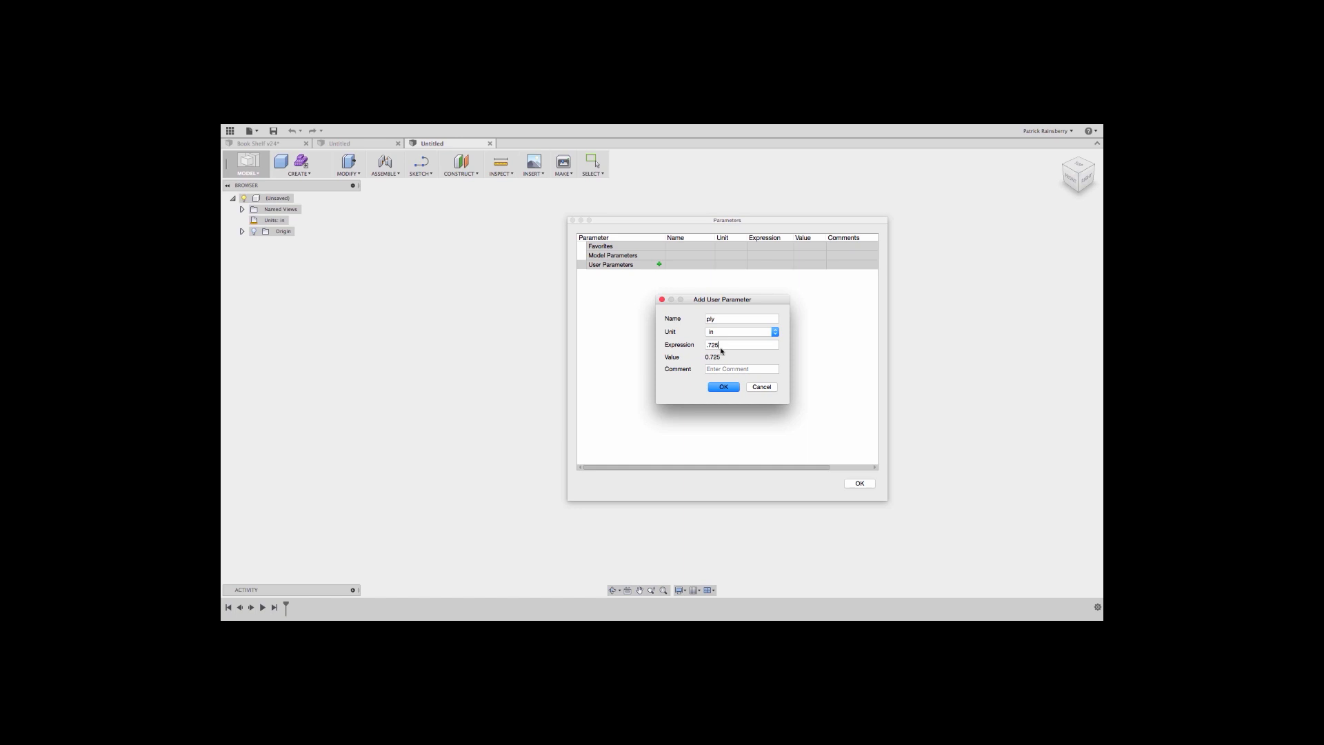
- Confirm the ply parameter at 0.725 in and add a user parameter named Height with the value 26 in
{"action": "left_click", "coordinate": [724, 389]}
{"action": "left_click", "coordinate": [659, 265]}
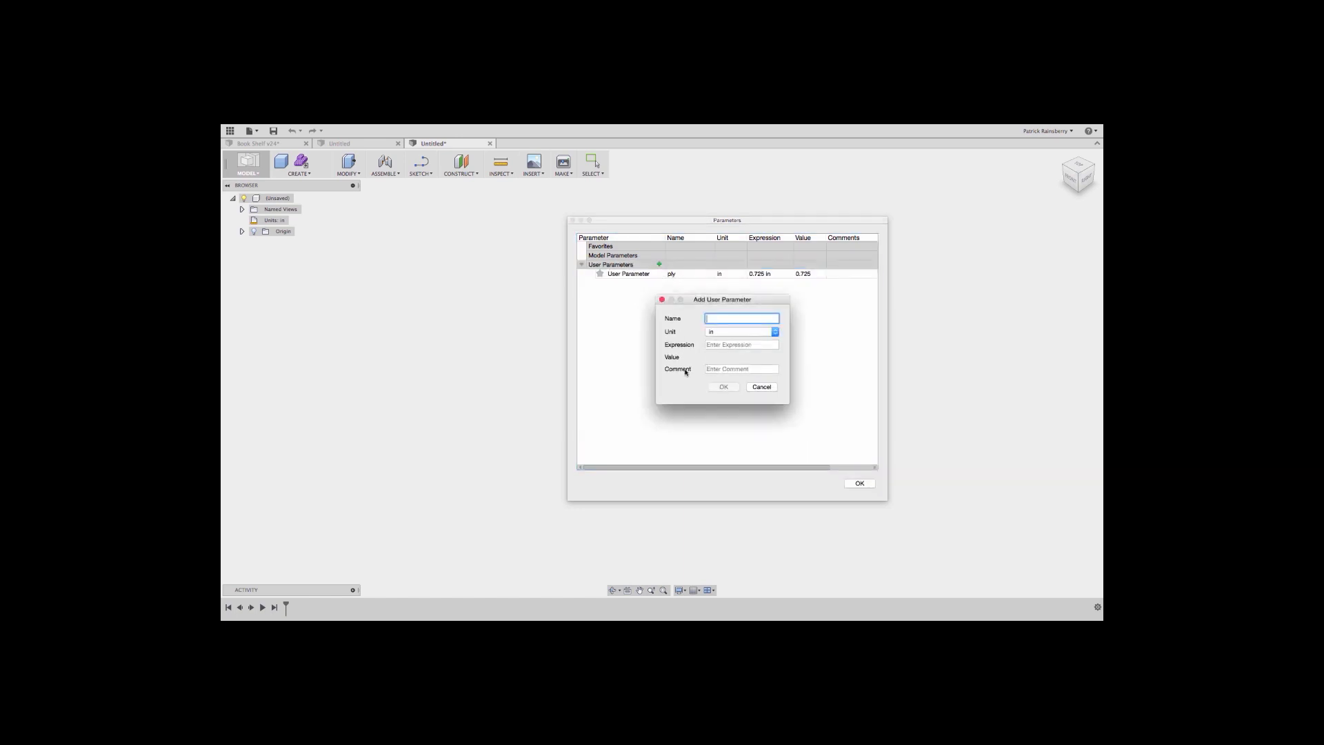
{"action": "type", "text": "Height"}
{"action": "left_click", "coordinate": [743, 345]}
{"action": "type", "text": "26"}
{"action": "key", "text": "Return"}
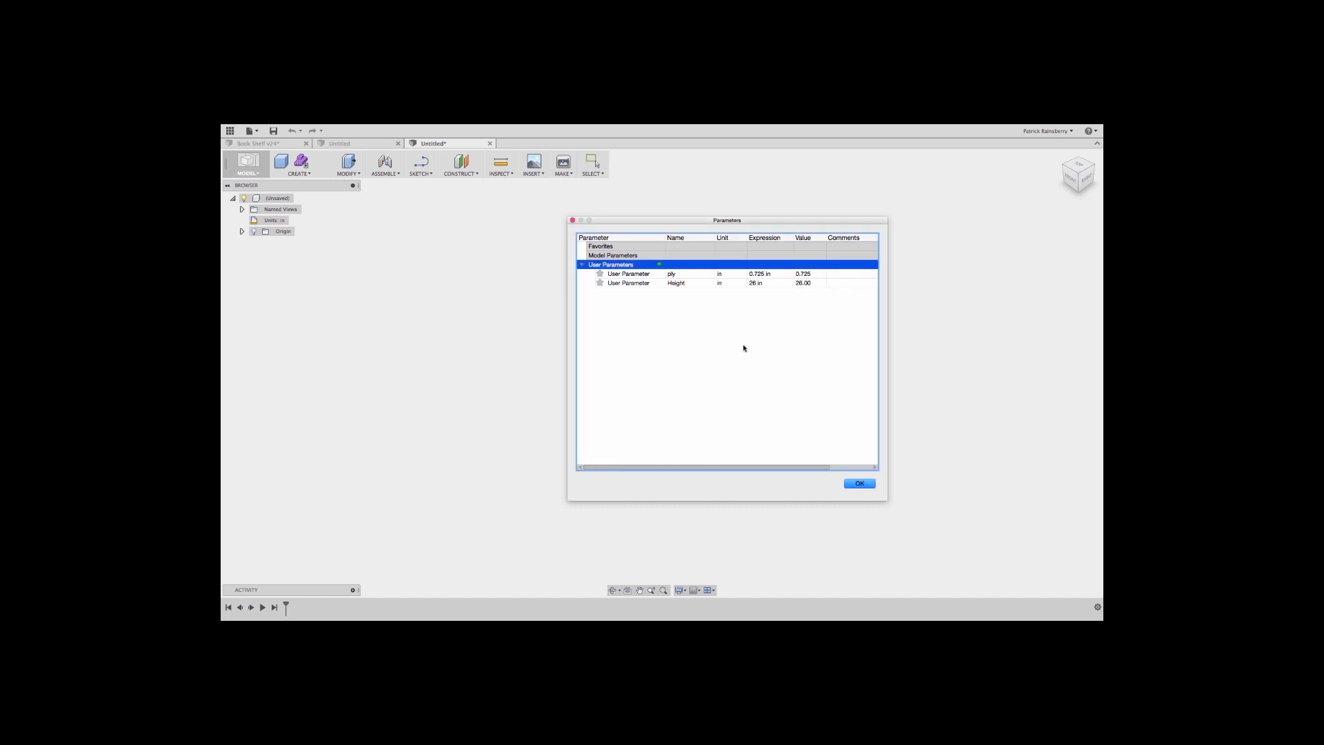
- Add a user parameter named Width with the value 30 in
{"action": "left_click", "coordinate": [659, 265]}
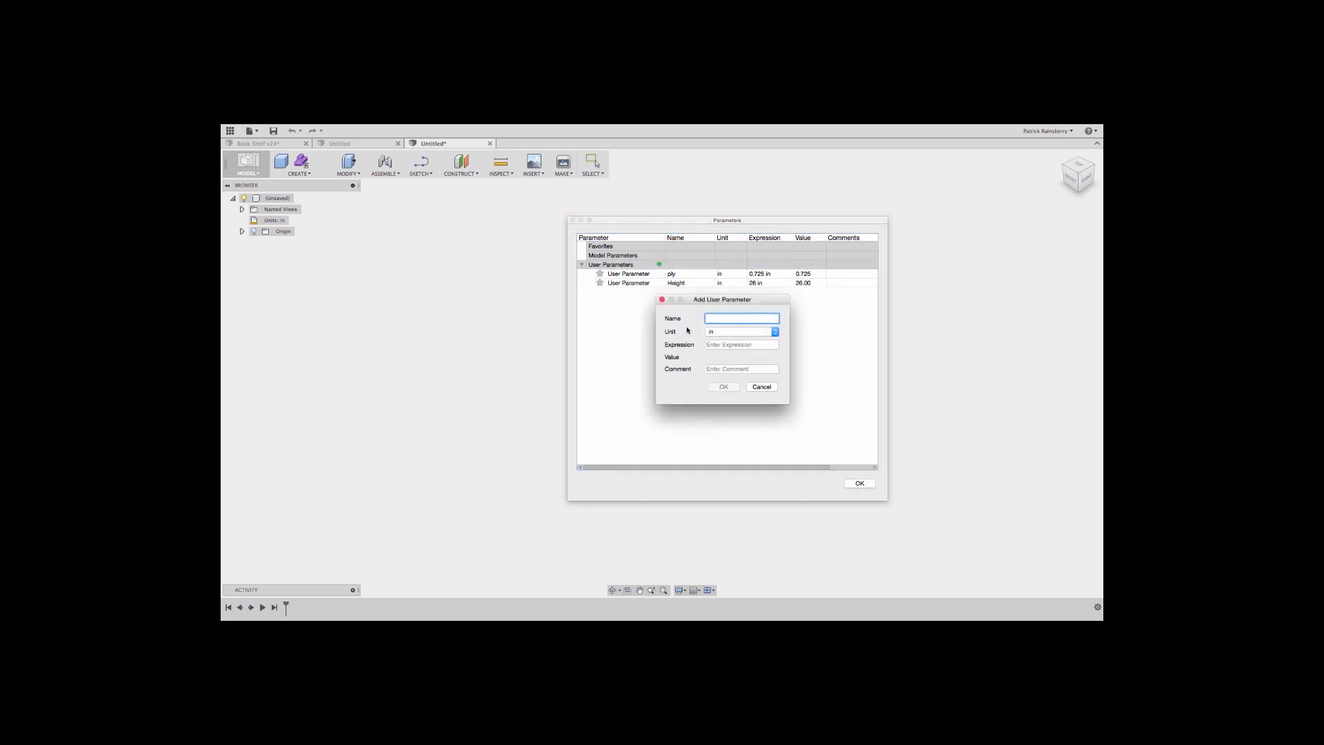
{"action": "type", "text": "Width"}
{"action": "key", "text": "Tab"}
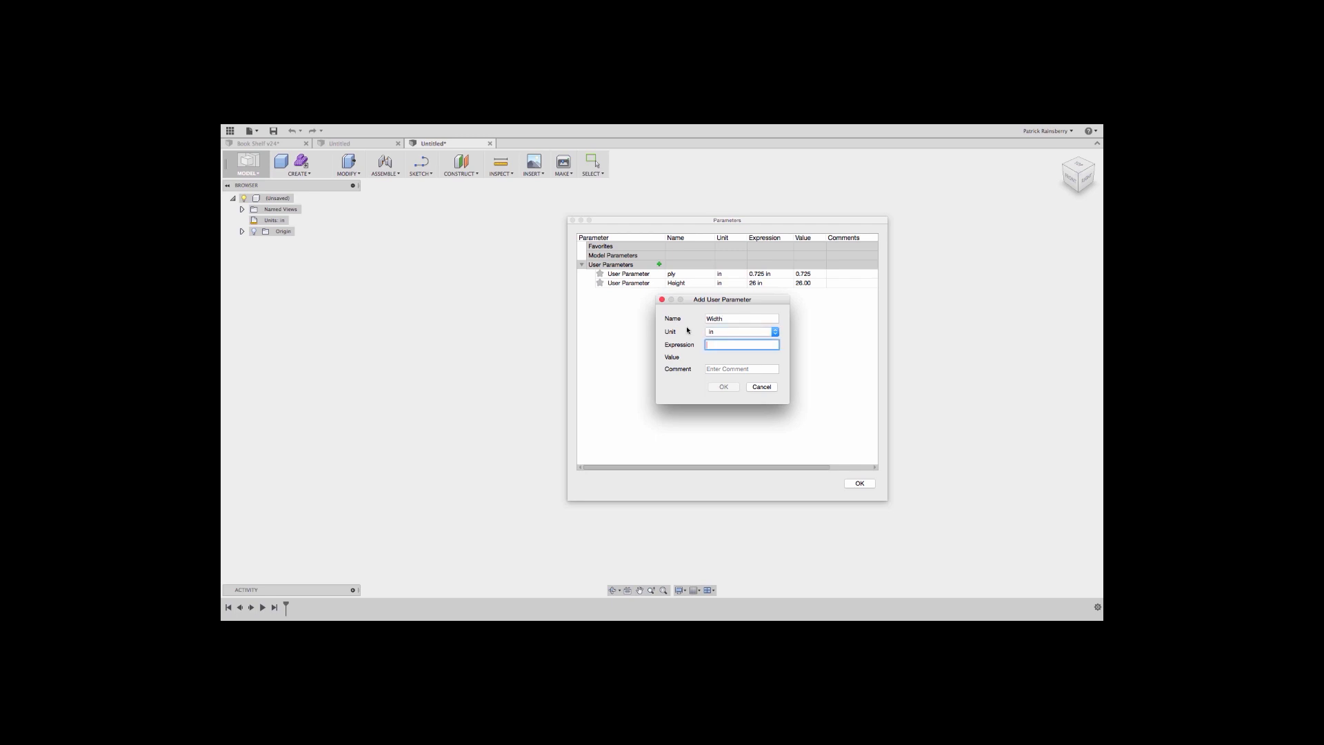
{"action": "type", "text": "30"}
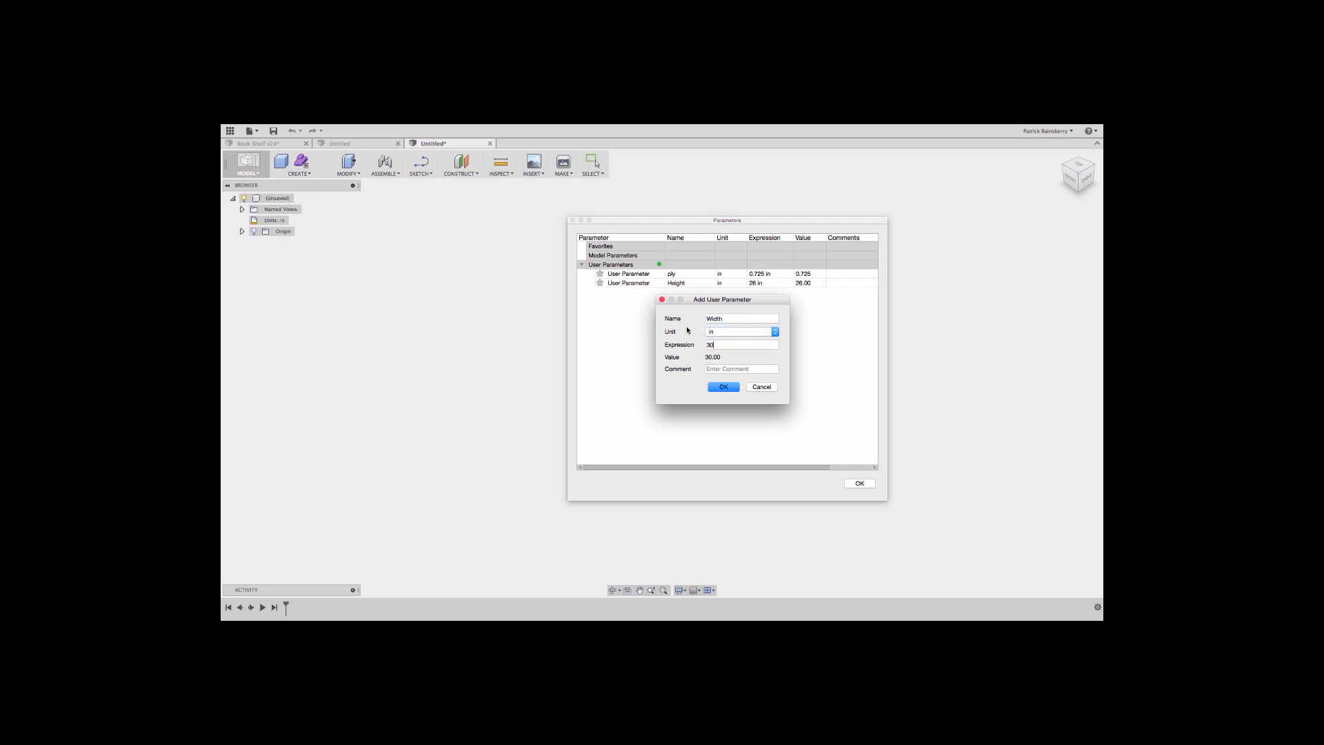
{"action": "left_click", "coordinate": [723, 386]}
- Add a user parameter named Depth with the value 14 in
{"action": "left_click", "coordinate": [659, 265]}
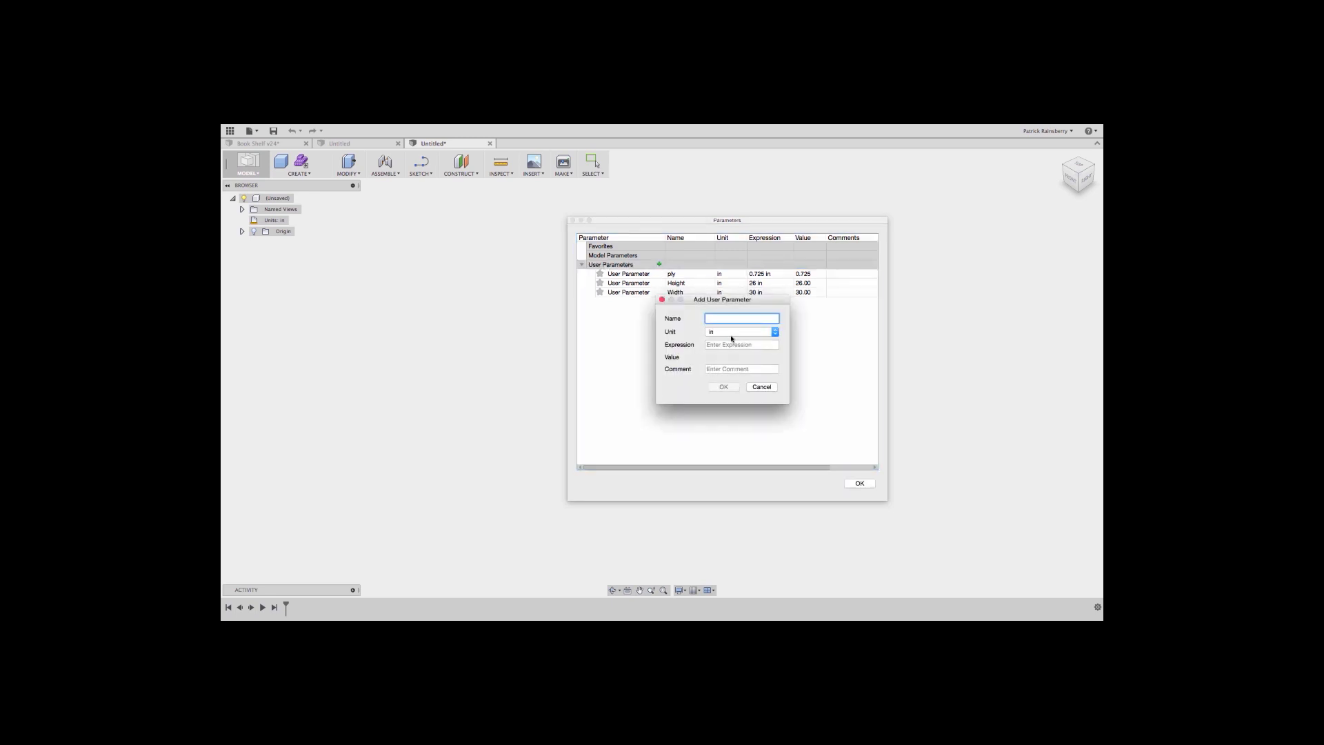
{"action": "type", "text": "Depth"}
{"action": "key", "text": "Tab"}
{"action": "type", "text": "14"}
{"action": "key", "text": "Return"}
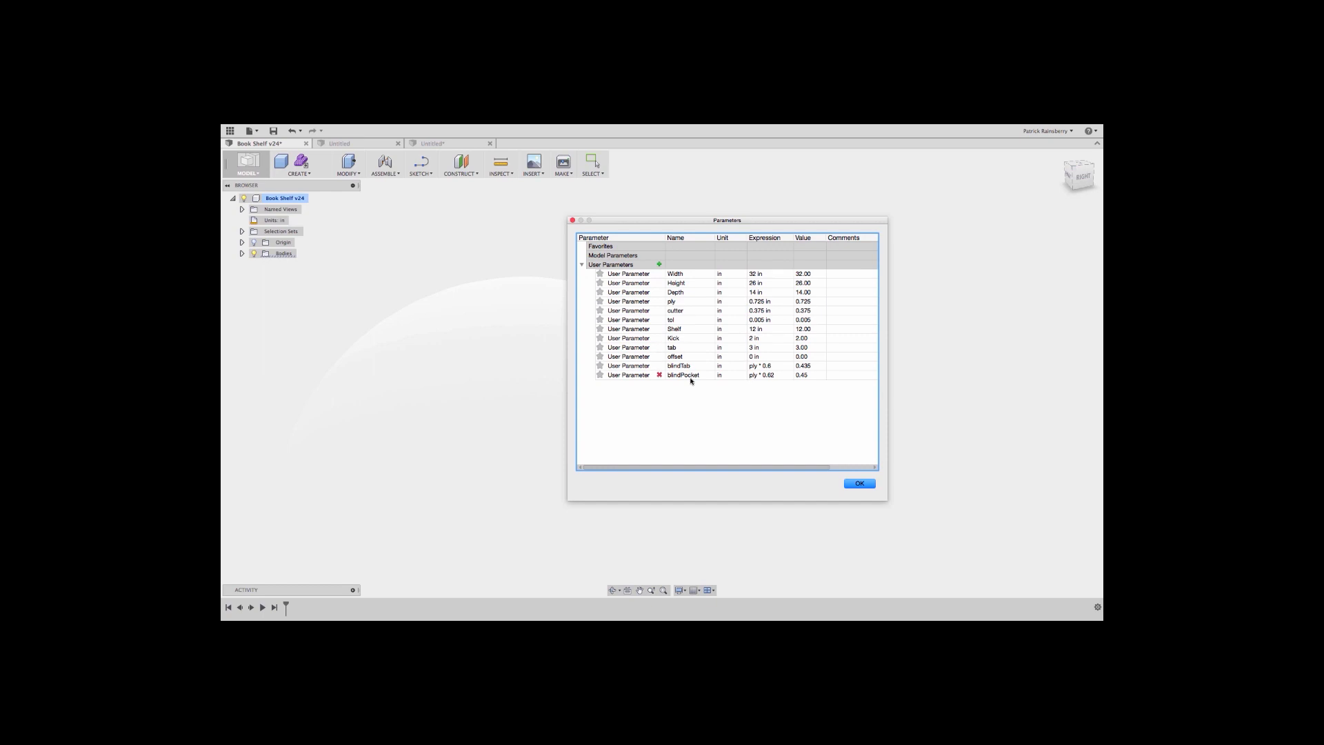
- Close the Book Shelf parameter list and start a sketch on the vertical origin plane that faces the right view
{"action": "left_click", "coordinate": [864, 483]}
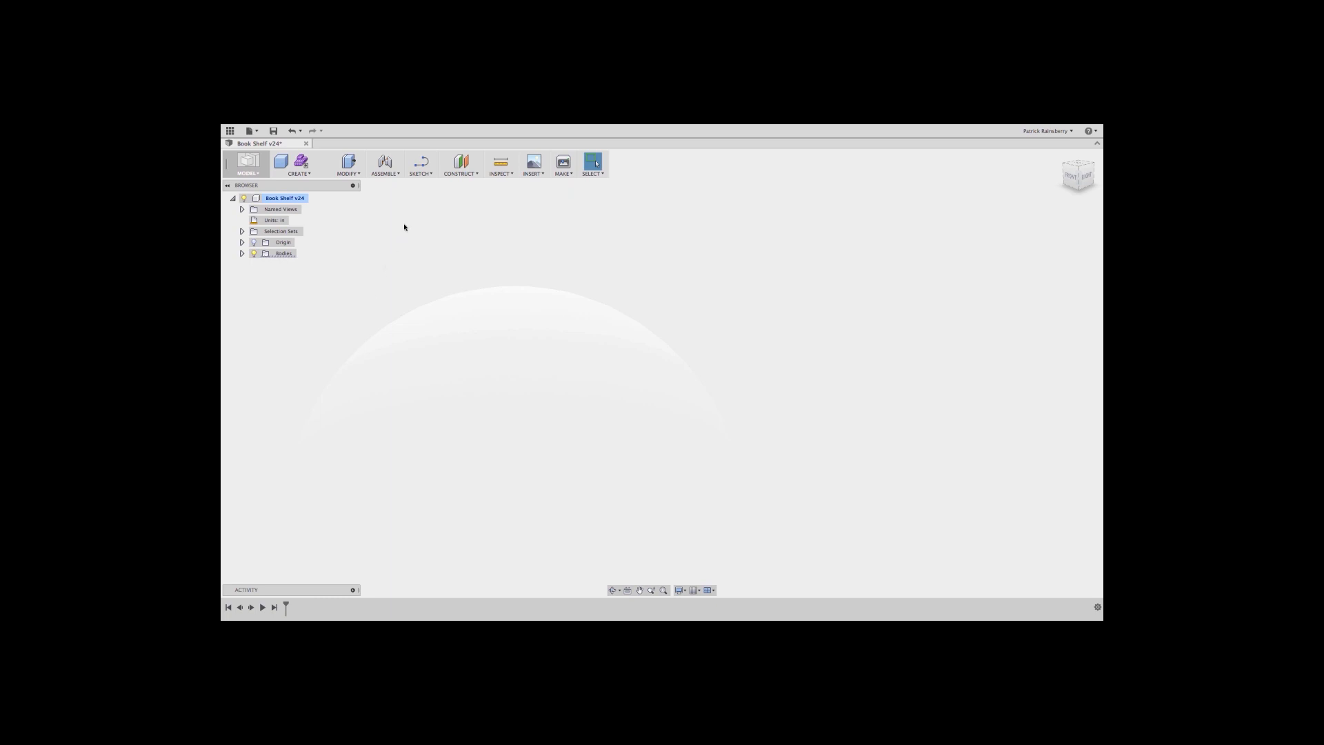
{"action": "left_click", "coordinate": [422, 173]}
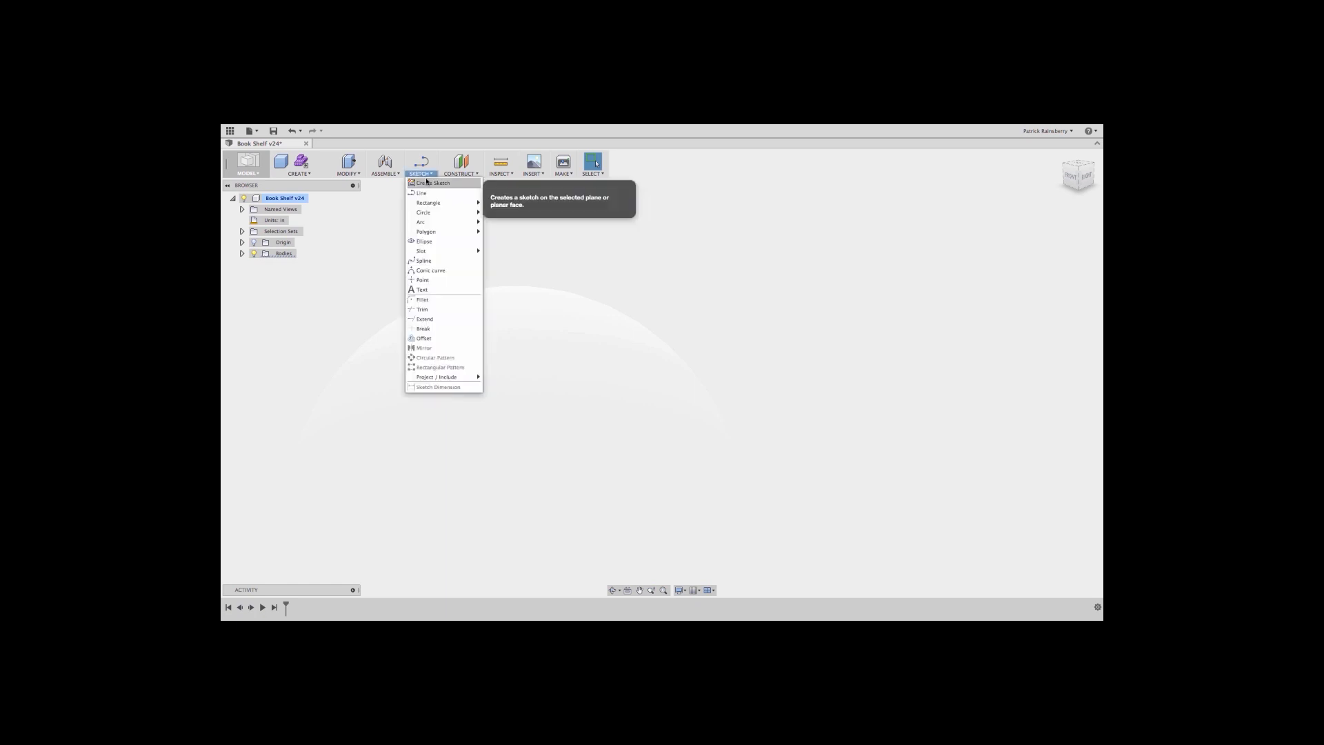
{"action": "left_click", "coordinate": [427, 183]}
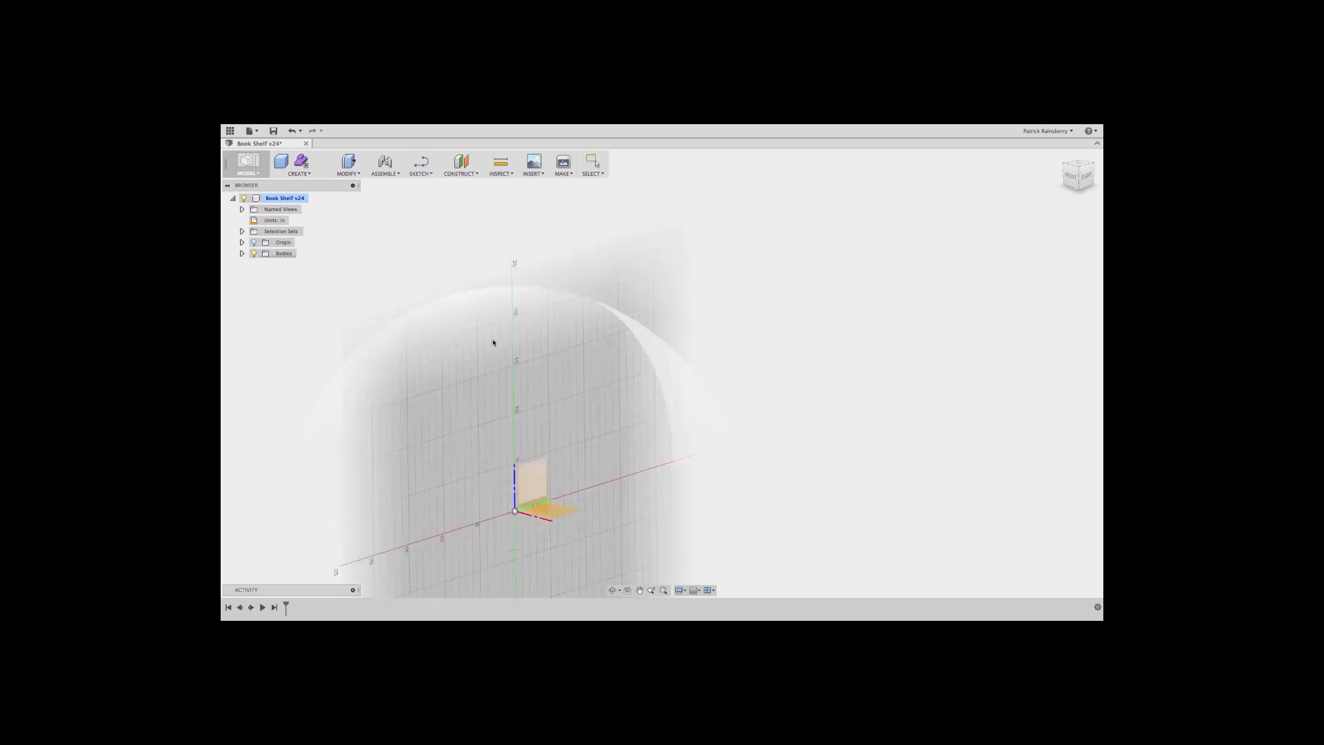
{"action": "left_click", "coordinate": [541, 468]}
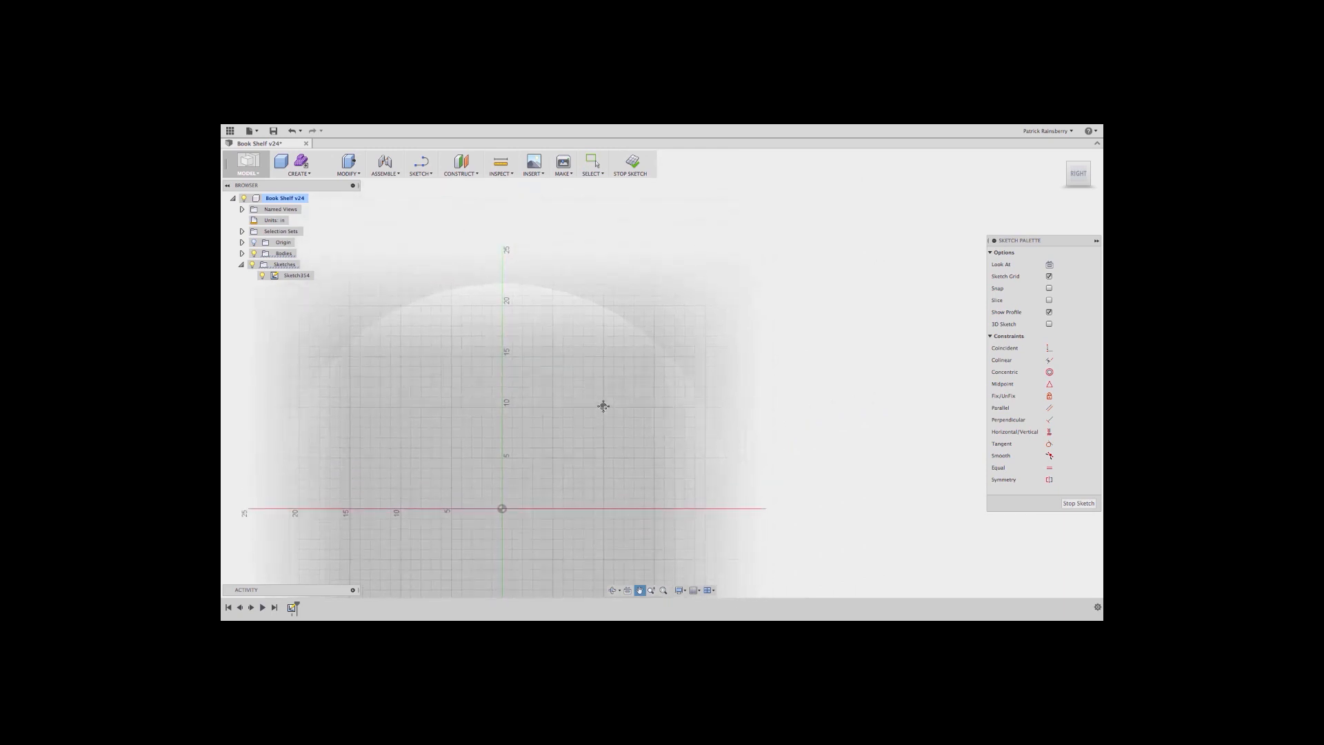
- Sketch a two-point rectangle about 15.7 in wide and 24.8 in high, with its lower-left corner on the origin
{"action": "left_click", "coordinate": [422, 173]}
{"action": "mouse_move", "coordinate": [441, 200]}
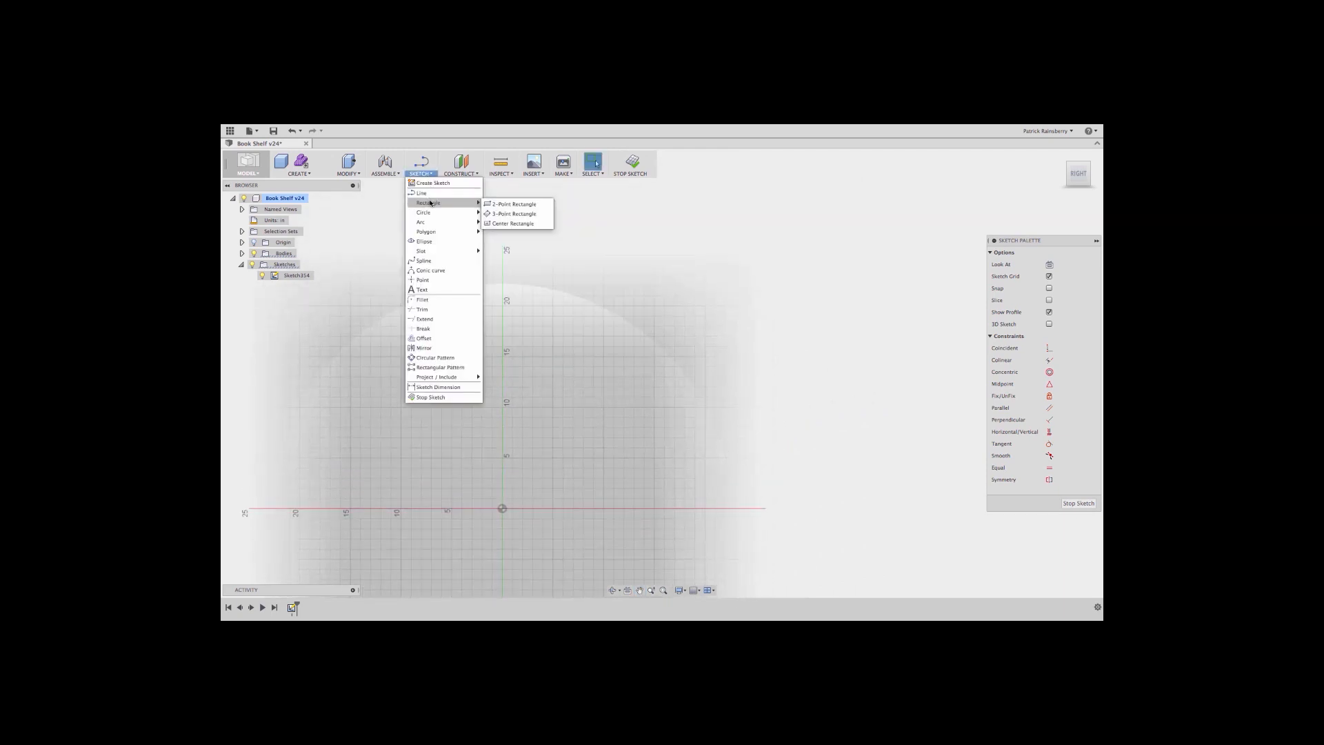
{"action": "left_click", "coordinate": [510, 198]}
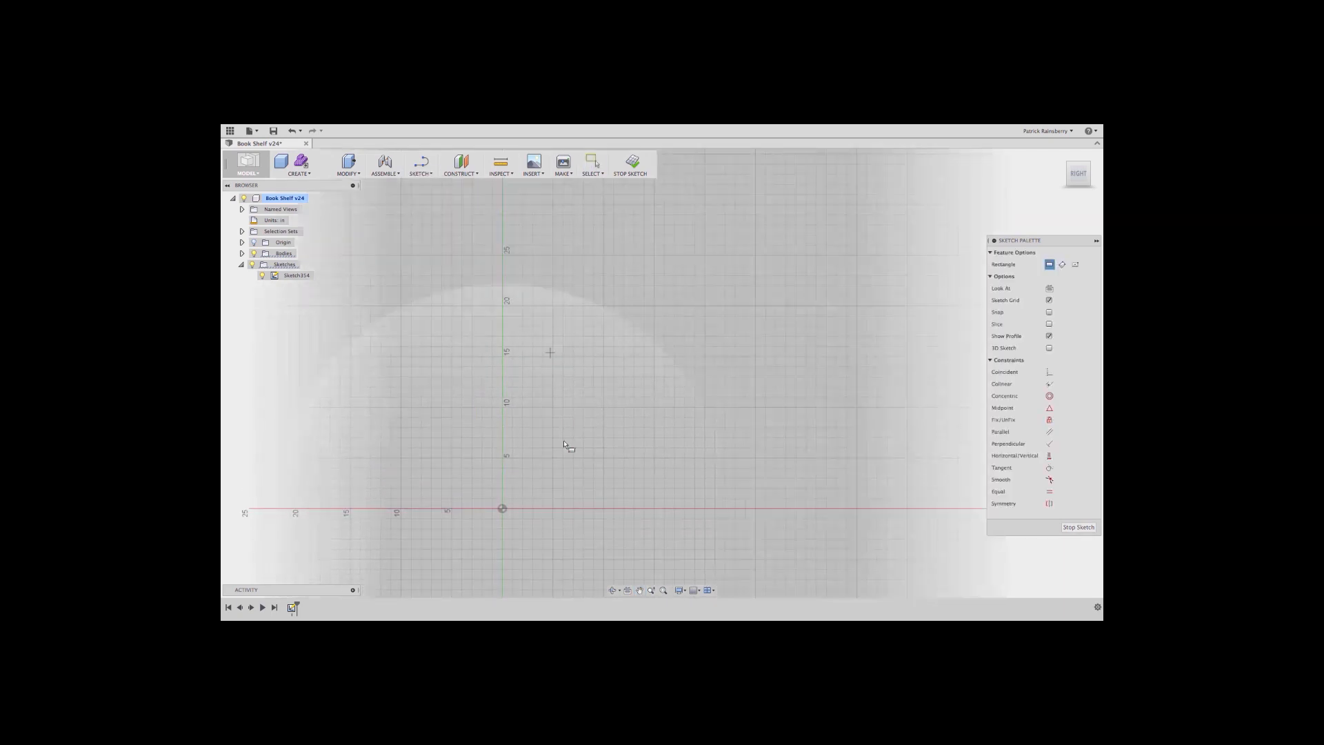
{"action": "left_click", "coordinate": [502, 508]}
{"action": "left_click", "coordinate": [662, 259]}
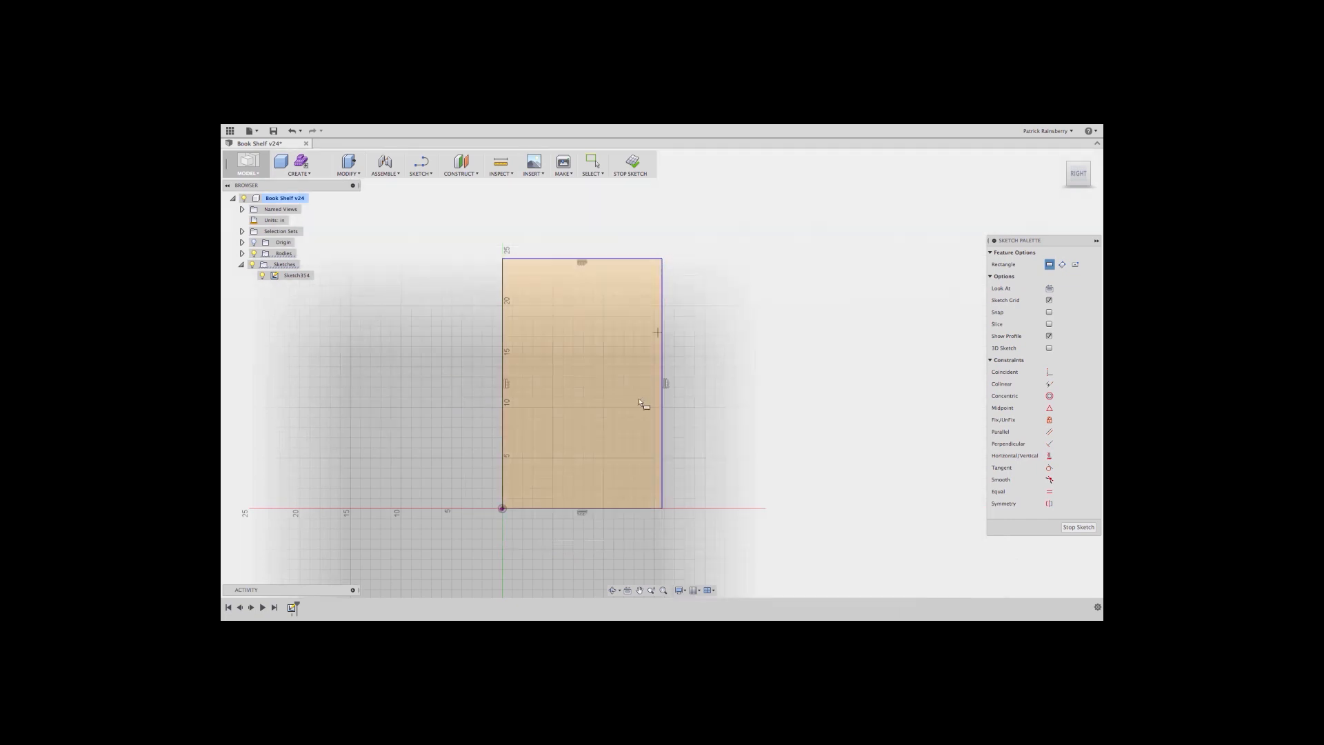
- Dimension the rectangle's vertical side with the Height parameter
{"action": "left_click", "coordinate": [416, 174]}
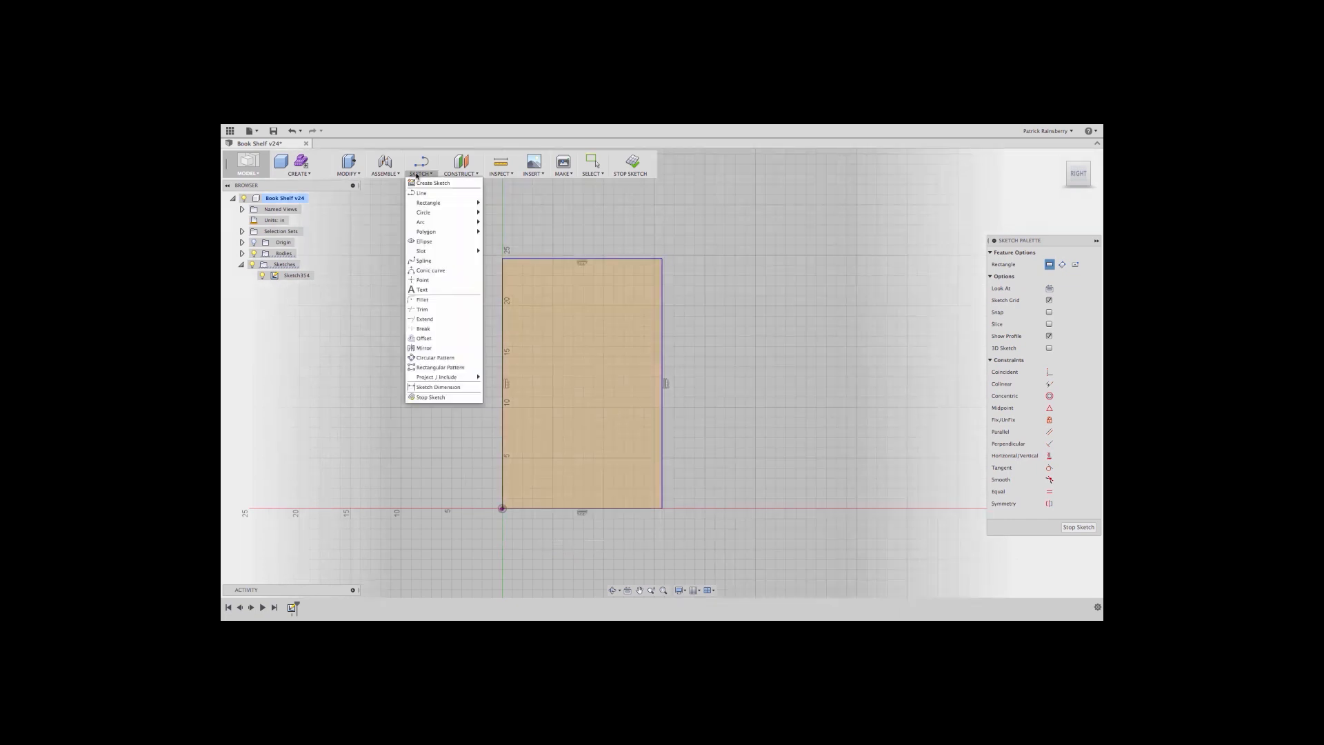
{"action": "left_click", "coordinate": [438, 387]}
{"action": "left_click", "coordinate": [501, 384]}
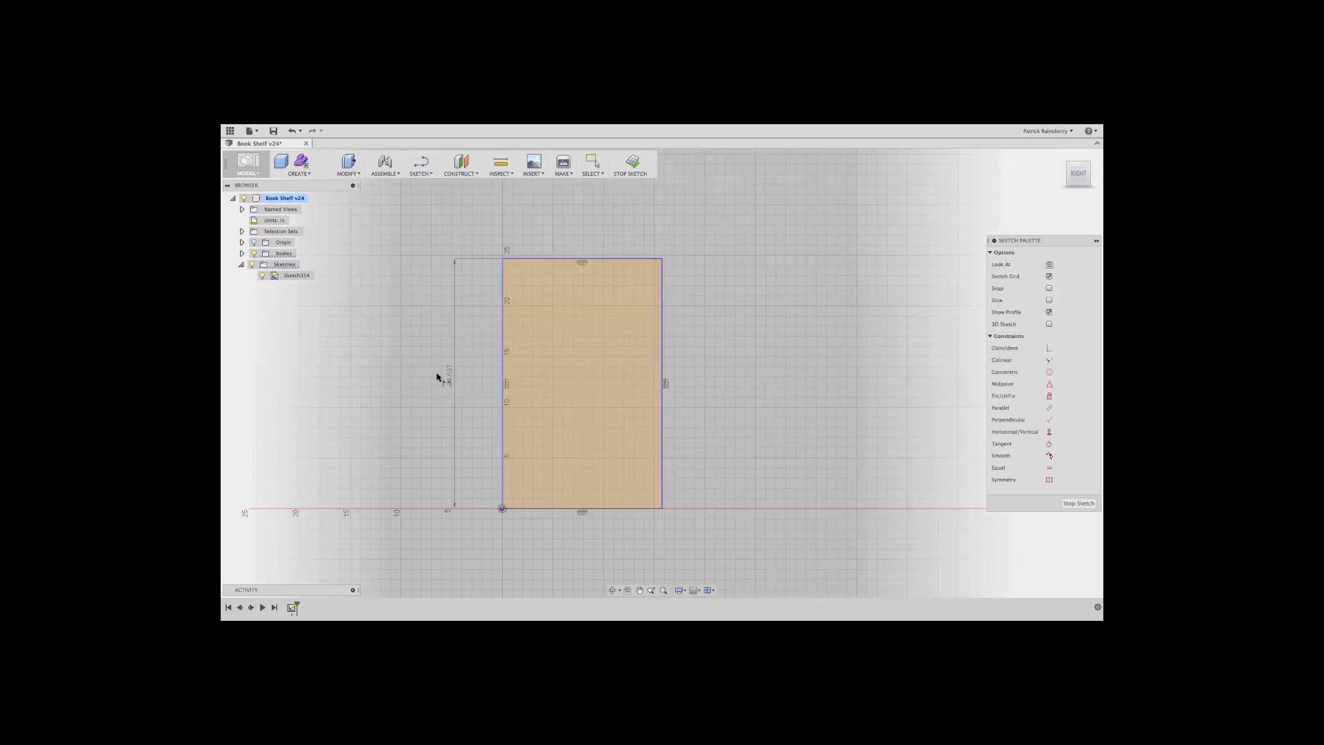
{"action": "left_click", "coordinate": [432, 373]}
{"action": "type", "text": "Heig"}
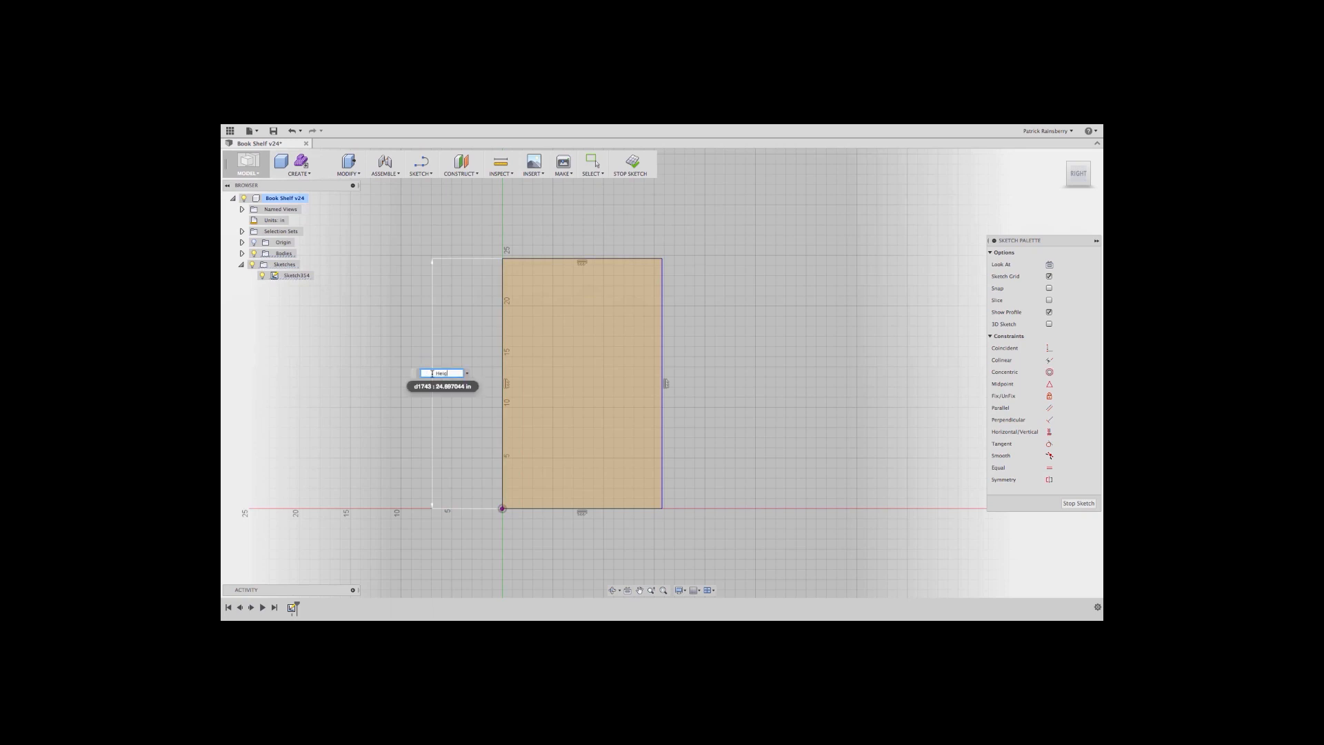
{"action": "type", "text": "ht"}
{"action": "key", "text": "Return"}
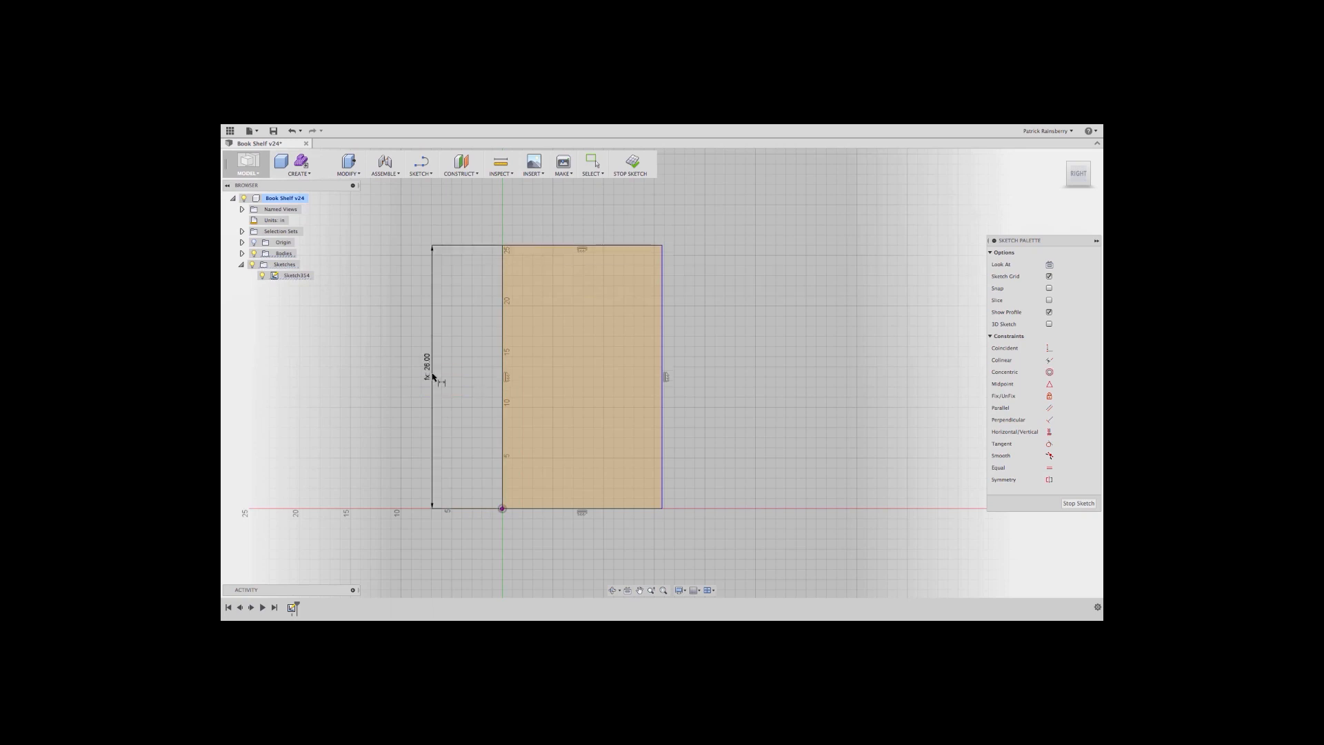
- Dimension the rectangle's bottom edge with the Depth parameter
{"action": "left_click", "coordinate": [600, 512]}
{"action": "left_click", "coordinate": [583, 548]}
{"action": "type", "text": "De"}
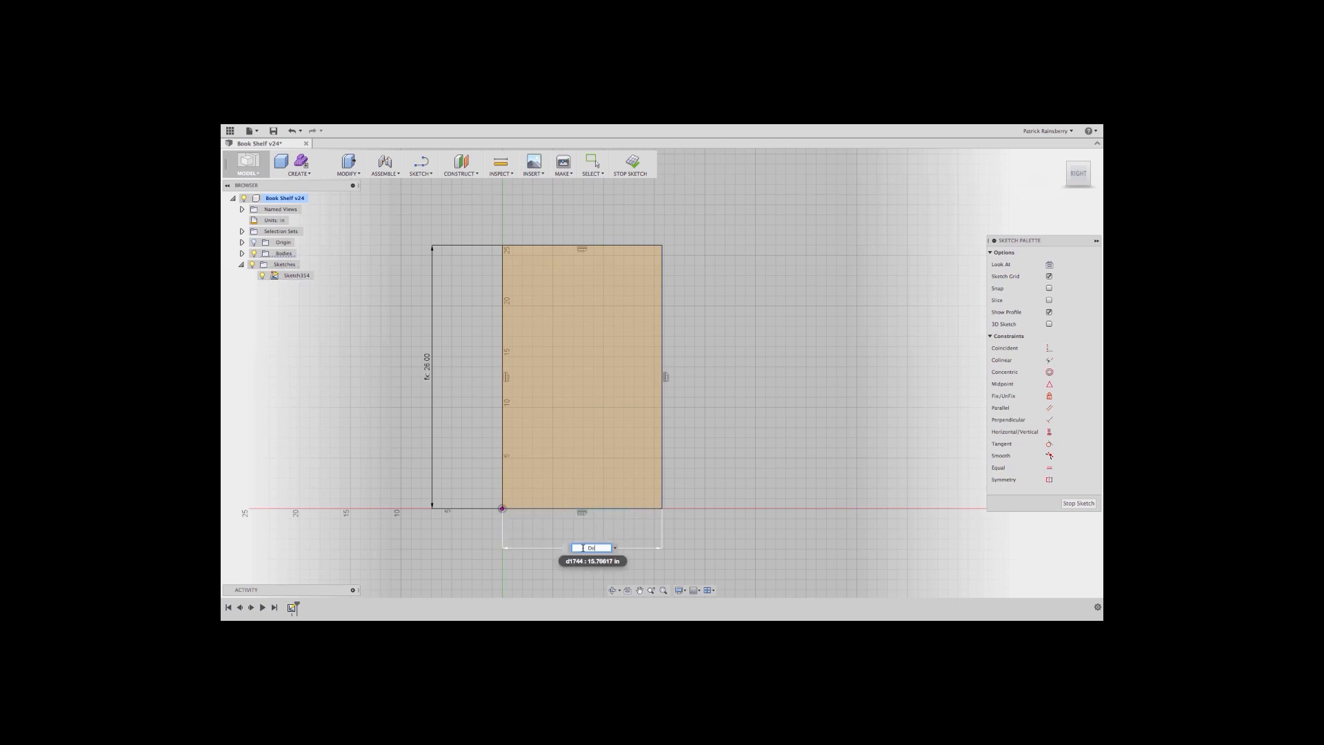
{"action": "type", "text": "pth"}
{"action": "key", "text": "Return"}
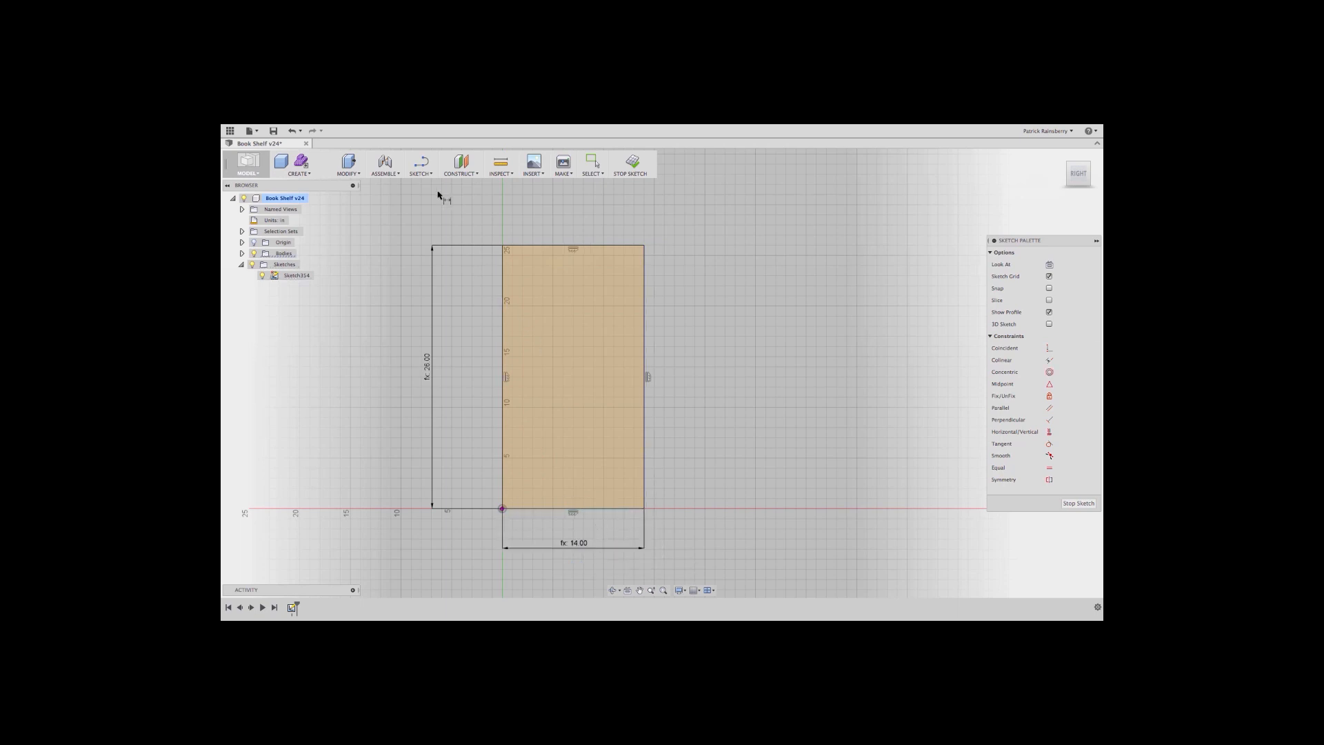
- Sketch a full-width rectangle about 1.5 in high along the side panel's top edge for the top board
{"action": "left_click", "coordinate": [426, 177]}
{"action": "mouse_move", "coordinate": [437, 205]}
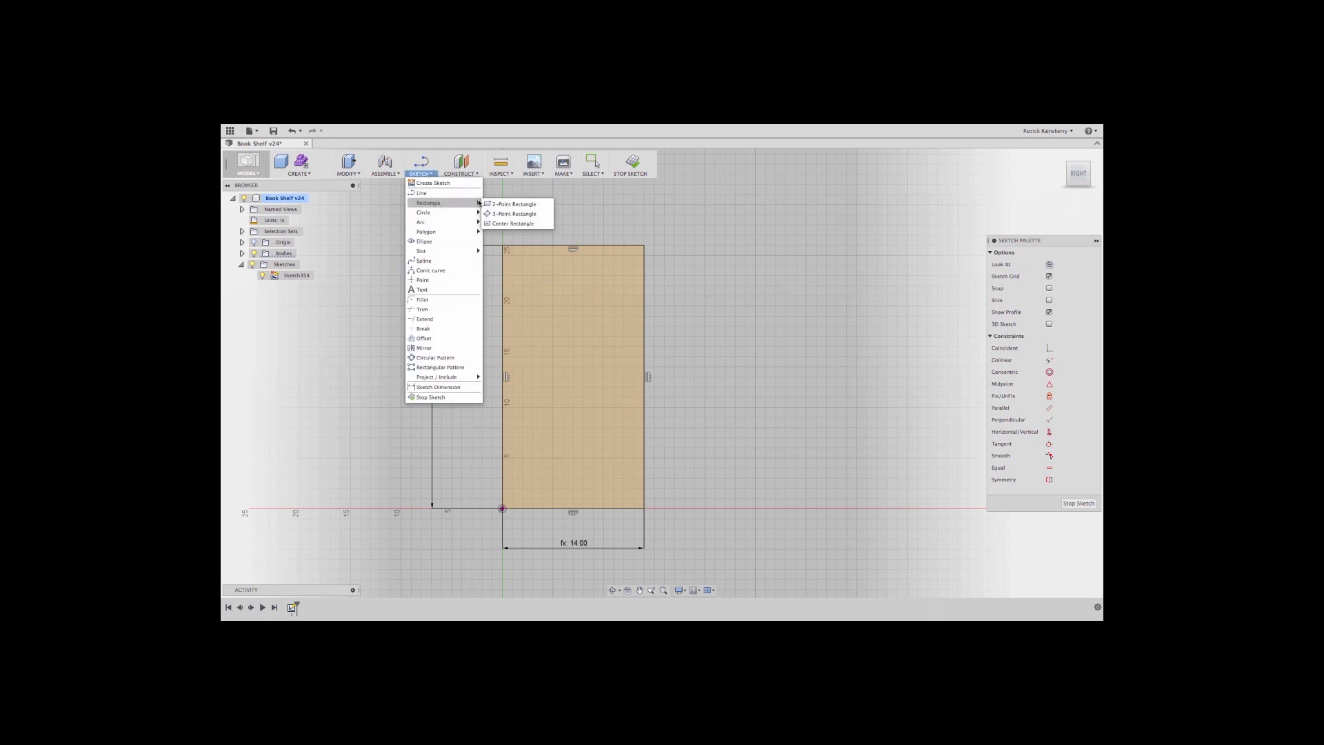
{"action": "left_click", "coordinate": [486, 206]}
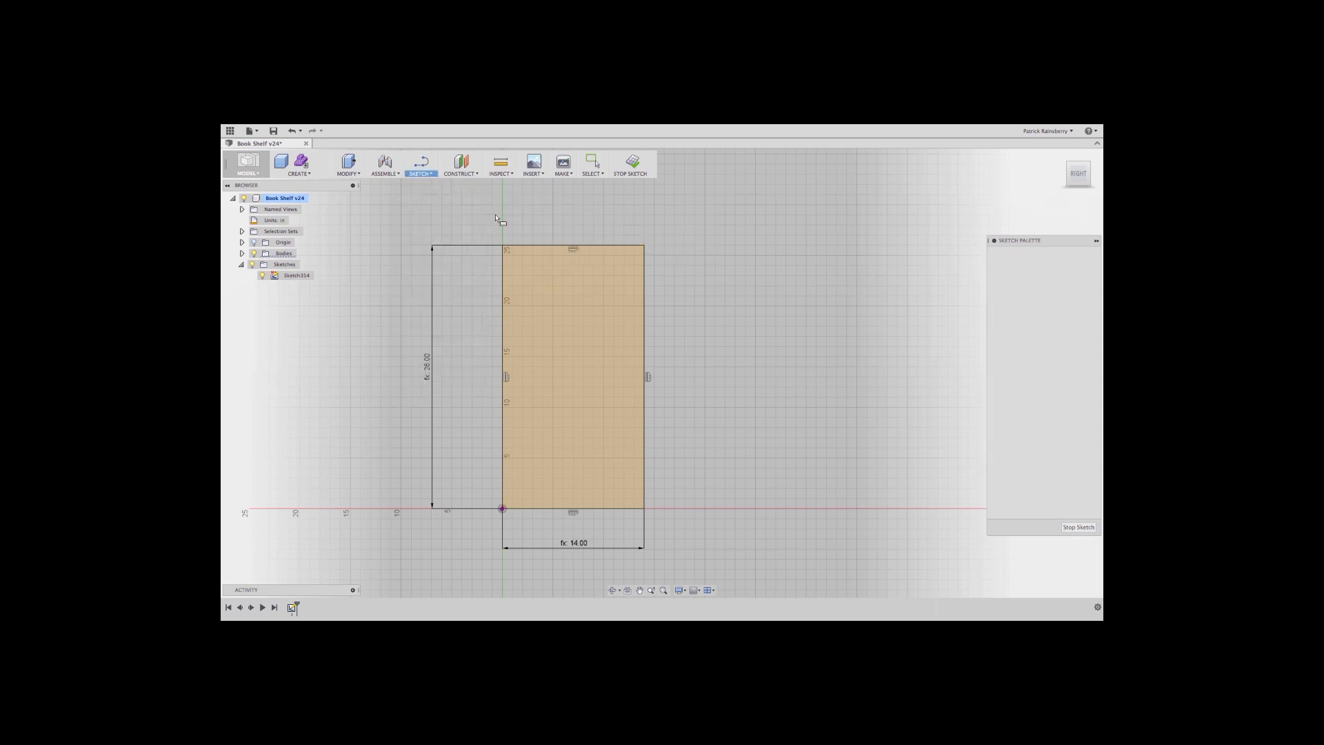
{"action": "left_click", "coordinate": [508, 254]}
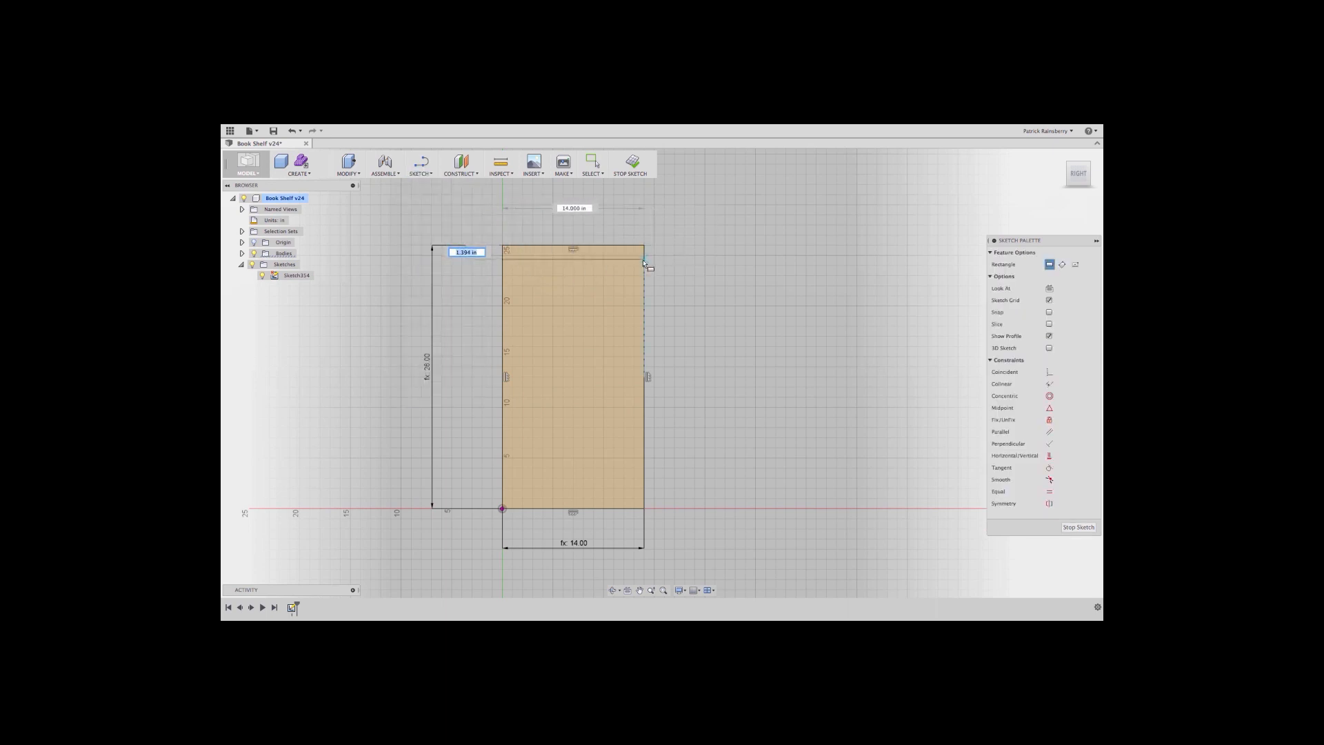
{"action": "left_click", "coordinate": [644, 259]}
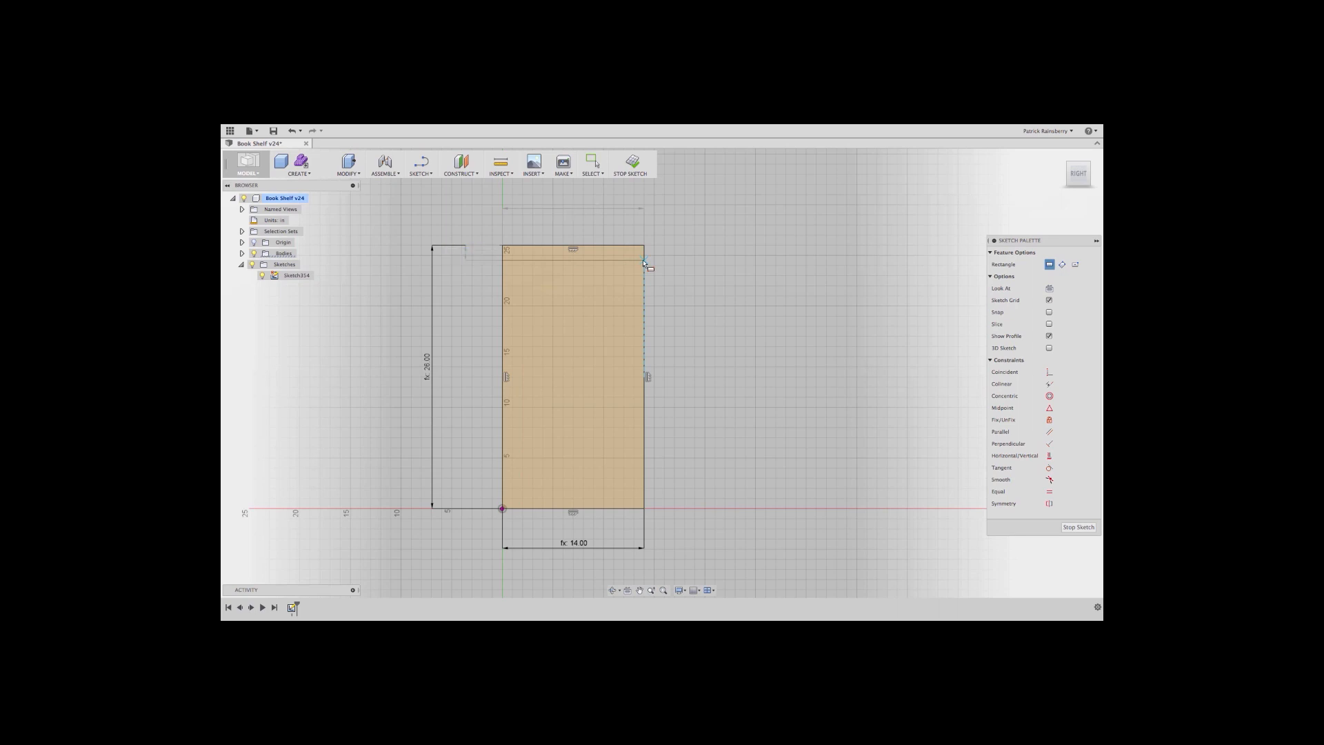
- Sketch two more full-width rectangles across the panel, one about 3.7 in high near mid-height and one about 1.5 in high near the bottom
{"action": "left_click", "coordinate": [643, 352]}
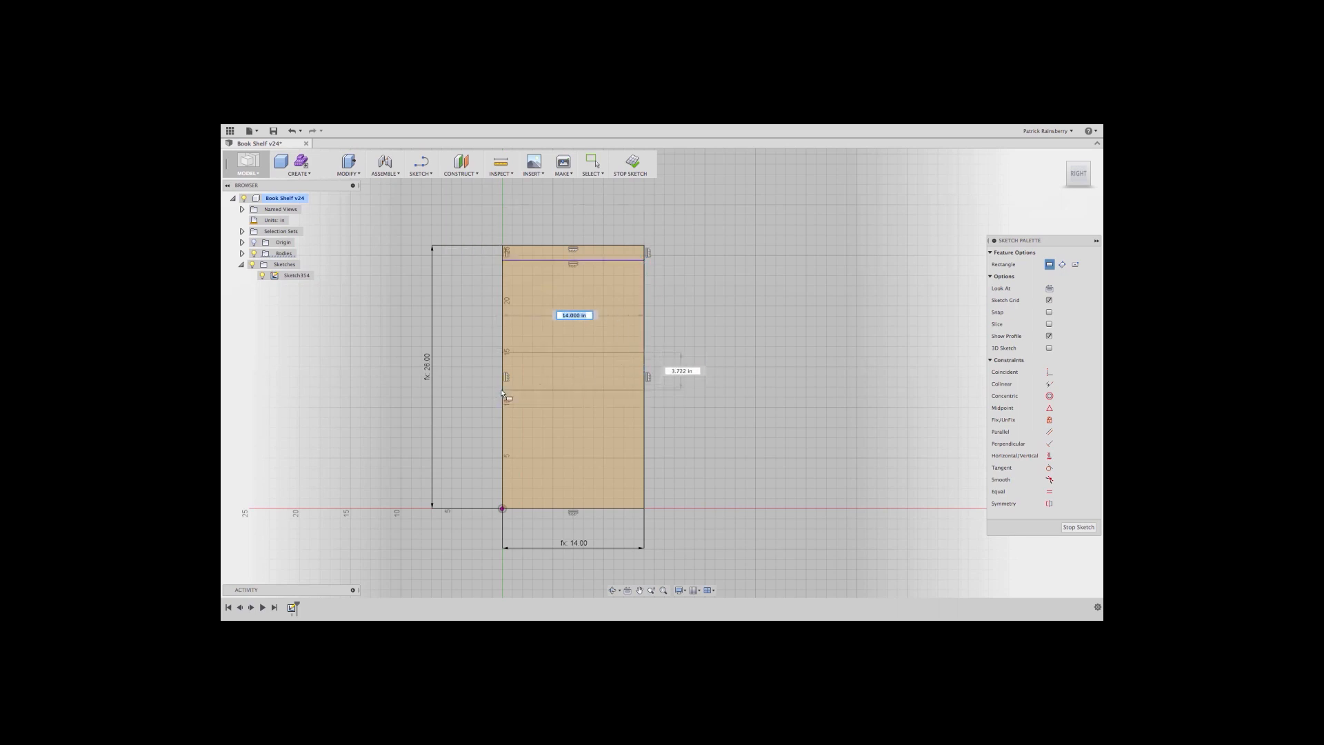
{"action": "left_click", "coordinate": [503, 389]}
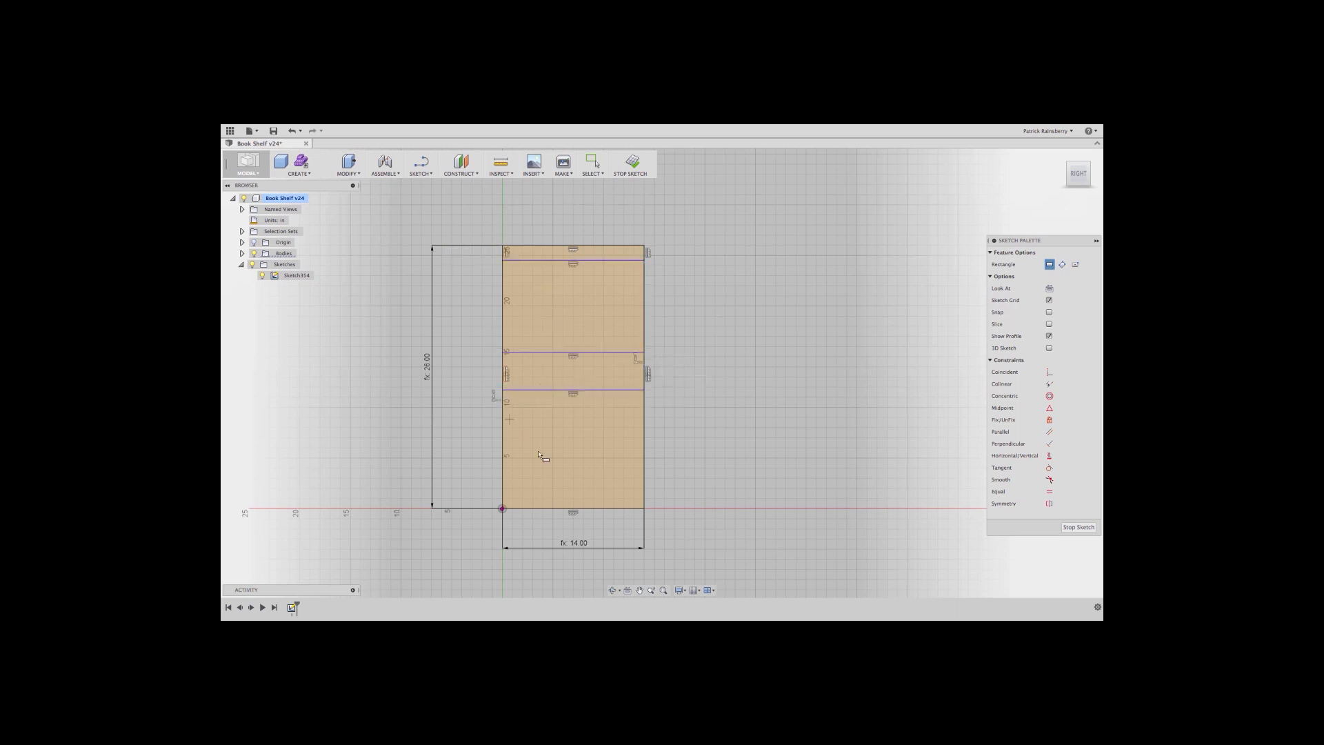
{"action": "left_click", "coordinate": [643, 486]}
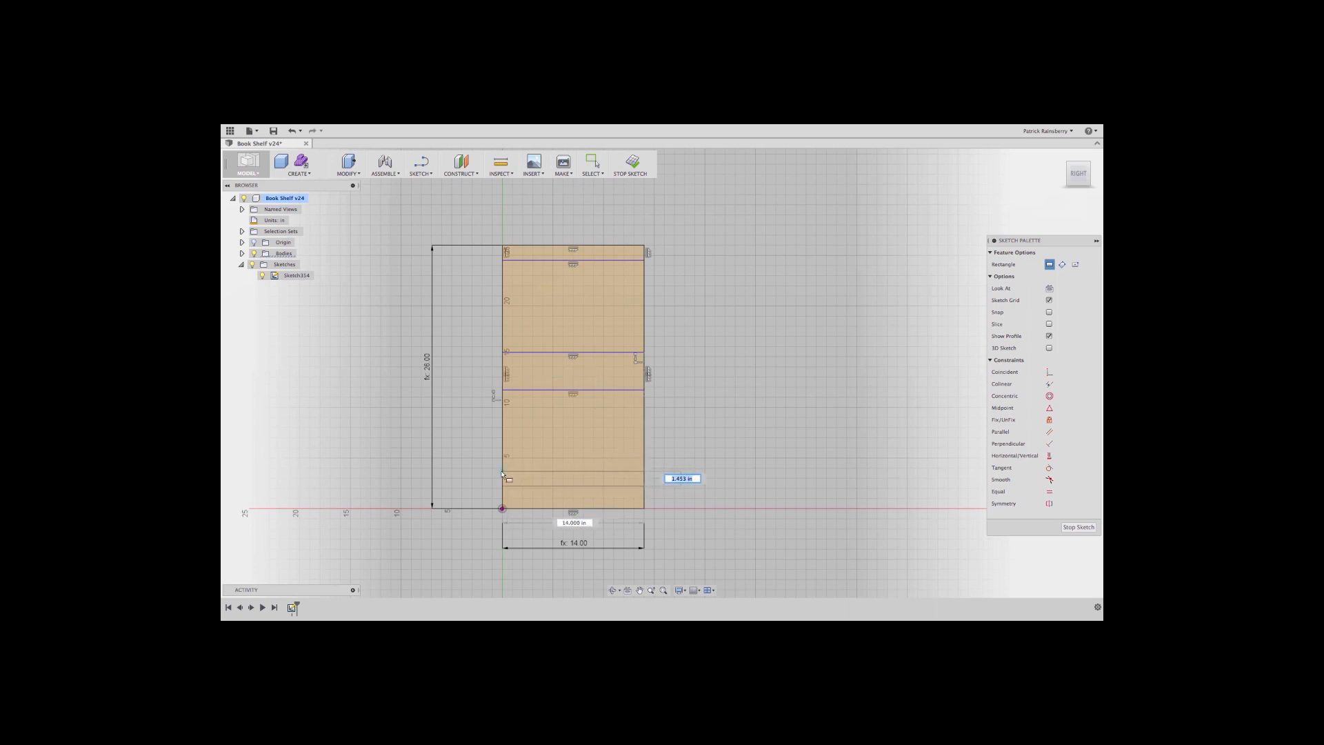
{"action": "left_click", "coordinate": [502, 471]}
- Sketch a narrow kick rectangle from the lowest board to the base, and a full-height rectangle about 1.8 in wide along the panel's right edge
{"action": "left_click", "coordinate": [519, 486]}
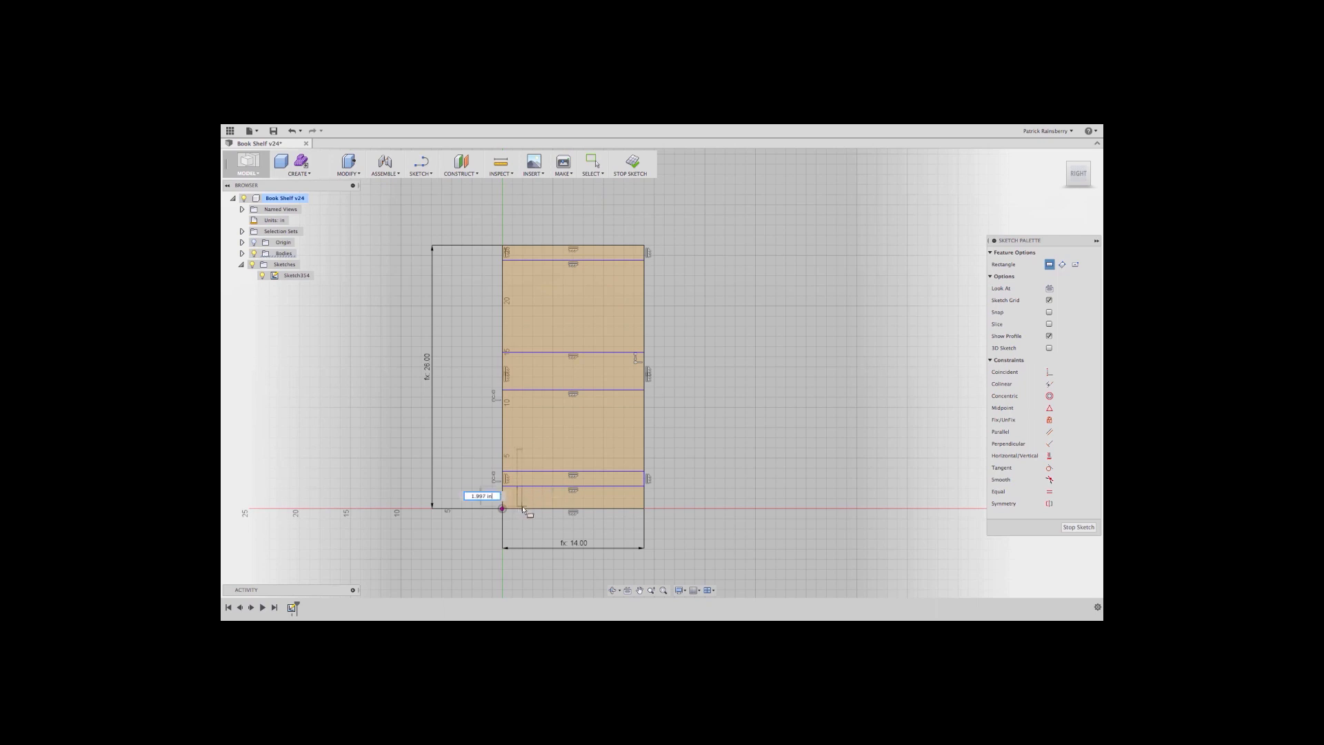
{"action": "left_click", "coordinate": [525, 508]}
{"action": "left_click", "coordinate": [625, 245]}
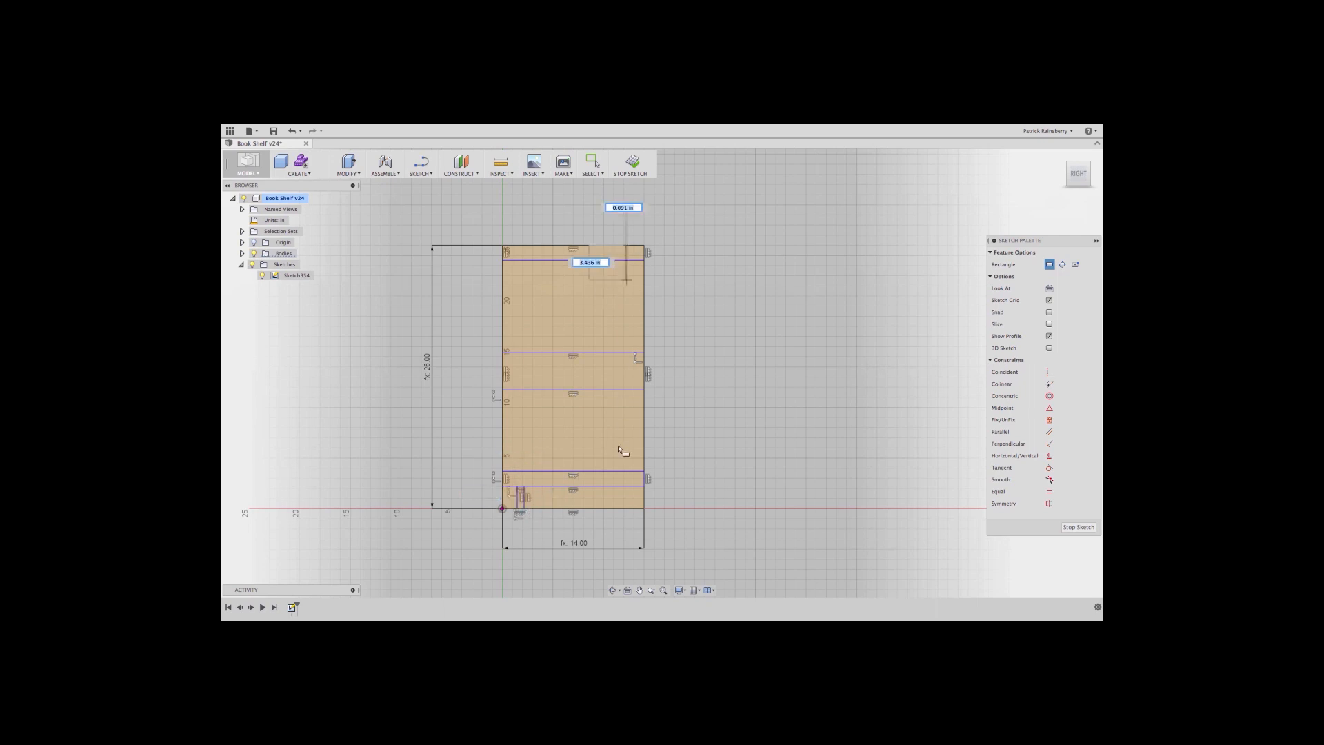
{"action": "left_click", "coordinate": [644, 510]}
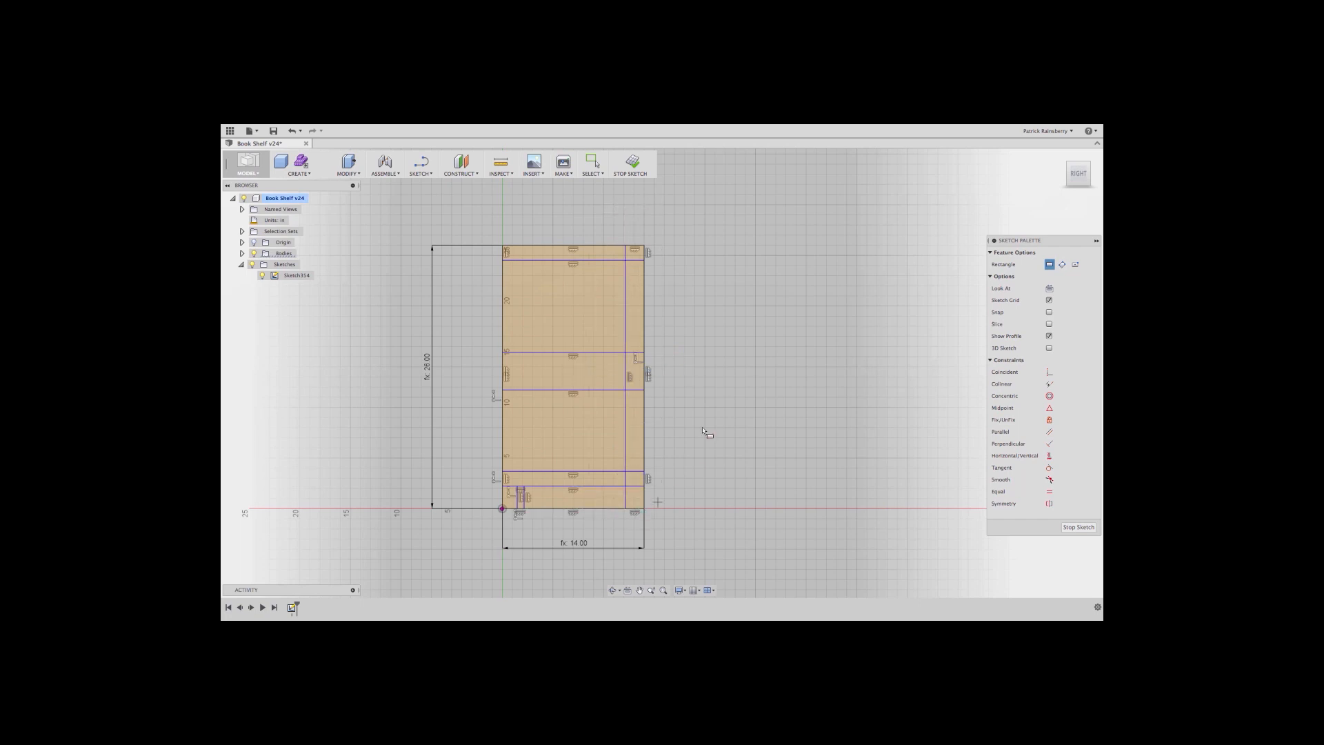
- Dimension the top board's thickness with the ply parameter, 0.725 in
{"action": "left_click", "coordinate": [420, 172]}
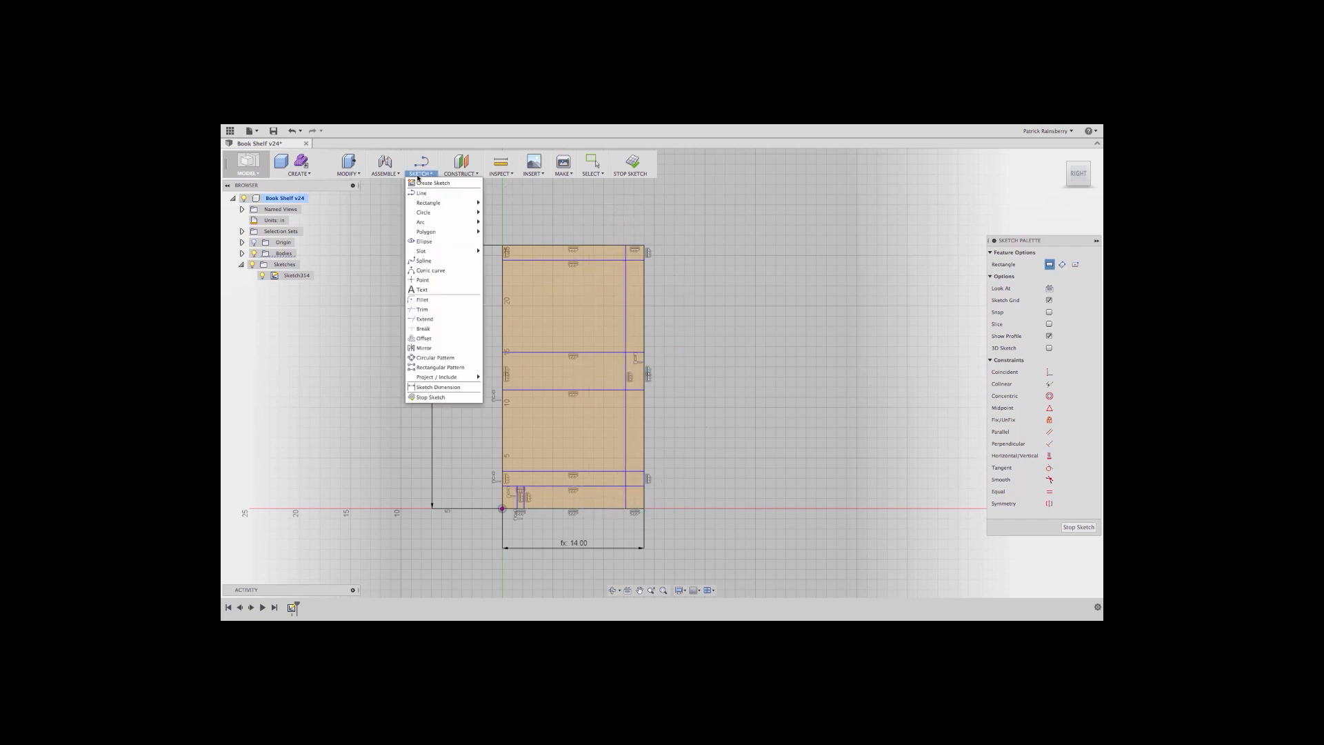
{"action": "left_click", "coordinate": [433, 389]}
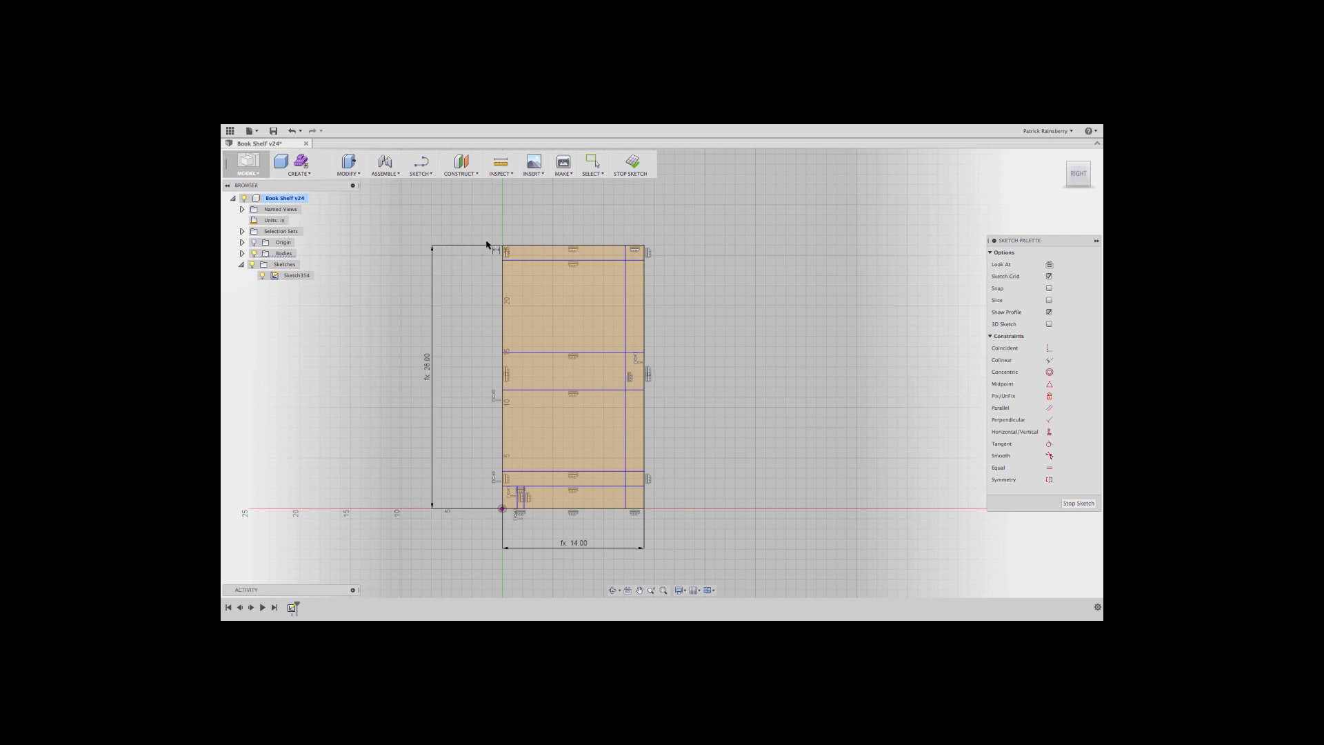
{"action": "left_click", "coordinate": [502, 260]}
{"action": "left_click", "coordinate": [477, 219]}
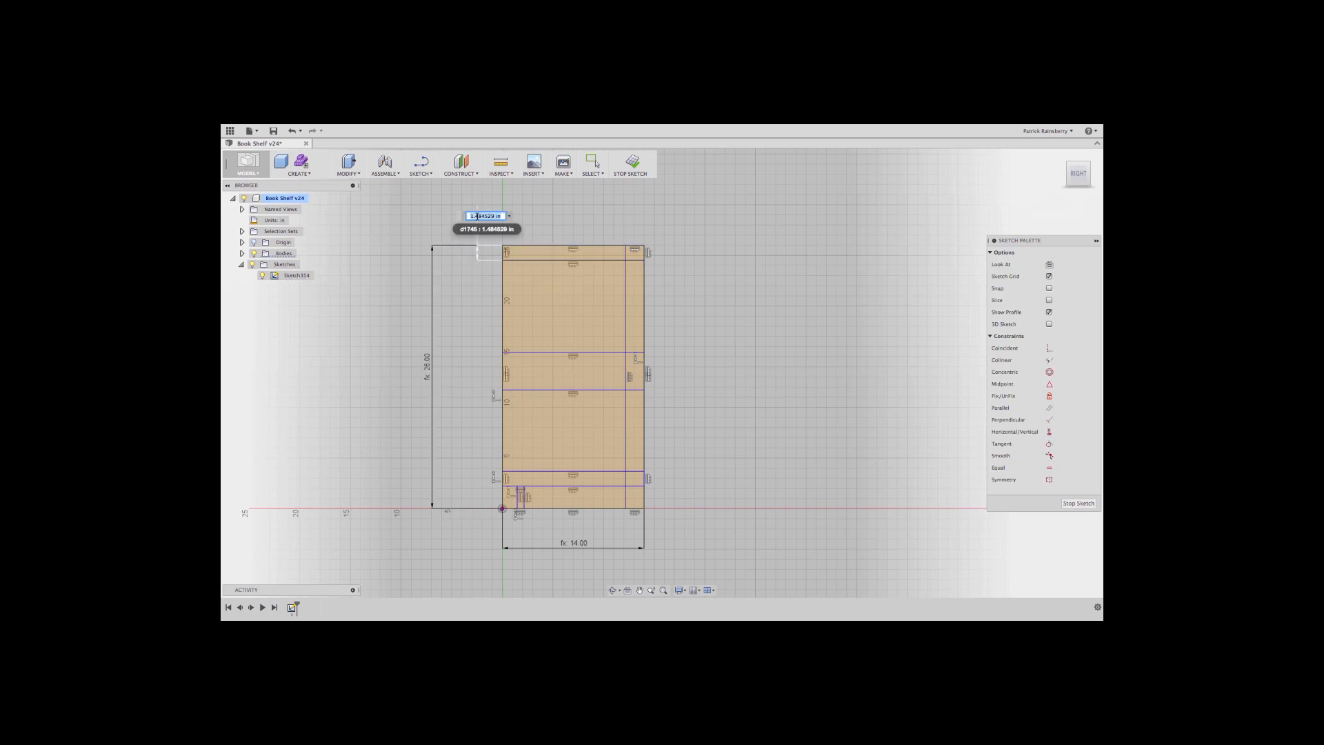
{"action": "type", "text": "t"}
{"action": "key", "text": "Return"}
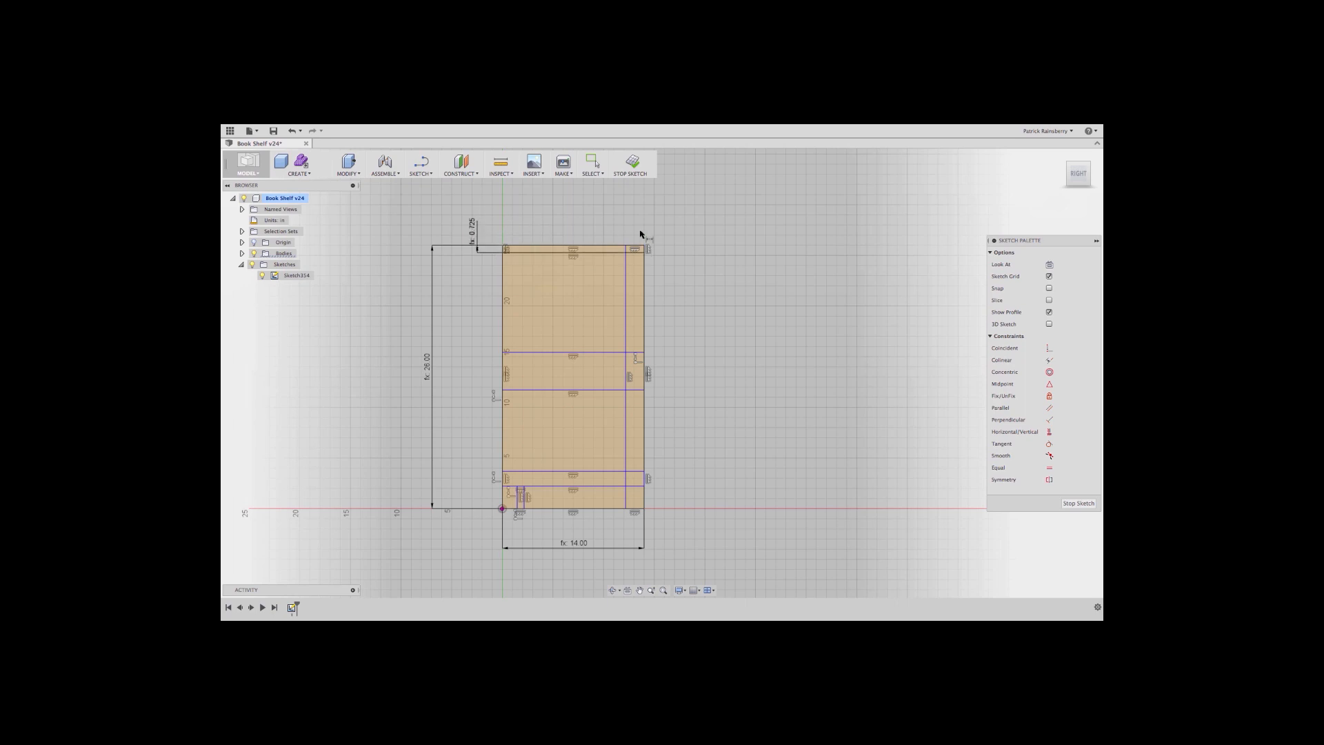
- Dimension the width of the full-height back panel strip with the plywood thickness parameter, 0.725 in
{"action": "left_click", "coordinate": [644, 275]}
{"action": "left_click", "coordinate": [625, 244]}
{"action": "left_click", "coordinate": [683, 220]}
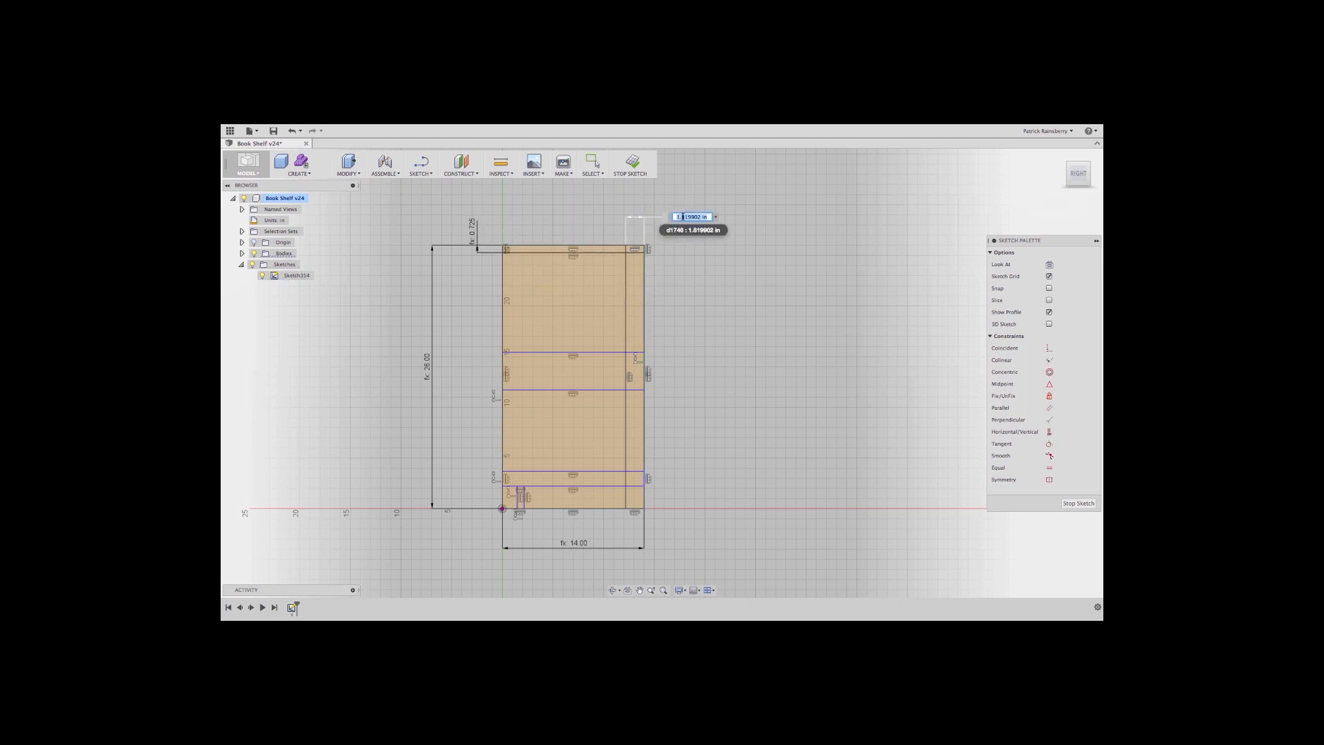
{"action": "type", "text": "thickness"}
{"action": "key", "text": "Return"}
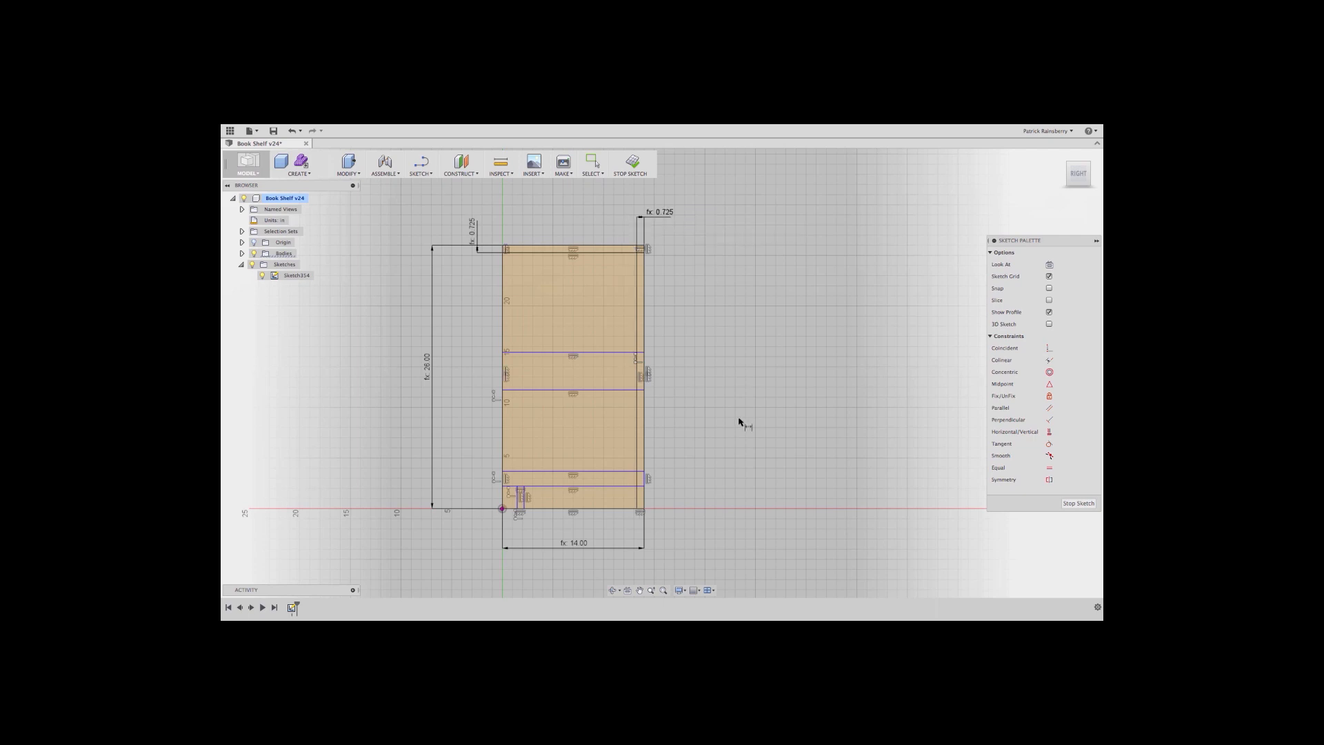
- Dimension the middle shelf's thickness with the plywood thickness parameter, 0.725 in
{"action": "left_click", "coordinate": [646, 353]}
{"action": "left_click", "coordinate": [648, 390]}
{"action": "left_click", "coordinate": [708, 374]}
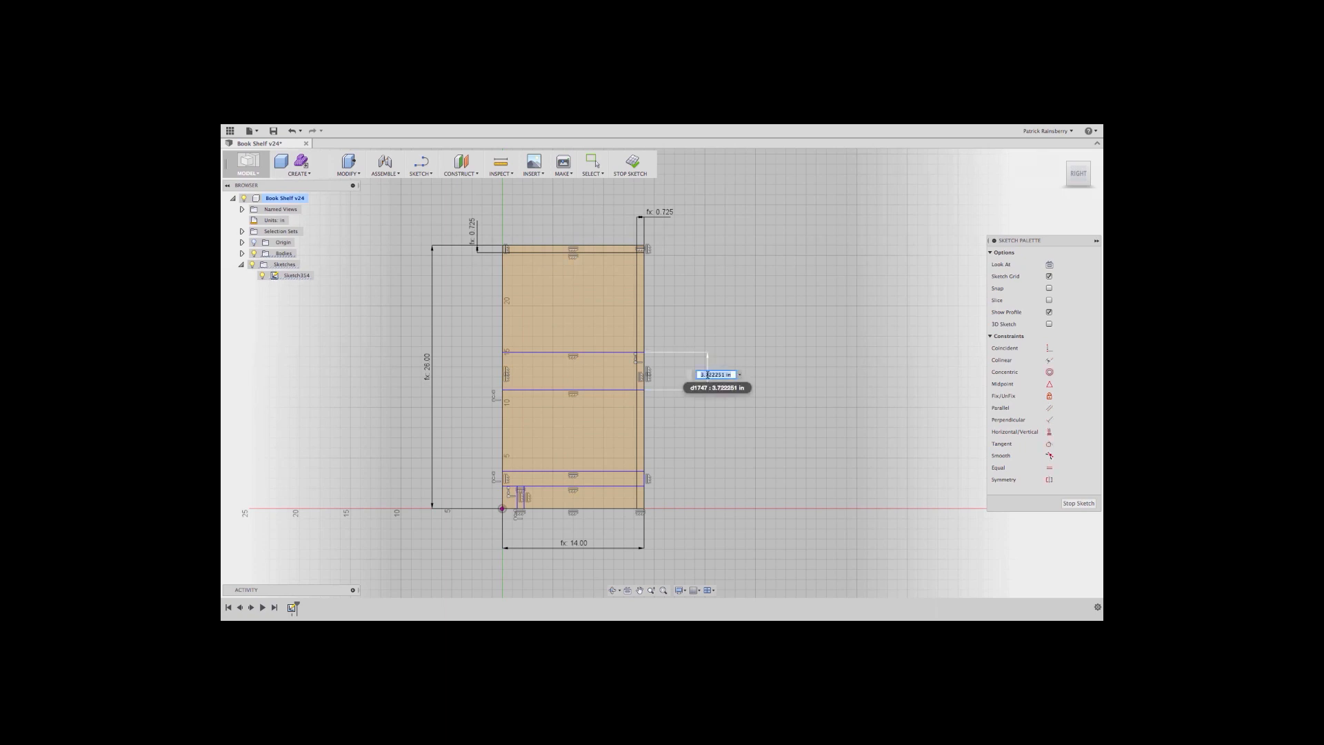
{"action": "type", "text": "thickness"}
{"action": "key", "text": "Return"}
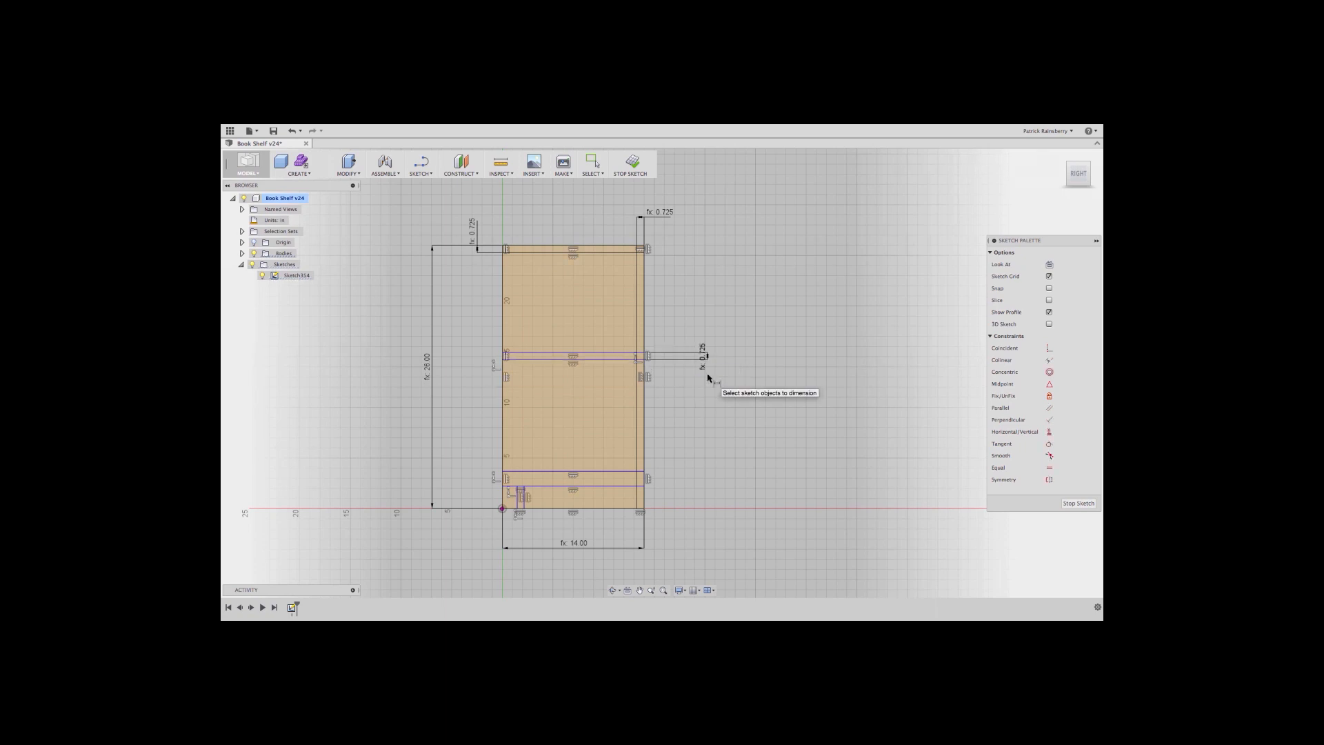
- Dimension the lowest board's thickness with the plywood thickness parameter, 0.725 in
{"action": "left_click", "coordinate": [647, 473]}
{"action": "left_click", "coordinate": [646, 485]}
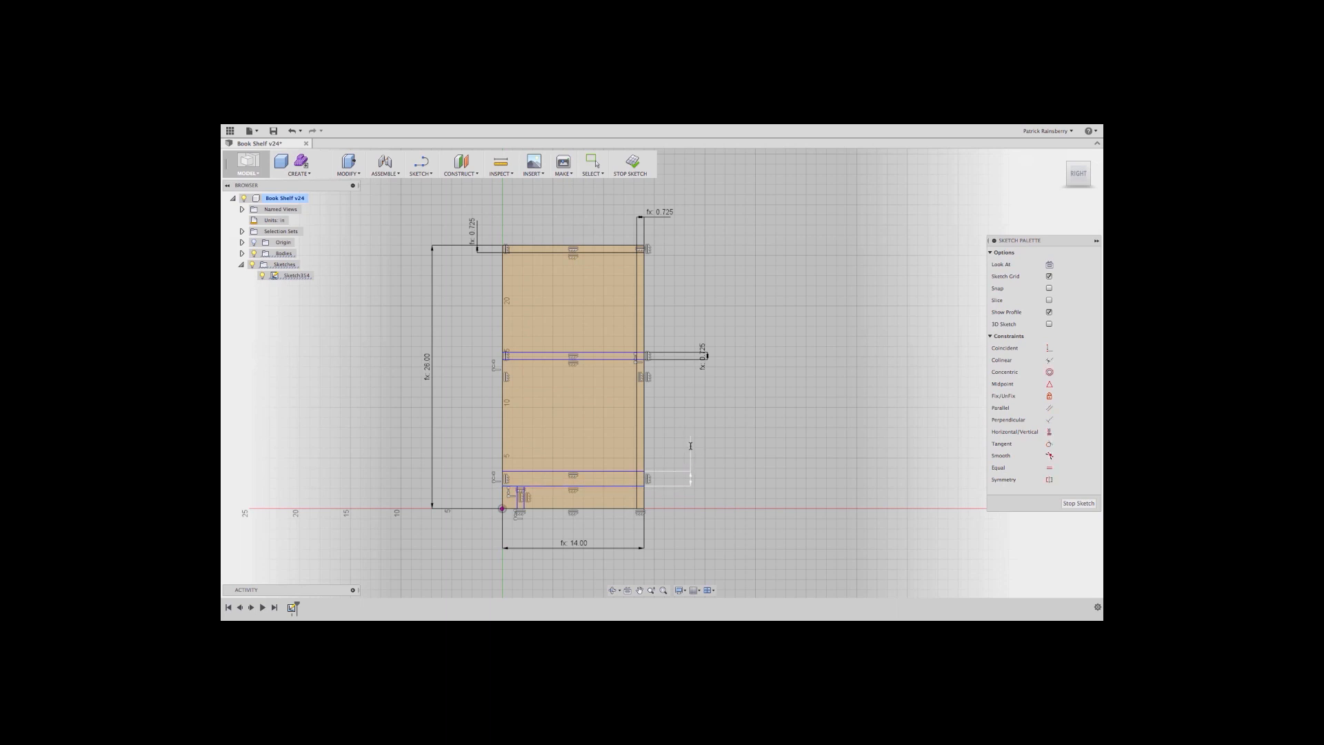
{"action": "left_click", "coordinate": [690, 447]}
{"action": "key", "text": "Return"}
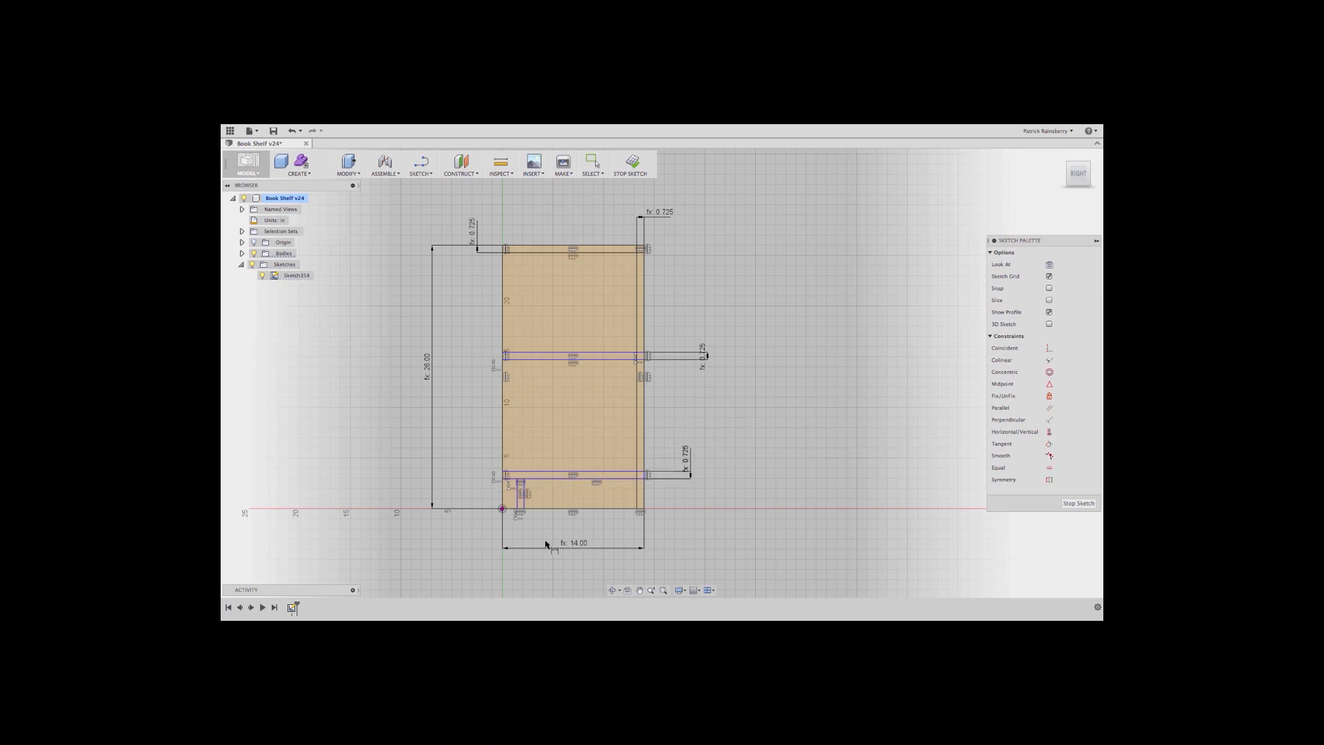
- Dimension the kick rectangle's width with the ply parameter, 0.725 in
{"action": "left_click", "coordinate": [517, 504]}
{"action": "left_click", "coordinate": [547, 528]}
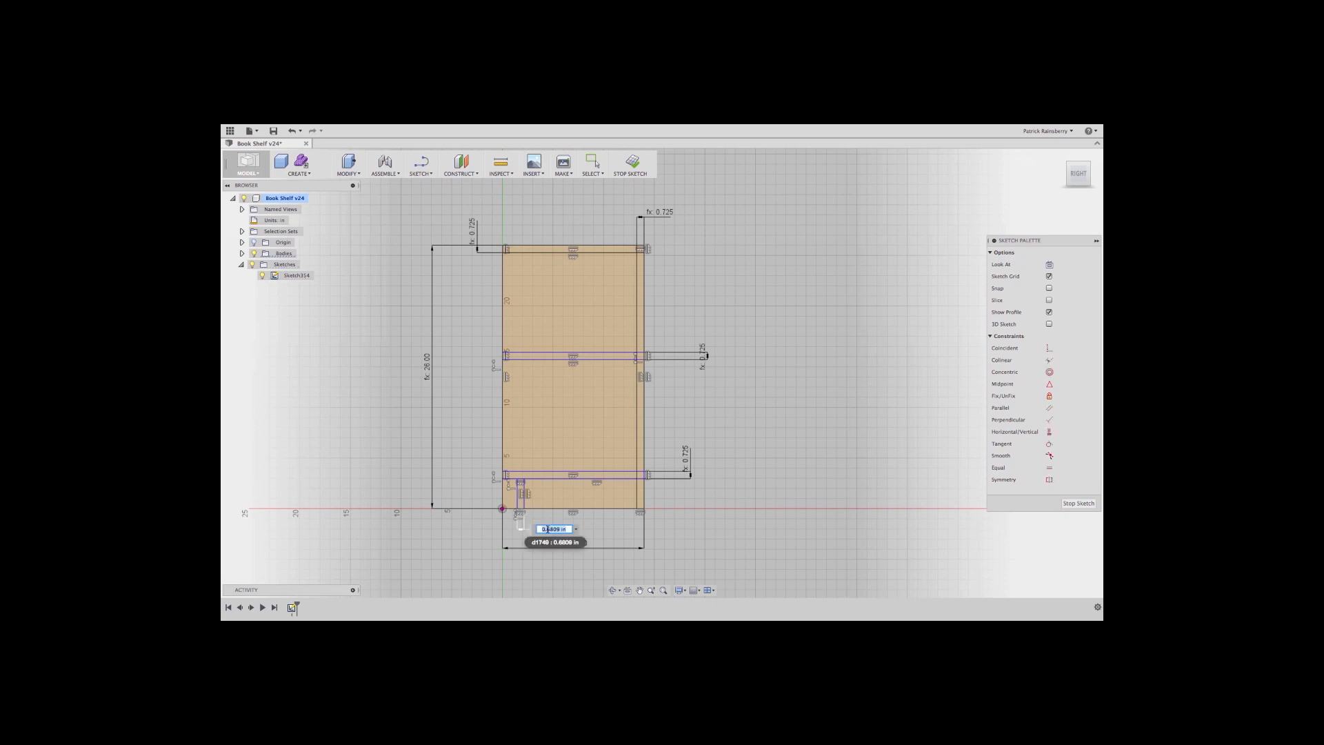
{"action": "type", "text": "ply"}
{"action": "key", "text": "Return"}
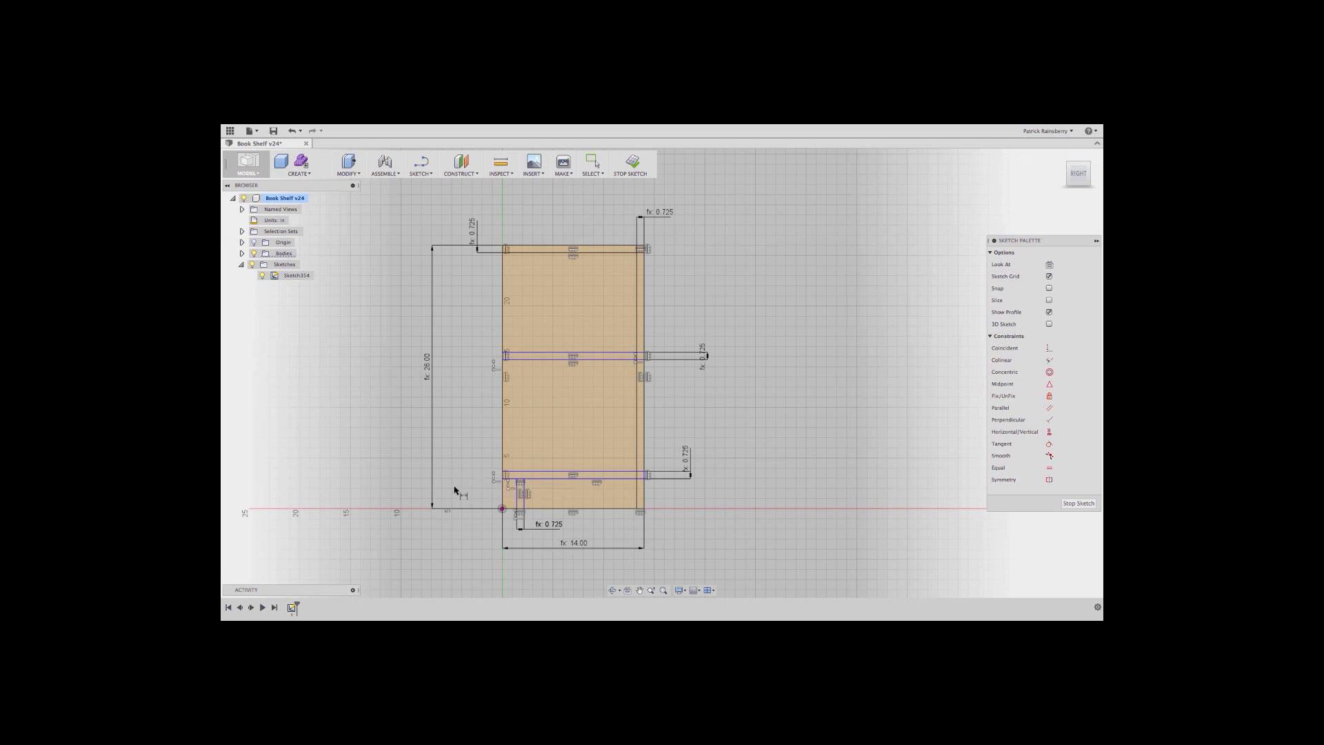
- Dimension the height from the base to the underside of the lowest board with a user parameter, 2 in
{"action": "scroll", "coordinate": [455, 490], "scroll_direction": "up", "scroll_amount": 1}
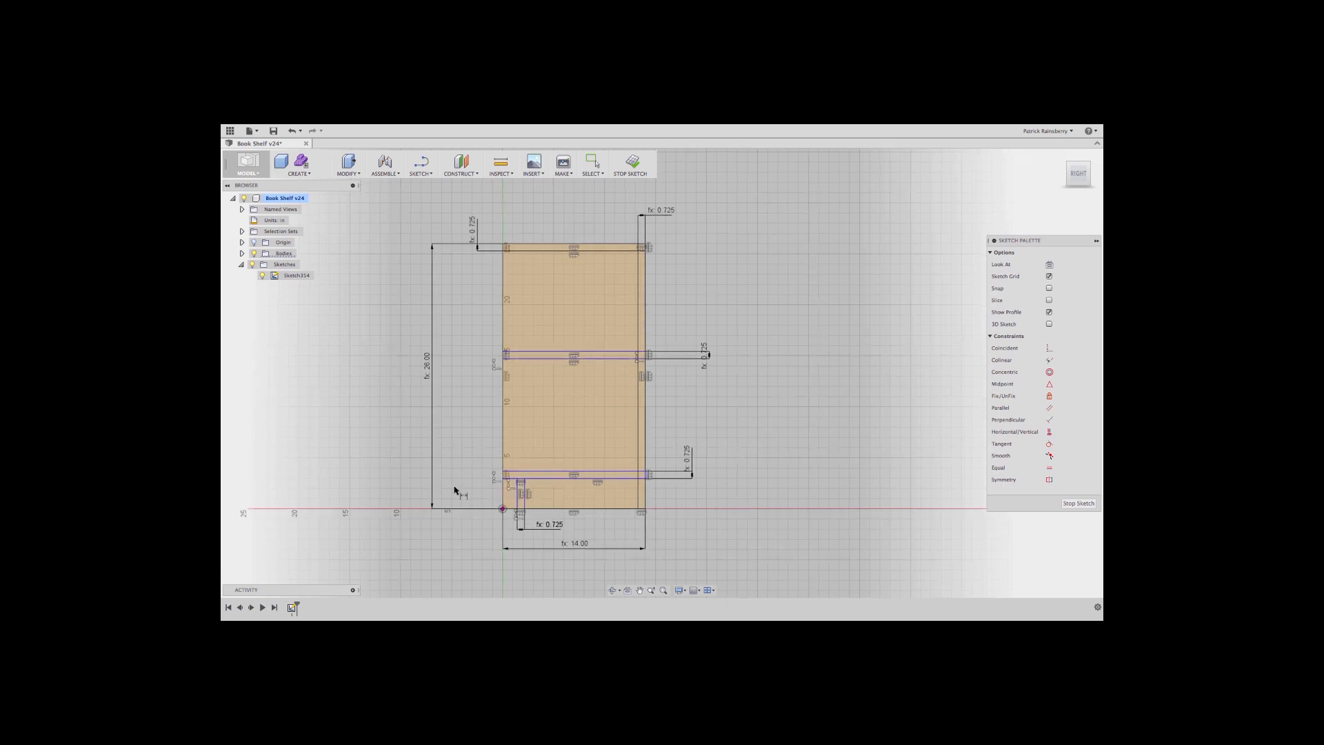
{"action": "left_click", "coordinate": [514, 511]}
{"action": "left_click", "coordinate": [516, 478]}
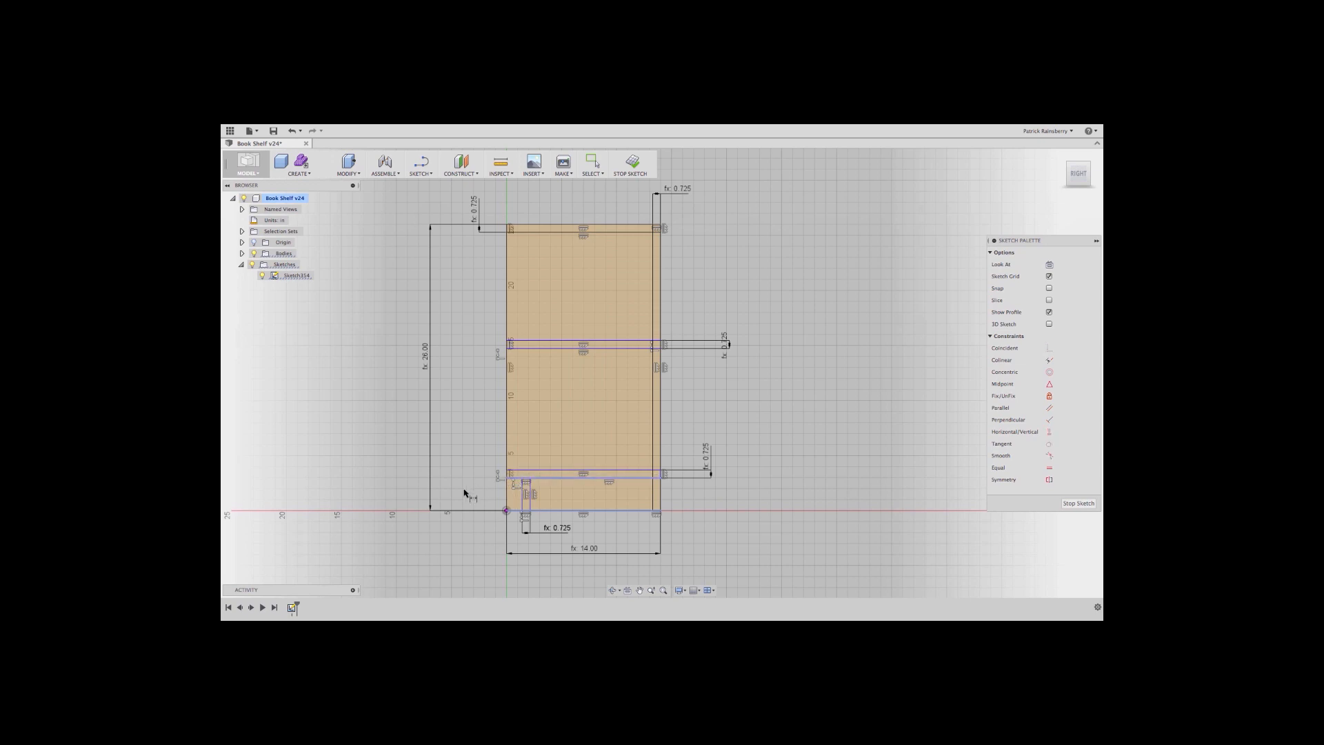
{"action": "left_click", "coordinate": [461, 483]}
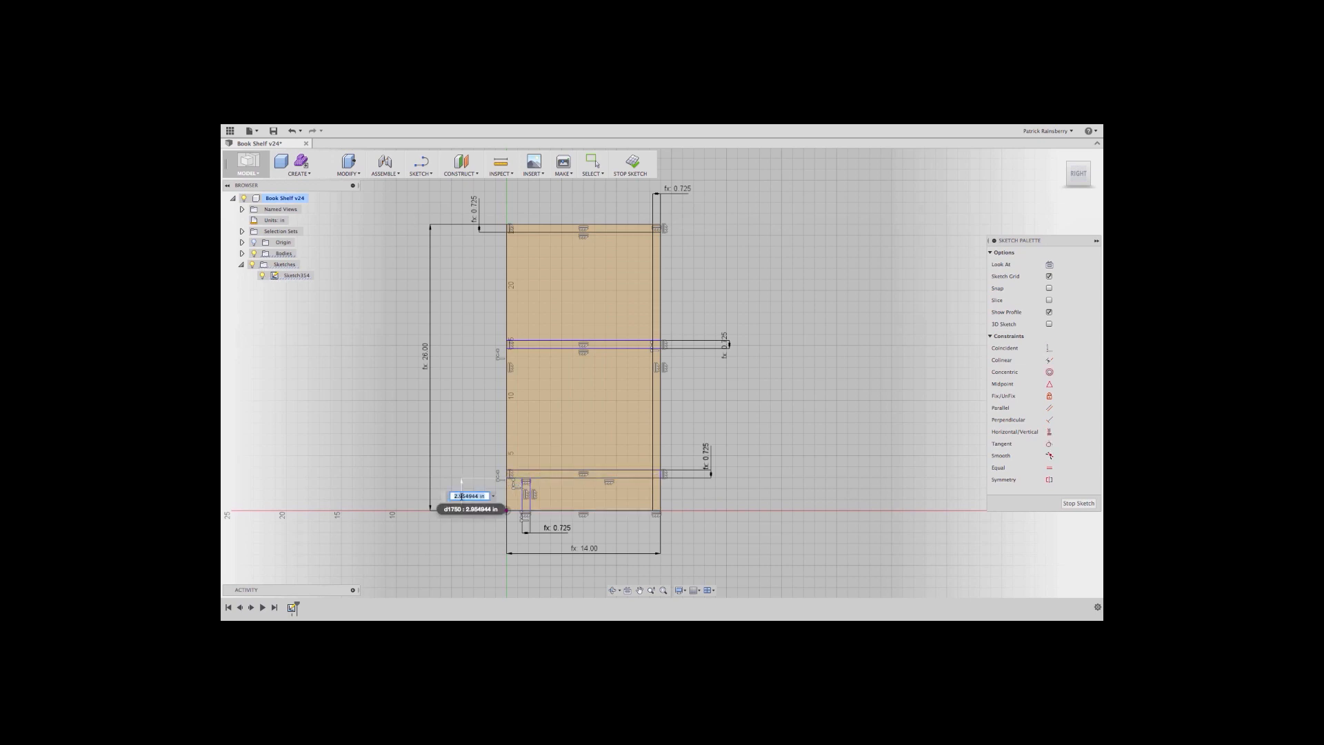
{"action": "type", "text": "4"}
{"action": "key", "text": "Return"}
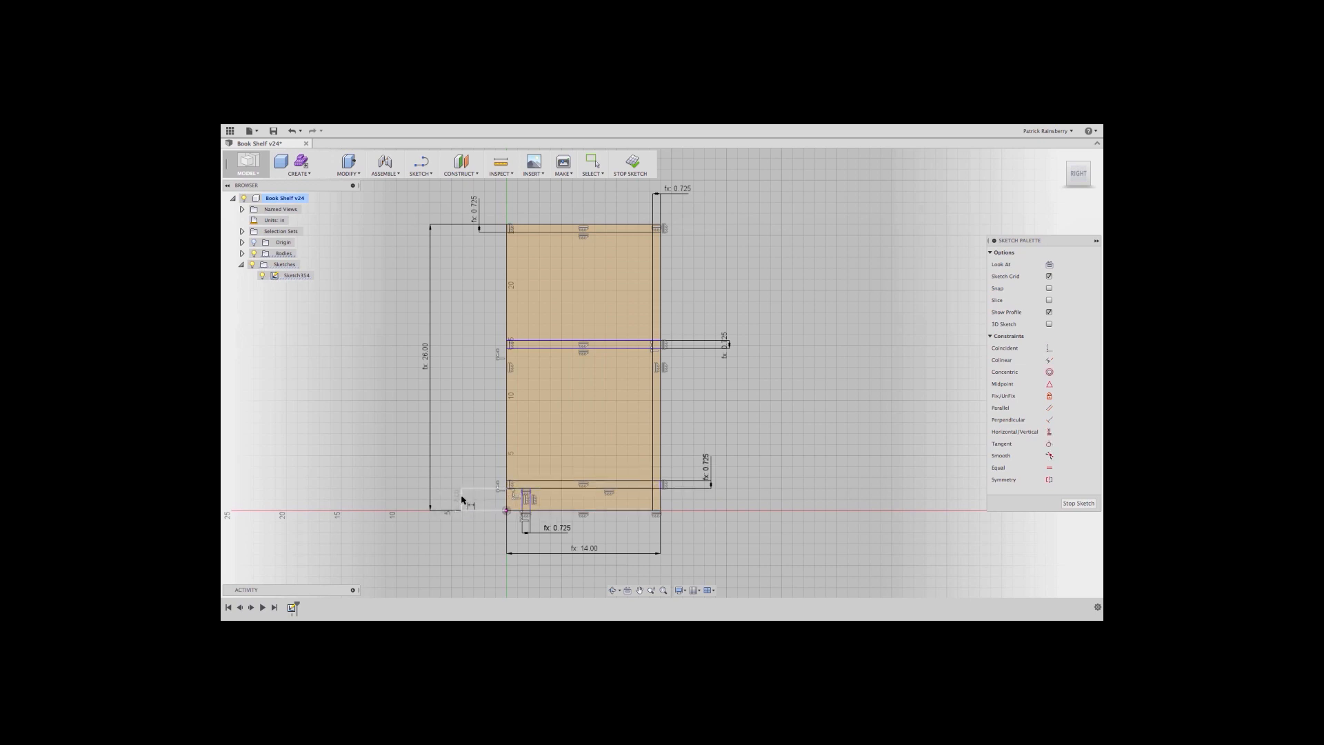
- Dimension the height from the origin to the underside of the middle shelf with the shelf parameter, 12 in
{"action": "left_click", "coordinate": [505, 511]}
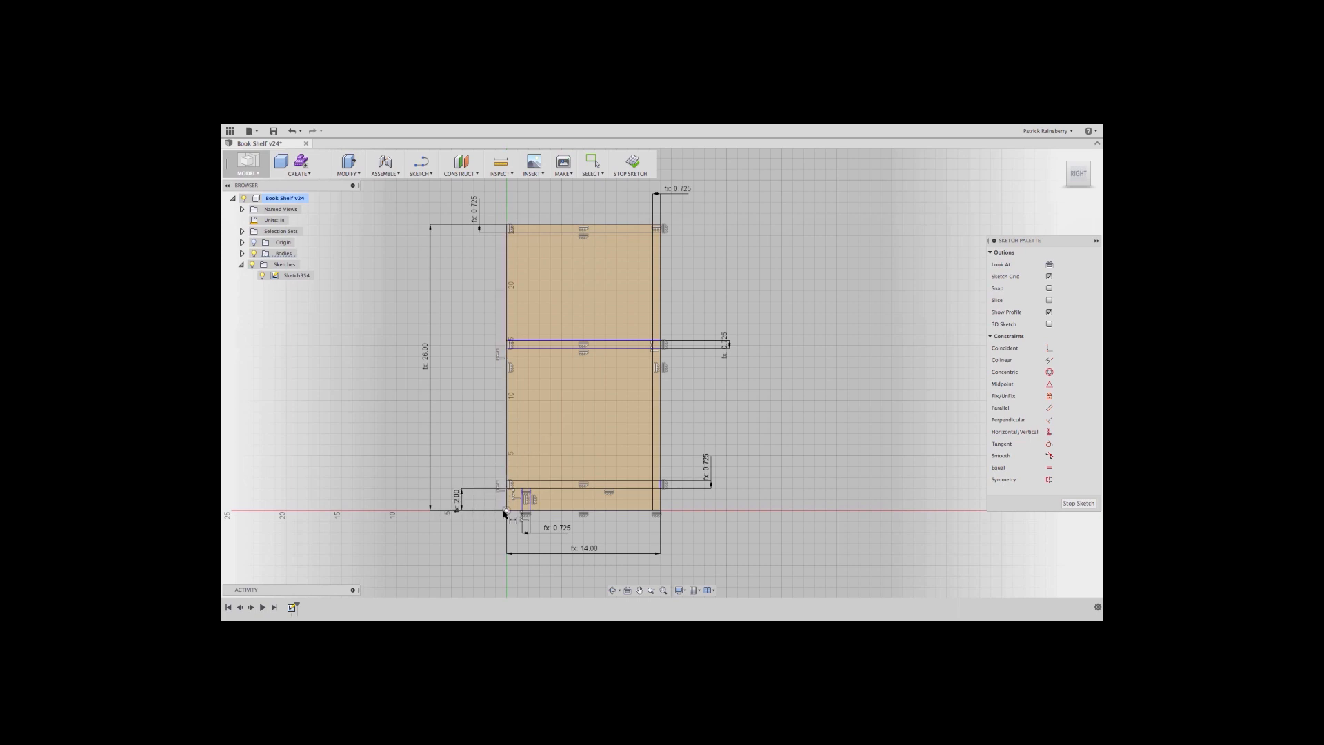
{"action": "left_click", "coordinate": [524, 352]}
{"action": "left_click", "coordinate": [370, 432]}
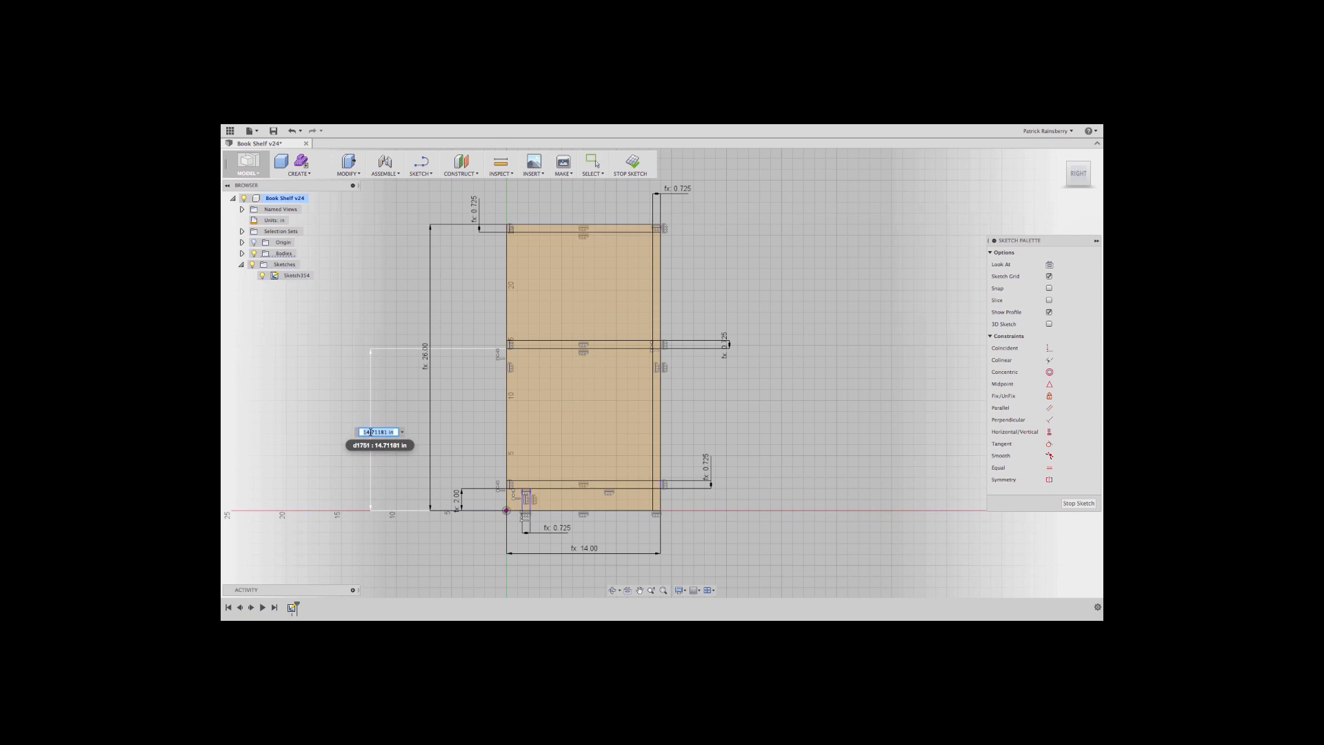
{"action": "type", "text": "Sh"}
{"action": "key", "text": "BackSpace"}
{"action": "key", "text": "BackSpace"}
{"action": "type", "text": "helf"}
{"action": "key", "text": "Return"}
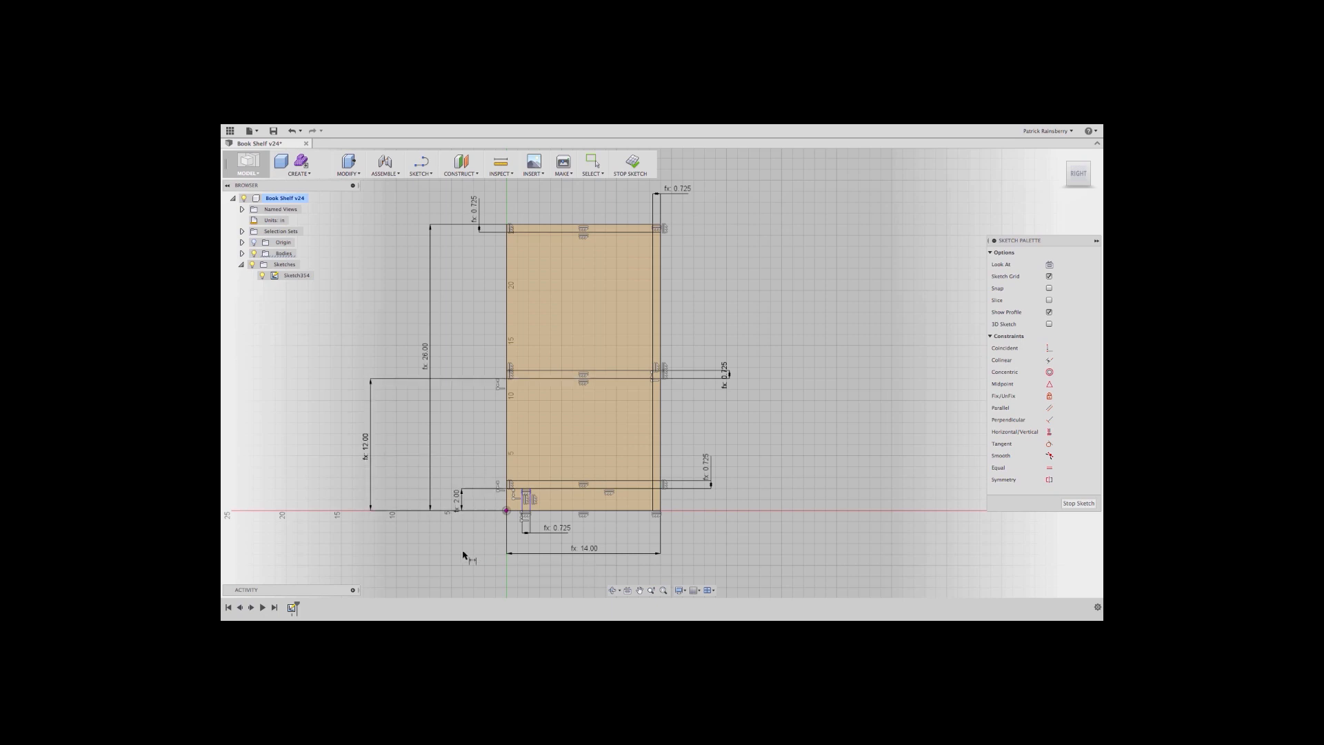
- Set the kick board's setback from the panel's front edge to 1 in and finish the sketch
{"action": "scroll", "coordinate": [468, 548], "scroll_direction": "up", "scroll_amount": 1}
{"action": "left_click", "coordinate": [512, 498]}
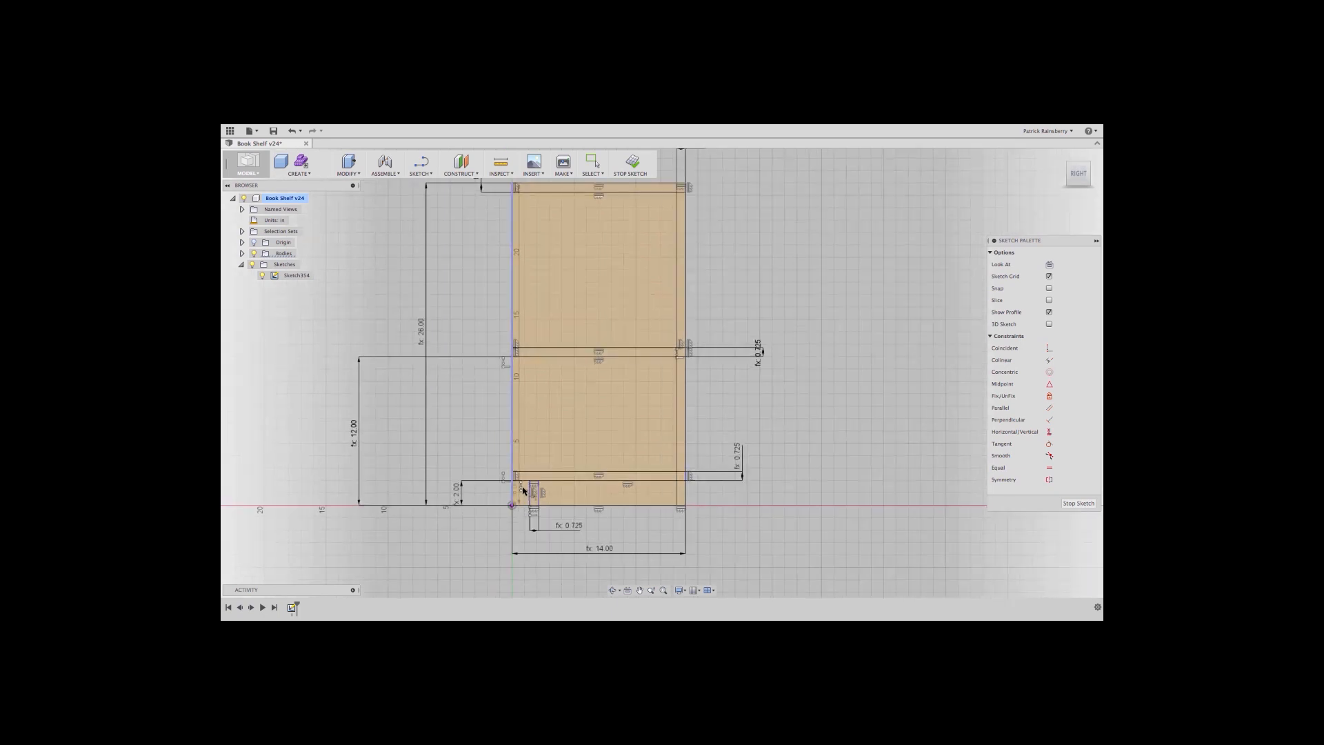
{"action": "left_click", "coordinate": [528, 497]}
{"action": "left_click", "coordinate": [466, 541]}
{"action": "type", "text": "1"}
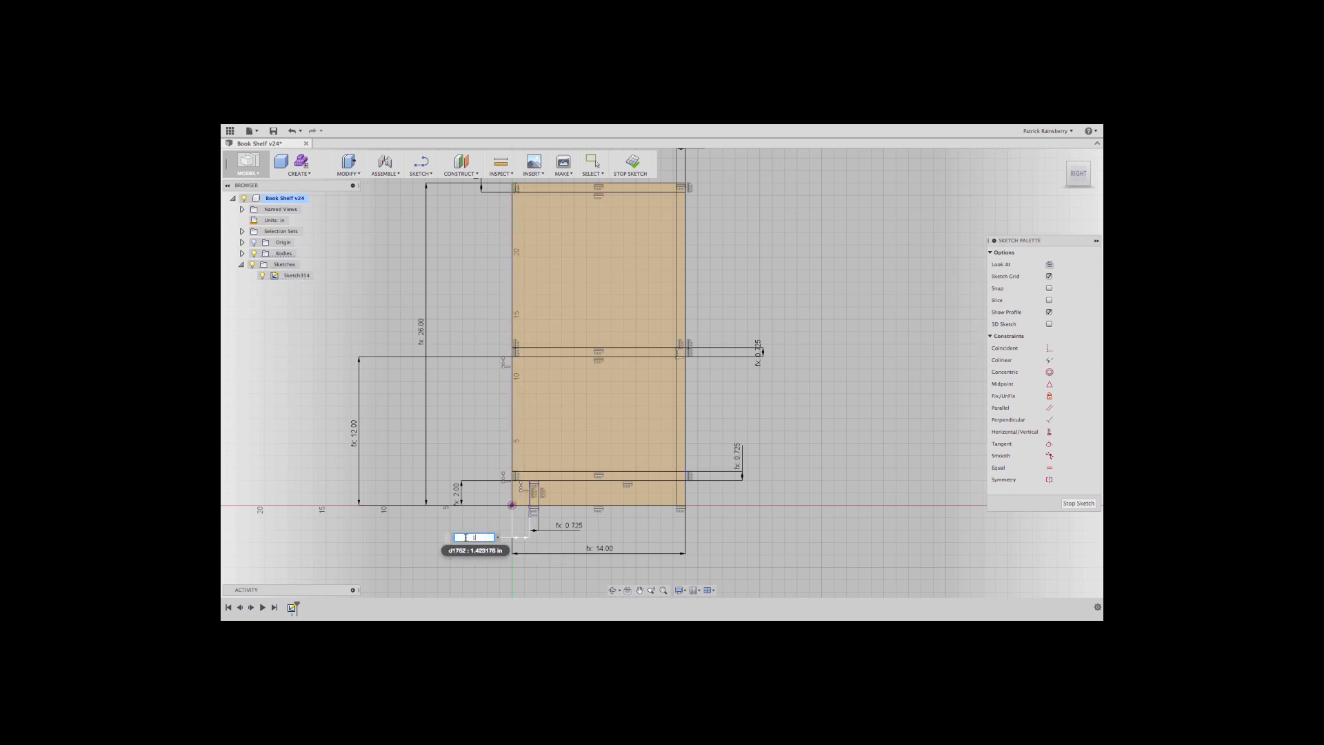
{"action": "key", "text": "Return"}
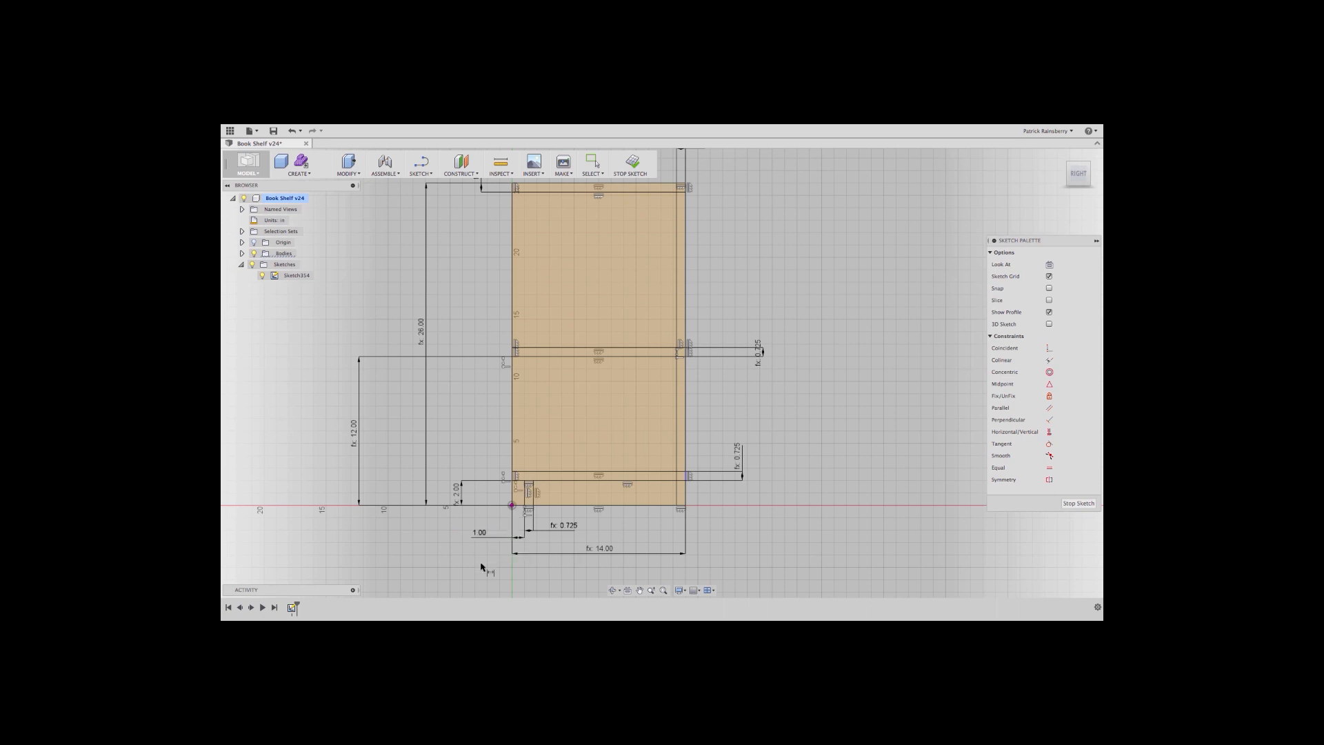
{"action": "scroll", "coordinate": [480, 567], "scroll_direction": "down", "scroll_amount": 1}
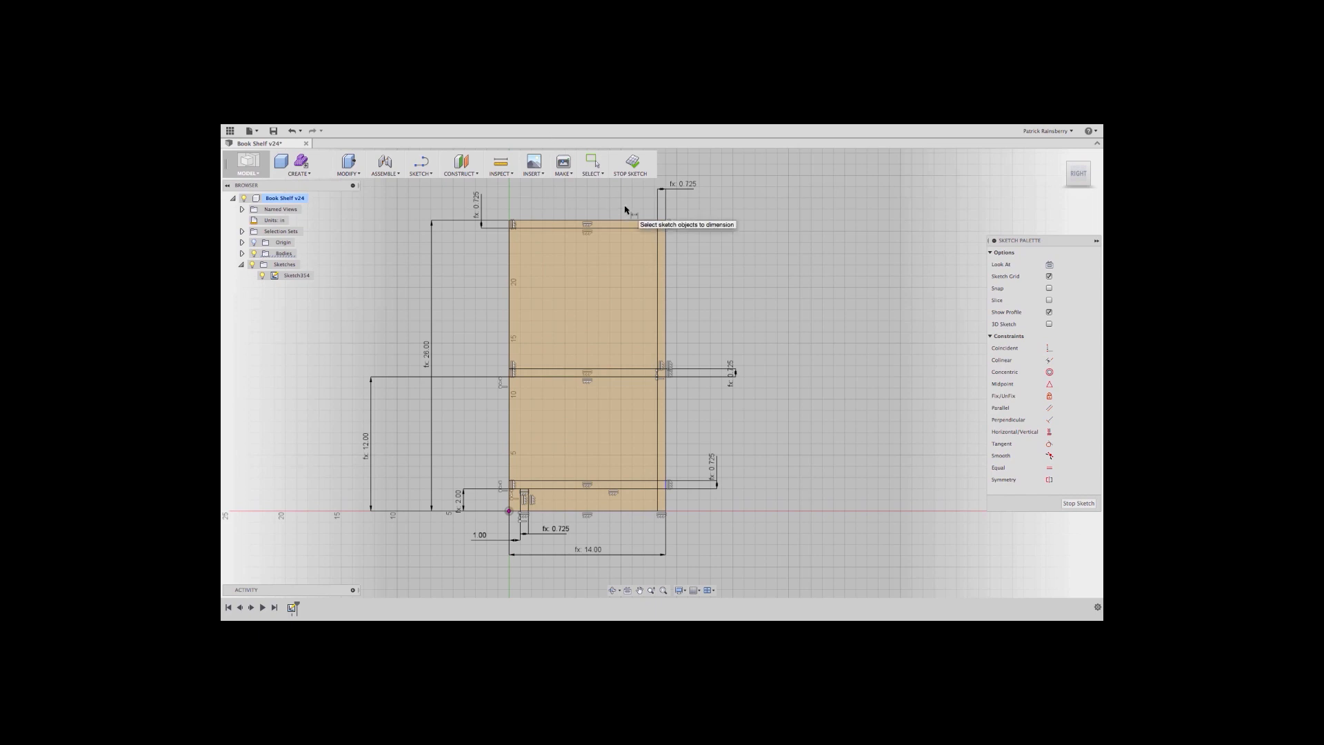
{"action": "left_click", "coordinate": [633, 164]}
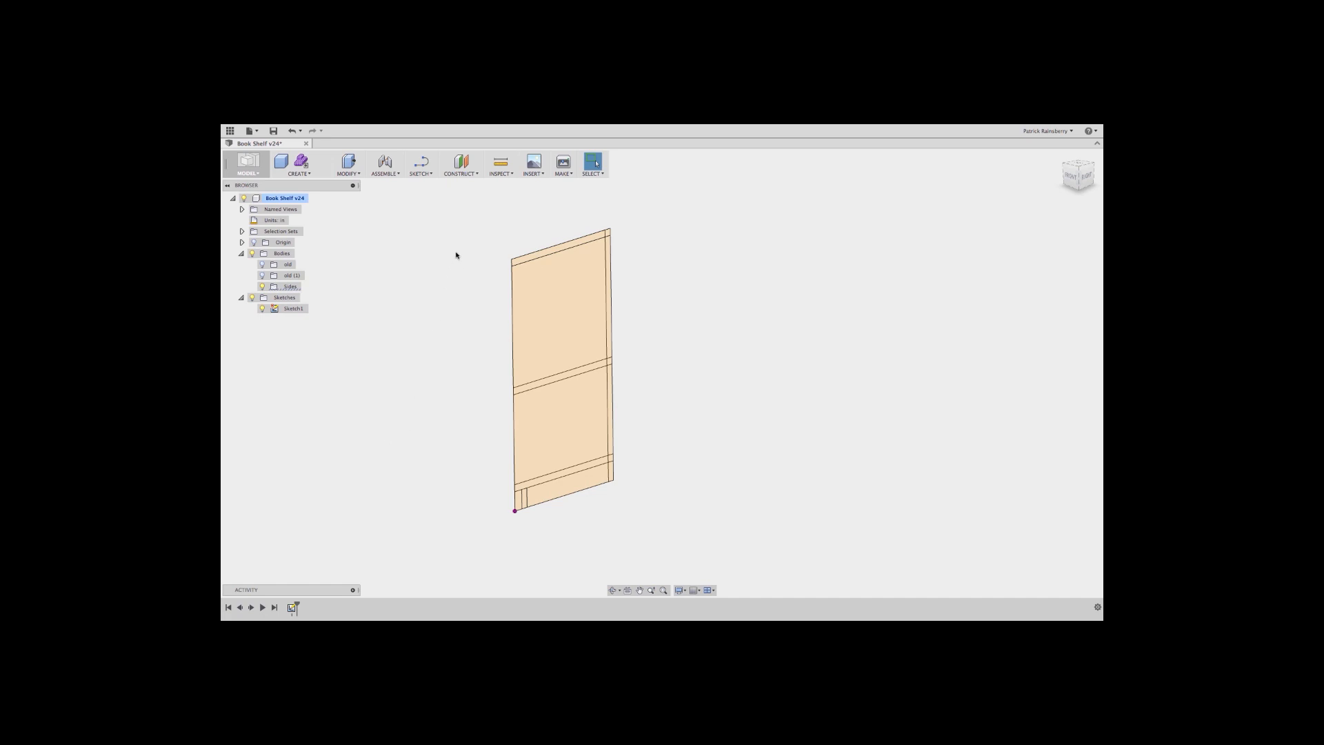
- Extrude the two top board profiles to one side as a new body, using the Width parameter as distance
{"action": "left_click", "coordinate": [305, 175]}
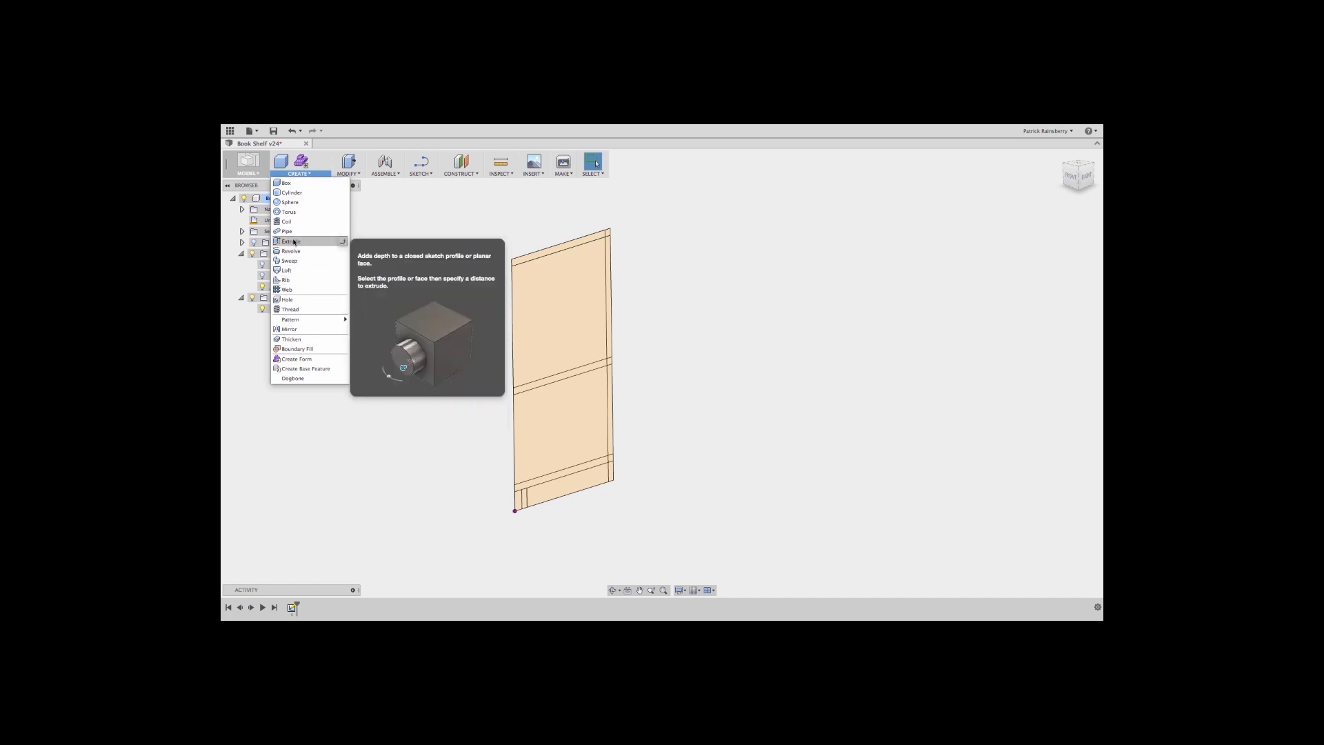
{"action": "left_click", "coordinate": [291, 241]}
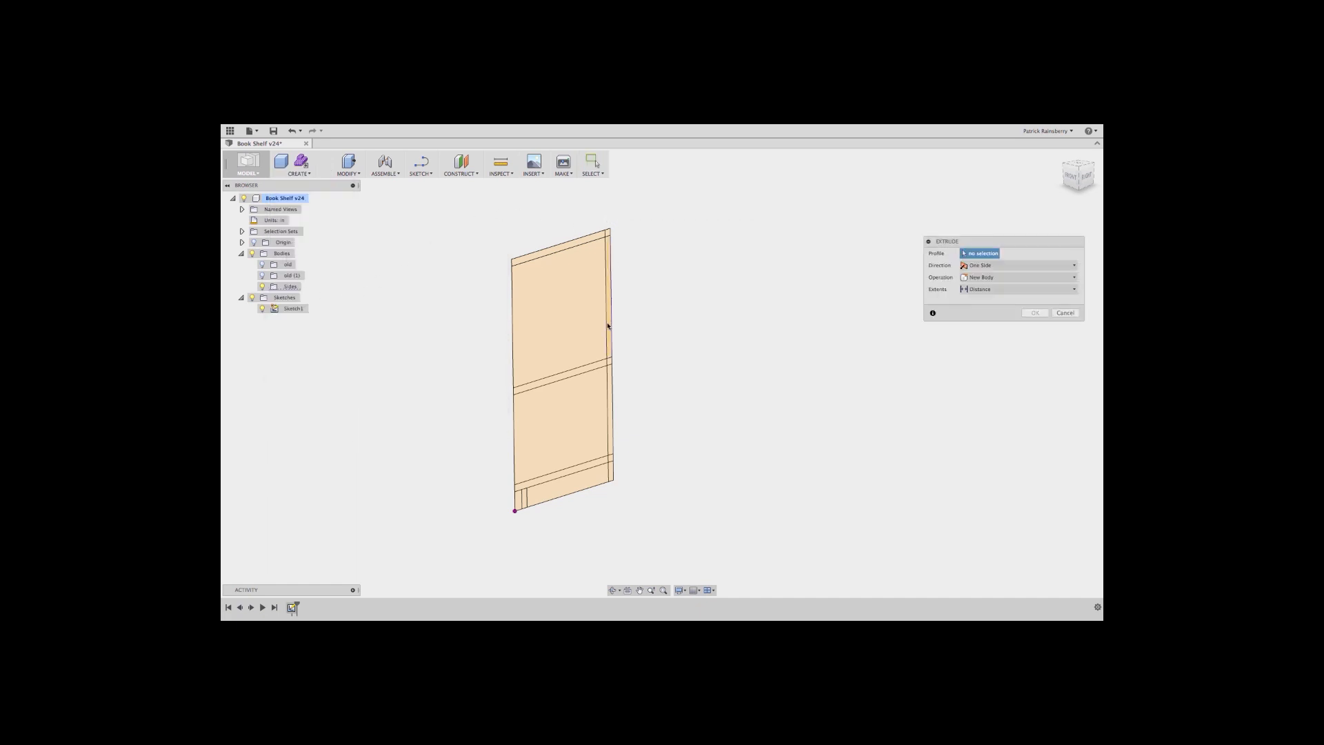
{"action": "left_click", "coordinate": [610, 234]}
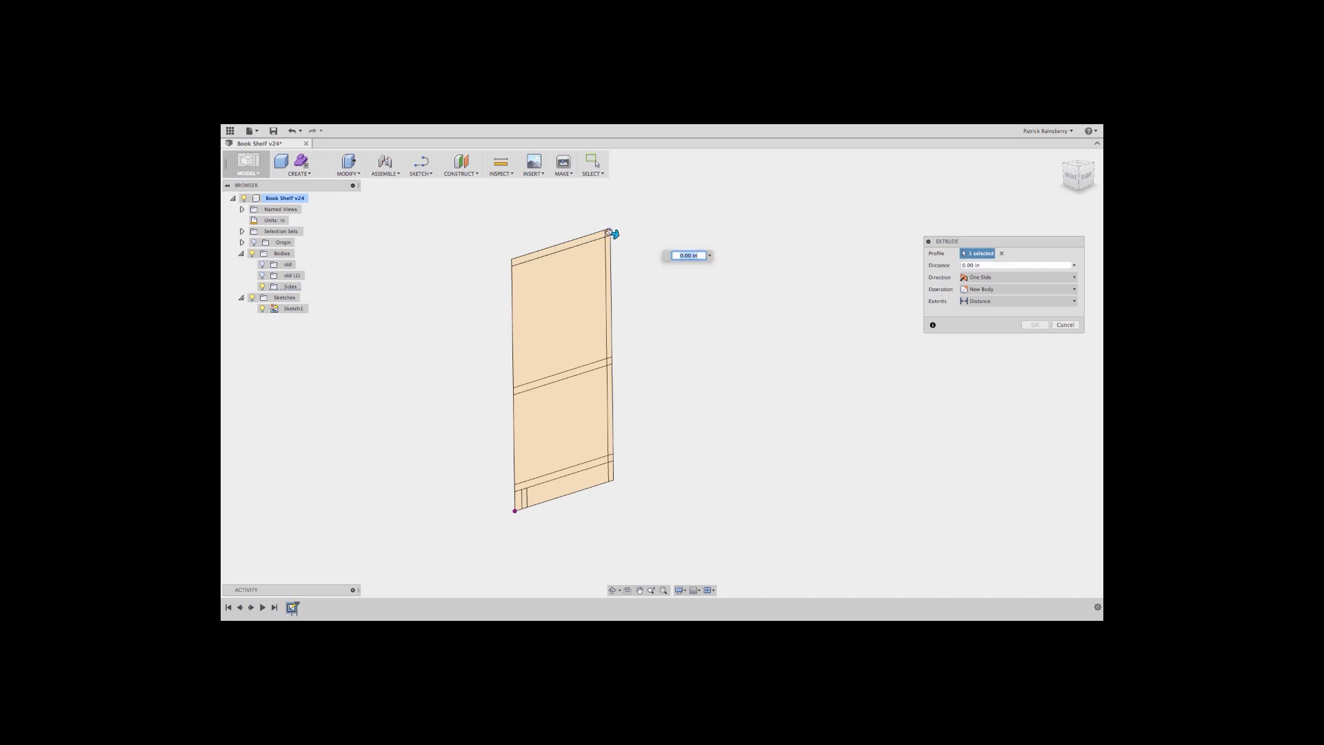
{"action": "left_click", "coordinate": [600, 240]}
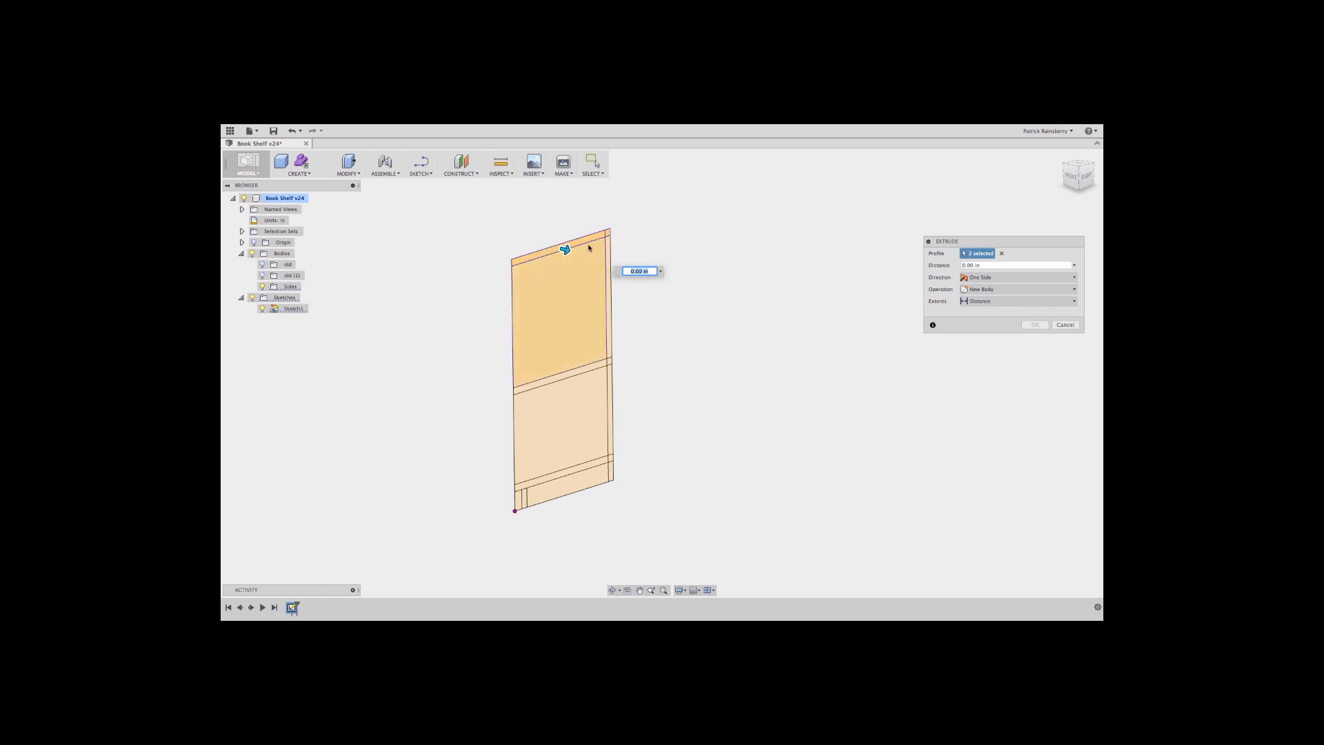
{"action": "left_click_drag", "start_coordinate": [563, 251], "coordinate": [696, 311]}
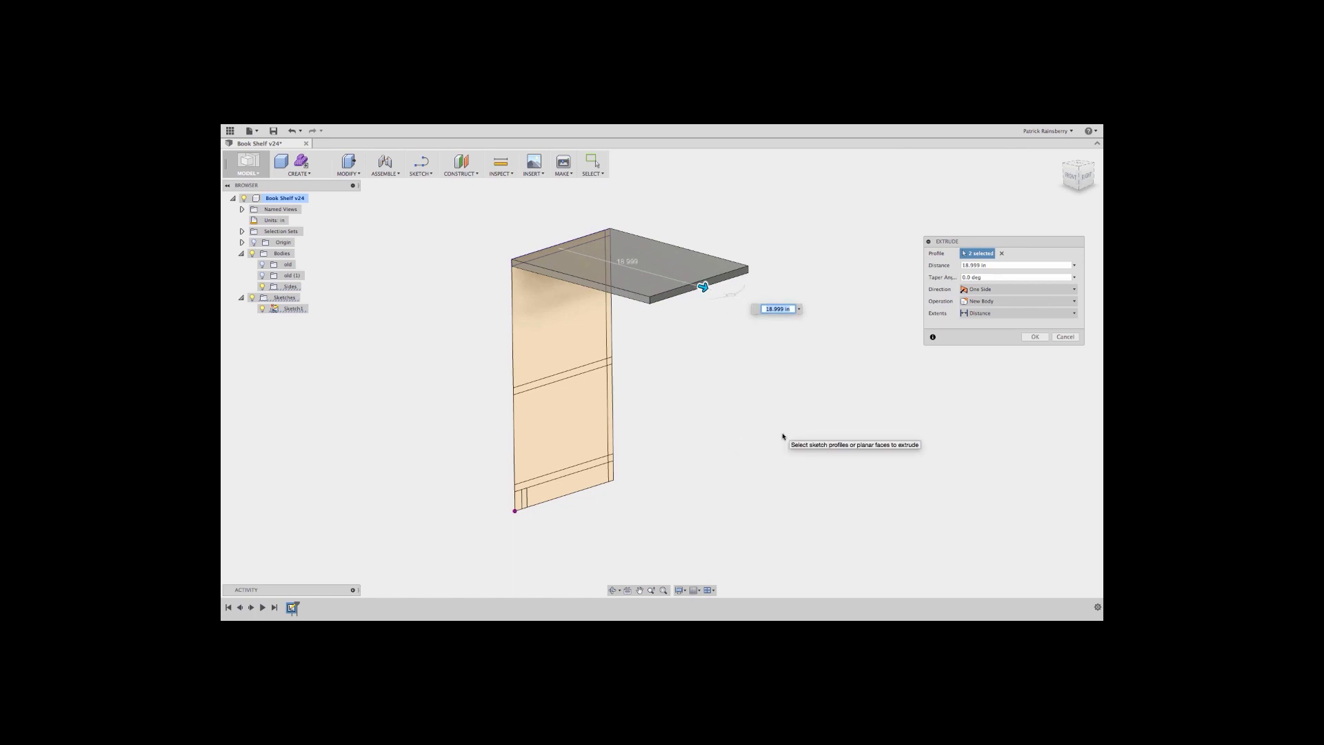
{"action": "type", "text": "Width"}
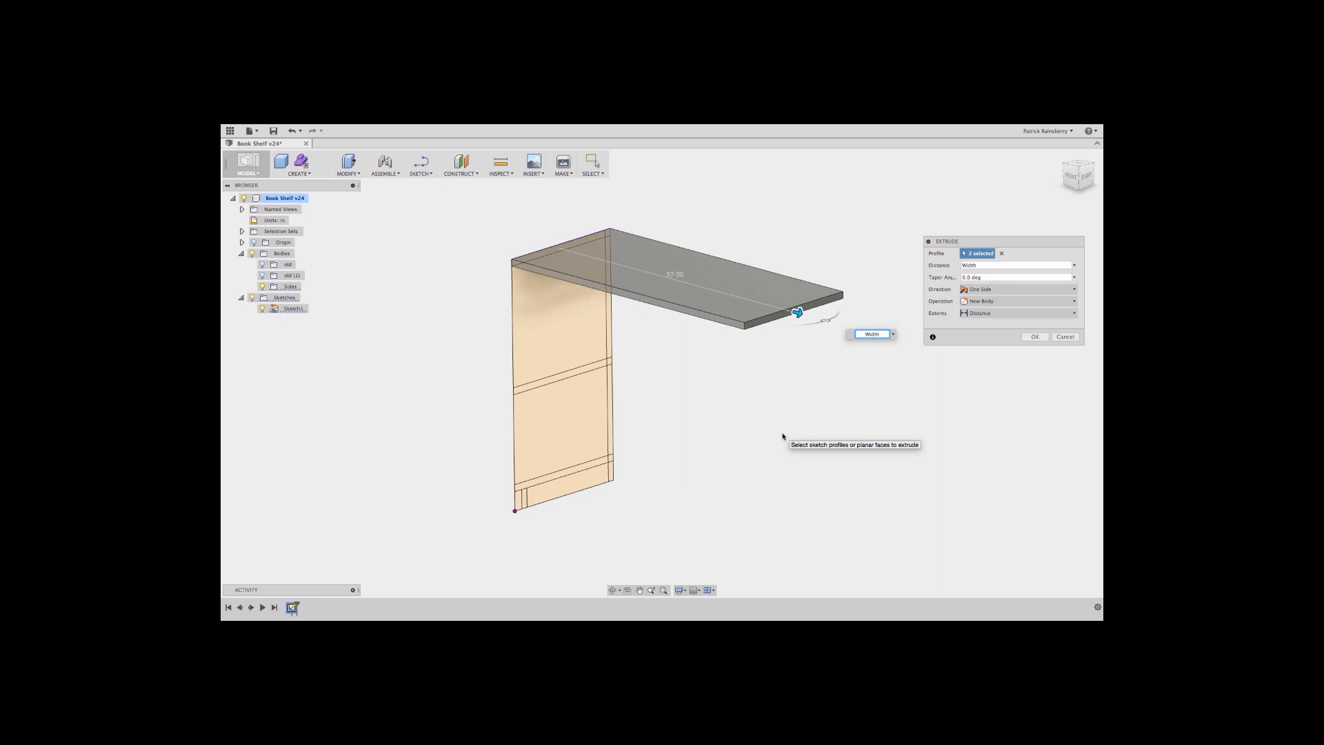
{"action": "key", "text": "Return"}
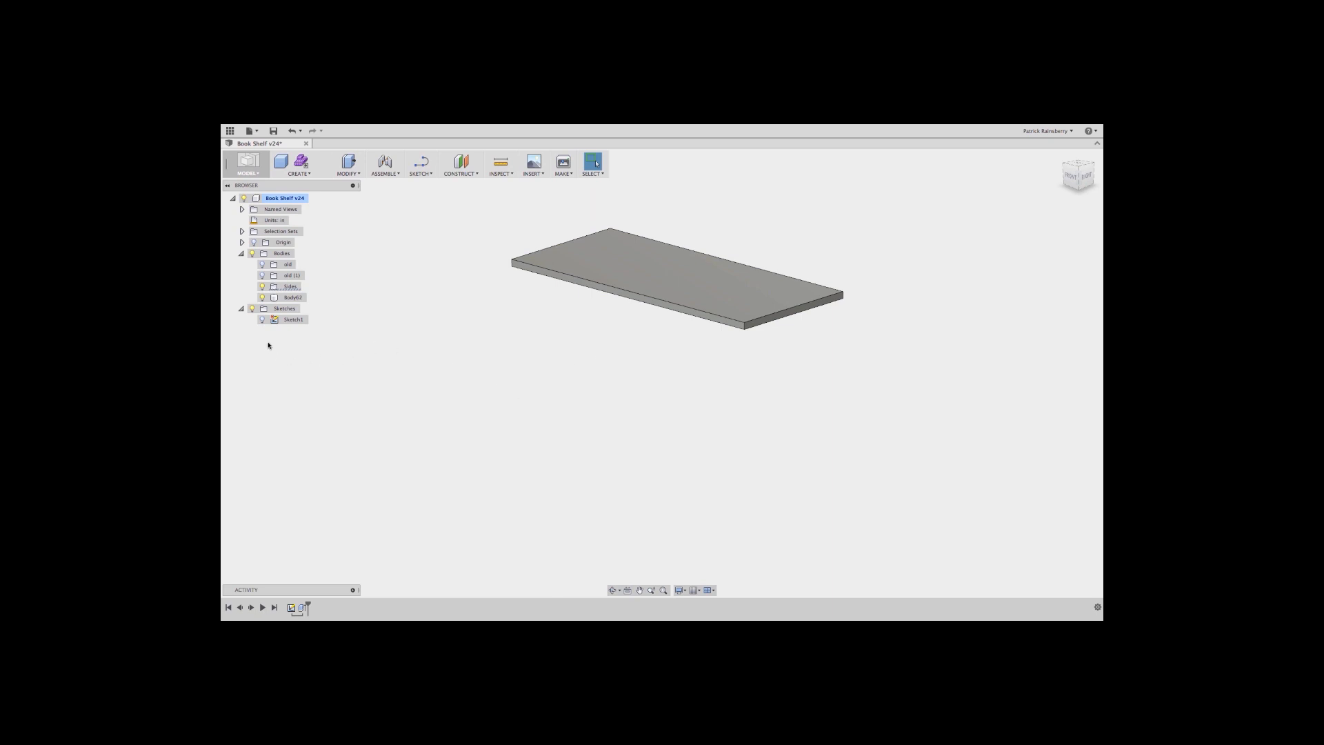
- Make the side profile sketch visible again for further extrusions
{"action": "left_click", "coordinate": [263, 321]}
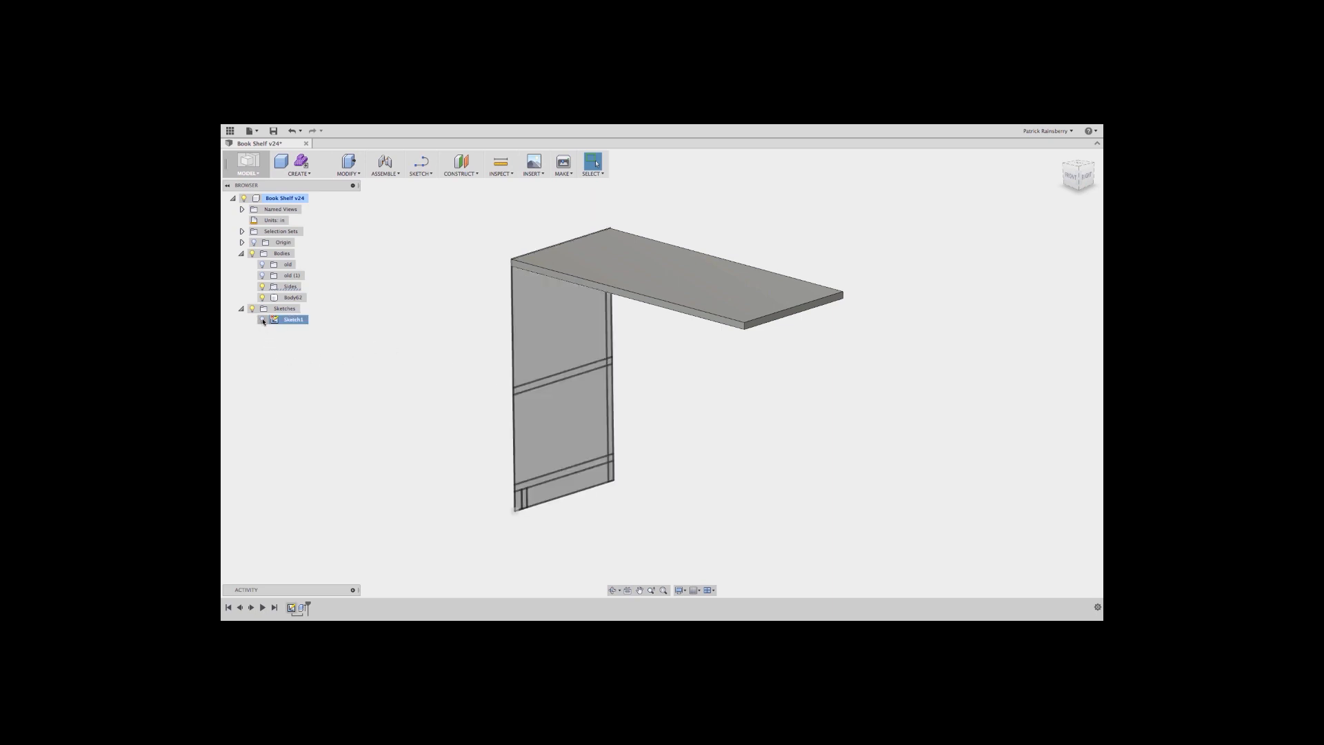
{"action": "left_click", "coordinate": [262, 320]}
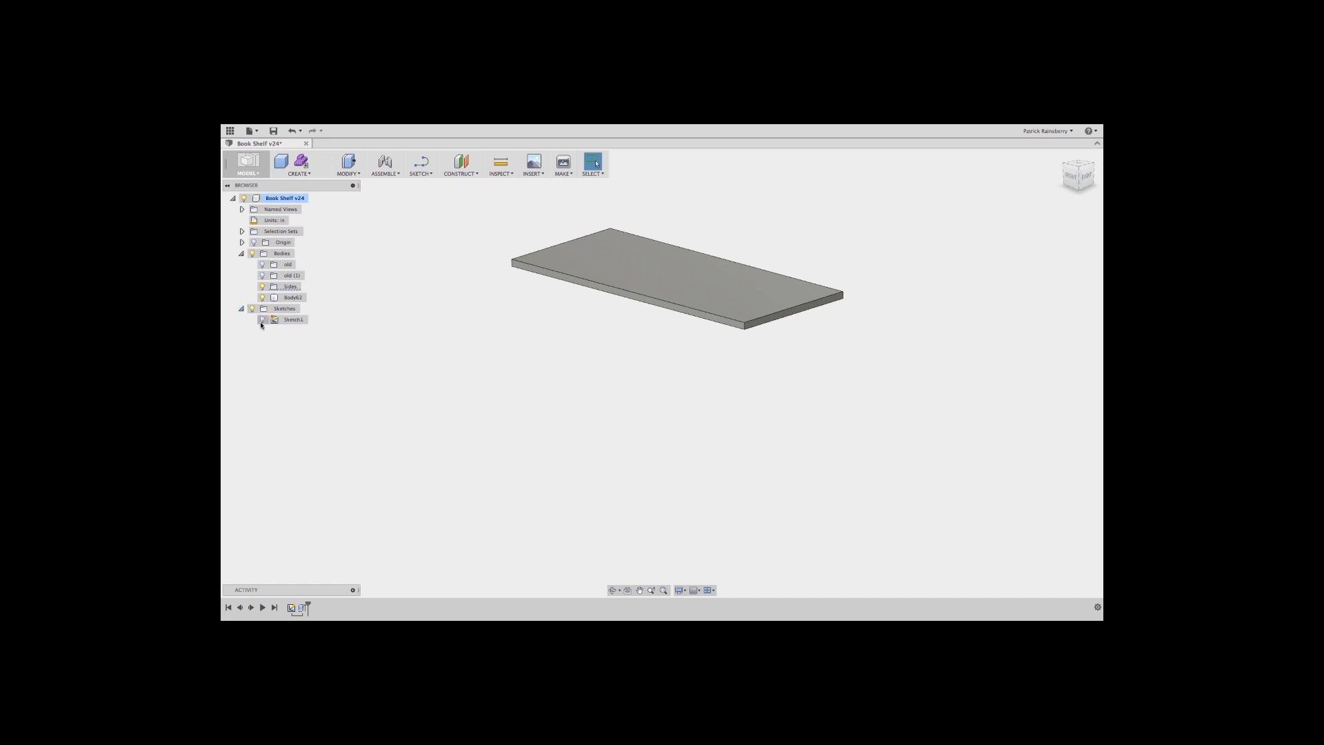
{"action": "left_click", "coordinate": [262, 319]}
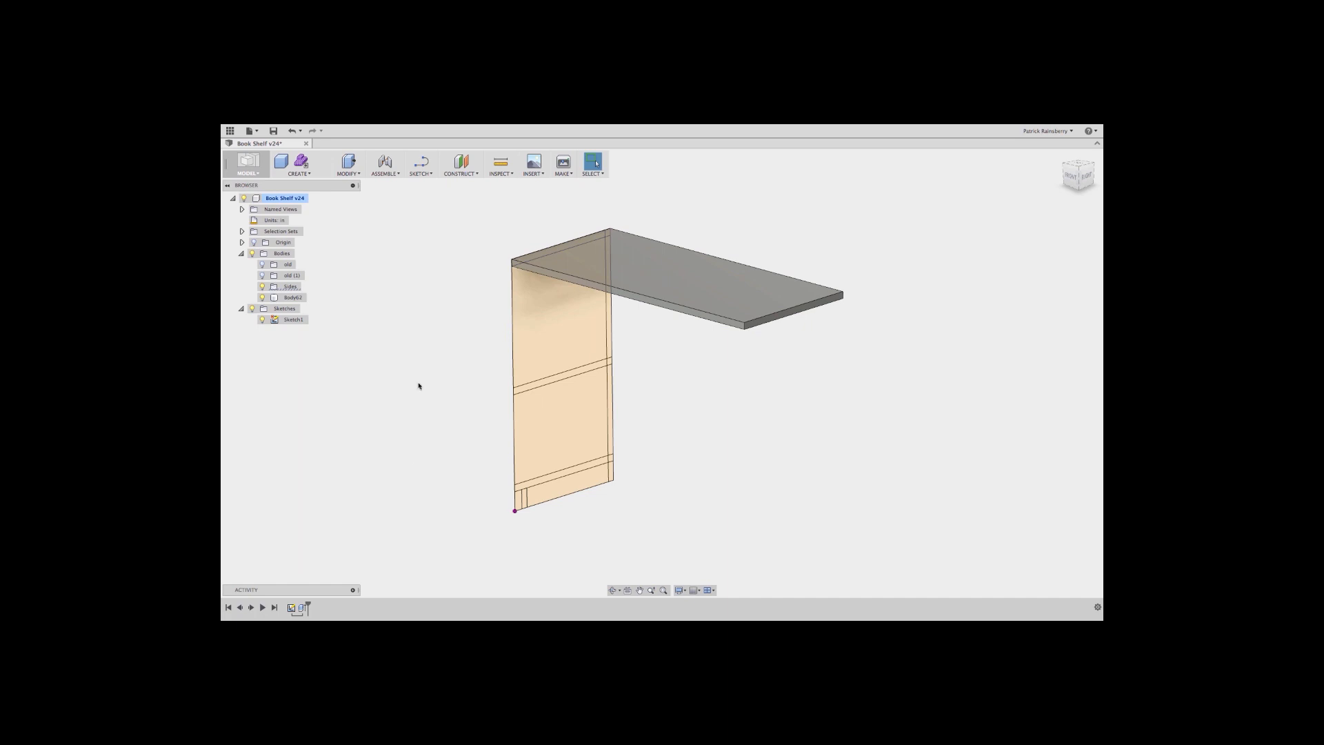
- Extrude all twelve side panel profiles below the top board by the ply parameter as a new body and hide the profile sketch
{"action": "left_click", "coordinate": [308, 175]}
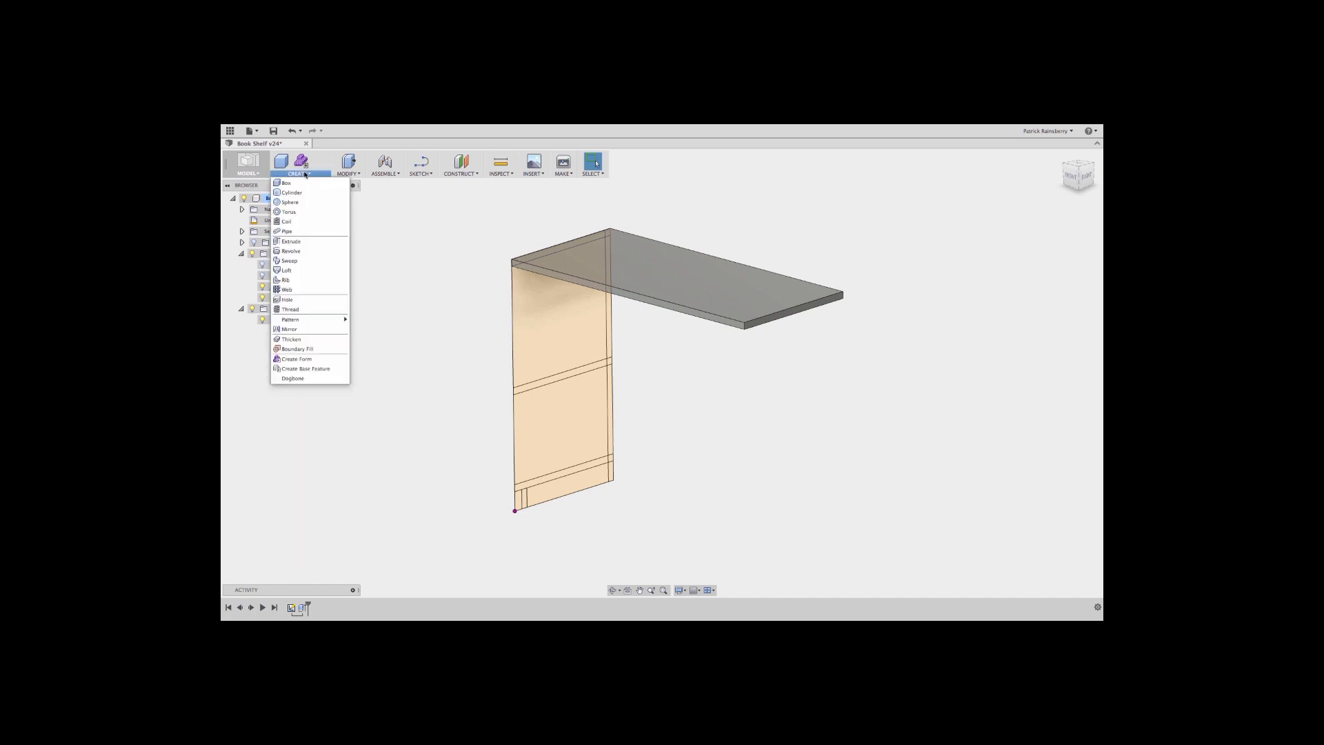
{"action": "left_click", "coordinate": [311, 243]}
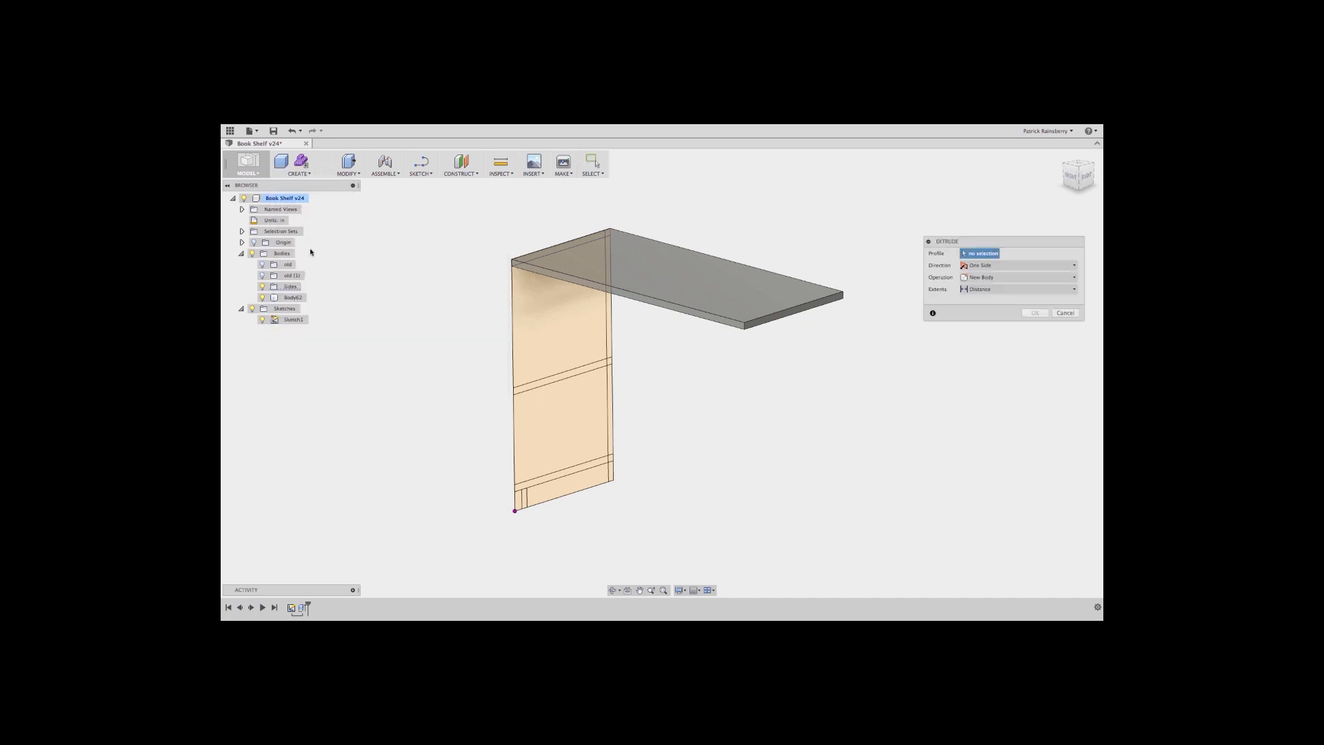
{"action": "left_click", "coordinate": [609, 334]}
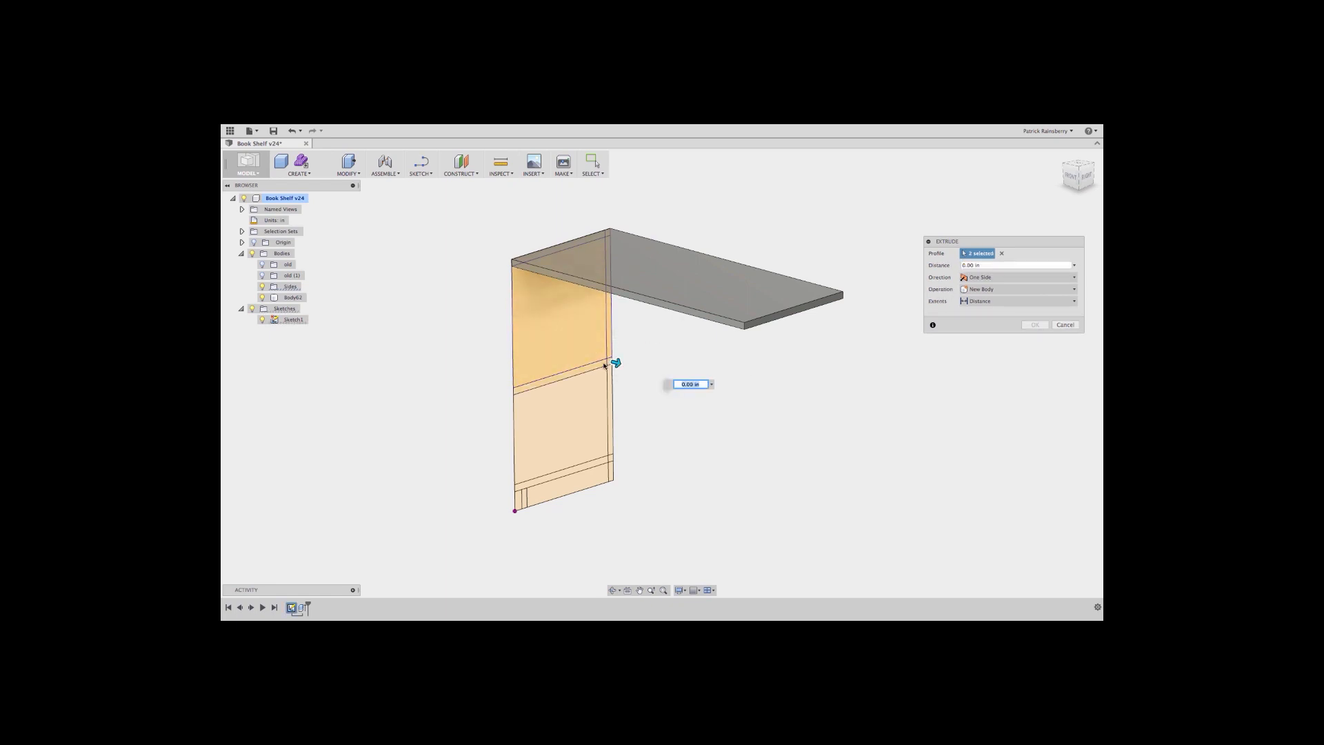
{"action": "left_click", "coordinate": [609, 393]}
{"action": "left_click", "coordinate": [607, 417]}
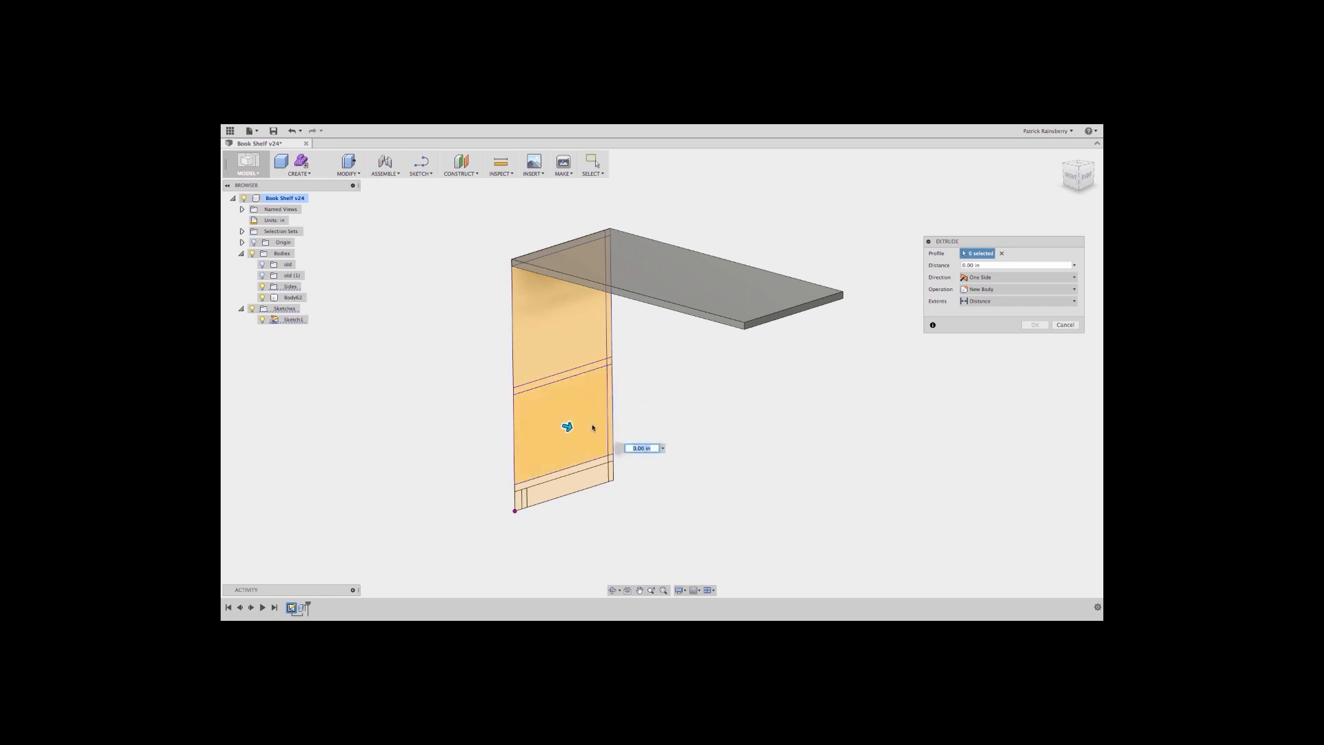
{"action": "left_click", "coordinate": [606, 460]}
{"action": "left_click", "coordinate": [606, 463]}
{"action": "left_click", "coordinate": [611, 473]}
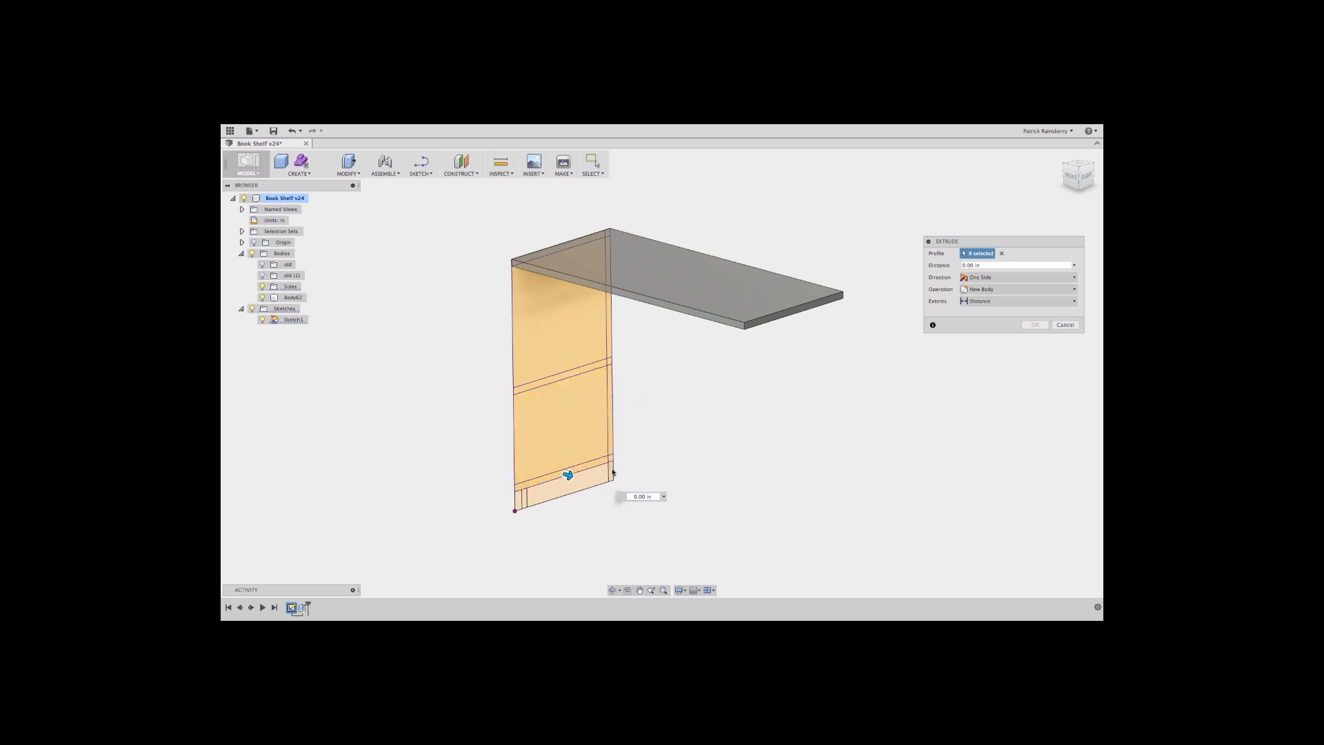
{"action": "left_click", "coordinate": [602, 475]}
{"action": "left_click", "coordinate": [525, 502]}
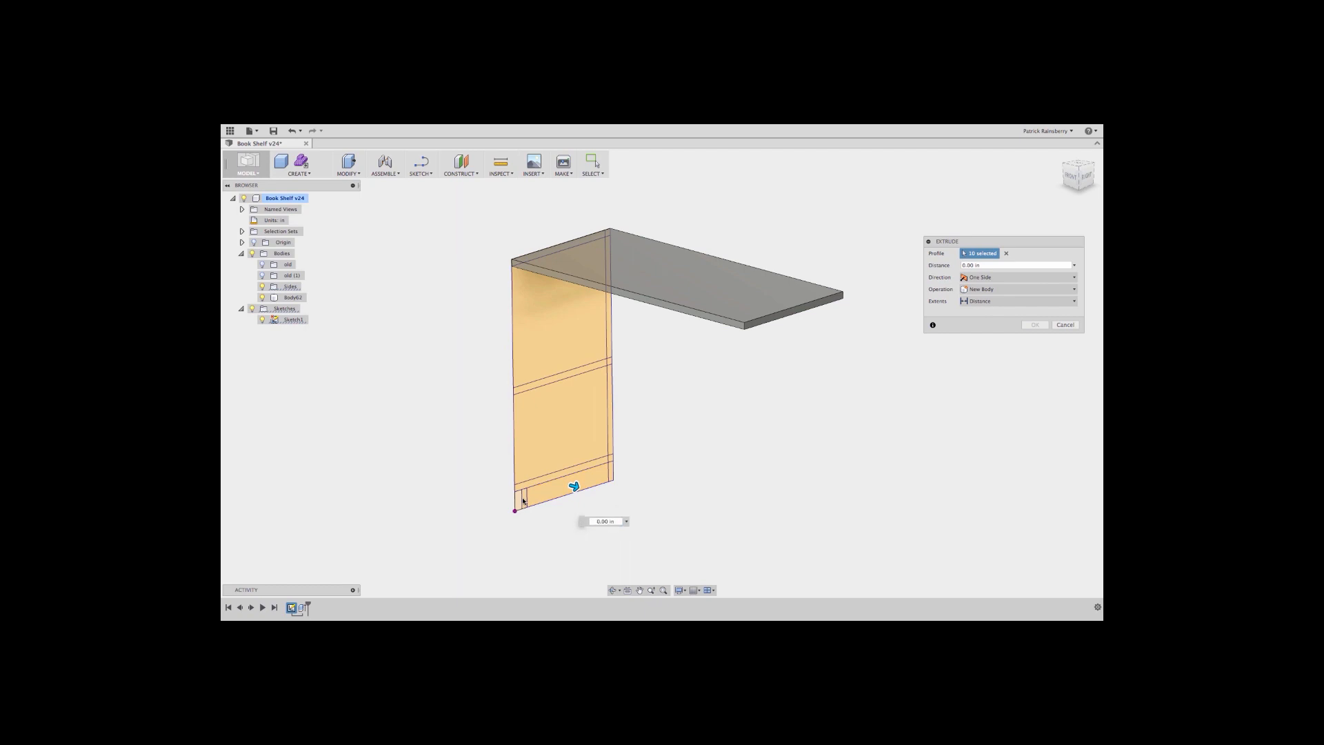
{"action": "left_click", "coordinate": [519, 500]}
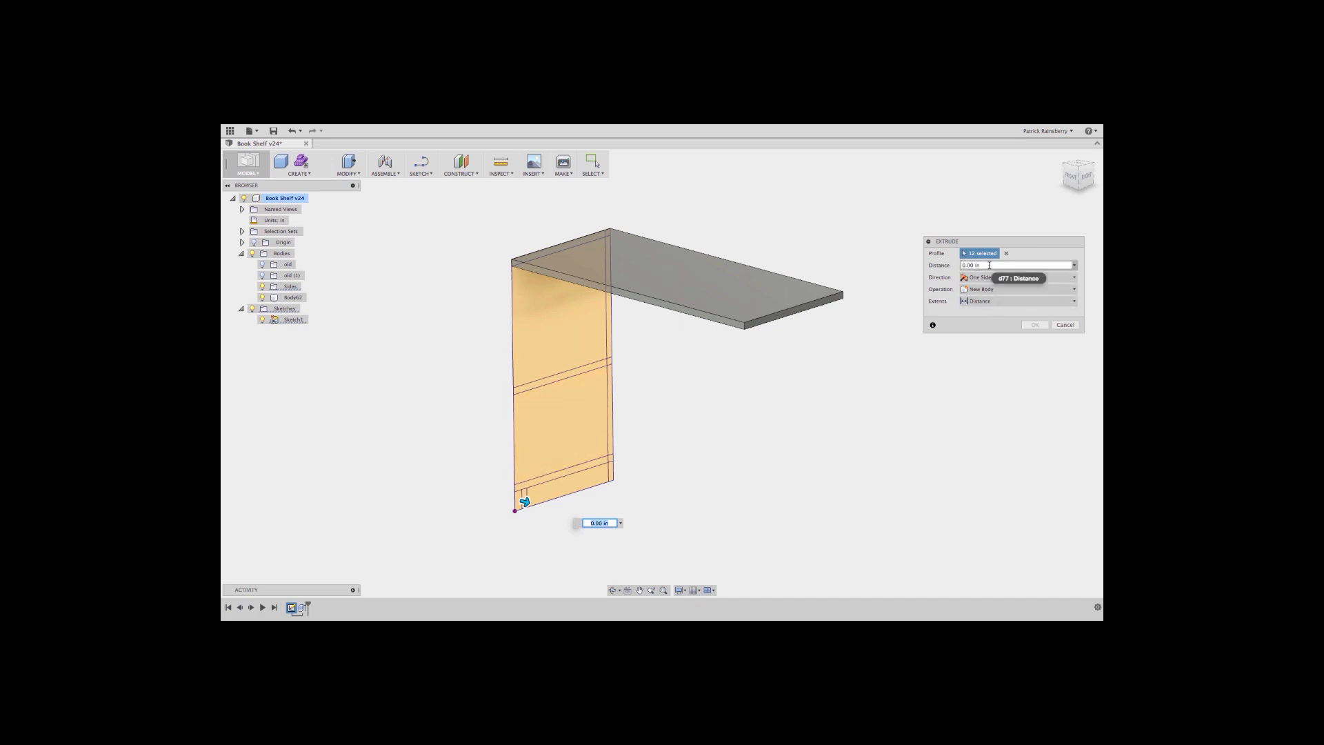
{"action": "left_click", "coordinate": [962, 265]}
{"action": "type", "text": "ply"}
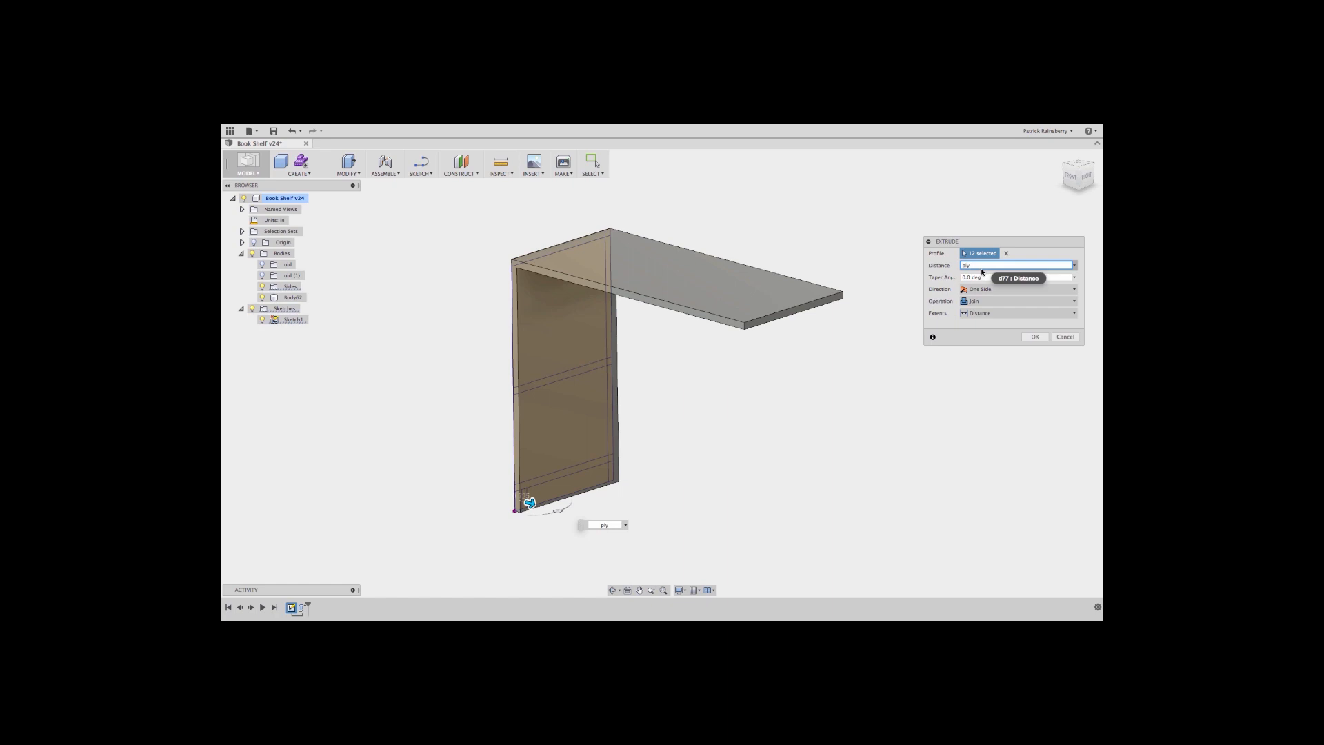
{"action": "left_click", "coordinate": [977, 300]}
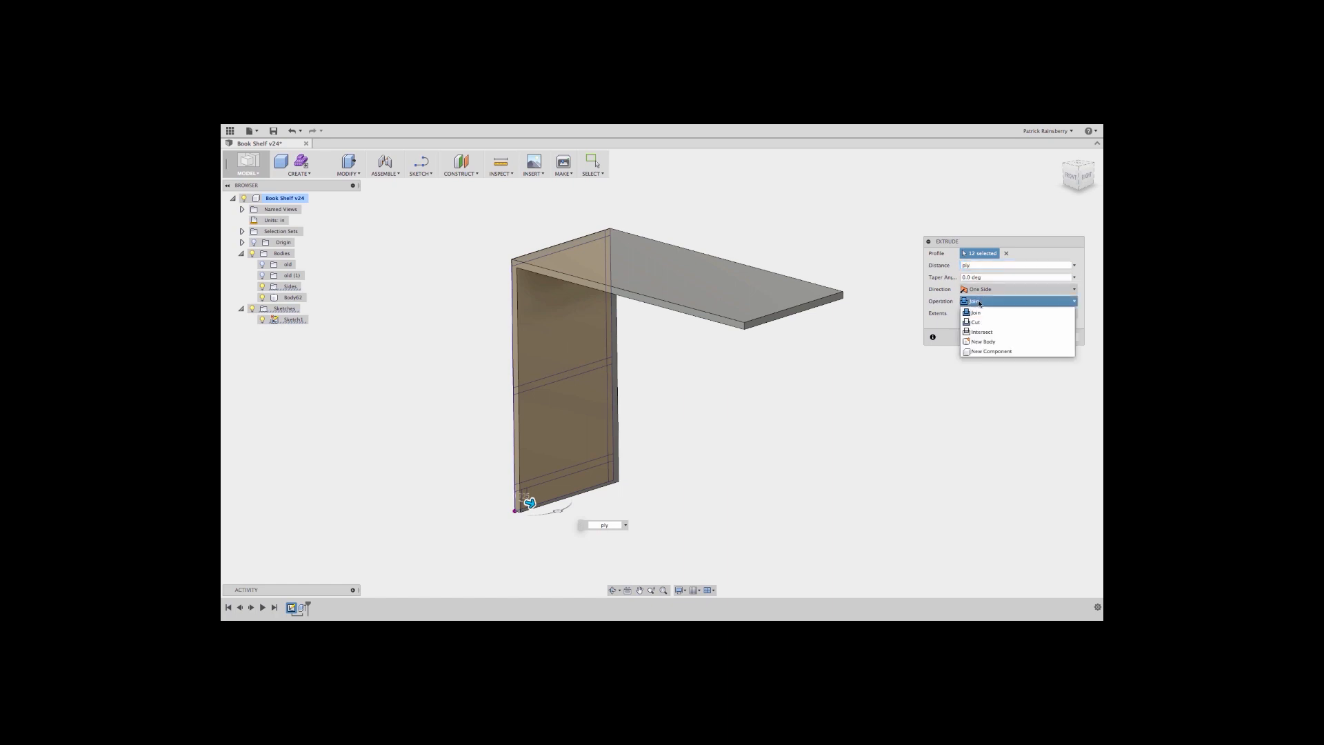
{"action": "left_click", "coordinate": [987, 333]}
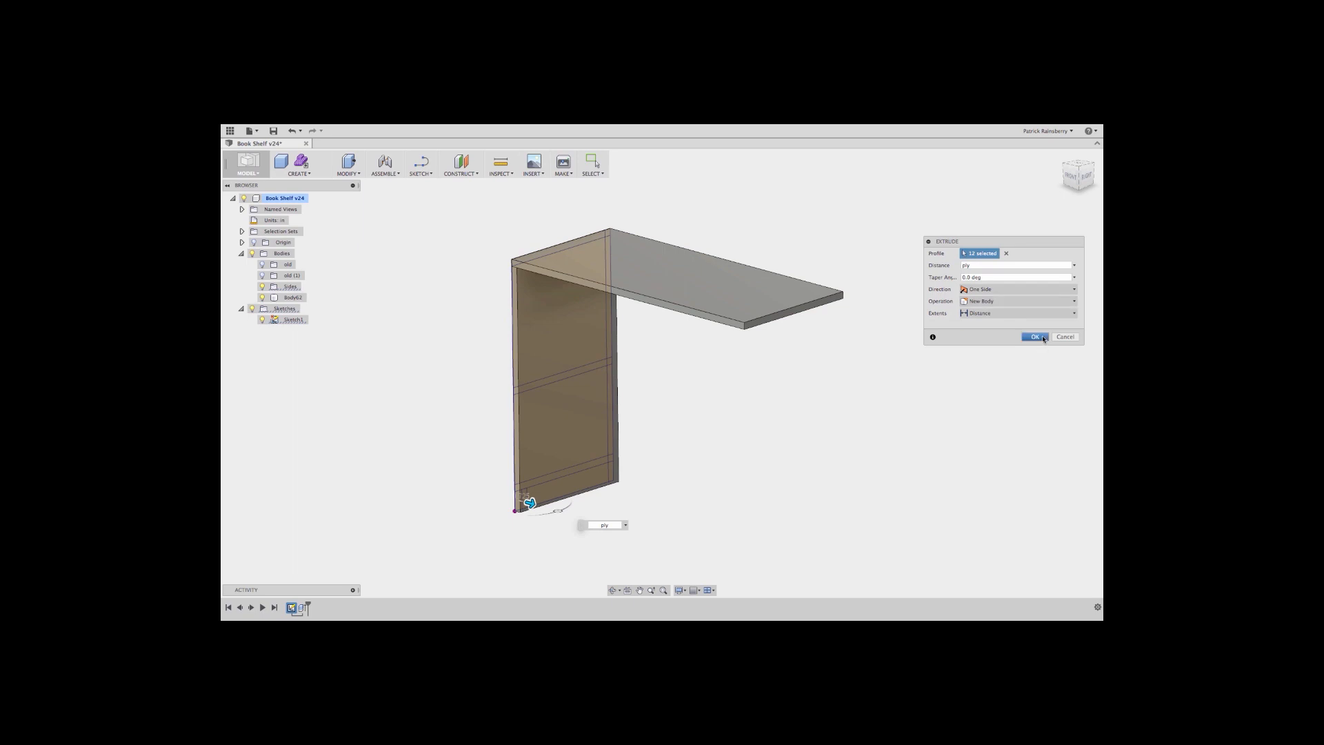
{"action": "left_click", "coordinate": [1042, 338]}
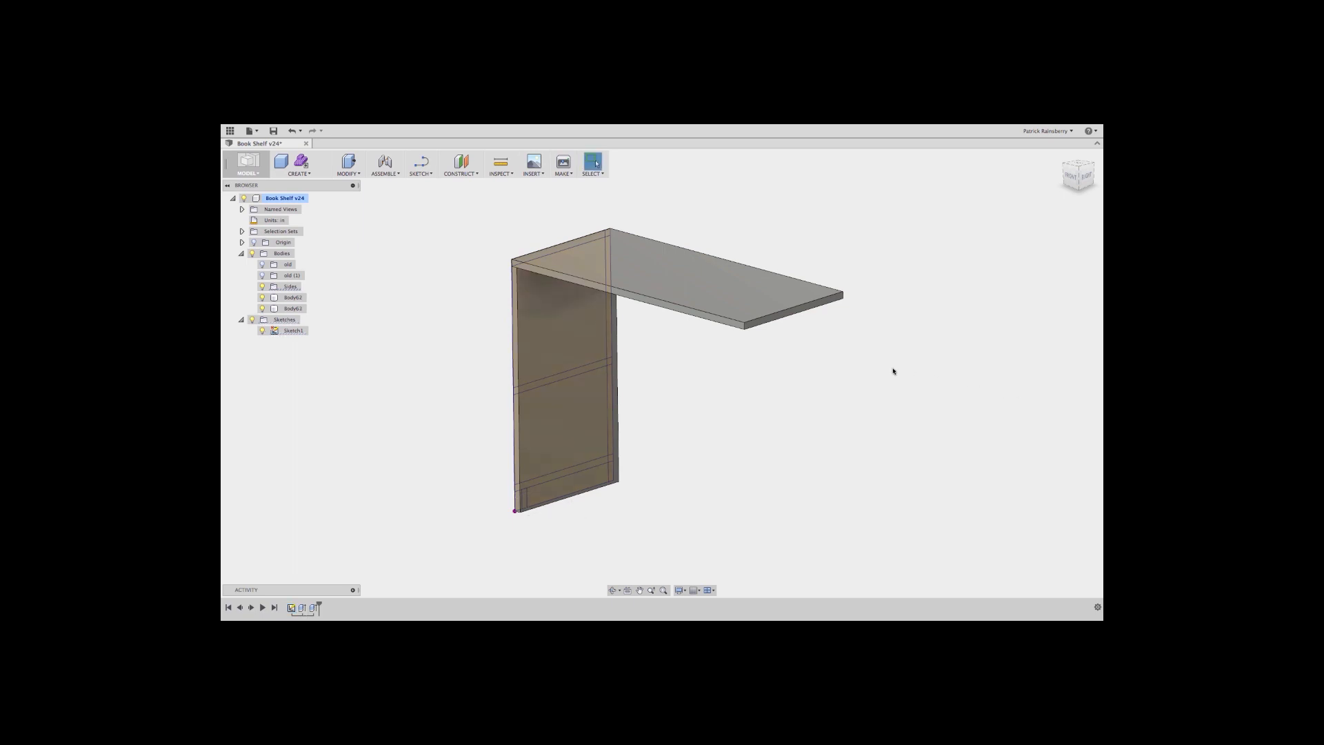
{"action": "left_click", "coordinate": [261, 333]}
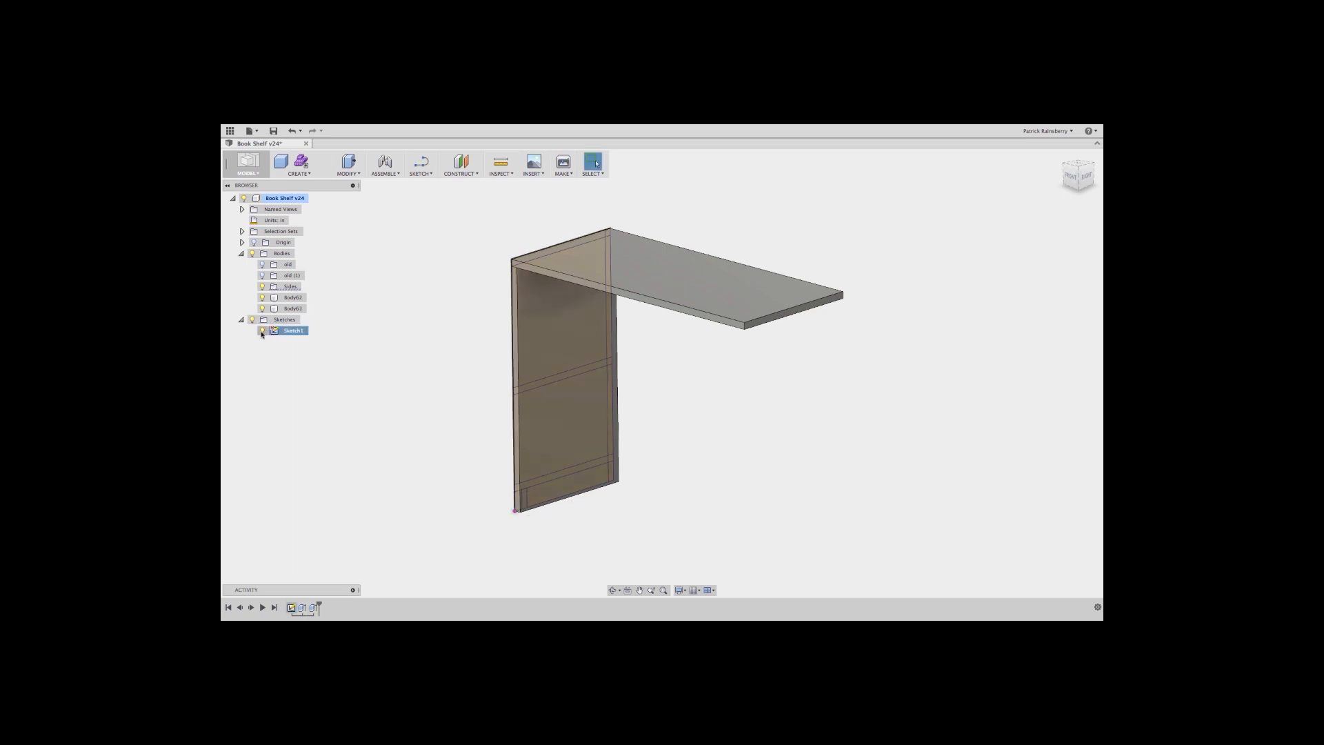
{"action": "left_click", "coordinate": [262, 331]}
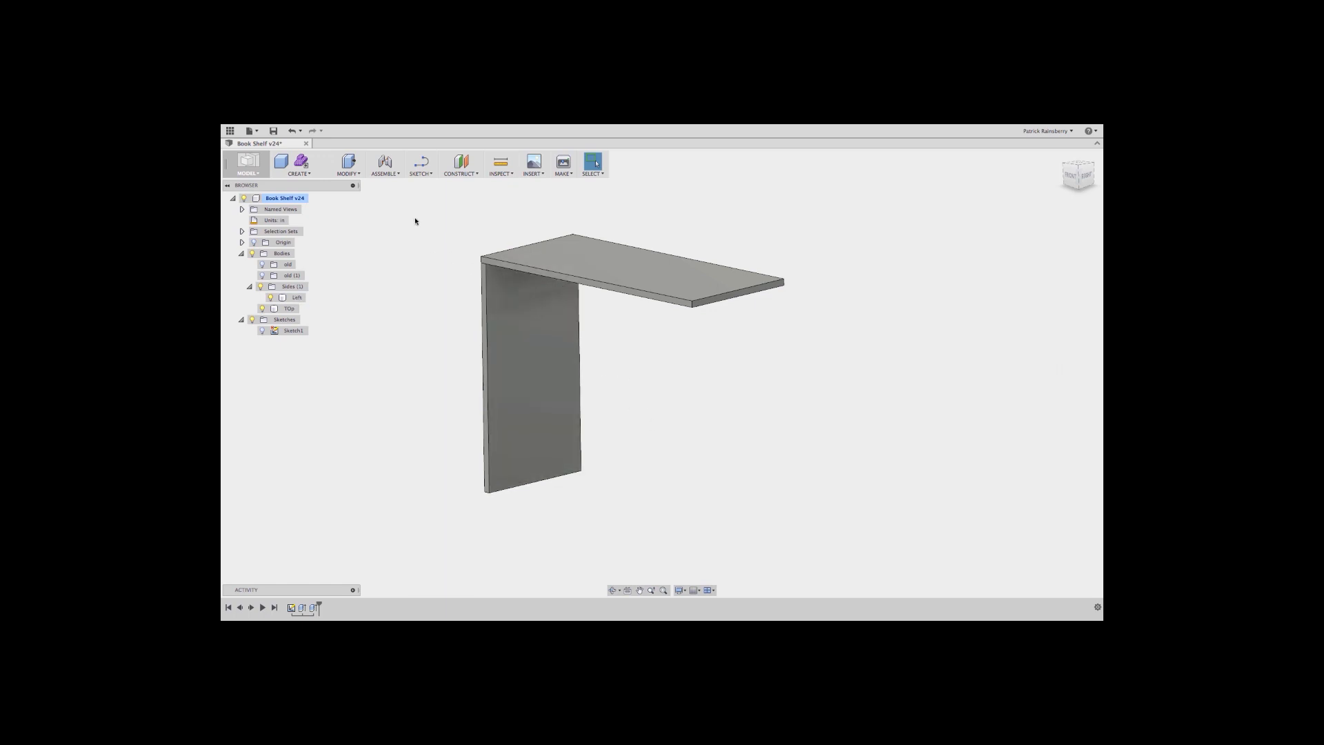
- Create a midplane between the two opposite end faces of the top board
{"action": "left_click", "coordinate": [473, 175]}
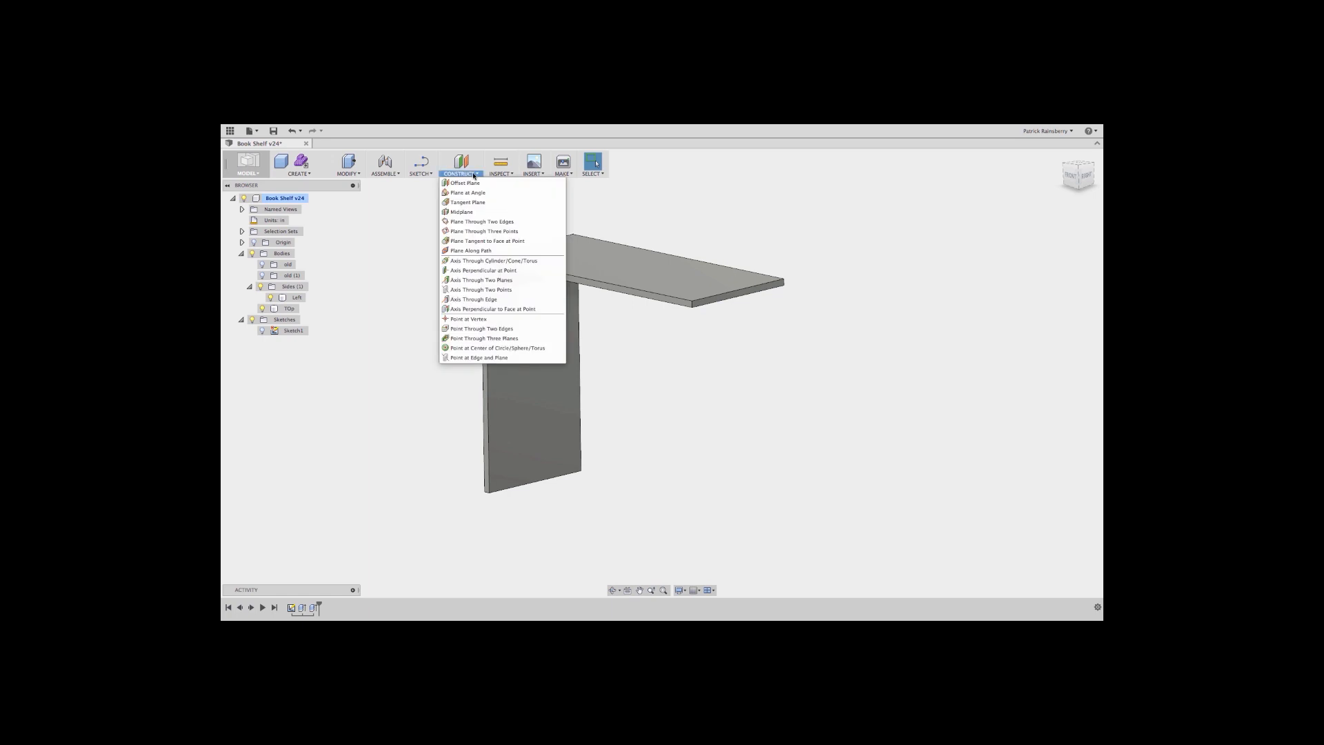
{"action": "left_click", "coordinate": [464, 212]}
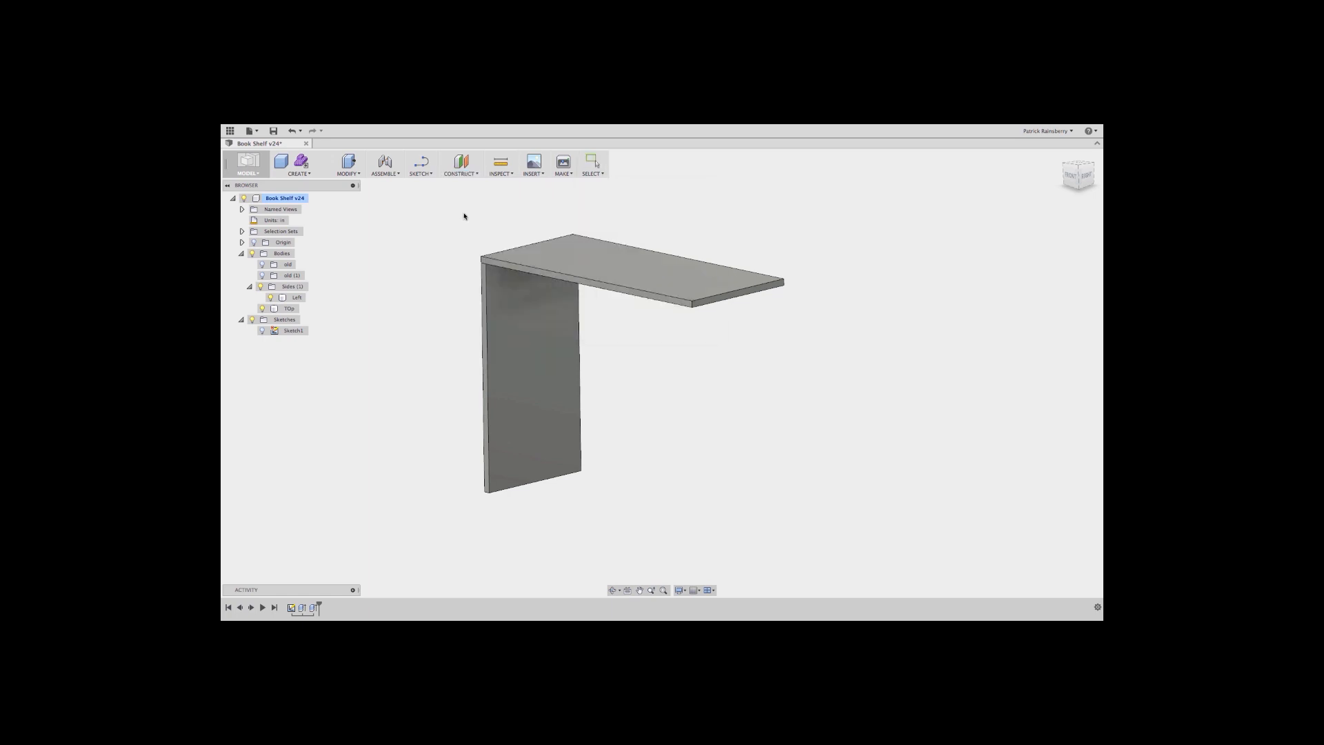
{"action": "scroll", "coordinate": [696, 307], "scroll_direction": "up", "scroll_amount": 5}
{"action": "left_click", "coordinate": [703, 310]}
{"action": "scroll", "coordinate": [662, 369], "scroll_direction": "down", "scroll_amount": 5}
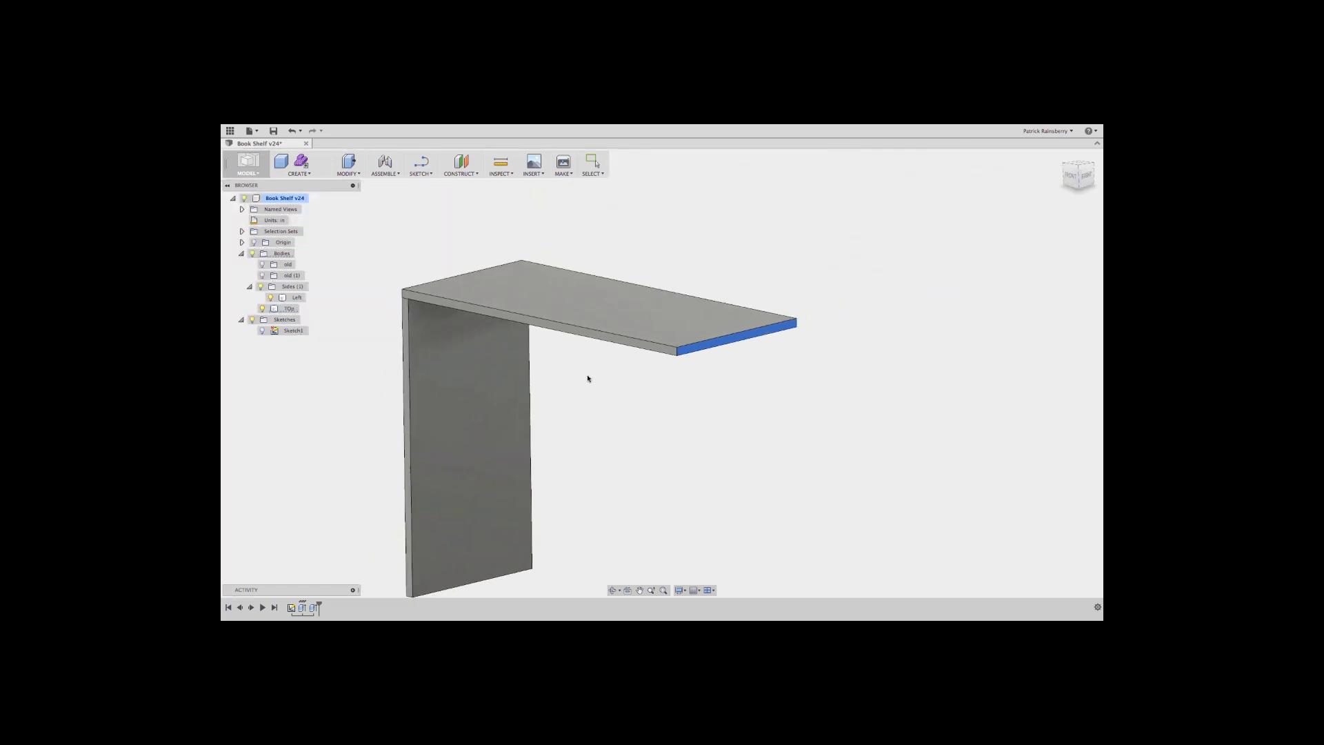
{"action": "middle_click_drag", "start_coordinate": [587, 377], "coordinate": [737, 344], "text": "shift"}
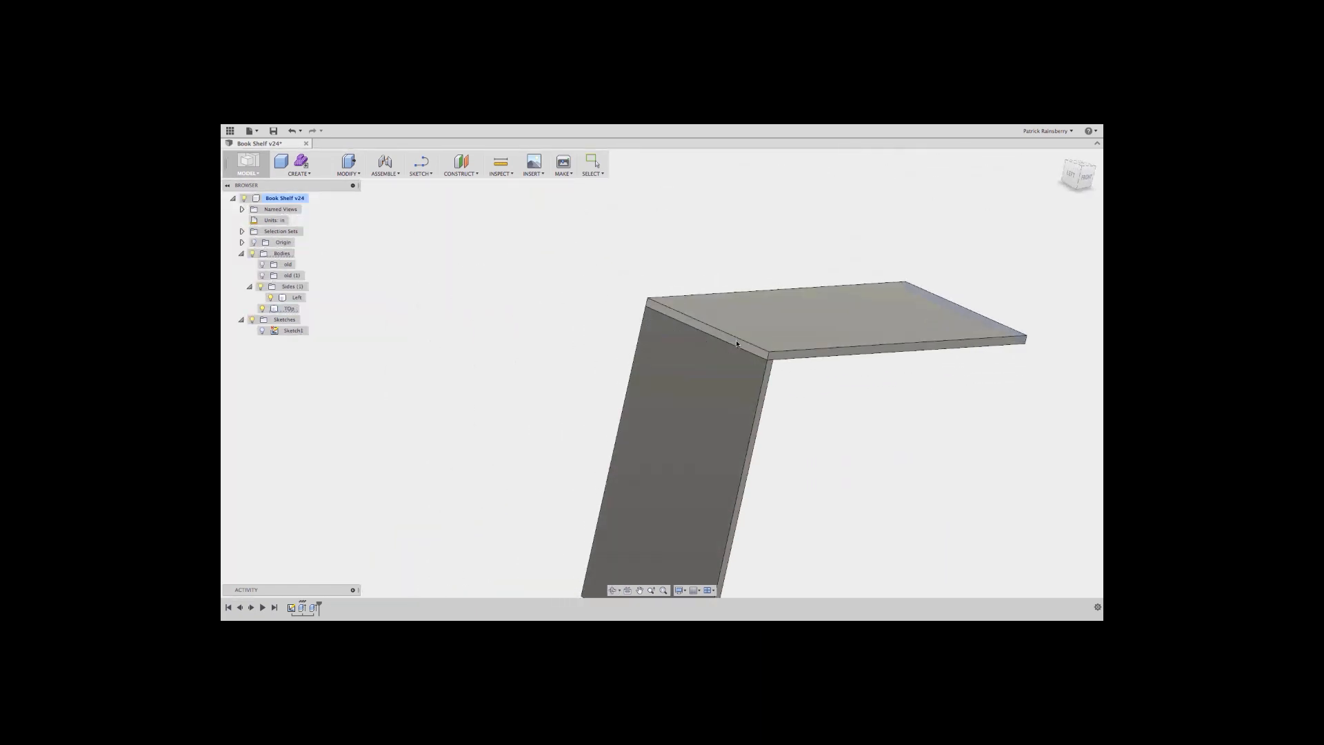
{"action": "key", "text": "Return"}
{"action": "middle_click_drag", "start_coordinate": [860, 411], "coordinate": [709, 403], "text": "shift"}
- Make the construction geometry visible so the top board's midplane is shown
{"action": "left_click", "coordinate": [252, 342]}
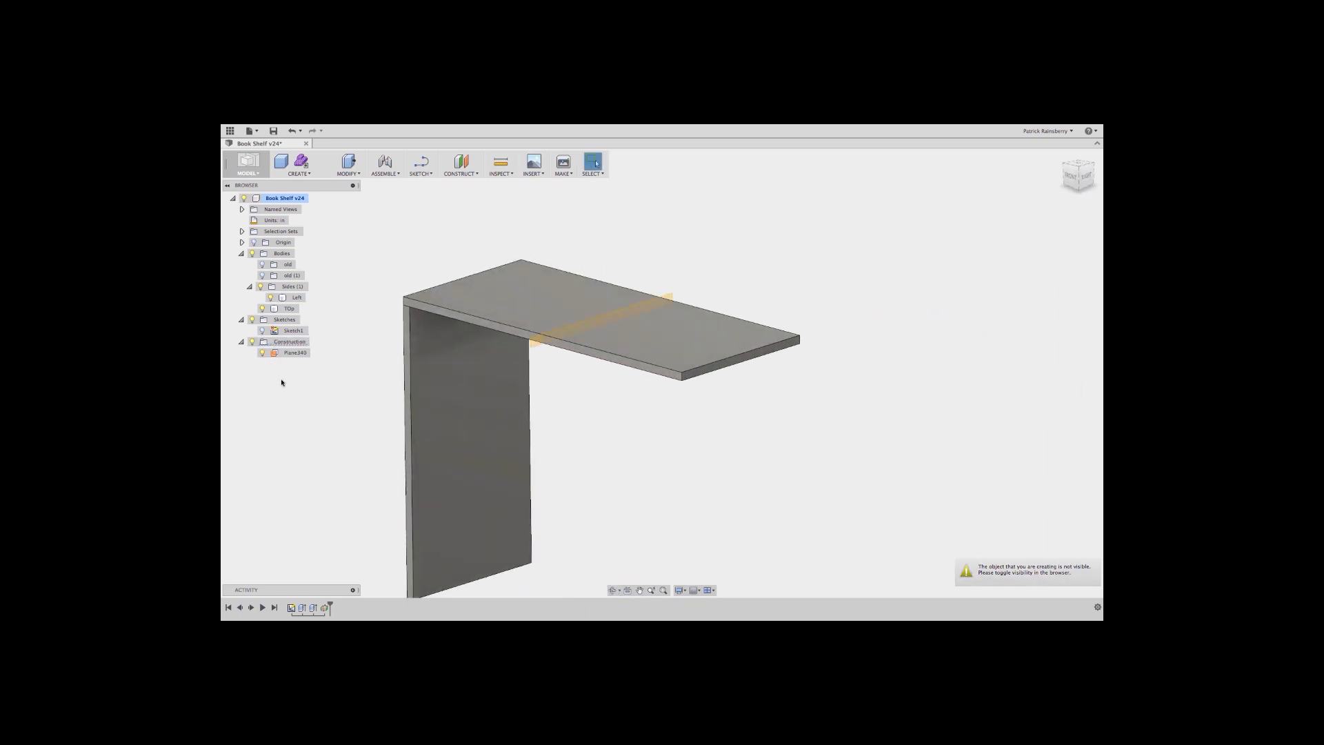
{"action": "left_click", "coordinate": [252, 342]}
{"action": "left_click", "coordinate": [252, 342]}
{"action": "left_click", "coordinate": [262, 352]}
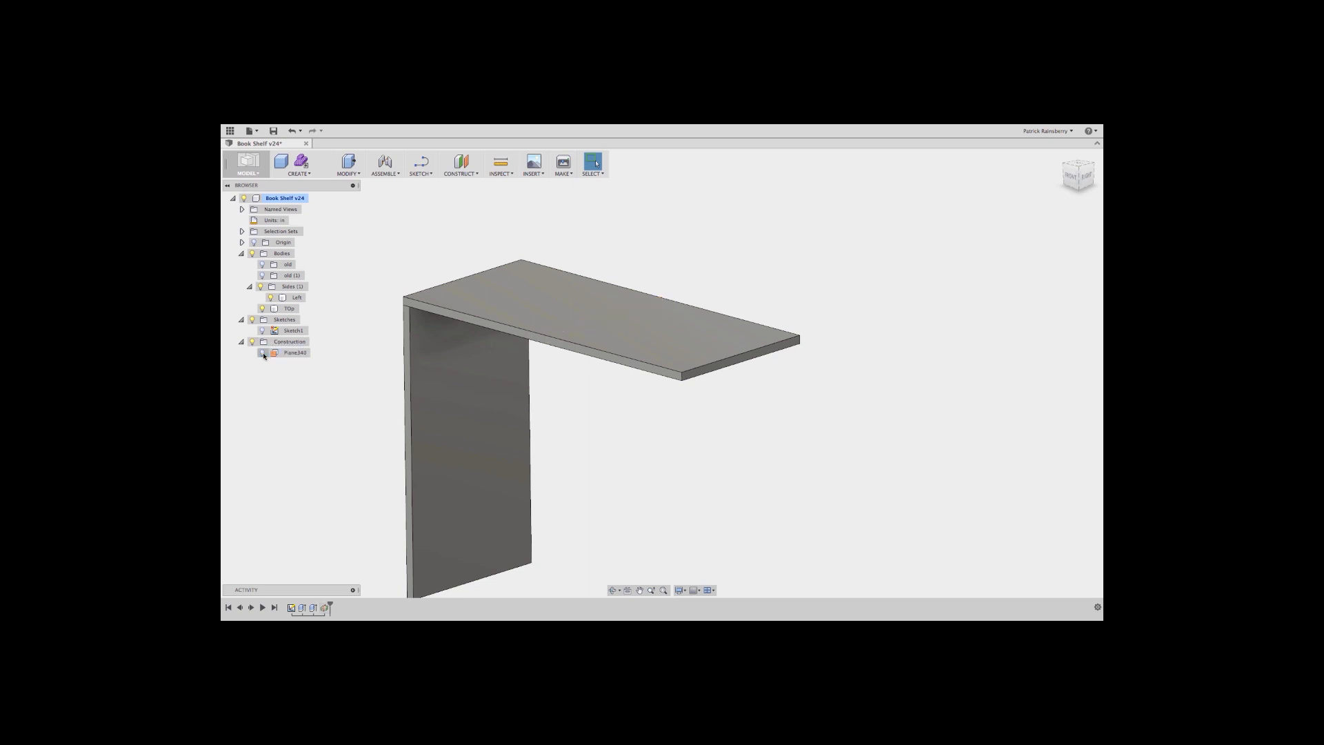
{"action": "left_click", "coordinate": [262, 352]}
- Mirror the left side panel as a body across the top board's midplane
{"action": "middle_click_drag", "start_coordinate": [612, 439], "coordinate": [722, 401]}
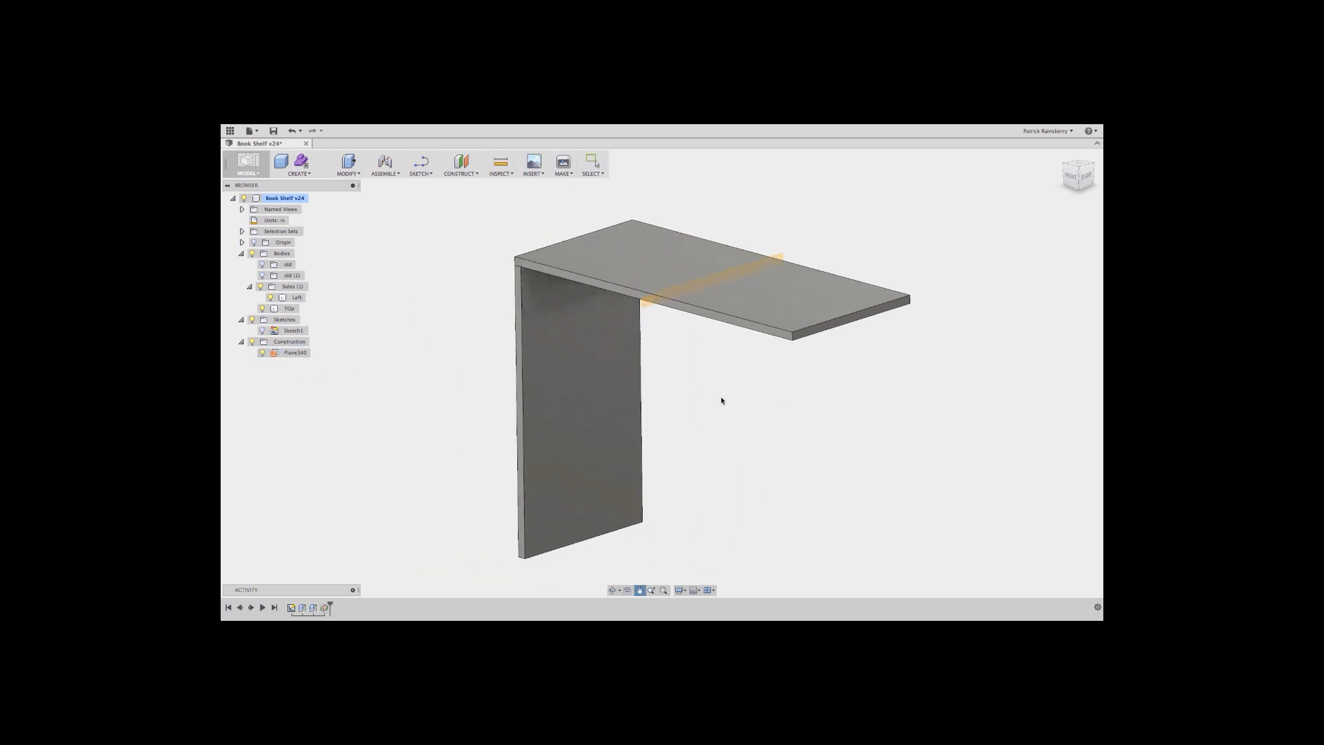
{"action": "key", "text": "Escape"}
{"action": "left_click", "coordinate": [298, 173]}
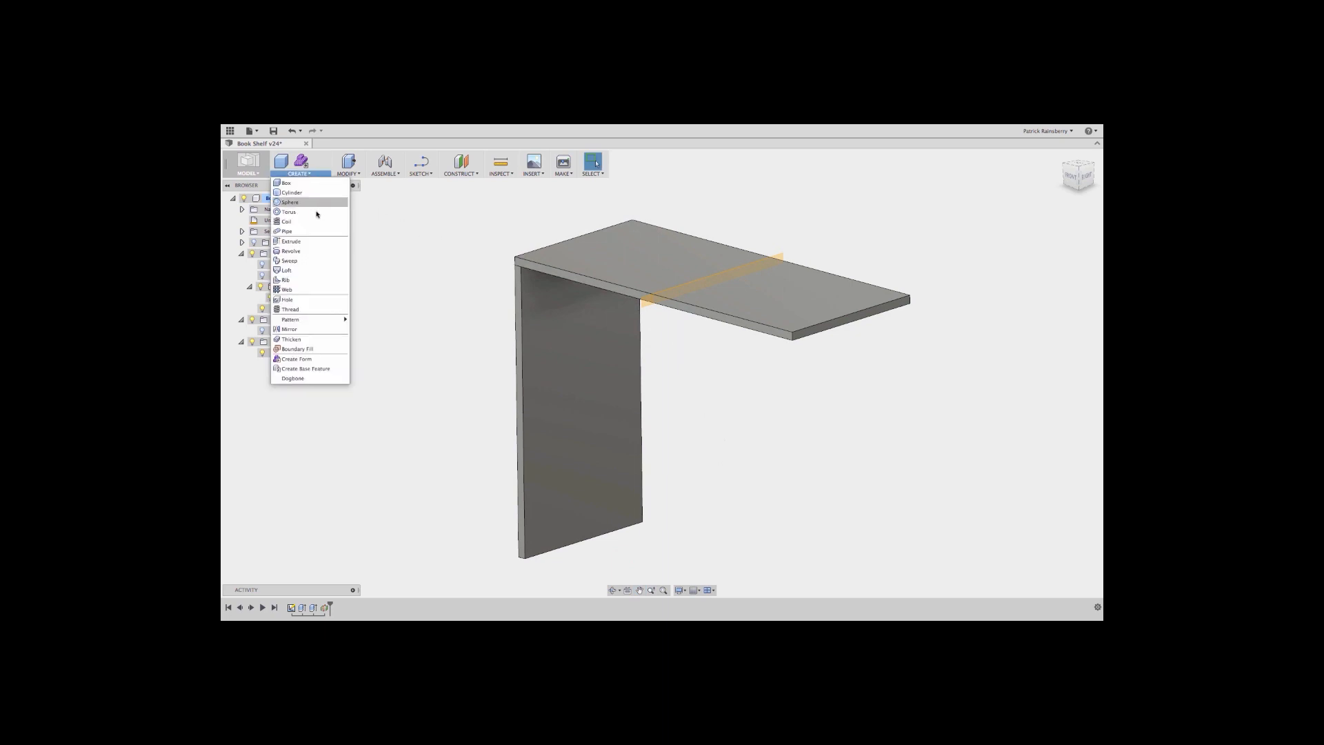
{"action": "left_click", "coordinate": [304, 328]}
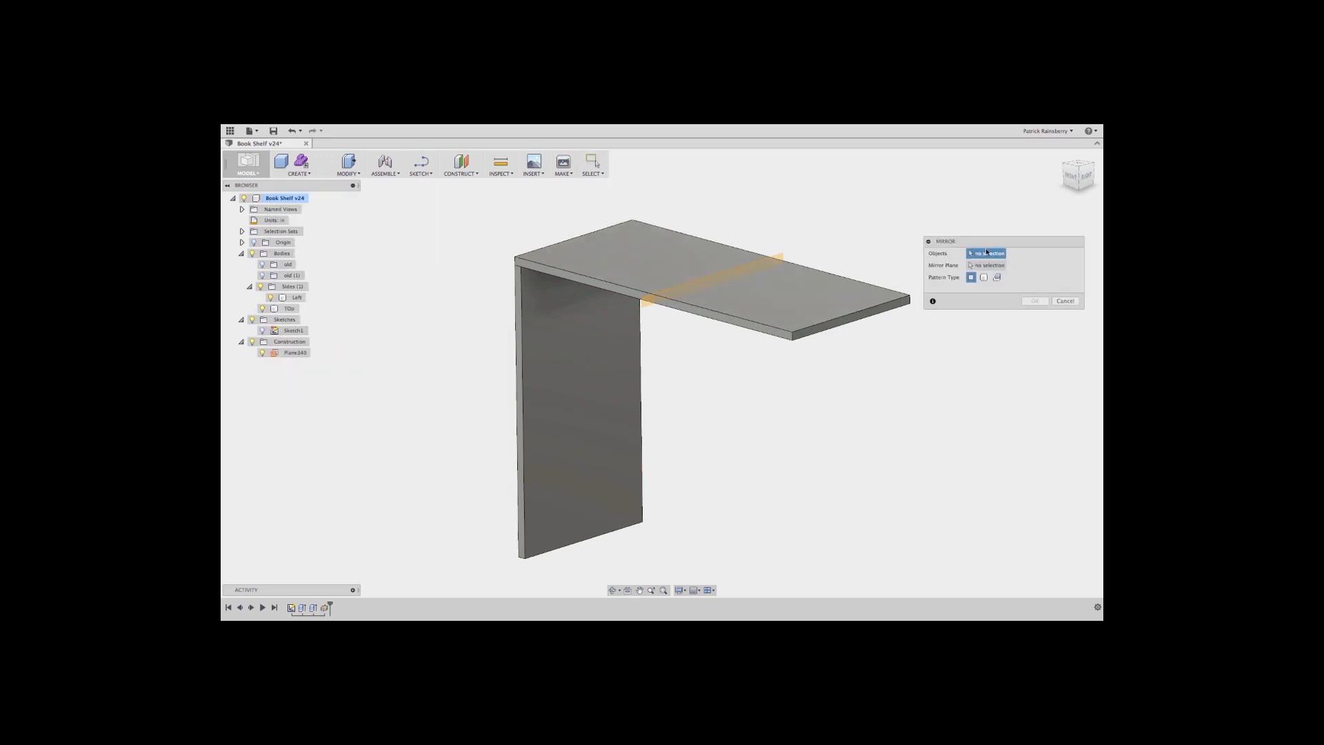
{"action": "left_click", "coordinate": [983, 276]}
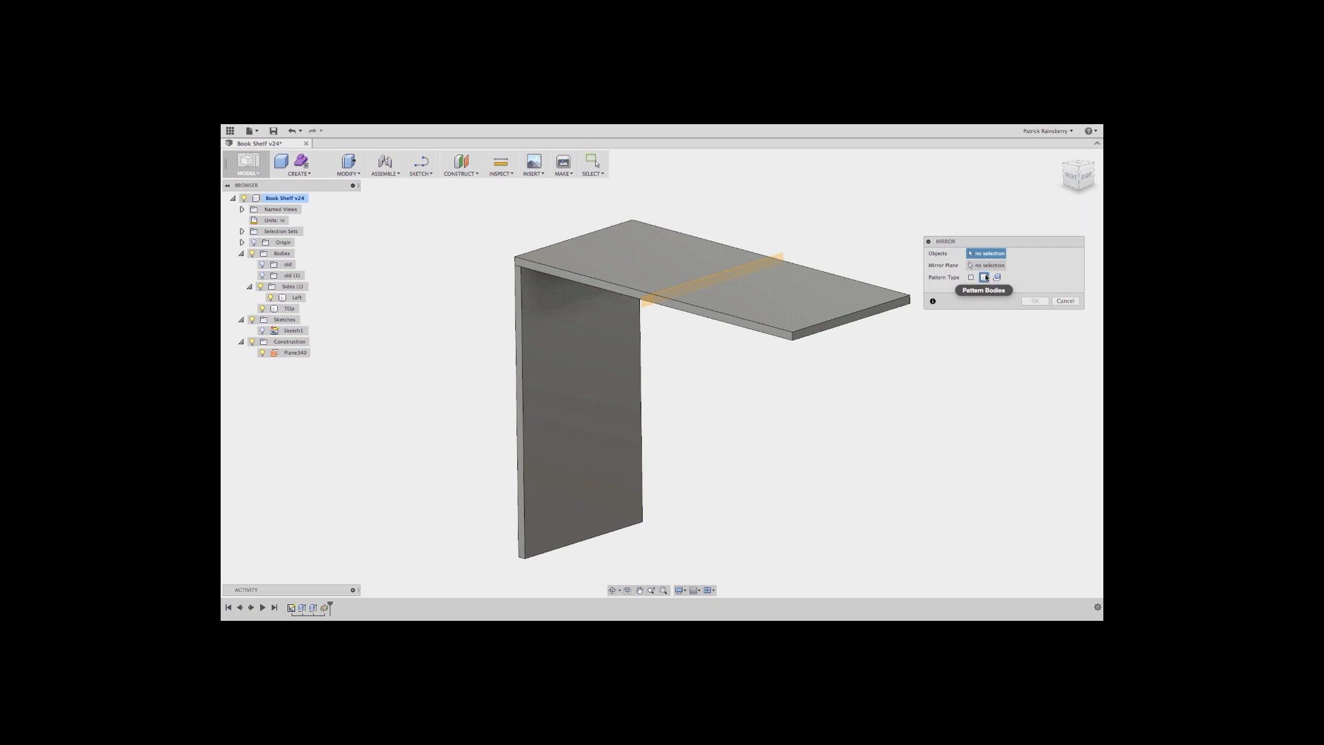
{"action": "left_click", "coordinate": [579, 417]}
{"action": "left_click", "coordinate": [990, 266]}
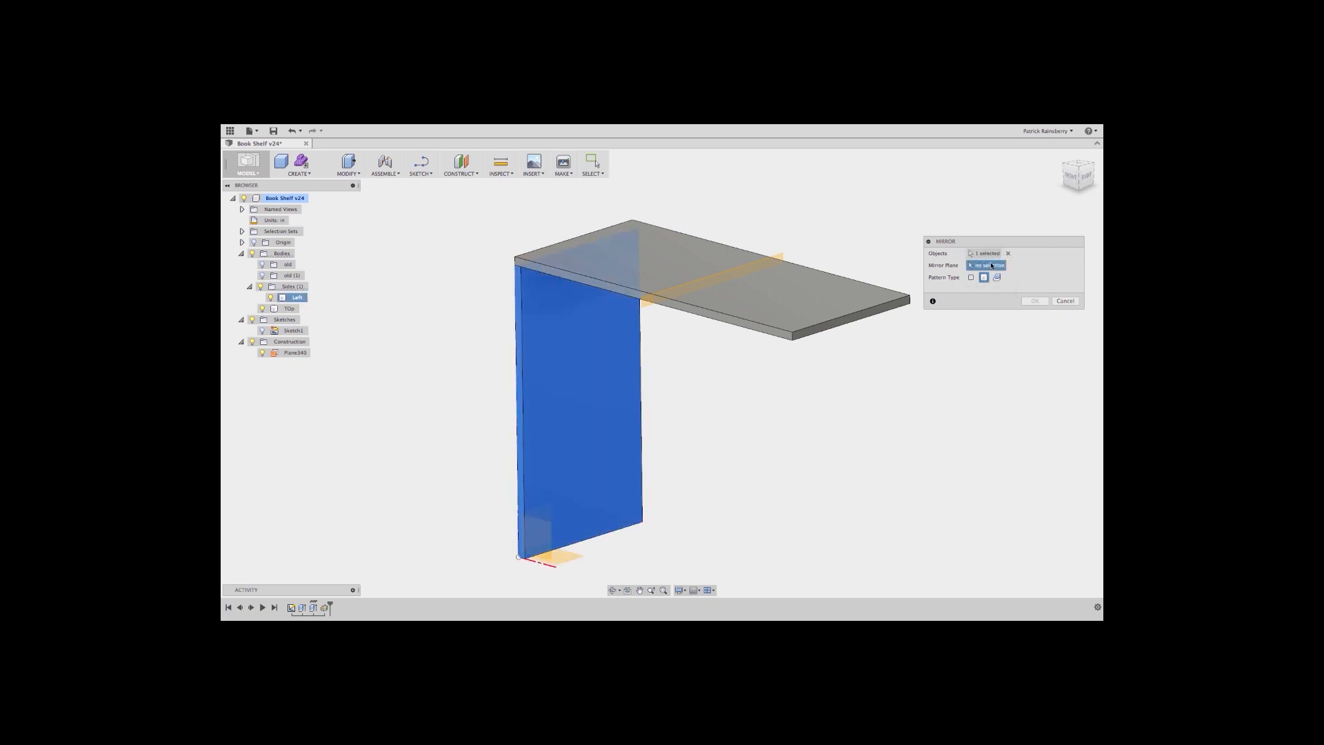
{"action": "left_click", "coordinate": [780, 254]}
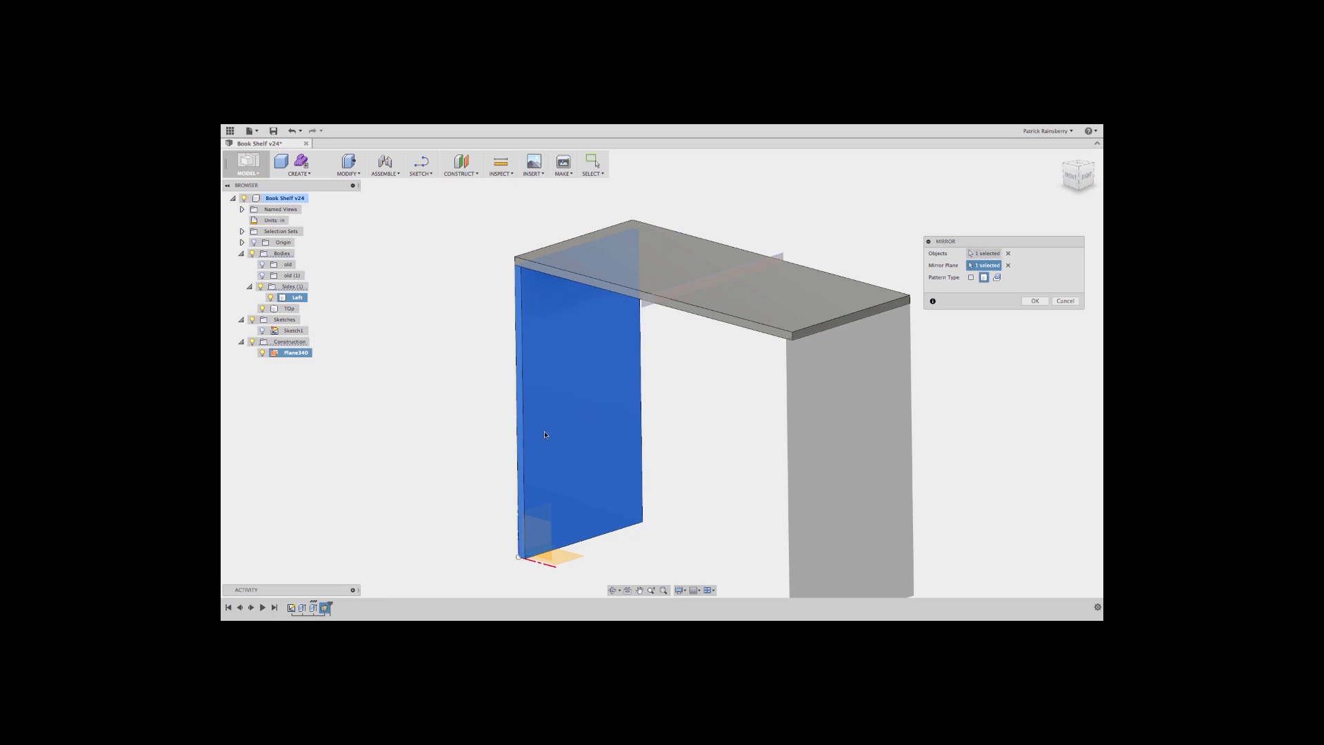
{"action": "left_click", "coordinate": [1034, 301]}
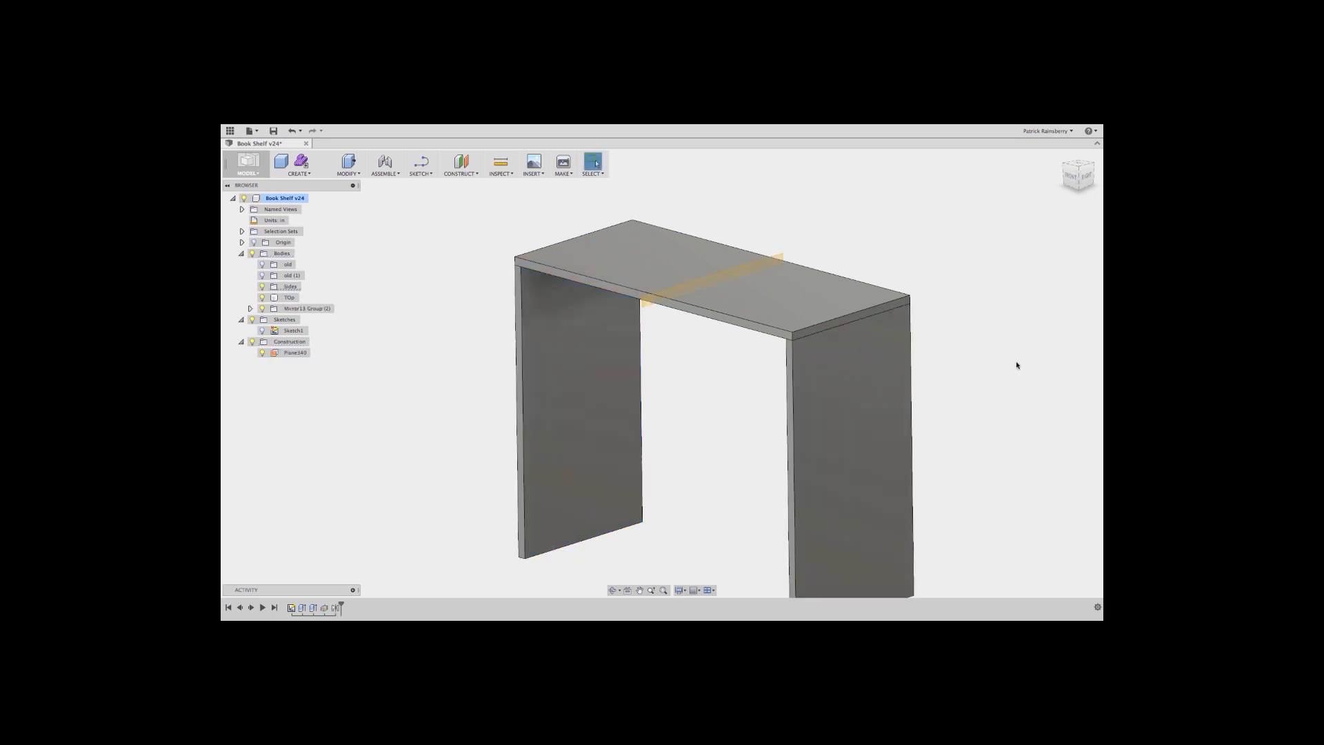
- Start a sketch on the left panel's inner face, with the side profile sketch shown and the board bodies hidden
{"action": "middle_click_drag", "start_coordinate": [912, 415], "coordinate": [835, 391]}
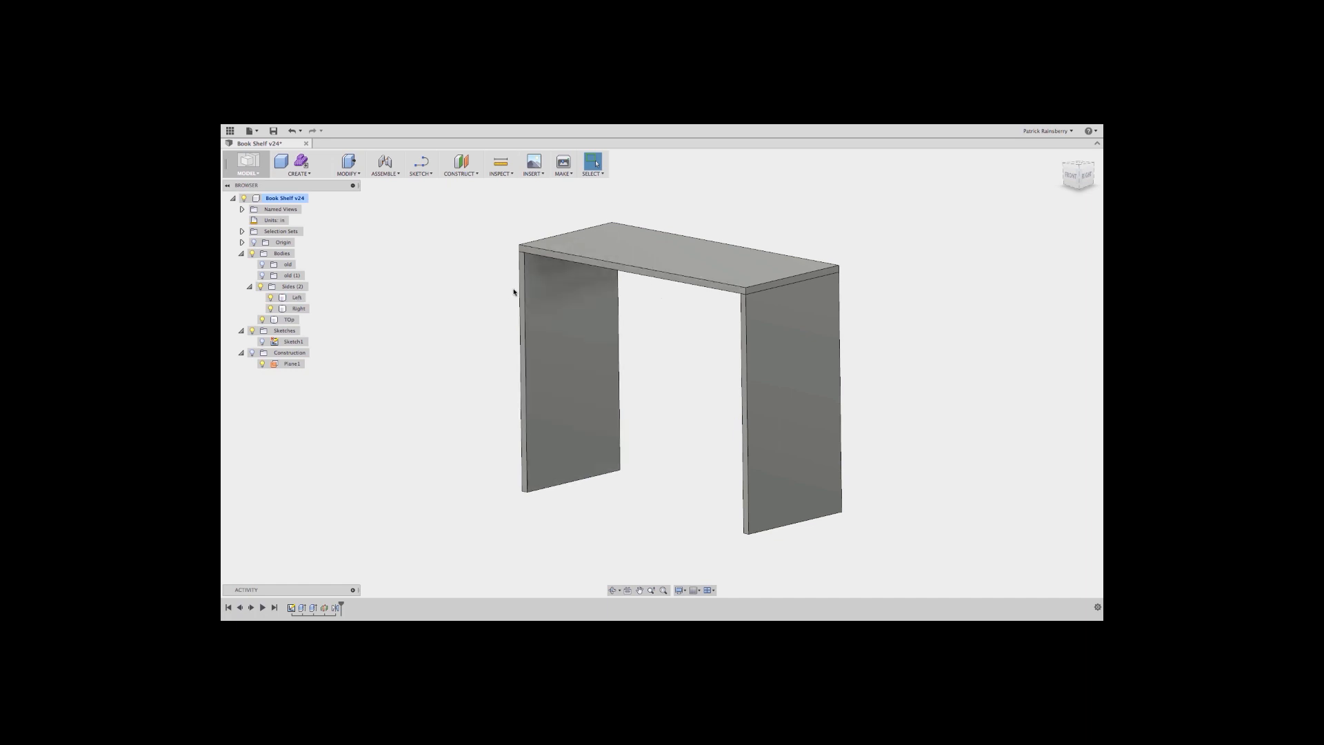
{"action": "left_click", "coordinate": [262, 341]}
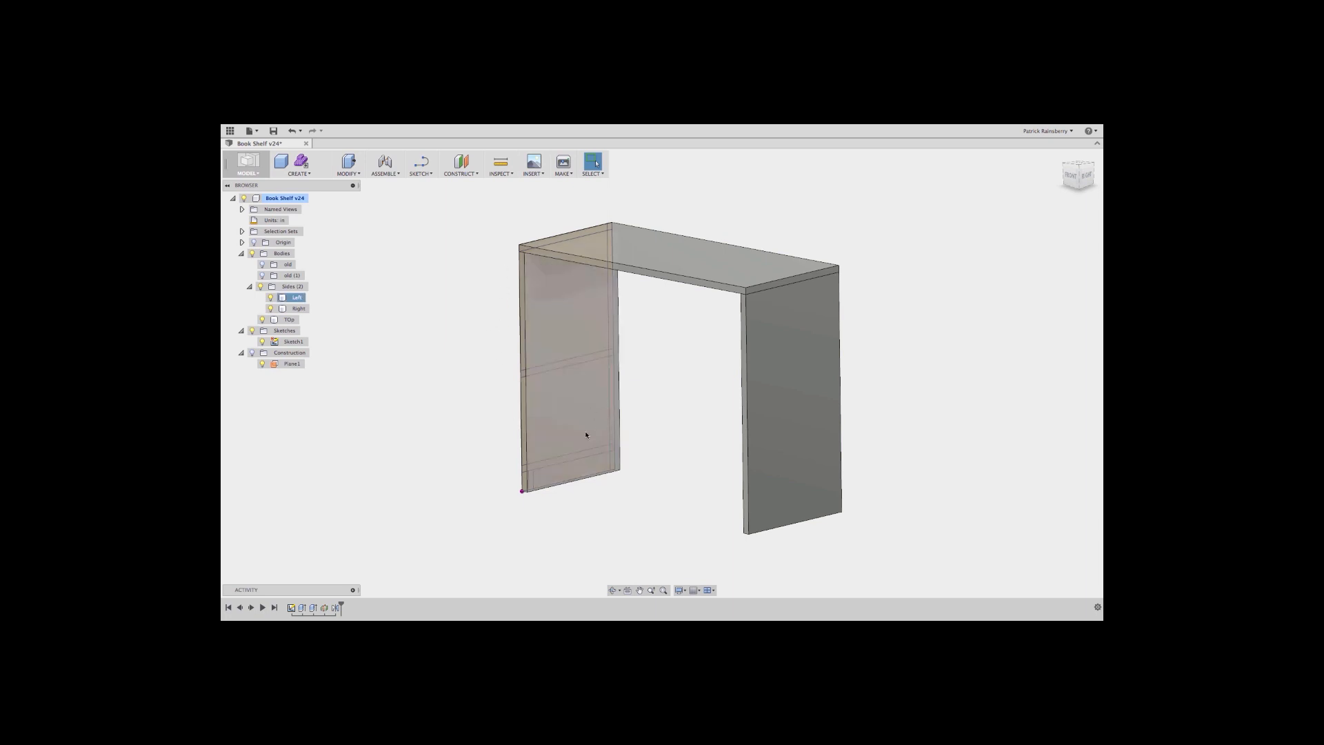
{"action": "left_click", "coordinate": [421, 172]}
{"action": "left_click", "coordinate": [429, 186]}
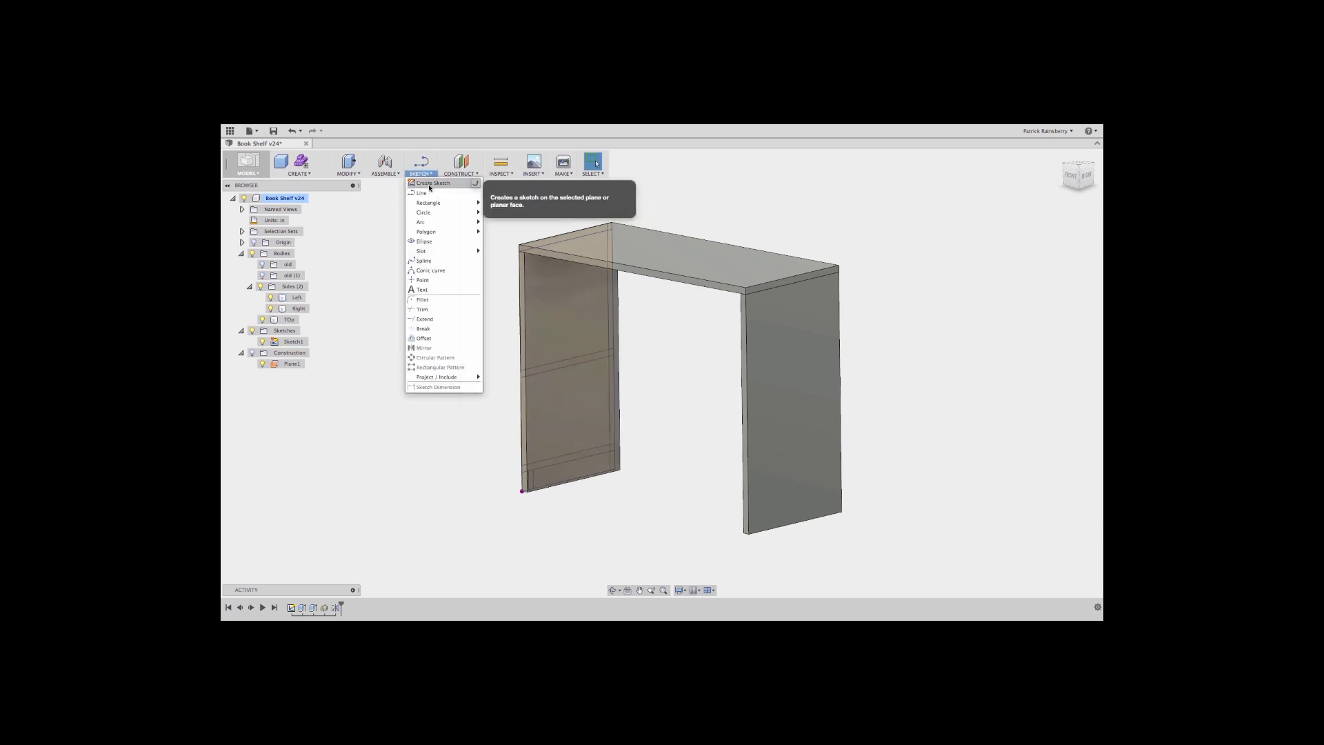
{"action": "left_click", "coordinate": [584, 343]}
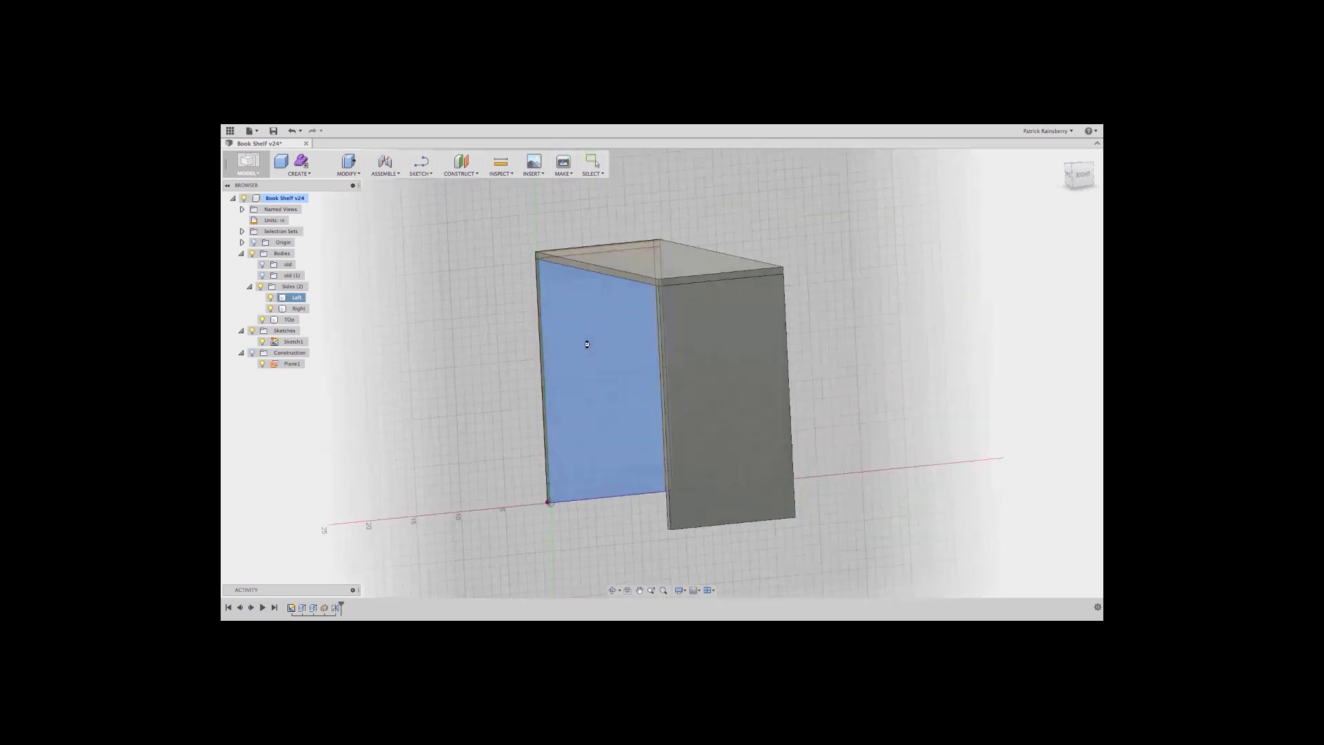
{"action": "left_click", "coordinate": [270, 308]}
{"action": "left_click", "coordinate": [270, 298]}
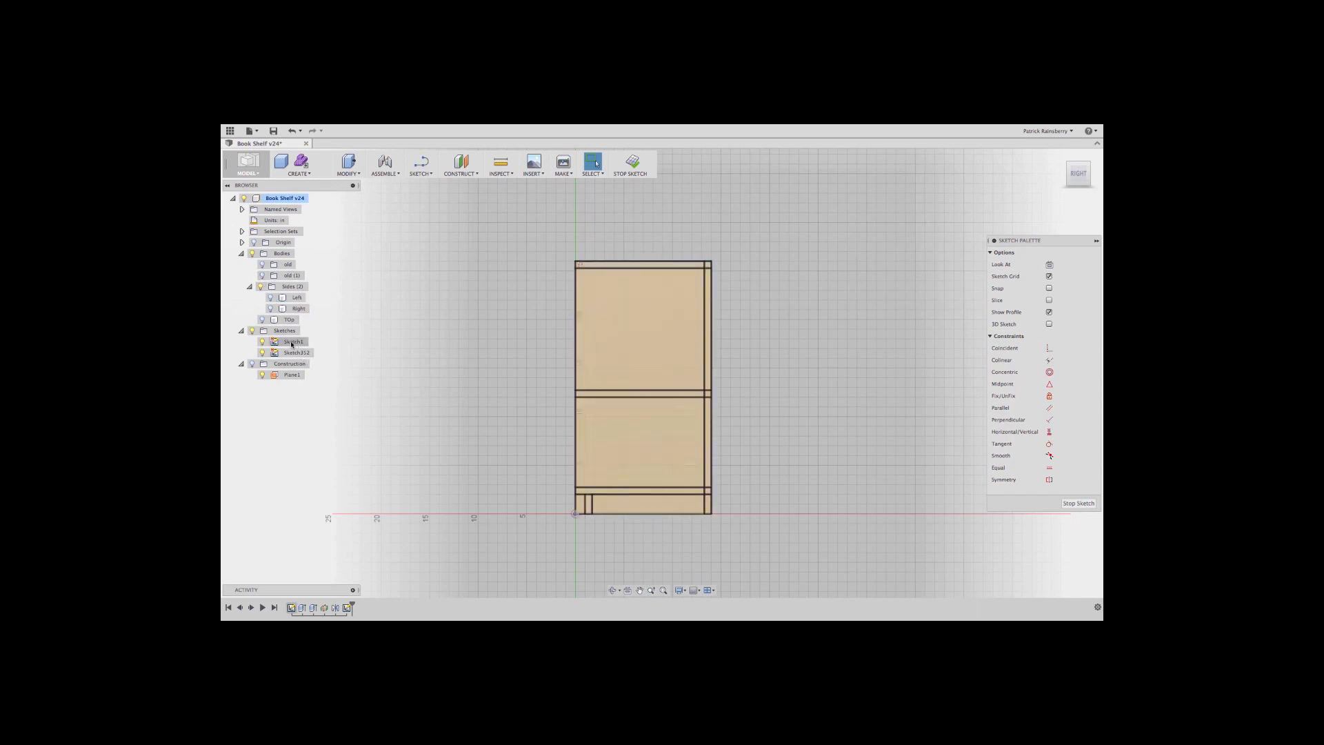
- Project the side profile's toe-kick, bottom shelf, middle shelf, back panel and top board lines into the sketch, and finish the sketch
{"action": "left_click", "coordinate": [420, 173]}
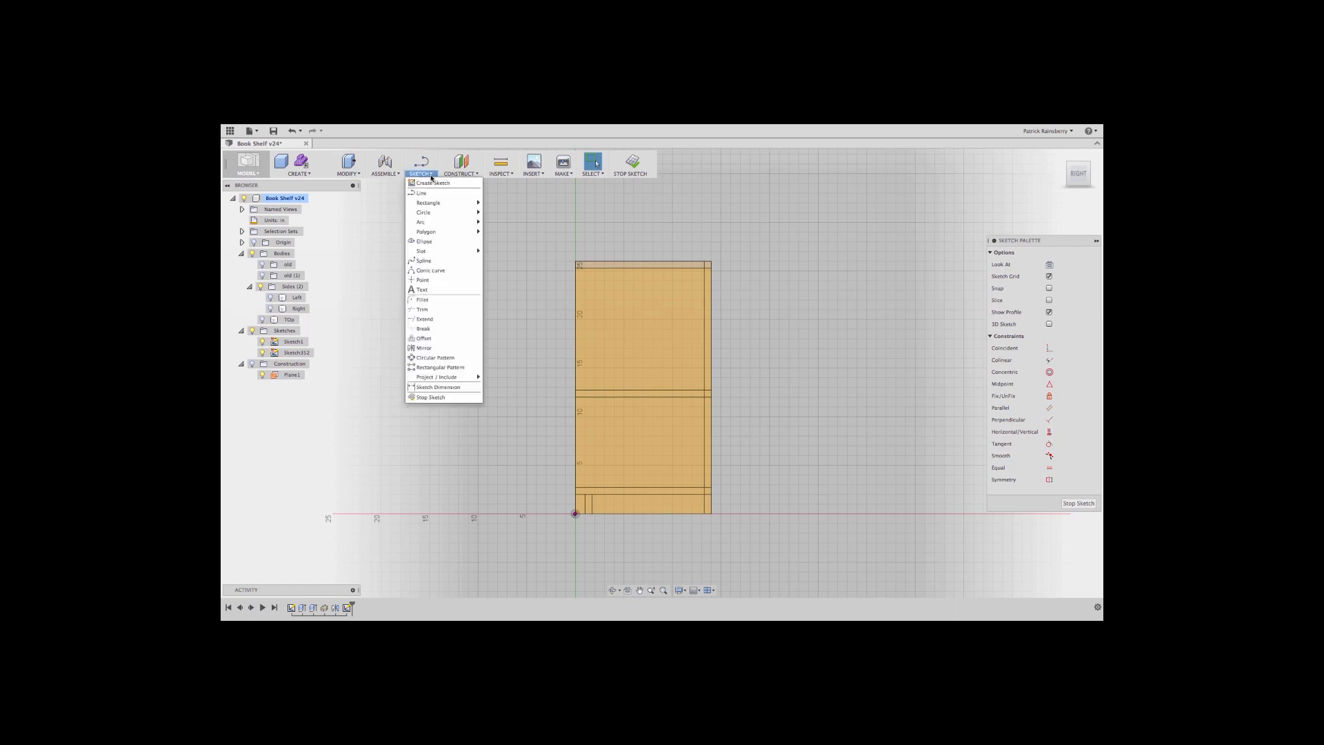
{"action": "mouse_move", "coordinate": [435, 378]}
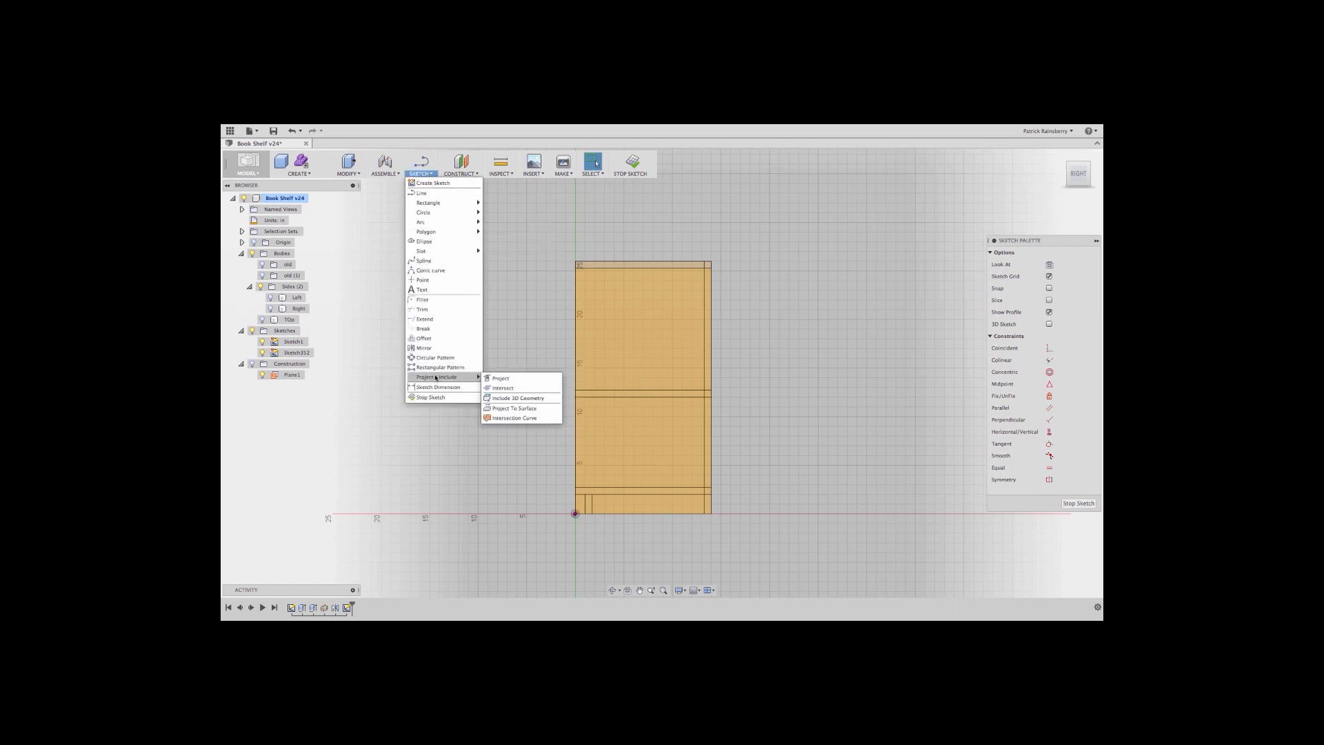
{"action": "left_click", "coordinate": [497, 378]}
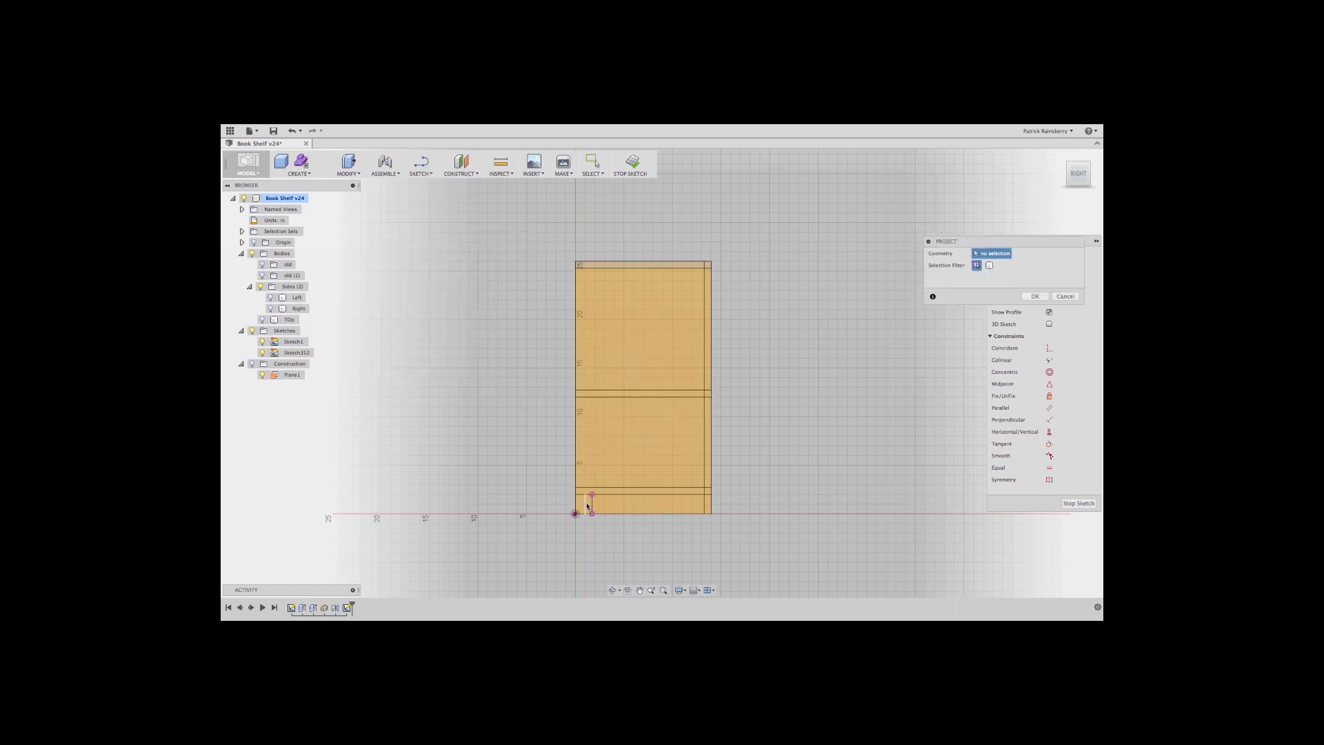
{"action": "left_click", "coordinate": [621, 495]}
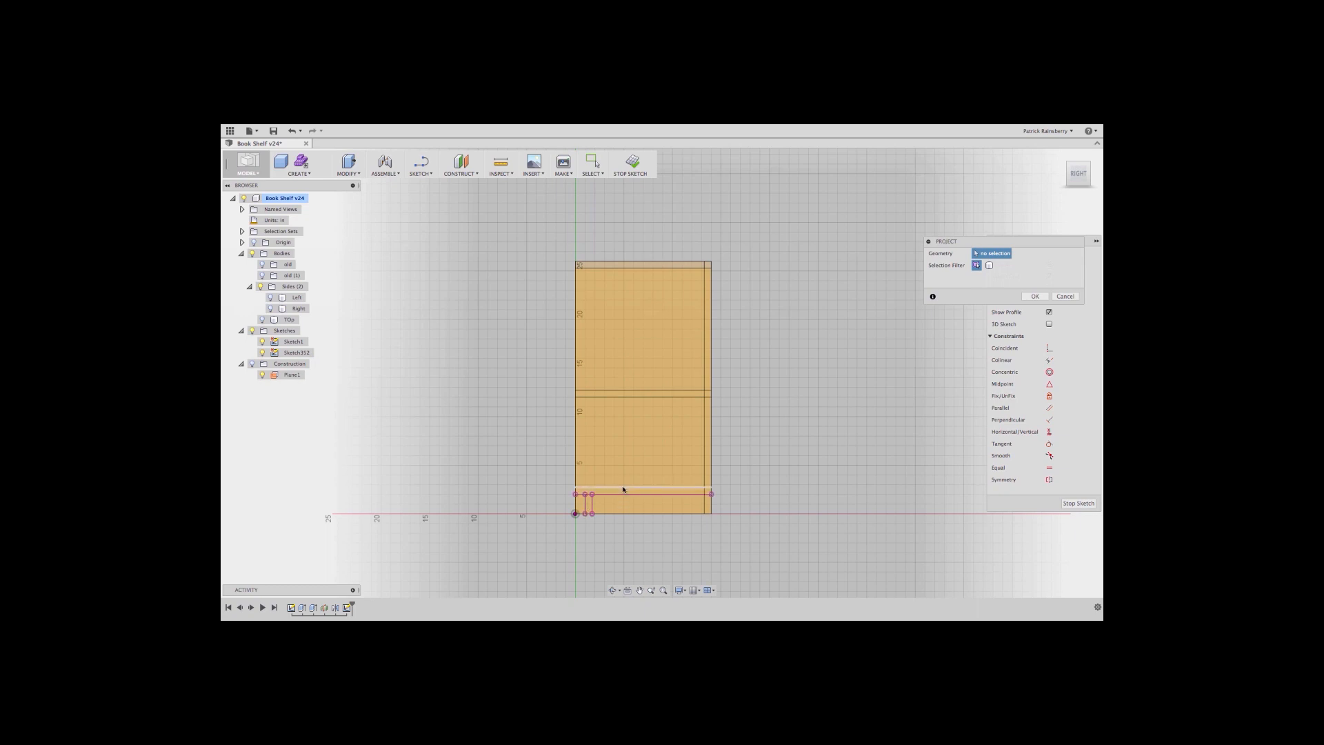
{"action": "left_click", "coordinate": [711, 437]}
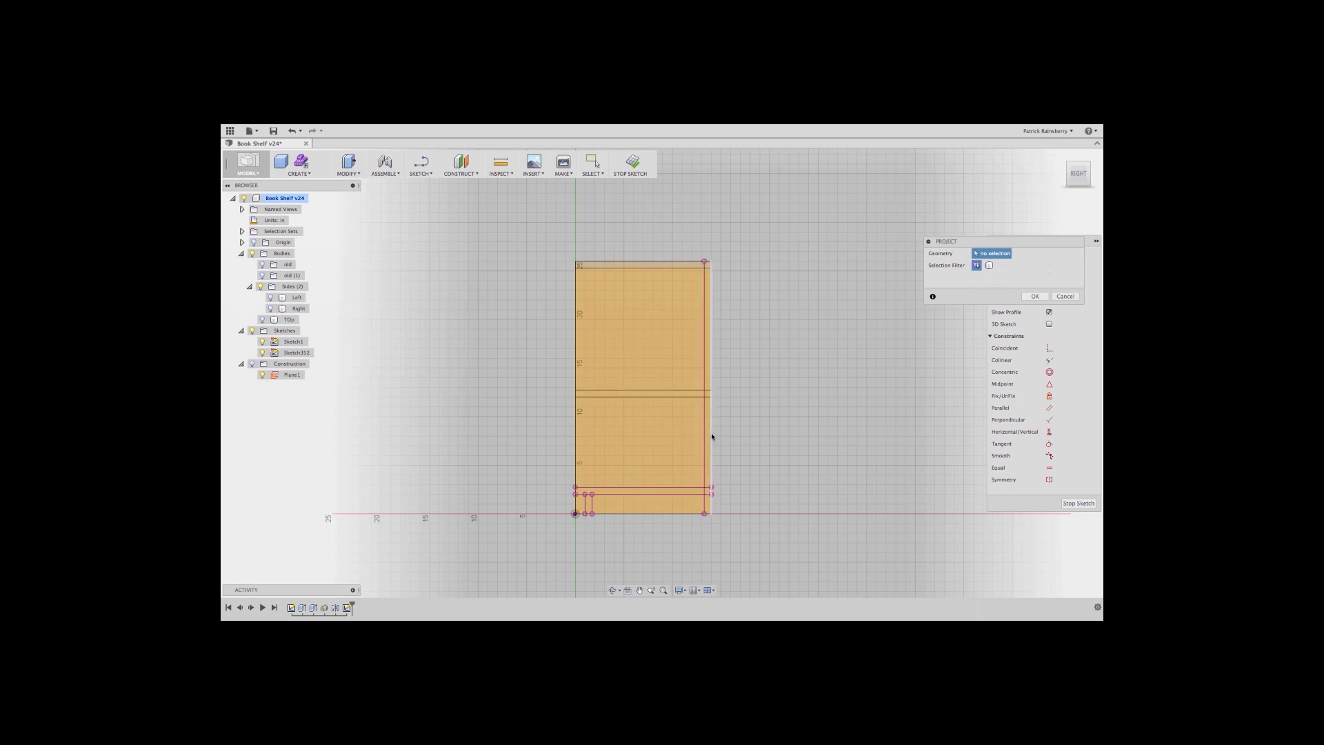
{"action": "left_click", "coordinate": [676, 396]}
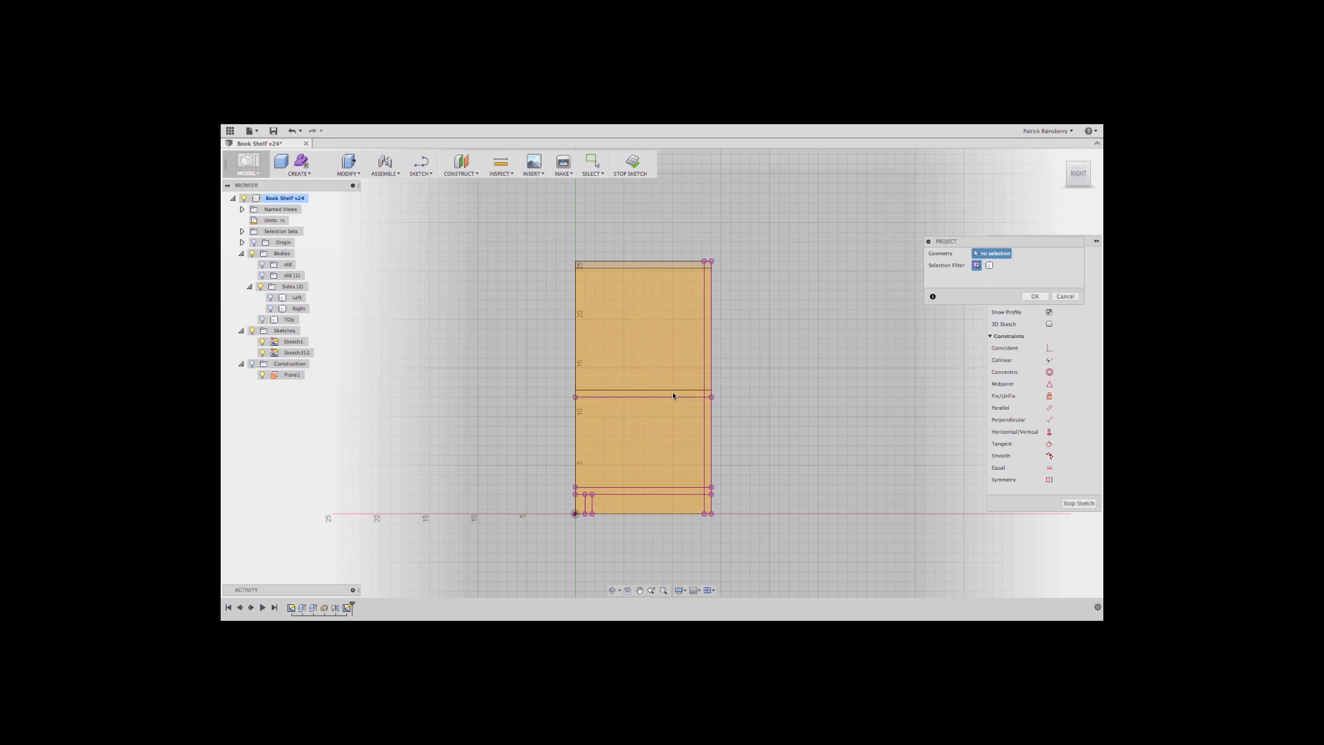
{"action": "left_click", "coordinate": [666, 268]}
{"action": "mouse_move", "coordinate": [496, 464]}
{"action": "middle_mouse_down", "text": "shift"}
{"action": "mouse_move", "coordinate": [547, 496]}
{"action": "mouse_move", "coordinate": [552, 476]}
{"action": "middle_mouse_up", "text": "shift"}
{"action": "left_click", "coordinate": [1035, 296]}
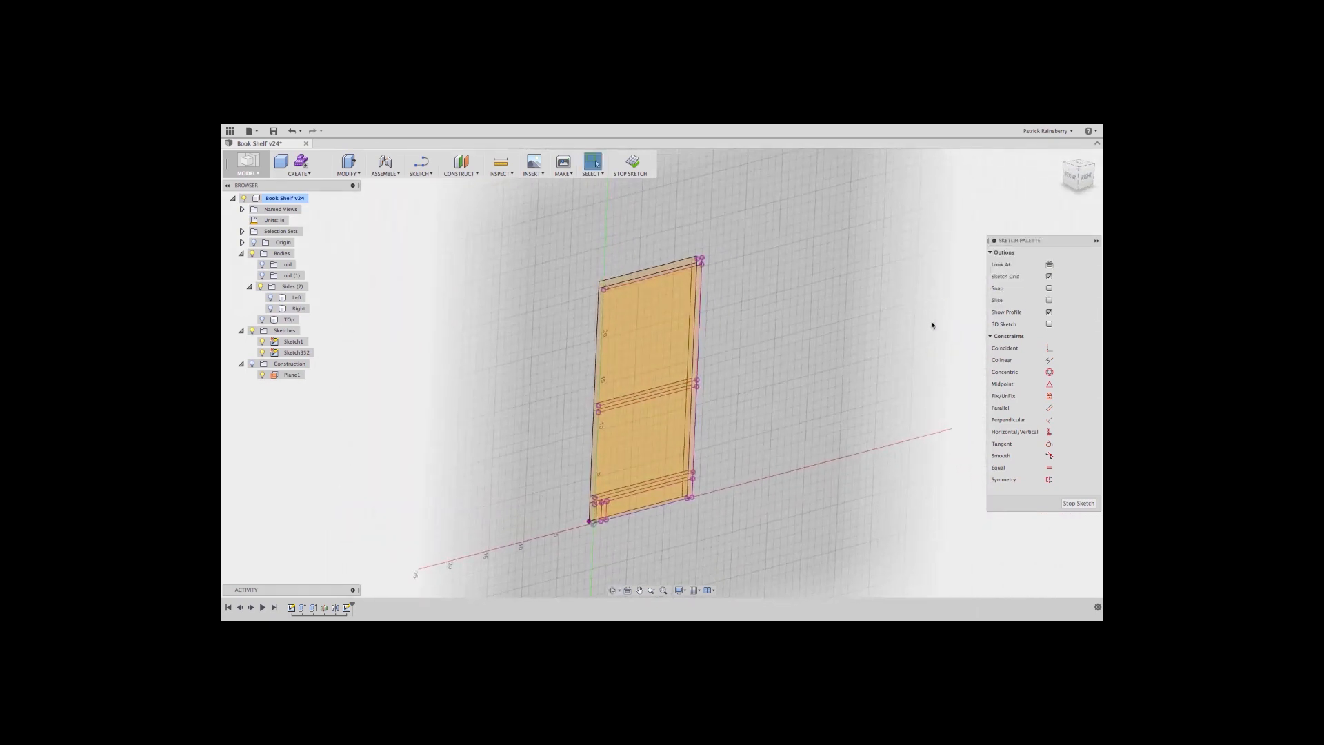
{"action": "left_click", "coordinate": [630, 165]}
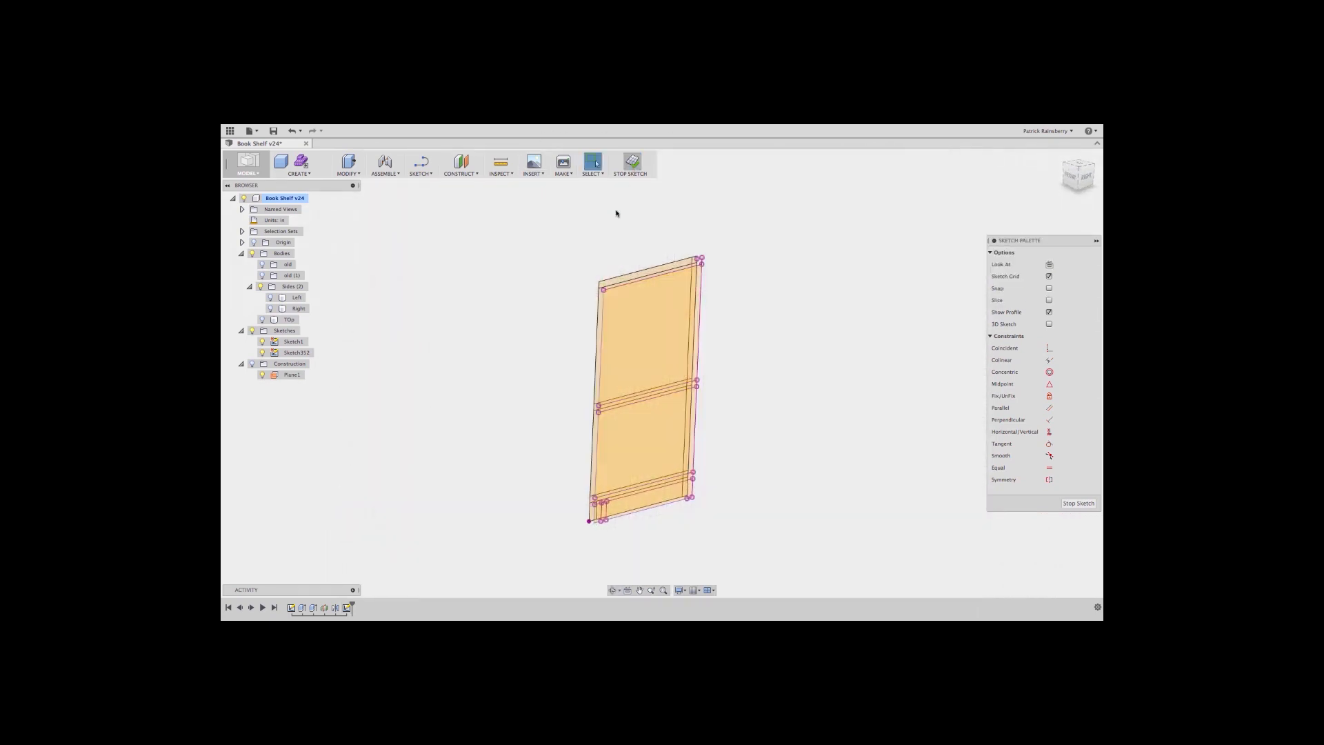
- Show the left side, right side and top board bodies again
{"action": "mouse_move", "coordinate": [727, 405]}
{"action": "middle_mouse_down", "text": "shift"}
{"action": "mouse_move", "coordinate": [744, 396]}
{"action": "mouse_move", "coordinate": [738, 428]}
{"action": "middle_mouse_up", "text": "shift"}
{"action": "left_click", "coordinate": [270, 298]}
{"action": "left_click", "coordinate": [270, 308]}
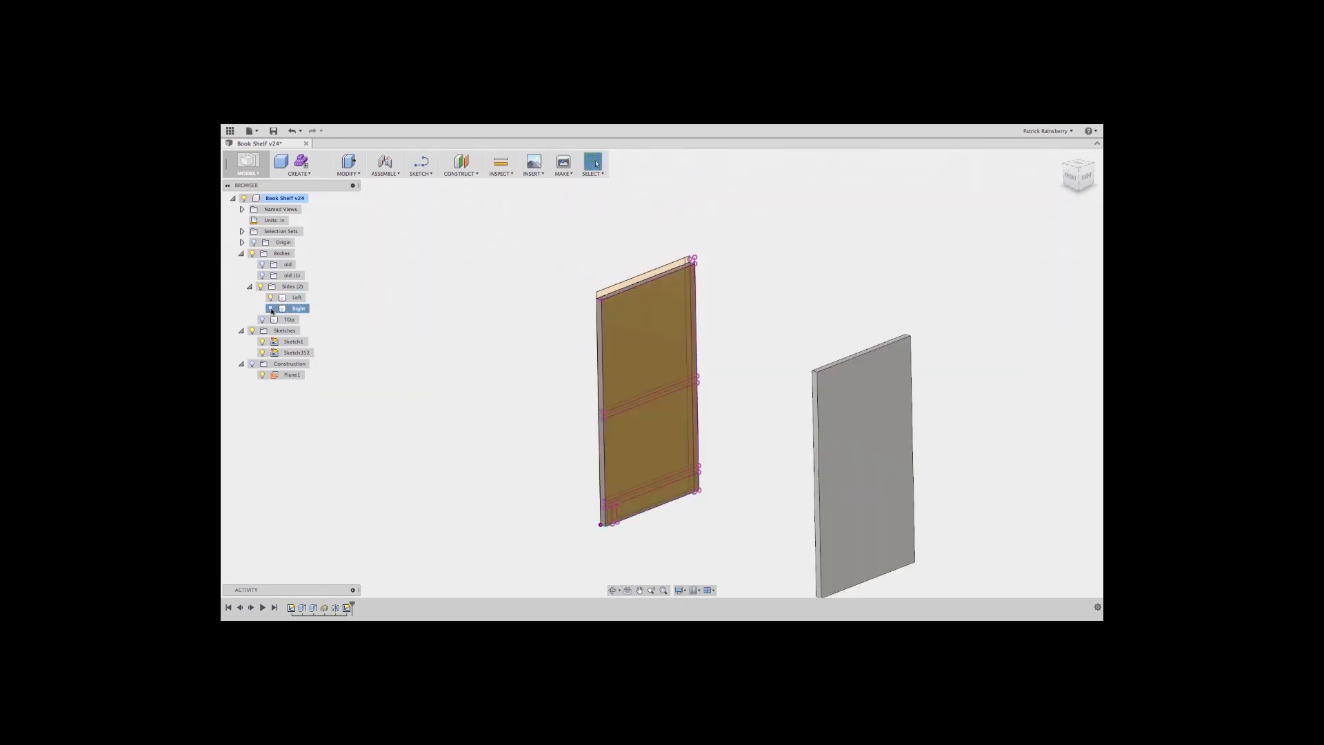
{"action": "left_click", "coordinate": [262, 319]}
{"action": "left_click", "coordinate": [289, 319]}
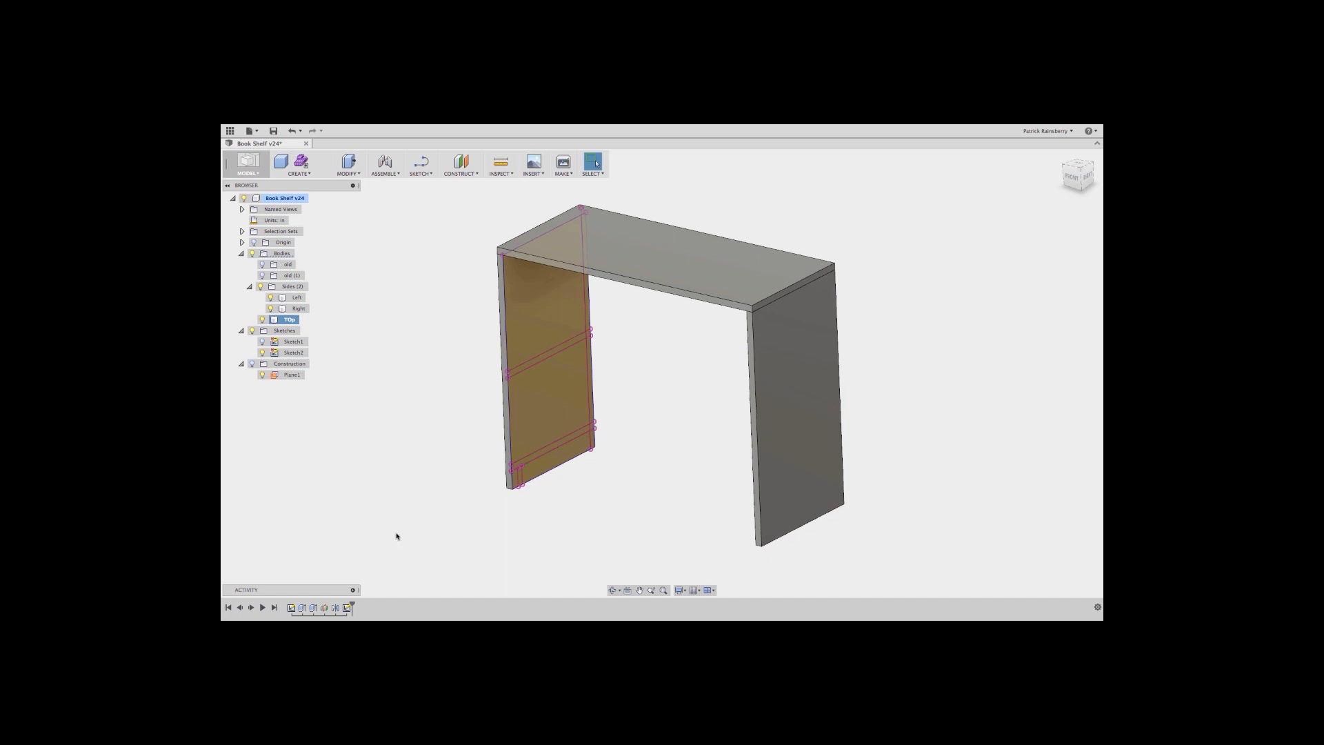
- Extrude the back panel's profile regions from the left panel to the right side panel as a new body
{"action": "left_click", "coordinate": [303, 173]}
{"action": "left_click", "coordinate": [303, 232]}
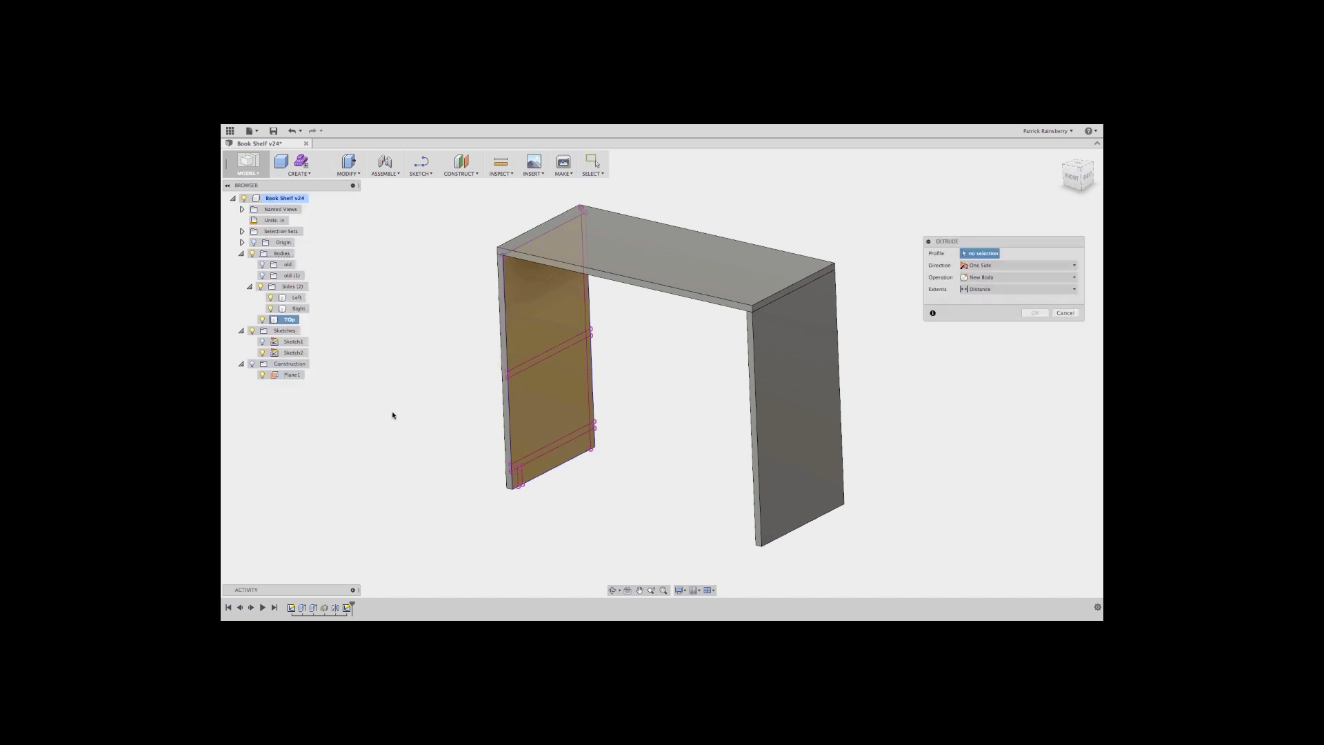
{"action": "left_click", "coordinate": [586, 308]}
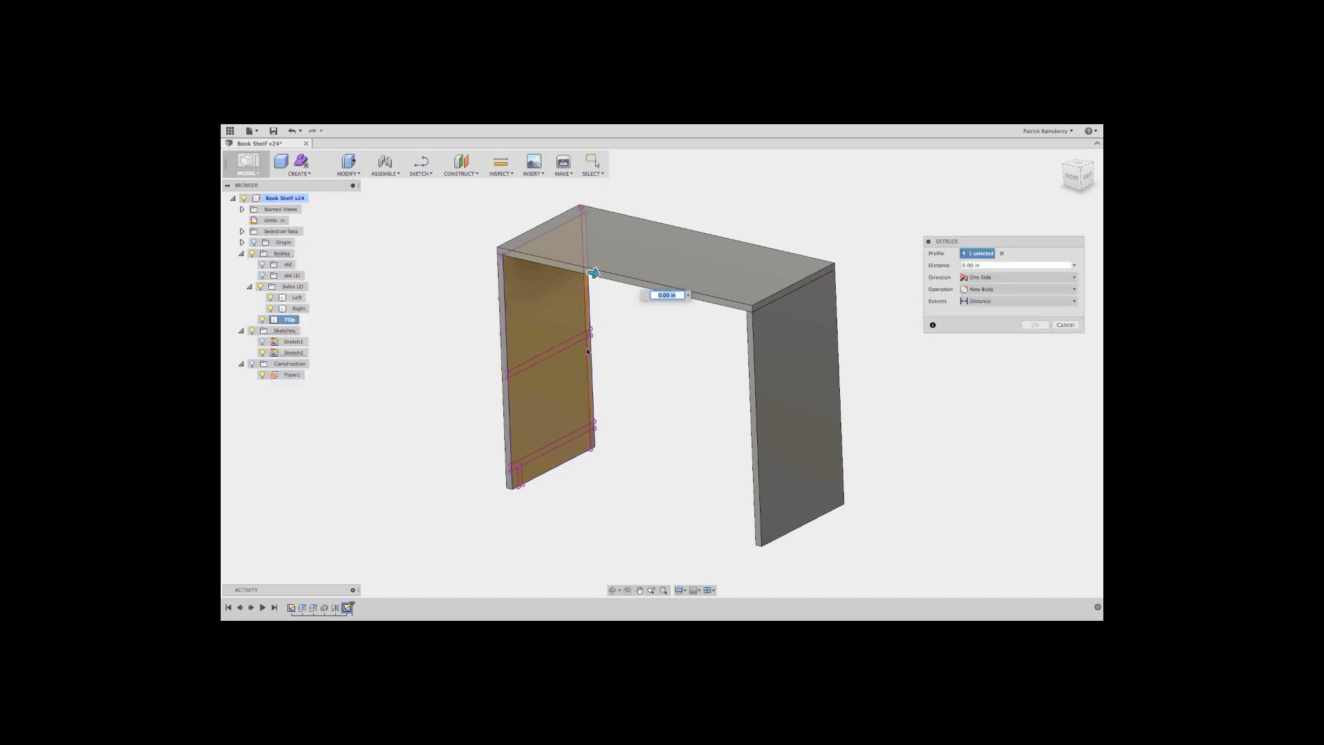
{"action": "left_click", "coordinate": [591, 337]}
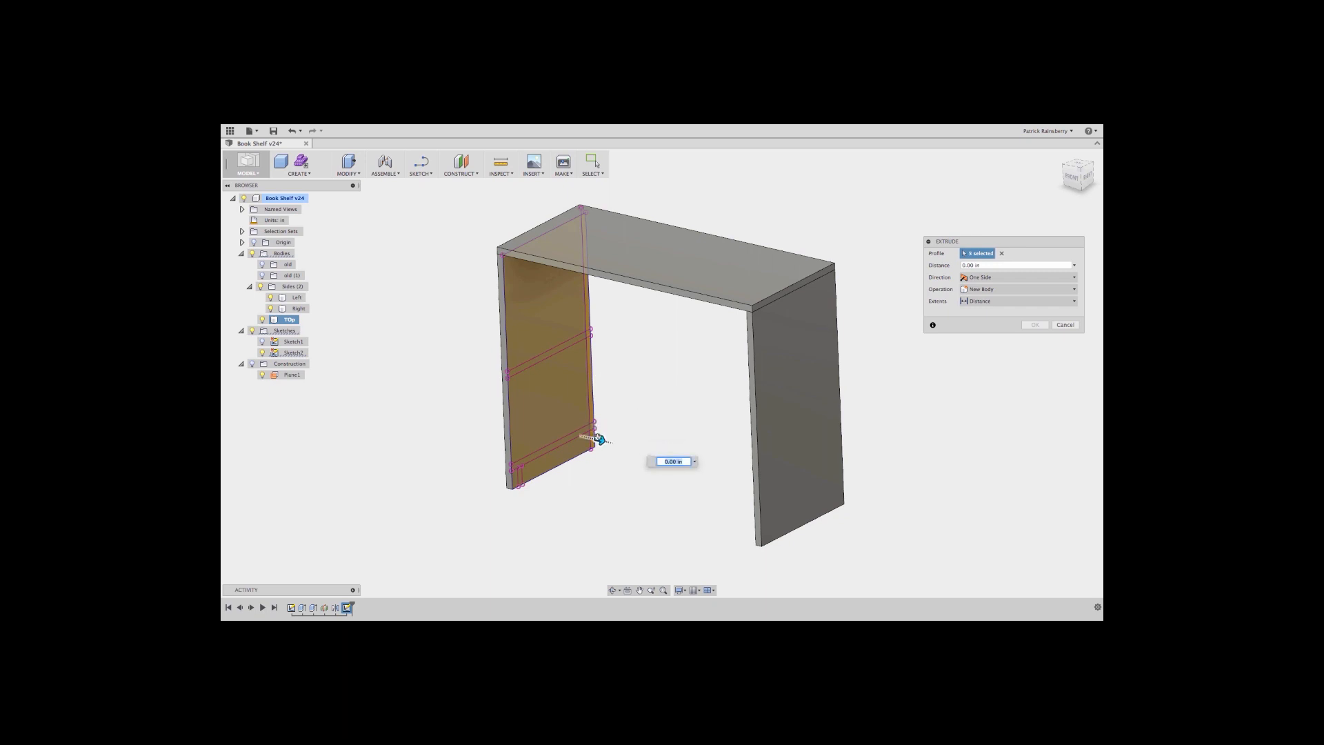
{"action": "left_click_drag", "start_coordinate": [599, 439], "coordinate": [668, 457]}
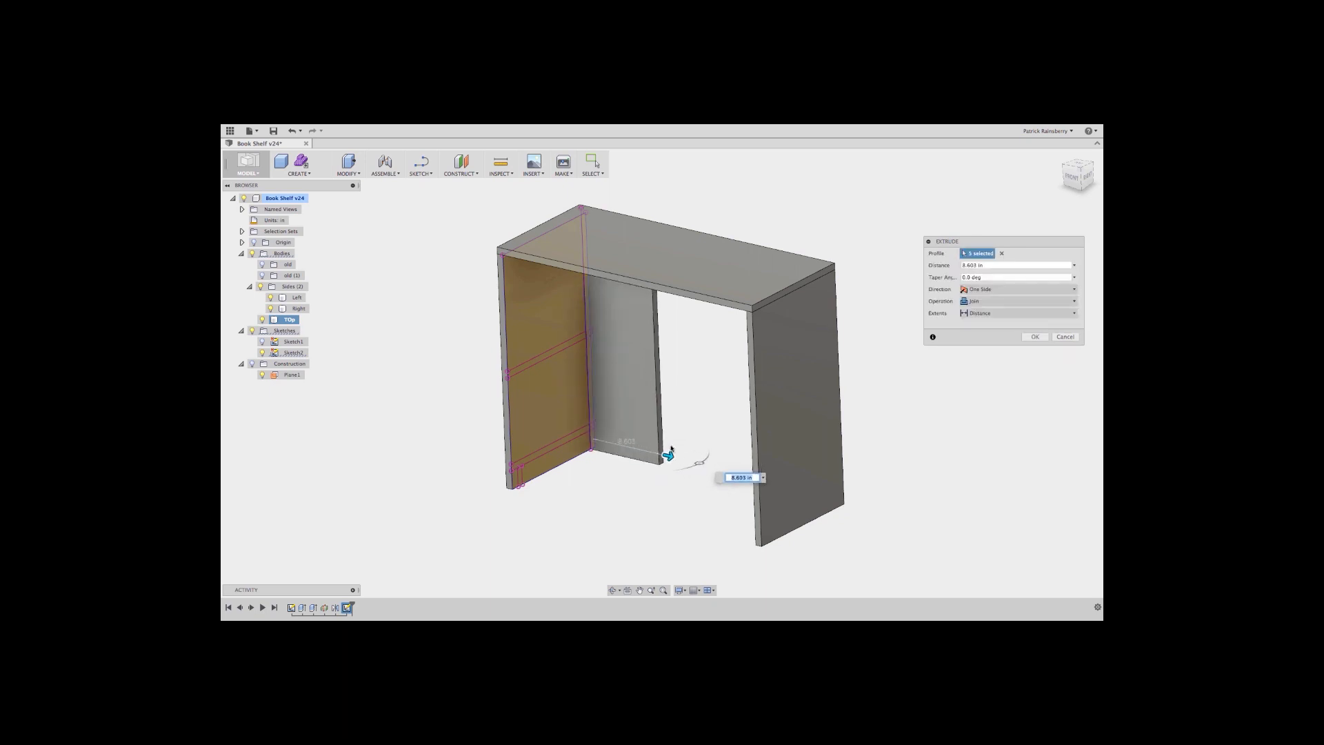
{"action": "left_click", "coordinate": [971, 313]}
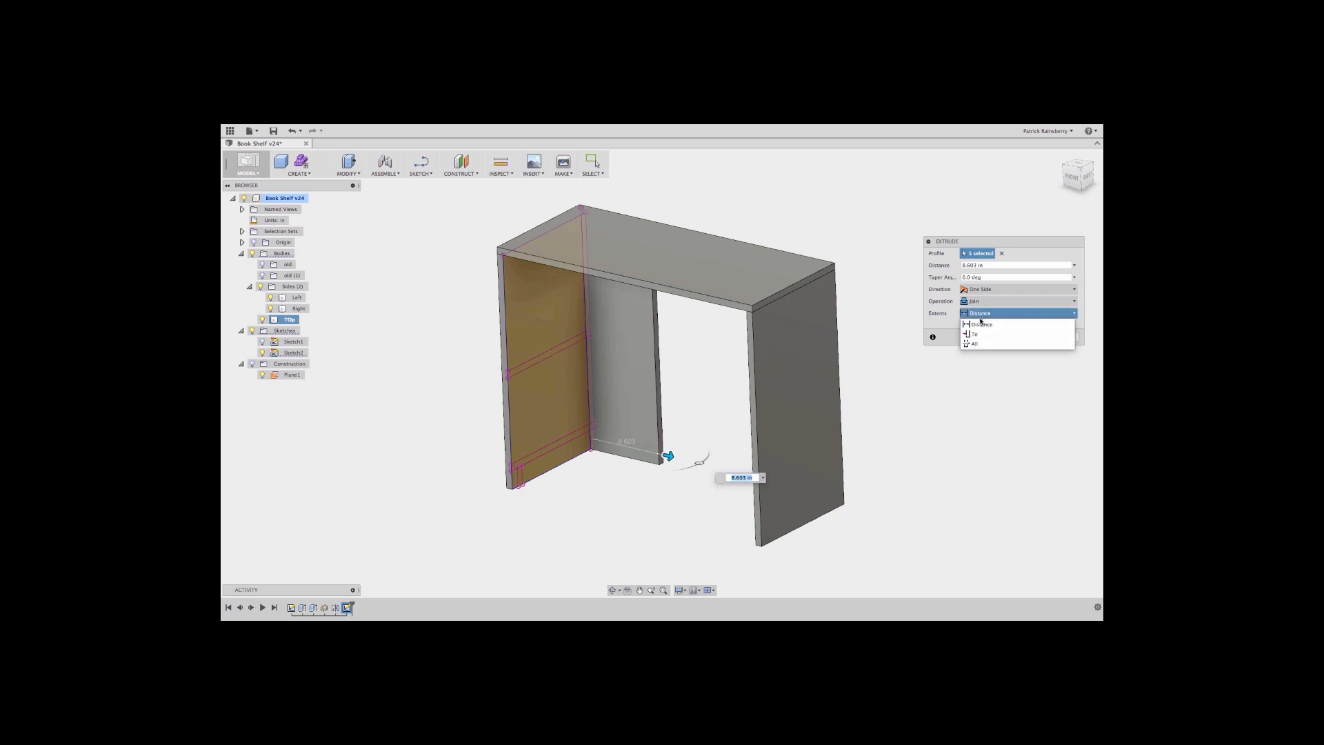
{"action": "left_click", "coordinate": [980, 338]}
{"action": "middle_click_drag", "start_coordinate": [606, 414], "coordinate": [654, 422], "text": "shift"}
{"action": "left_click", "coordinate": [822, 414]}
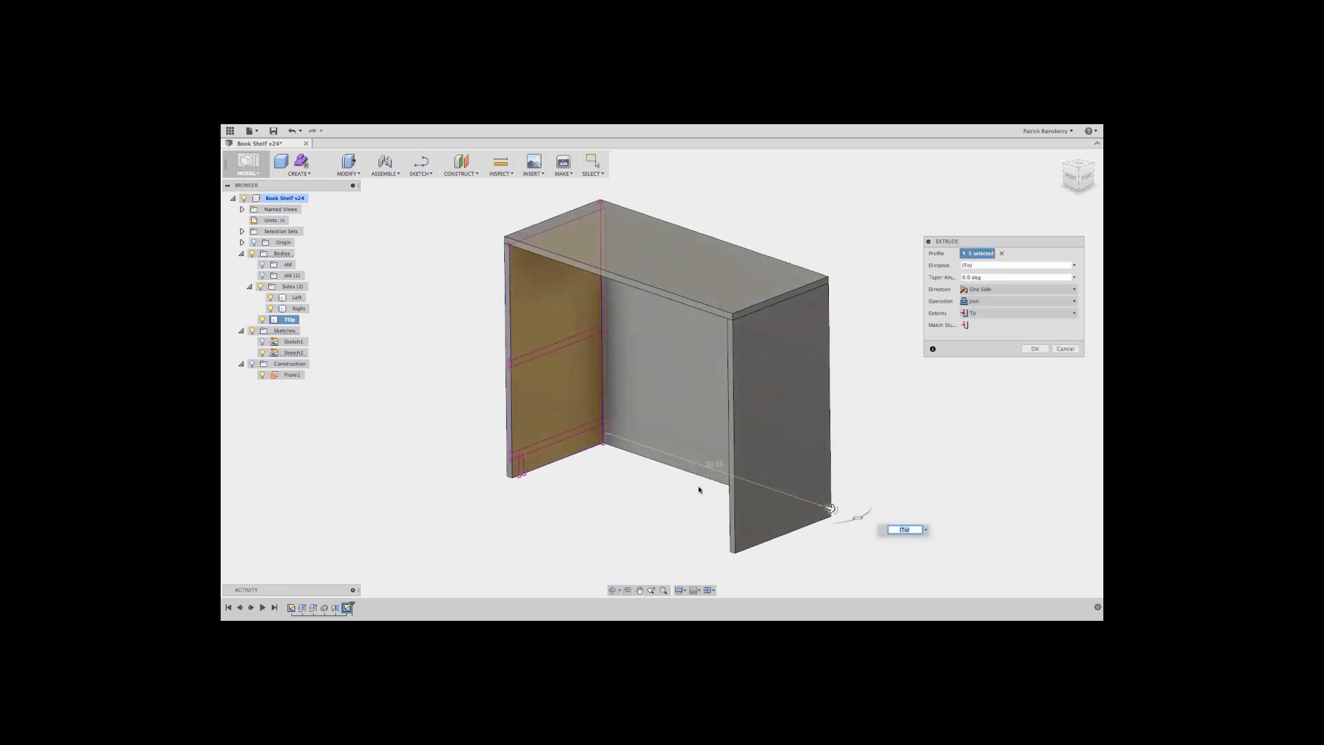
{"action": "left_click", "coordinate": [977, 304]}
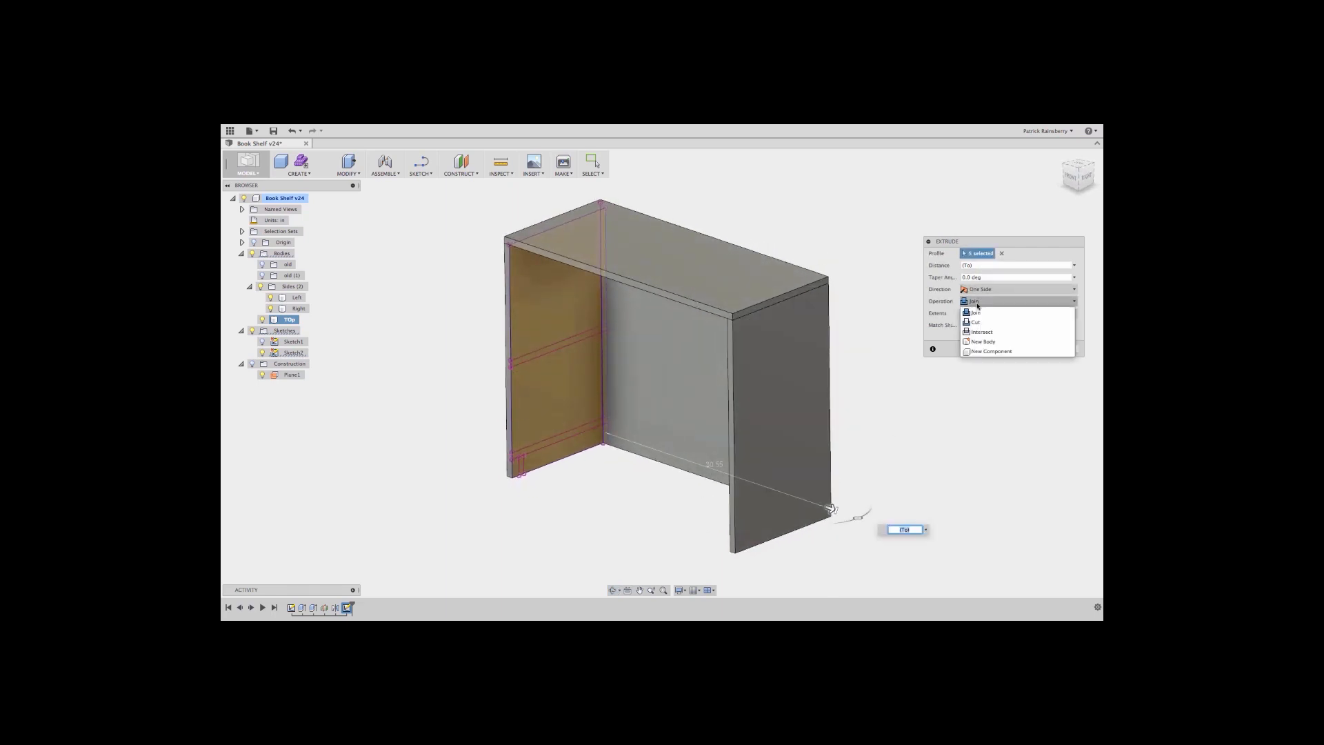
{"action": "left_click", "coordinate": [986, 342]}
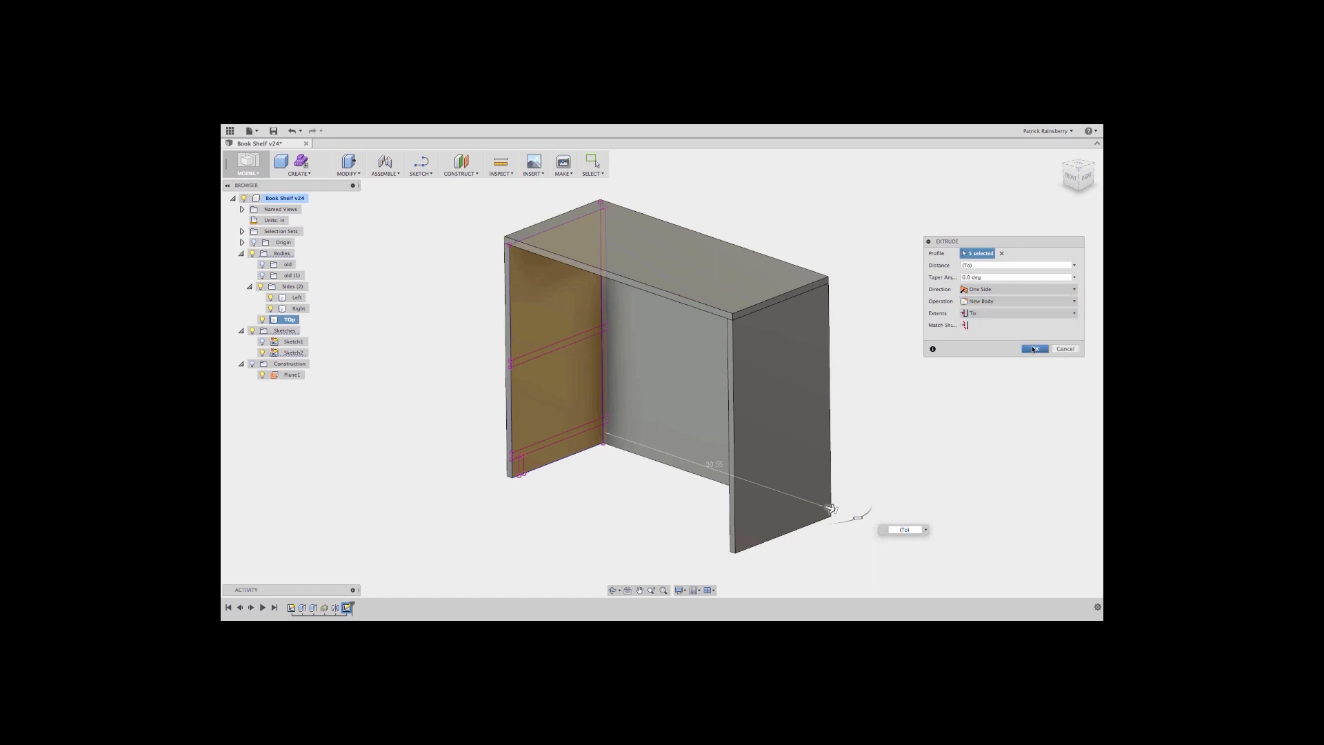
{"action": "left_click", "coordinate": [1032, 348]}
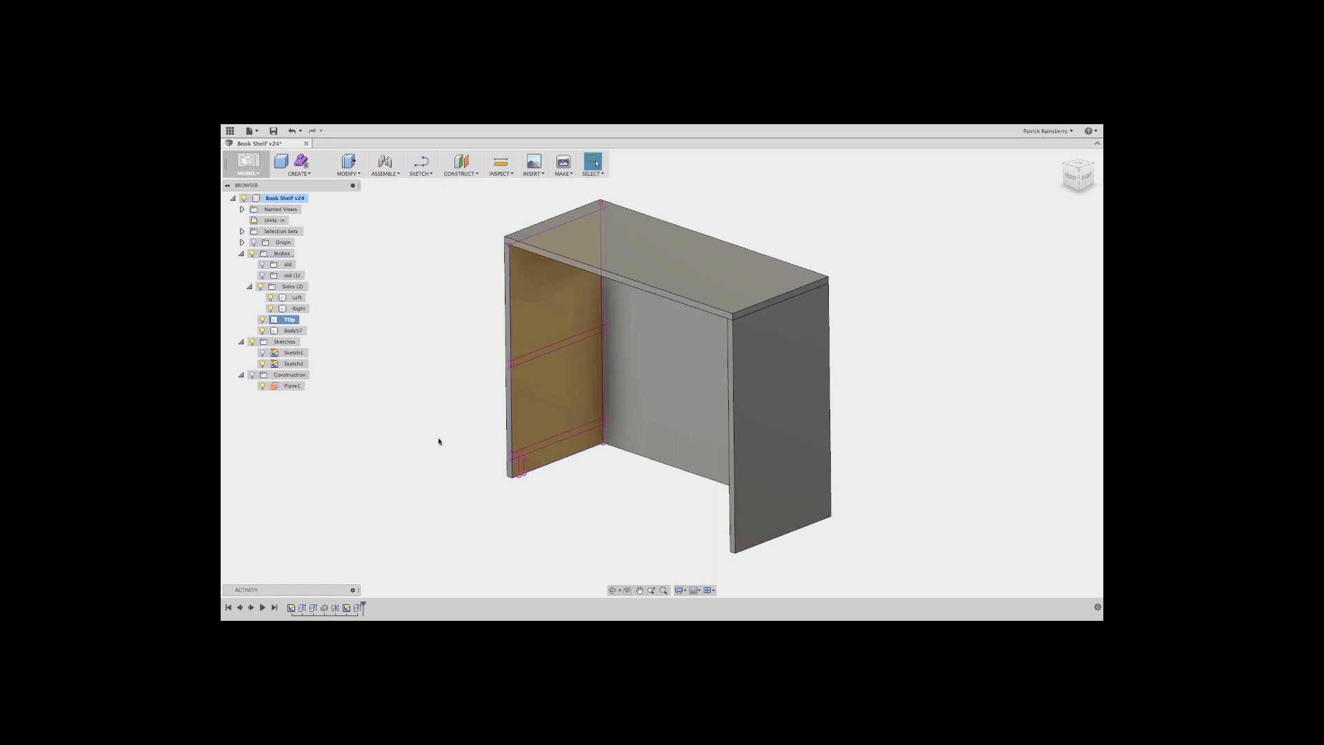
- Extrude the bottom shelf profile up to the right side panel's inner face as a new body
{"action": "left_click", "coordinate": [299, 173]}
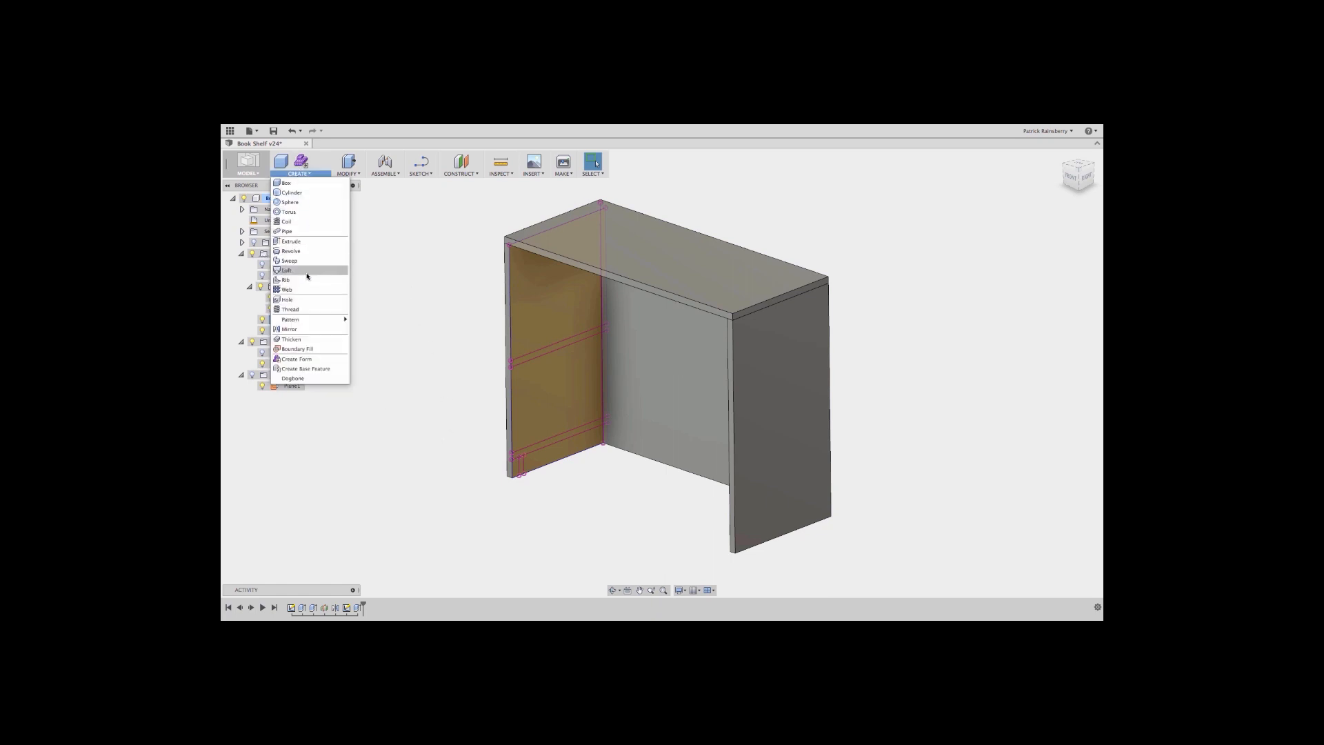
{"action": "left_click", "coordinate": [305, 242]}
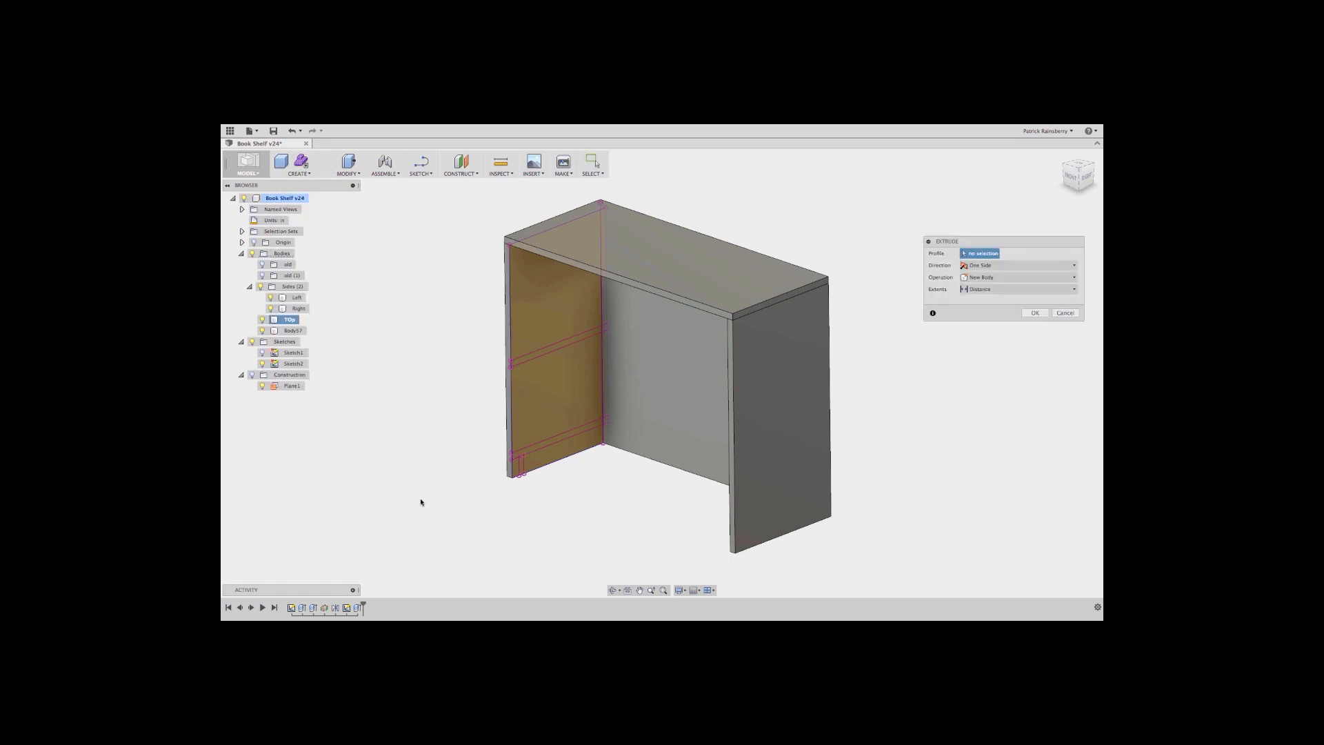
{"action": "left_click", "coordinate": [563, 438]}
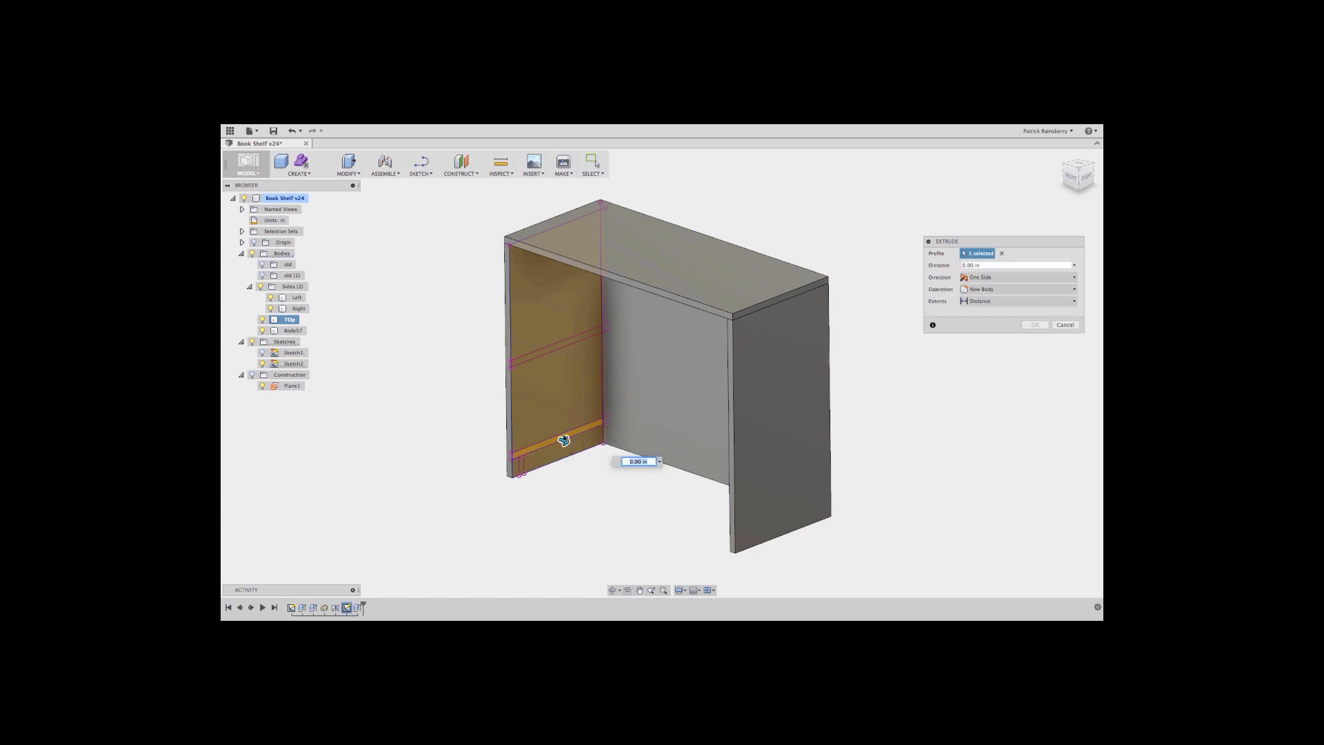
{"action": "left_click_drag", "start_coordinate": [563, 439], "coordinate": [622, 460]}
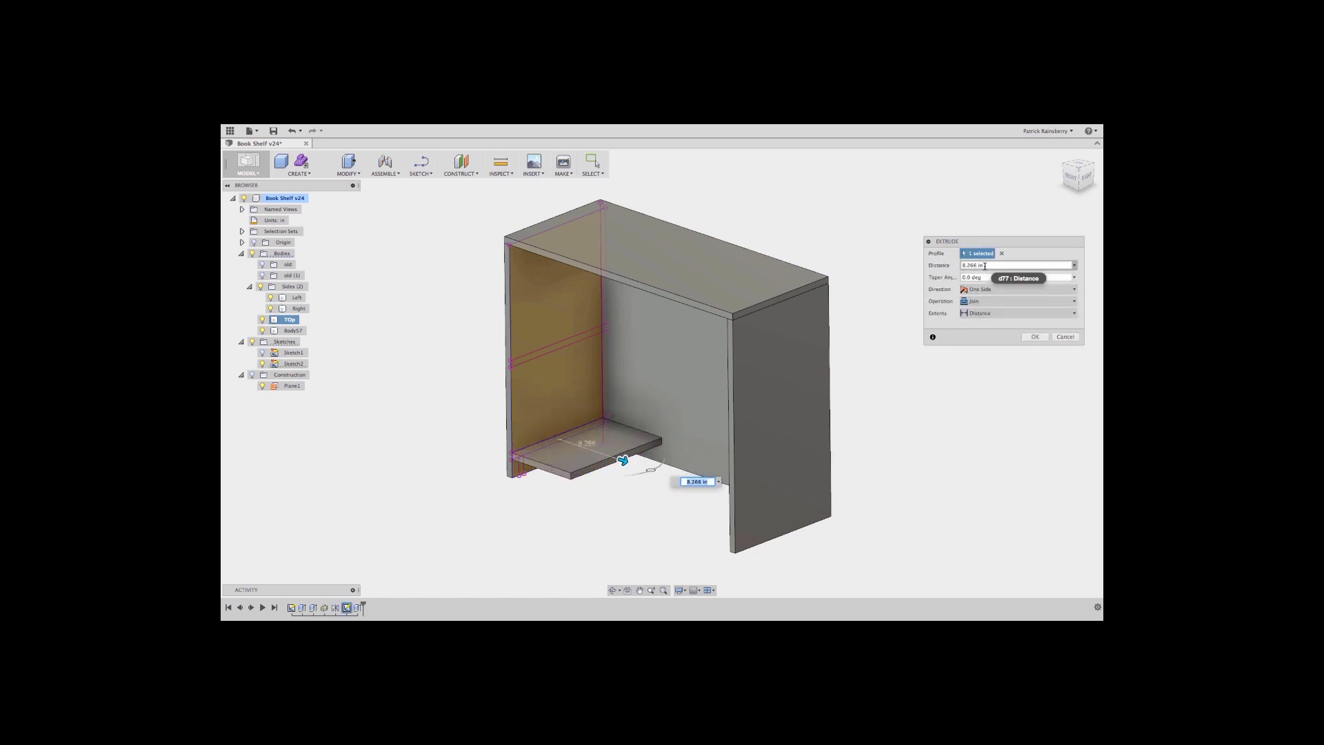
{"action": "left_click", "coordinate": [986, 314]}
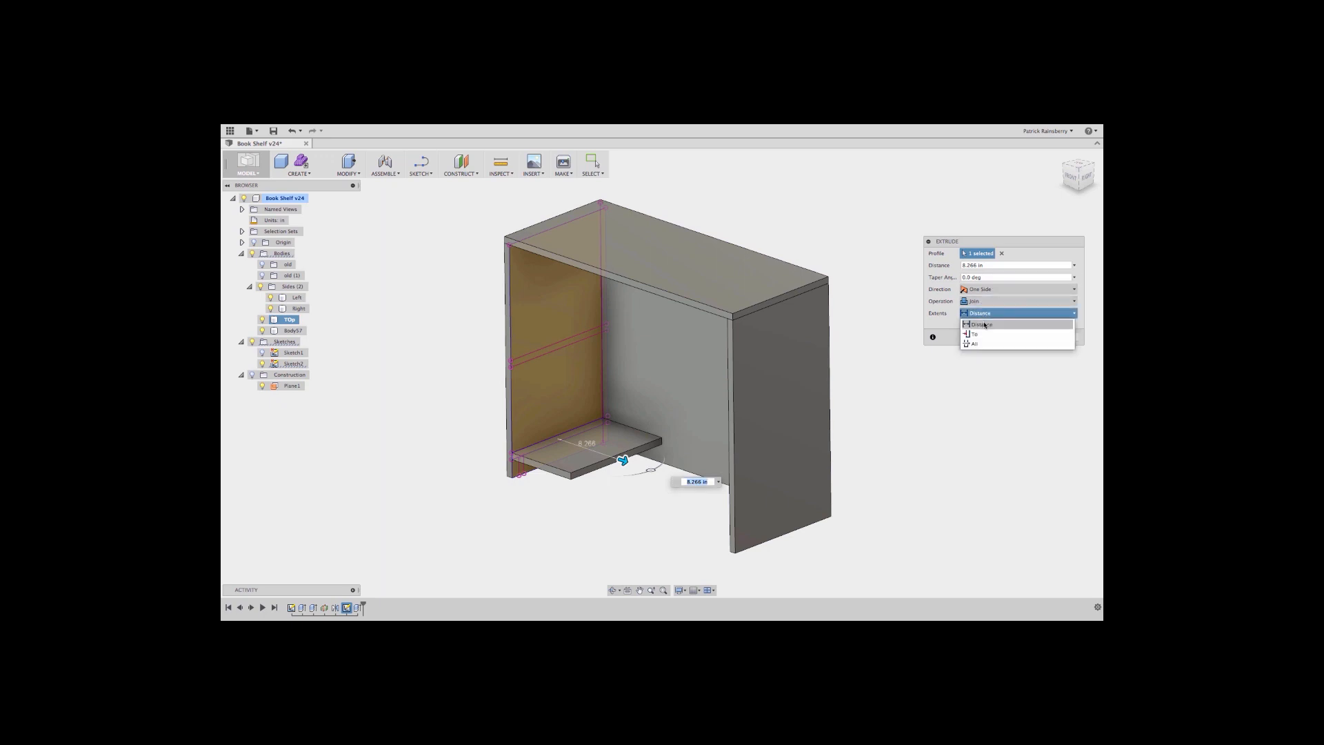
{"action": "left_click", "coordinate": [983, 335]}
{"action": "middle_click_drag", "start_coordinate": [924, 404], "coordinate": [1020, 407], "text": "shift"}
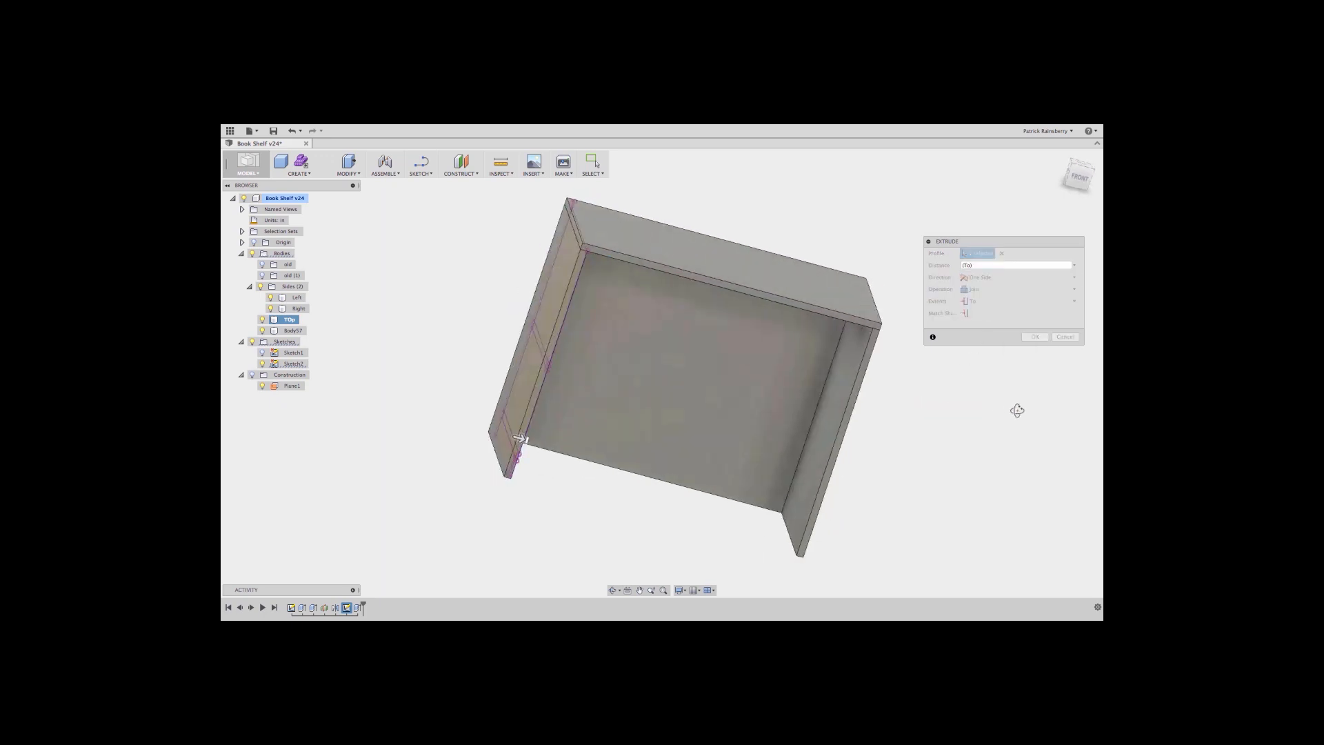
{"action": "left_click", "coordinate": [827, 414]}
{"action": "middle_click_drag", "start_coordinate": [827, 413], "coordinate": [731, 404], "text": "shift"}
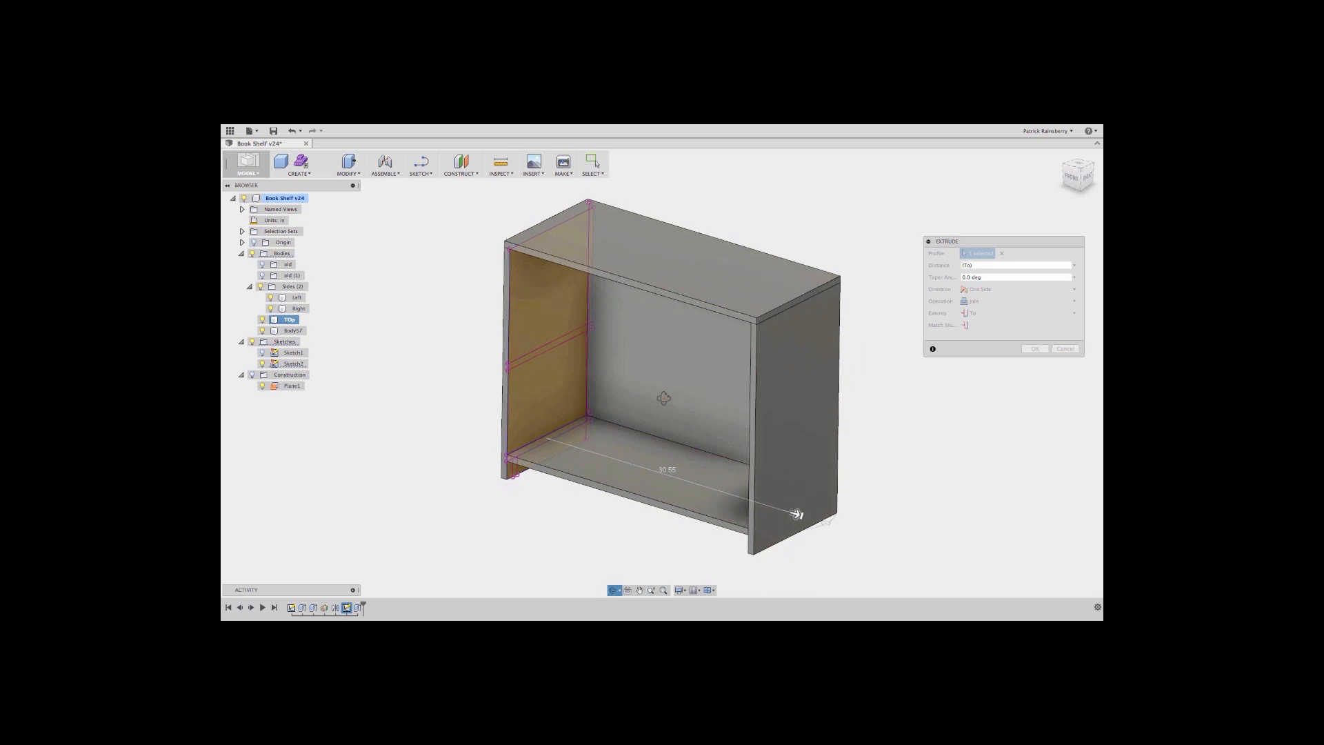
{"action": "left_click", "coordinate": [987, 301]}
{"action": "left_click", "coordinate": [983, 341]}
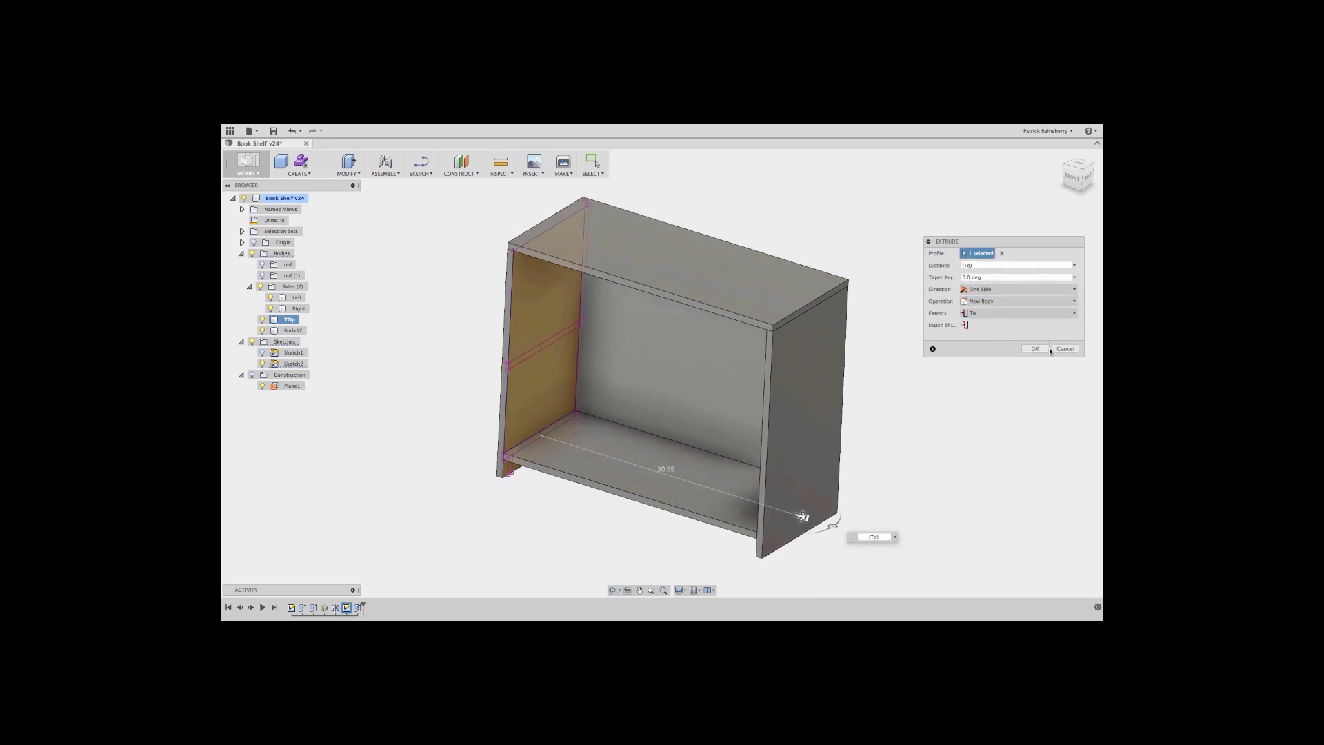
{"action": "left_click", "coordinate": [1036, 351]}
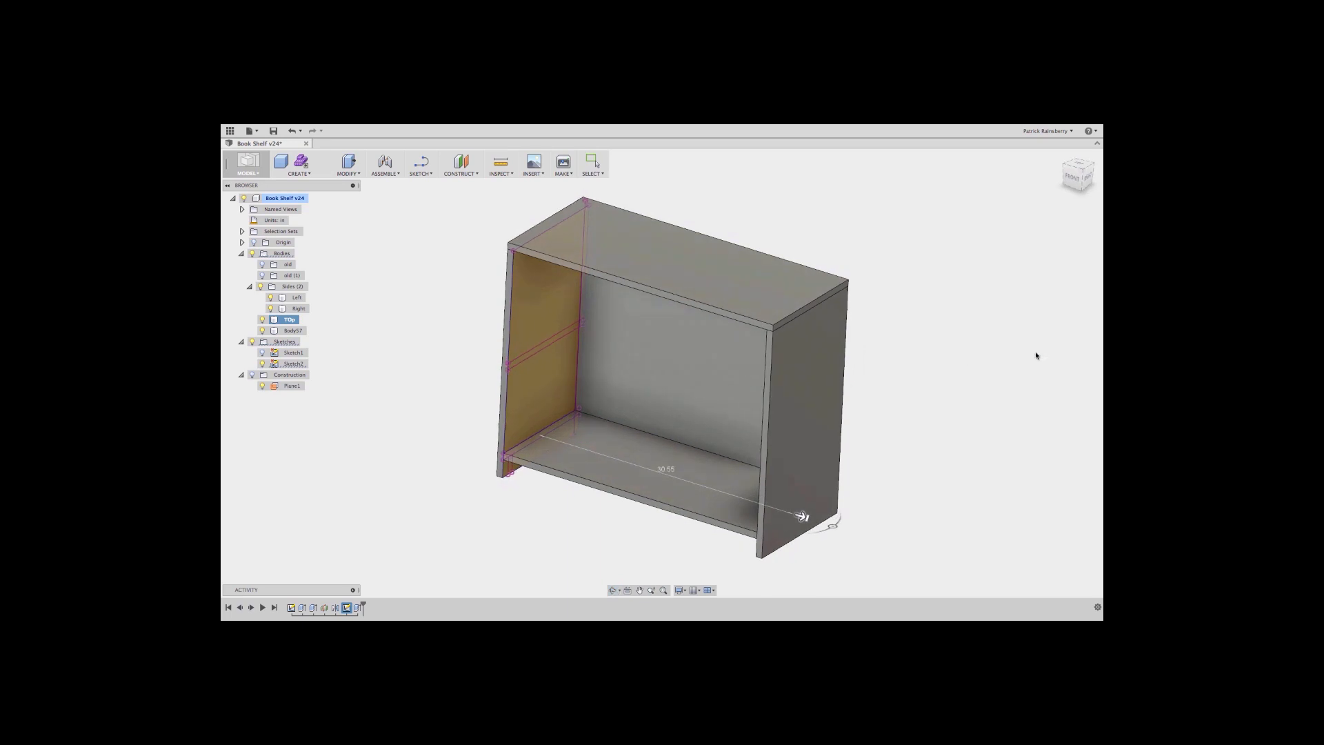
- Extrude the middle shelf profile up to the right side panel's inner face as a new body
{"action": "right_click", "coordinate": [440, 361]}
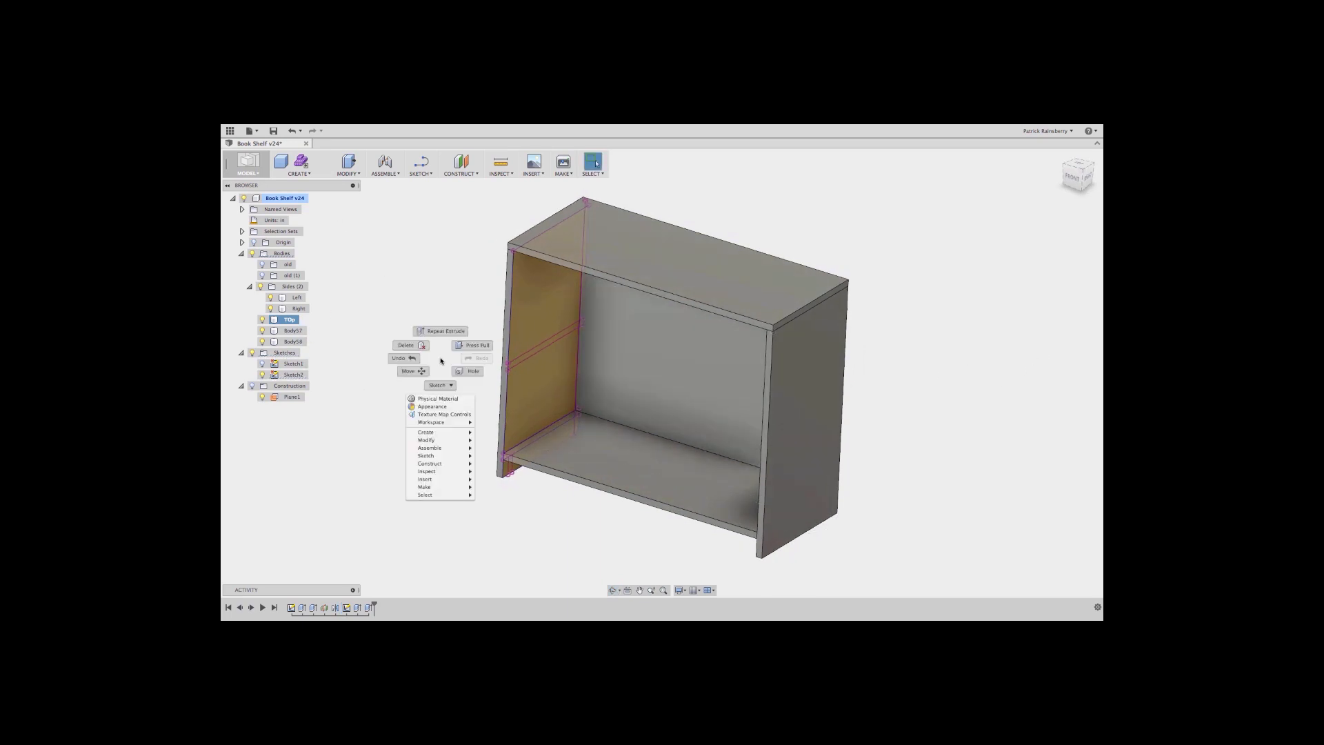
{"action": "left_click", "coordinate": [439, 324]}
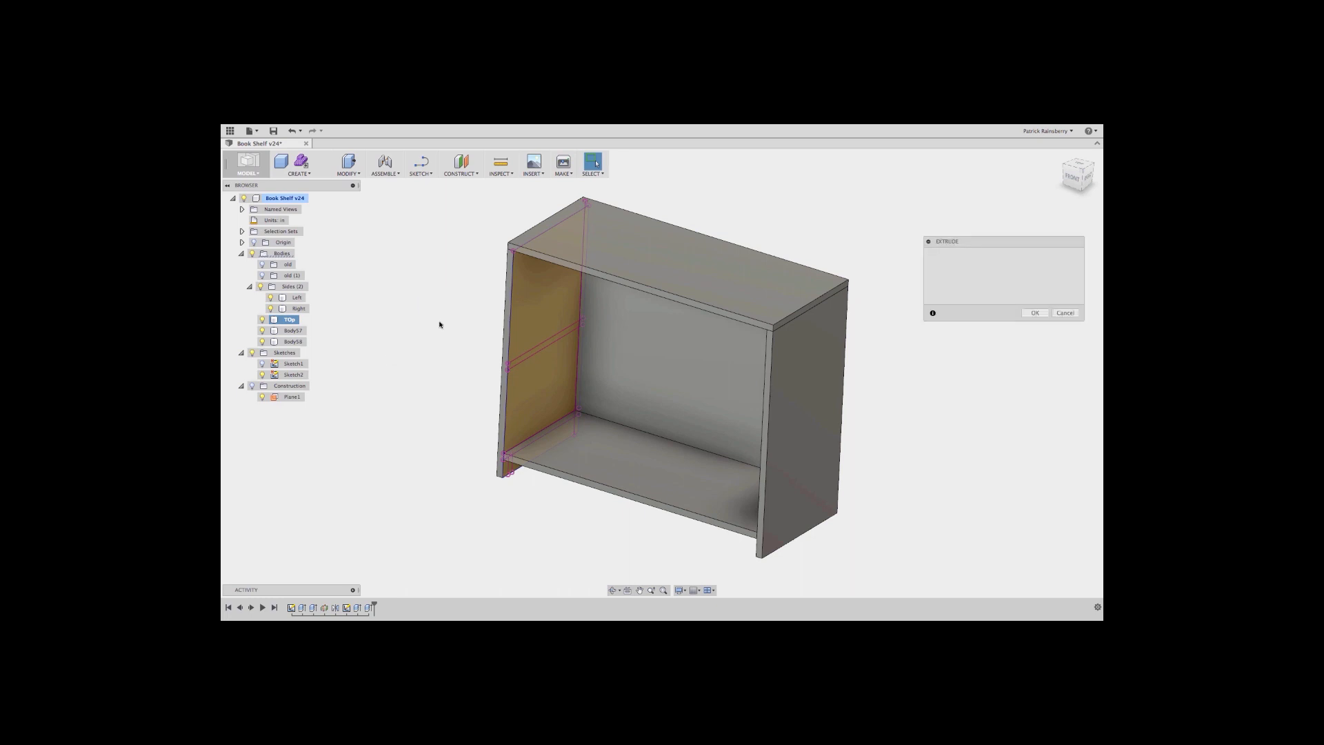
{"action": "left_click", "coordinate": [550, 346]}
{"action": "left_click_drag", "start_coordinate": [551, 346], "coordinate": [712, 372]}
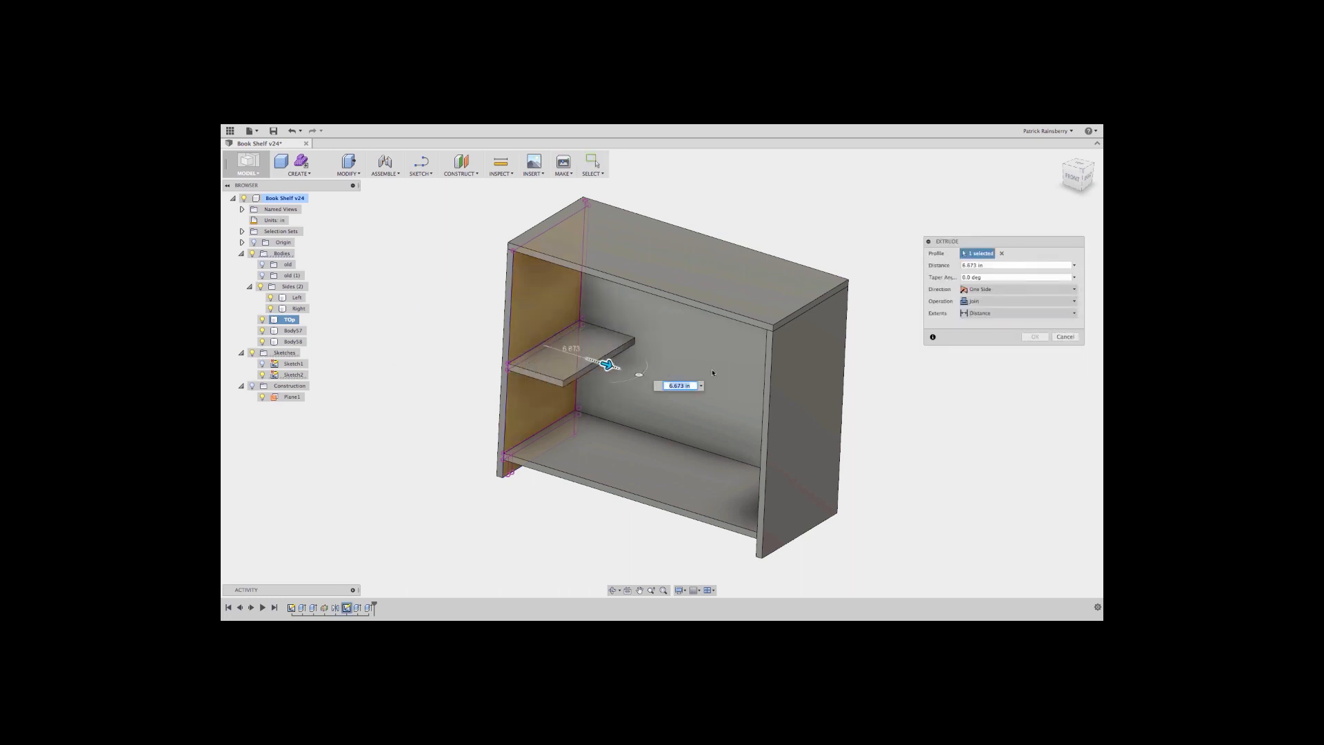
{"action": "left_click", "coordinate": [993, 301]}
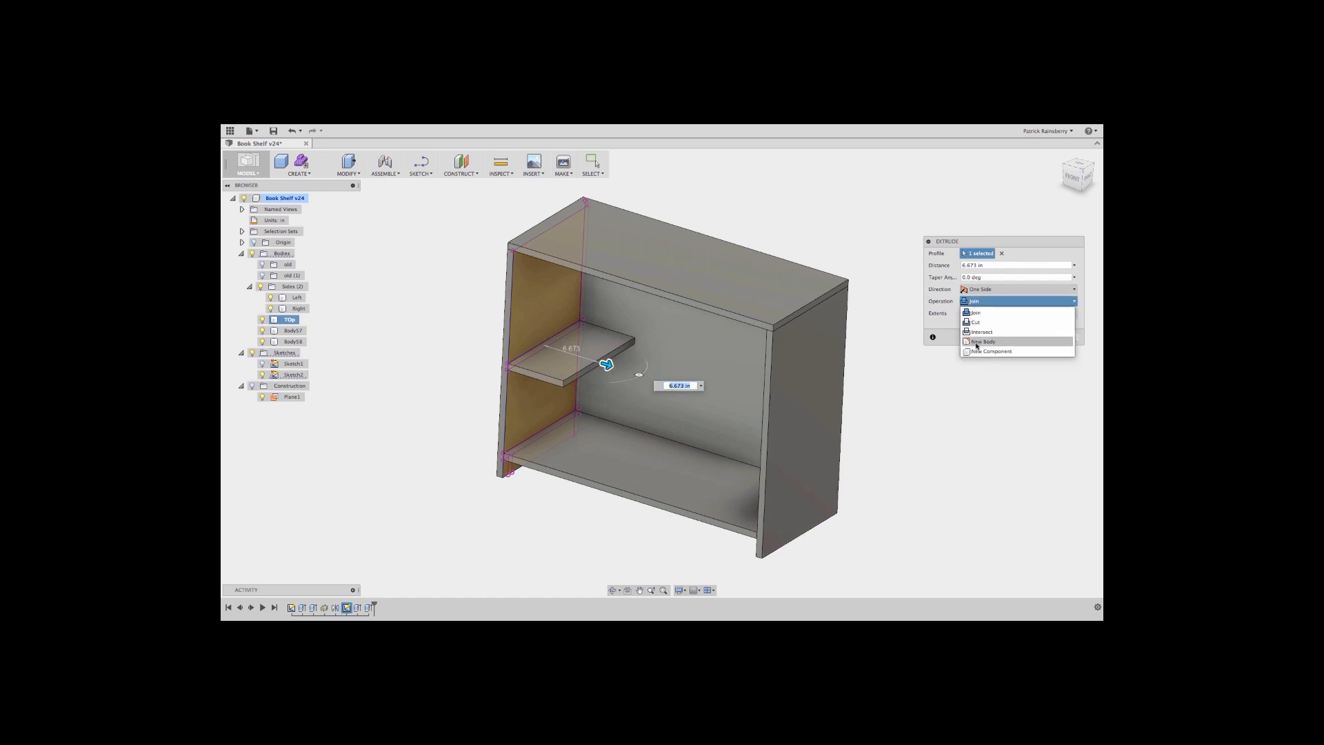
{"action": "left_click", "coordinate": [979, 343]}
{"action": "left_click", "coordinate": [976, 317]}
{"action": "left_click", "coordinate": [979, 336]}
{"action": "middle_click_drag", "start_coordinate": [901, 369], "coordinate": [937, 393], "text": "shift"}
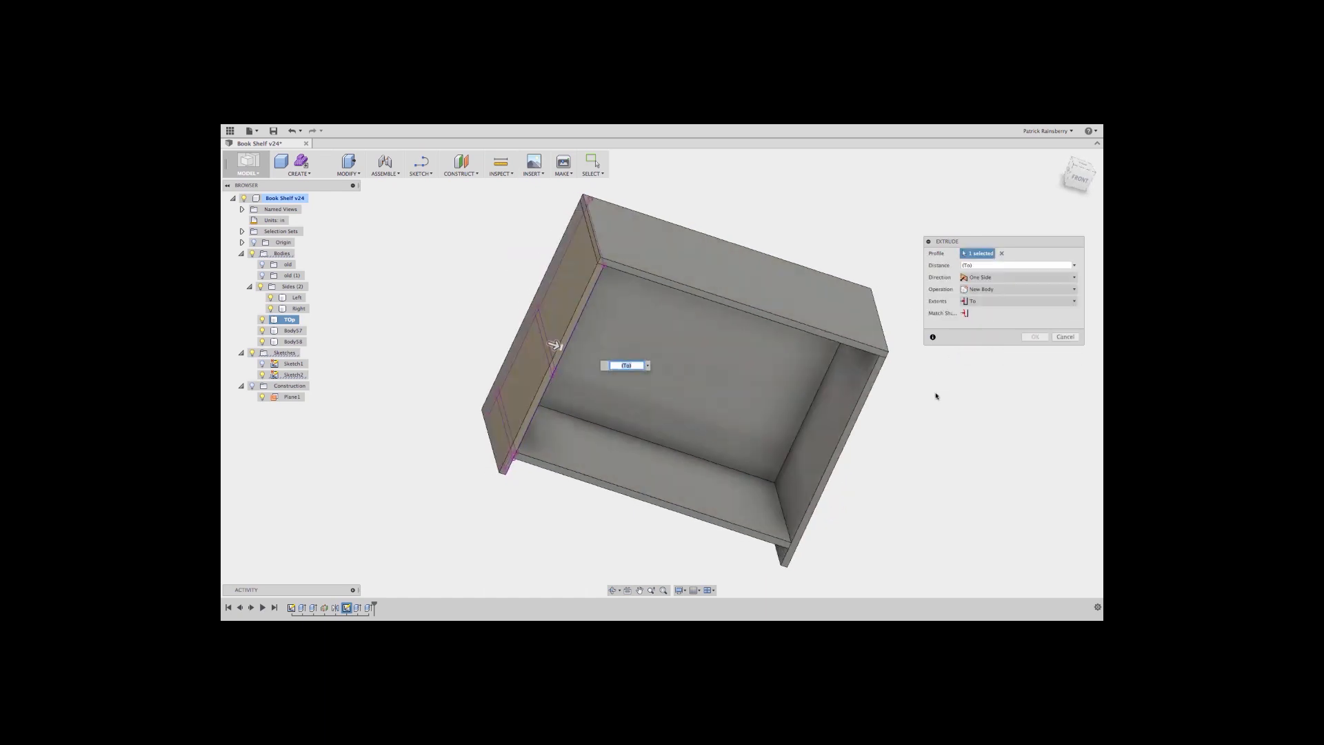
{"action": "left_click", "coordinate": [843, 404]}
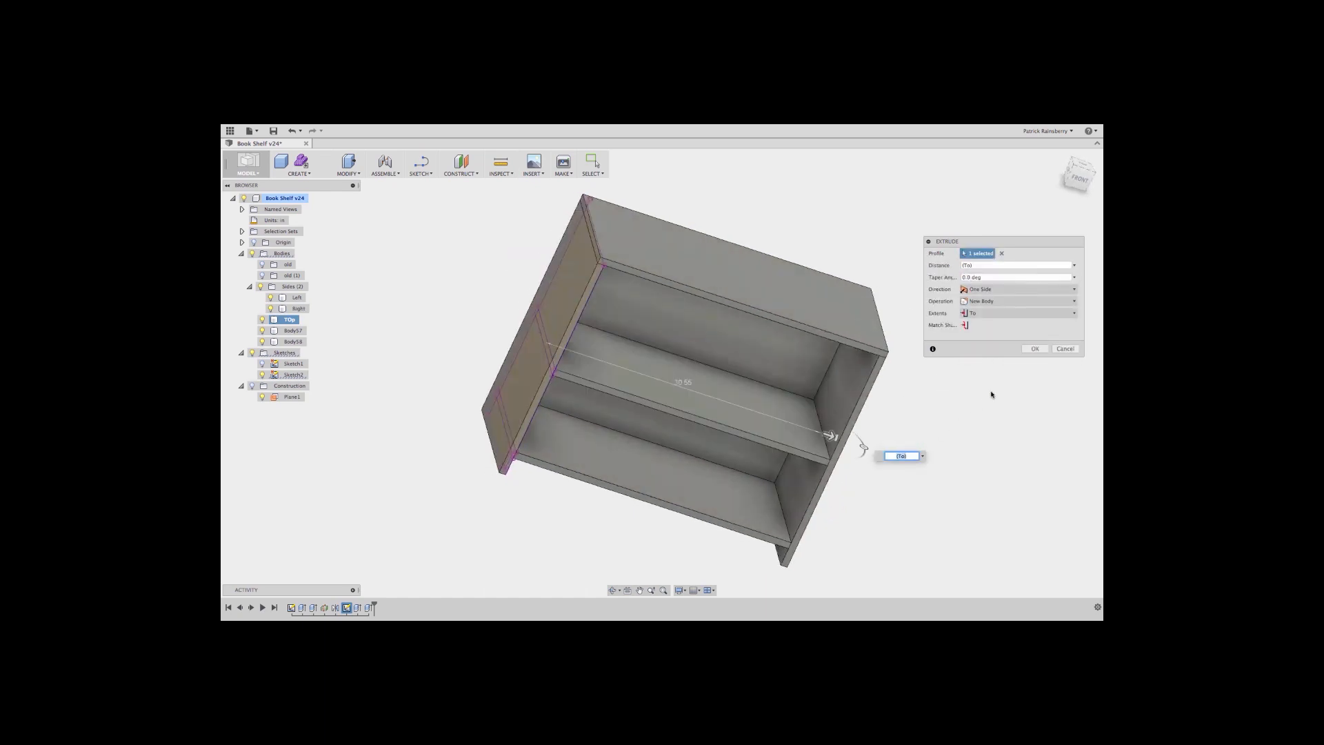
{"action": "left_click", "coordinate": [1034, 349]}
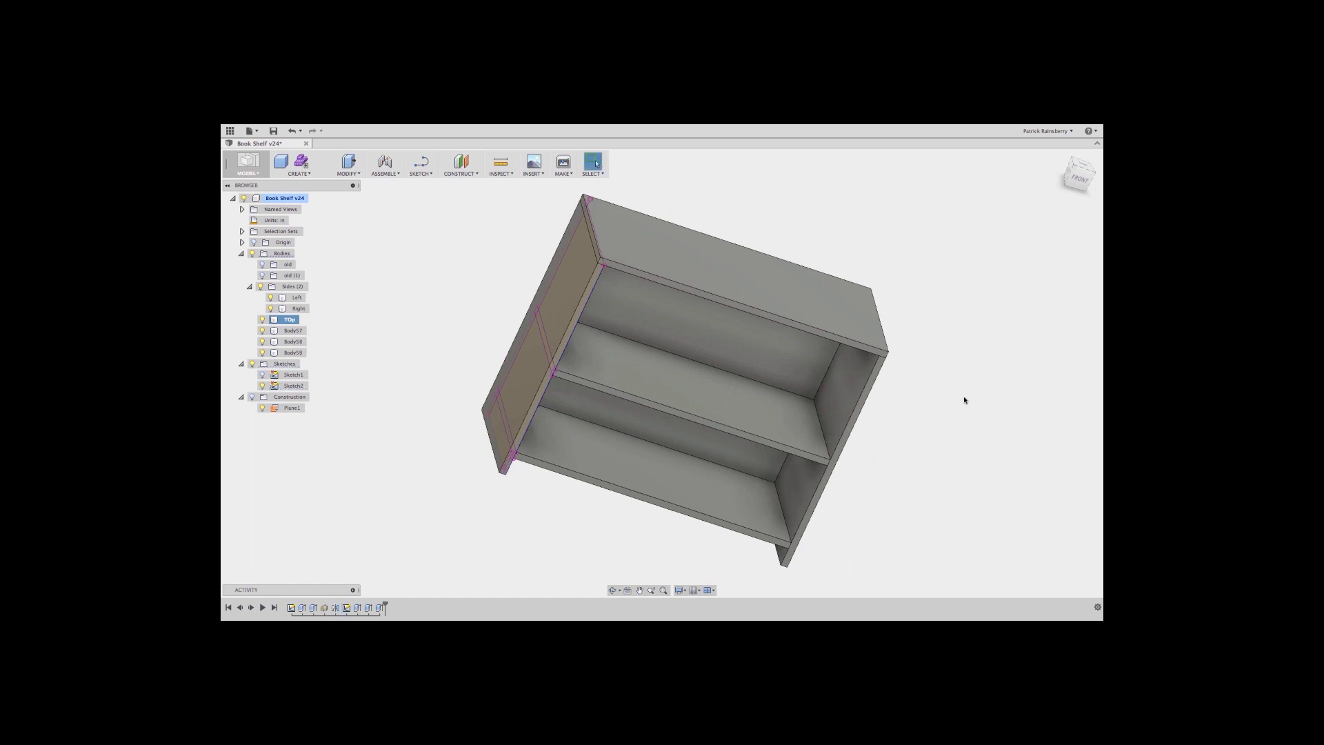
- Extrude the toe-kick profile up to the right side panel's inner face as a new body and hide Sketch2
{"action": "middle_click_drag", "start_coordinate": [960, 399], "coordinate": [873, 374], "text": "shift"}
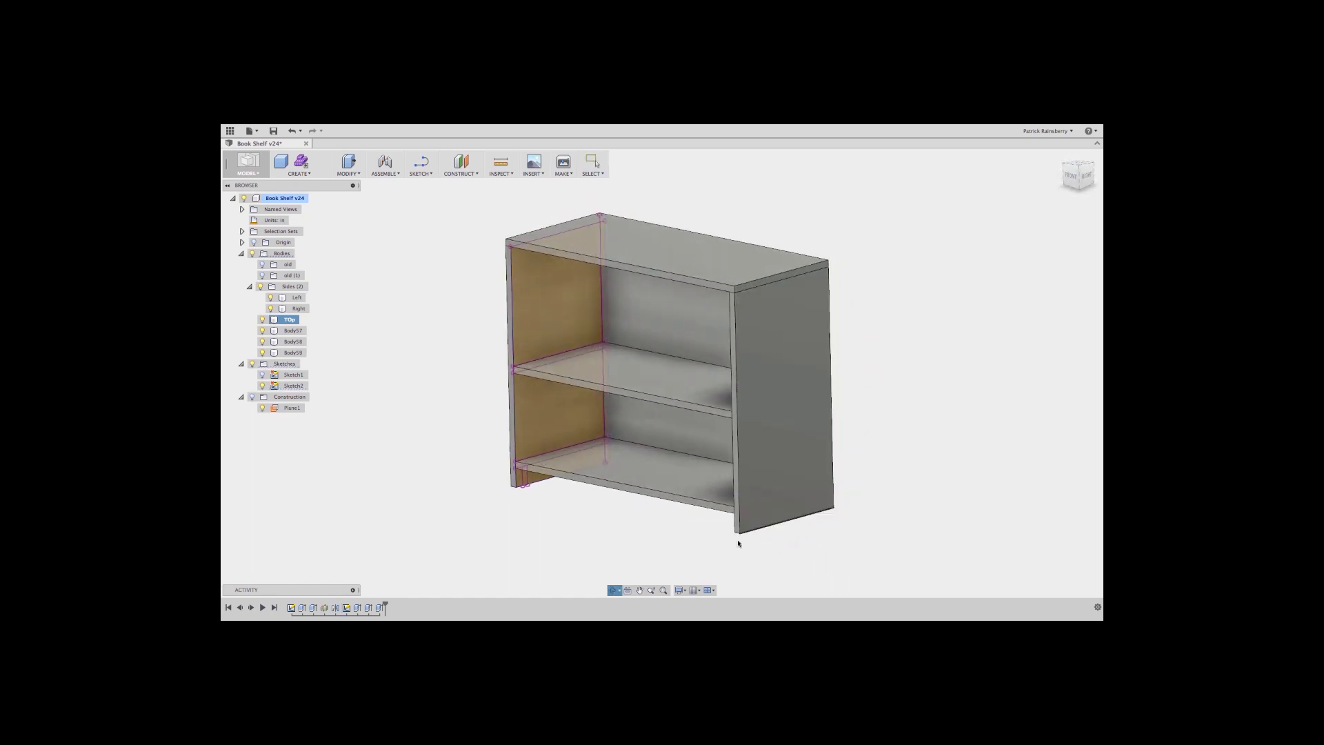
{"action": "right_click_drag", "start_coordinate": [486, 502], "coordinate": [482, 459]}
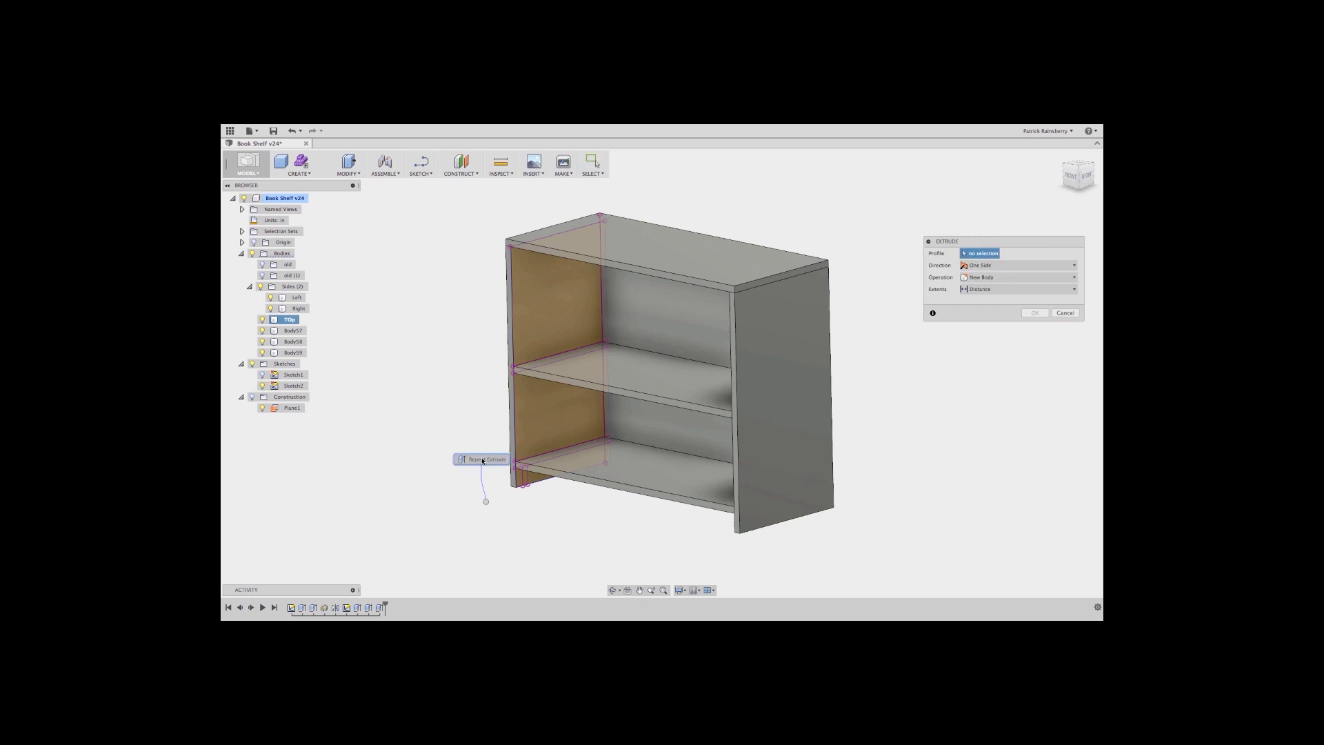
{"action": "left_click", "coordinate": [528, 480]}
{"action": "left_click_drag", "start_coordinate": [532, 475], "coordinate": [578, 485]}
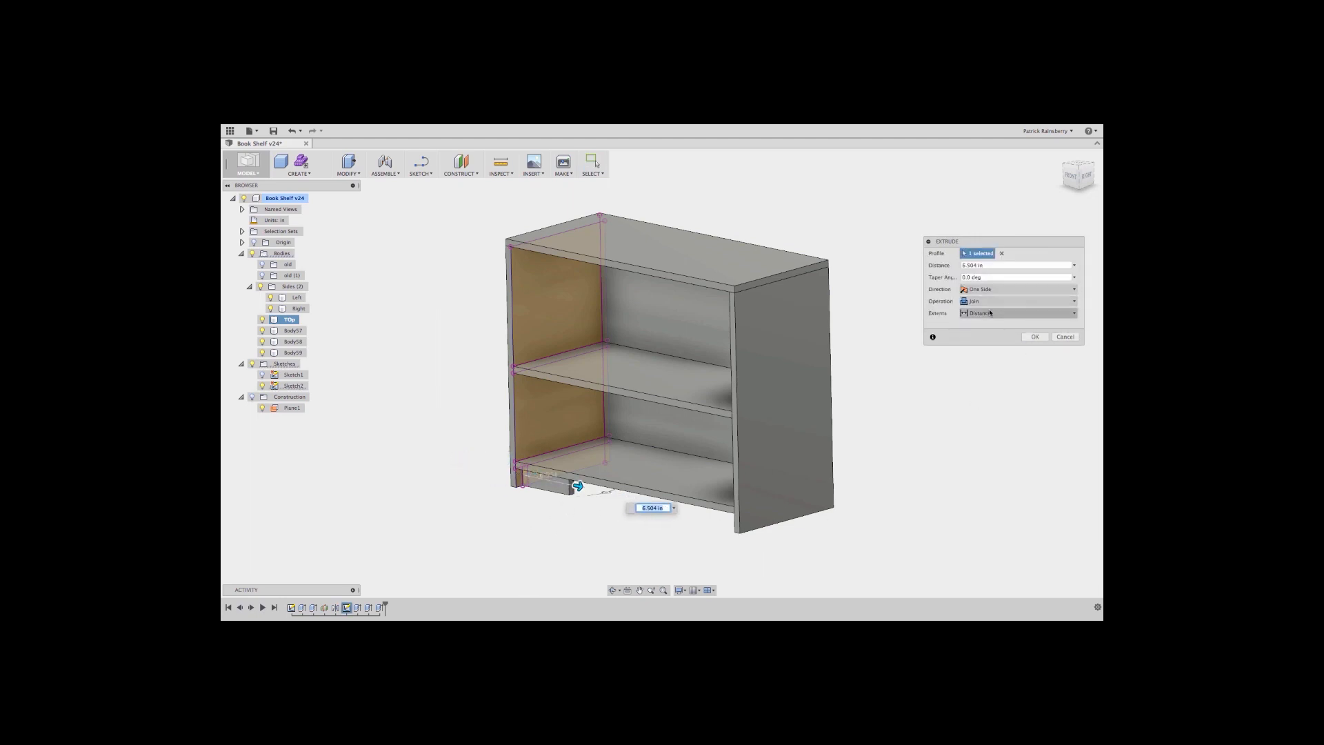
{"action": "left_click", "coordinate": [1017, 313]}
{"action": "left_click", "coordinate": [985, 333]}
{"action": "middle_click_drag", "start_coordinate": [893, 417], "coordinate": [975, 431], "text": "shift"}
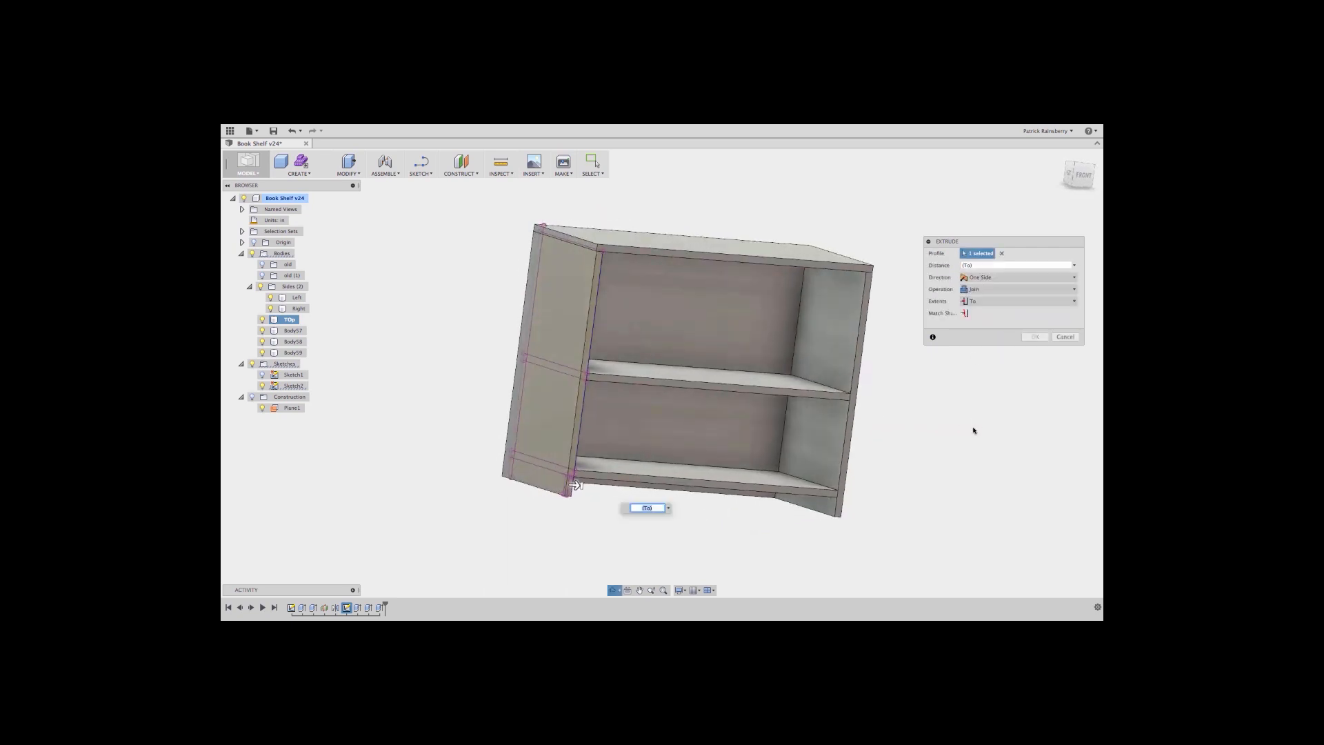
{"action": "left_click", "coordinate": [821, 442]}
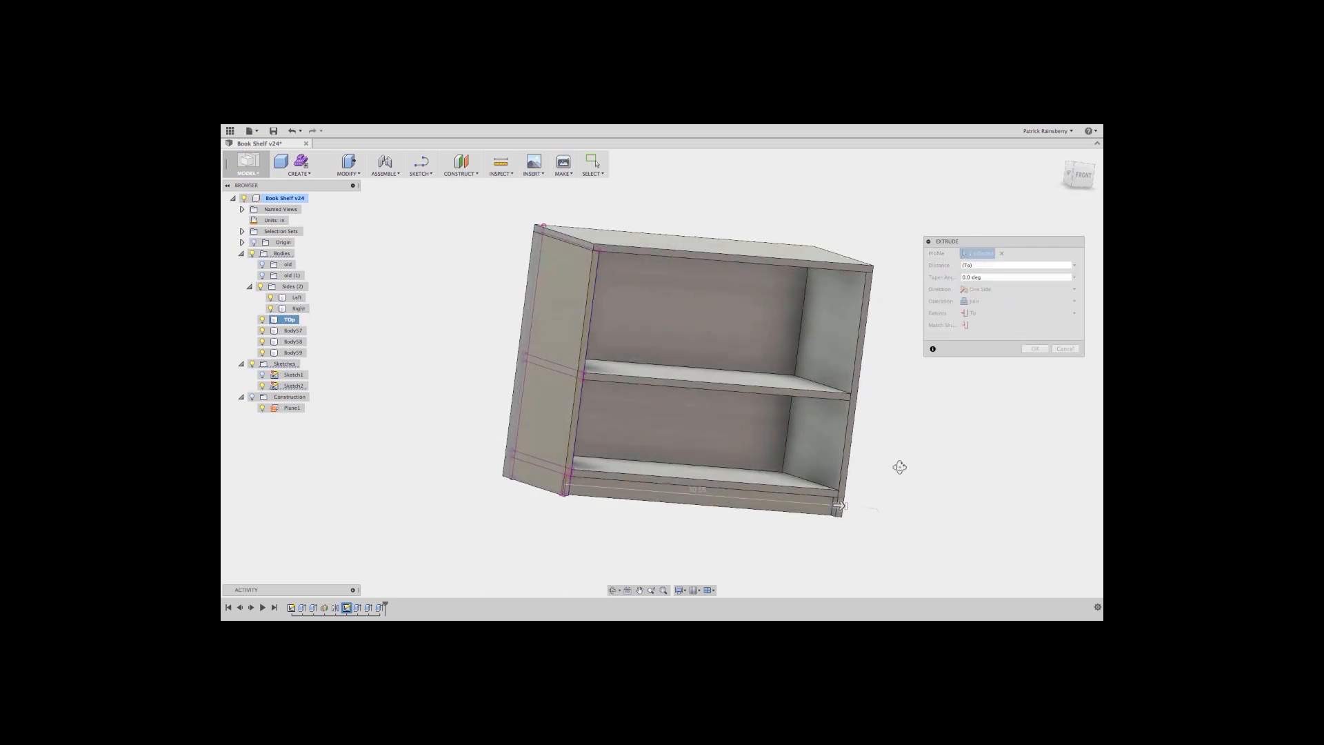
{"action": "middle_click_drag", "start_coordinate": [901, 464], "coordinate": [838, 475], "text": "shift"}
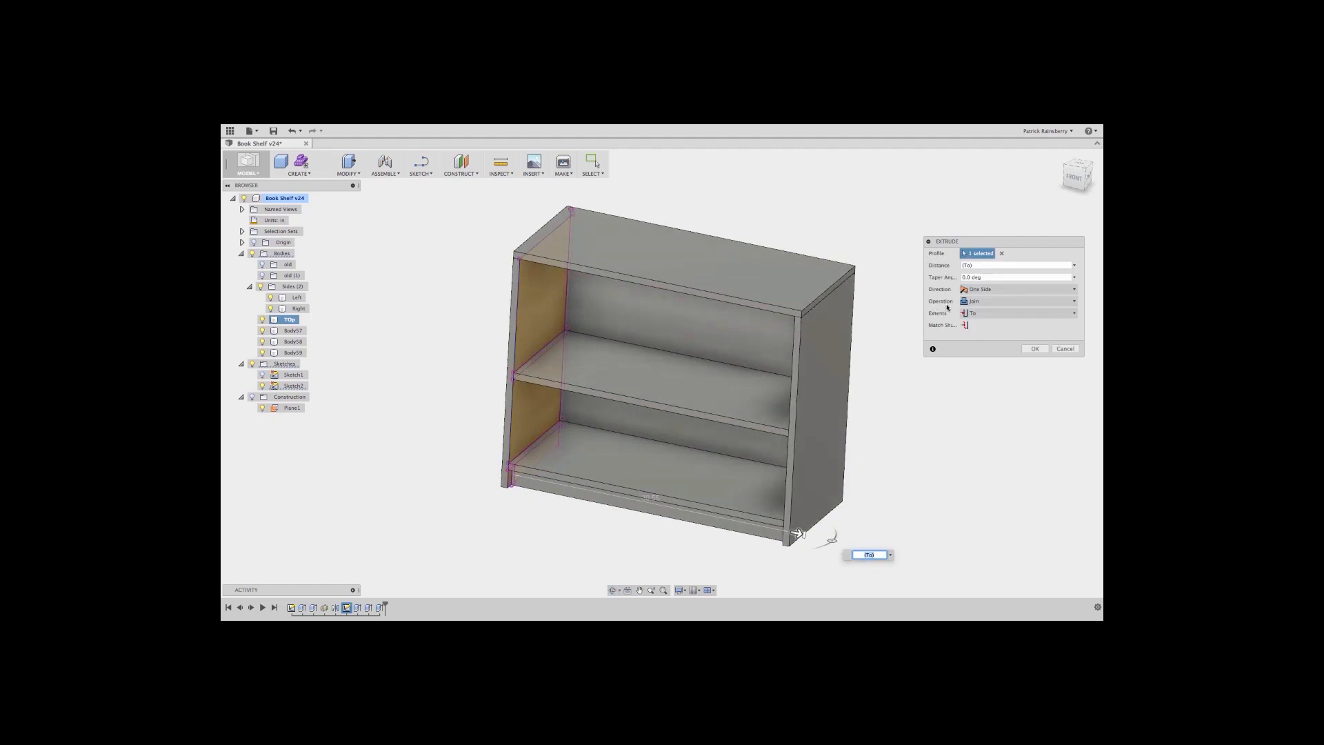
{"action": "left_click", "coordinate": [985, 301]}
{"action": "left_click", "coordinate": [983, 341]}
{"action": "left_click", "coordinate": [1035, 349]}
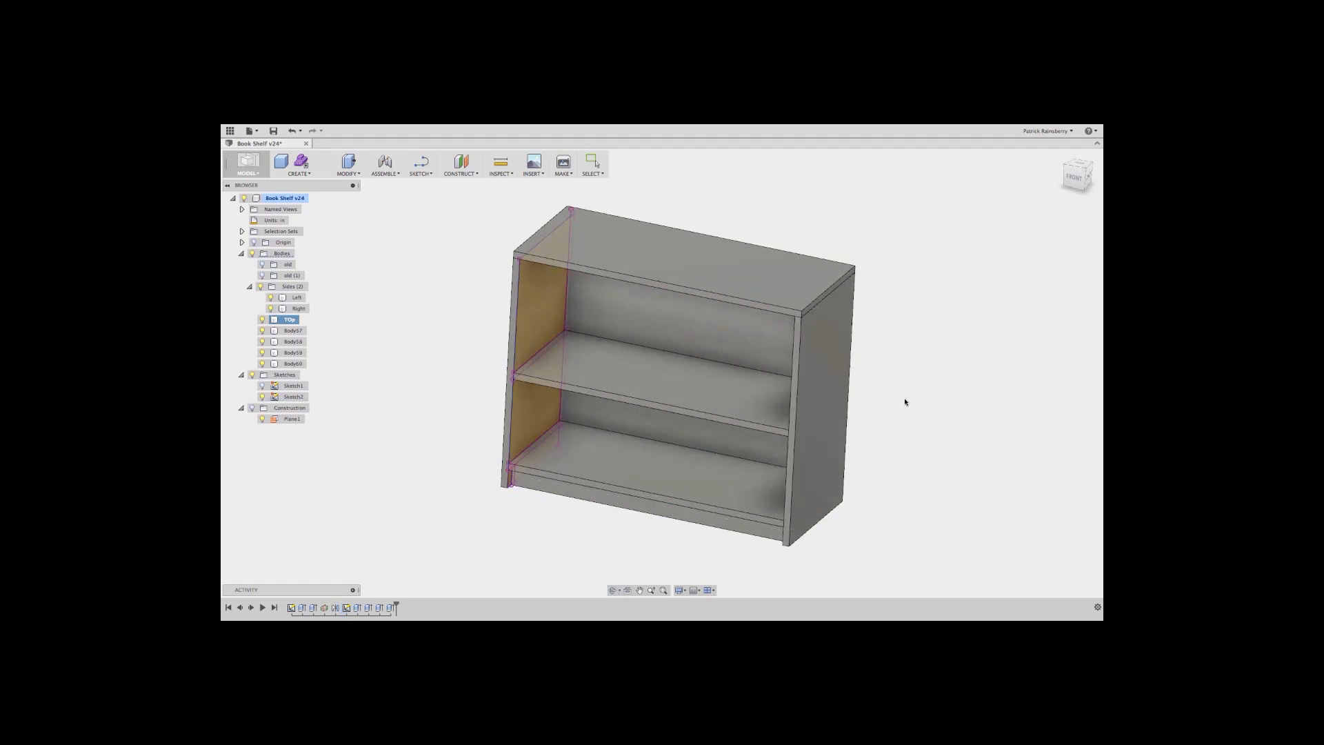
{"action": "middle_click_drag", "start_coordinate": [904, 399], "coordinate": [851, 403], "text": "shift"}
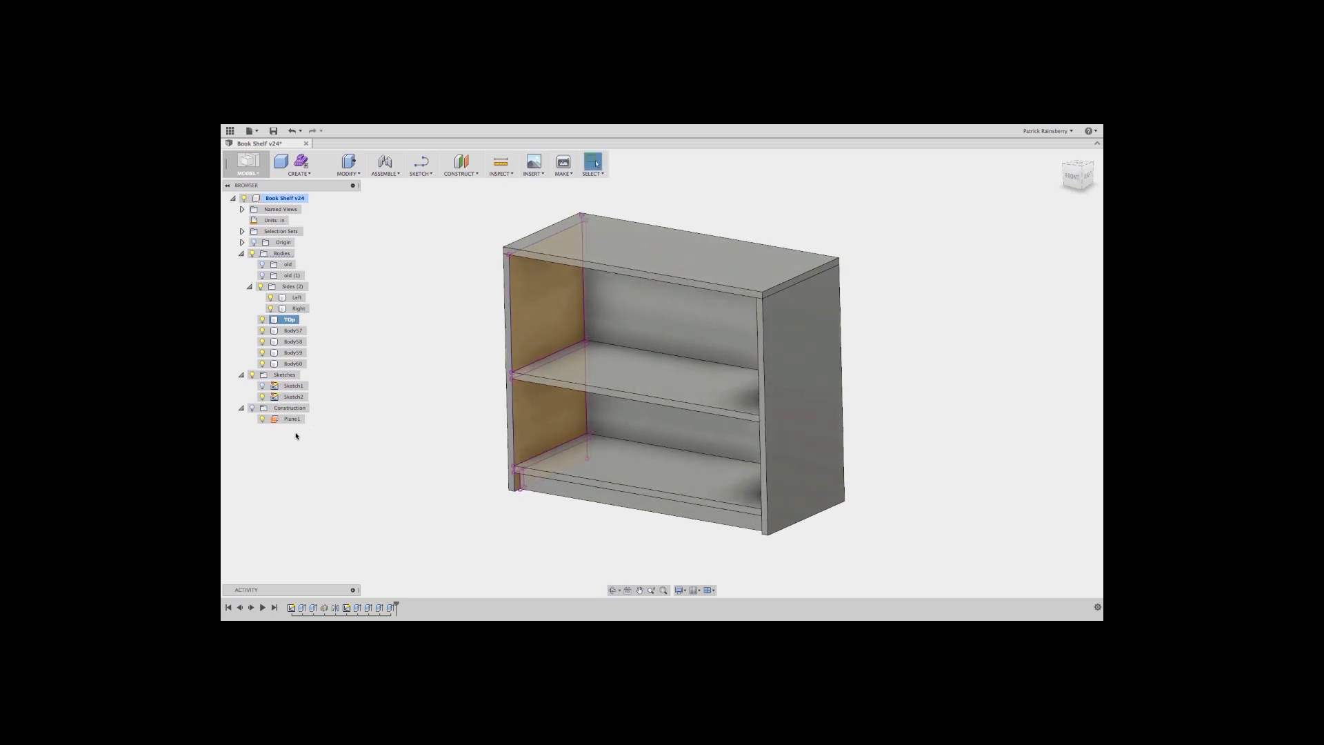
{"action": "left_click", "coordinate": [263, 397]}
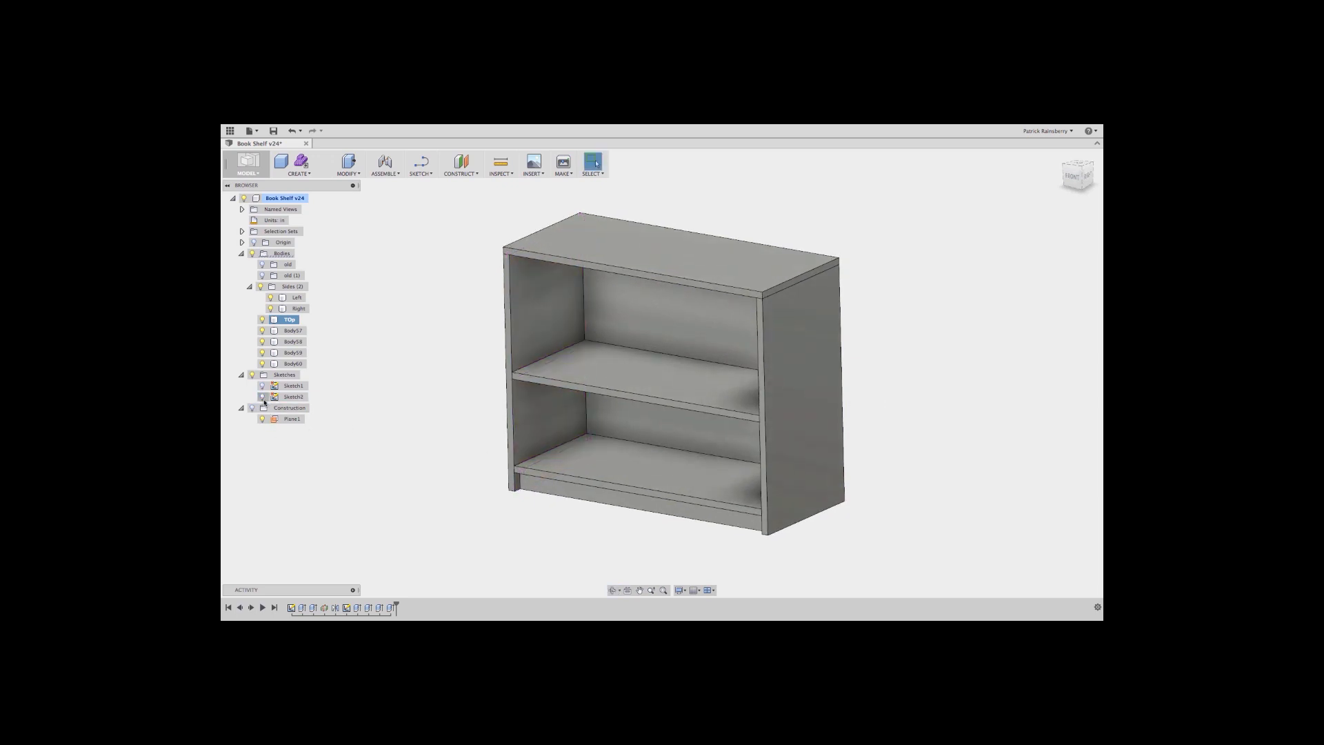
- Apply the Oak - Semigloss finished wood appearance to all the bookshelf bodies
{"action": "right_click", "coordinate": [408, 313]}
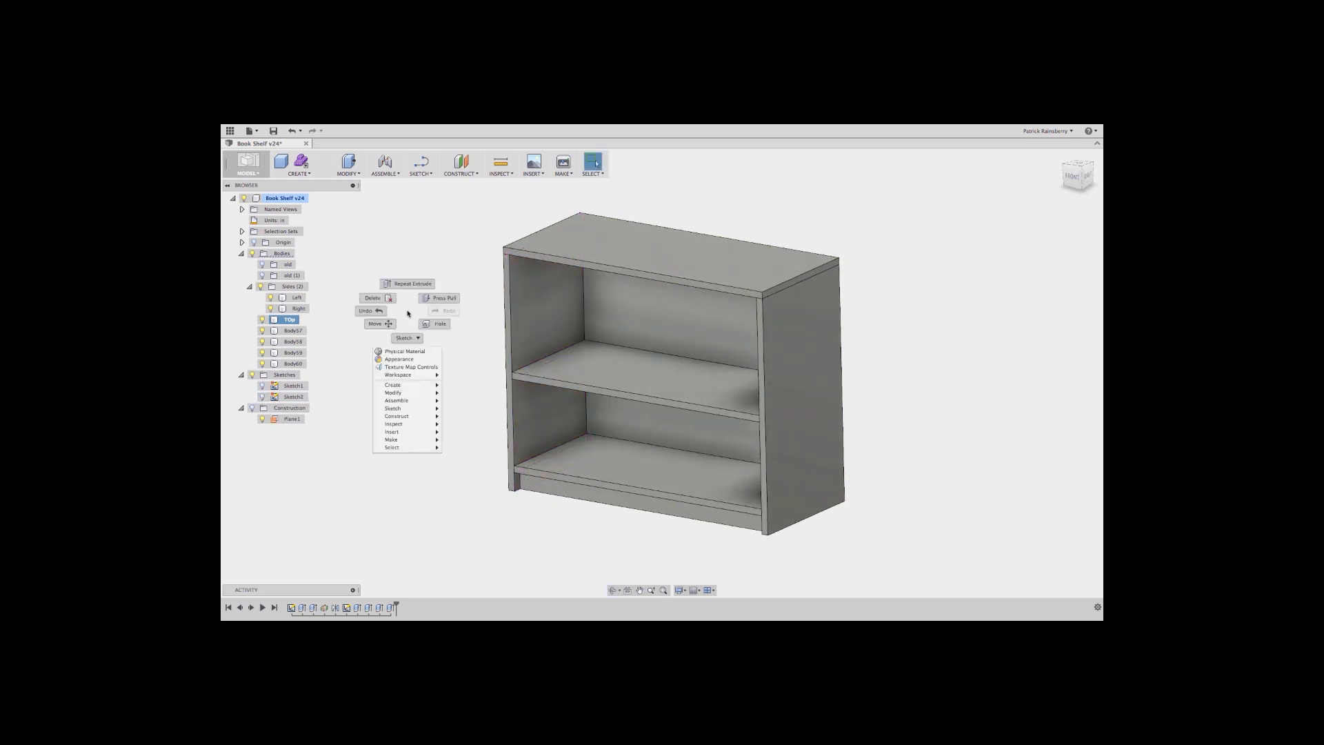
{"action": "left_click", "coordinate": [402, 359]}
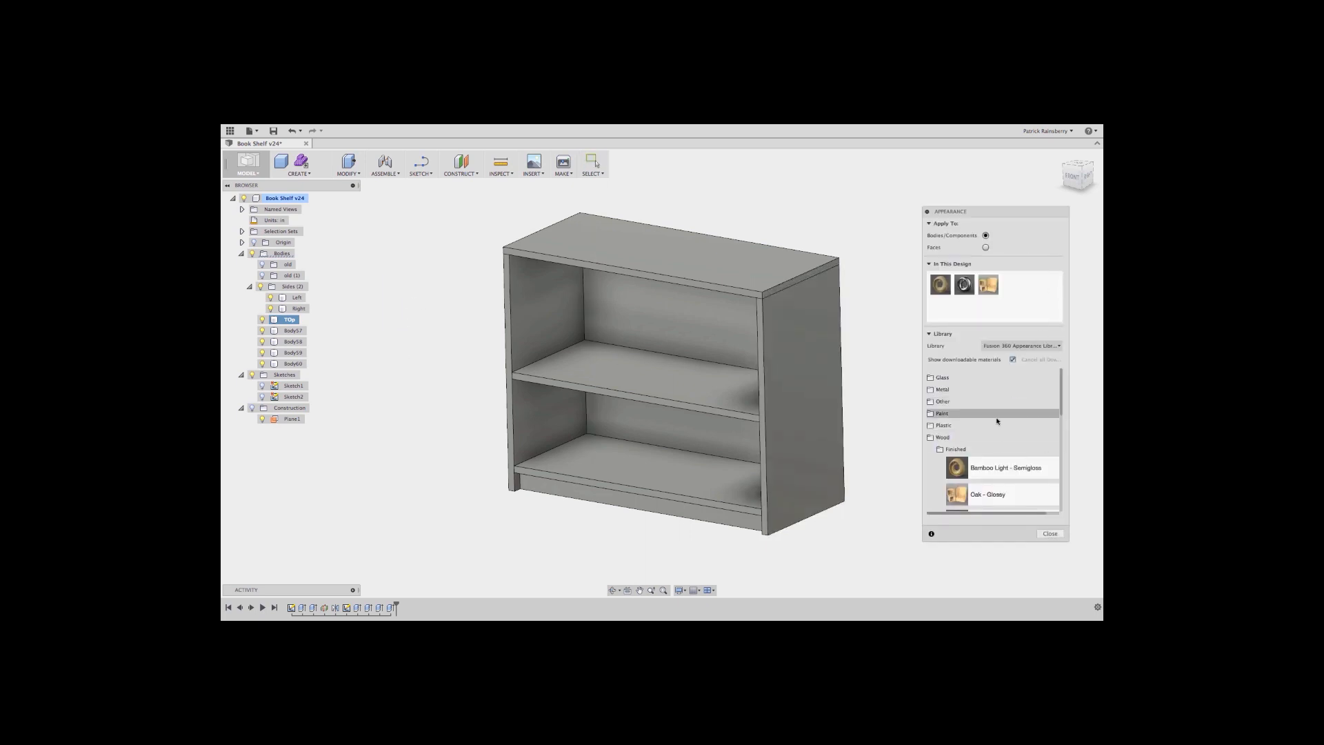
{"action": "left_click", "coordinate": [944, 450]}
{"action": "left_click", "coordinate": [944, 450]}
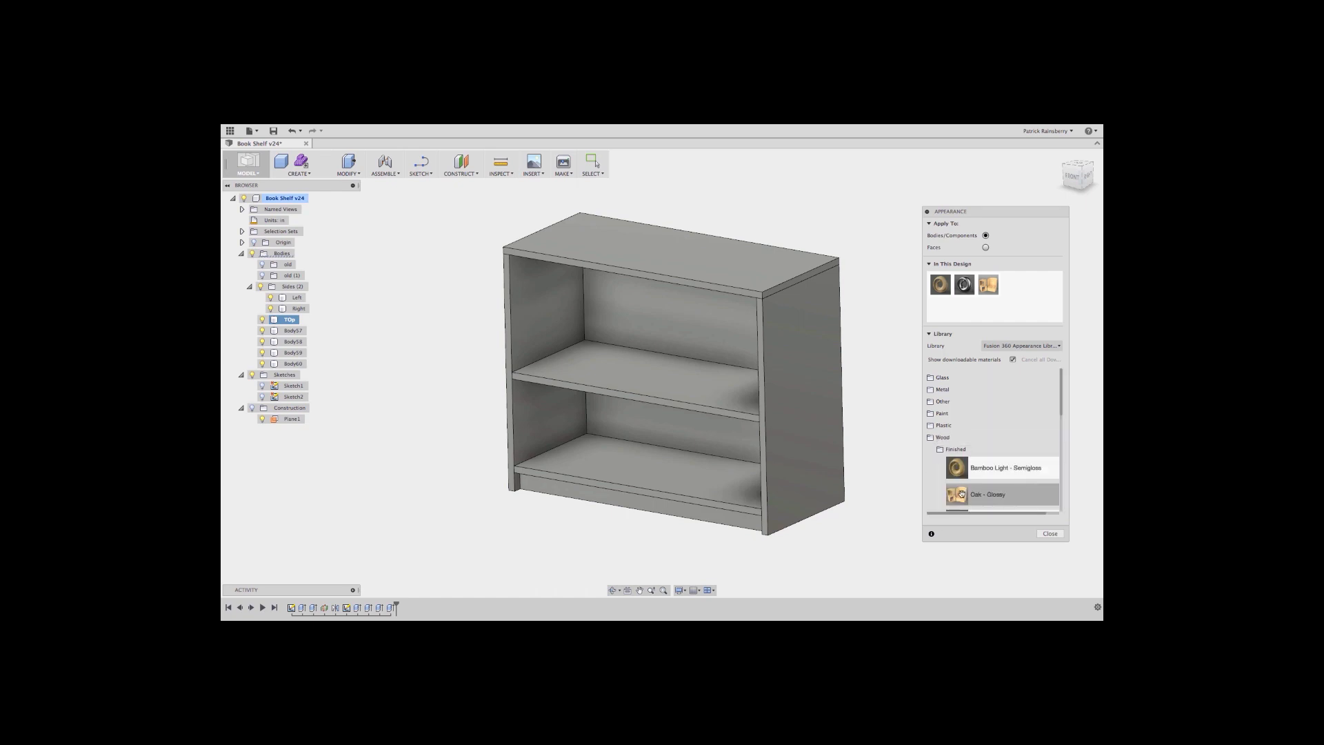
{"action": "scroll", "coordinate": [961, 494], "scroll_direction": "down", "scroll_amount": 1}
{"action": "scroll", "coordinate": [961, 494], "scroll_direction": "down", "scroll_amount": 1}
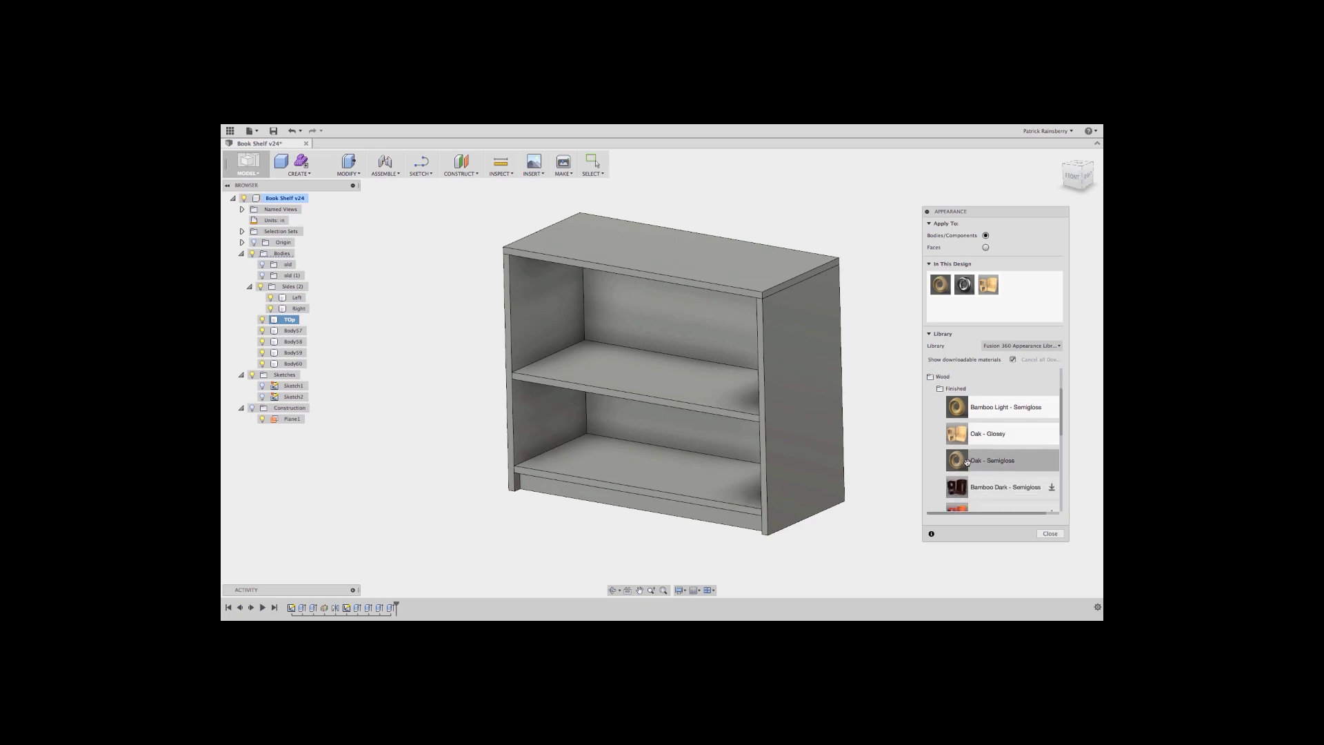
{"action": "left_click_drag", "start_coordinate": [963, 460], "coordinate": [738, 436]}
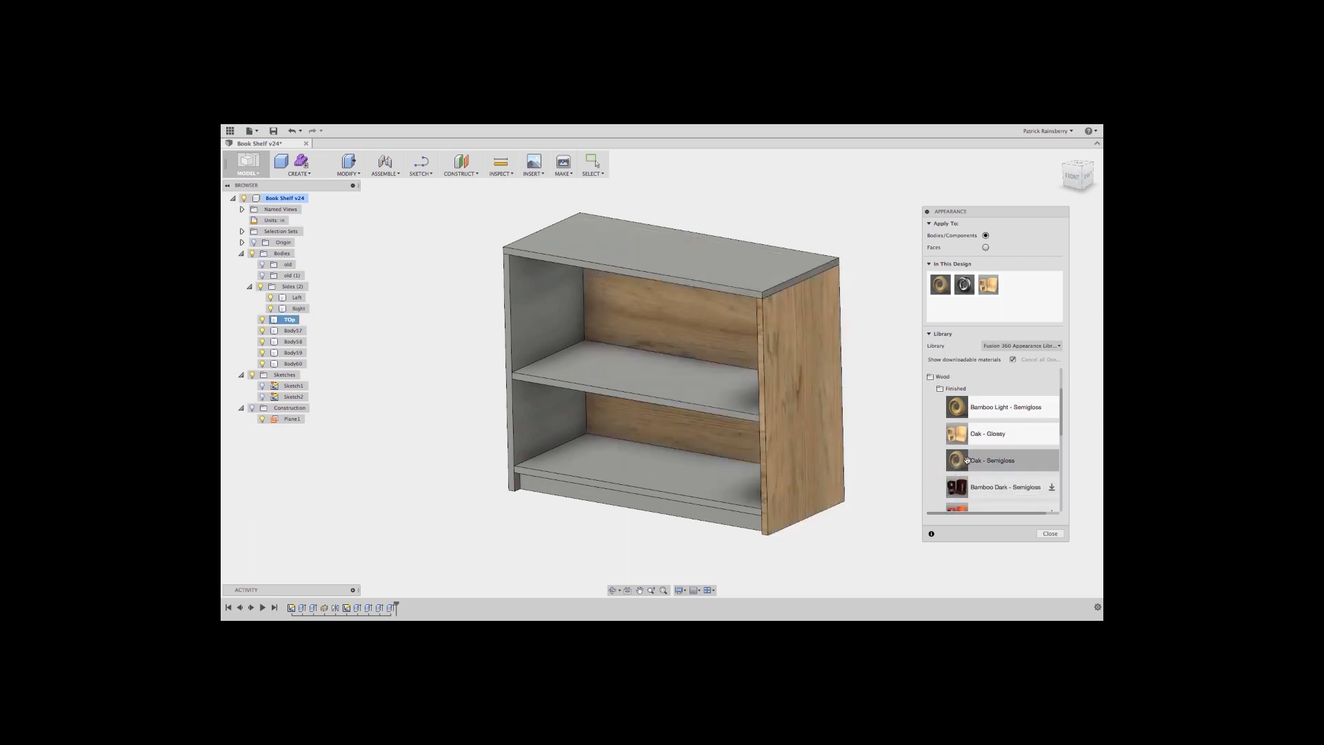
{"action": "left_click_drag", "start_coordinate": [963, 460], "coordinate": [726, 527]}
{"action": "left_click_drag", "start_coordinate": [959, 460], "coordinate": [746, 276]}
{"action": "left_click_drag", "start_coordinate": [965, 459], "coordinate": [624, 353]}
{"action": "left_click_drag", "start_coordinate": [956, 457], "coordinate": [562, 343]}
{"action": "left_click_drag", "start_coordinate": [820, 515], "coordinate": [822, 515]}
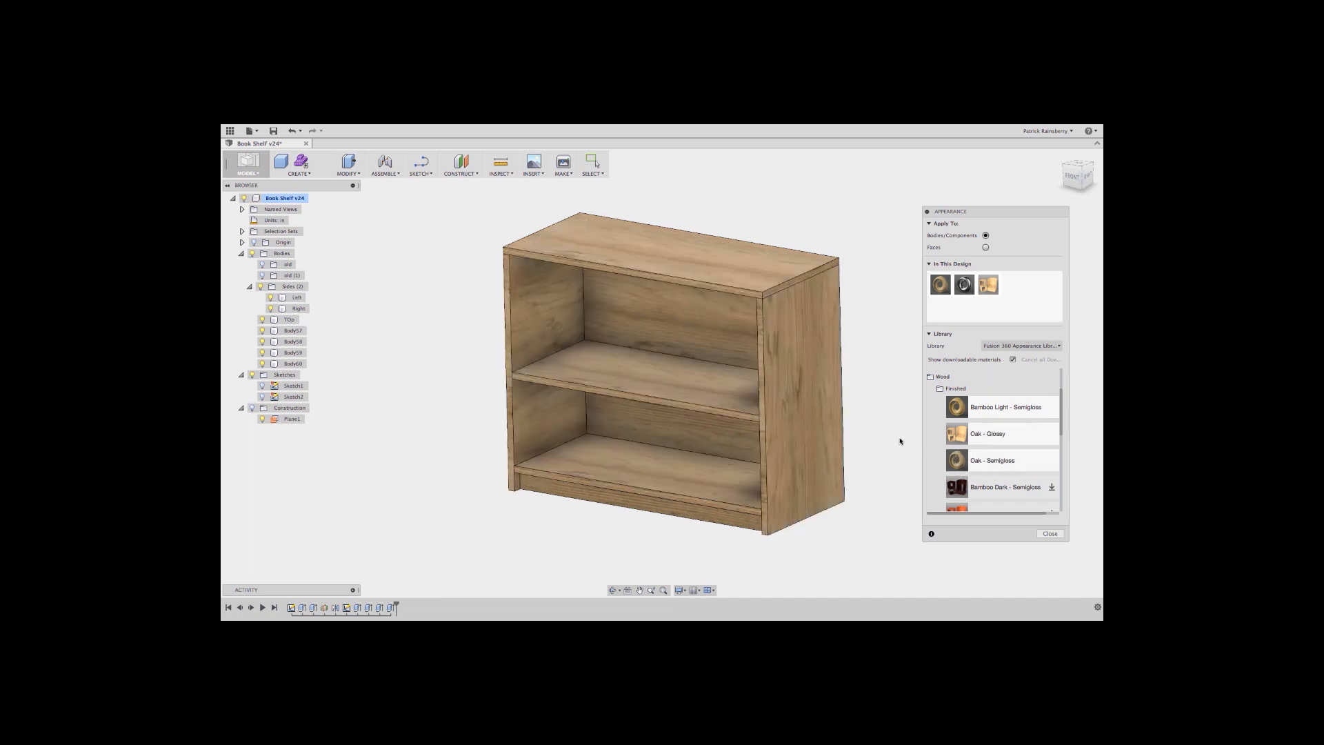
{"action": "left_click", "coordinate": [1048, 534]}
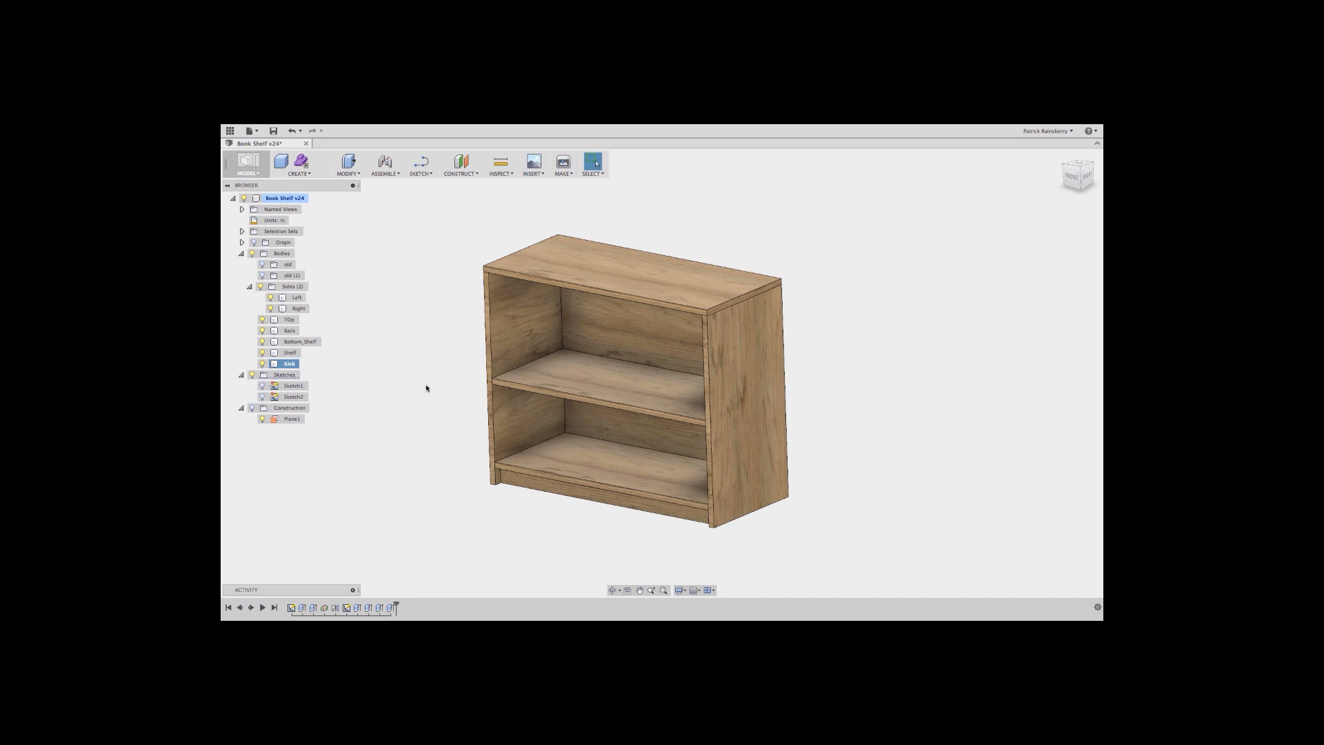
- Hide the shelf, bottom shelf, back, top, right and left bodies so only the kick board remains shown
{"action": "left_click", "coordinate": [262, 352]}
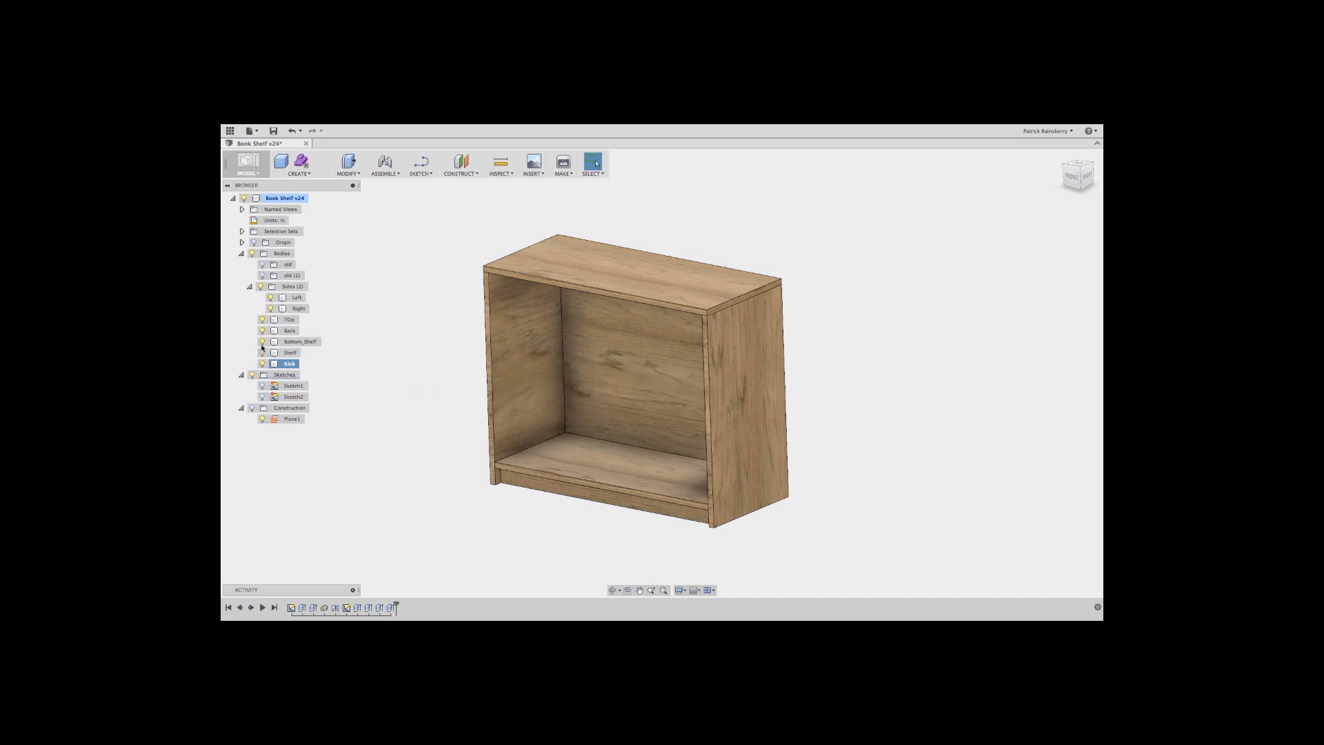
{"action": "left_click", "coordinate": [261, 342]}
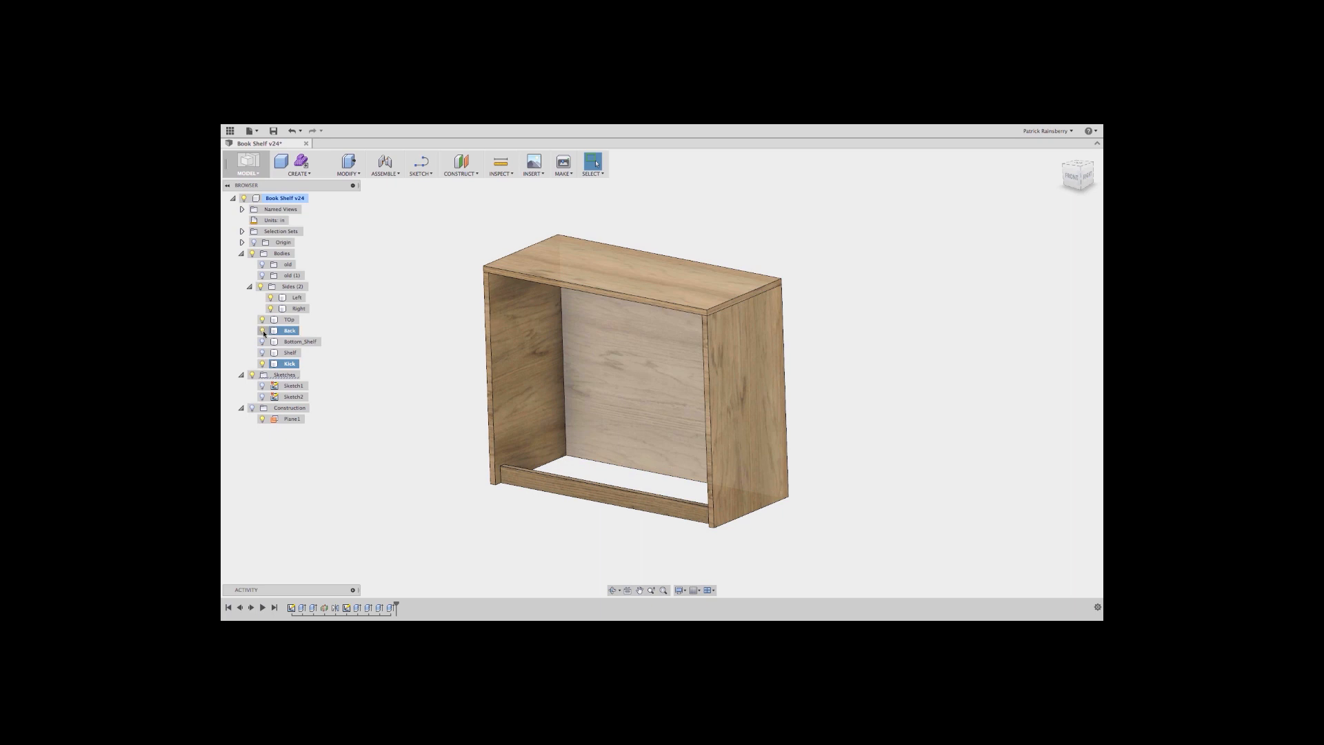
{"action": "left_click", "coordinate": [262, 331]}
{"action": "left_click", "coordinate": [262, 319]}
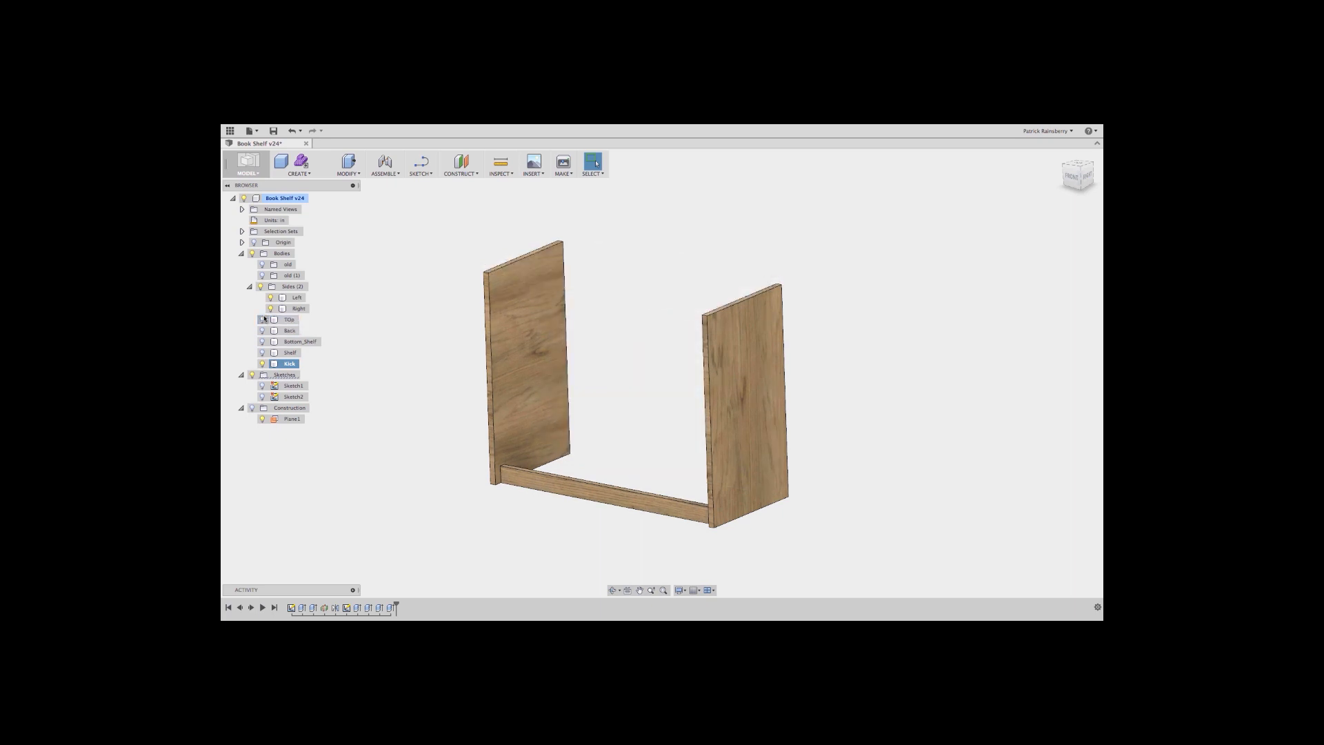
{"action": "left_click", "coordinate": [270, 308]}
{"action": "left_click", "coordinate": [270, 298]}
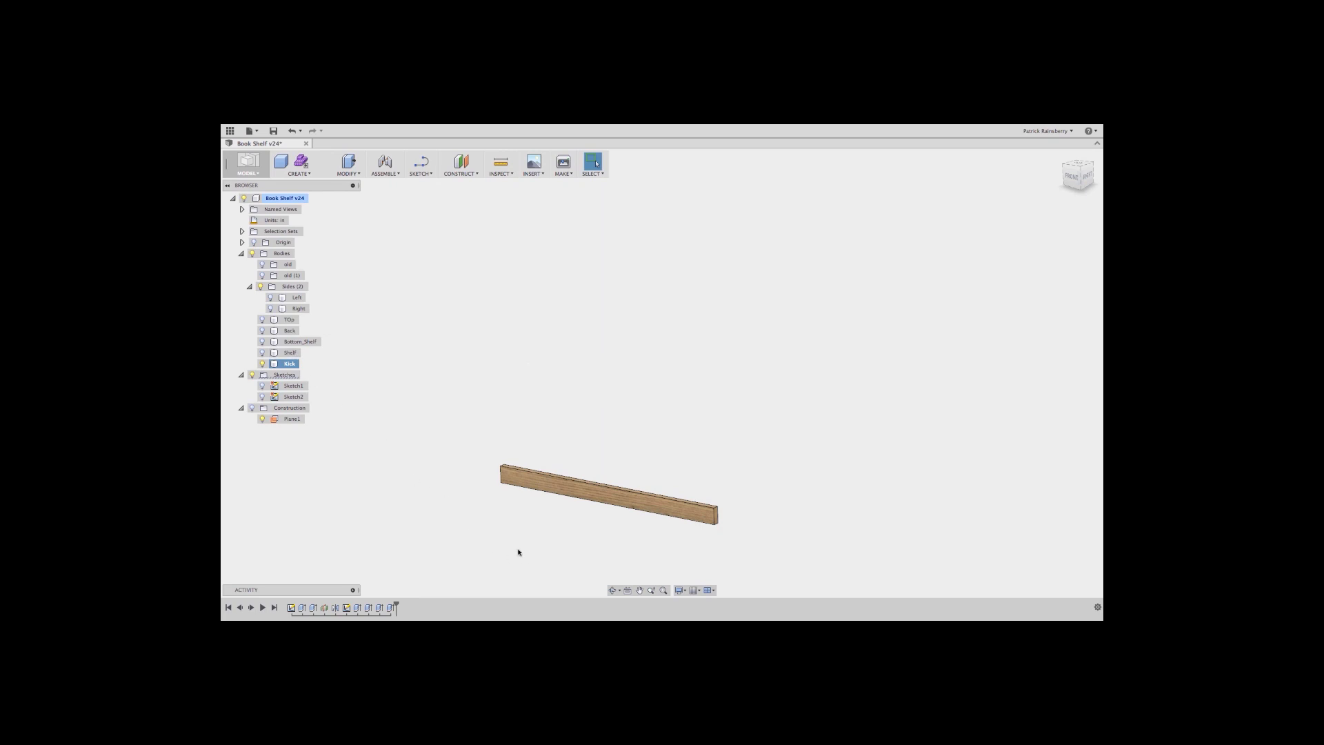
- Sketch two rectangles on the kick board's front face: one about 1.18 in wide outside its left end, the other above its top edge
{"action": "left_click", "coordinate": [426, 174]}
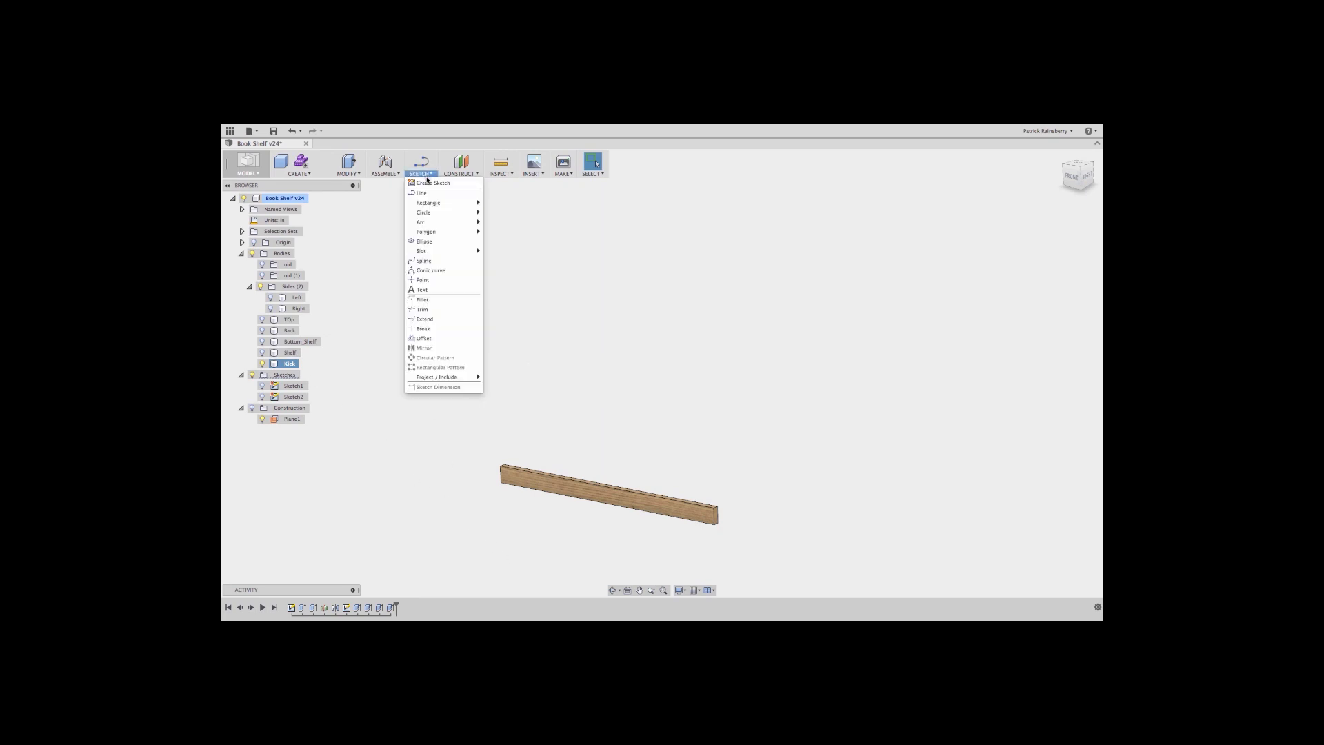
{"action": "left_click", "coordinate": [423, 184]}
{"action": "left_click", "coordinate": [597, 497]}
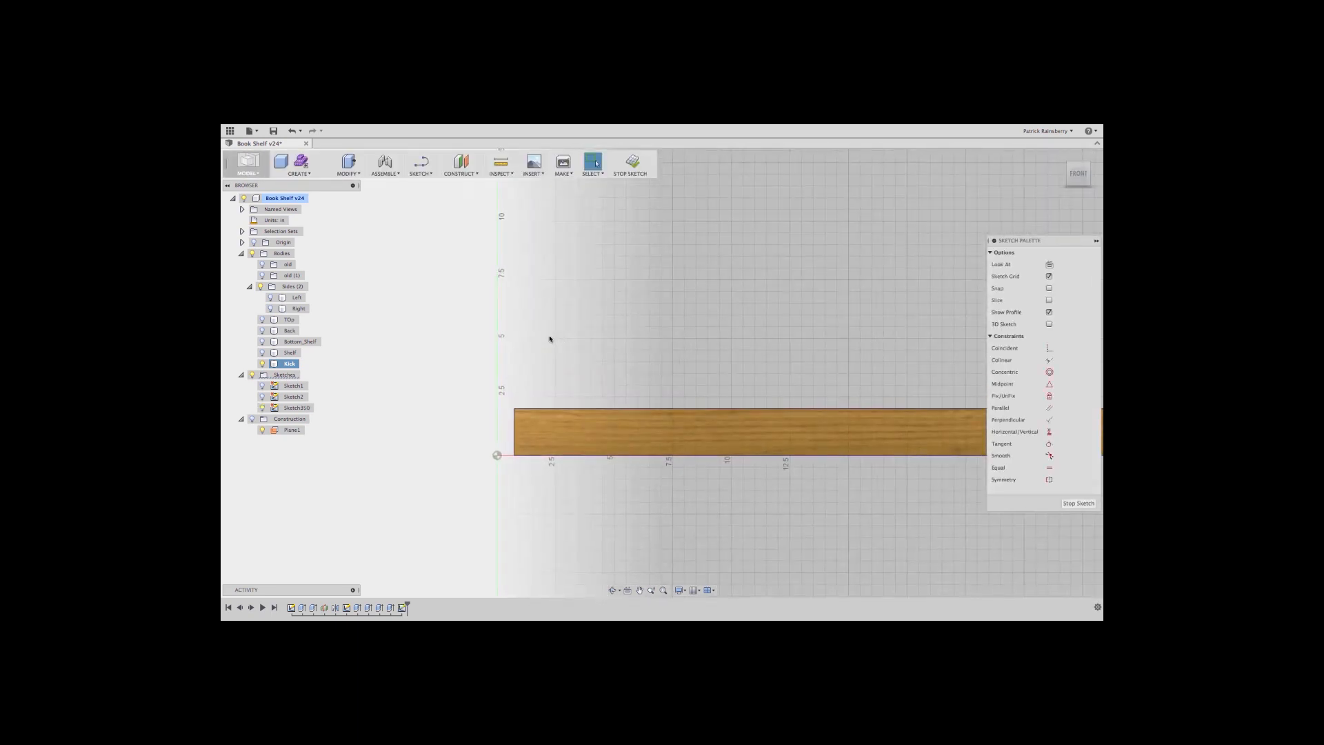
{"action": "left_click", "coordinate": [421, 173]}
{"action": "mouse_move", "coordinate": [439, 203]}
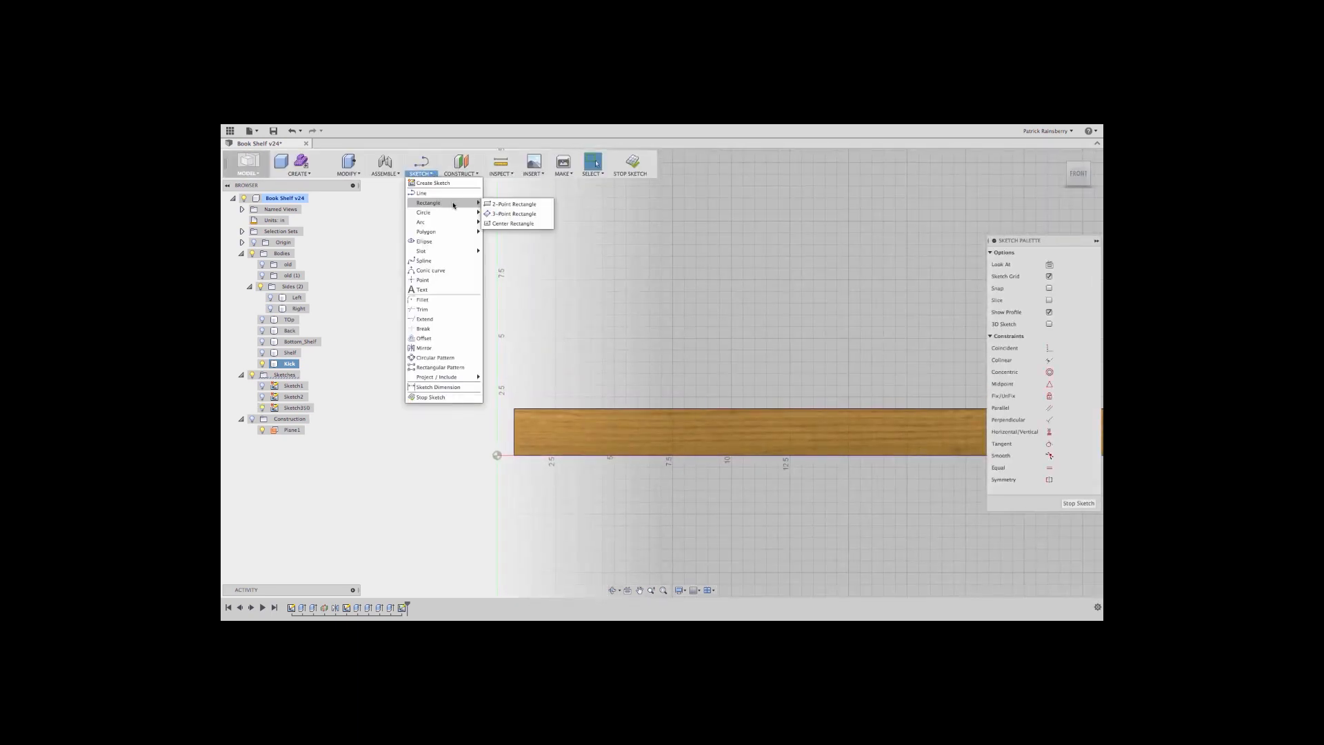
{"action": "left_click", "coordinate": [507, 204]}
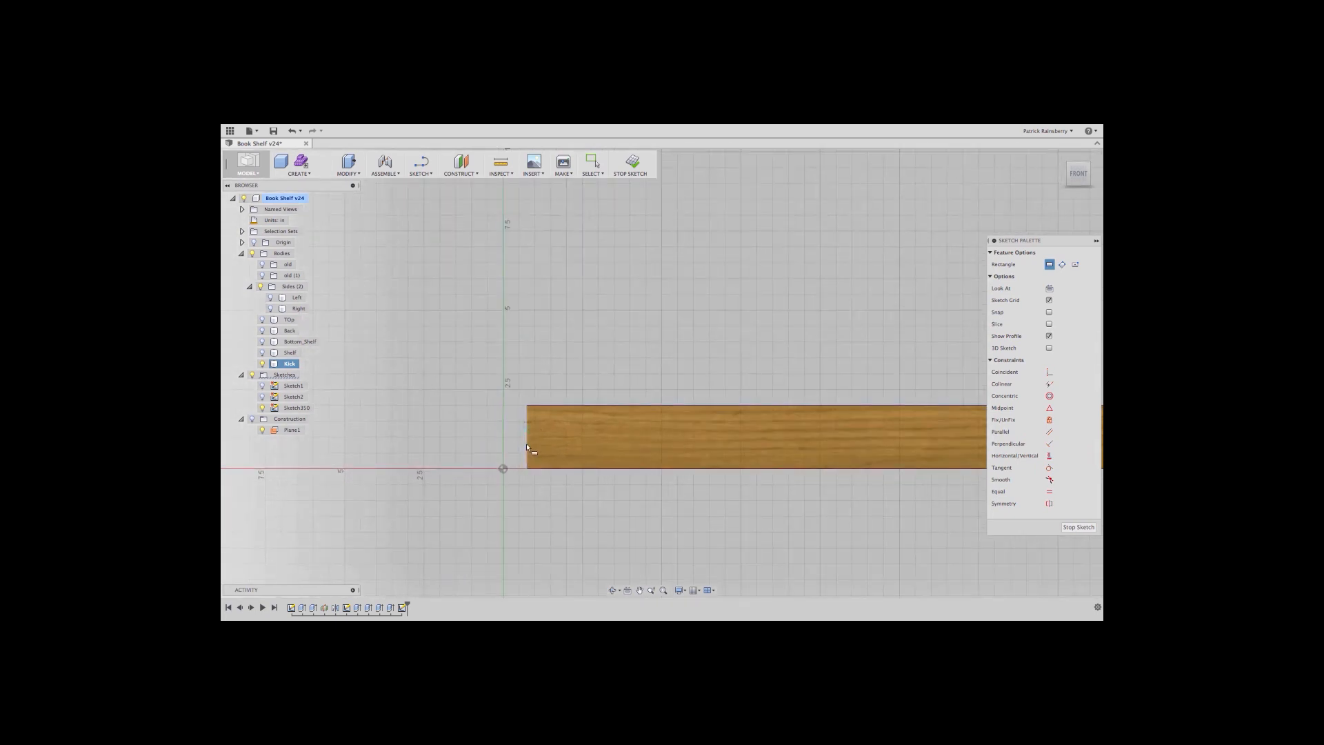
{"action": "left_click", "coordinate": [527, 422]}
{"action": "left_click", "coordinate": [489, 452]}
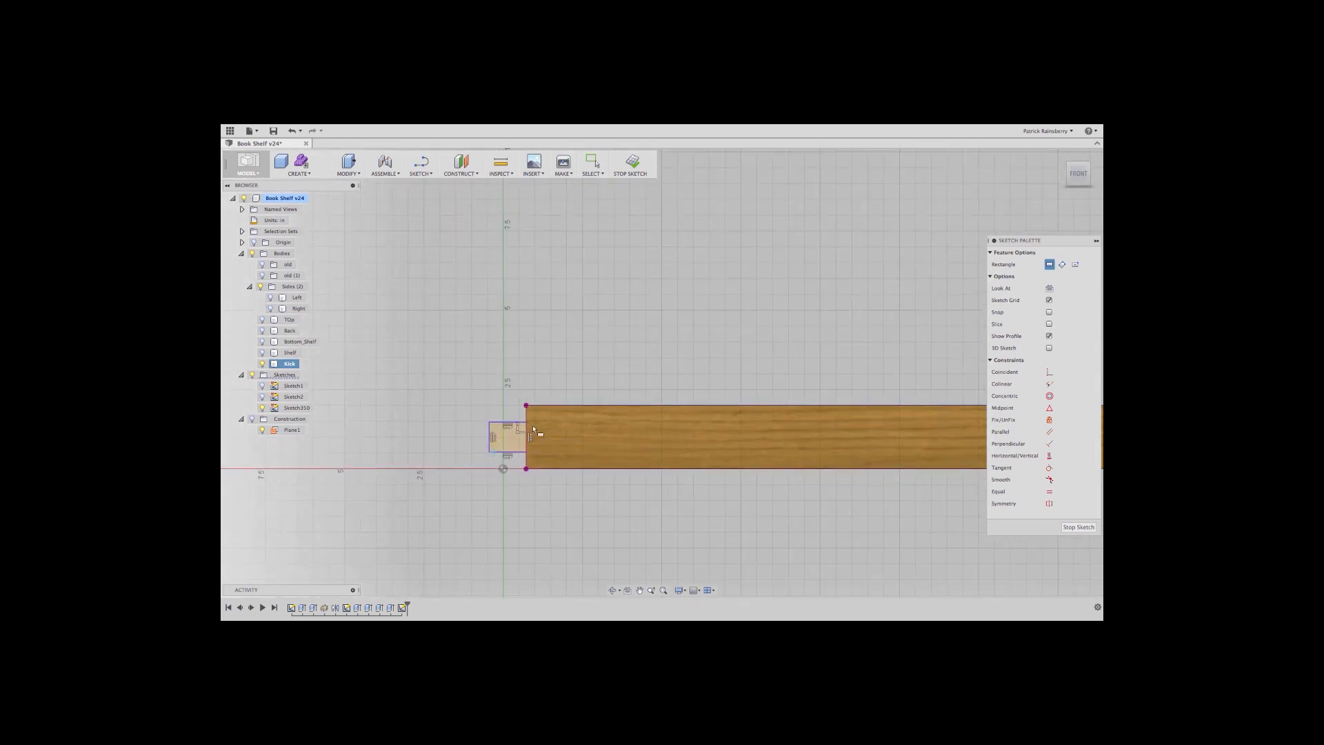
{"action": "left_click", "coordinate": [678, 405]}
{"action": "left_click", "coordinate": [847, 374]}
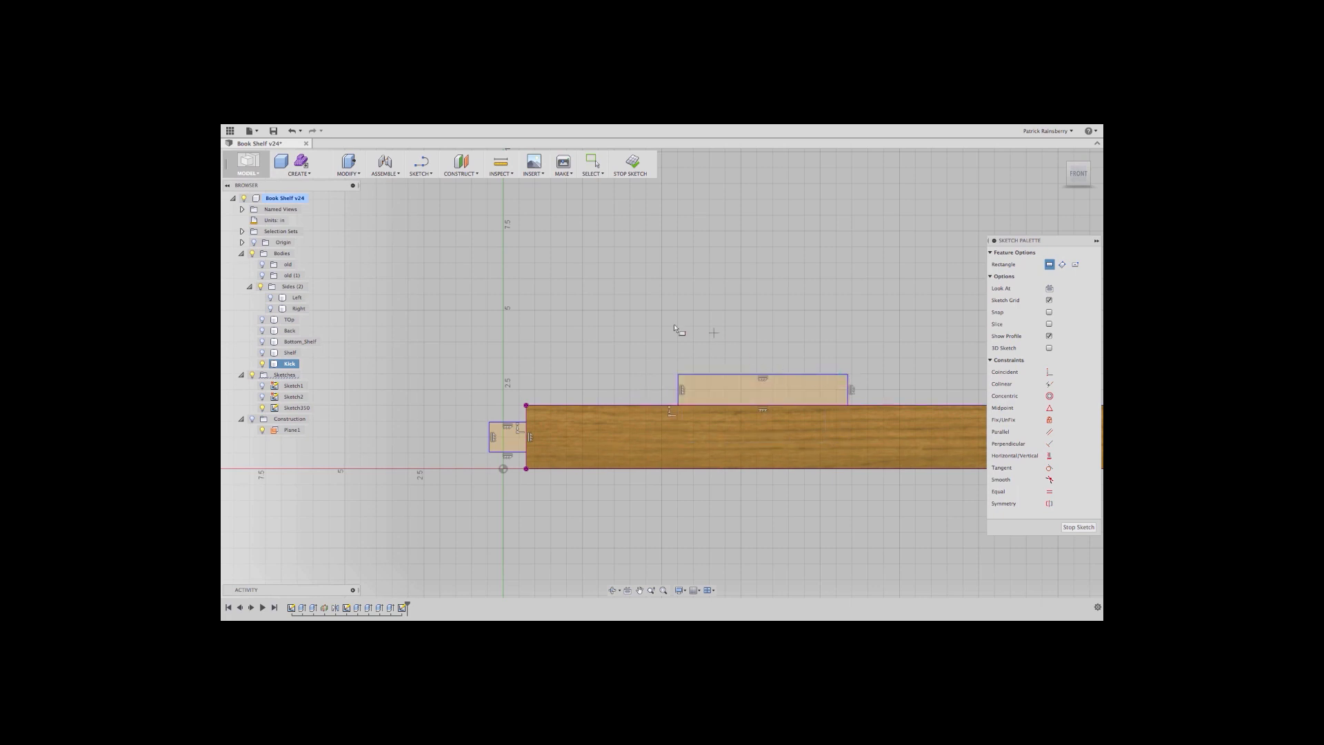
- Dimension the width of the rectangle at the kick board's left end with the 0.725 in thickness parameter
{"action": "left_click", "coordinate": [423, 174]}
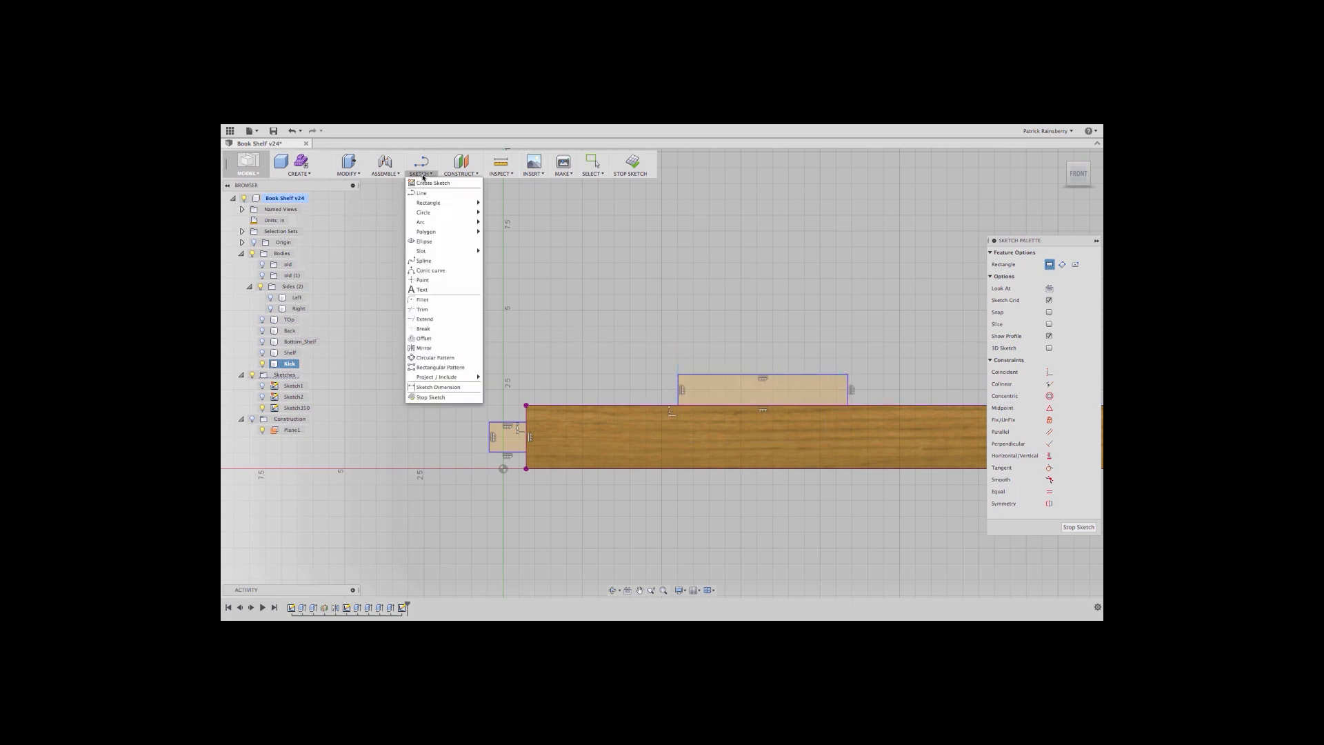
{"action": "left_click", "coordinate": [437, 387]}
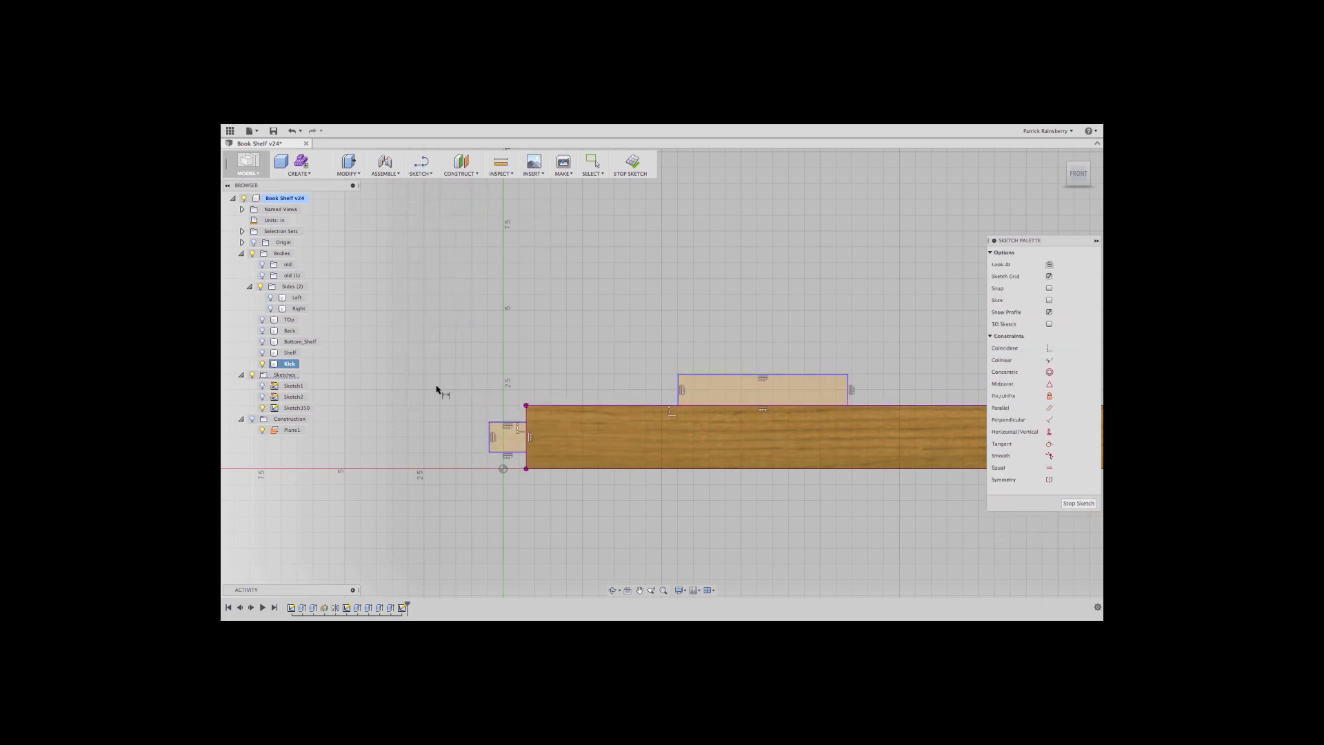
{"action": "left_click", "coordinate": [506, 424]}
{"action": "left_click", "coordinate": [444, 369]}
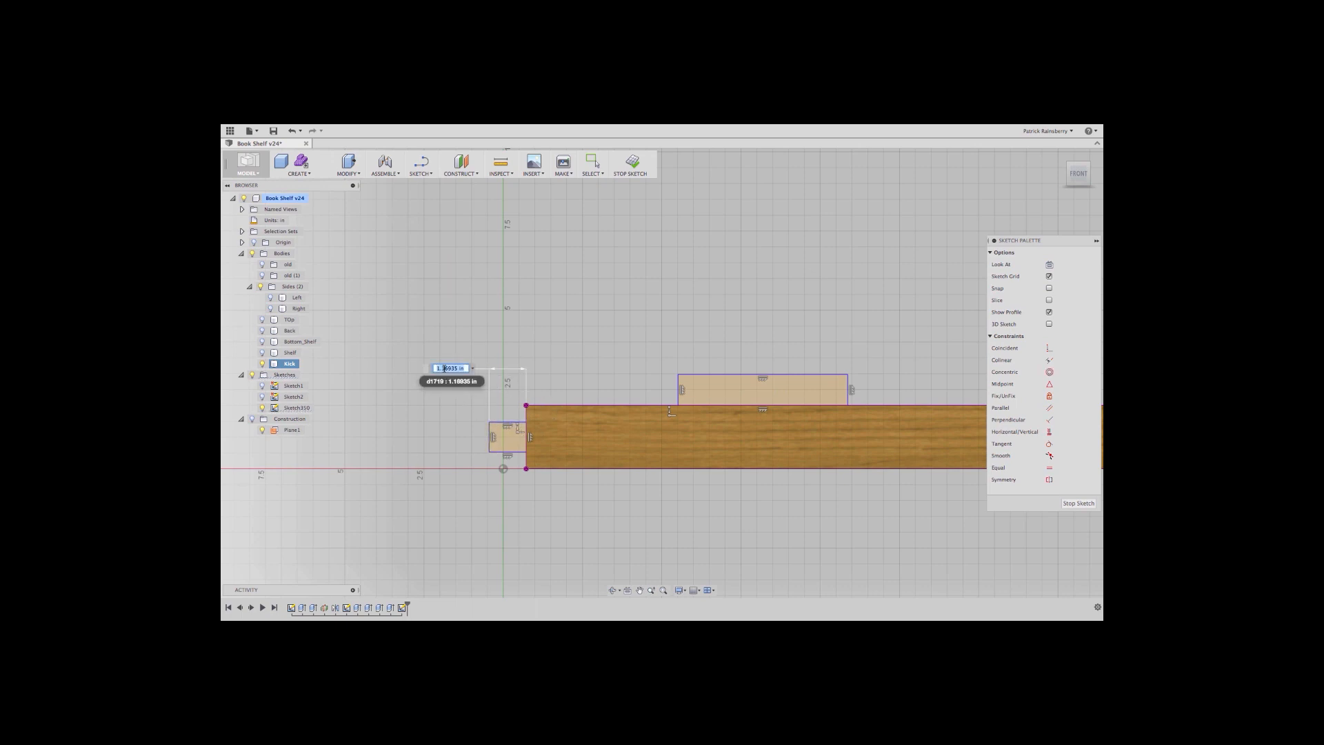
{"action": "type", "text": "p"}
{"action": "key", "text": "Return"}
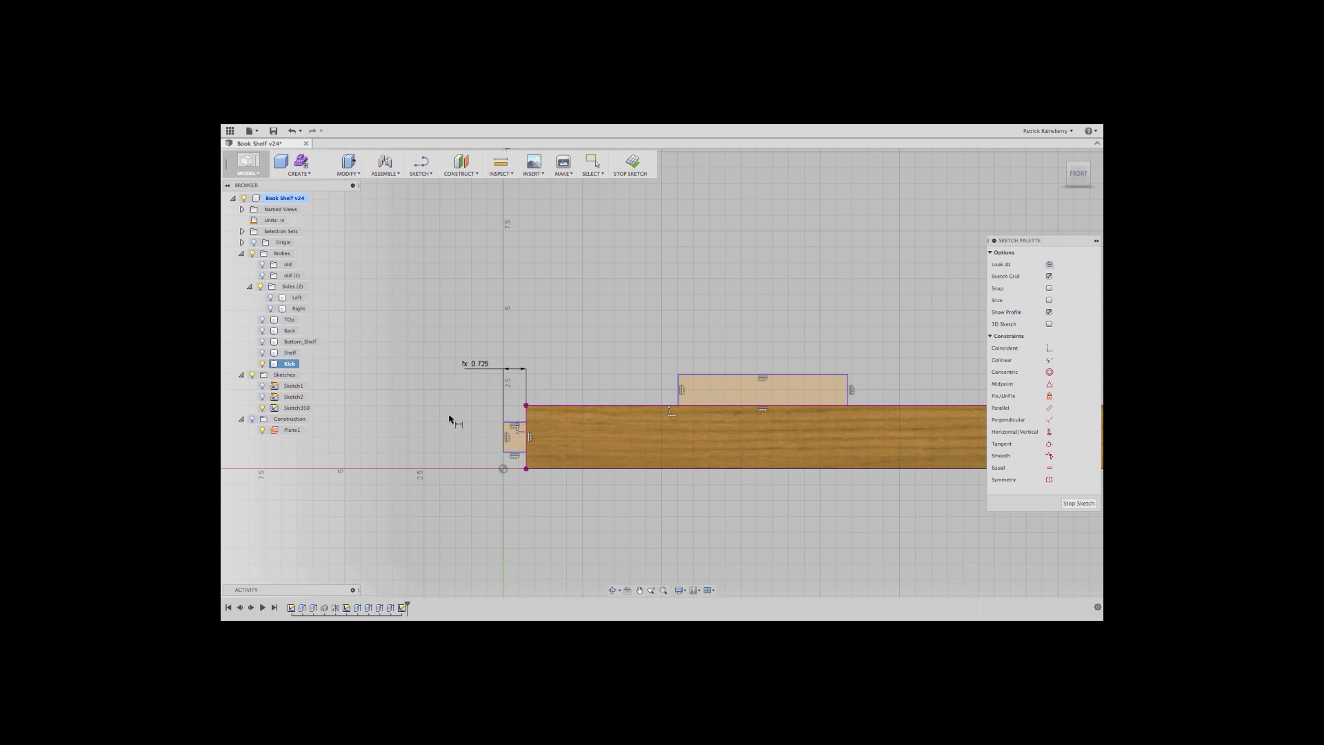
- Dimension the gap between the kick board's top edge and the end rectangle's top edge as Kick / 3
{"action": "left_click", "coordinate": [532, 406]}
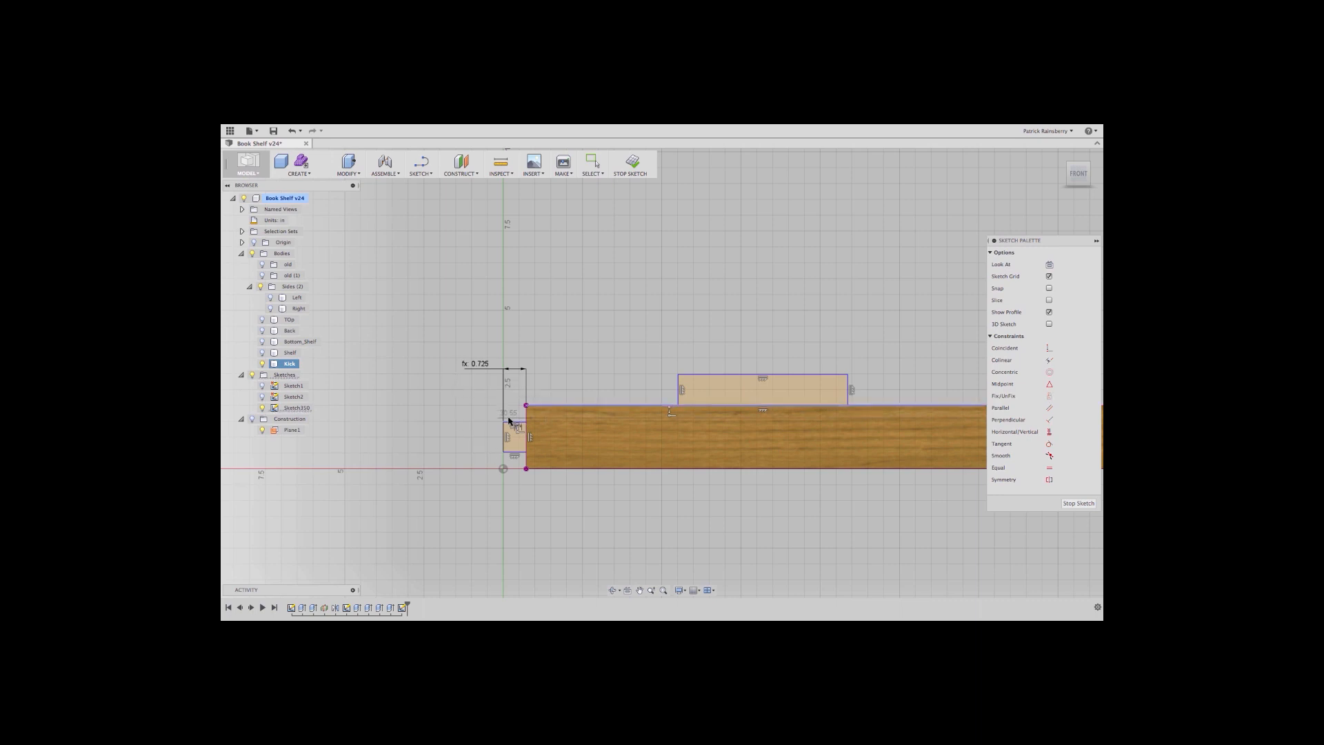
{"action": "left_click", "coordinate": [510, 424]}
{"action": "left_click", "coordinate": [419, 367]}
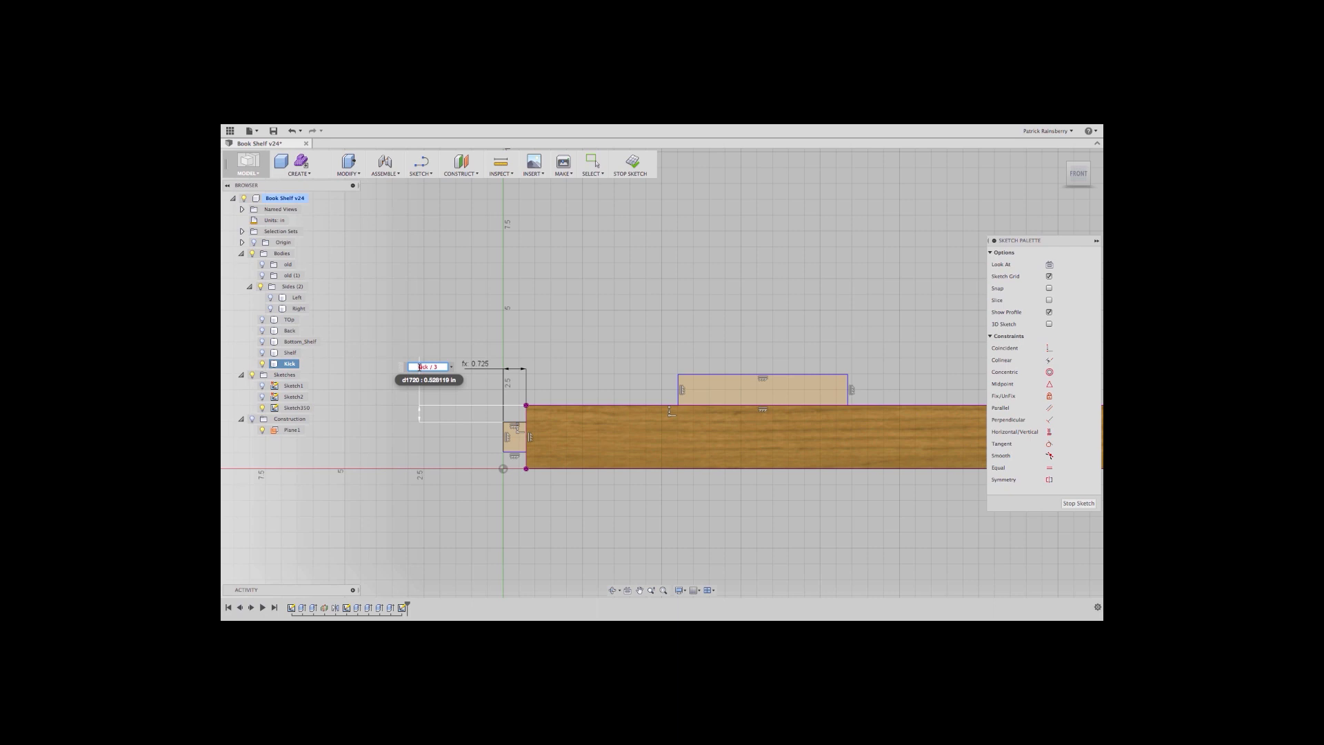
{"action": "key", "text": "Return"}
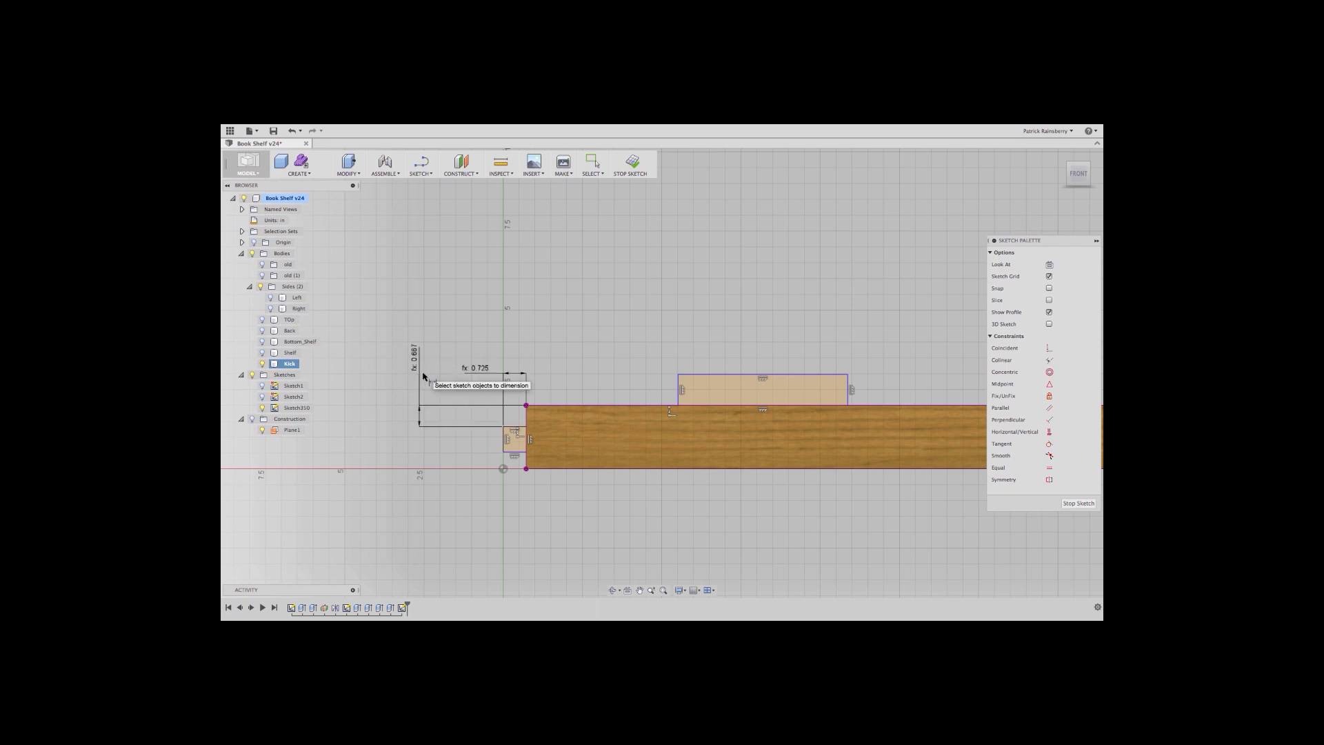
- Dimension the height of the rectangle at the kick board's left end as Kick / 3
{"action": "left_click", "coordinate": [503, 440]}
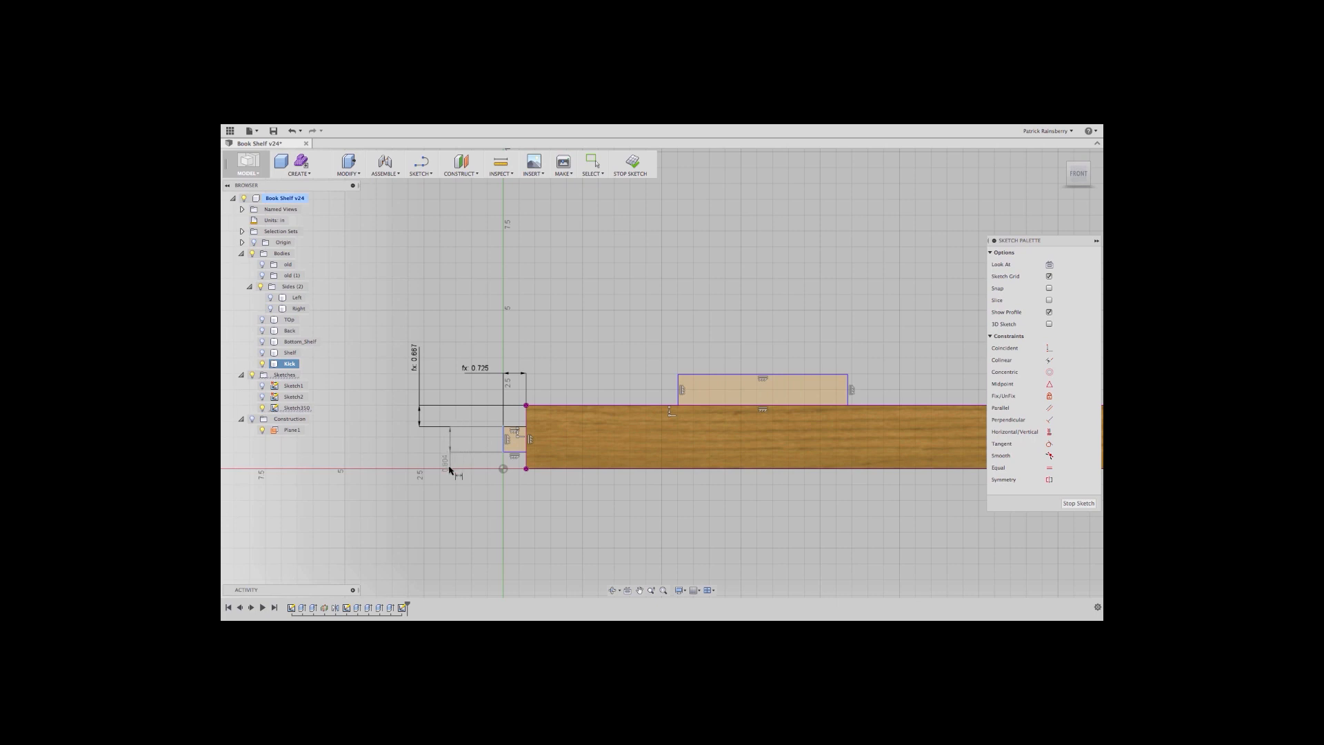
{"action": "left_click", "coordinate": [444, 493]}
{"action": "type", "text": "Kick / 3"}
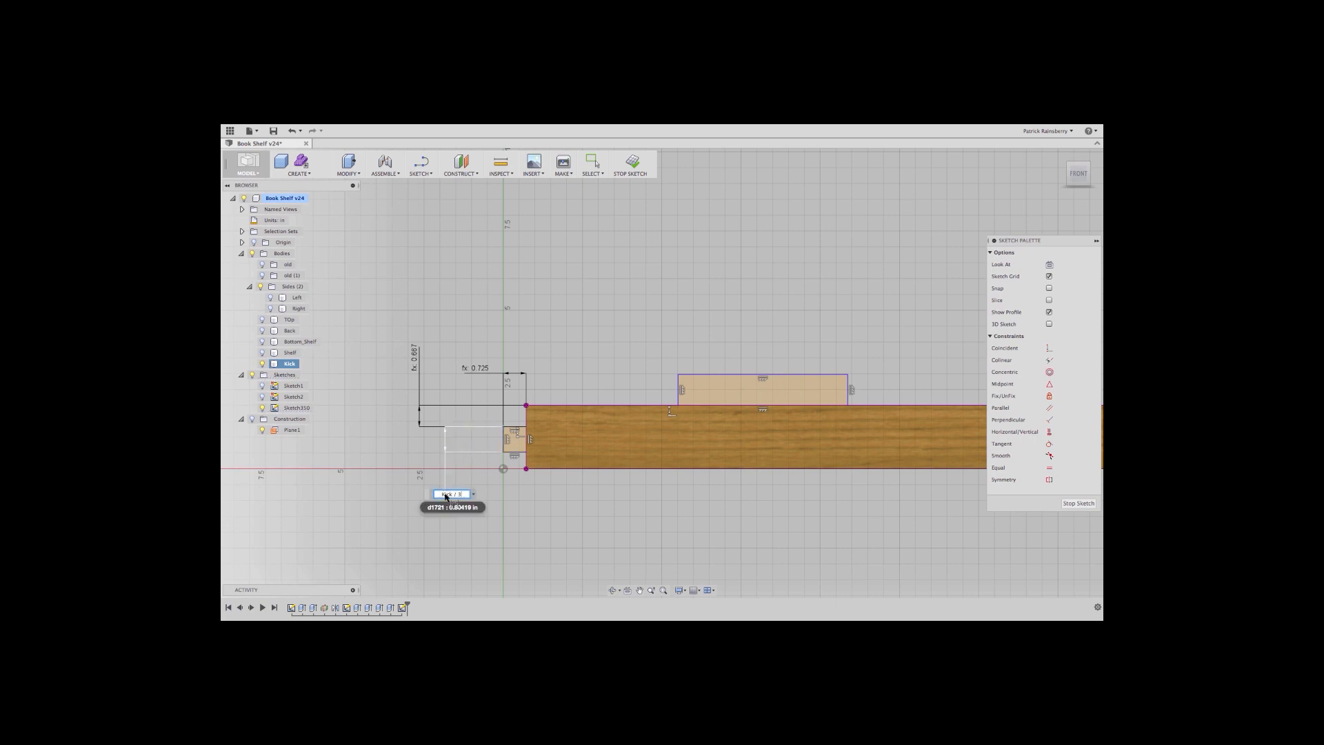
{"action": "key", "text": "Return"}
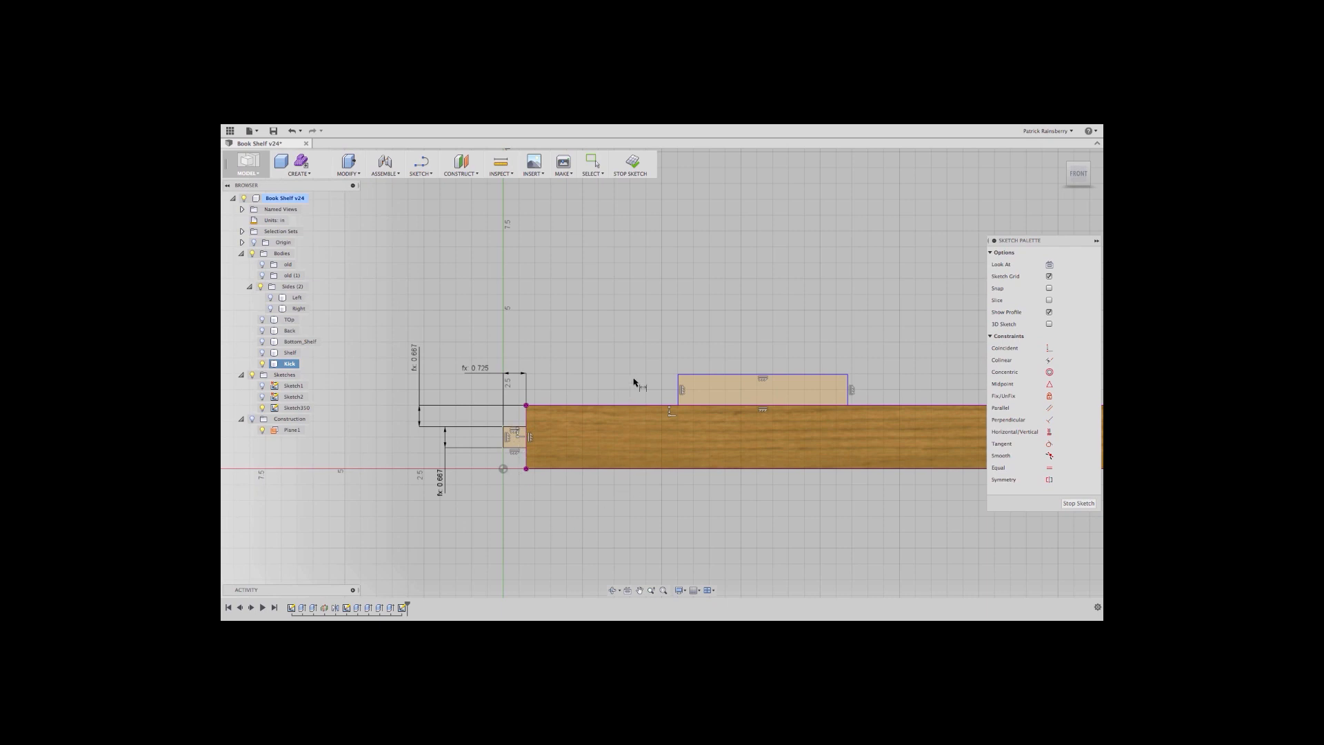
- Dimension the rectangle above the kick board with the 0.725 in ply thickness parameter for its height and 3.00 in for its width
{"action": "left_click", "coordinate": [678, 393]}
{"action": "left_click", "coordinate": [597, 325]}
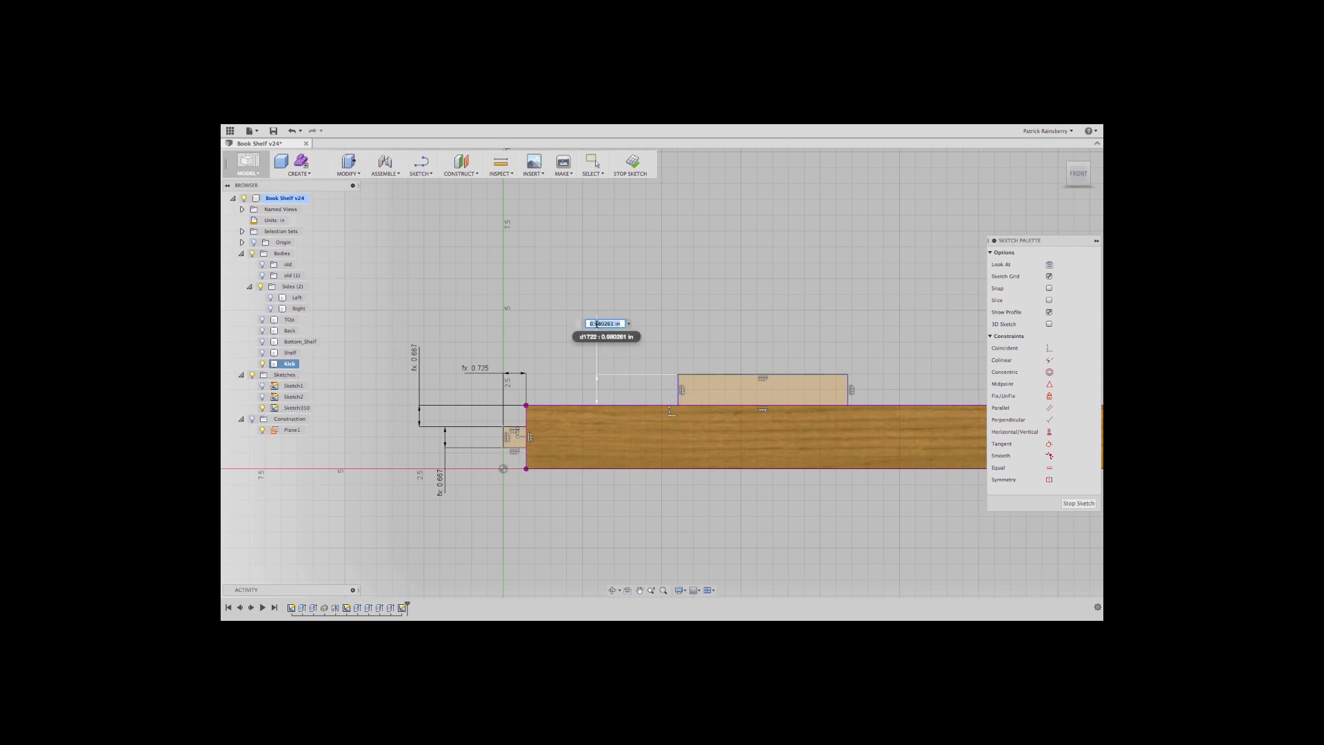
{"action": "type", "text": "ply"}
{"action": "key", "text": "Return"}
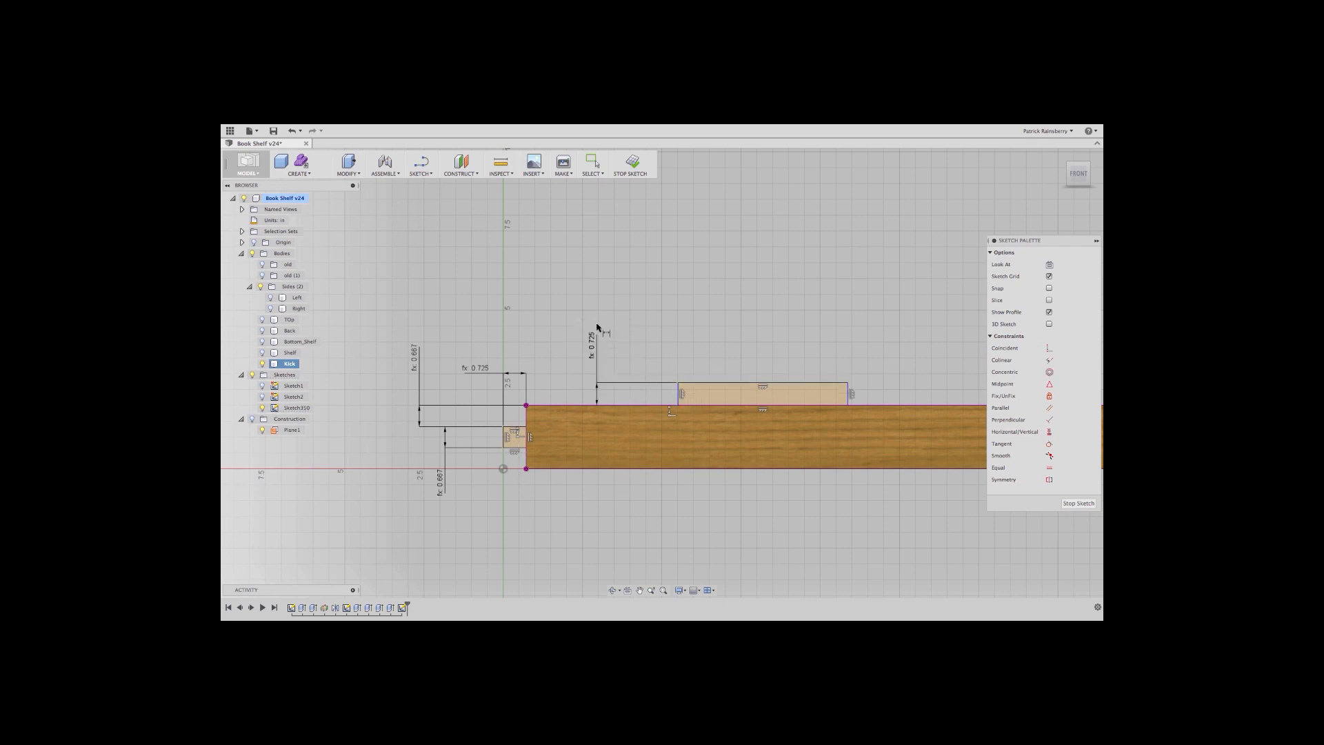
{"action": "left_click", "coordinate": [696, 382]}
{"action": "left_click", "coordinate": [732, 305]}
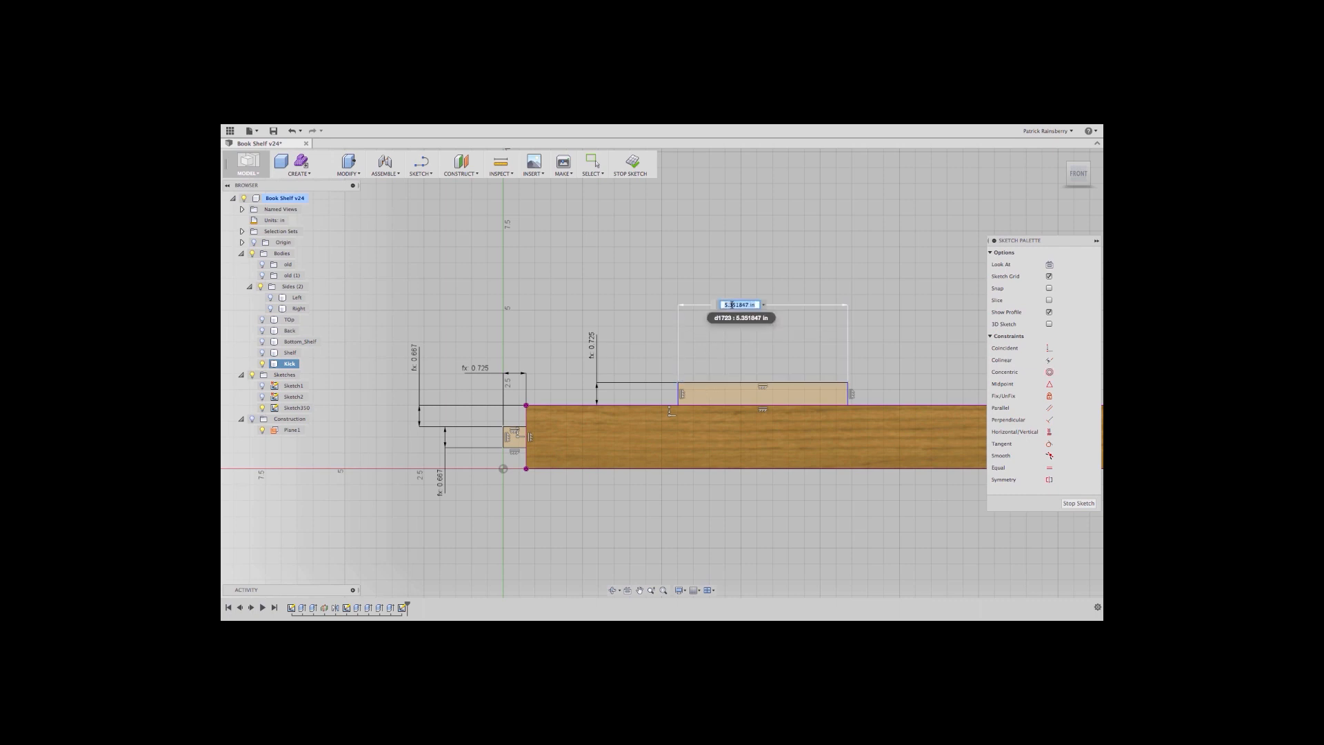
{"action": "type", "text": "3"}
{"action": "key", "text": "Return"}
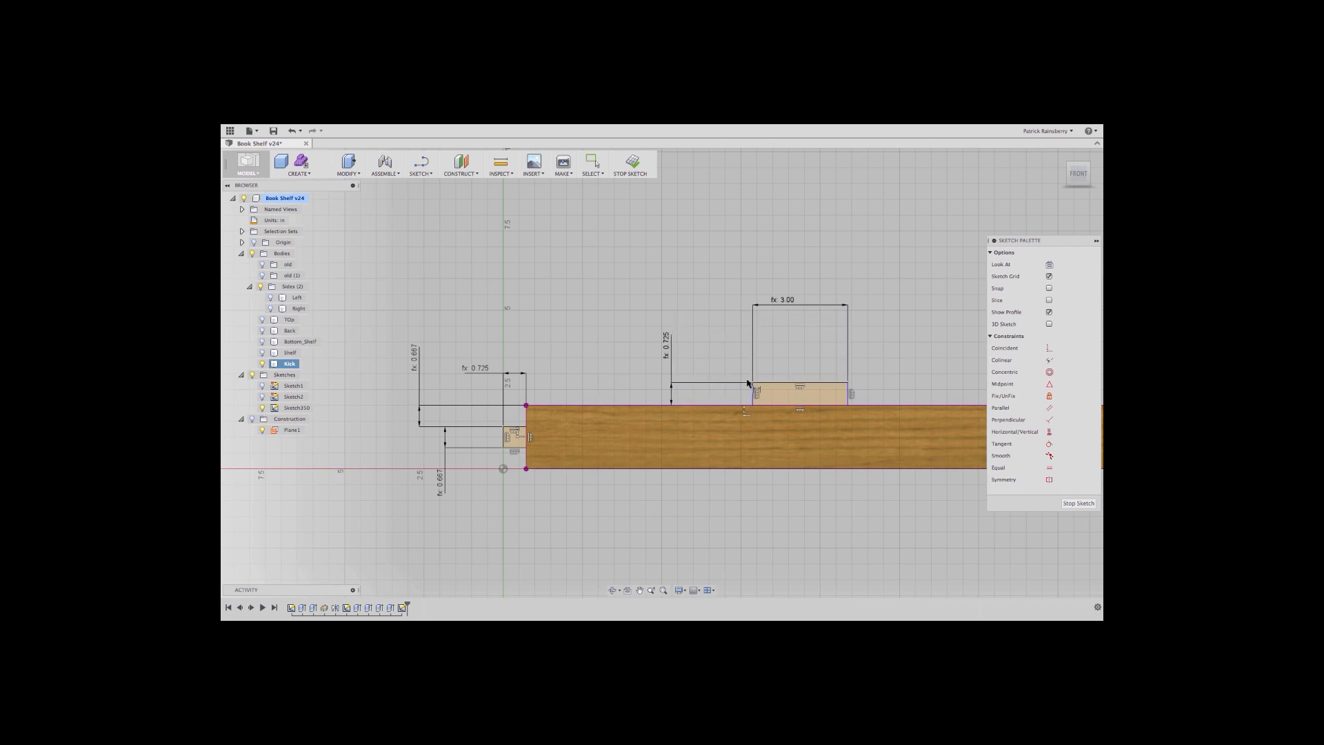
- Draw a vertical centre line through the upper rectangle between its edge midpoints and convert it to construction geometry
{"action": "left_click", "coordinate": [425, 173]}
{"action": "left_click", "coordinate": [438, 387]}
{"action": "left_click", "coordinate": [800, 384]}
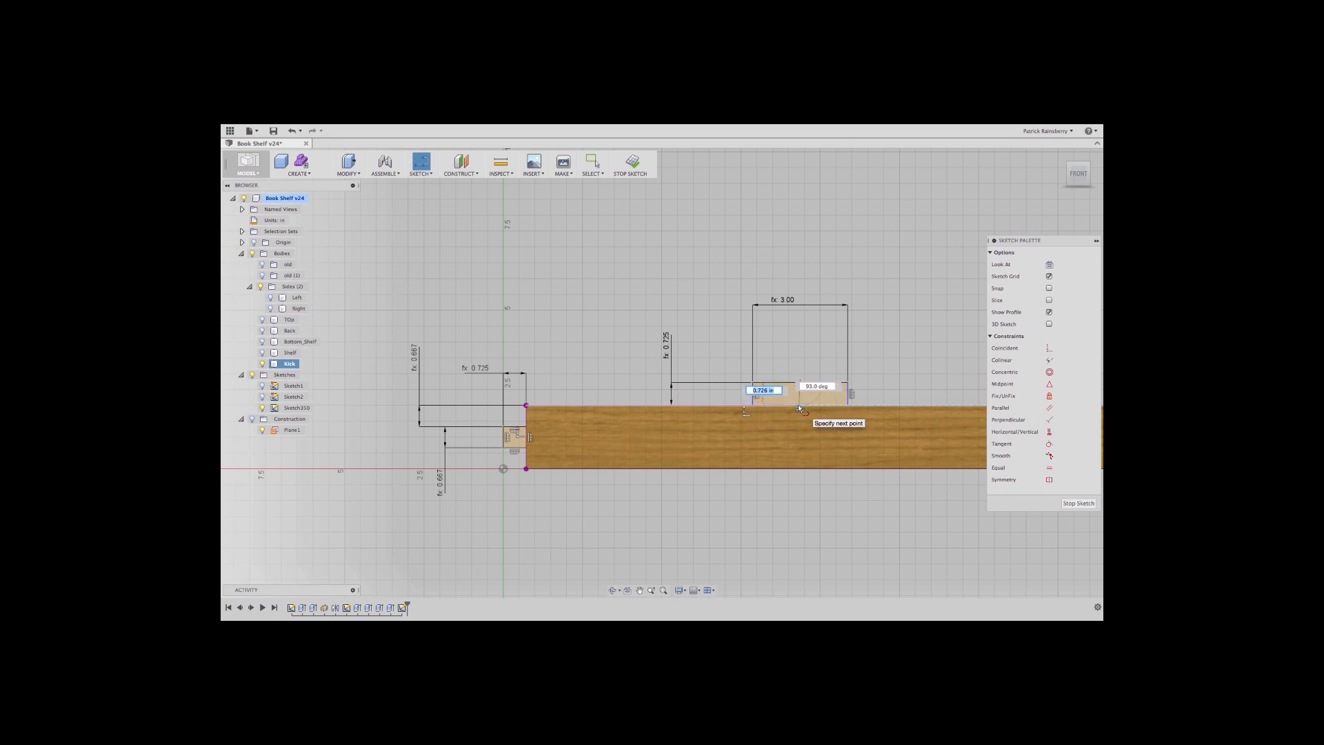
{"action": "left_click", "coordinate": [799, 408]}
{"action": "key", "text": "Escape"}
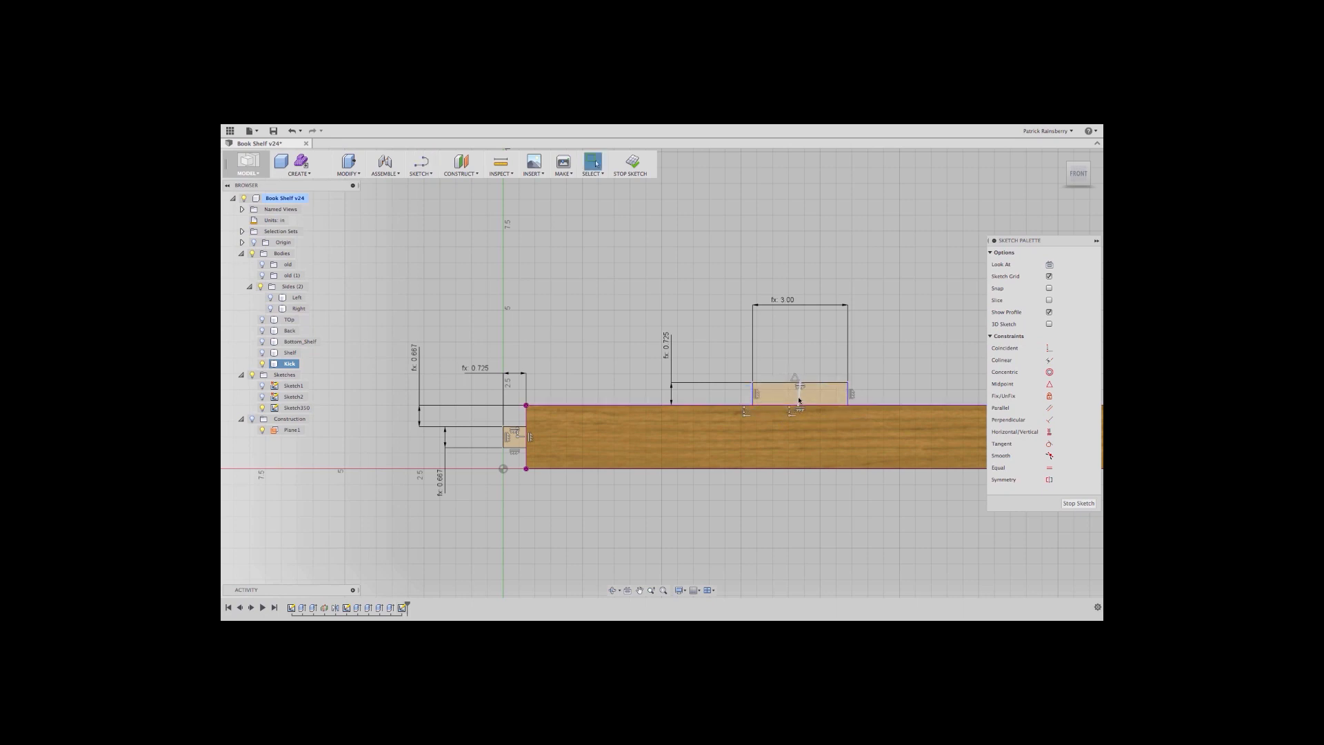
{"action": "left_click", "coordinate": [799, 401]}
{"action": "right_click", "coordinate": [799, 401]}
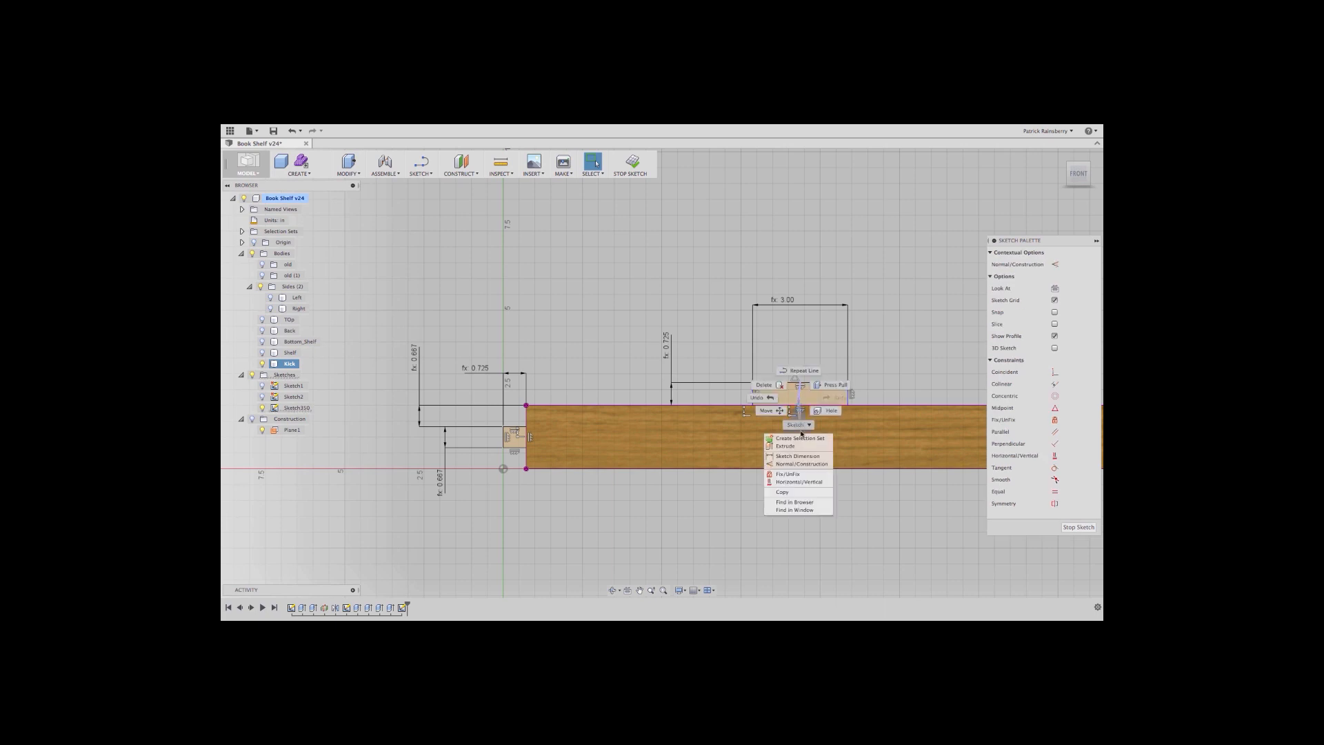
{"action": "left_click", "coordinate": [799, 465]}
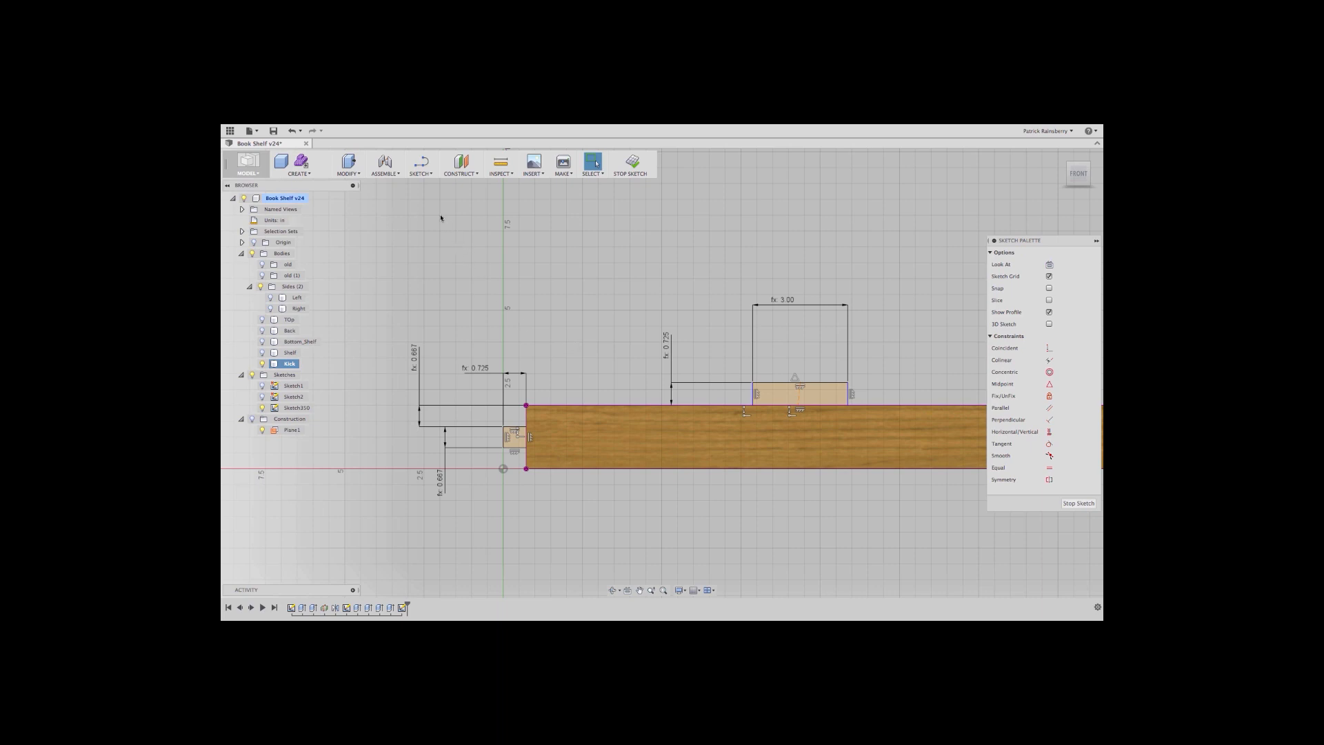
- Dimension the horizontal distance from the origin to the upper rectangle's centre as Width / 3, and finish the sketch
{"action": "left_click", "coordinate": [420, 166]}
{"action": "left_click", "coordinate": [441, 377]}
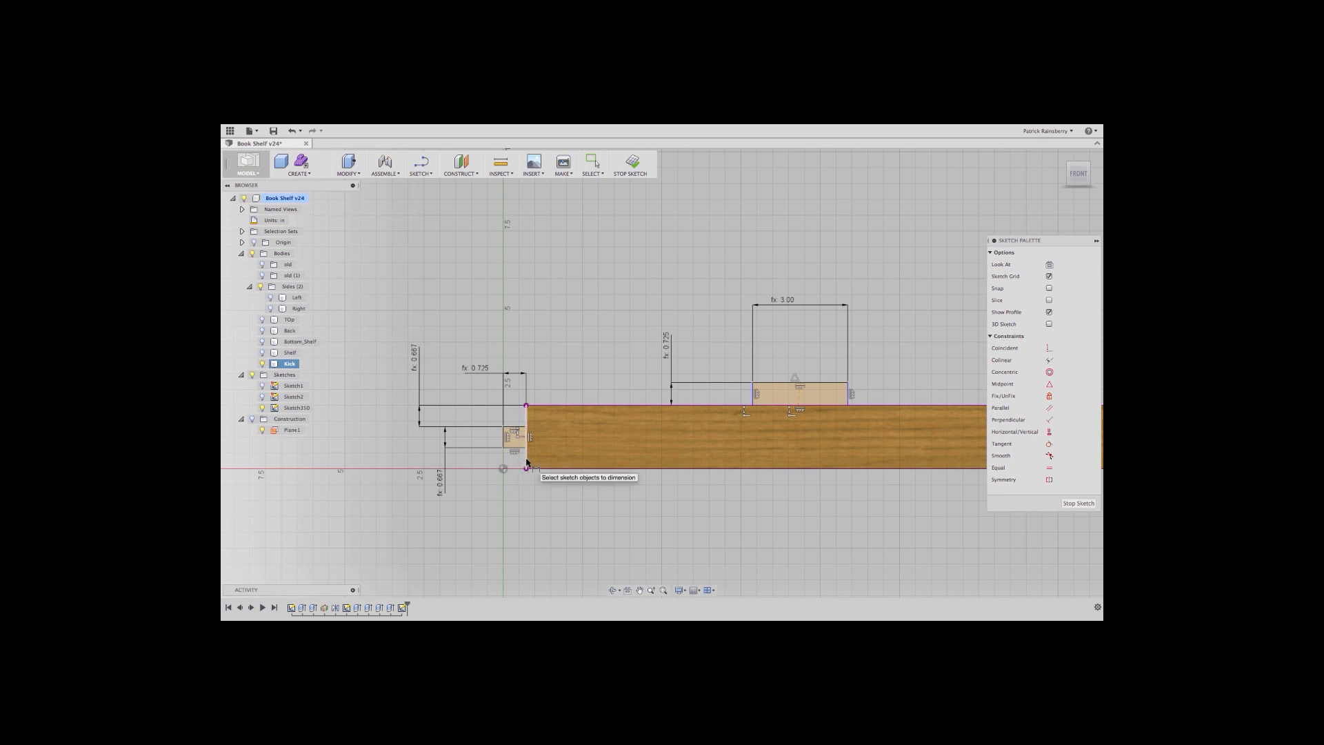
{"action": "left_click", "coordinate": [503, 469]}
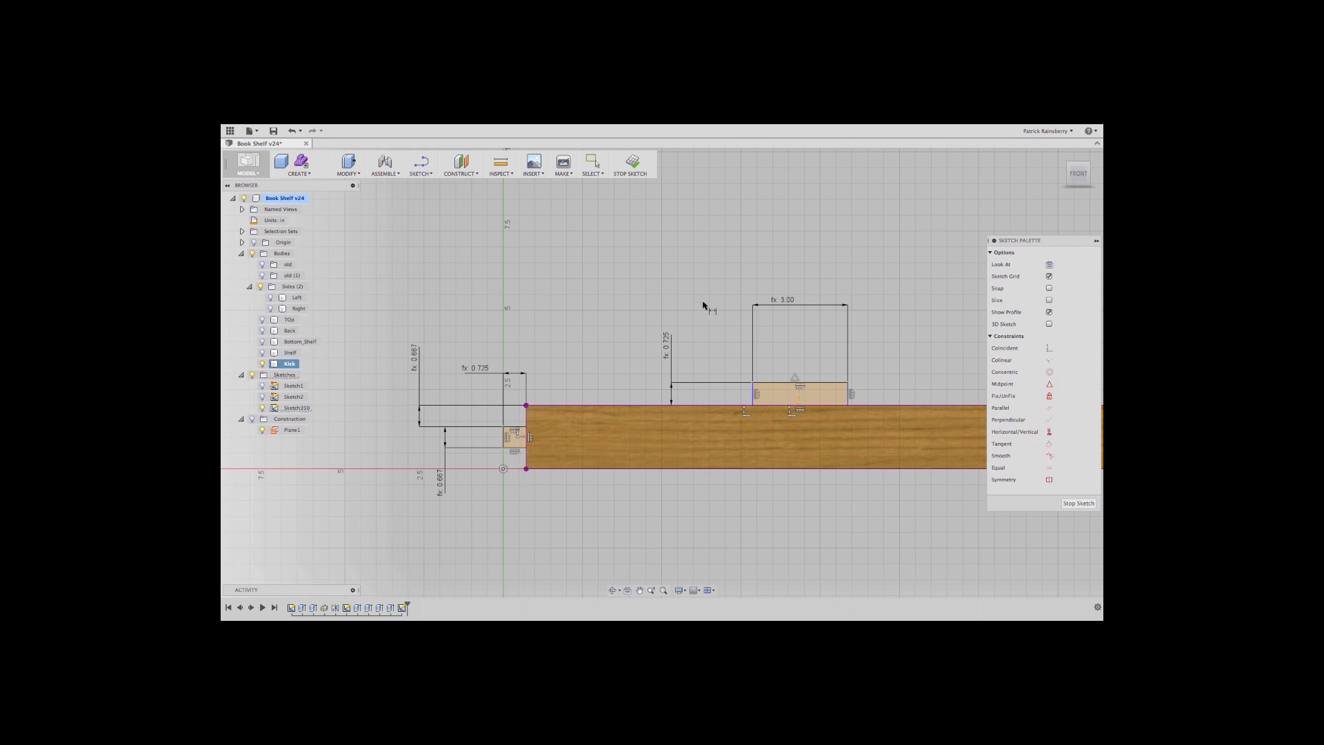
{"action": "left_click", "coordinate": [799, 384]}
{"action": "left_click", "coordinate": [643, 244]}
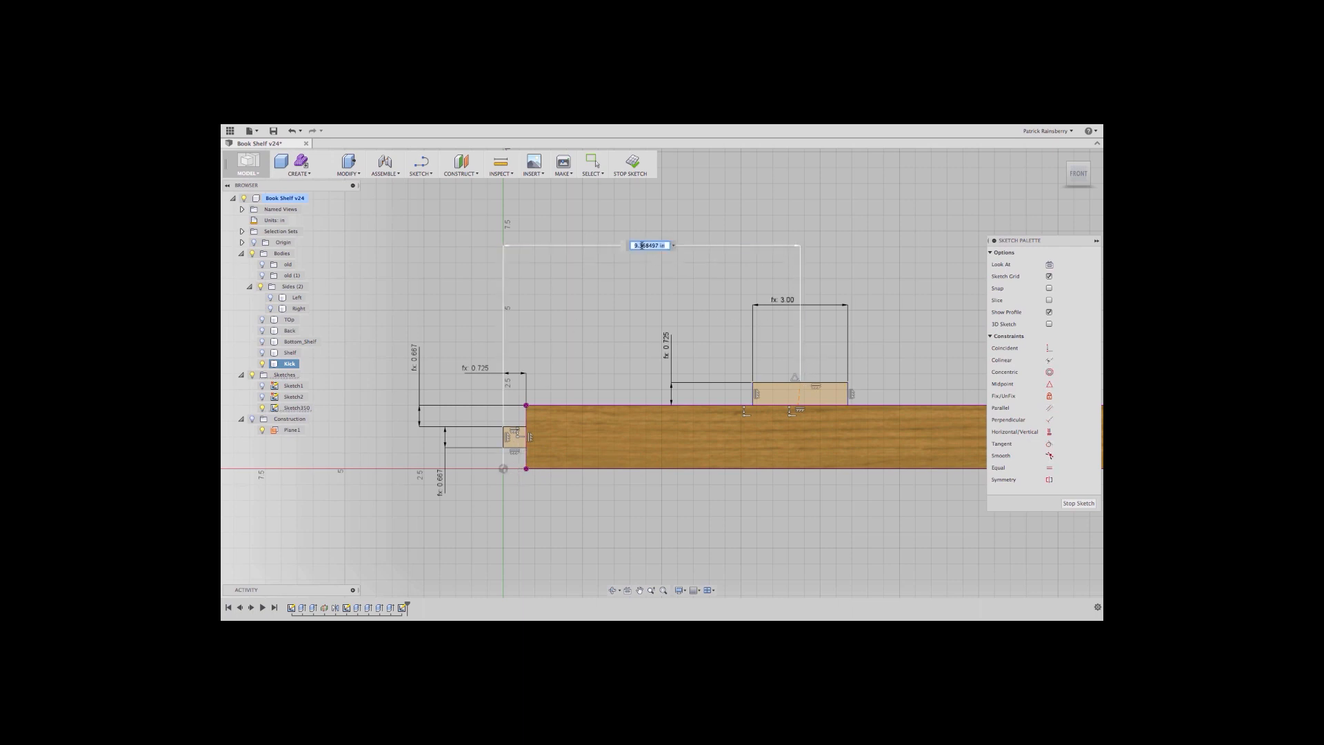
{"action": "type", "text": "Width / 3"}
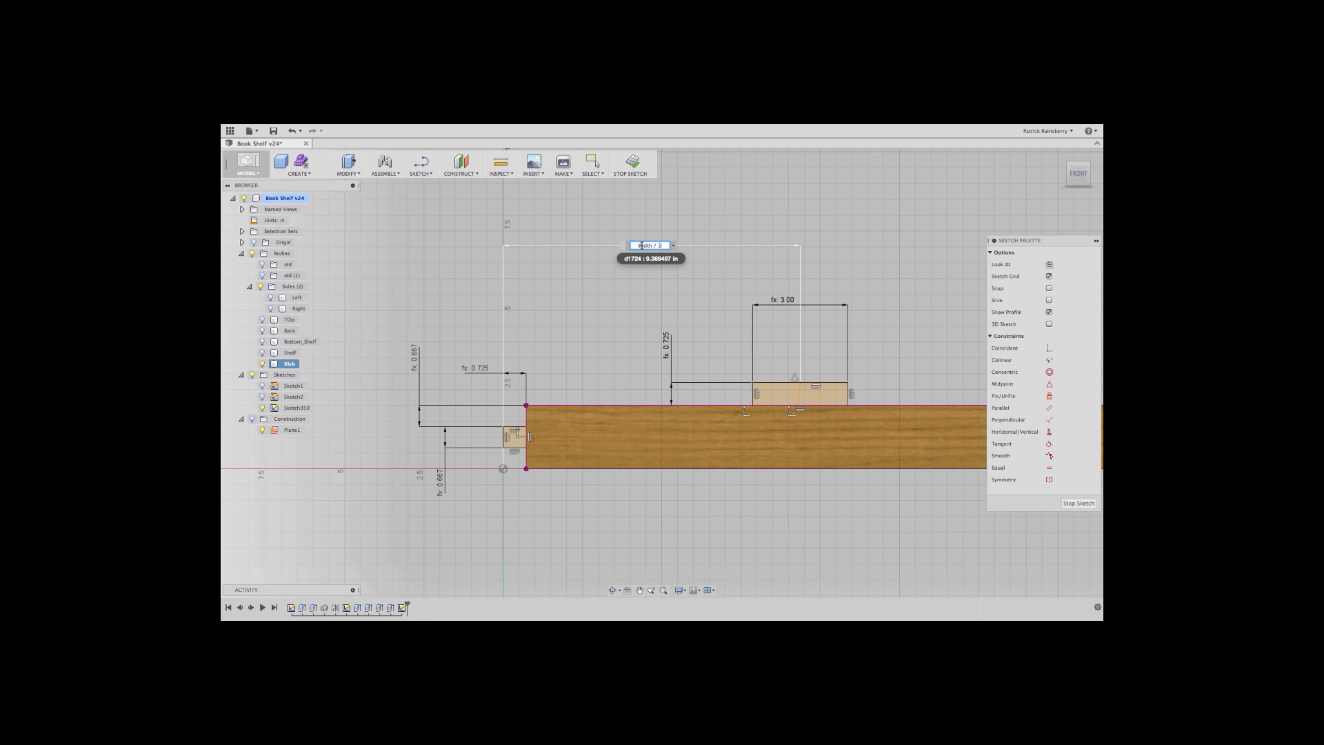
{"action": "key", "text": "Return"}
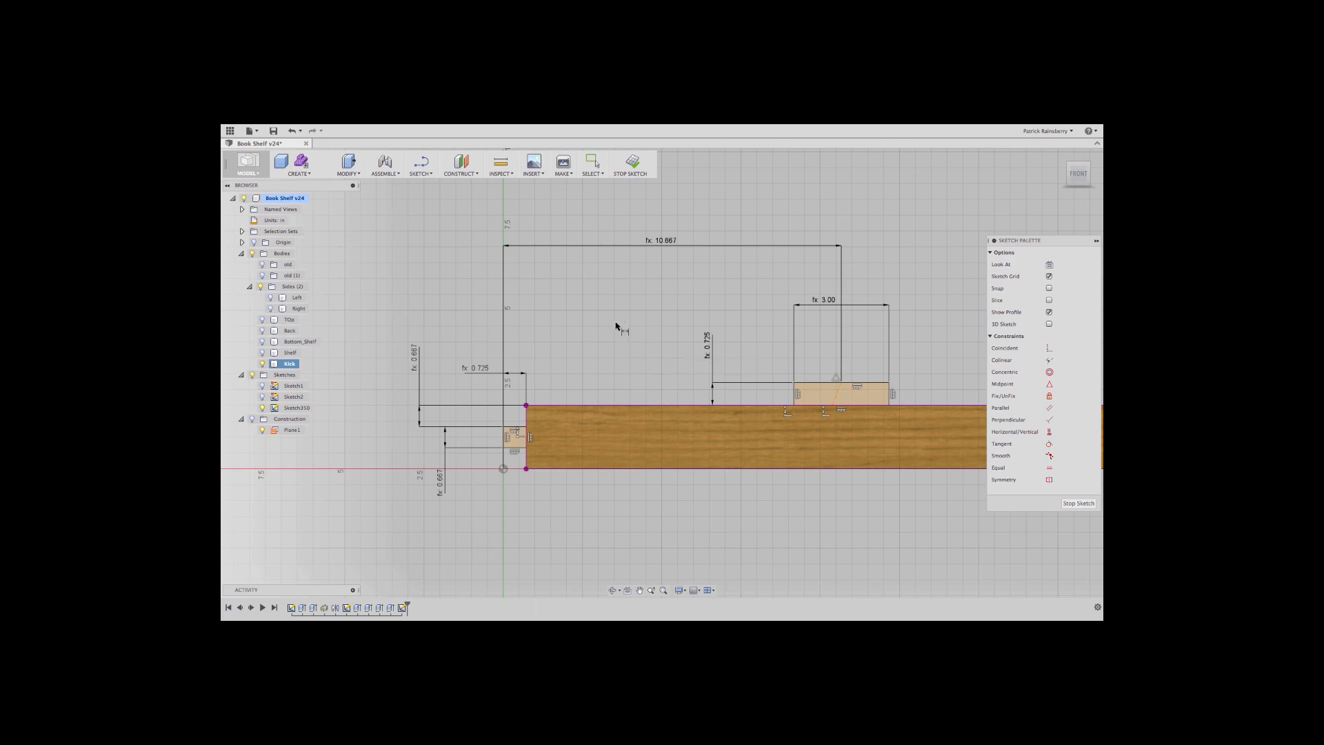
{"action": "scroll", "coordinate": [617, 325], "scroll_direction": "down", "scroll_amount": 1}
{"action": "middle_click_drag", "start_coordinate": [616, 323], "coordinate": [506, 352]}
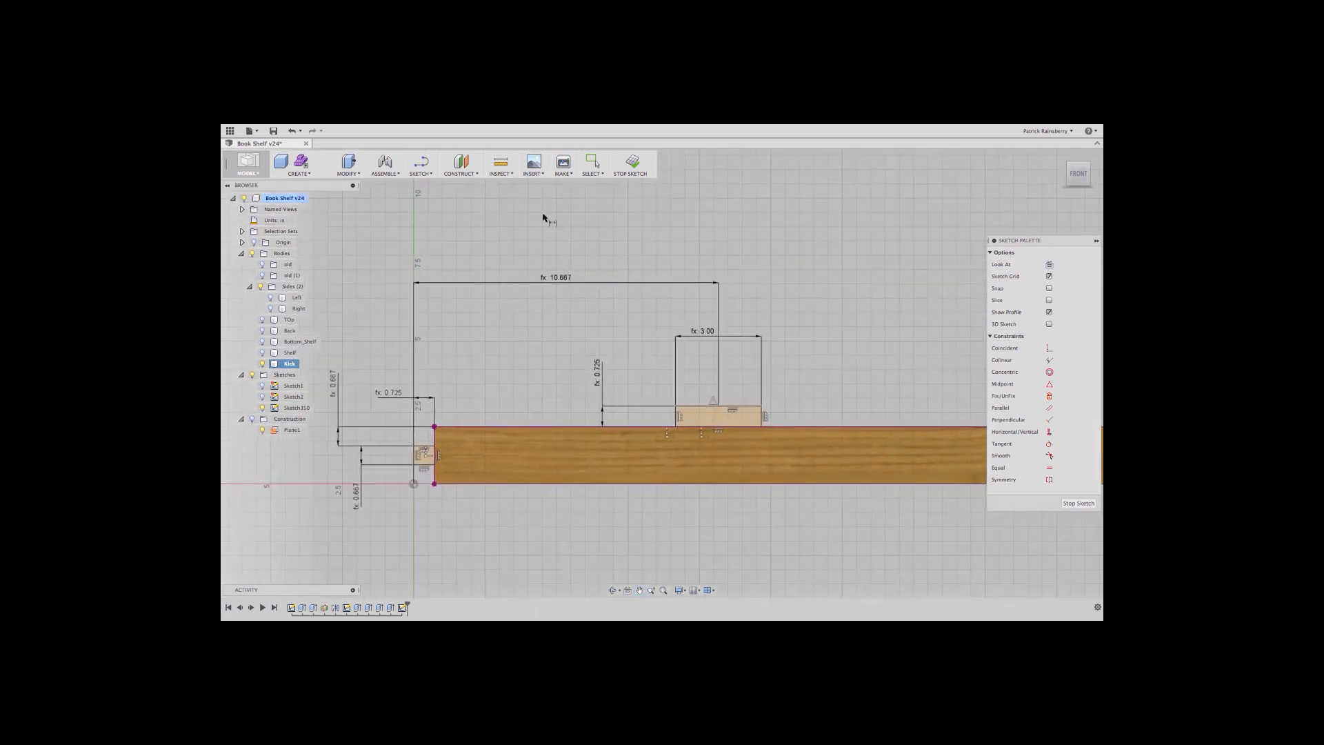
{"action": "left_click", "coordinate": [631, 166]}
- Extrude both tab profiles up to the kick board's opposite face, joining them to the board
{"action": "middle_click_drag", "start_coordinate": [665, 345], "coordinate": [608, 393], "text": "shift"}
{"action": "scroll", "coordinate": [537, 514], "scroll_direction": "down", "scroll_amount": 3}
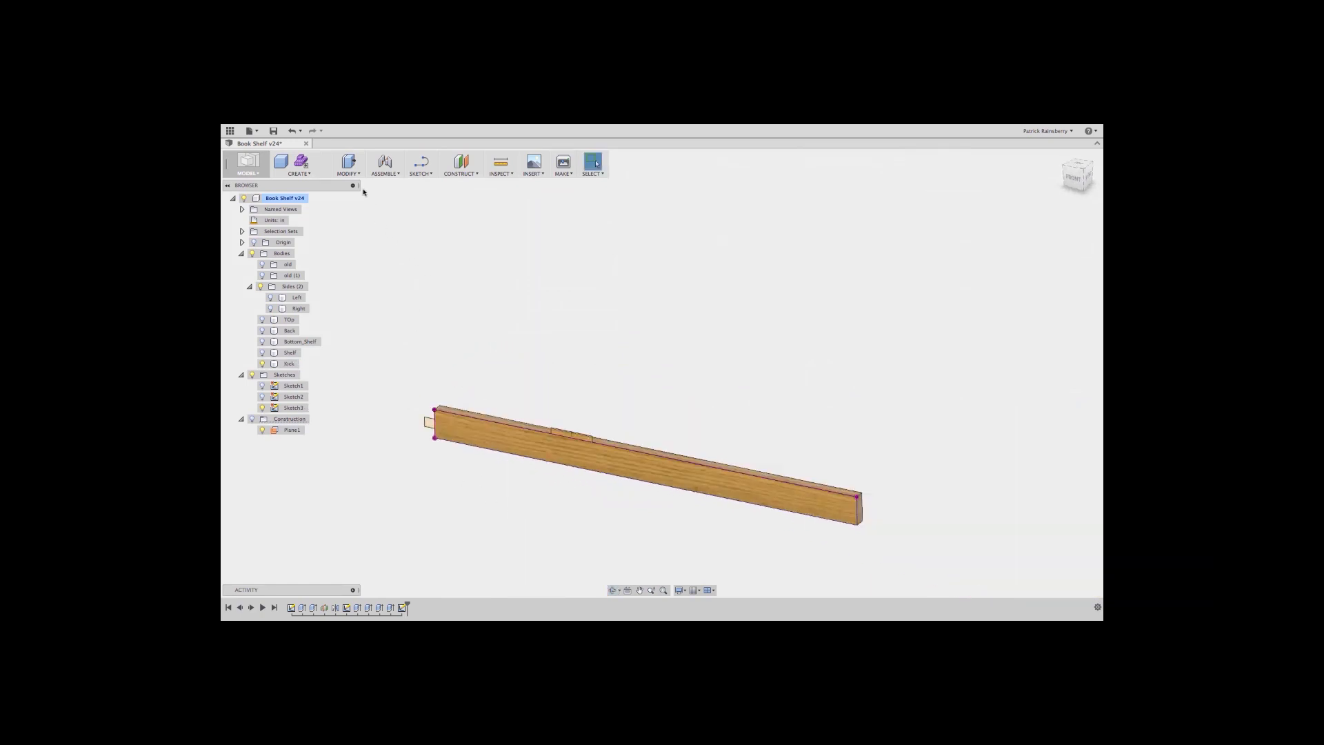
{"action": "left_click", "coordinate": [318, 174]}
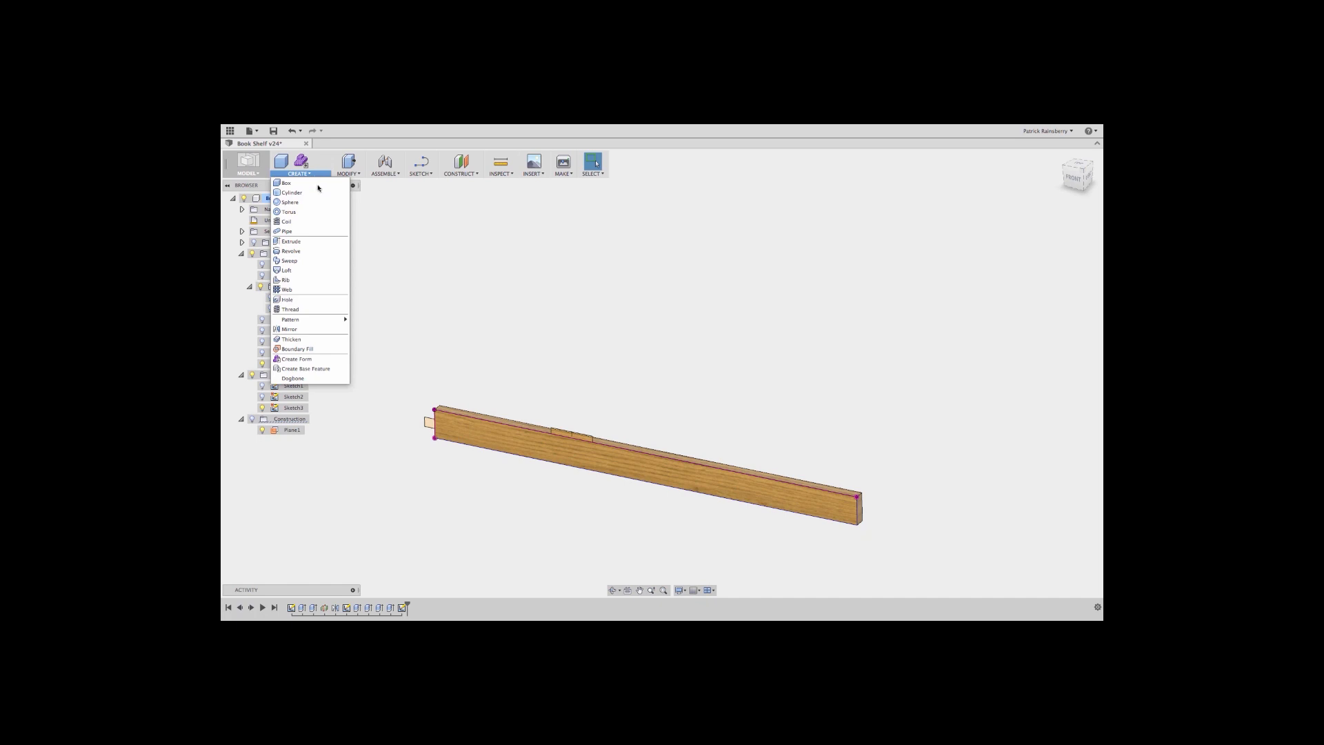
{"action": "left_click", "coordinate": [304, 247]}
{"action": "left_click", "coordinate": [431, 424]}
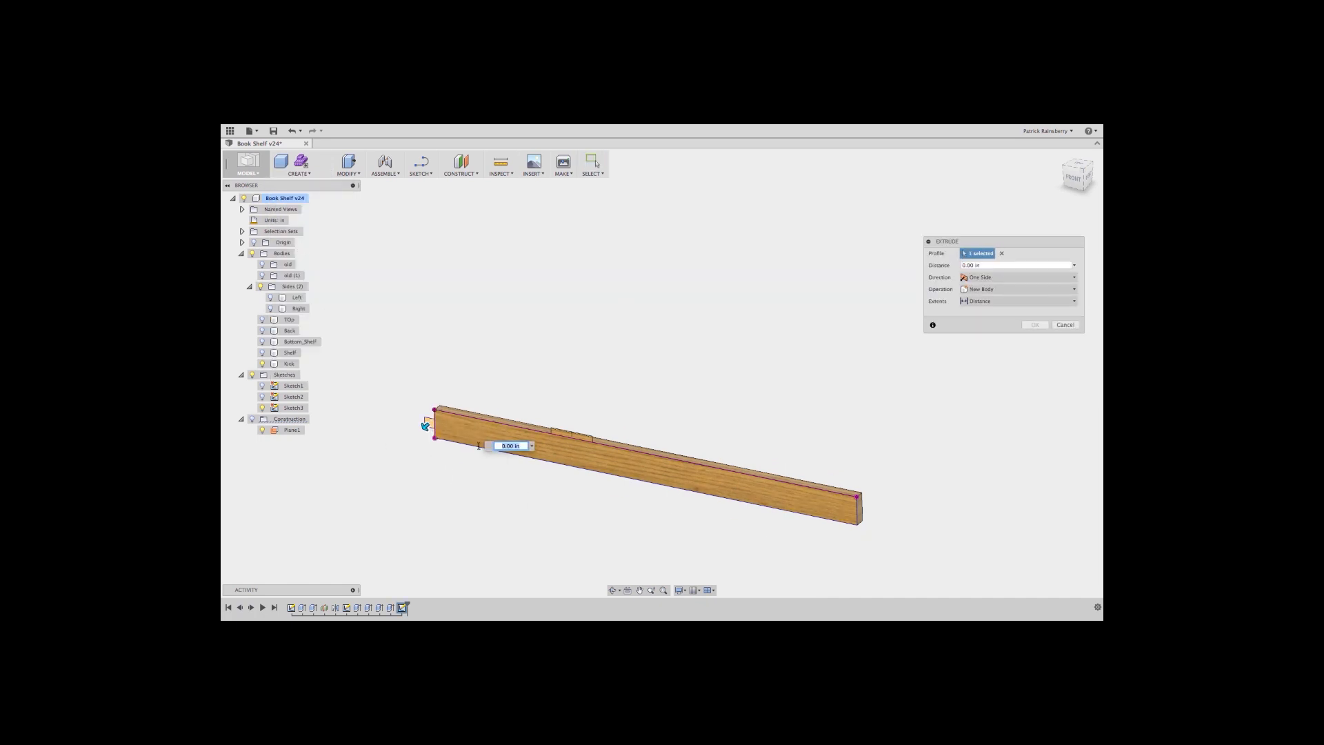
{"action": "left_click", "coordinate": [583, 441]}
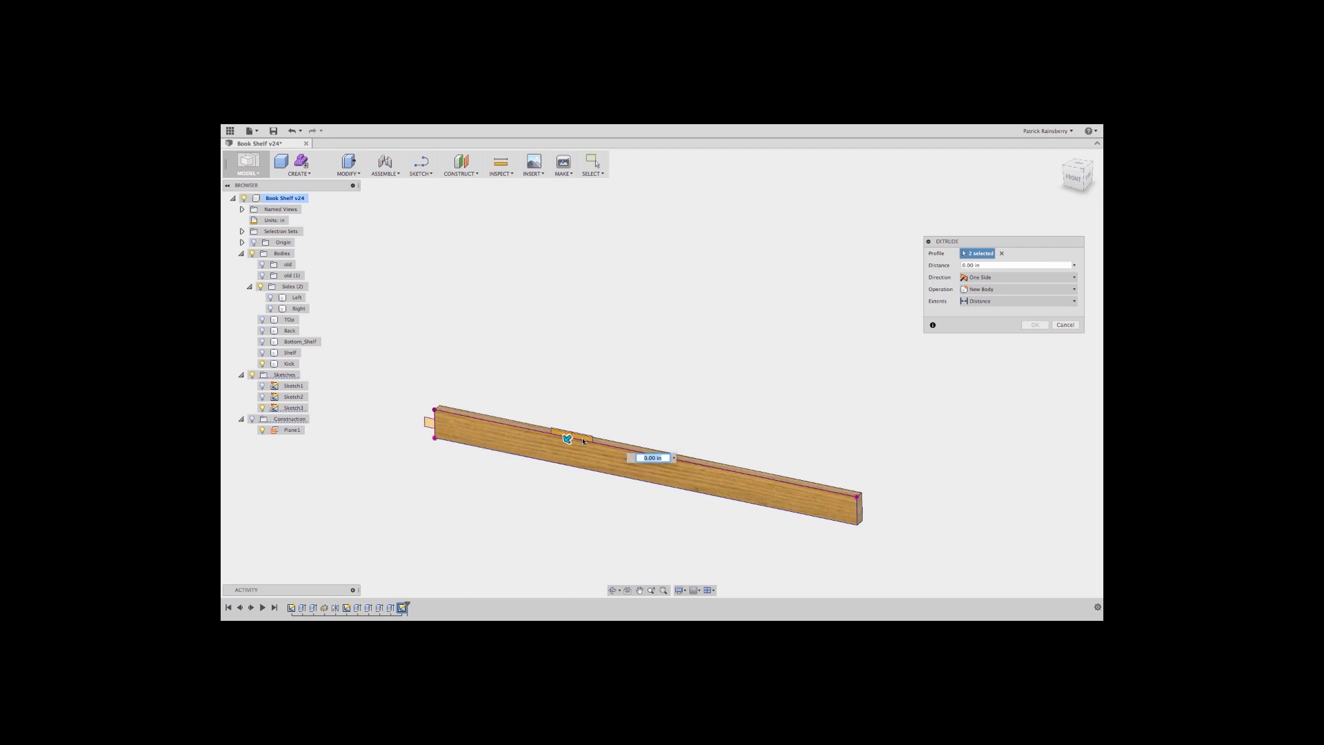
{"action": "middle_click_drag", "start_coordinate": [638, 428], "coordinate": [581, 415], "text": "shift"}
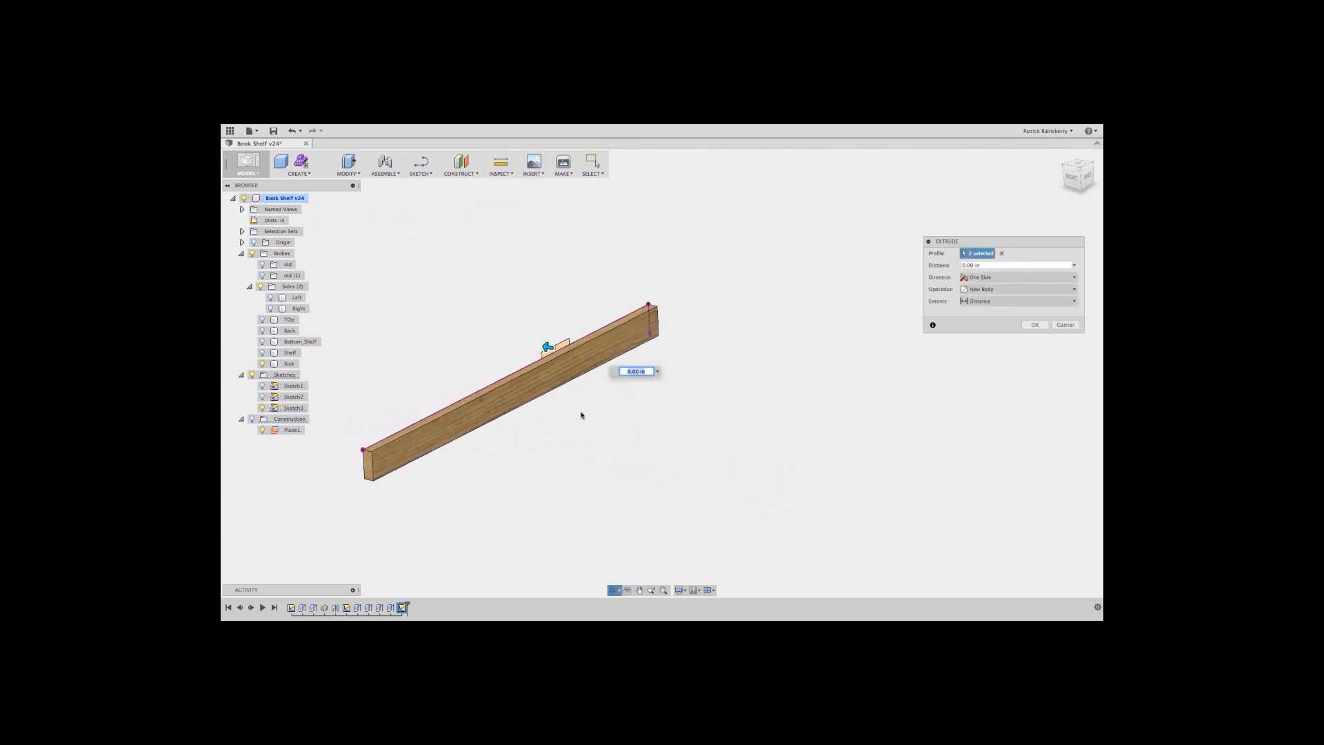
{"action": "left_click", "coordinate": [986, 301]}
{"action": "left_click", "coordinate": [984, 321]}
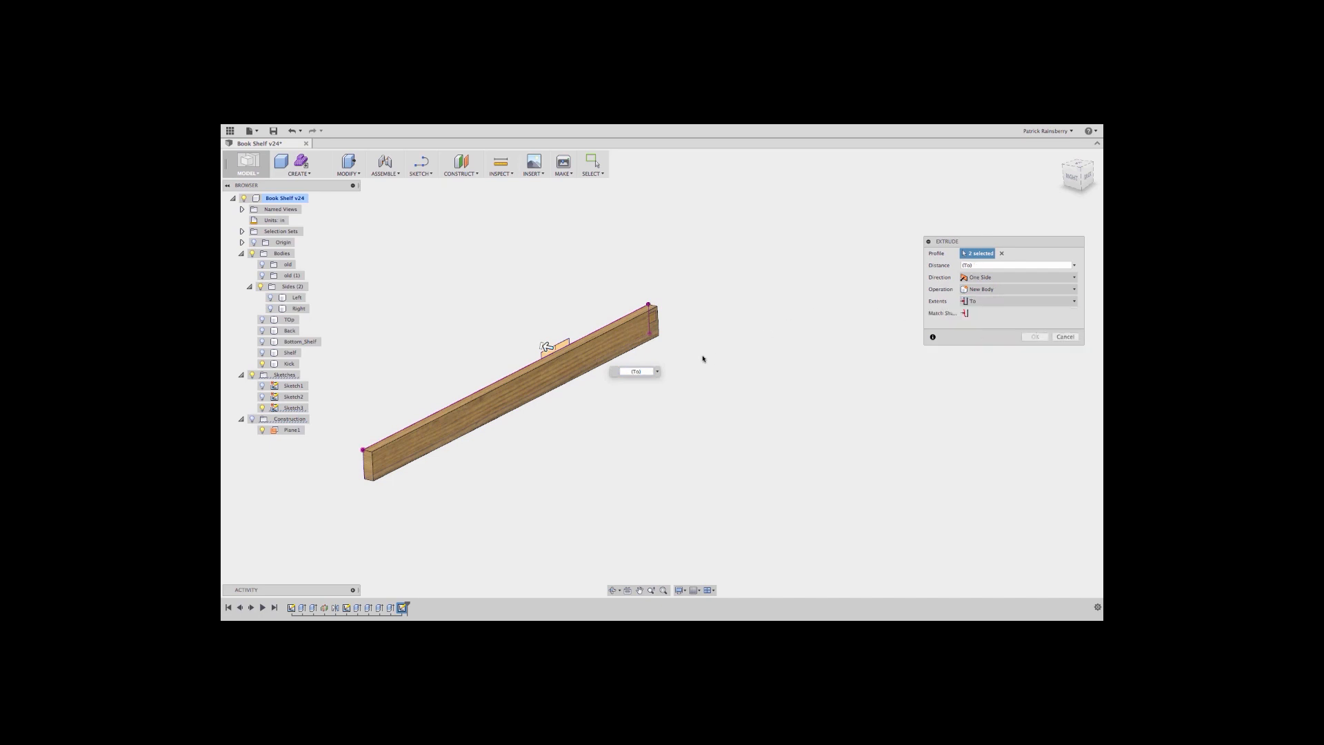
{"action": "left_click", "coordinate": [633, 340]}
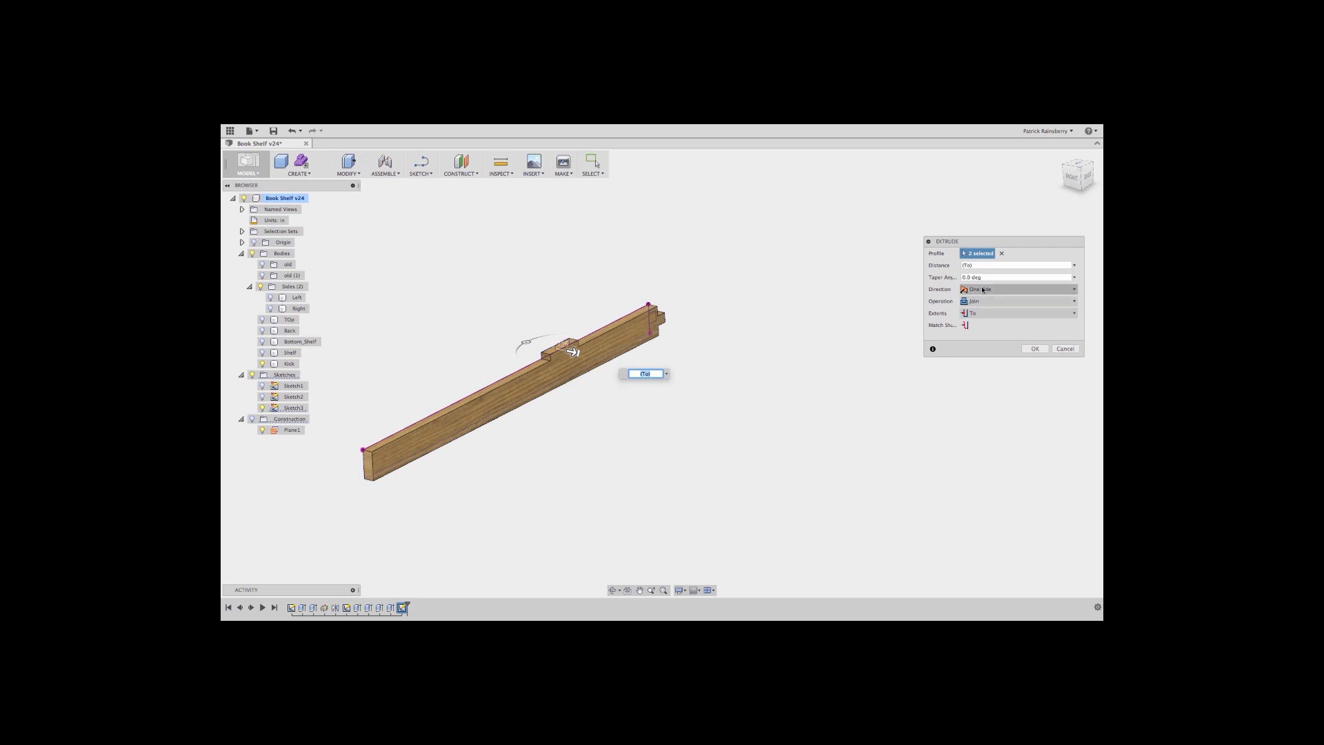
{"action": "left_click", "coordinate": [1034, 348]}
- Start a face mirror and select the end, upper and lower faces of the kick board's end tab
{"action": "middle_click_drag", "start_coordinate": [642, 484], "coordinate": [839, 453], "text": "shift"}
{"action": "left_click", "coordinate": [299, 173]}
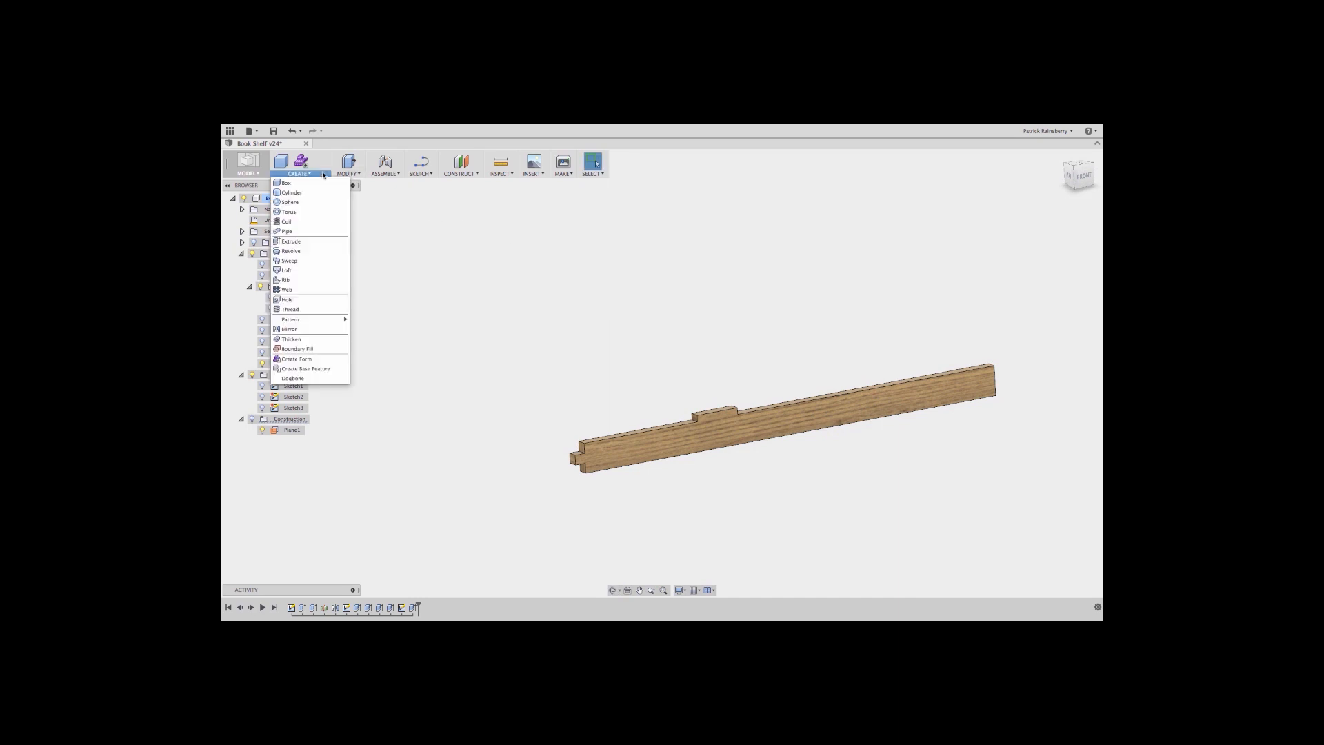
{"action": "left_click", "coordinate": [312, 328]}
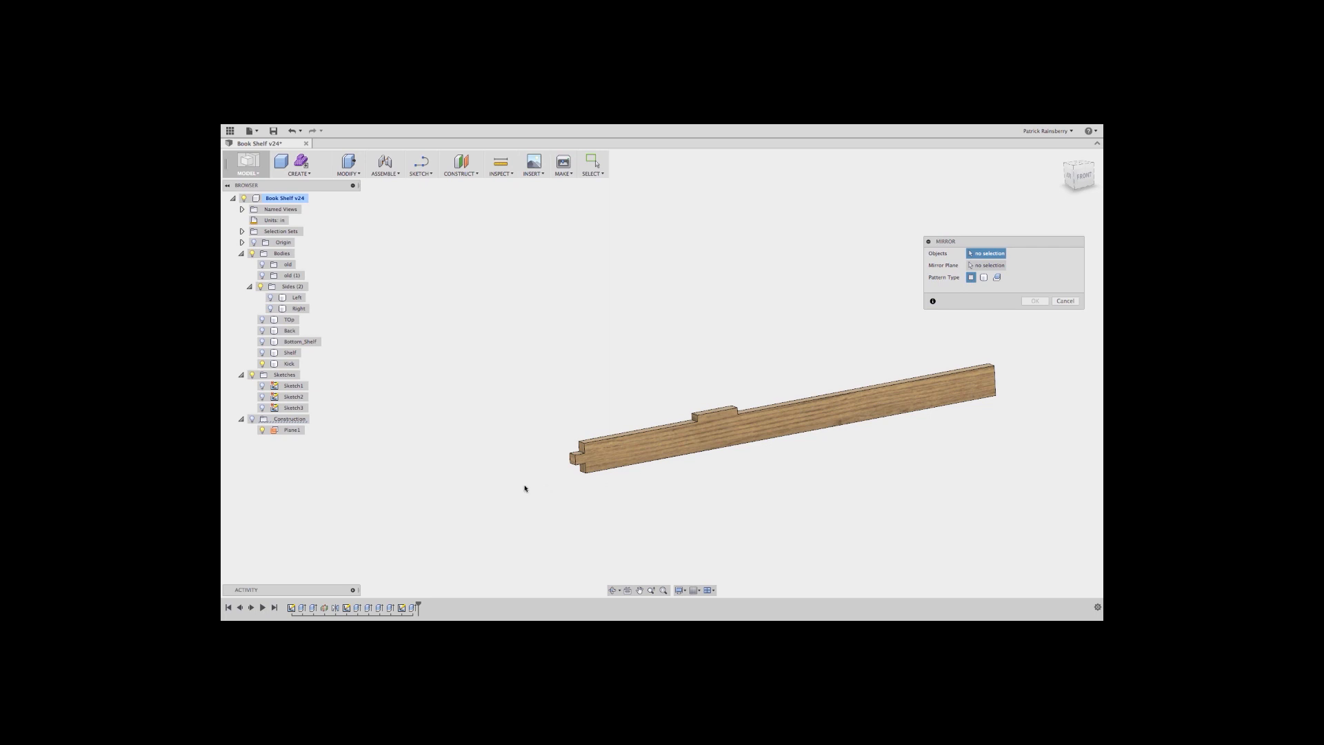
{"action": "scroll", "coordinate": [590, 472], "scroll_direction": "up", "scroll_amount": 10}
{"action": "left_click", "coordinate": [482, 380]}
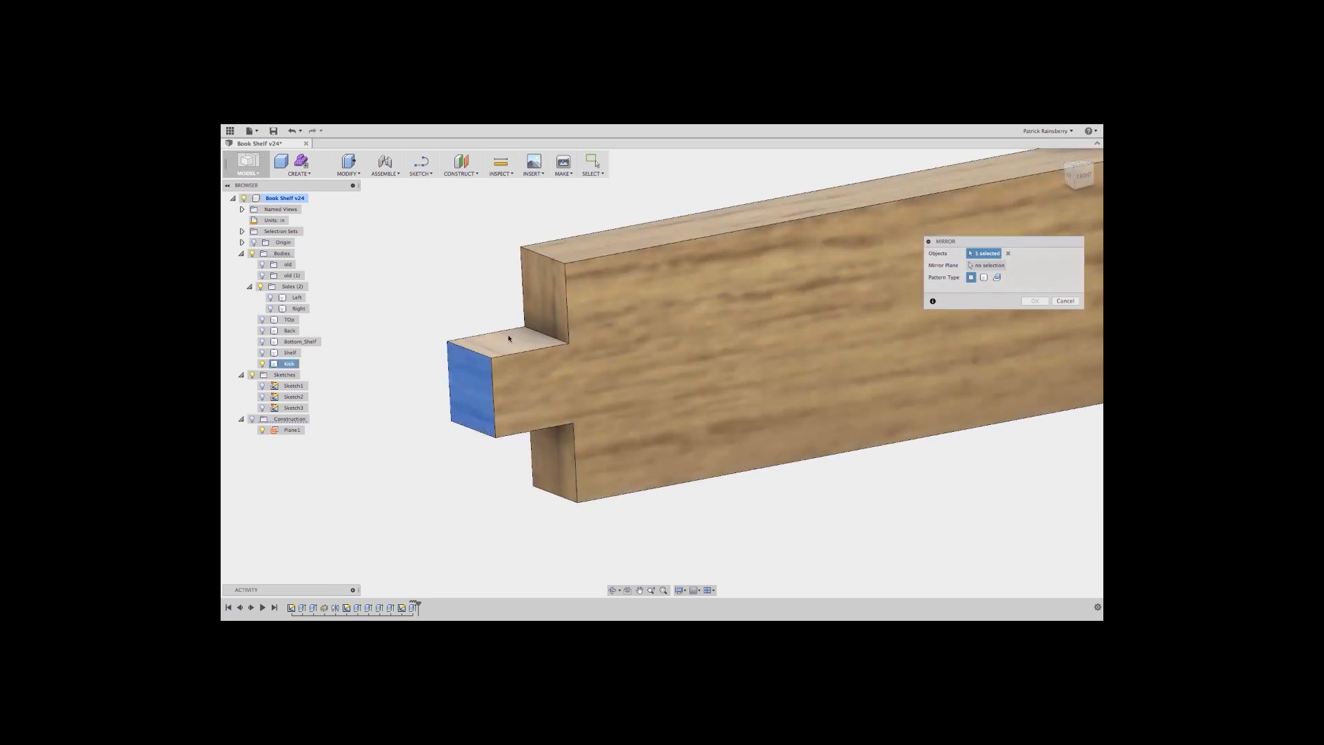
{"action": "left_click", "coordinate": [509, 337]}
{"action": "middle_click_drag", "start_coordinate": [531, 423], "coordinate": [563, 603], "text": "shift"}
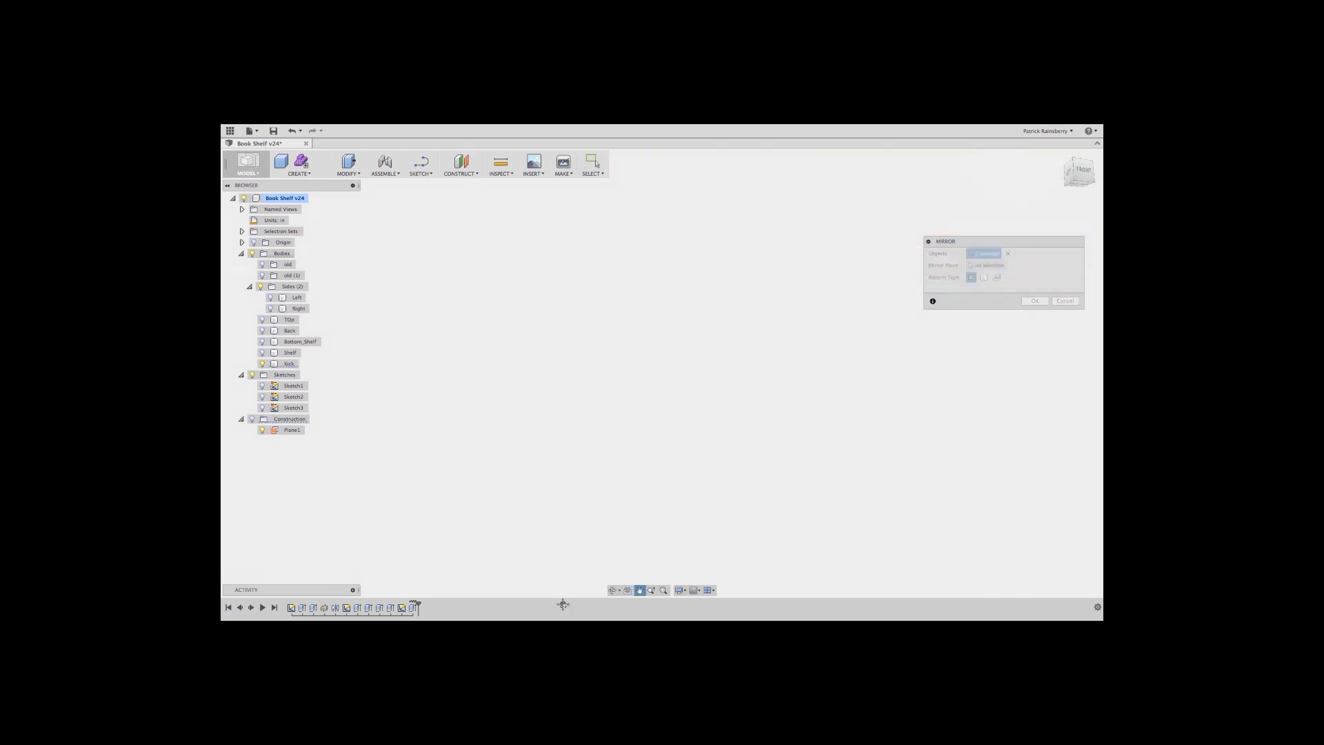
{"action": "middle_click_drag", "start_coordinate": [747, 247], "coordinate": [697, 446]}
{"action": "scroll", "coordinate": [692, 440], "scroll_direction": "down", "scroll_amount": 6}
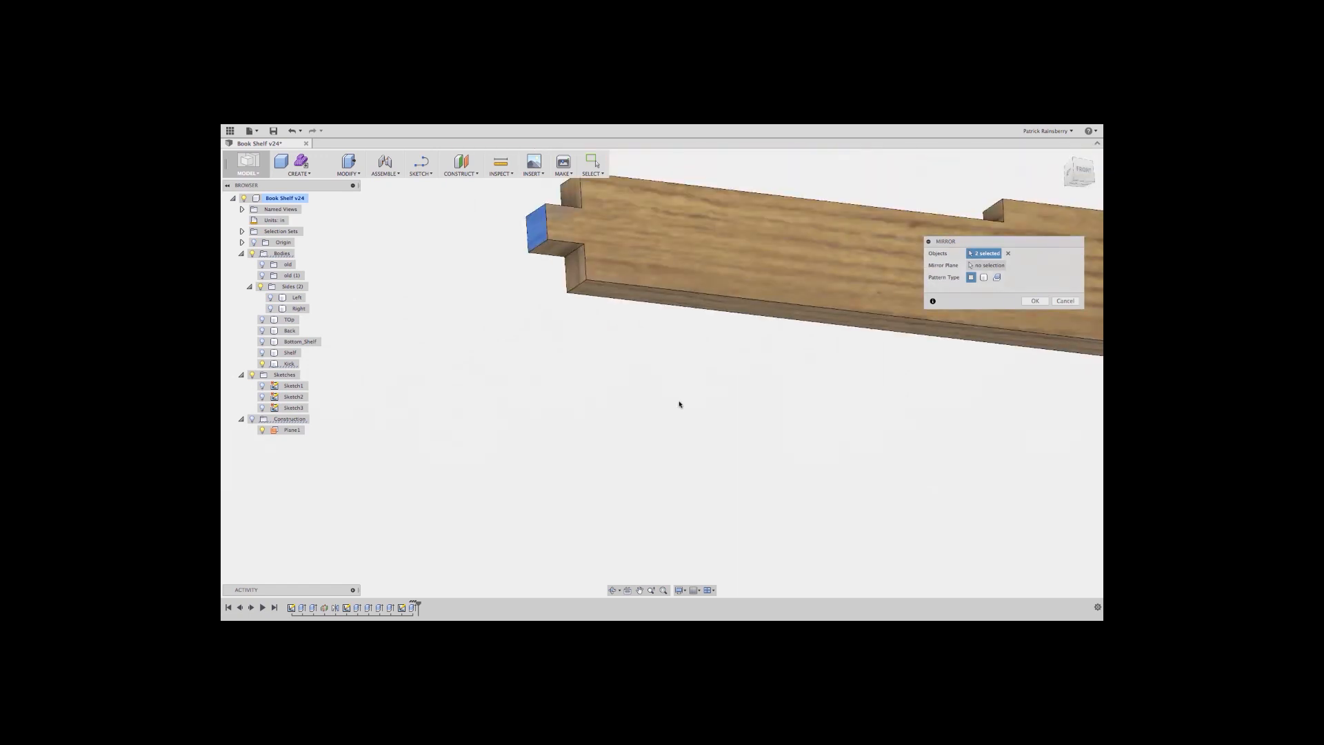
{"action": "left_click", "coordinate": [572, 253]}
- Add the upper tab's side and top faces to the mirror selection and mirror all selected tab faces about Plane1
{"action": "scroll", "coordinate": [762, 330], "scroll_direction": "down", "scroll_amount": 4}
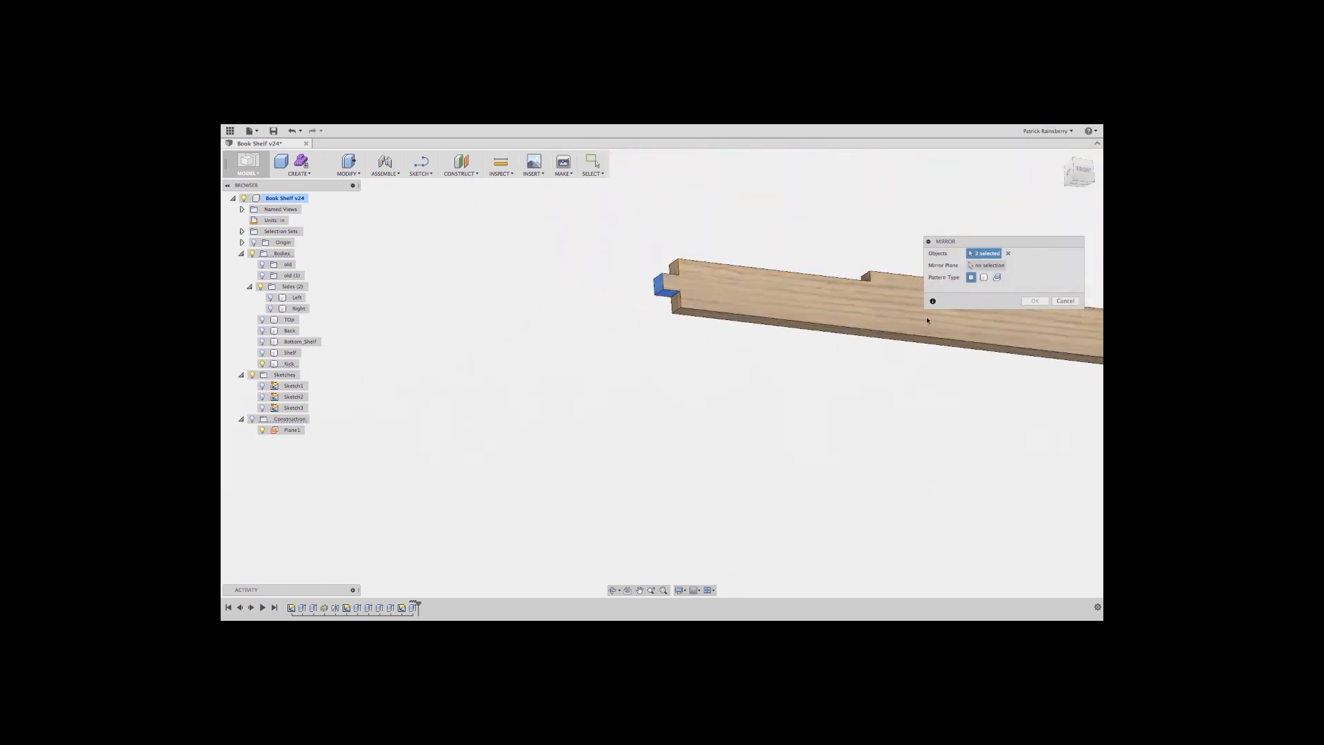
{"action": "middle_click_drag", "start_coordinate": [874, 322], "coordinate": [990, 465], "text": "shift"}
{"action": "scroll", "coordinate": [990, 464], "scroll_direction": "up", "scroll_amount": 5}
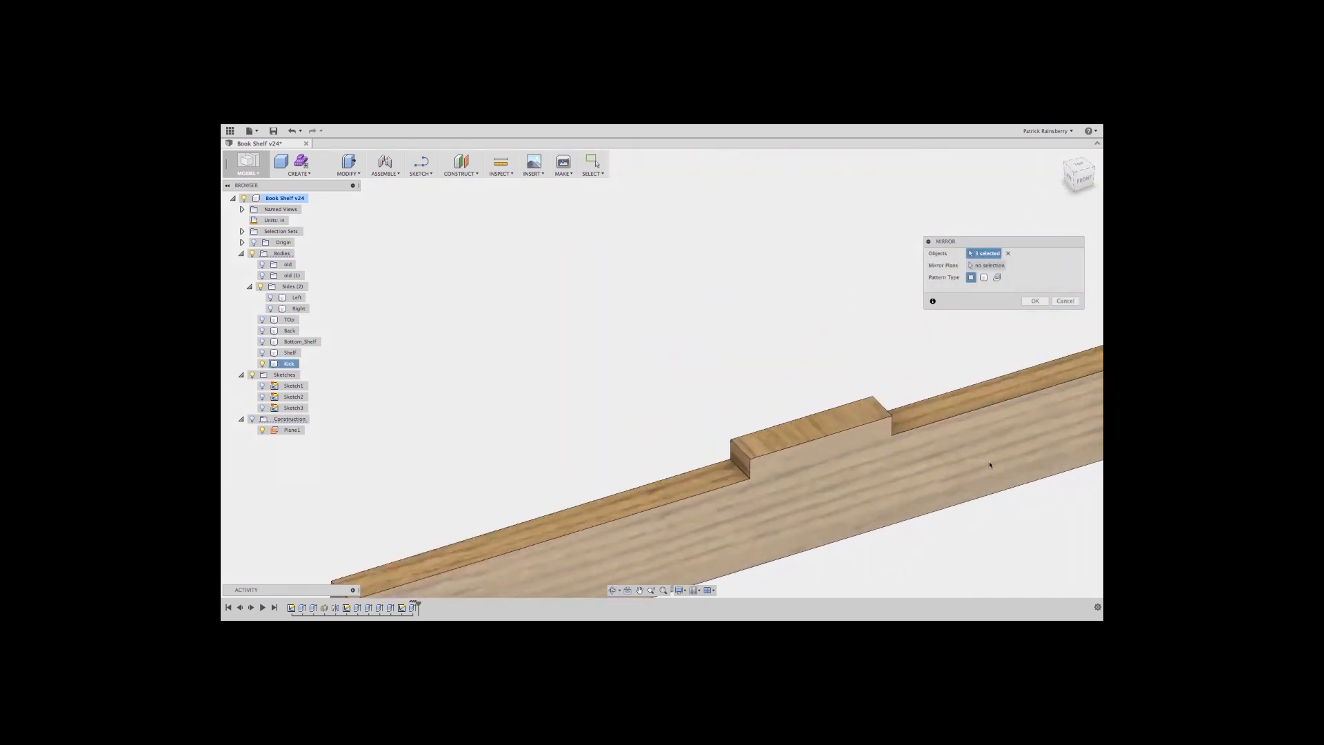
{"action": "left_click", "coordinate": [741, 460]}
{"action": "left_click", "coordinate": [772, 440]}
{"action": "middle_click_drag", "start_coordinate": [807, 437], "coordinate": [749, 435], "text": "shift"}
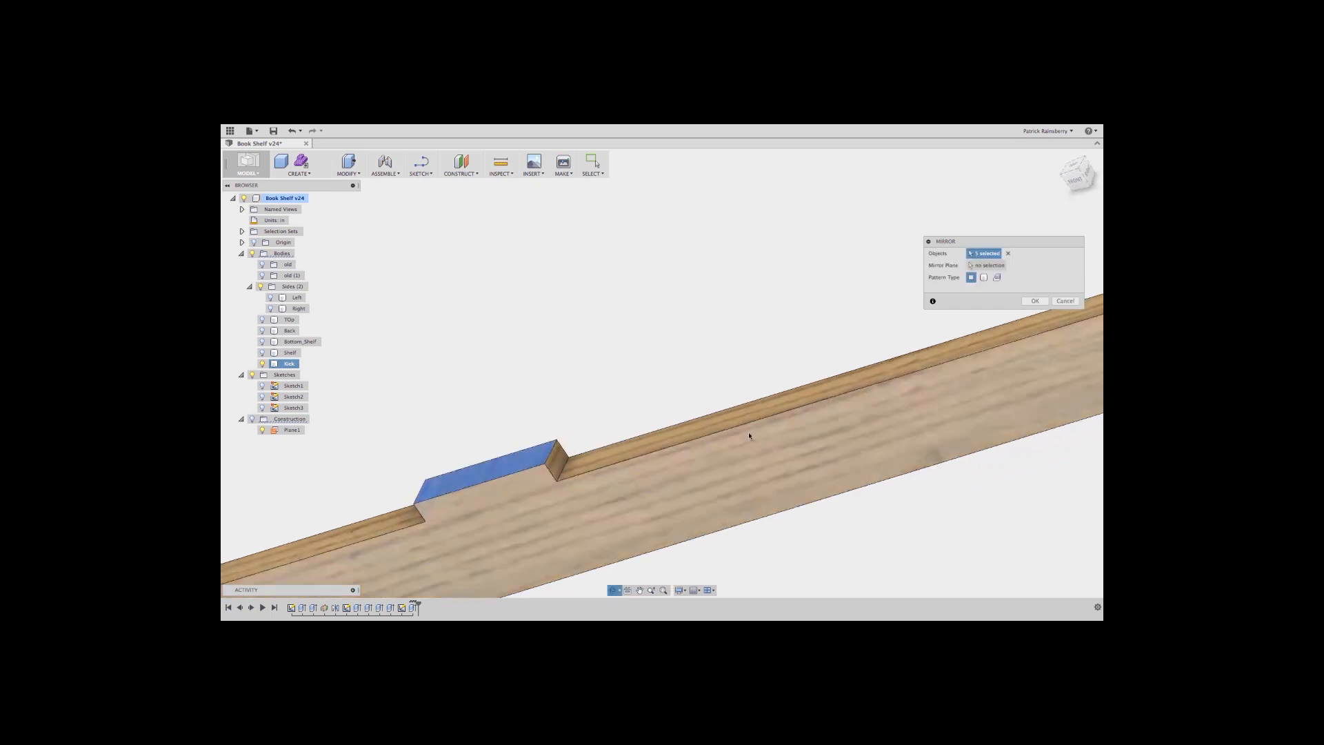
{"action": "middle_click_drag", "start_coordinate": [691, 357], "coordinate": [792, 313], "text": "shift"}
{"action": "left_click", "coordinate": [972, 266]}
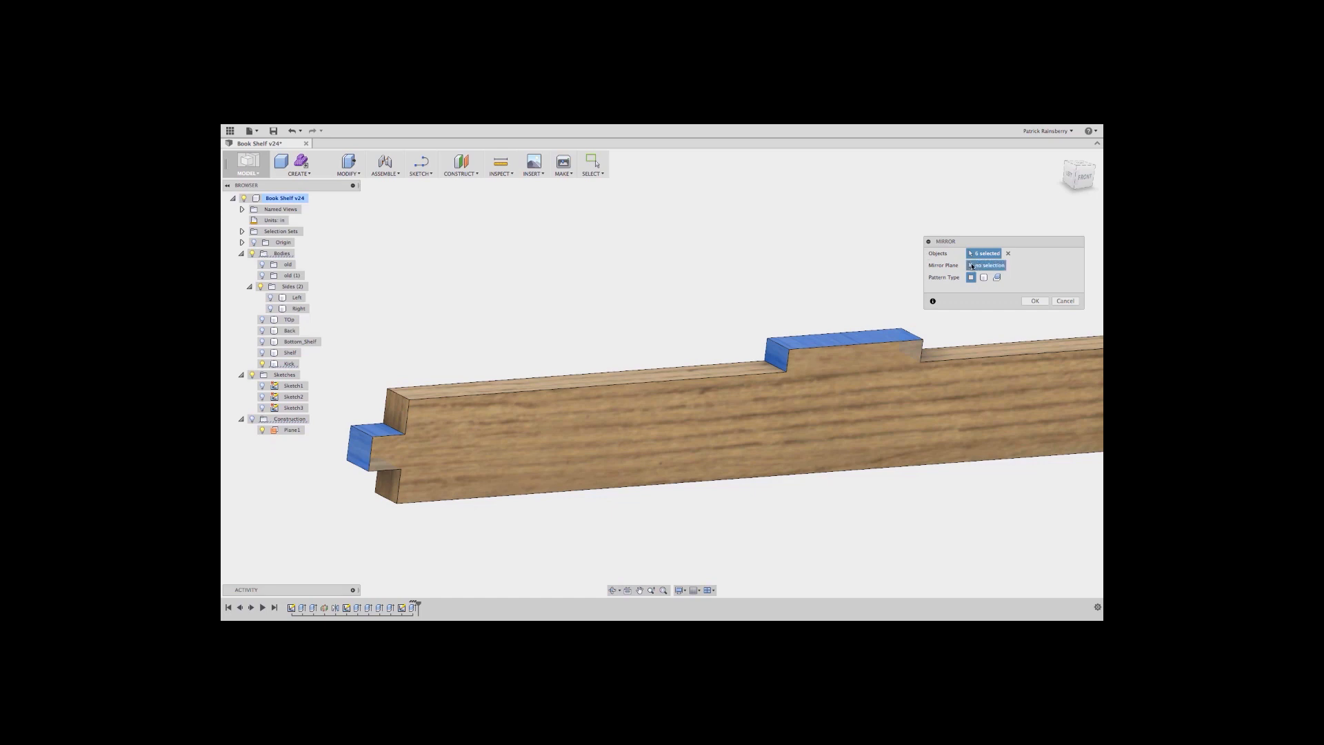
{"action": "scroll", "coordinate": [808, 324], "scroll_direction": "down", "scroll_amount": 7}
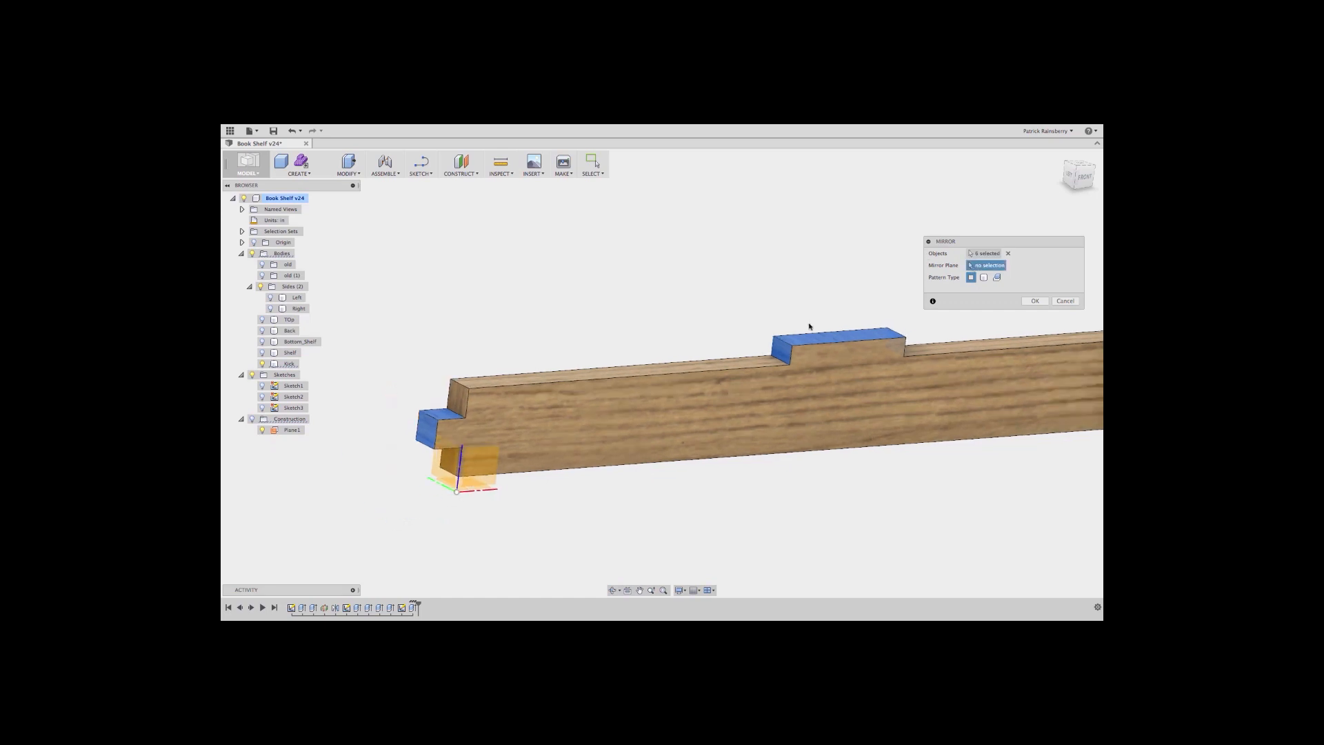
{"action": "left_click", "coordinate": [272, 430]}
{"action": "middle_click_drag", "start_coordinate": [961, 433], "coordinate": [804, 454], "text": "shift"}
{"action": "left_click", "coordinate": [1044, 302]}
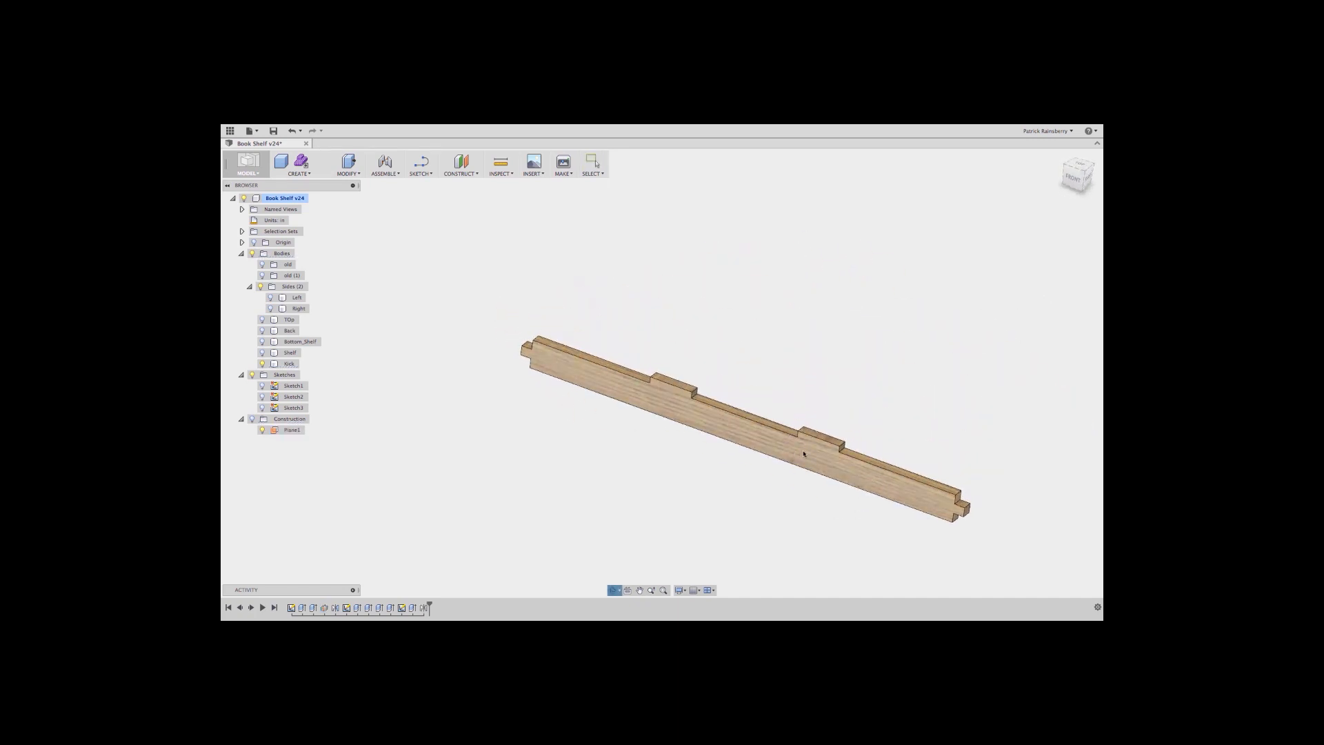
- Hide the kick board, show only the Bottom_Shelf body, and start a sketch on its top face
{"action": "left_click", "coordinate": [262, 364]}
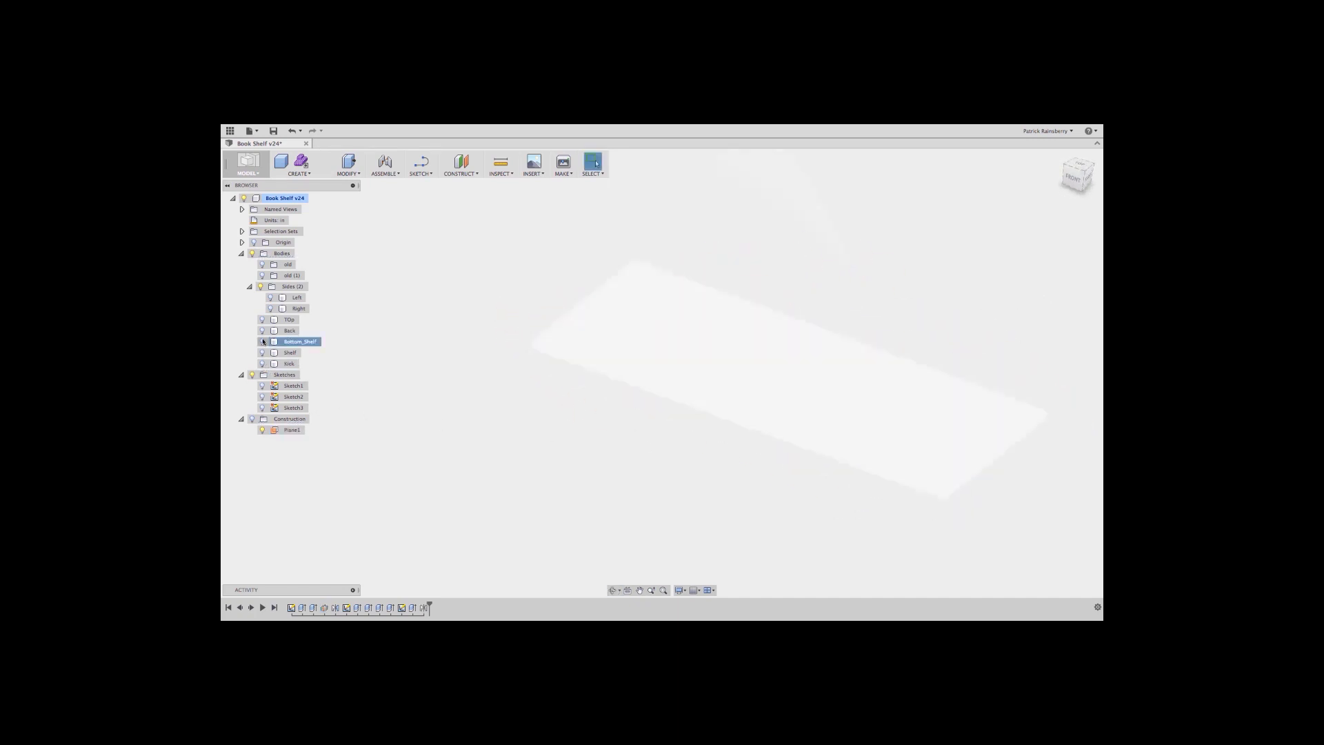
{"action": "left_click", "coordinate": [262, 341]}
{"action": "middle_click_drag", "start_coordinate": [379, 408], "coordinate": [444, 228], "text": "shift"}
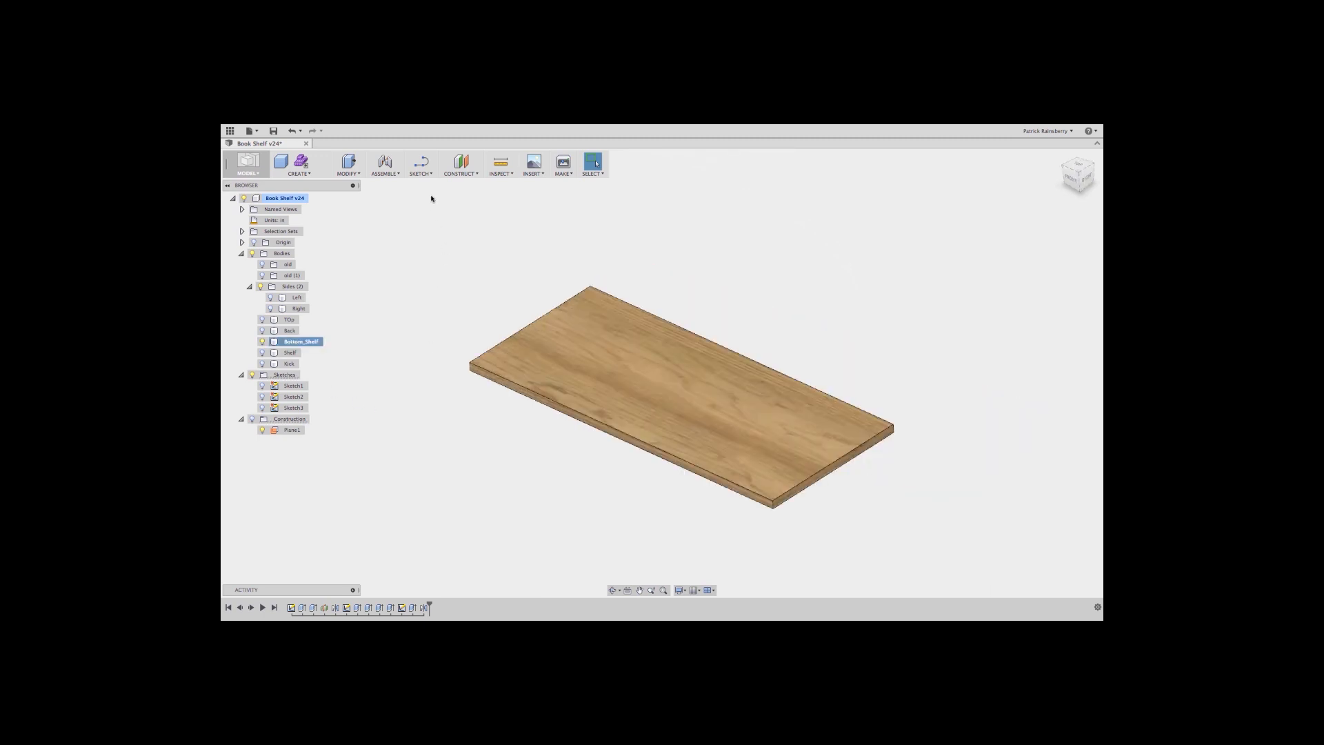
{"action": "left_click", "coordinate": [425, 175]}
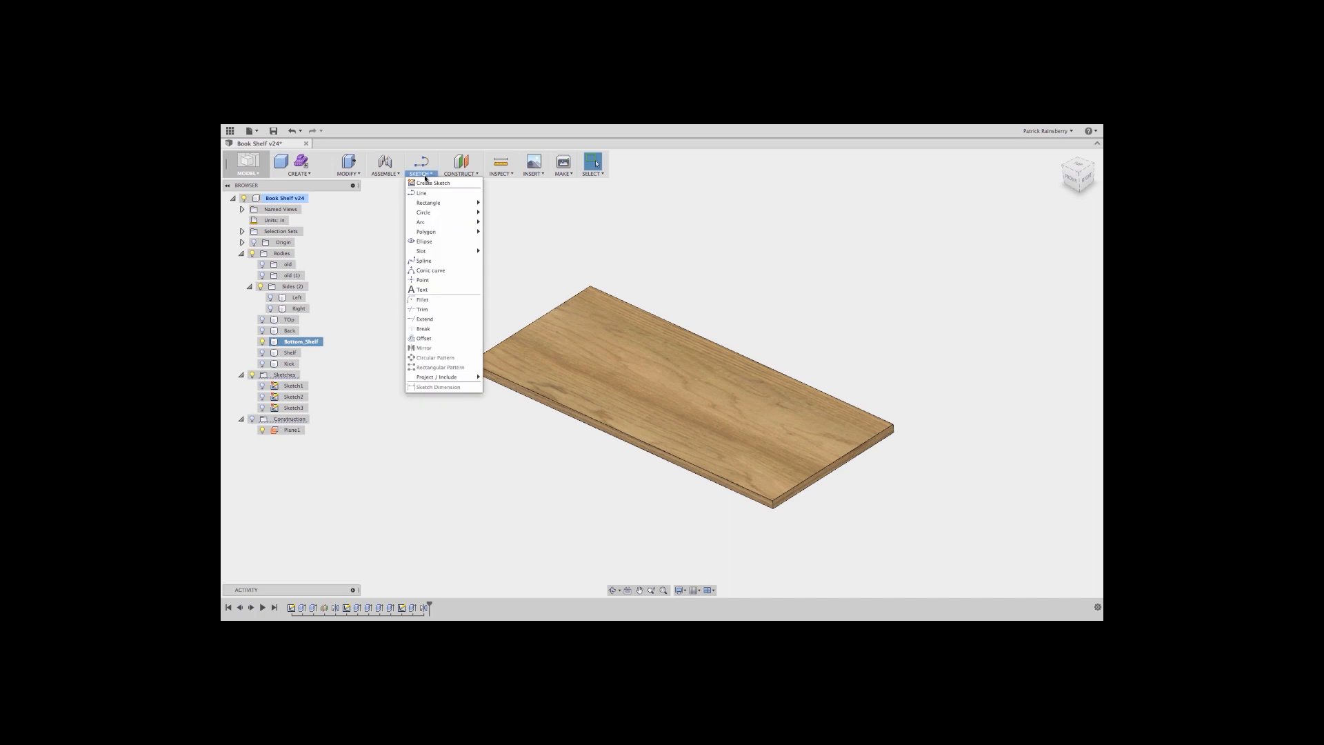
{"action": "left_click", "coordinate": [425, 182]}
{"action": "left_click", "coordinate": [603, 331]}
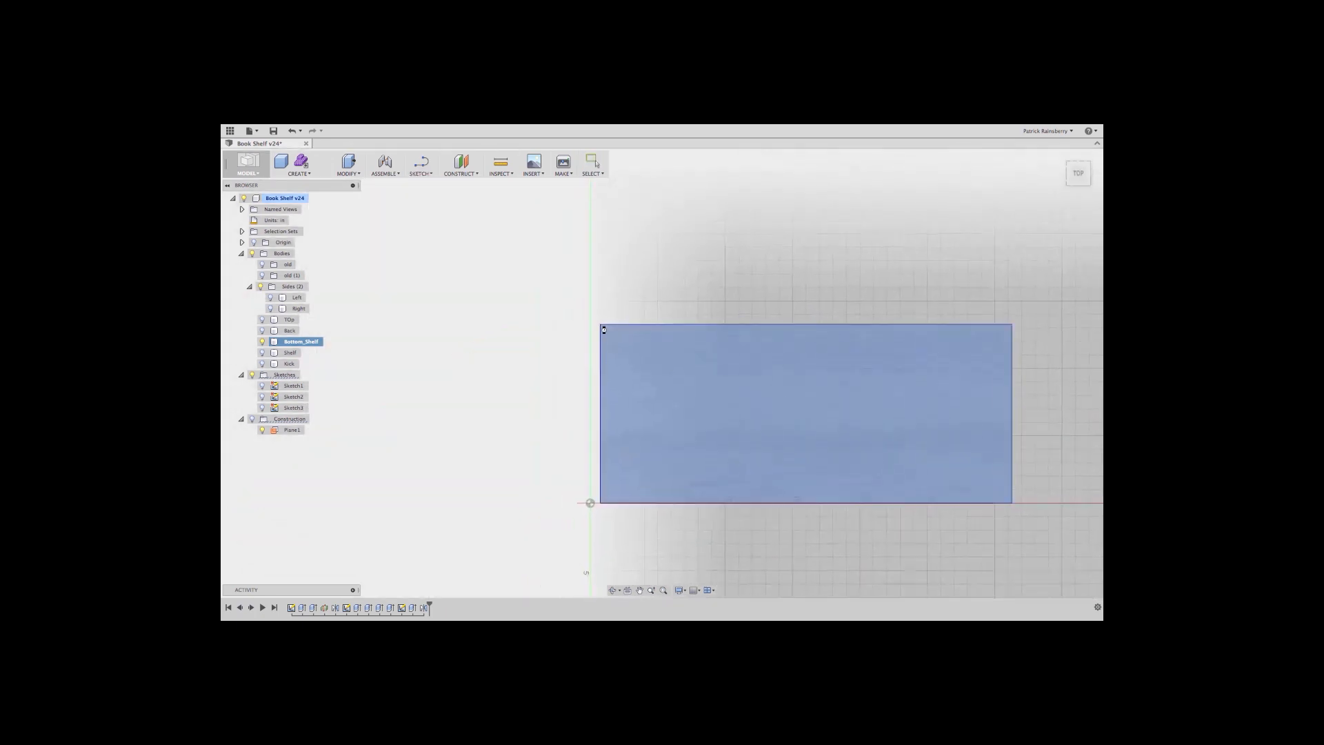
- Sketch a two-point rectangle about 6.07 by 1.19 in, standing outward from the shelf's upper long edge near the left corner
{"action": "left_click", "coordinate": [422, 173]}
{"action": "mouse_move", "coordinate": [441, 202]}
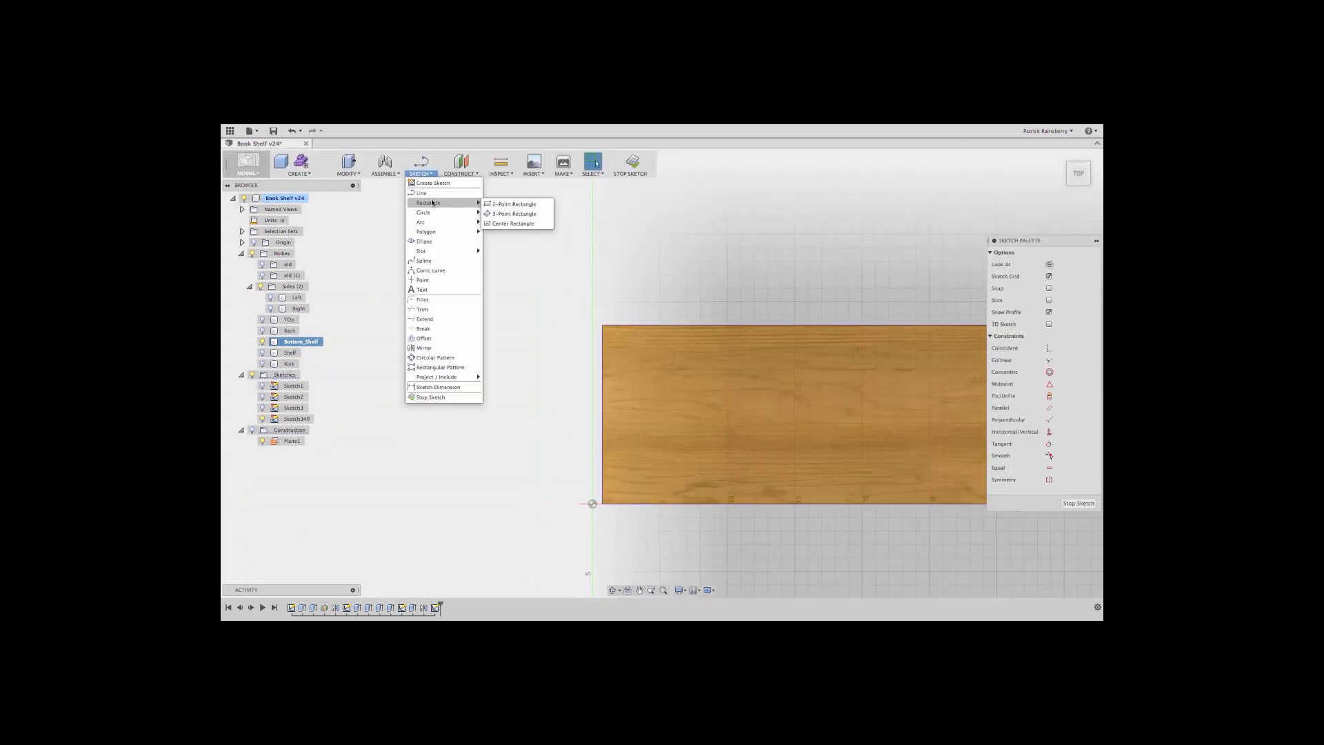
{"action": "left_click", "coordinate": [513, 204]}
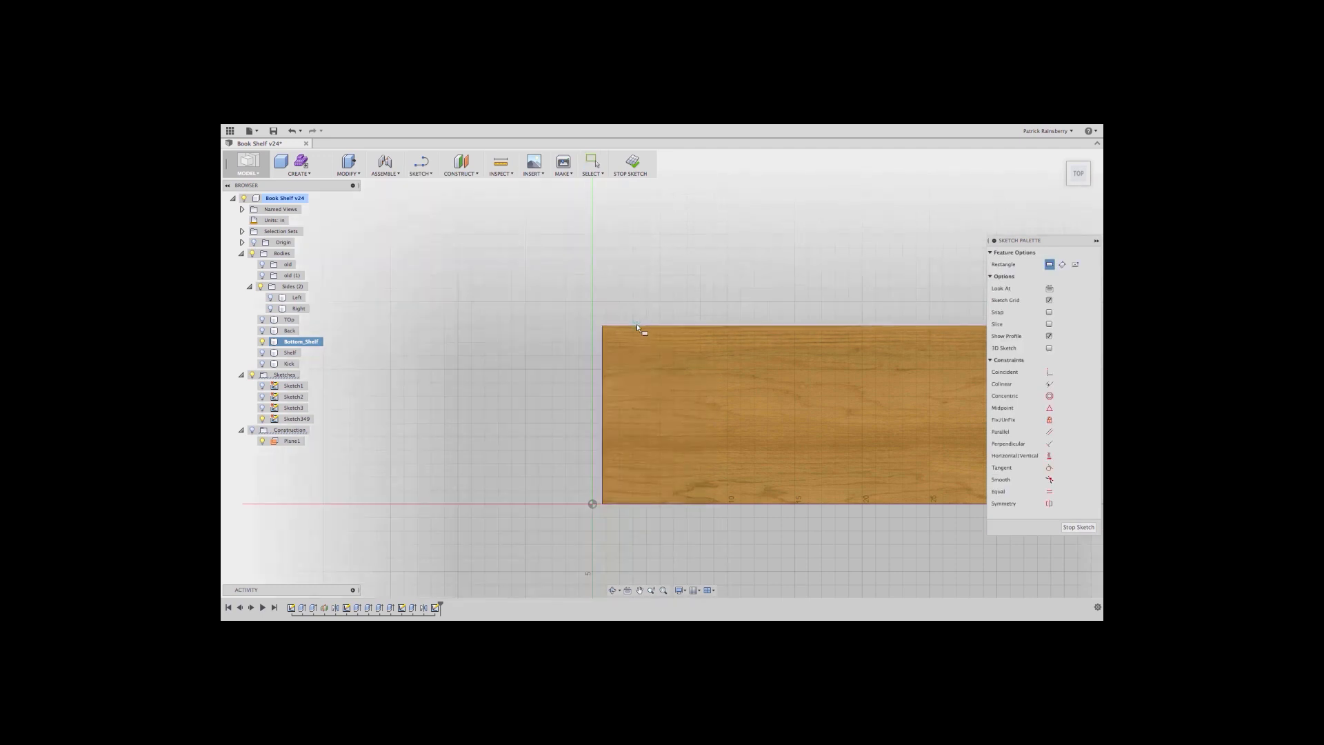
{"action": "left_click", "coordinate": [636, 323]}
{"action": "left_click", "coordinate": [719, 311]}
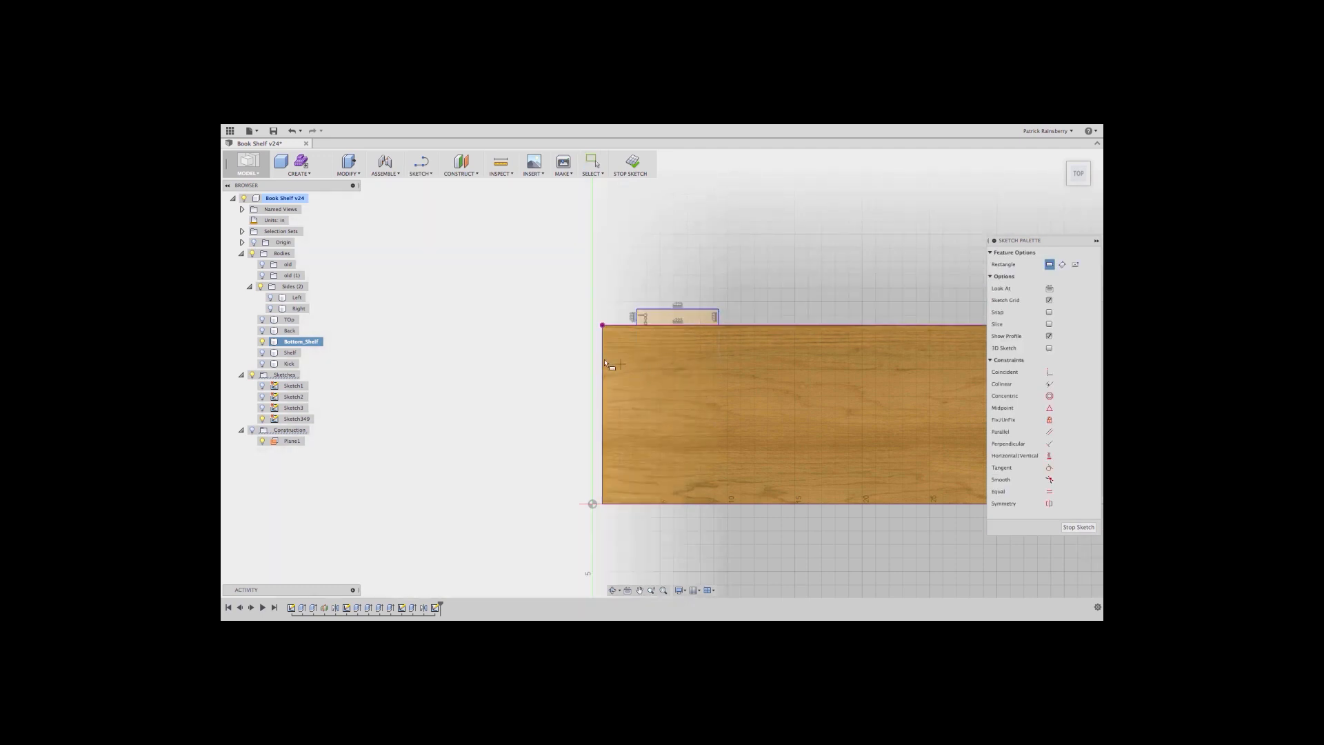
- Sketch two more rectangles outward from the shelf's left short edge, each about 1.41 in deep and about 3.45 and 3 in long
{"action": "left_click", "coordinate": [602, 351]}
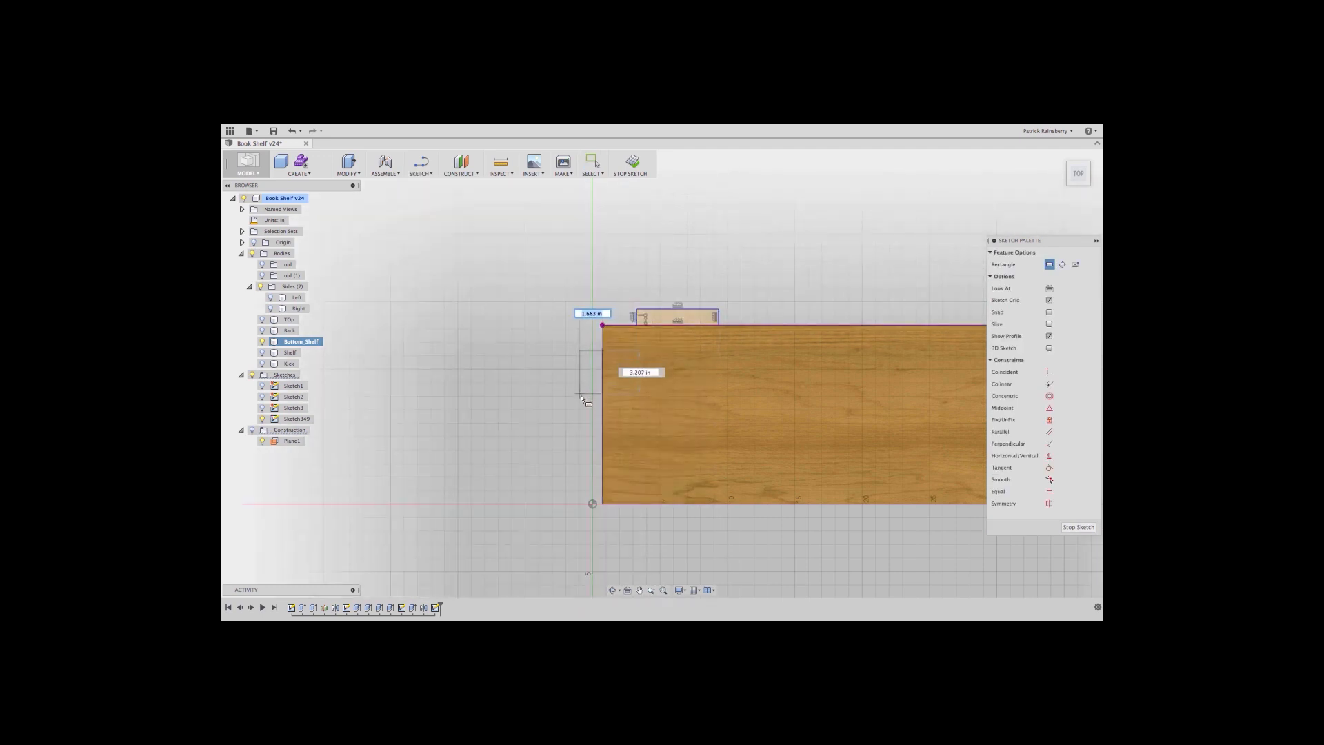
{"action": "left_click", "coordinate": [583, 397]}
{"action": "left_click", "coordinate": [602, 438]}
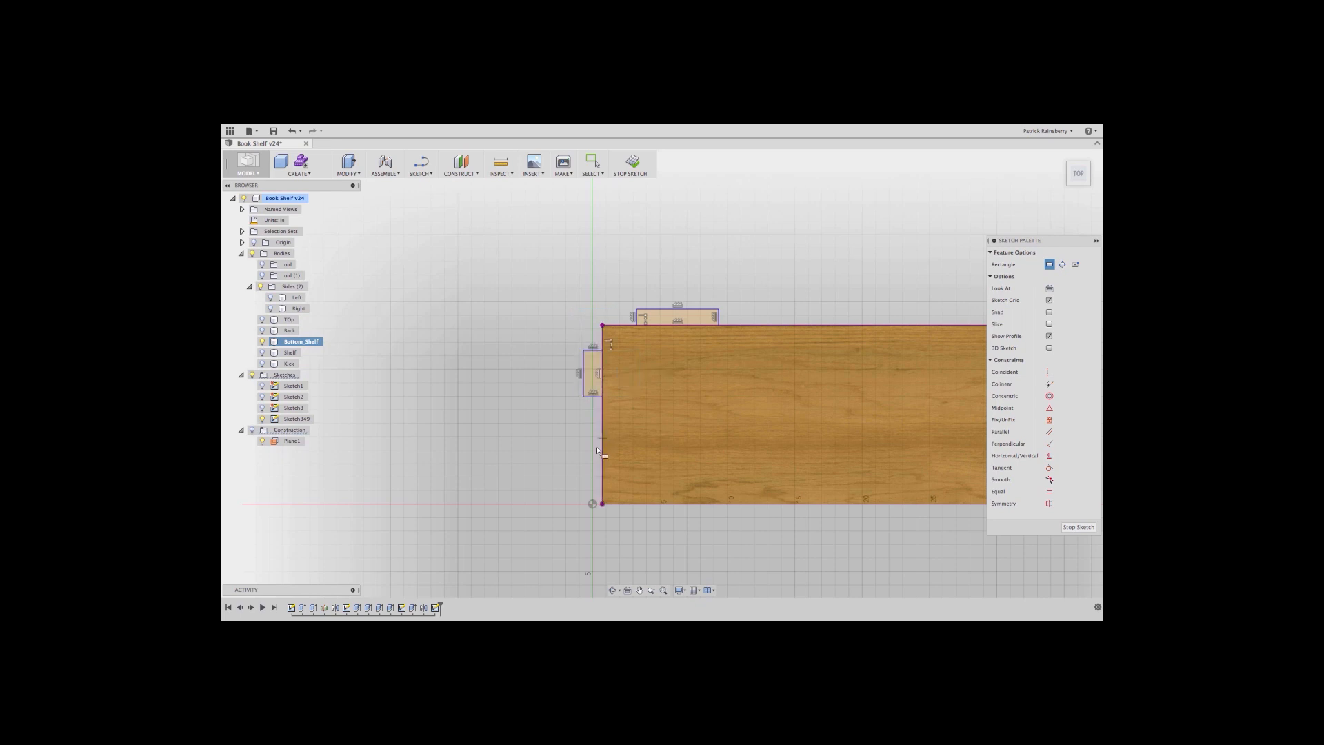
{"action": "left_click", "coordinate": [582, 476]}
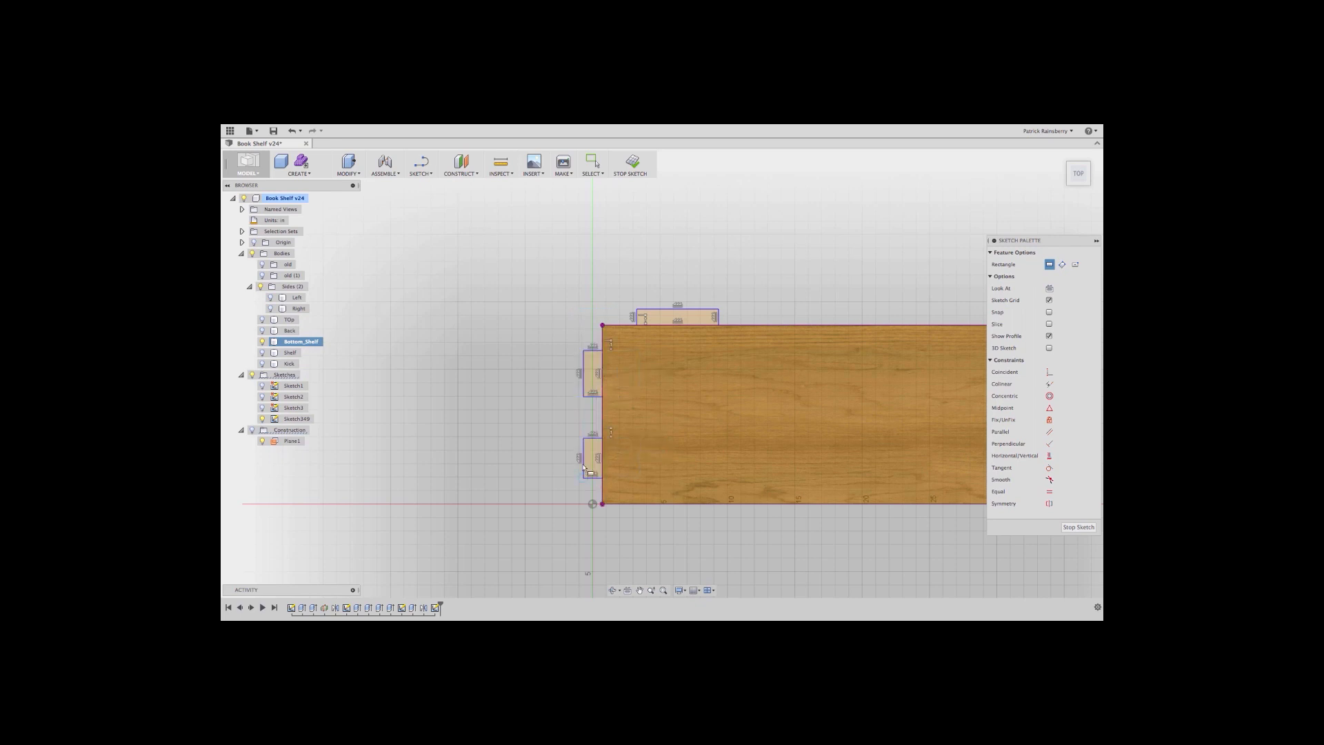
{"action": "right_click", "coordinate": [542, 417]}
{"action": "left_click", "coordinate": [578, 415]}
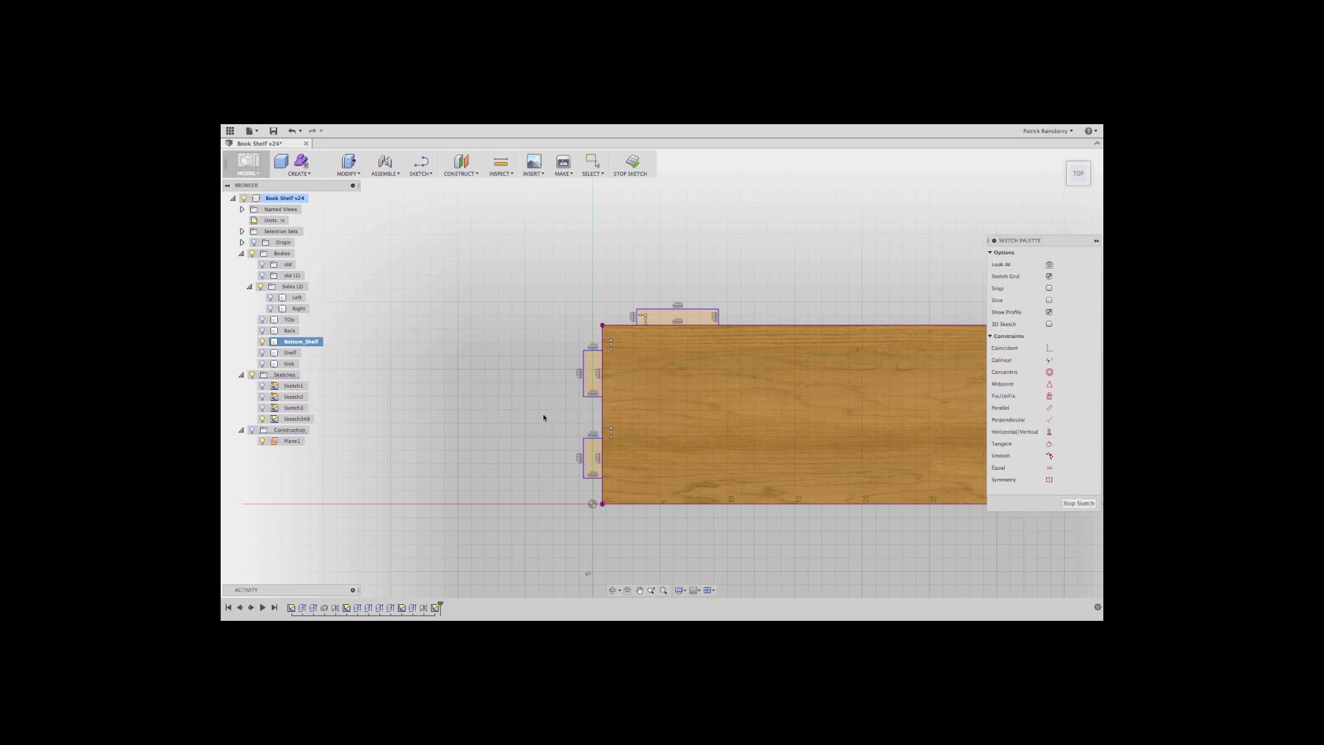
- Draw a line across each of the three tab rectangles, joining the midpoint of its outer side to the shelf edge
{"action": "scroll", "coordinate": [672, 317], "scroll_direction": "up", "scroll_amount": 3}
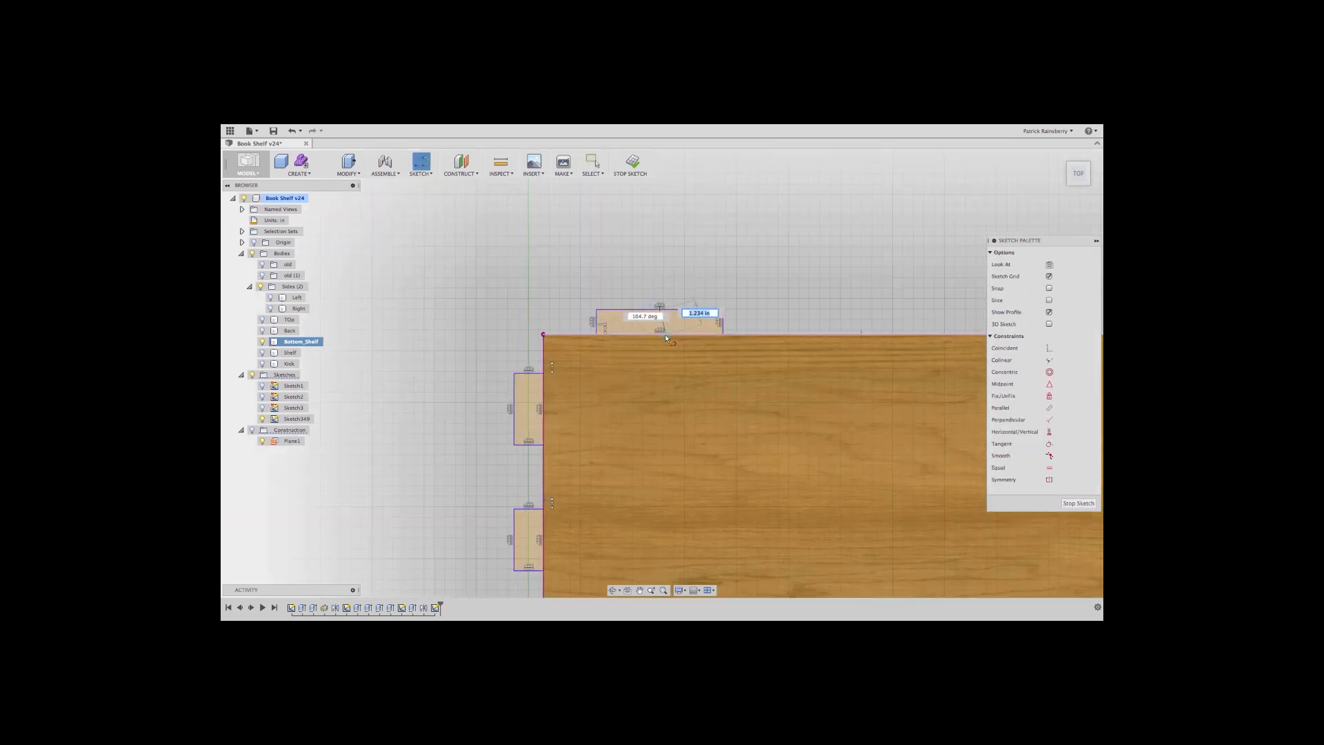
{"action": "left_click", "coordinate": [659, 337]}
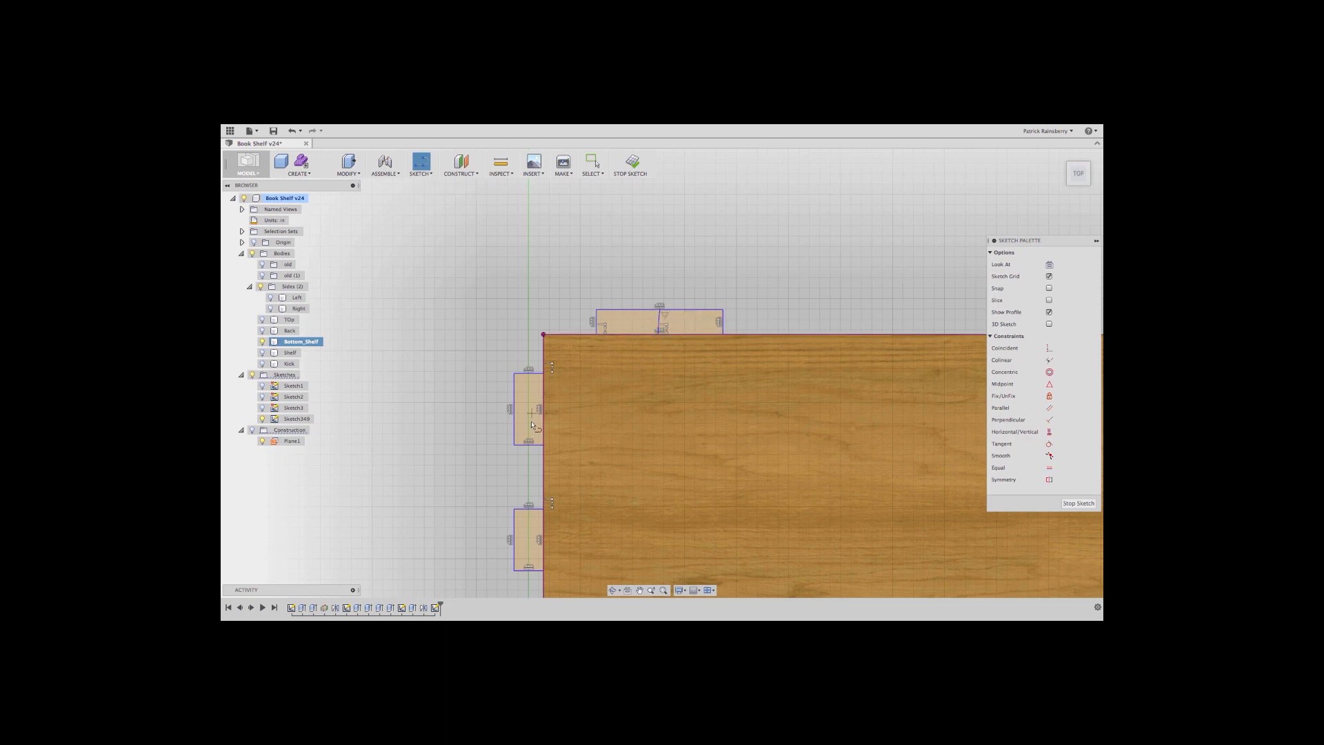
{"action": "left_click", "coordinate": [512, 411]}
{"action": "left_click", "coordinate": [541, 410]}
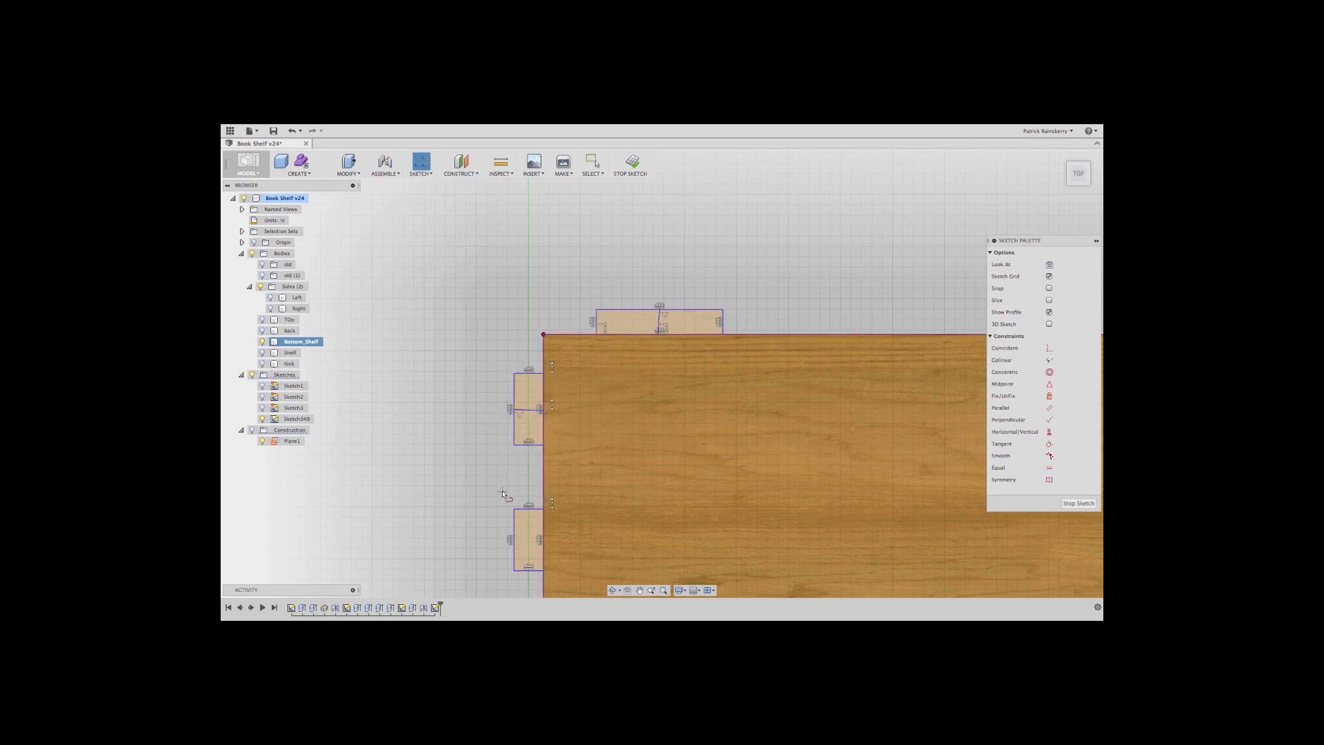
{"action": "left_click", "coordinate": [511, 539]}
{"action": "left_click", "coordinate": [544, 537]}
{"action": "key", "text": "Escape"}
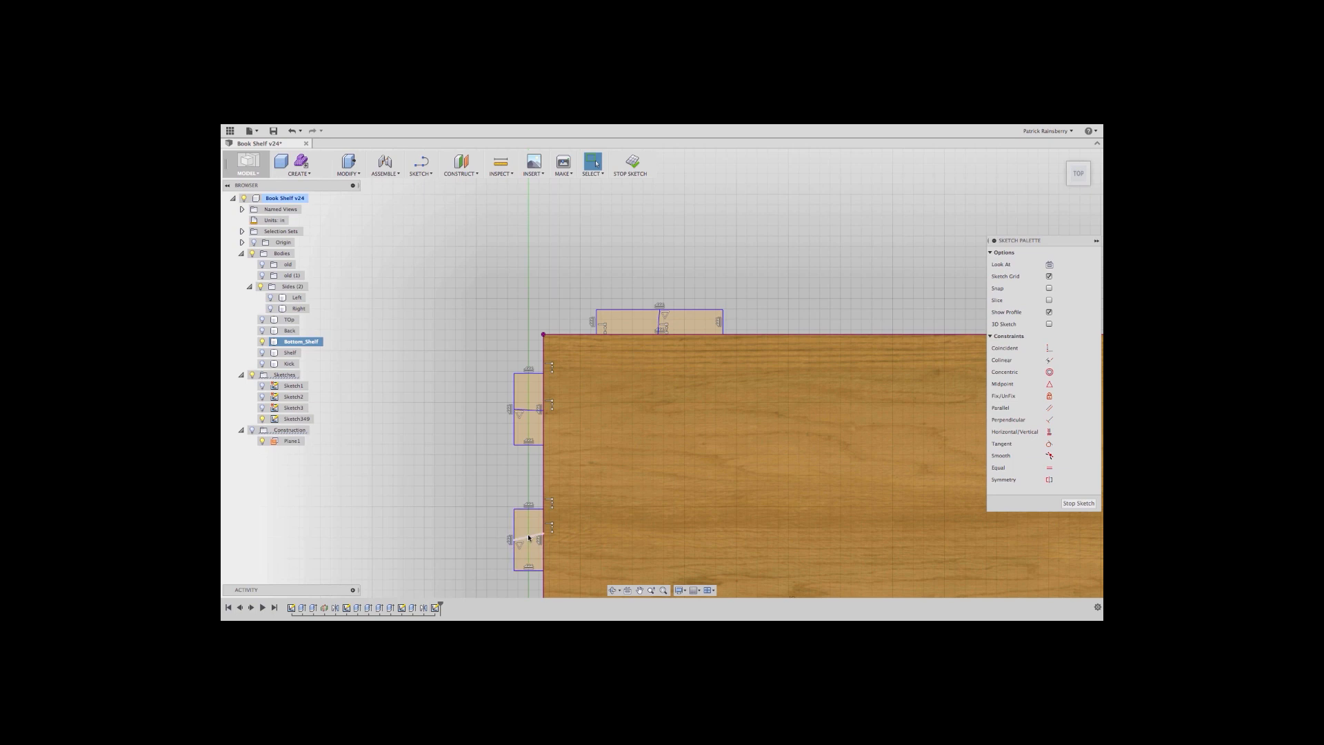
- Convert the three lines crossing the tab rectangles to construction geometry
{"action": "left_click", "coordinate": [524, 537]}
{"action": "left_click", "coordinate": [534, 413]}
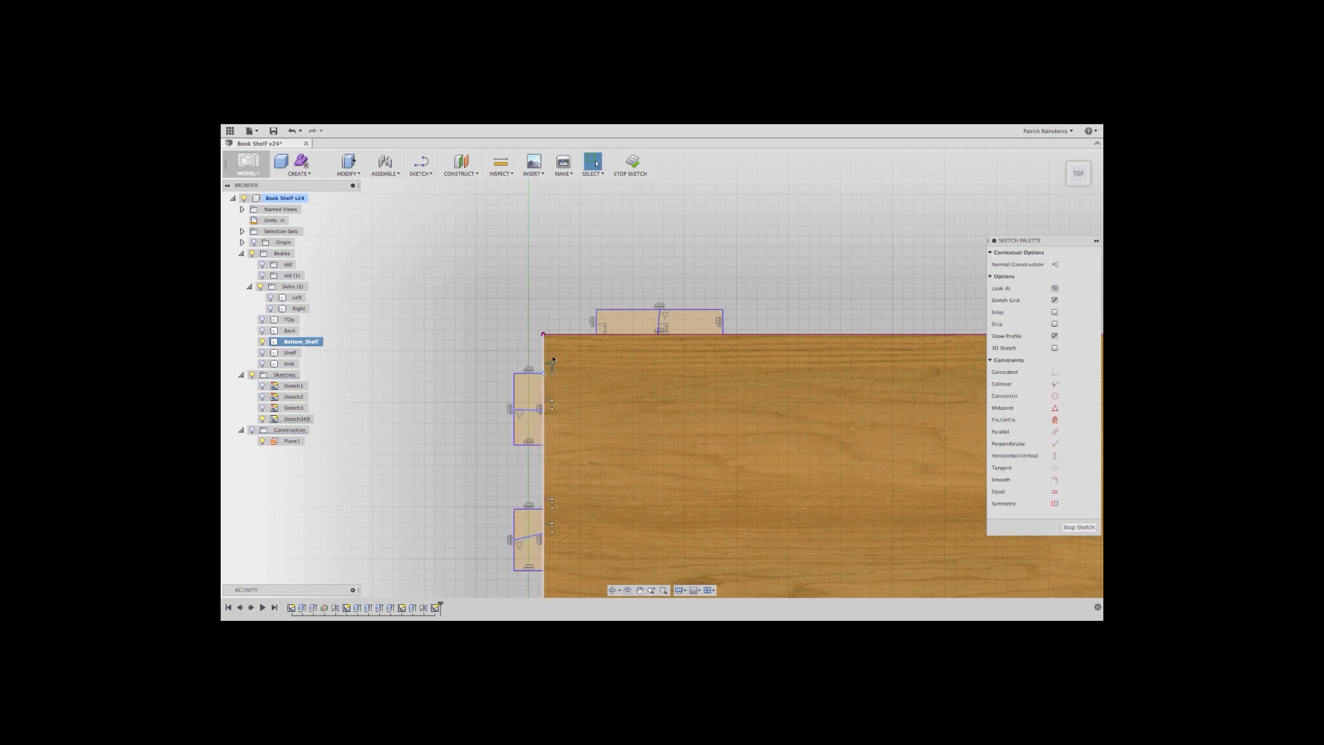
{"action": "left_click", "coordinate": [659, 327]}
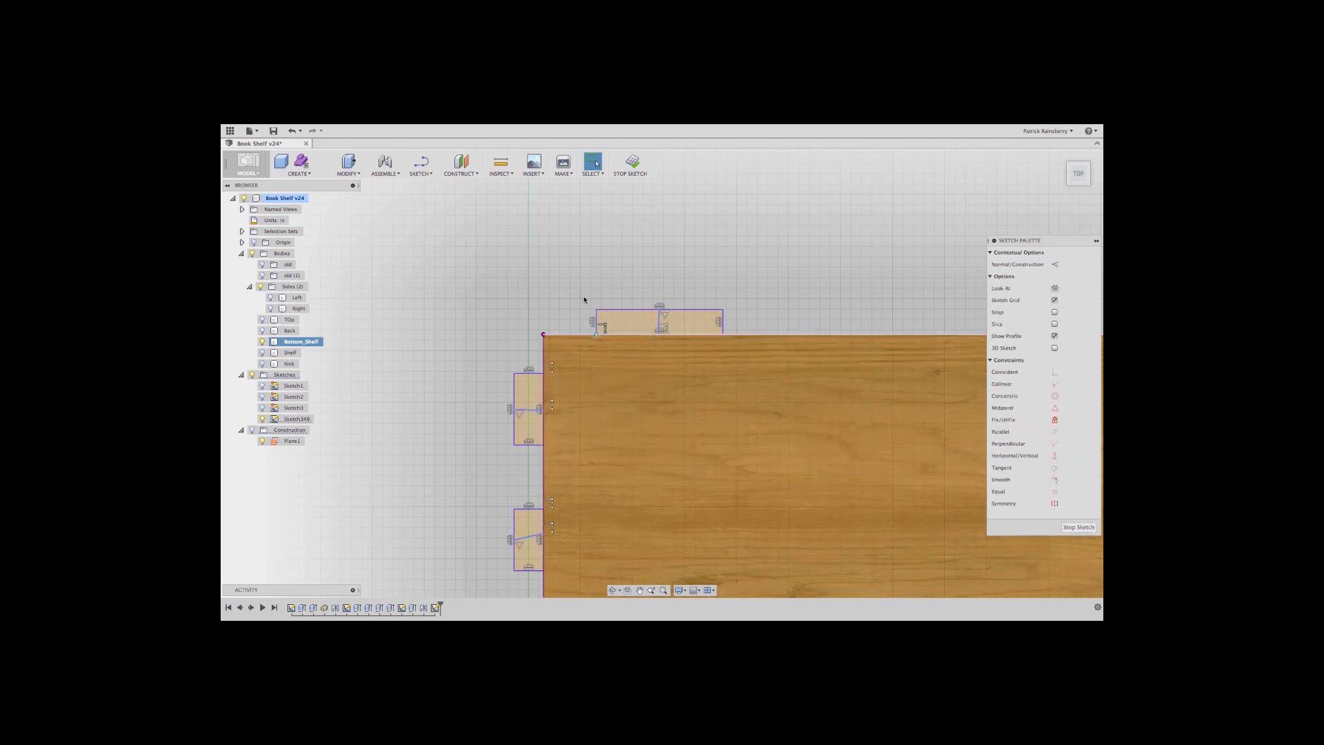
{"action": "right_click", "coordinate": [577, 251]}
{"action": "left_click", "coordinate": [590, 331]}
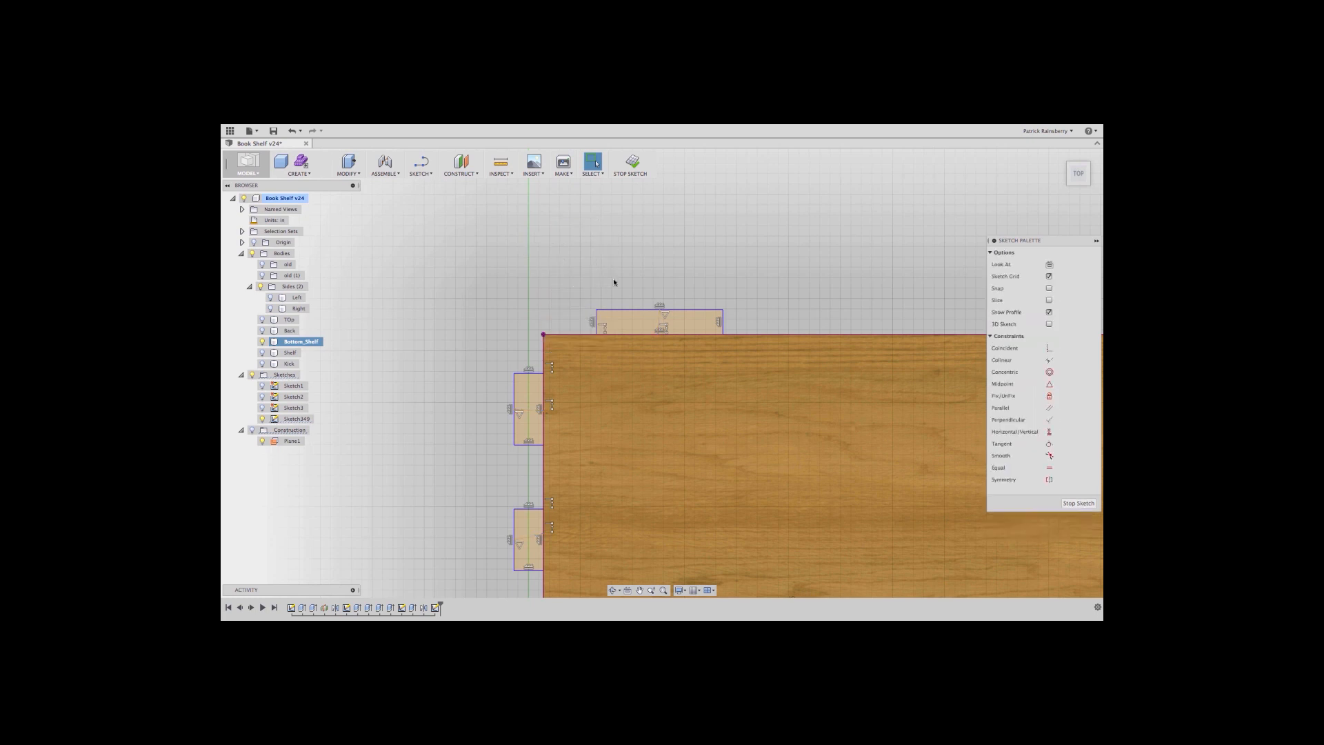
- Dimension the lengths of both rectangles on the shelf's left short edge as 3.00 in
{"action": "left_click", "coordinate": [426, 175]}
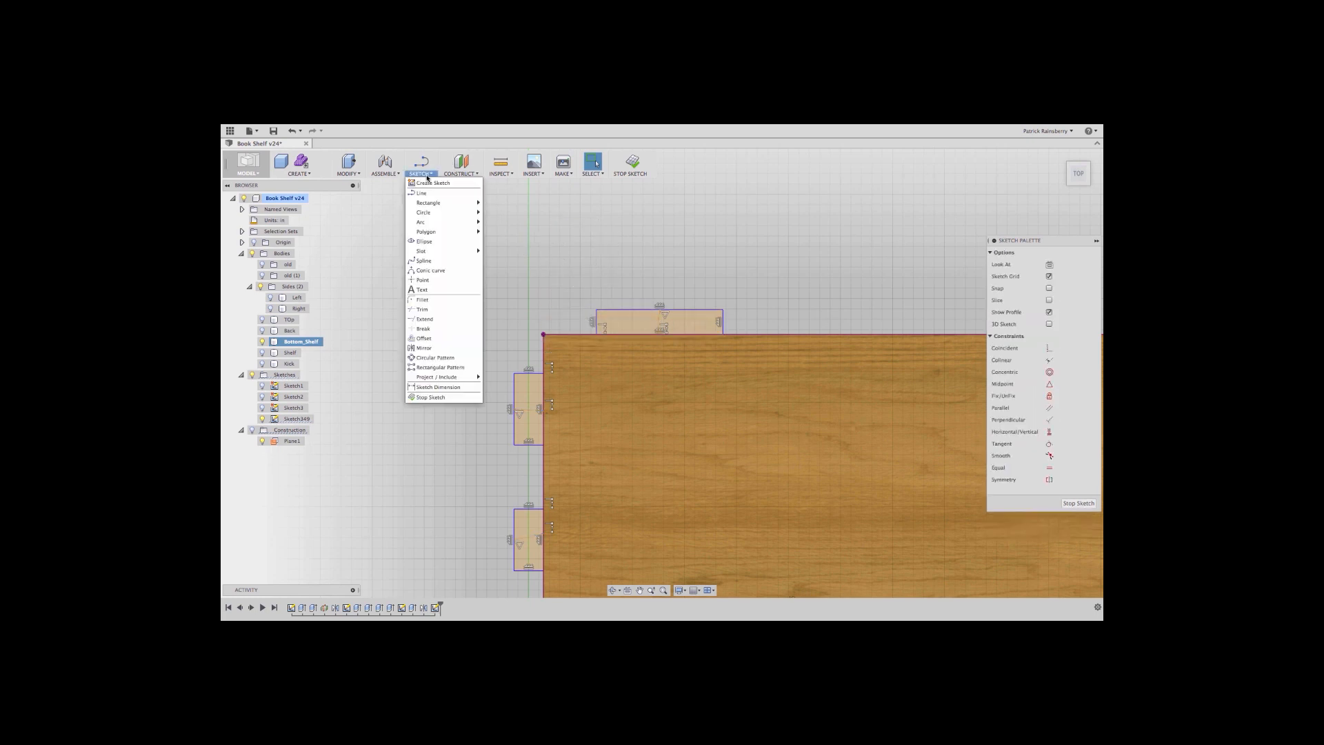
{"action": "left_click", "coordinate": [434, 392]}
{"action": "mouse_move", "coordinate": [444, 437]}
{"action": "middle_mouse_down"}
{"action": "mouse_move", "coordinate": [457, 295]}
{"action": "mouse_move", "coordinate": [443, 370]}
{"action": "middle_mouse_up"}
{"action": "scroll", "coordinate": [452, 307], "scroll_direction": "down", "scroll_amount": 1}
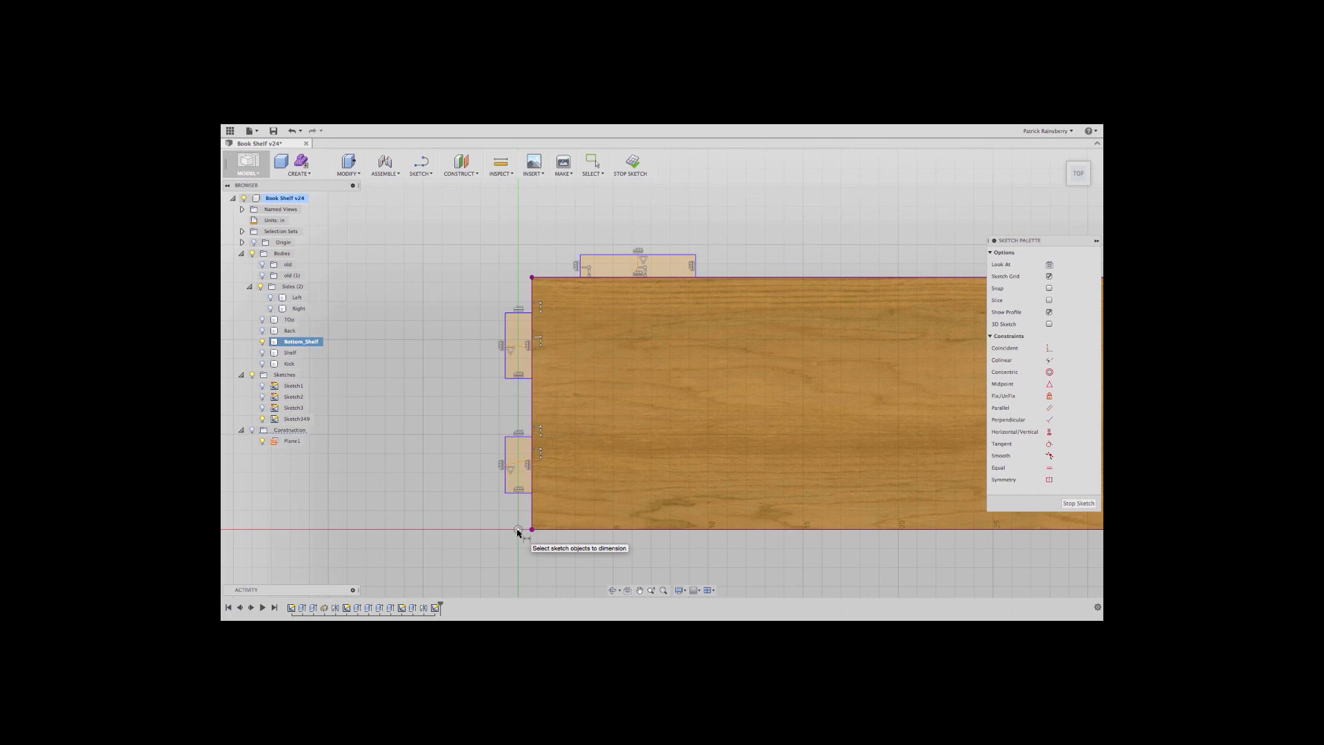
{"action": "left_click", "coordinate": [506, 472]}
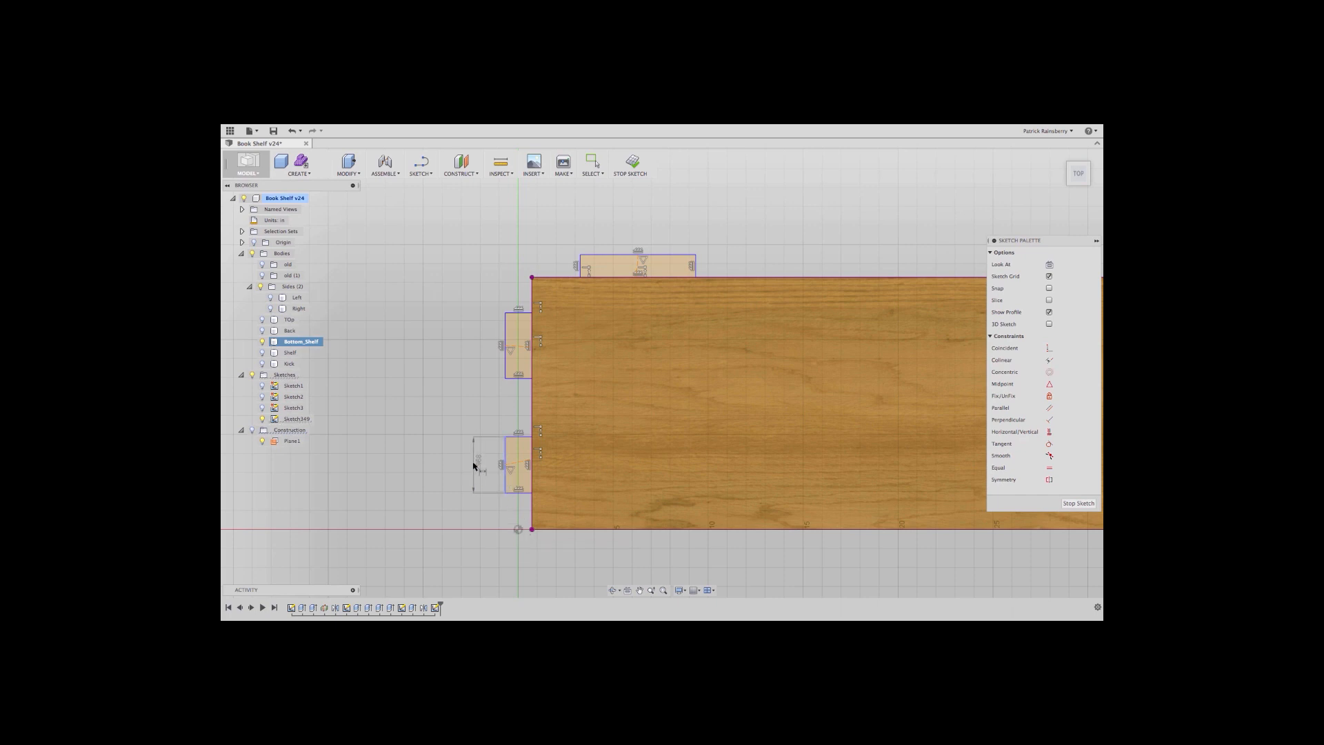
{"action": "left_click", "coordinate": [469, 466]}
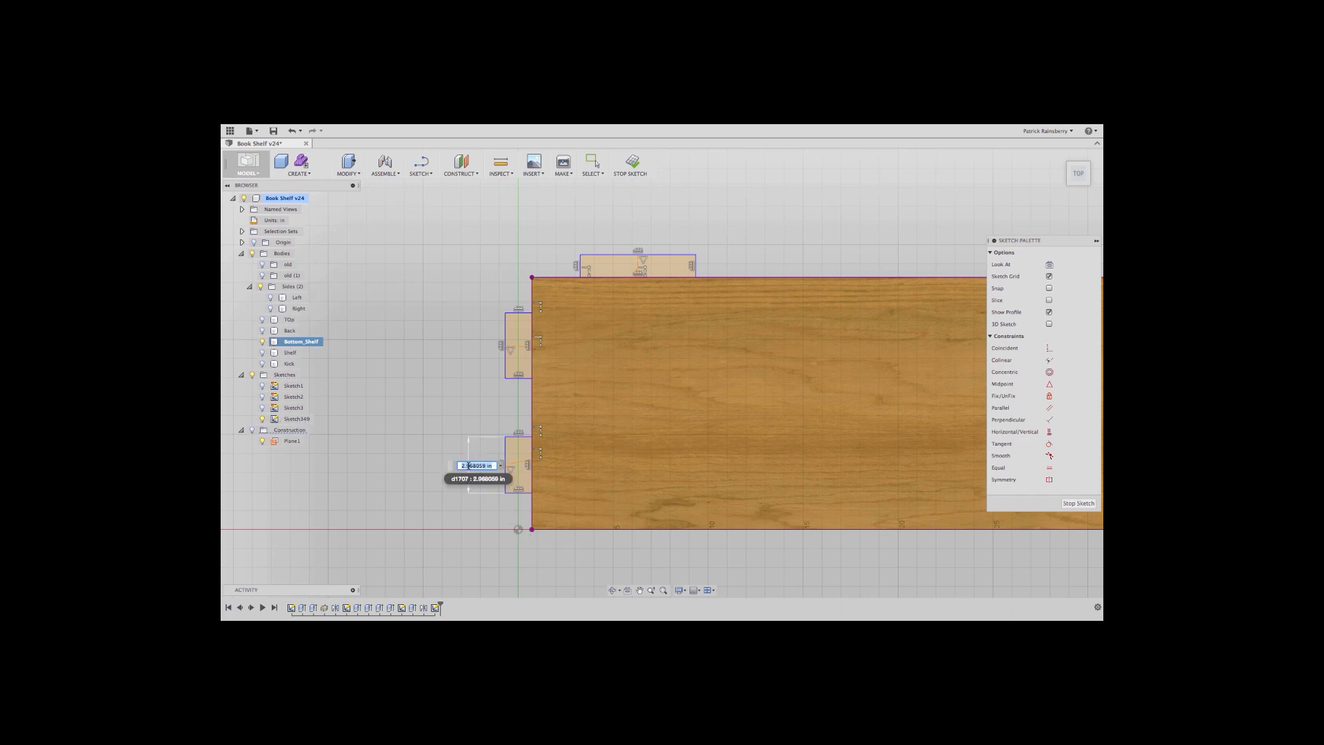
{"action": "type", "text": "3"}
{"action": "key", "text": "Return"}
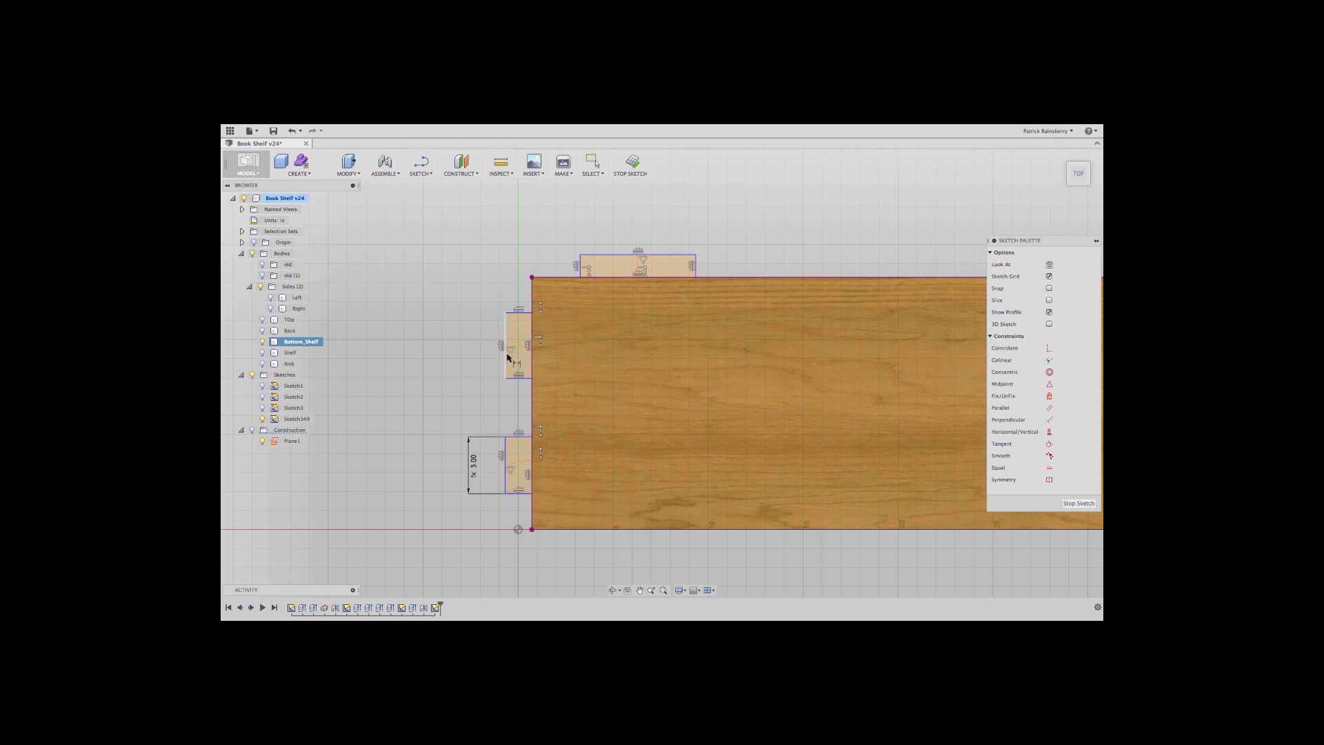
{"action": "left_click", "coordinate": [505, 360]}
{"action": "left_click", "coordinate": [468, 348]}
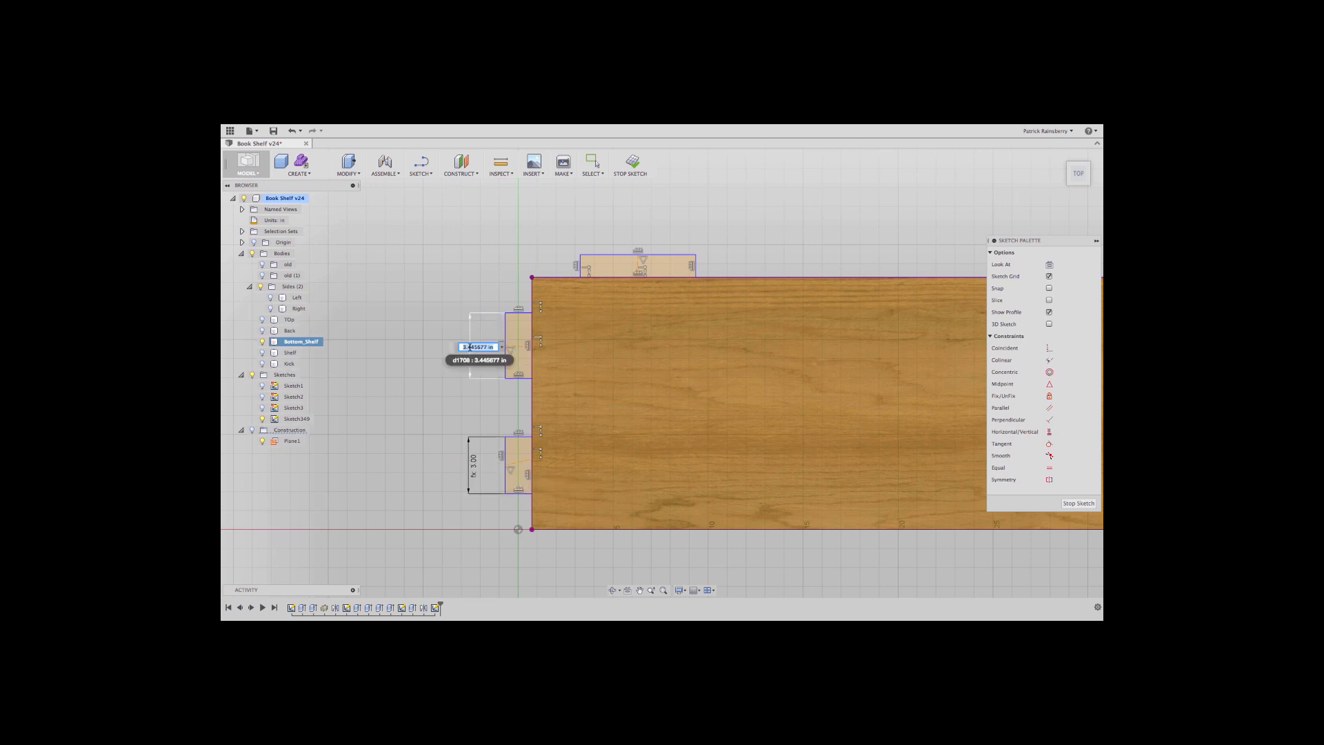
{"action": "type", "text": "3"}
{"action": "key", "text": "Return"}
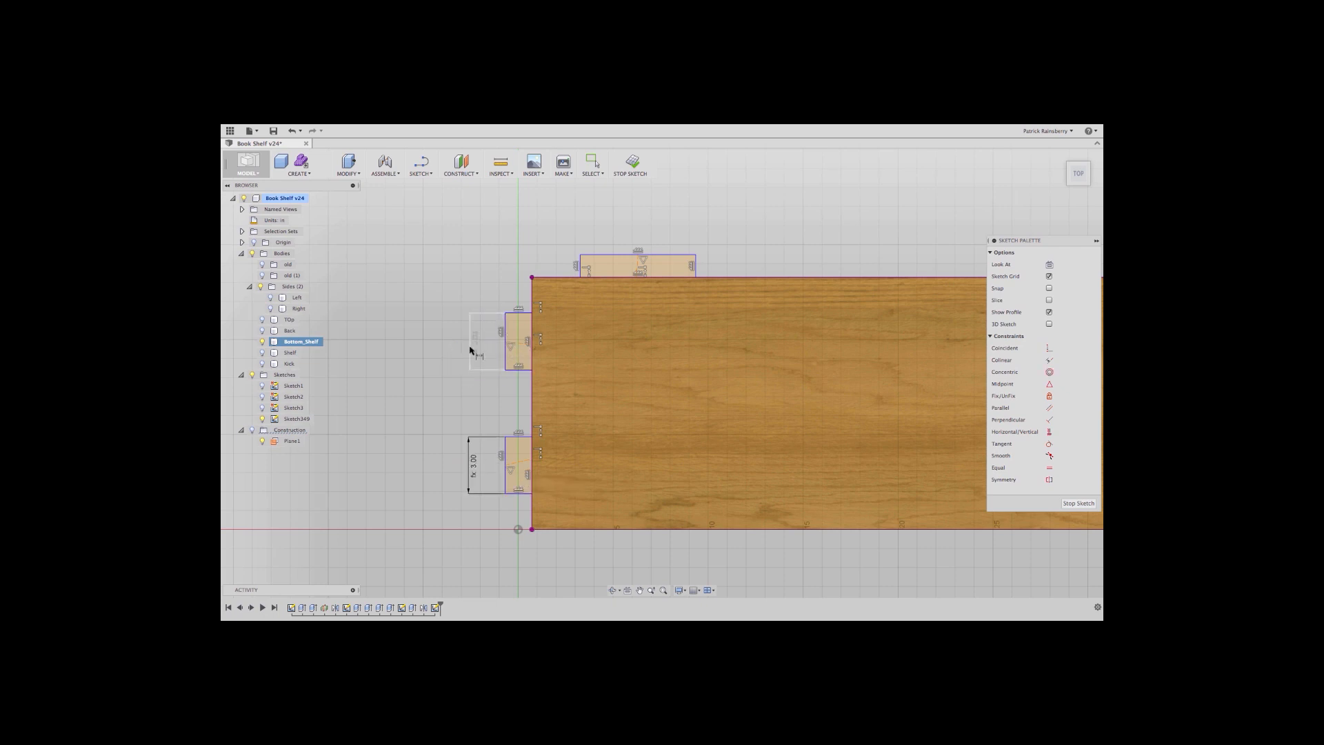
- Dimension the rectangle on the shelf's upper long edge as 3.00 in long and 0.725 in deep
{"action": "left_click", "coordinate": [613, 256]}
{"action": "left_click", "coordinate": [613, 239]}
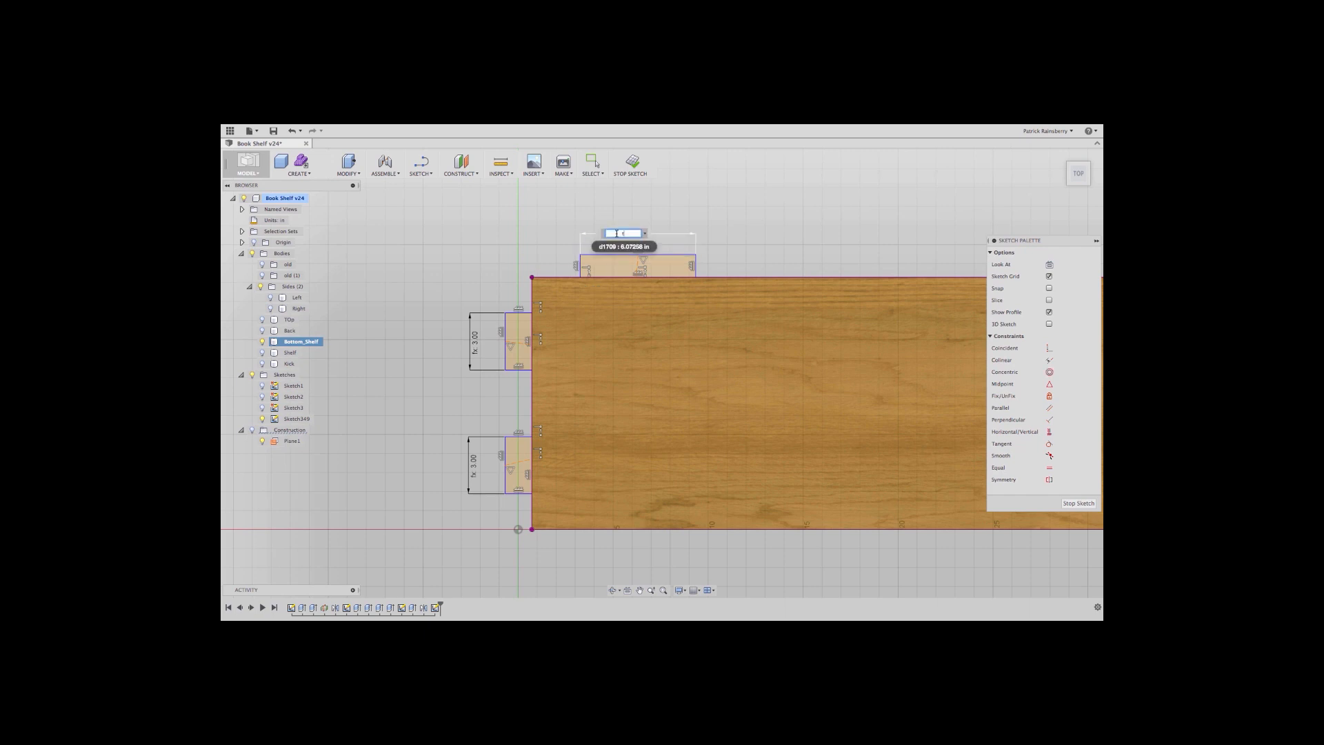
{"action": "type", "text": "3"}
{"action": "key", "text": "Return"}
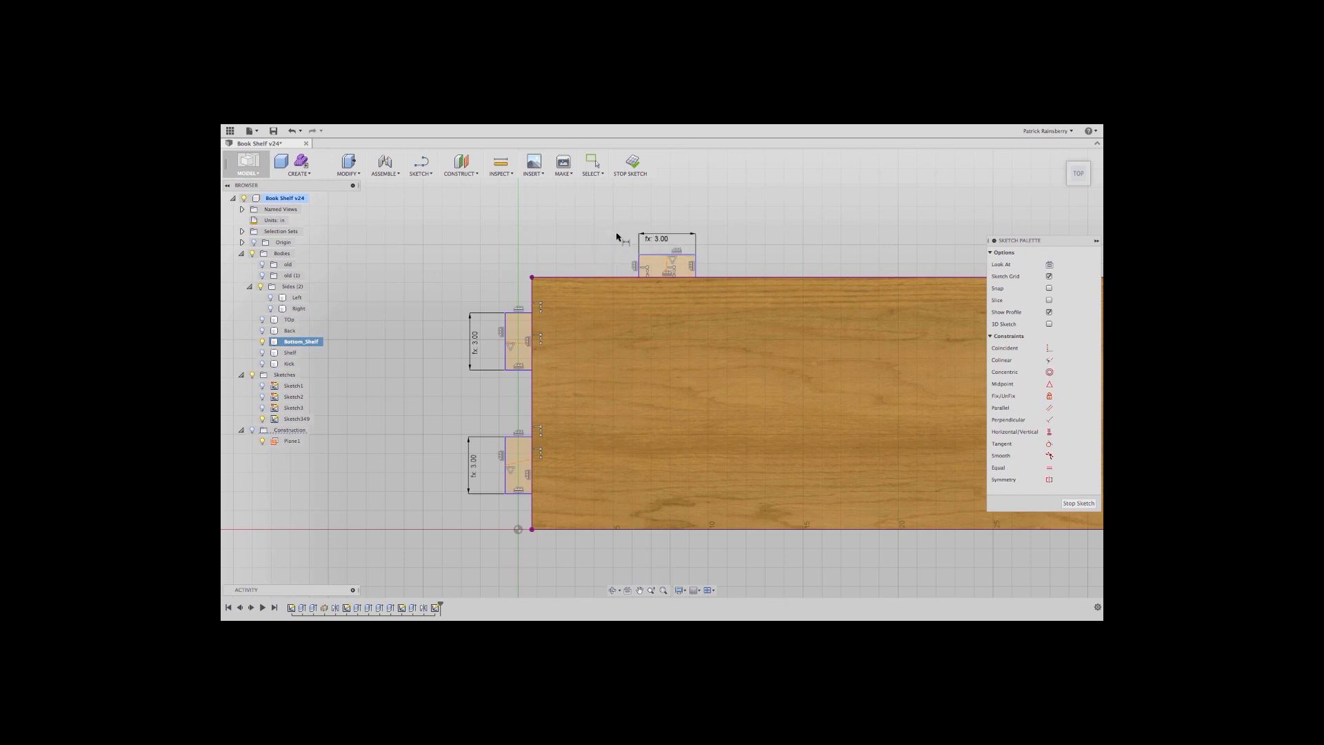
{"action": "left_click", "coordinate": [639, 263]}
{"action": "left_click", "coordinate": [597, 238]}
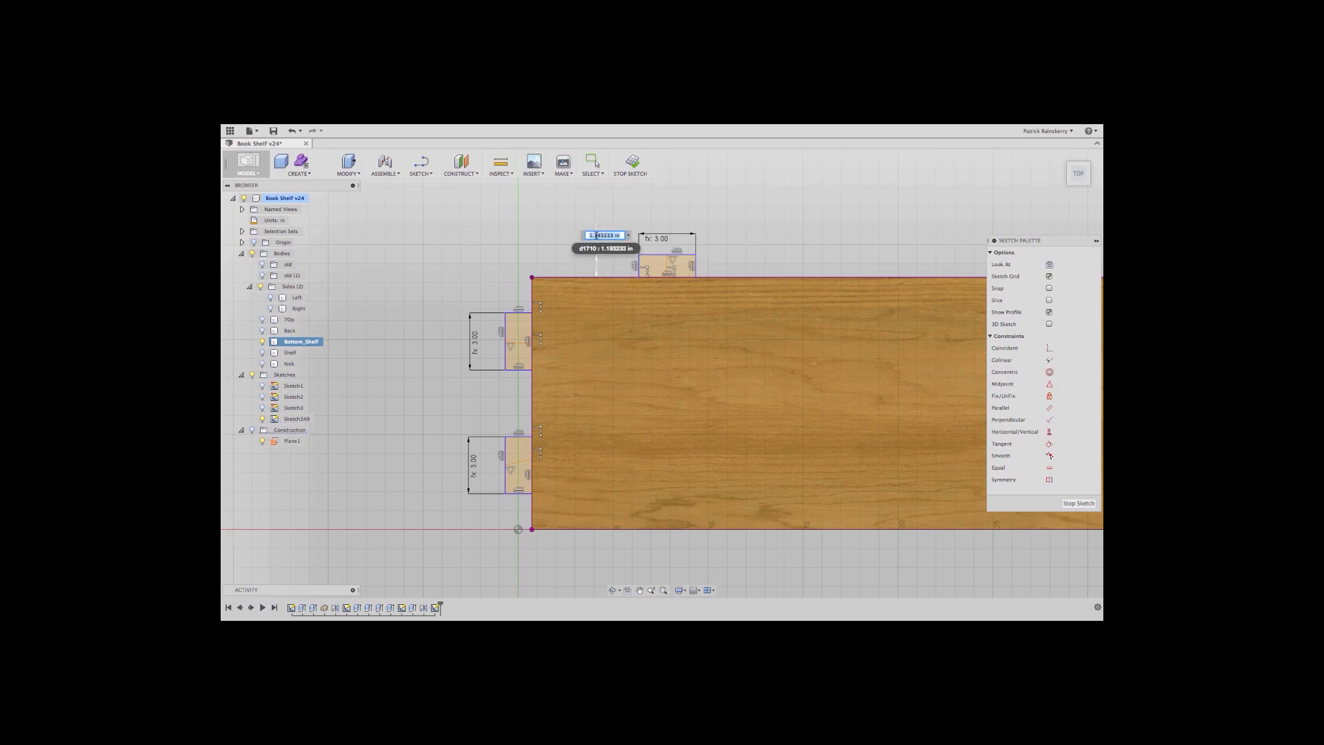
{"action": "type", "text": ".75"}
{"action": "key", "text": "Return"}
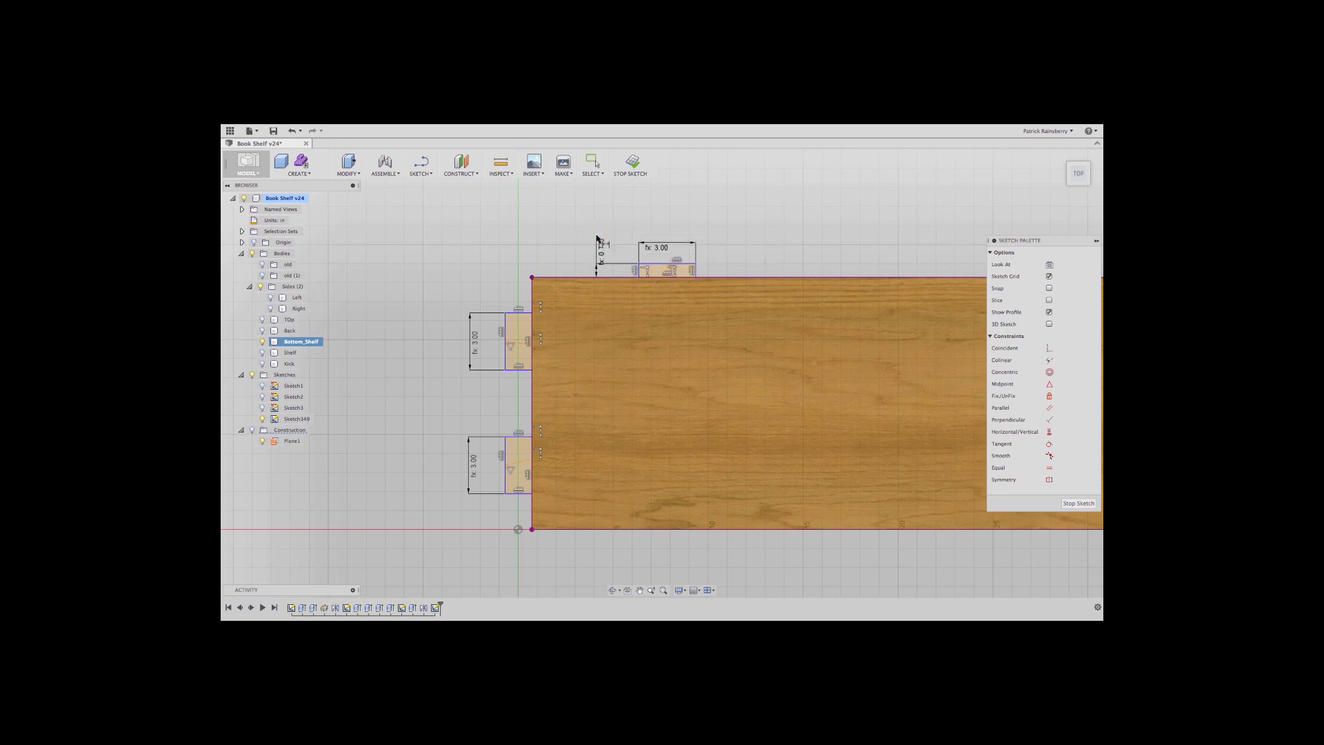
- Set the depth of both rectangles on the left short edge to the ply parameter
{"action": "left_click", "coordinate": [513, 315]}
{"action": "left_click", "coordinate": [461, 266]}
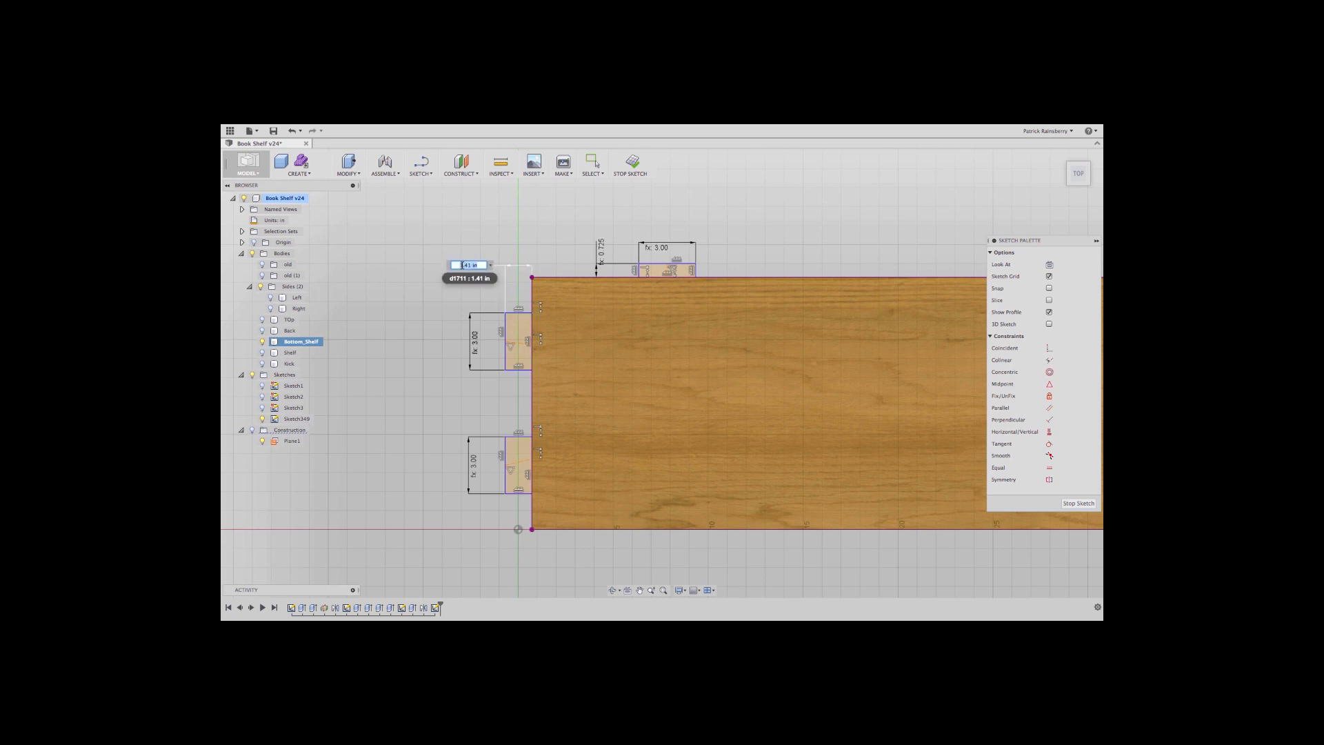
{"action": "type", "text": "ply"}
{"action": "key", "text": "Return"}
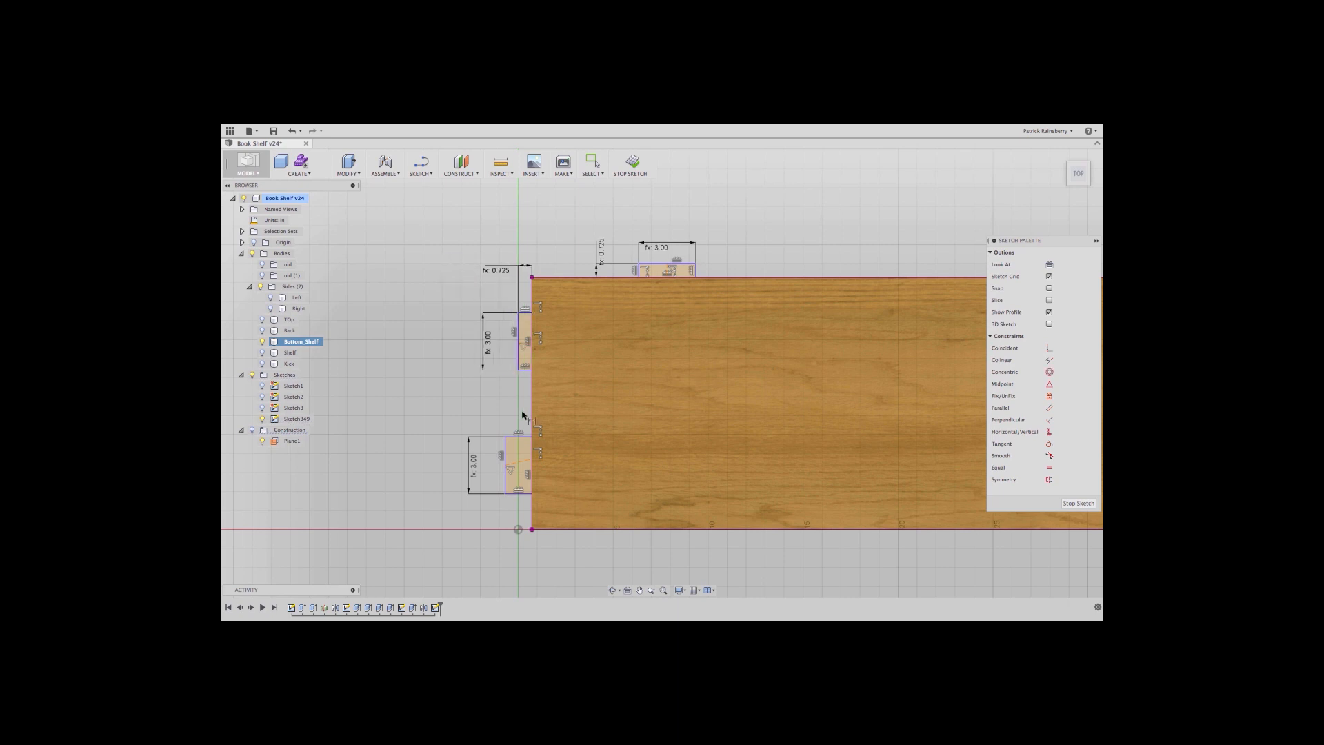
{"action": "left_click", "coordinate": [515, 437]}
{"action": "left_click", "coordinate": [452, 410]}
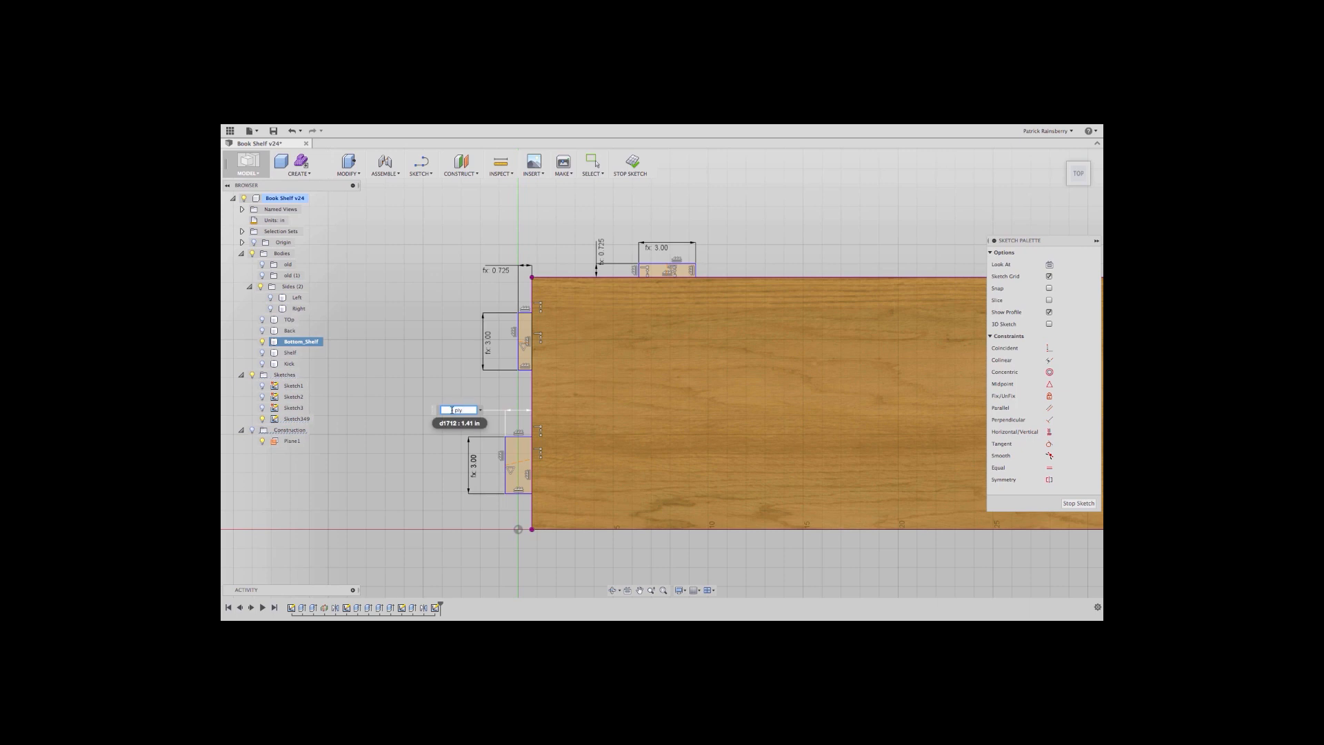
{"action": "type", "text": "ply"}
{"action": "key", "text": "Return"}
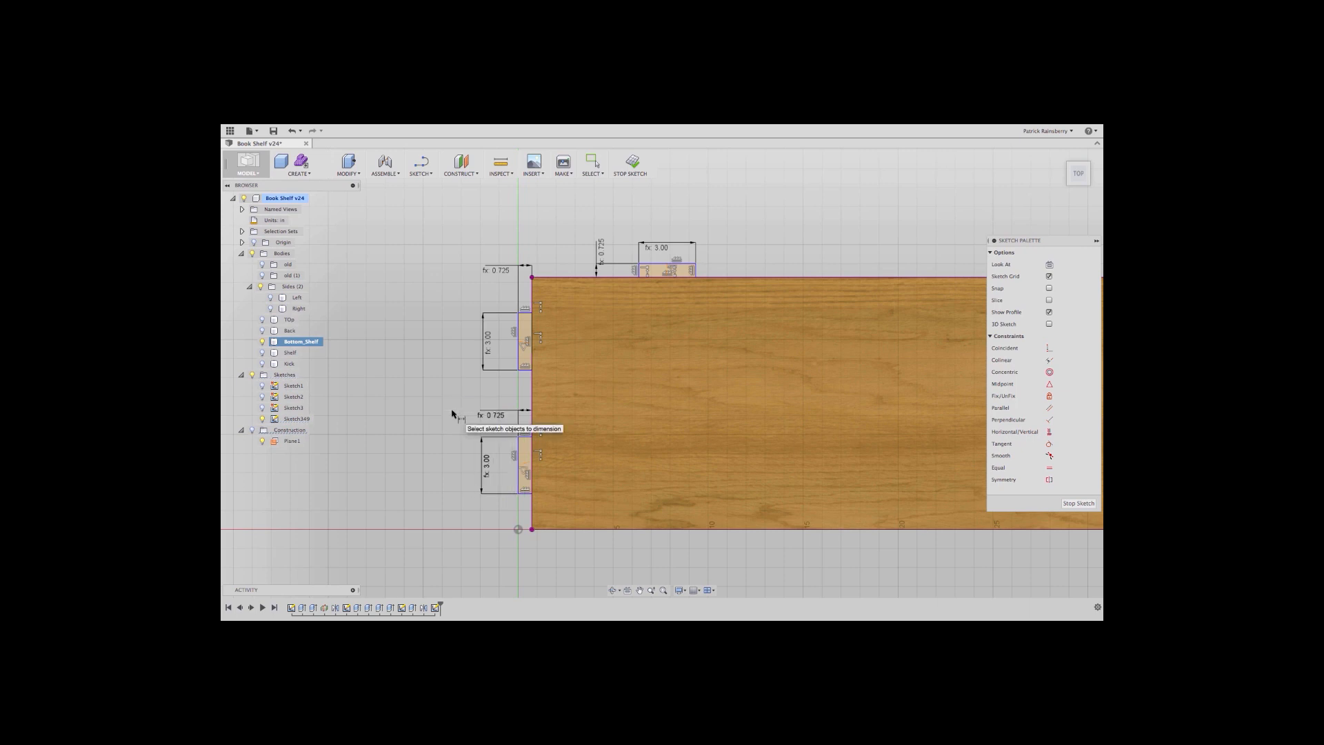
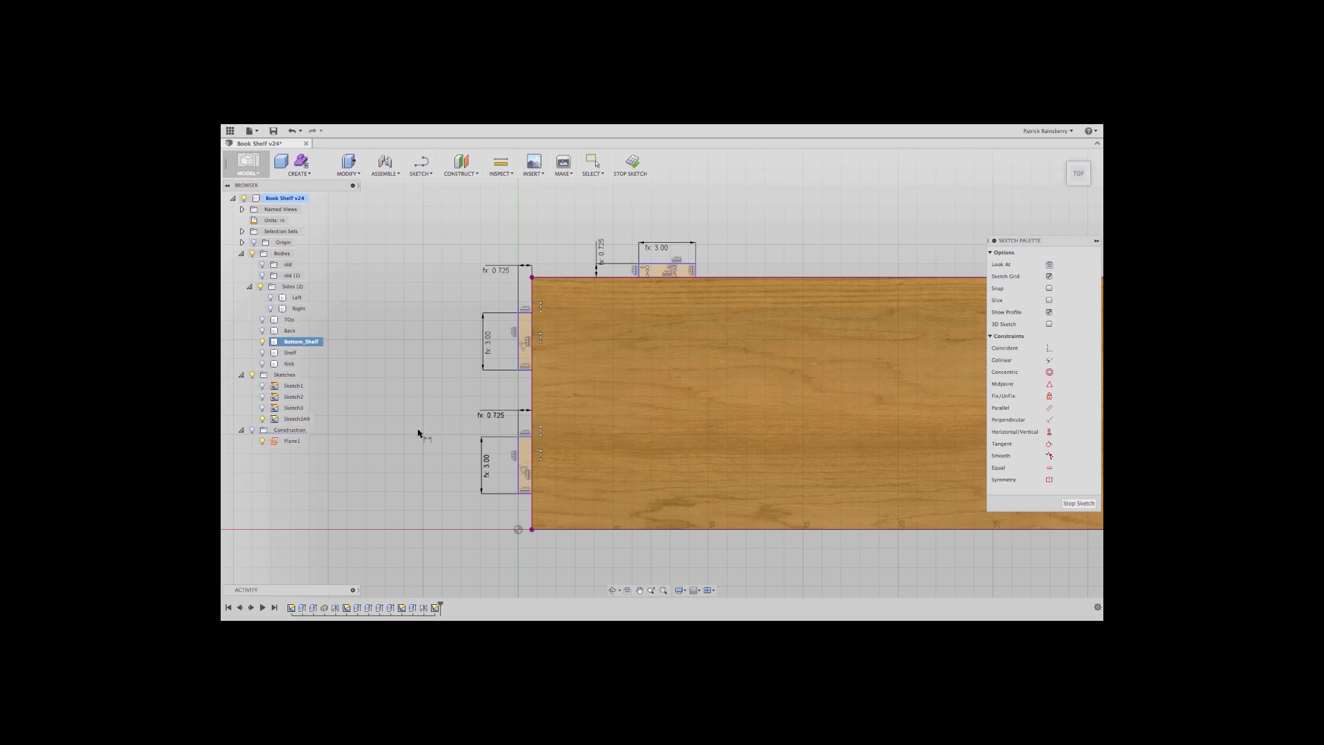
- Dimension the vertical distance from the origin to the midpoint of the lower tab rectangle as depth / 3
{"action": "left_click", "coordinate": [518, 530]}
{"action": "left_click", "coordinate": [517, 465]}
{"action": "left_click", "coordinate": [418, 501]}
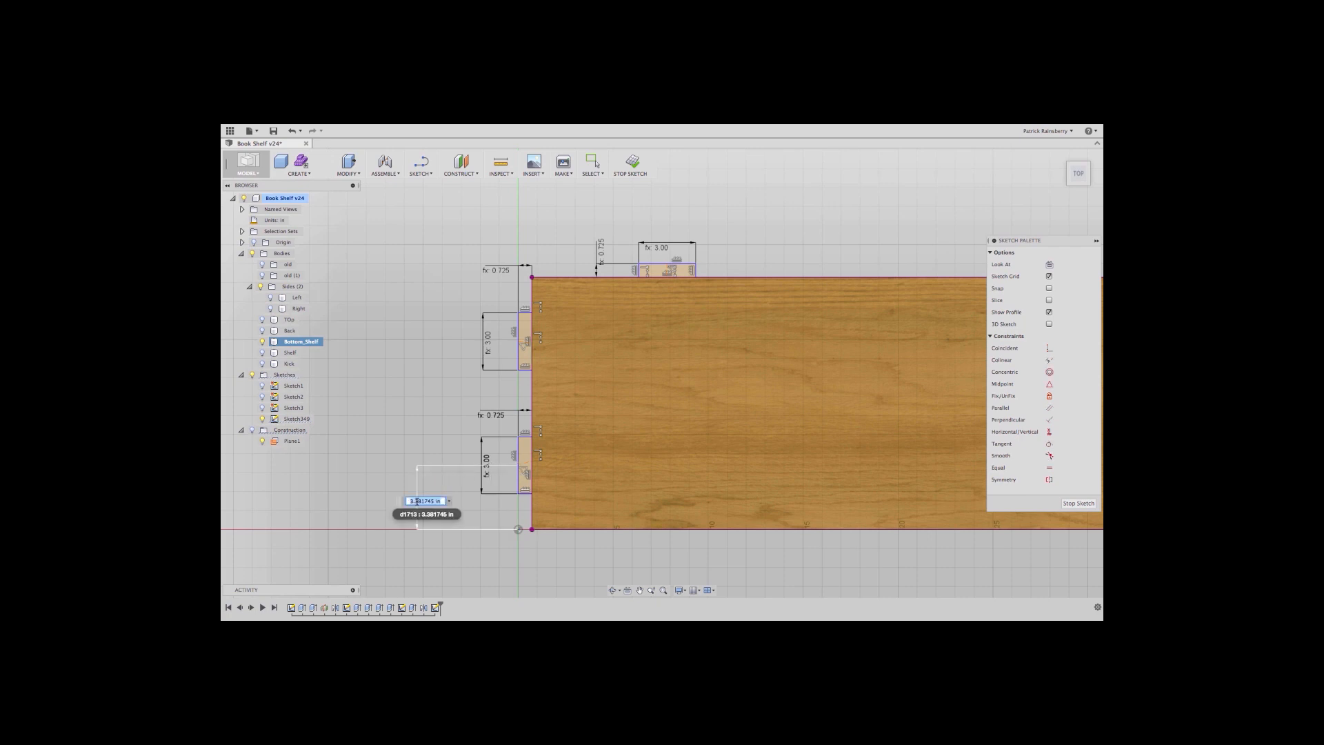
{"action": "type", "text": "depth / 3"}
{"action": "key", "text": "Return"}
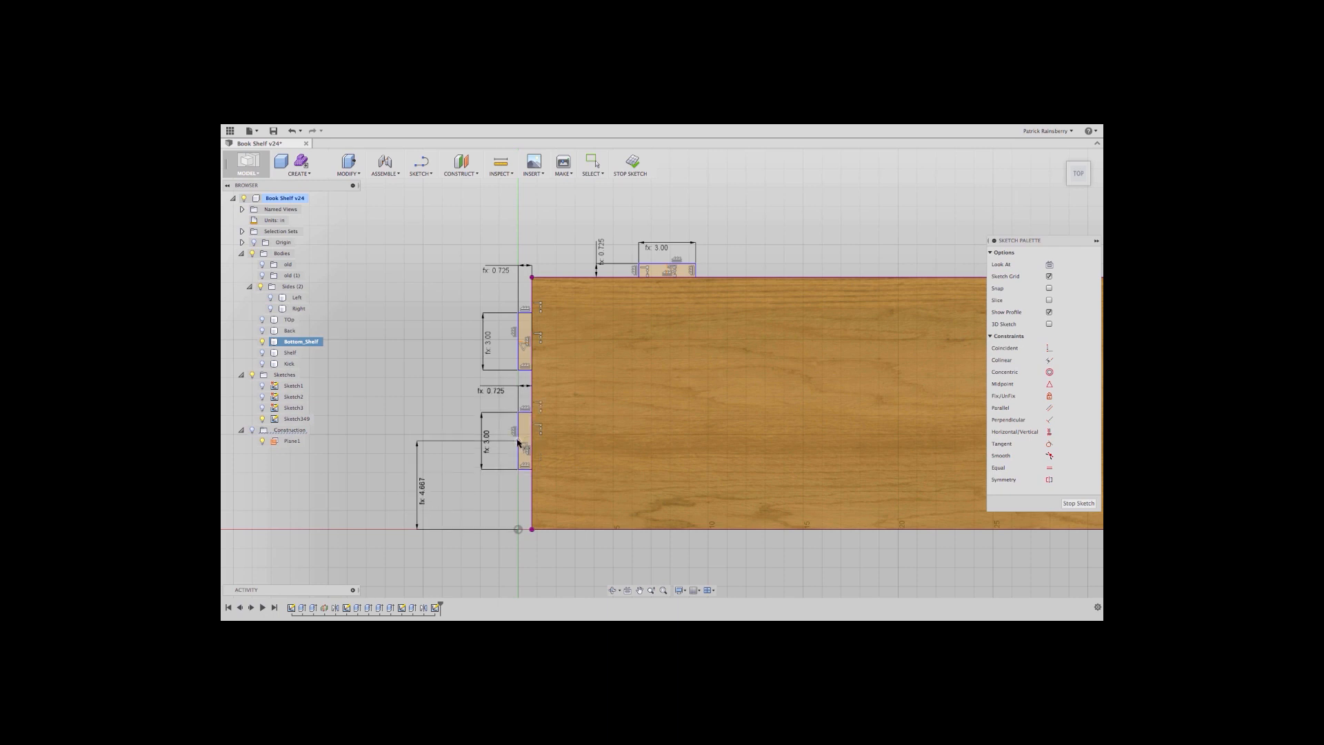
- Dimension the vertical spacing between the midpoints of the two tab rectangles on the short edge as Depth / 3
{"action": "left_click", "coordinate": [518, 440]}
{"action": "left_click", "coordinate": [517, 341]}
{"action": "left_click", "coordinate": [409, 385]}
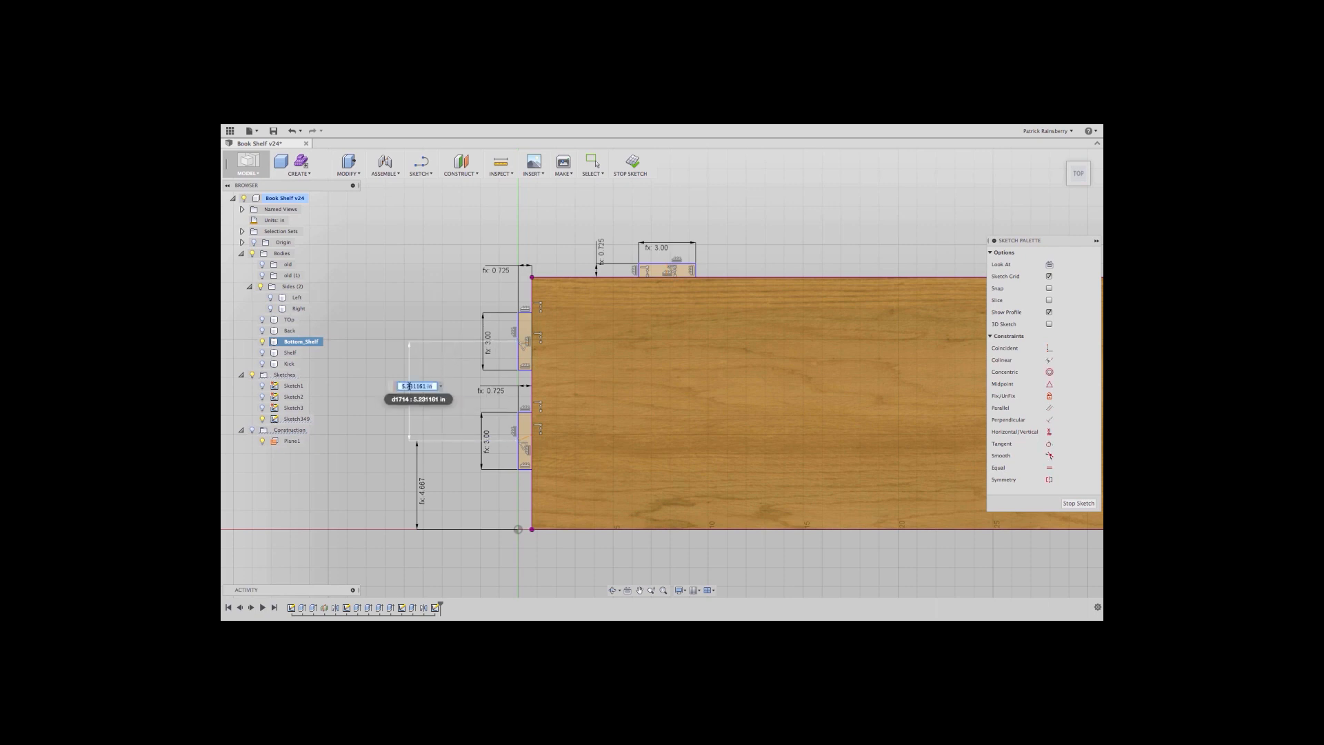
{"action": "type", "text": "Depth / 3"}
{"action": "key", "text": "Return"}
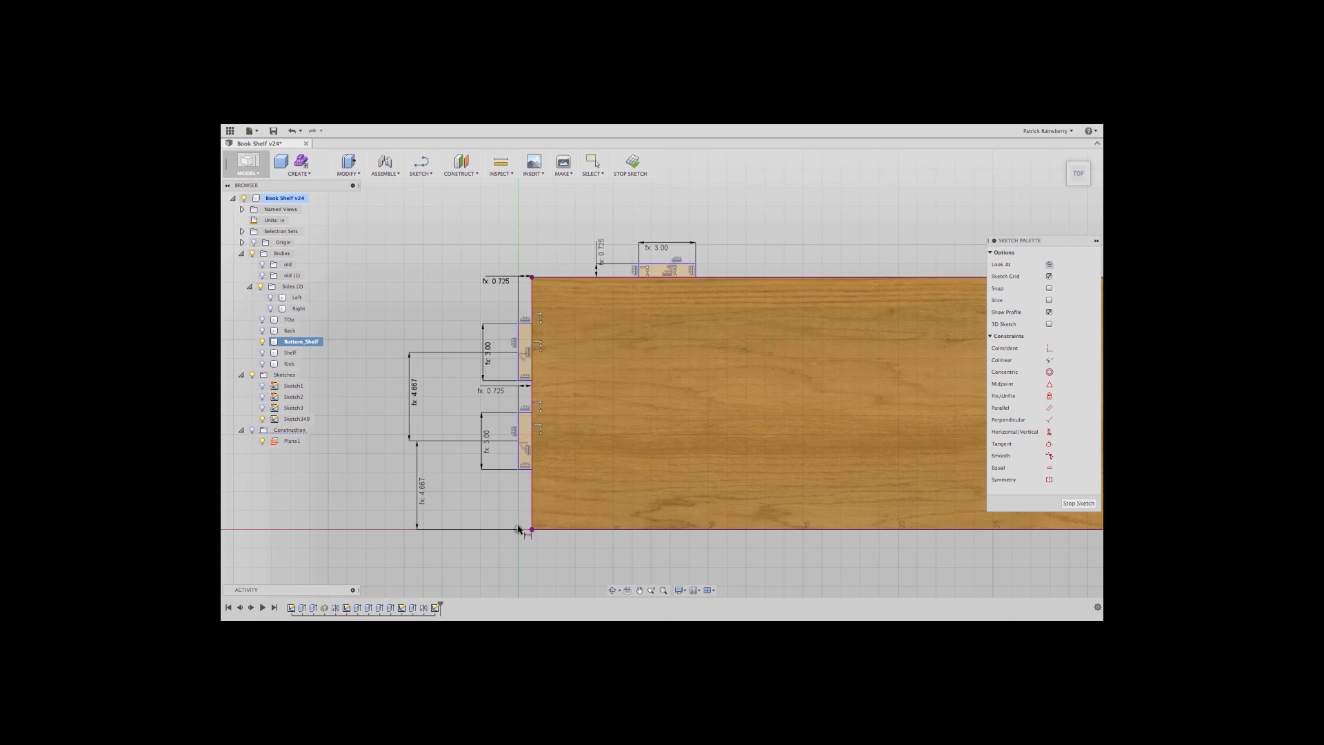
- Dimension the horizontal distance from the origin to the midpoint of the long-edge tab rectangle as TW / 3 and finish the sketch
{"action": "left_click", "coordinate": [518, 529]}
{"action": "left_click", "coordinate": [667, 264]}
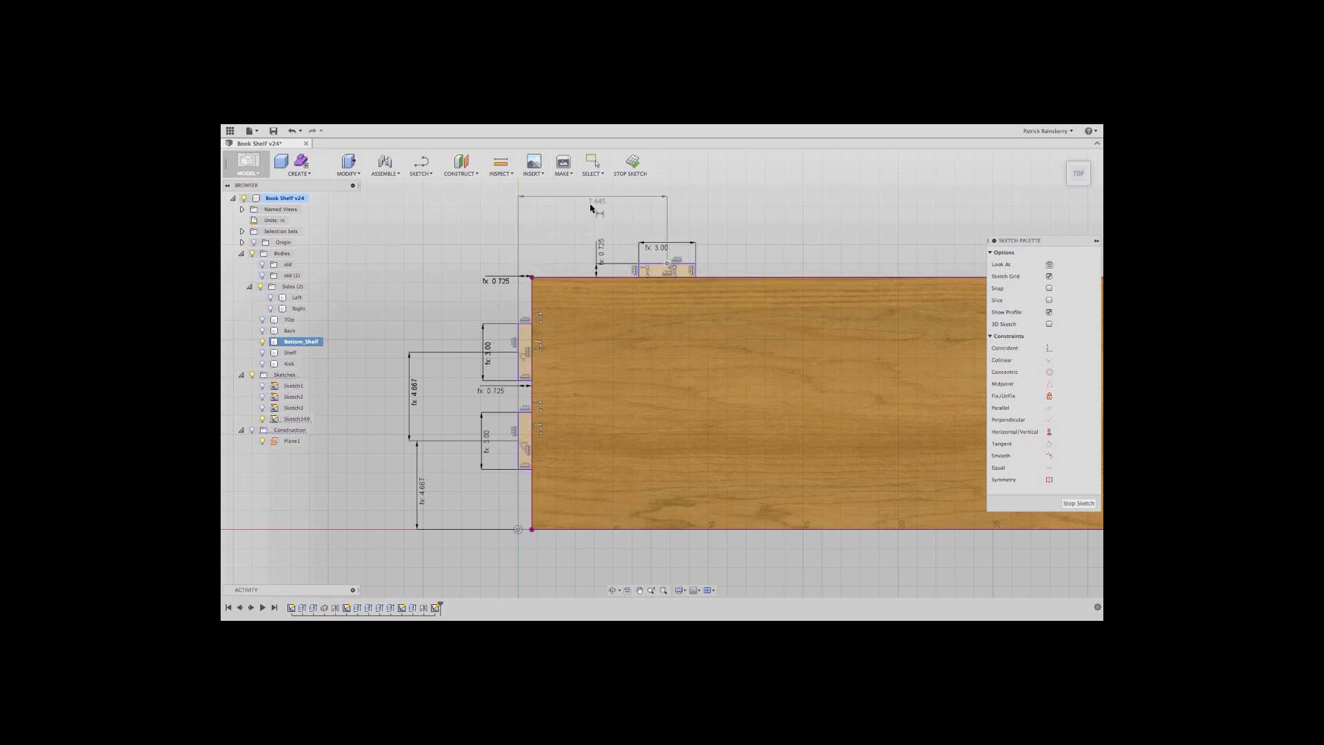
{"action": "left_click", "coordinate": [591, 210]}
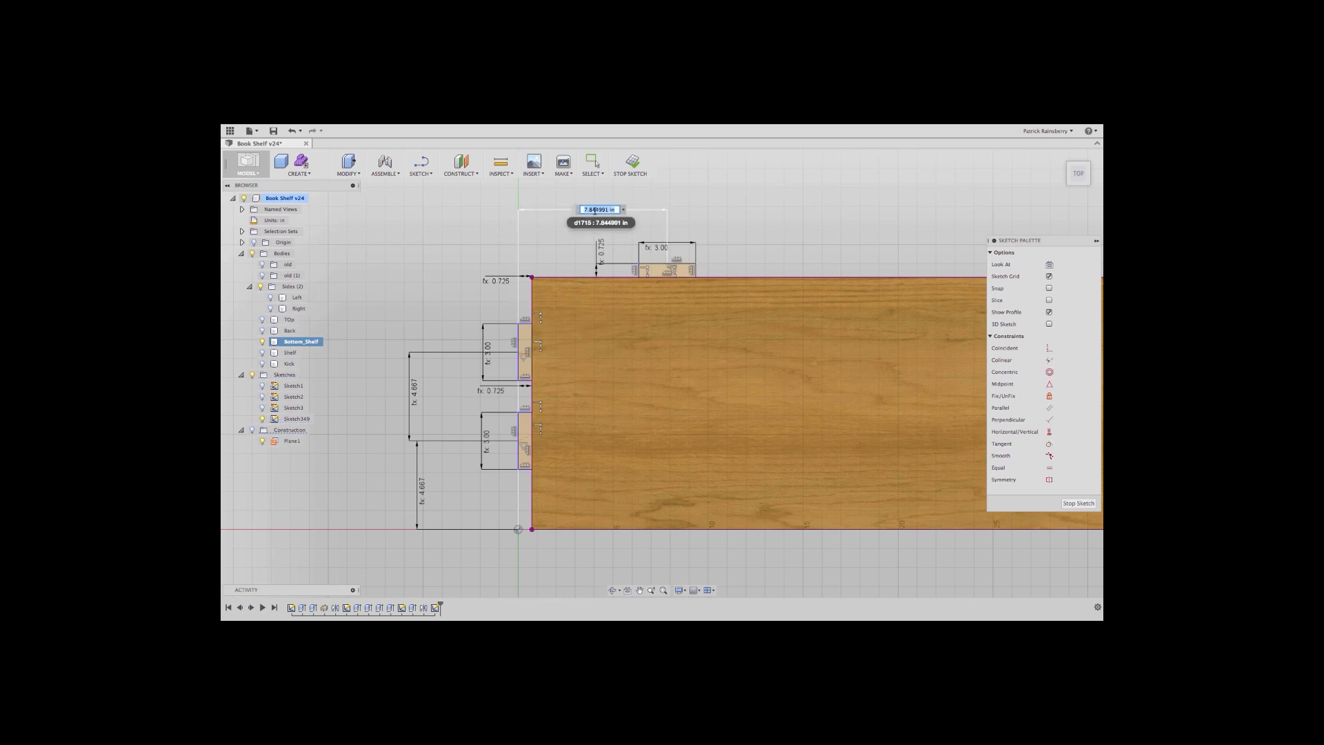
{"action": "left_click", "coordinate": [594, 210]}
{"action": "type", "text": "TW"}
{"action": "type", "text": " / 3"}
{"action": "key", "text": "Return"}
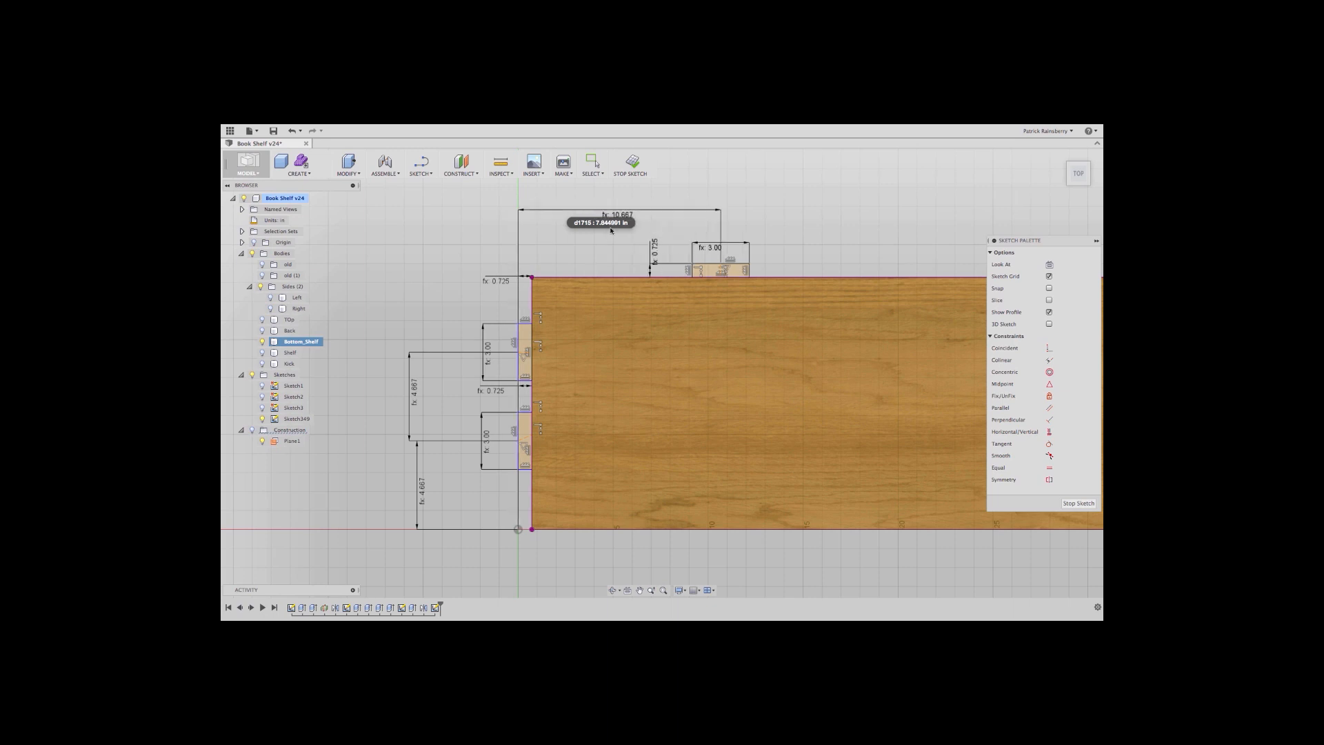
{"action": "left_click", "coordinate": [632, 163]}
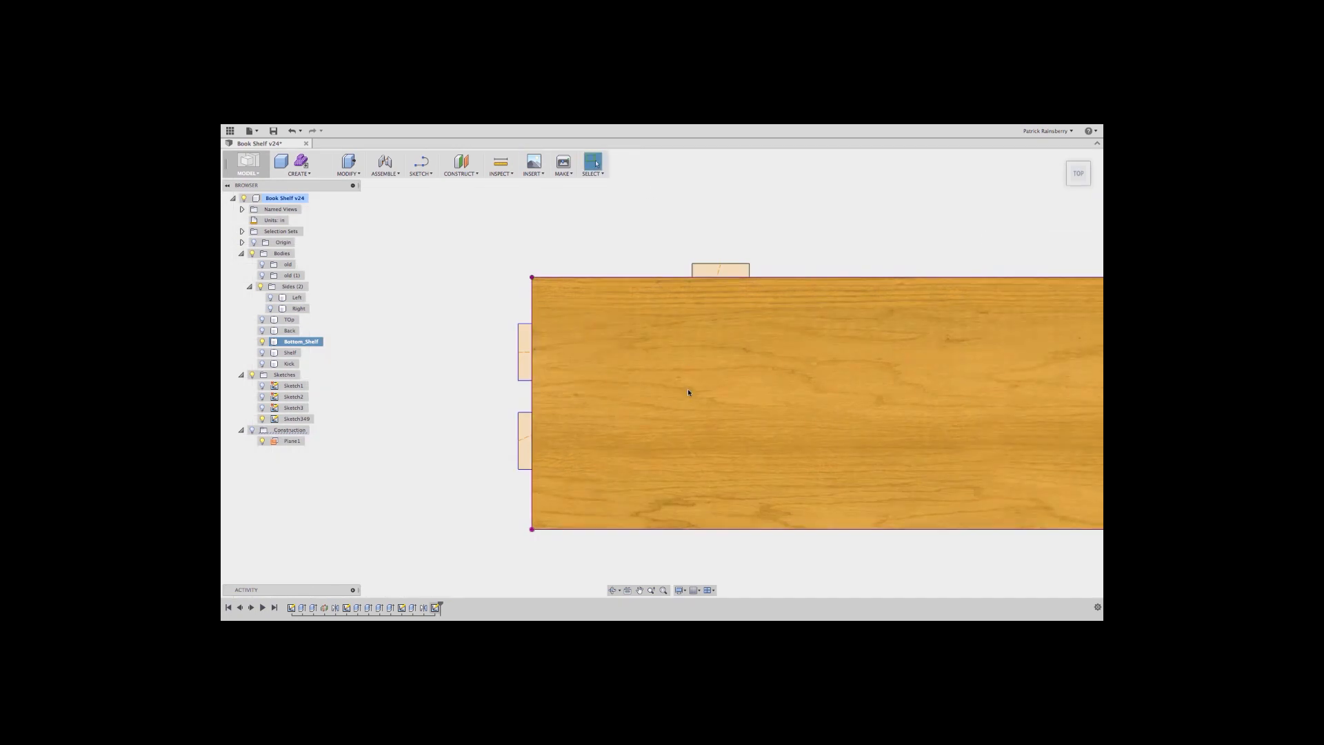
- Extrude the three tab profiles through the bottom shelf's thickness with a To extent, as new bodies
{"action": "mouse_move", "coordinate": [690, 338]}
{"action": "middle_mouse_down", "text": "shift"}
{"action": "mouse_move", "coordinate": [644, 257]}
{"action": "mouse_move", "coordinate": [614, 287]}
{"action": "mouse_move", "coordinate": [651, 288]}
{"action": "mouse_move", "coordinate": [577, 310]}
{"action": "middle_mouse_up", "text": "shift"}
{"action": "scroll", "coordinate": [654, 291], "scroll_direction": "down", "scroll_amount": 3}
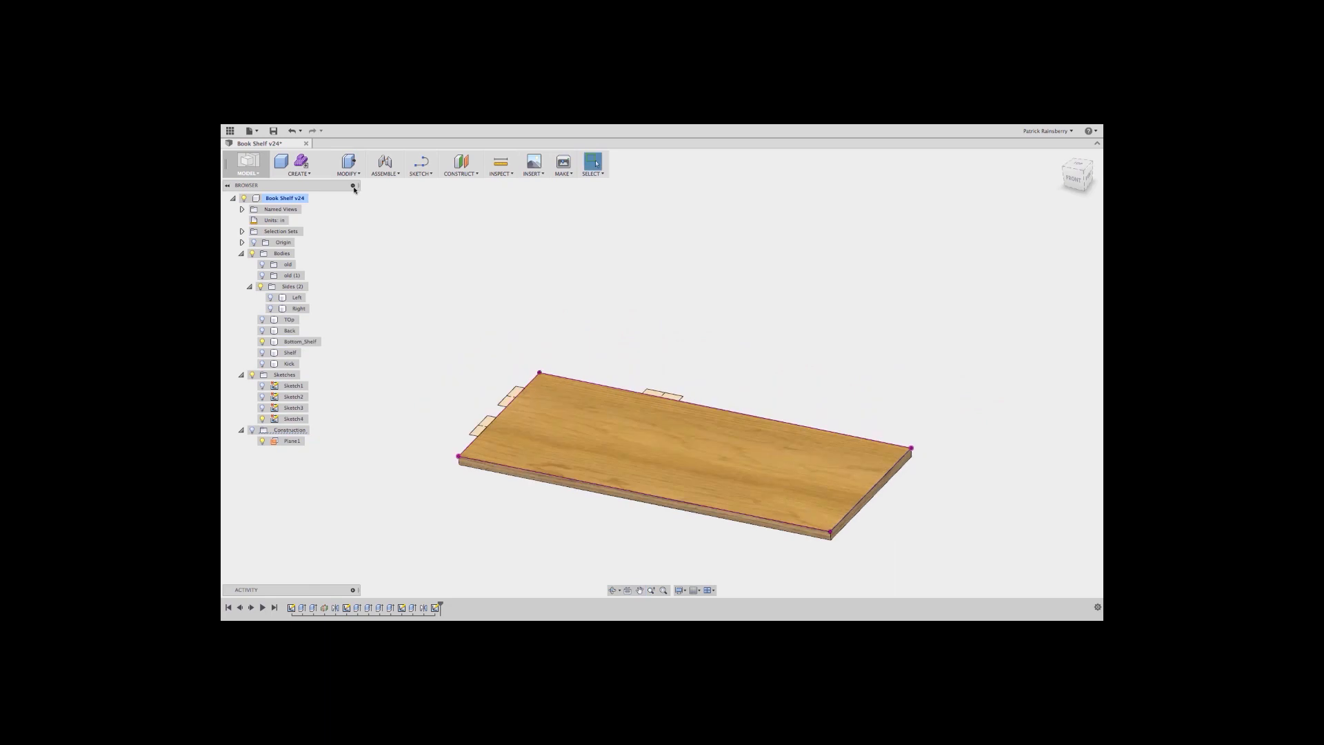
{"action": "left_click", "coordinate": [298, 172]}
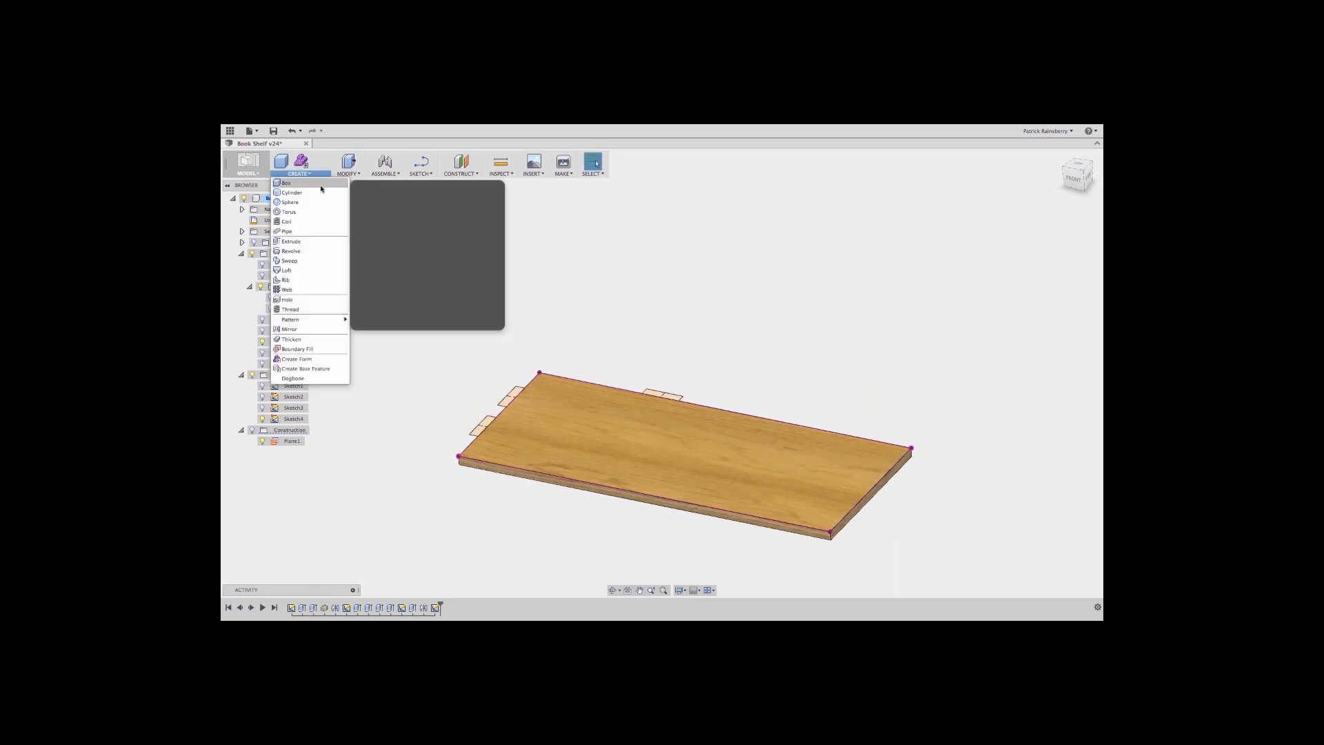
{"action": "left_click", "coordinate": [315, 239]}
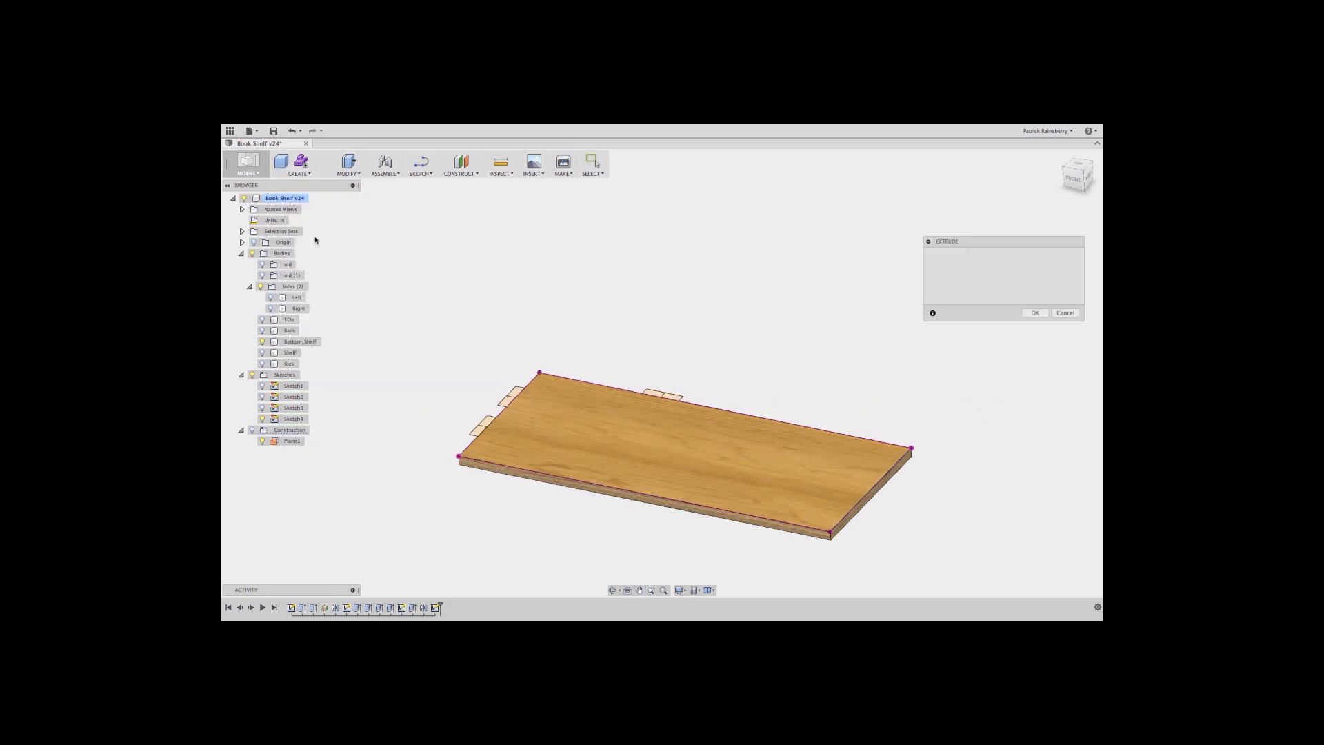
{"action": "left_click", "coordinate": [507, 405]}
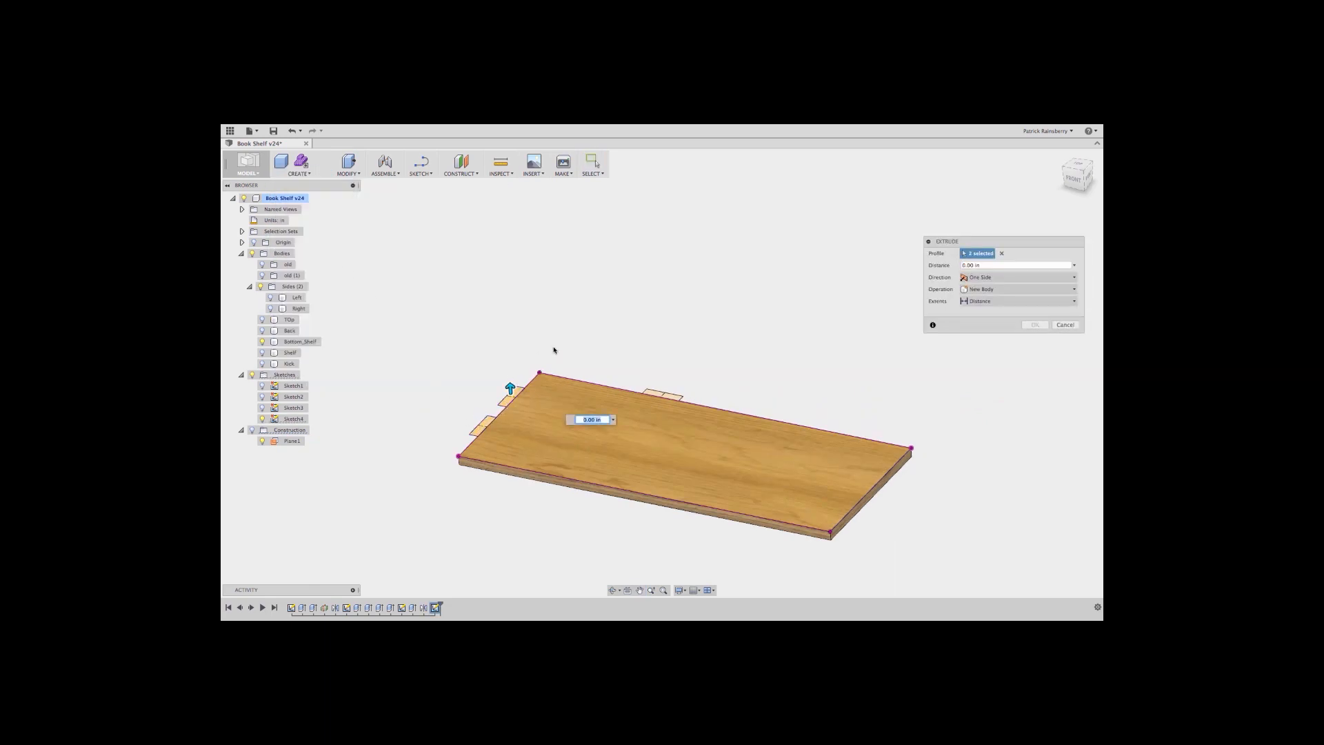
{"action": "left_click", "coordinate": [671, 397]}
{"action": "left_click", "coordinate": [968, 301]}
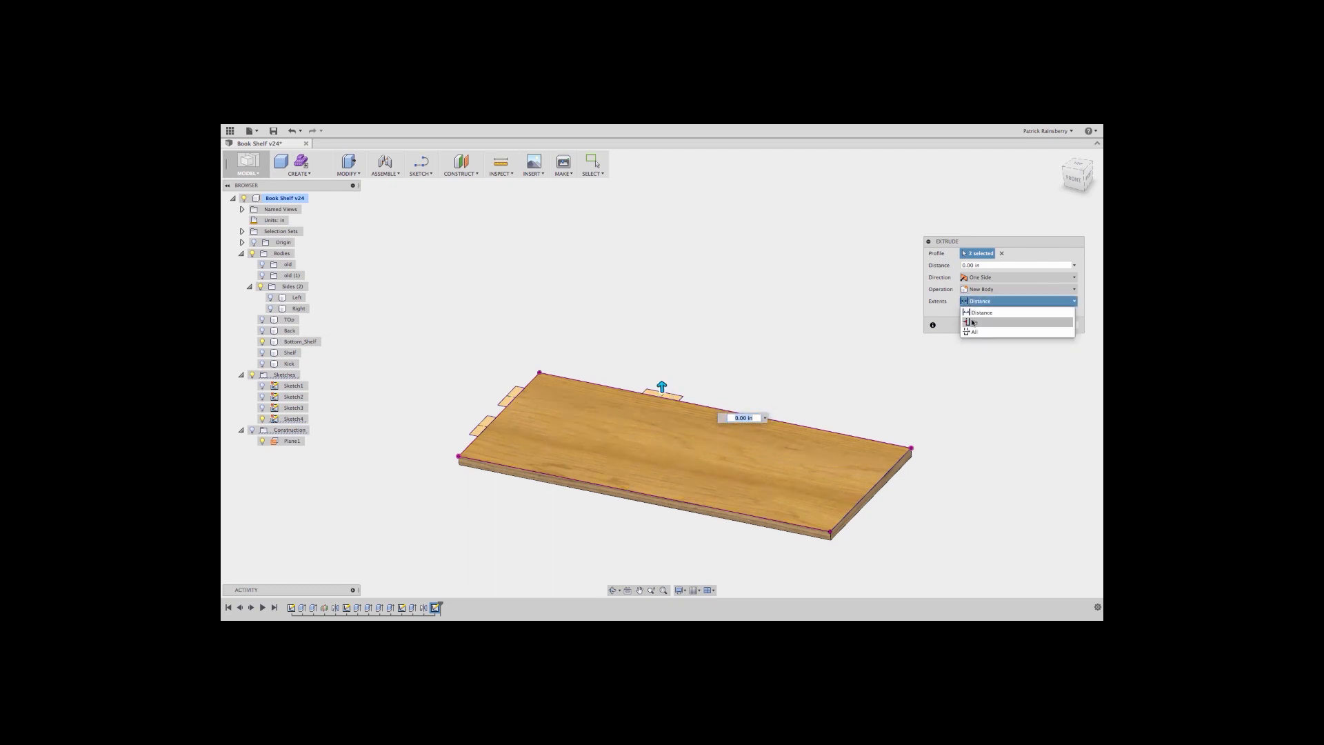
{"action": "left_click", "coordinate": [966, 325]}
{"action": "middle_click_drag", "start_coordinate": [558, 483], "coordinate": [543, 438], "text": "shift"}
{"action": "left_click", "coordinate": [990, 301]}
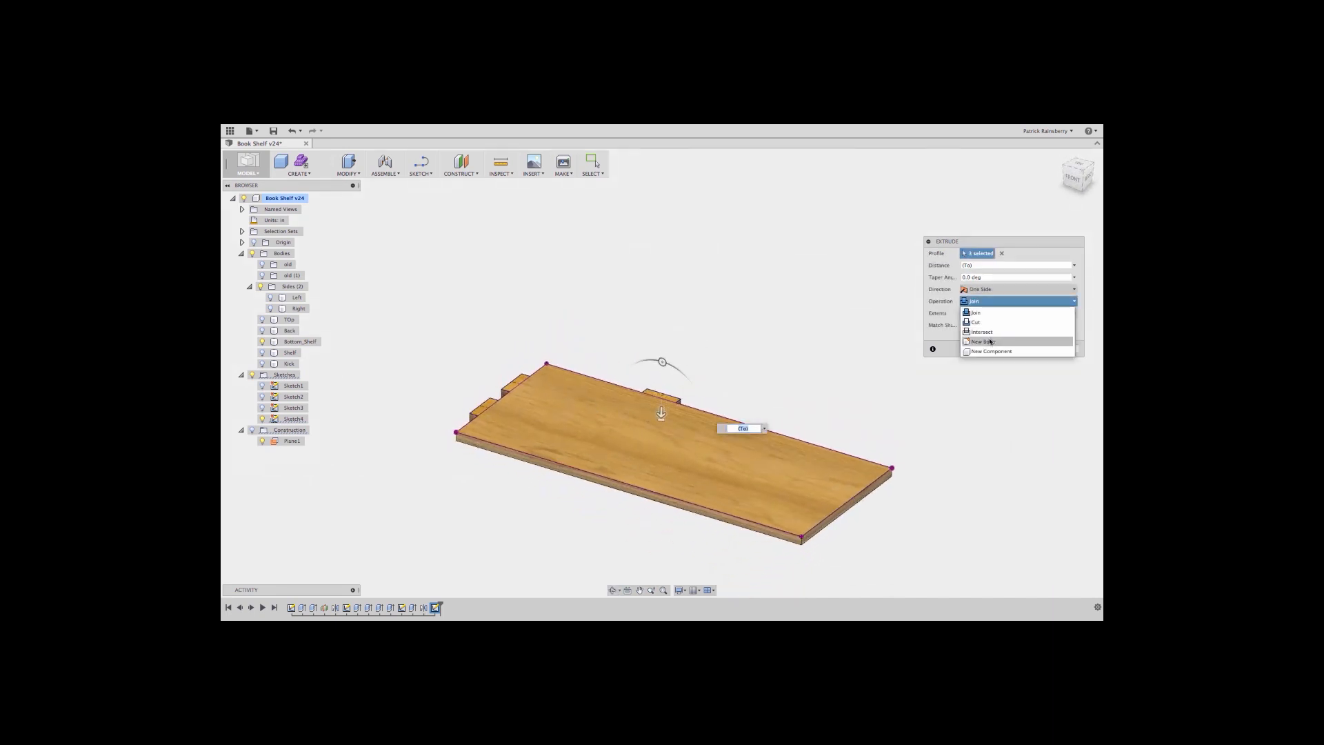
{"action": "left_click", "coordinate": [990, 340]}
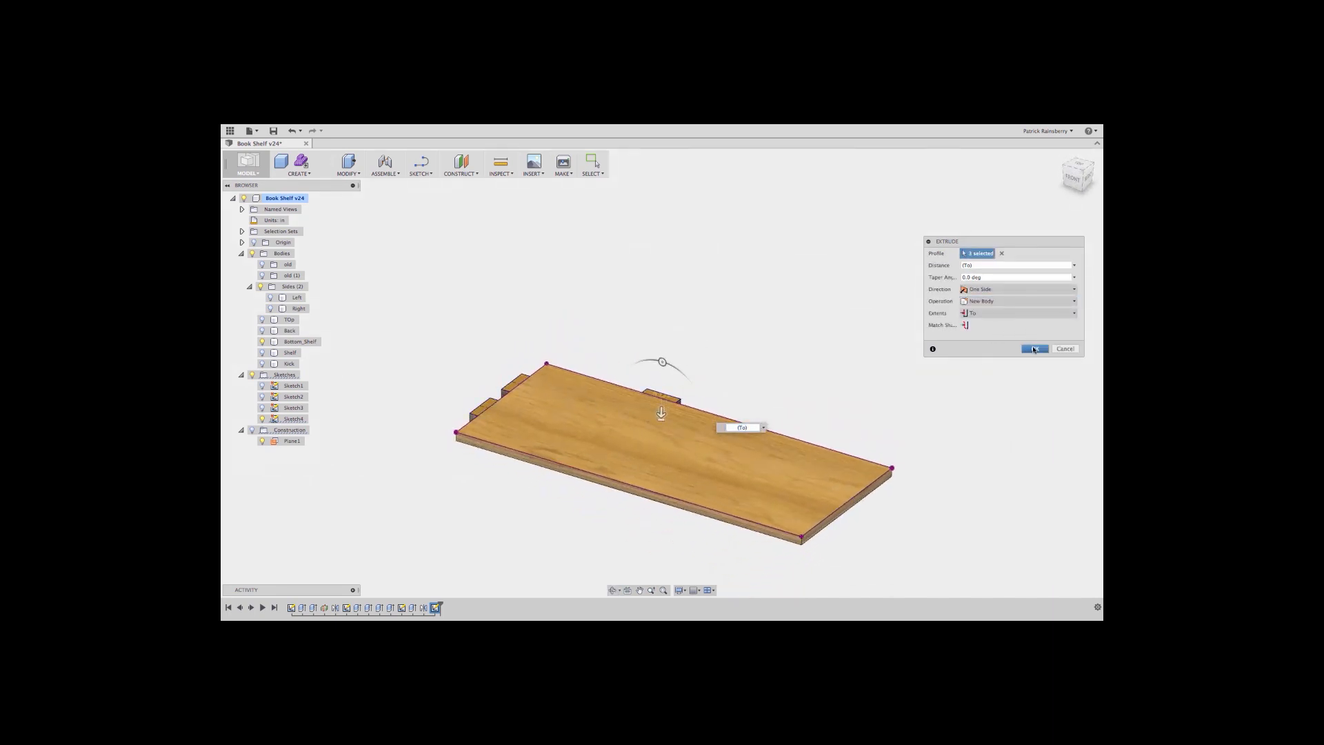
{"action": "left_click", "coordinate": [1034, 350]}
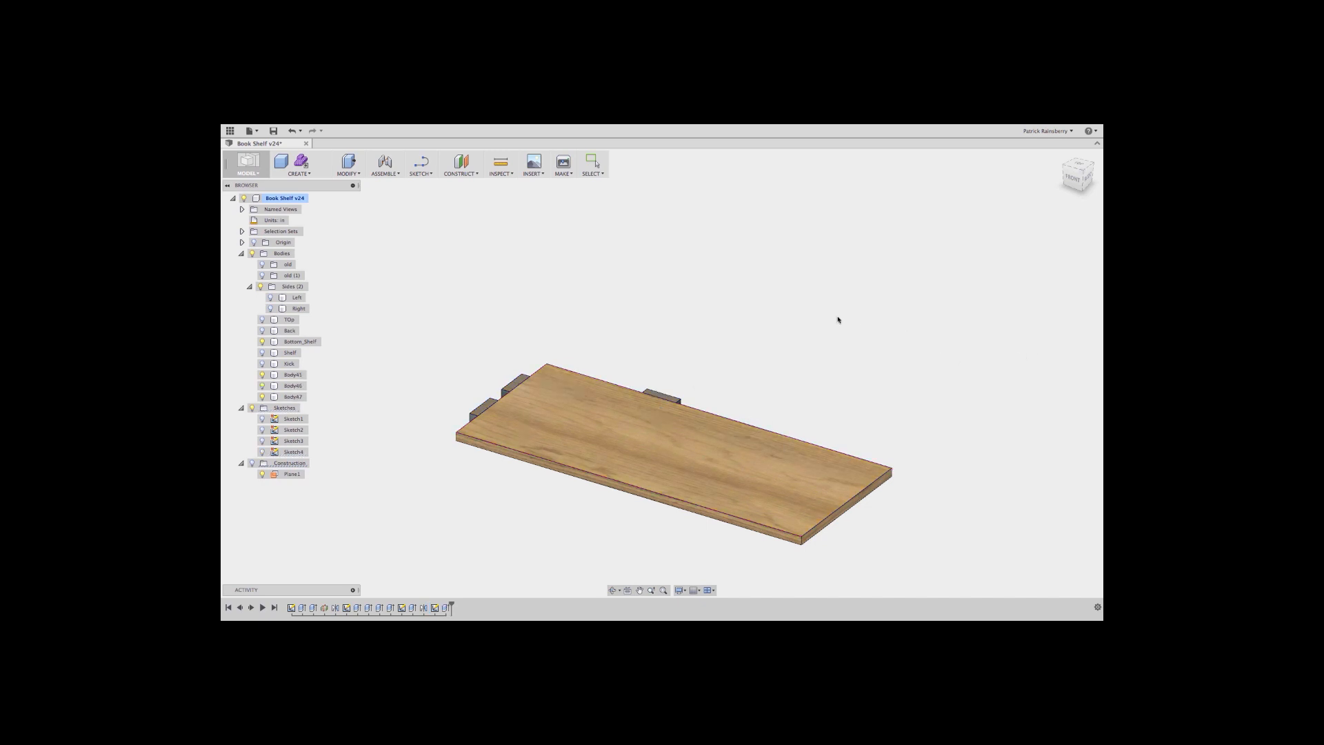
- Mirror the three new tab bodies across Plane1 to the other half of the bottom shelf
{"action": "left_click", "coordinate": [299, 173]}
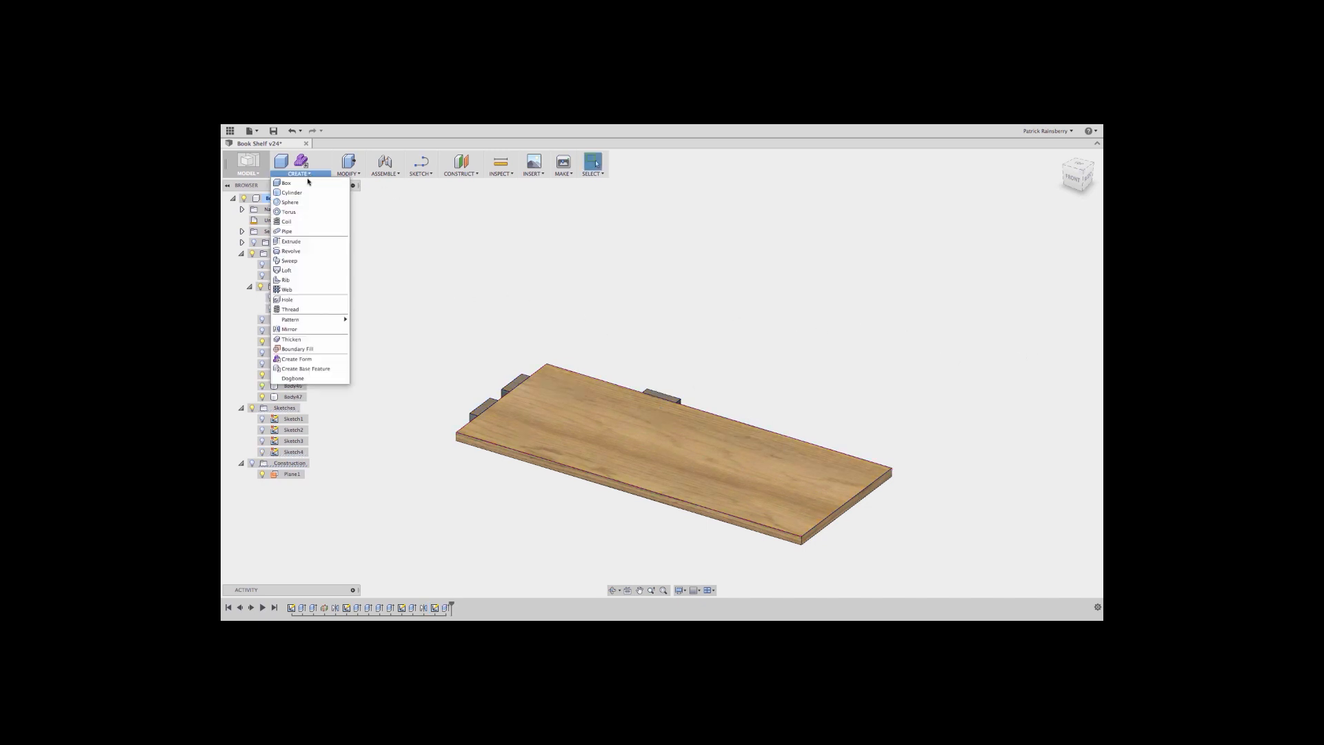
{"action": "left_click", "coordinate": [304, 329]}
{"action": "left_click", "coordinate": [478, 410]}
{"action": "left_click", "coordinate": [516, 385]}
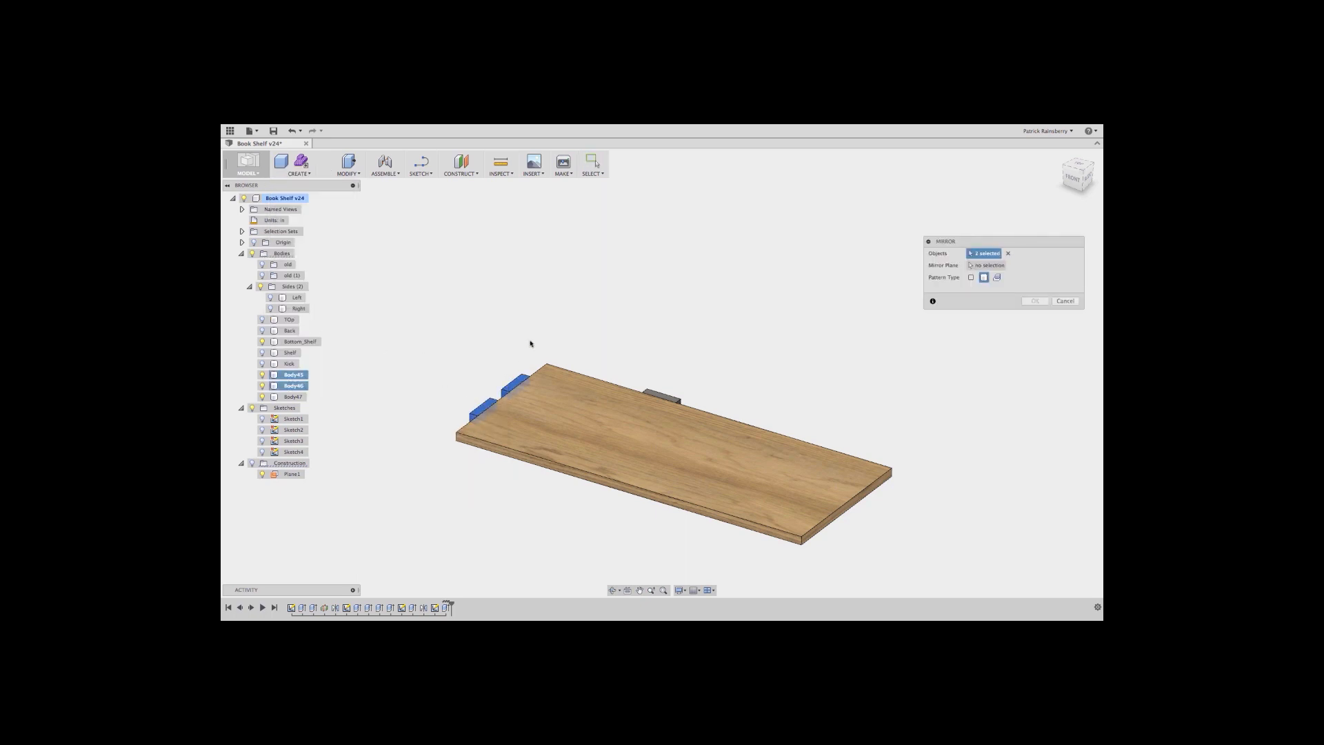
{"action": "left_click", "coordinate": [675, 401]}
{"action": "left_click", "coordinate": [987, 264]}
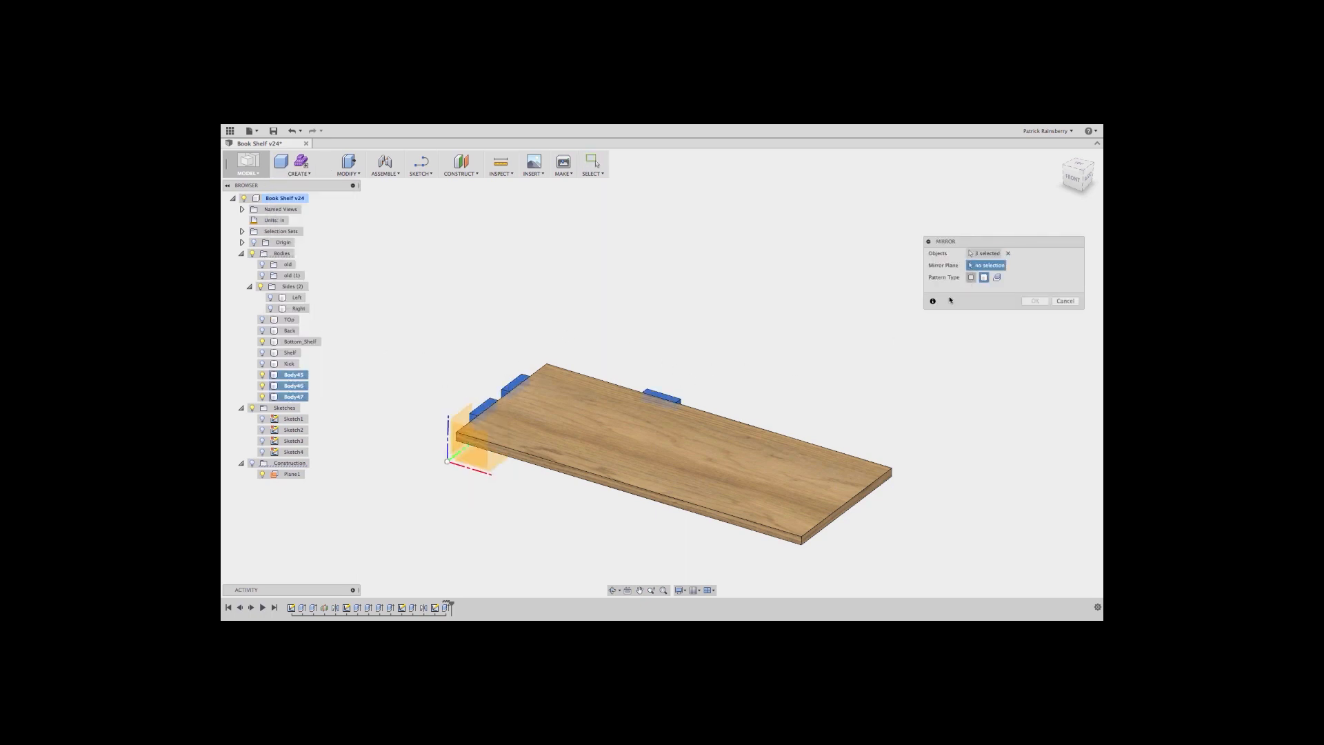
{"action": "left_click", "coordinate": [277, 475]}
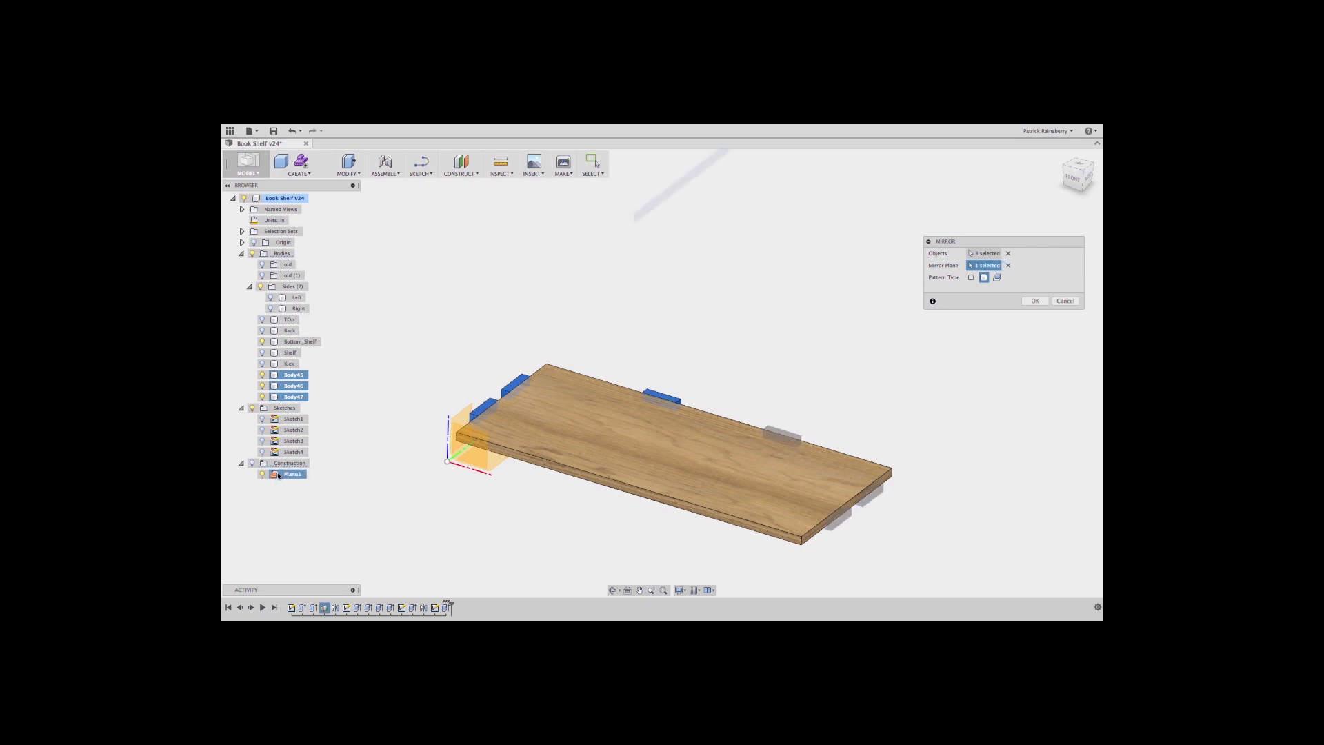
{"action": "left_click", "coordinate": [1034, 302]}
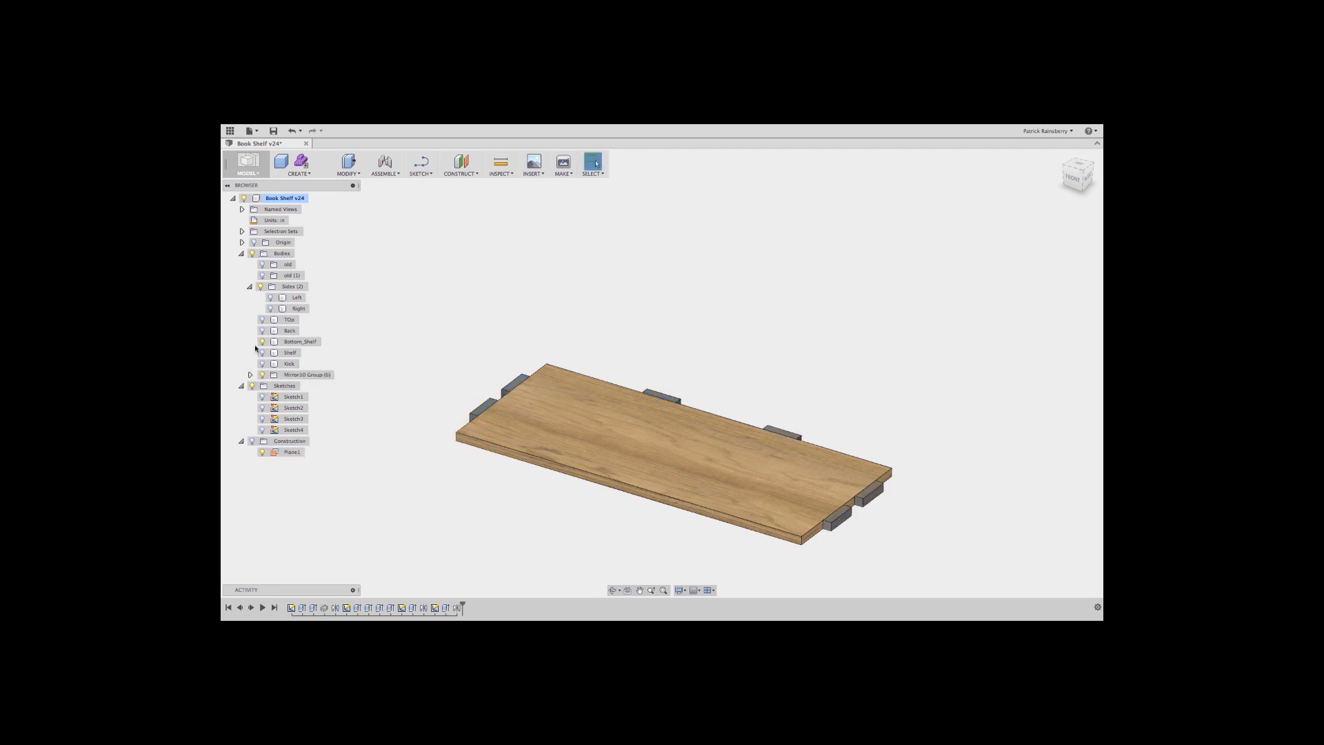
- Show the Shelf body and construct a midplane between it and the bottom shelf, with construction planes displayed
{"action": "left_click", "coordinate": [261, 352]}
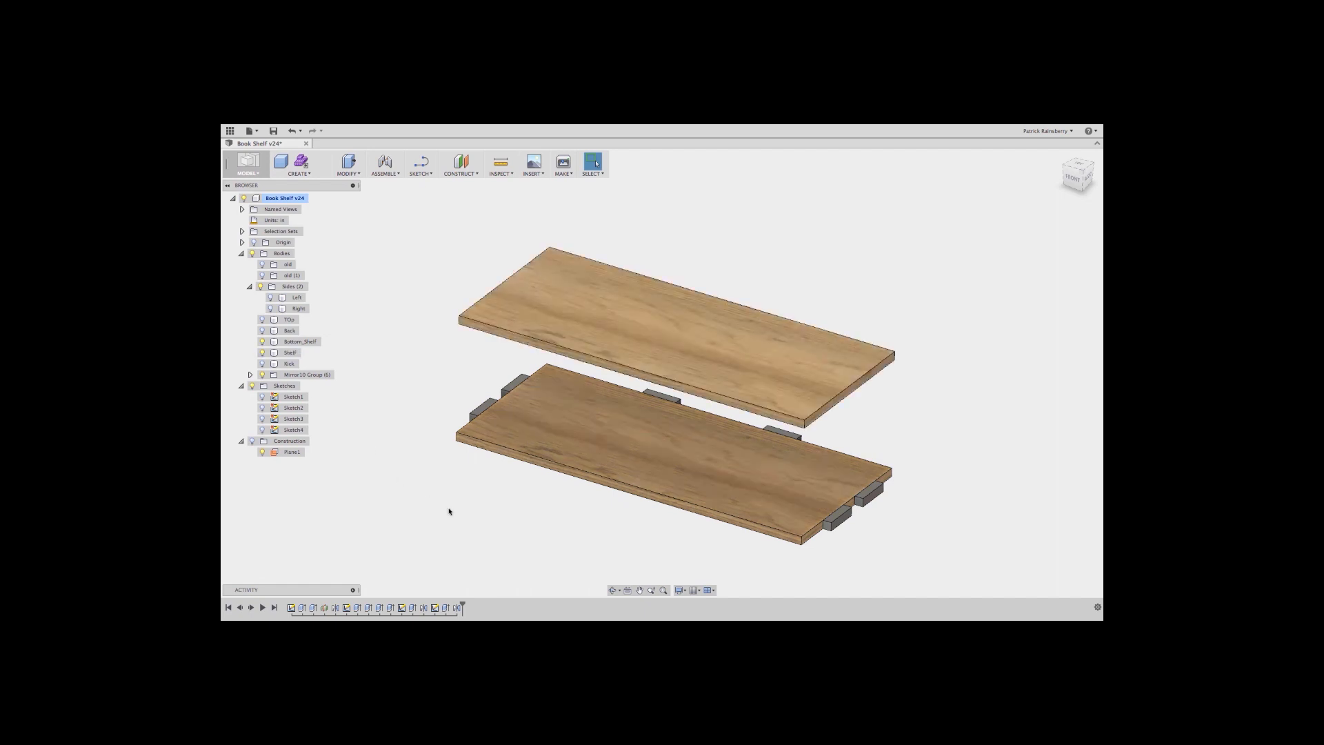
{"action": "middle_click_drag", "start_coordinate": [449, 511], "coordinate": [444, 500], "text": "shift"}
{"action": "left_click", "coordinate": [461, 173]}
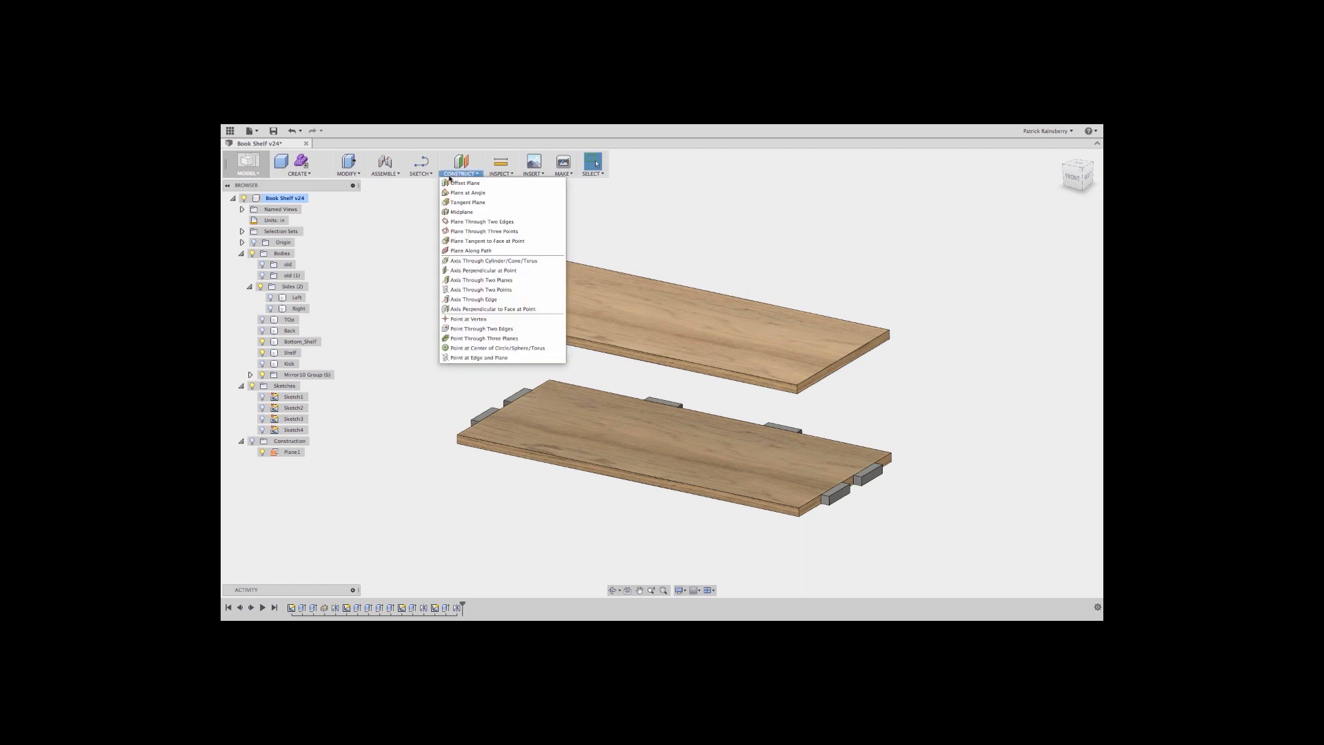
{"action": "left_click", "coordinate": [537, 422]}
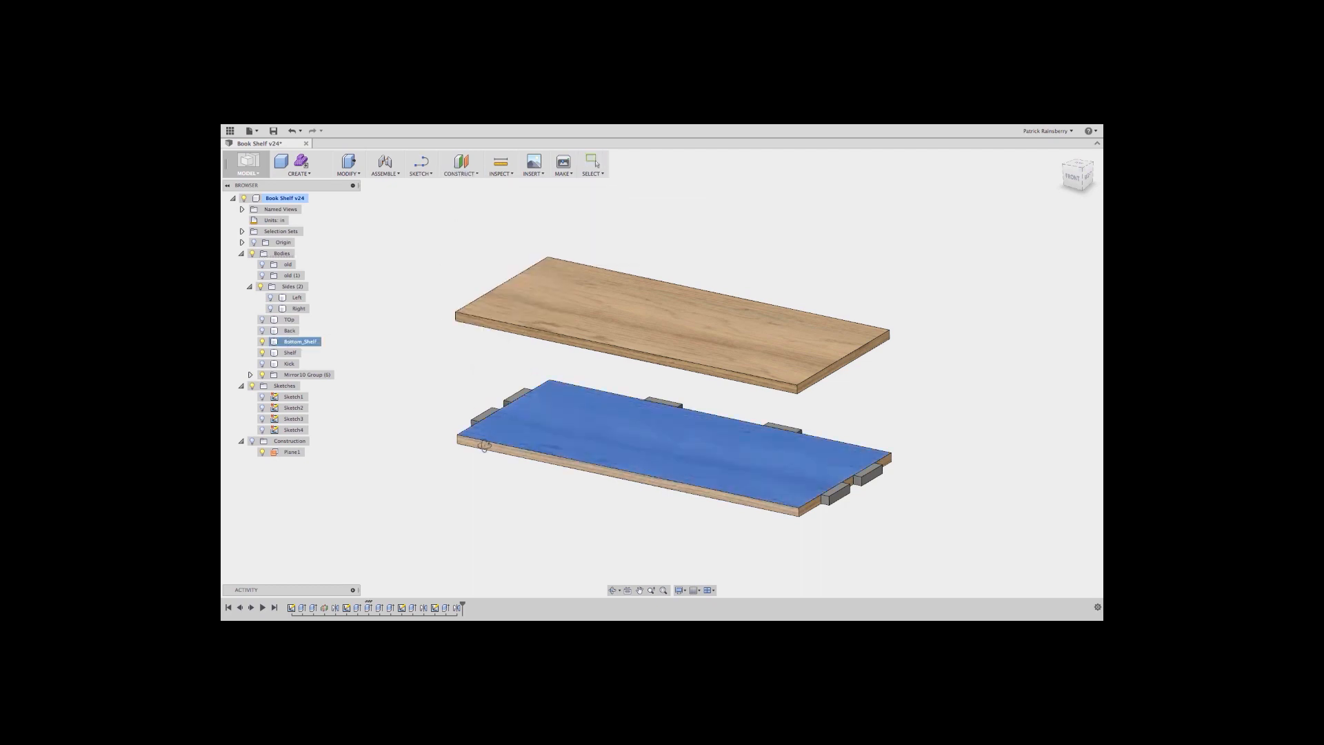
{"action": "middle_click_drag", "start_coordinate": [484, 446], "coordinate": [454, 443], "text": "shift"}
{"action": "left_click", "coordinate": [531, 318]}
{"action": "left_click", "coordinate": [294, 464]}
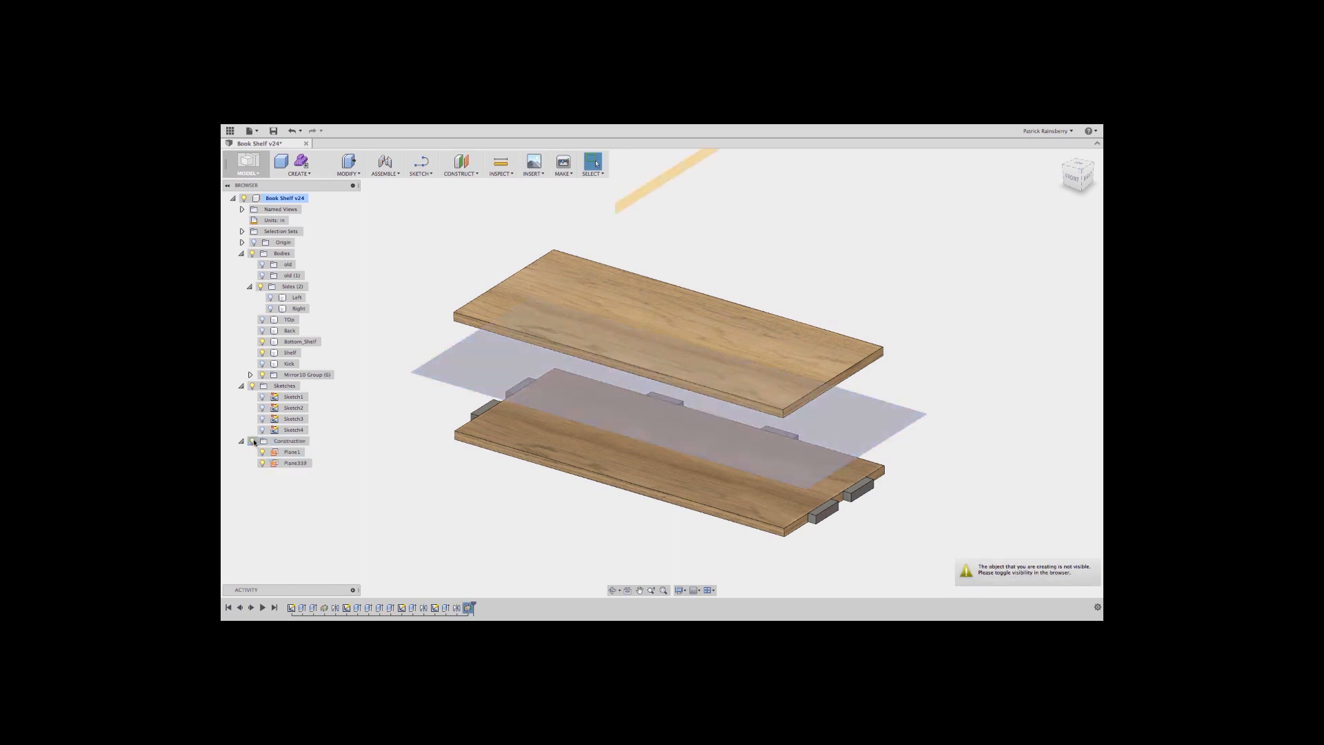
{"action": "left_click", "coordinate": [384, 510]}
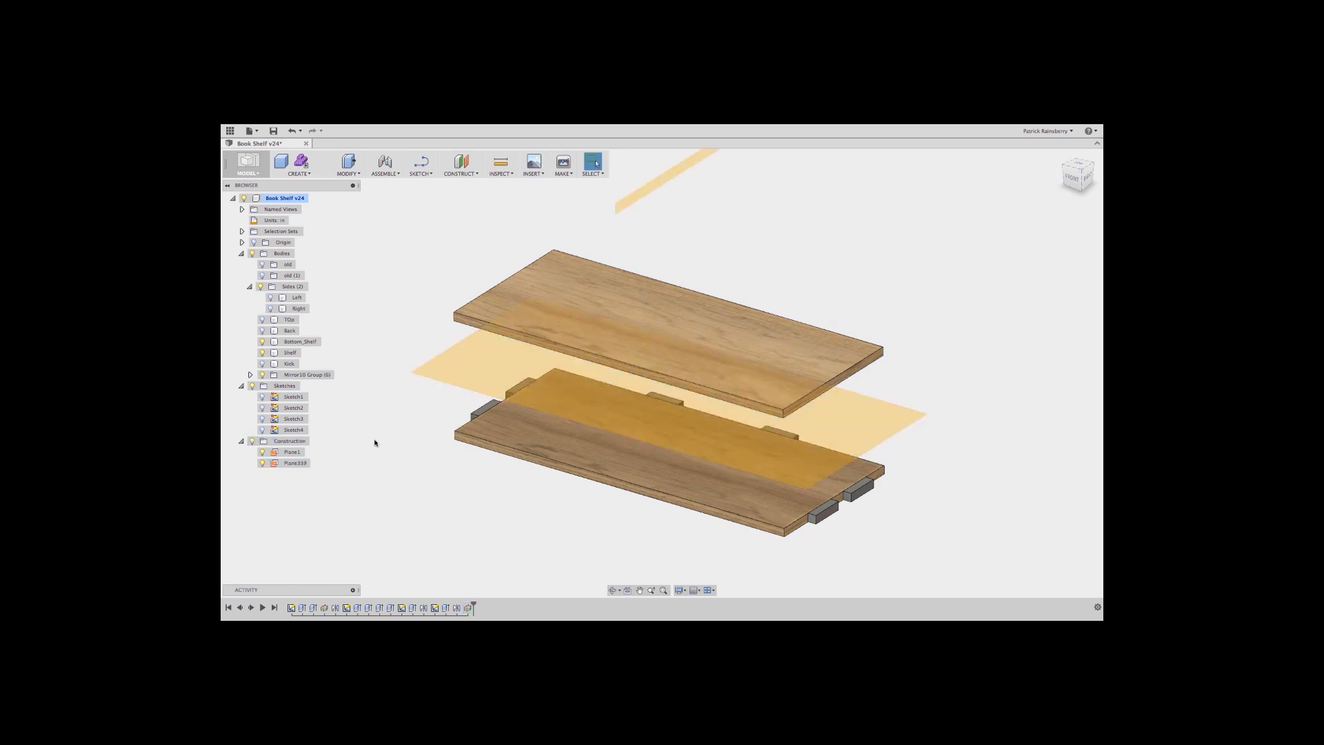
- Mirror all six bottom-shelf tab bodies across the new midplane to the upper shelf and hide the construction planes
{"action": "left_click", "coordinate": [298, 173]}
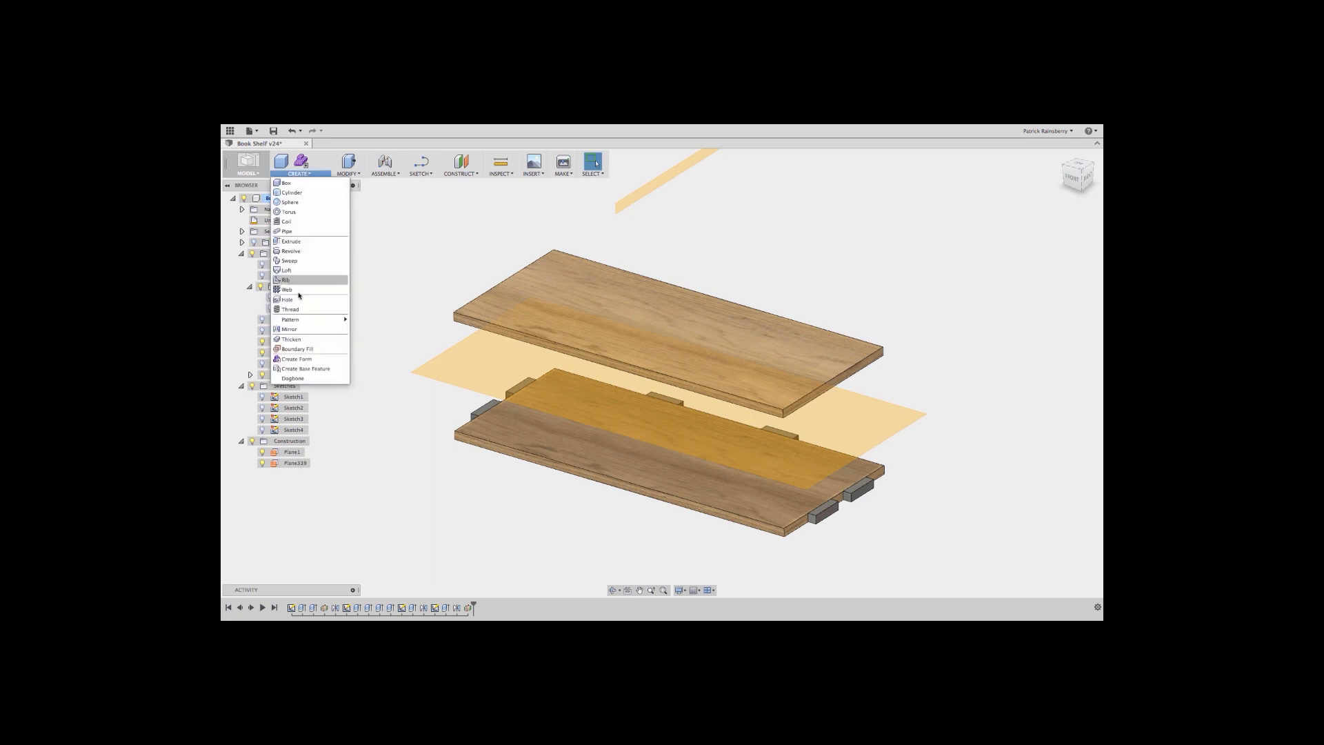
{"action": "left_click", "coordinate": [289, 329]}
{"action": "left_click", "coordinate": [480, 414]}
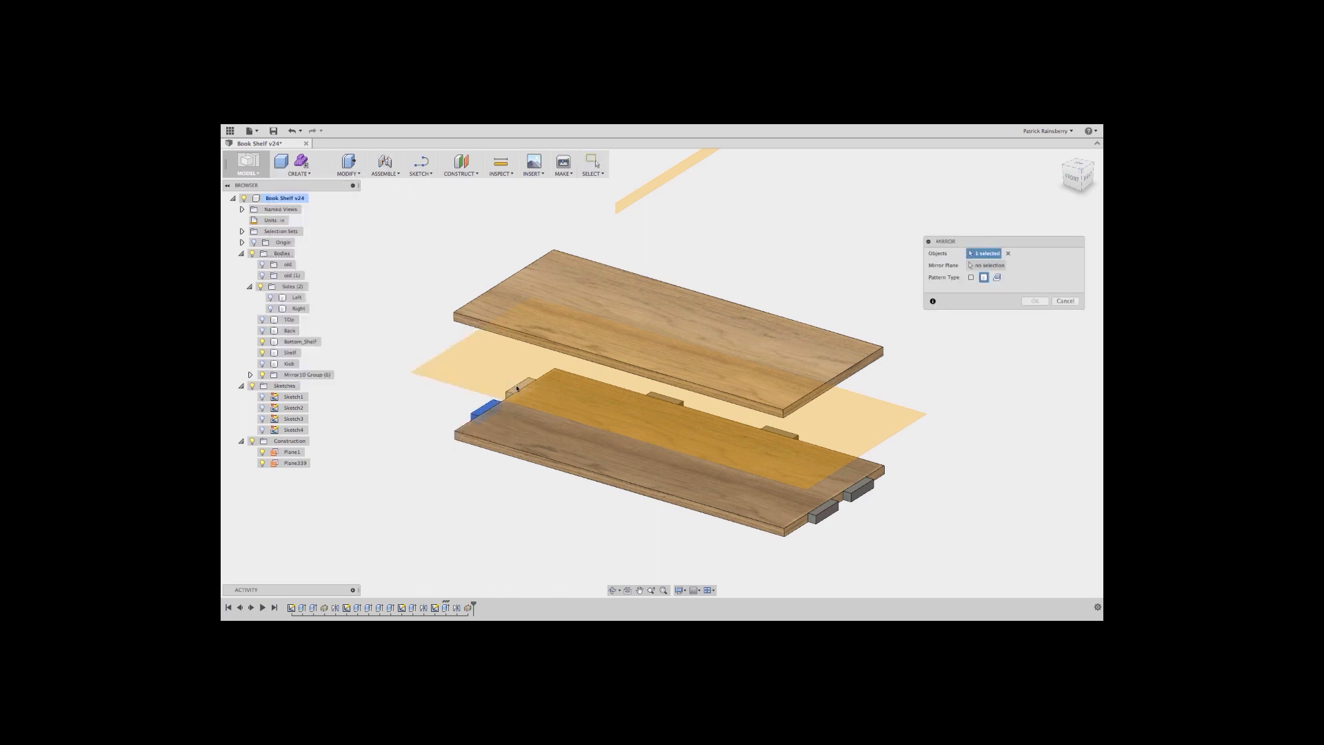
{"action": "left_click", "coordinate": [664, 399]}
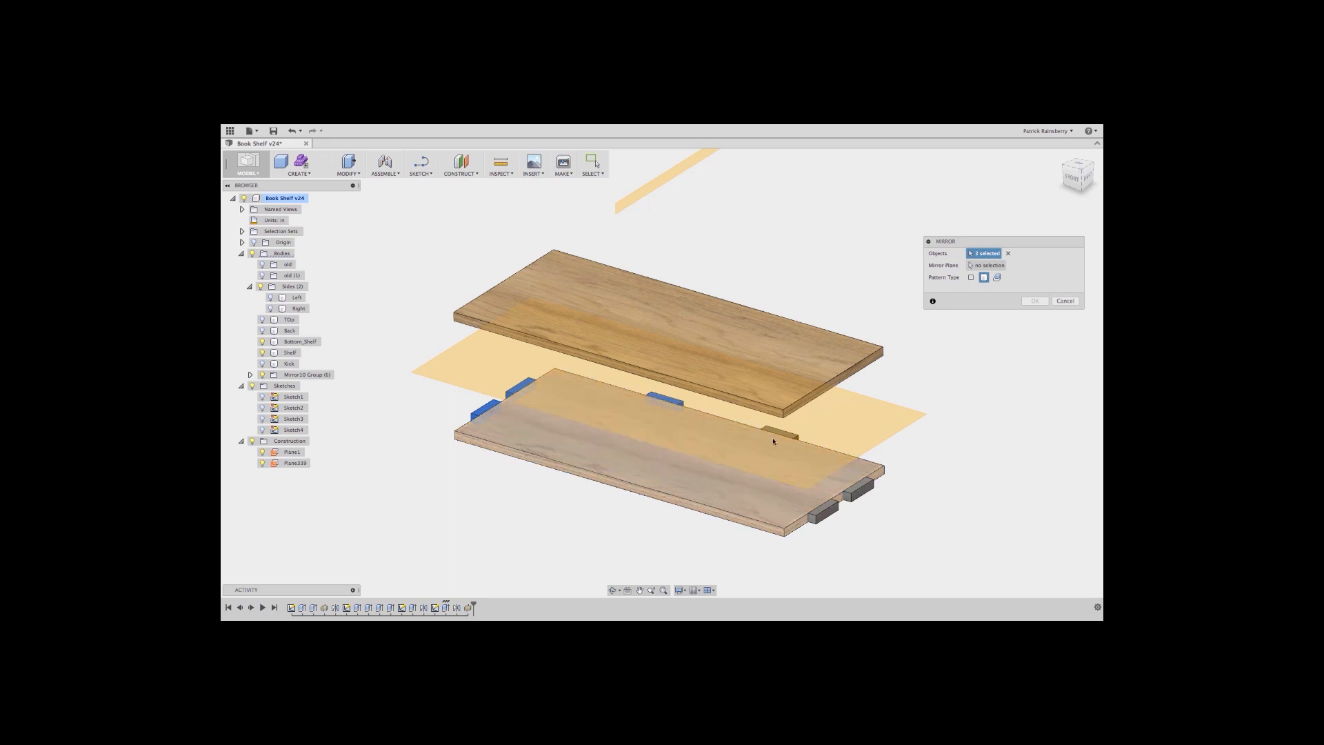
{"action": "left_click", "coordinate": [779, 434]}
{"action": "left_click", "coordinate": [858, 489]}
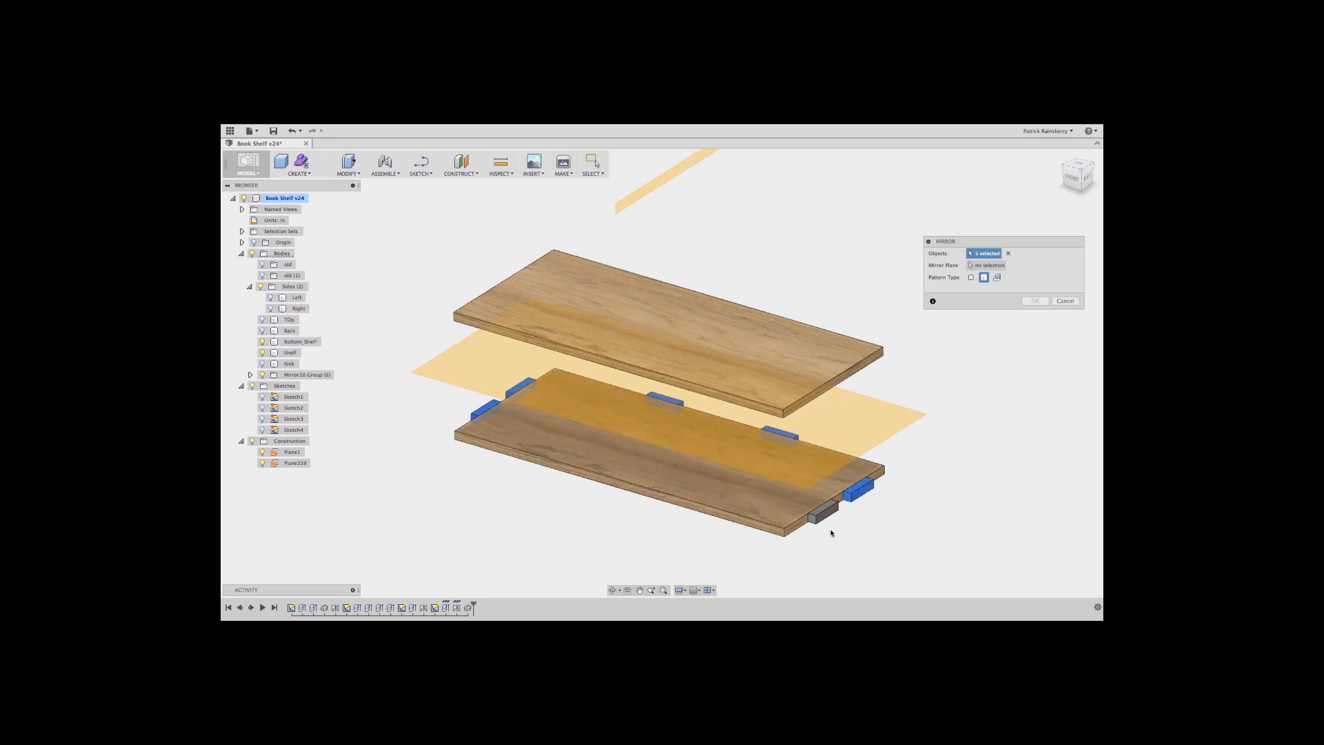
{"action": "left_click", "coordinate": [825, 515]}
{"action": "left_click", "coordinate": [988, 264]}
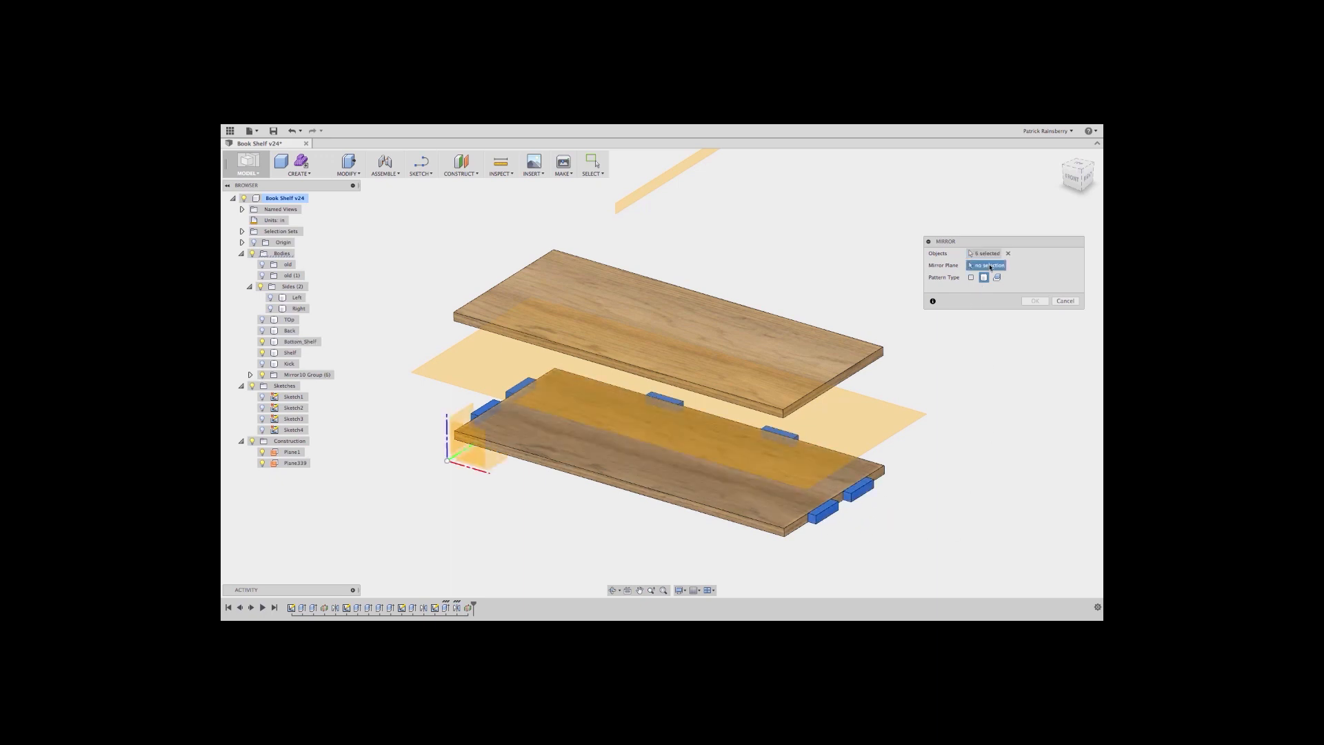
{"action": "left_click", "coordinate": [867, 416]}
{"action": "left_click", "coordinate": [1034, 301]}
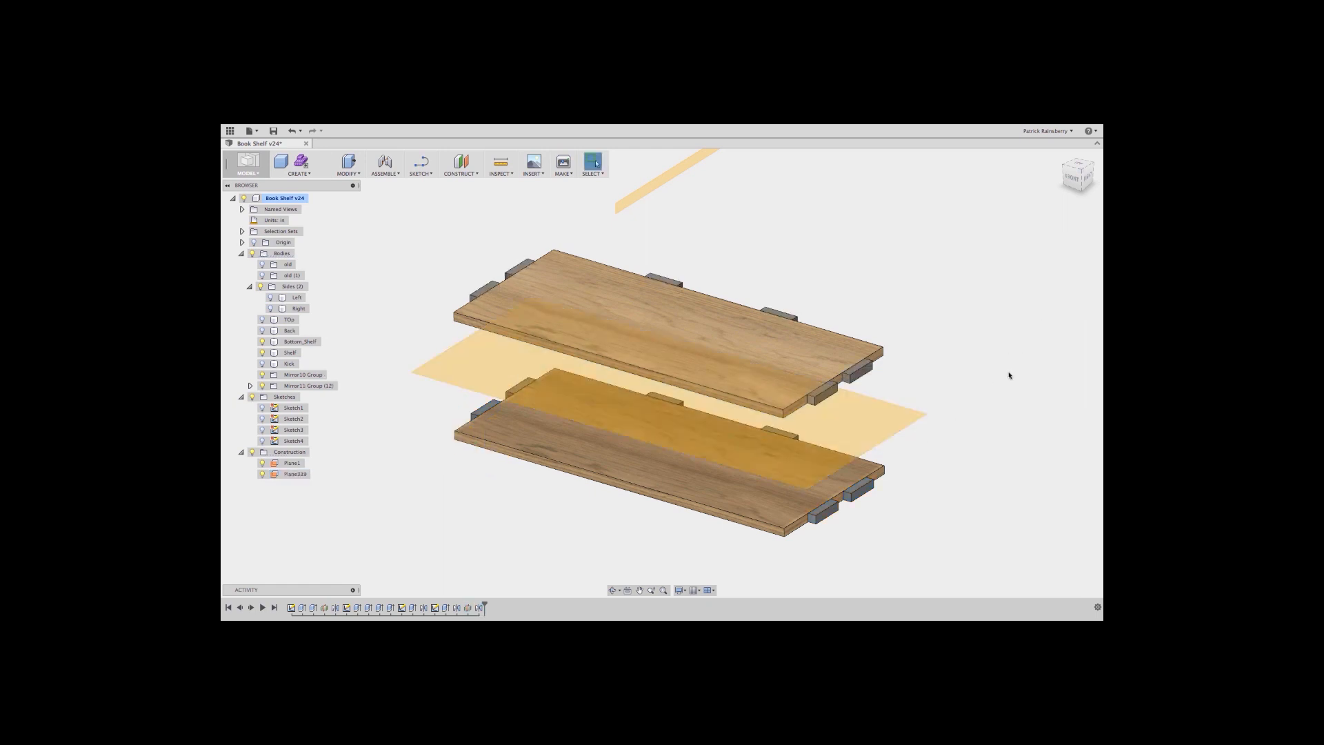
{"action": "left_click", "coordinate": [251, 452]}
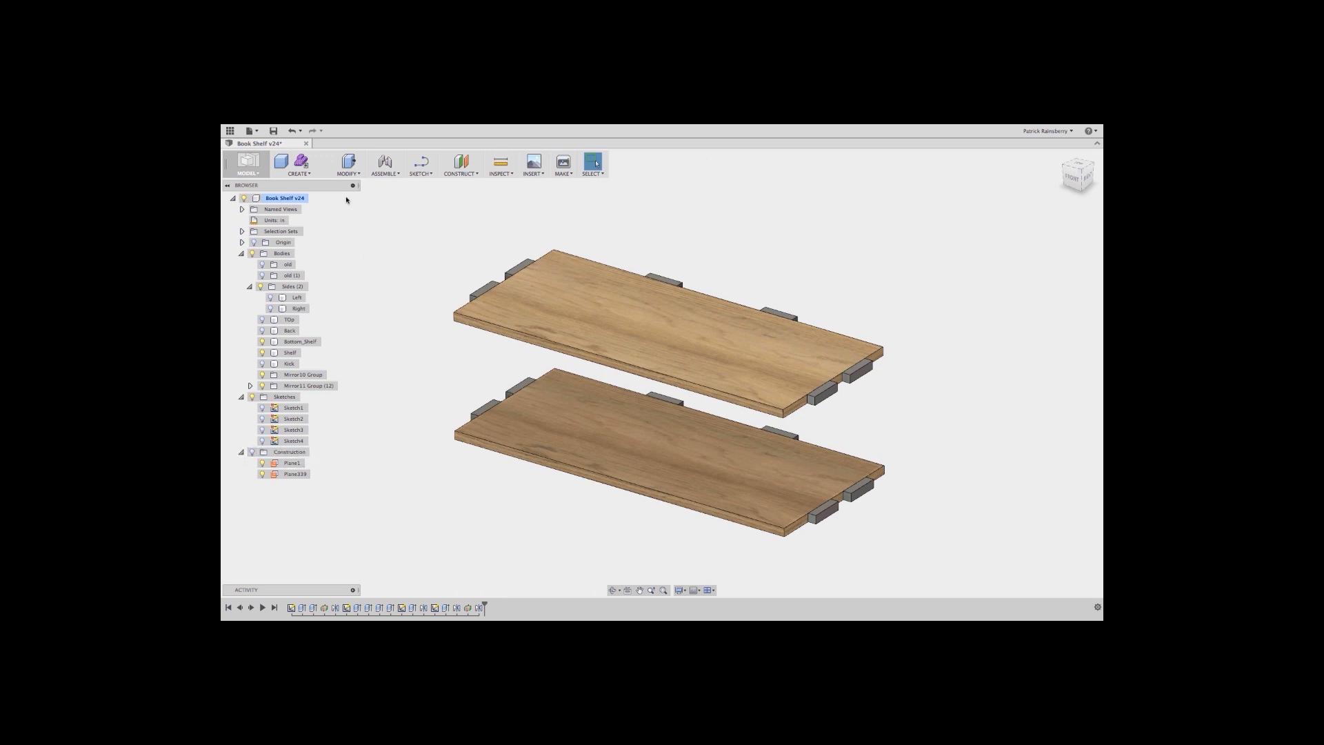
- Combine the bottom shelf with its six tab bodies using the Join operation
{"action": "left_click", "coordinate": [360, 173]}
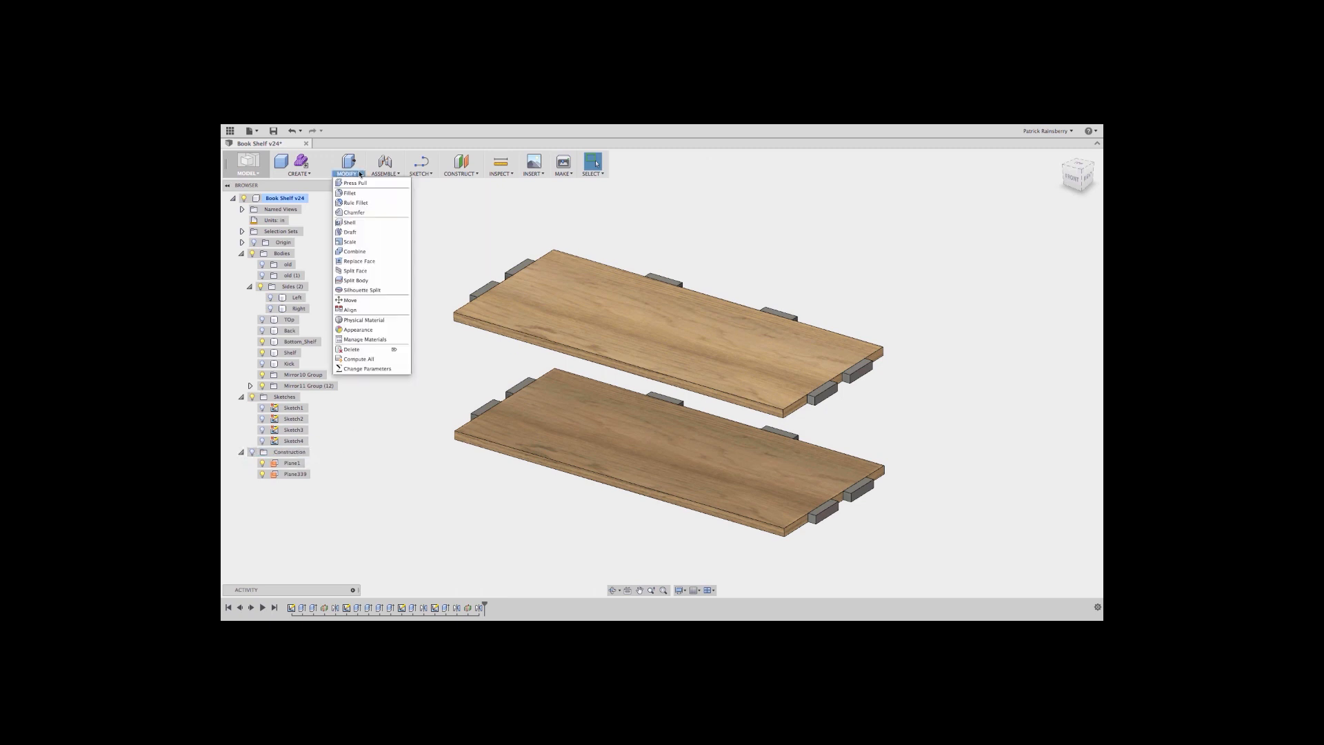
{"action": "left_click", "coordinate": [373, 252]}
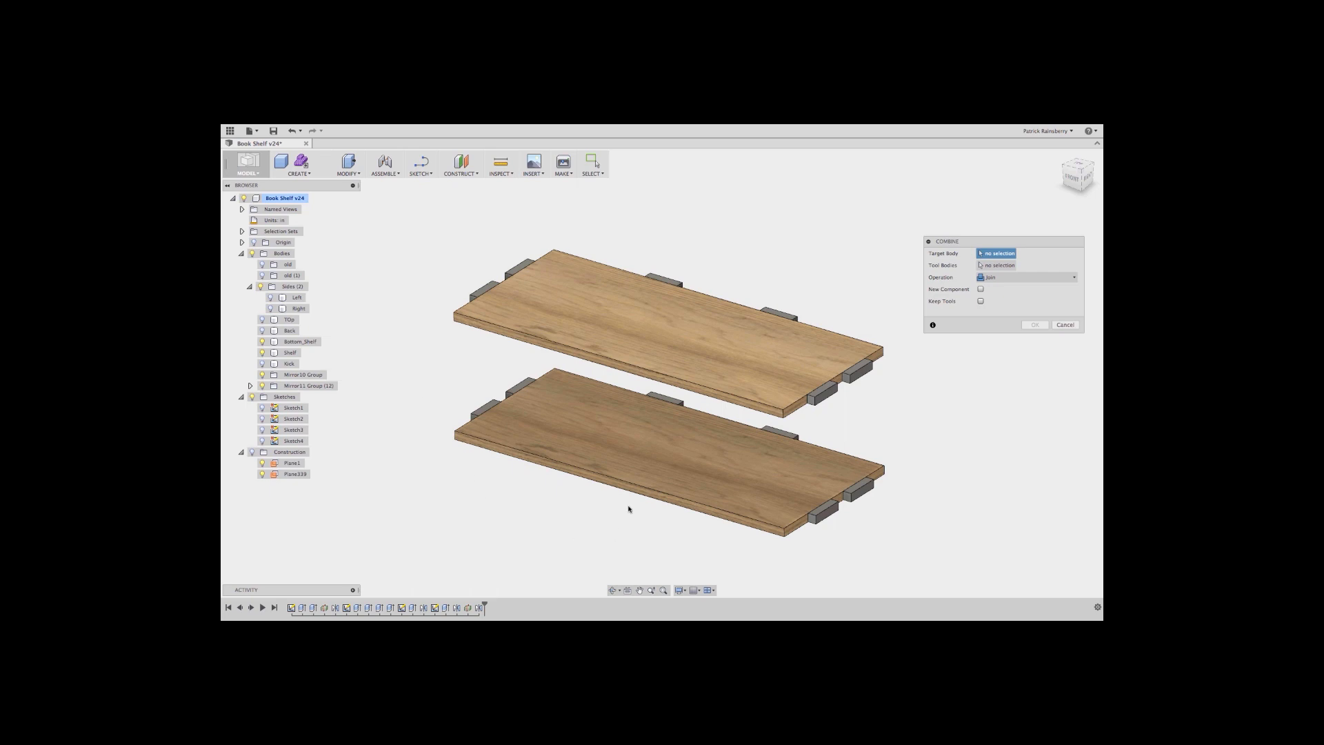
{"action": "left_click", "coordinate": [629, 443]}
{"action": "left_click", "coordinate": [480, 413]}
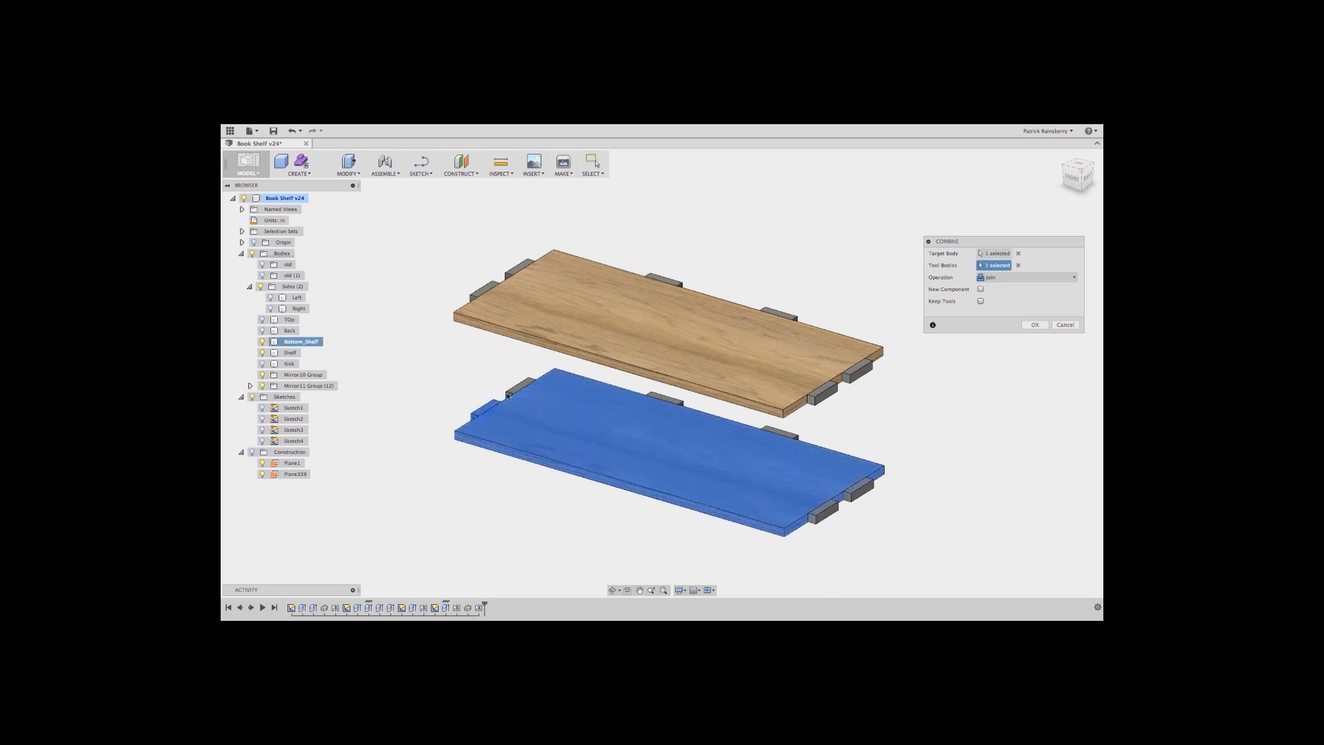
{"action": "left_click", "coordinate": [520, 388]}
{"action": "left_click", "coordinate": [663, 399]}
{"action": "left_click", "coordinate": [775, 431]}
{"action": "left_click", "coordinate": [856, 490]}
{"action": "left_click", "coordinate": [823, 515]}
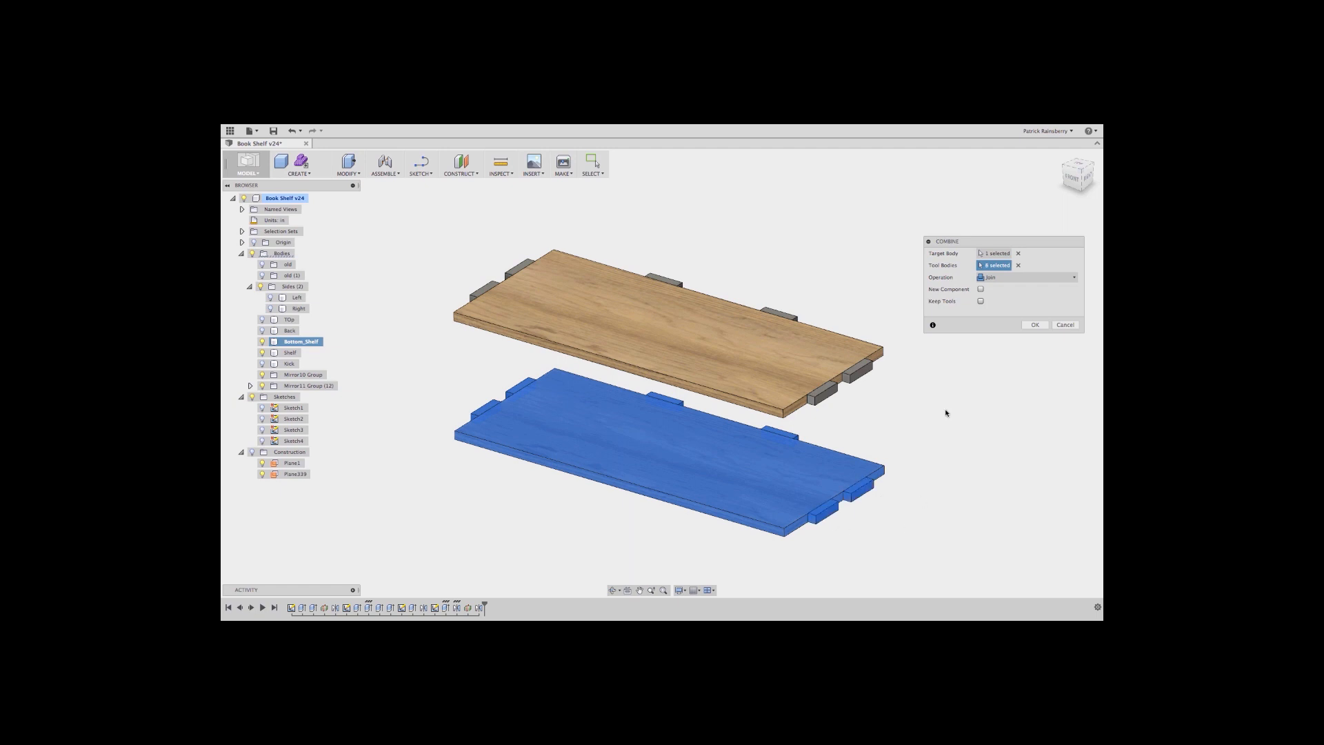
{"action": "left_click", "coordinate": [1034, 325]}
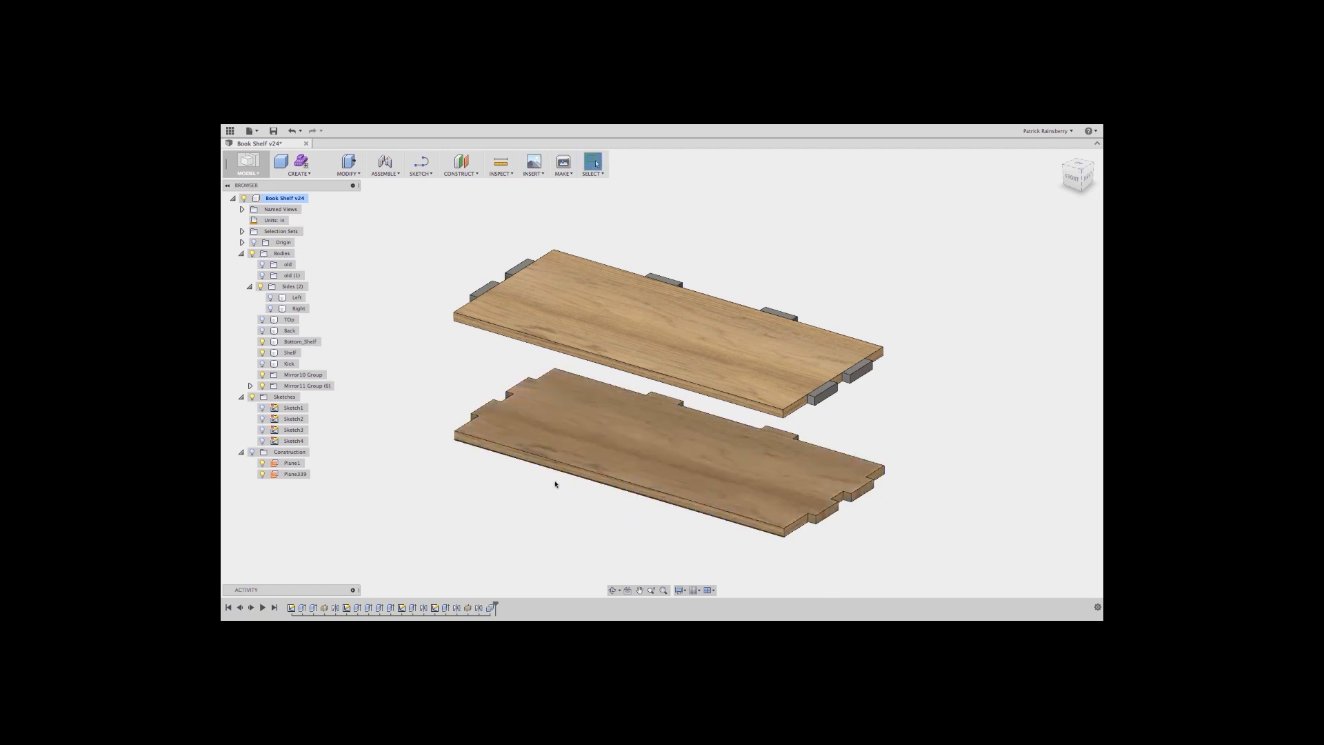
- Join the six tab bodies around the upper shelf to the Shelf body with Combine
{"action": "left_click", "coordinate": [348, 173]}
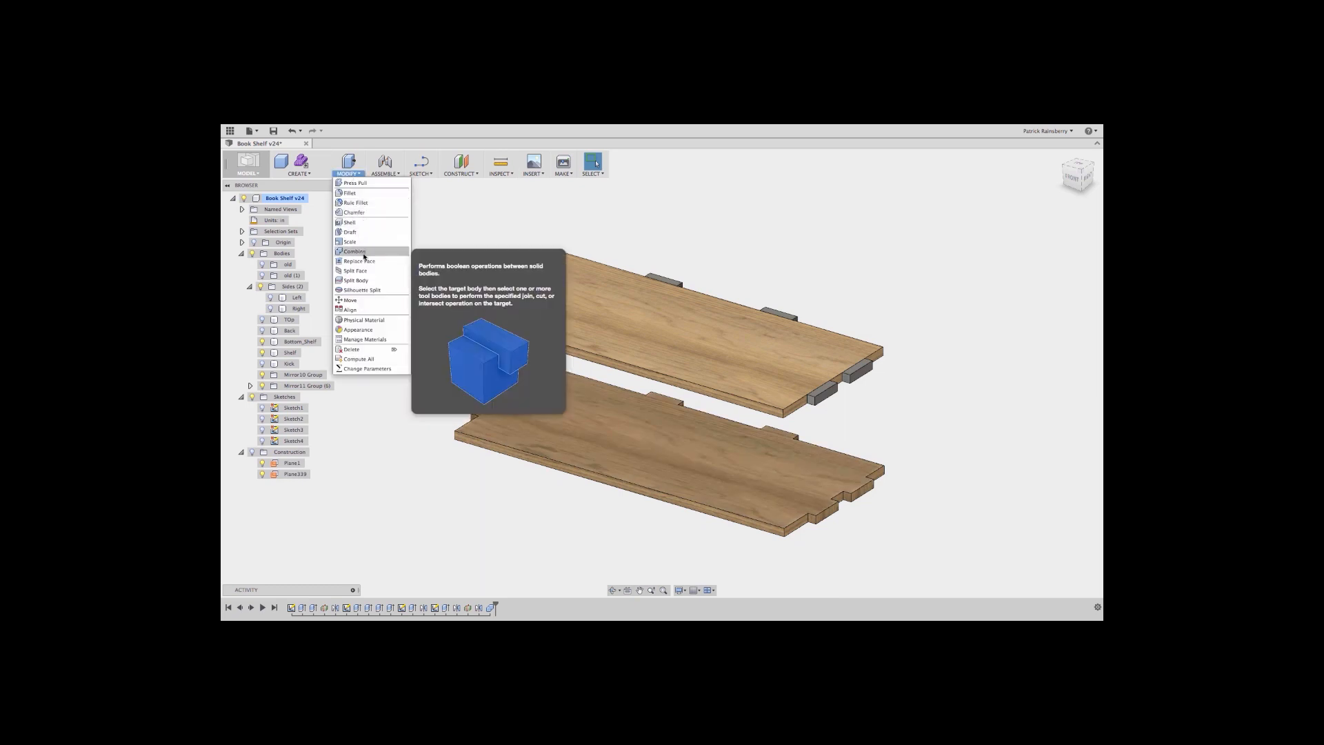
{"action": "left_click", "coordinate": [355, 254]}
{"action": "left_click", "coordinate": [659, 342]}
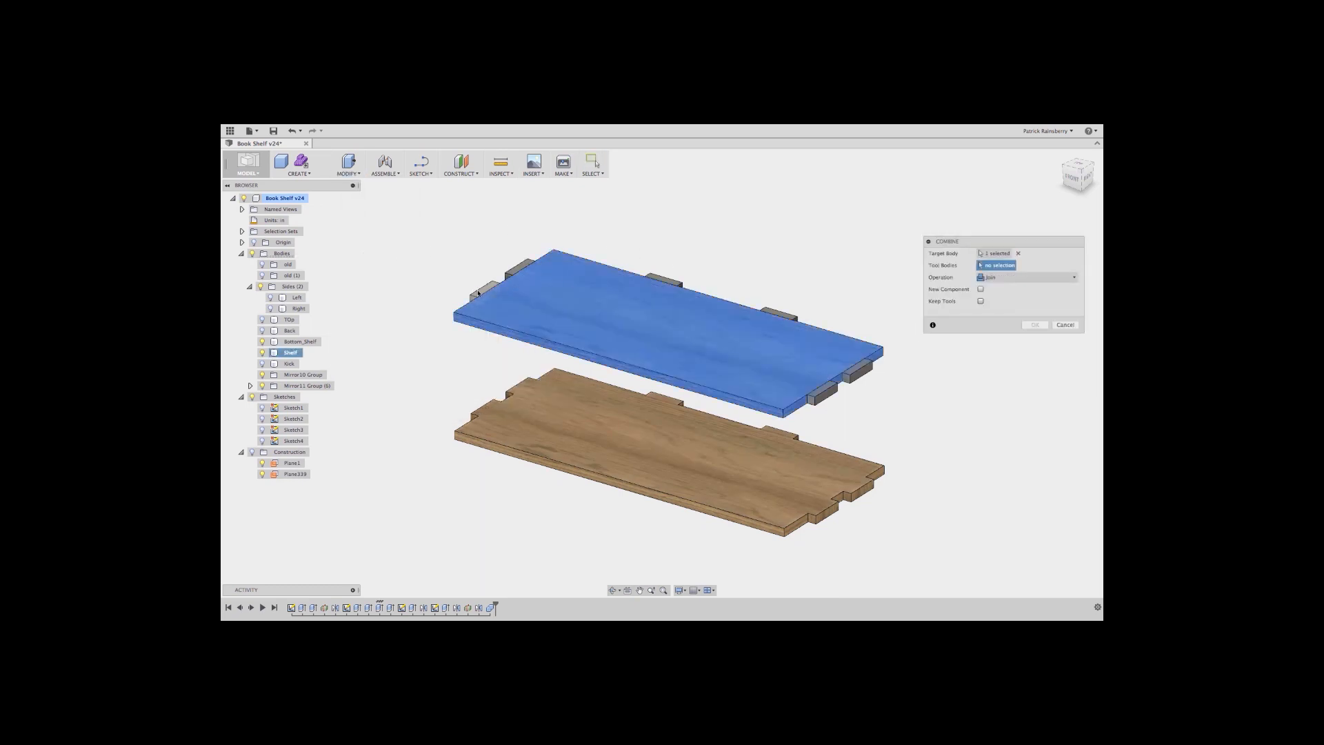
{"action": "left_click", "coordinate": [517, 269]}
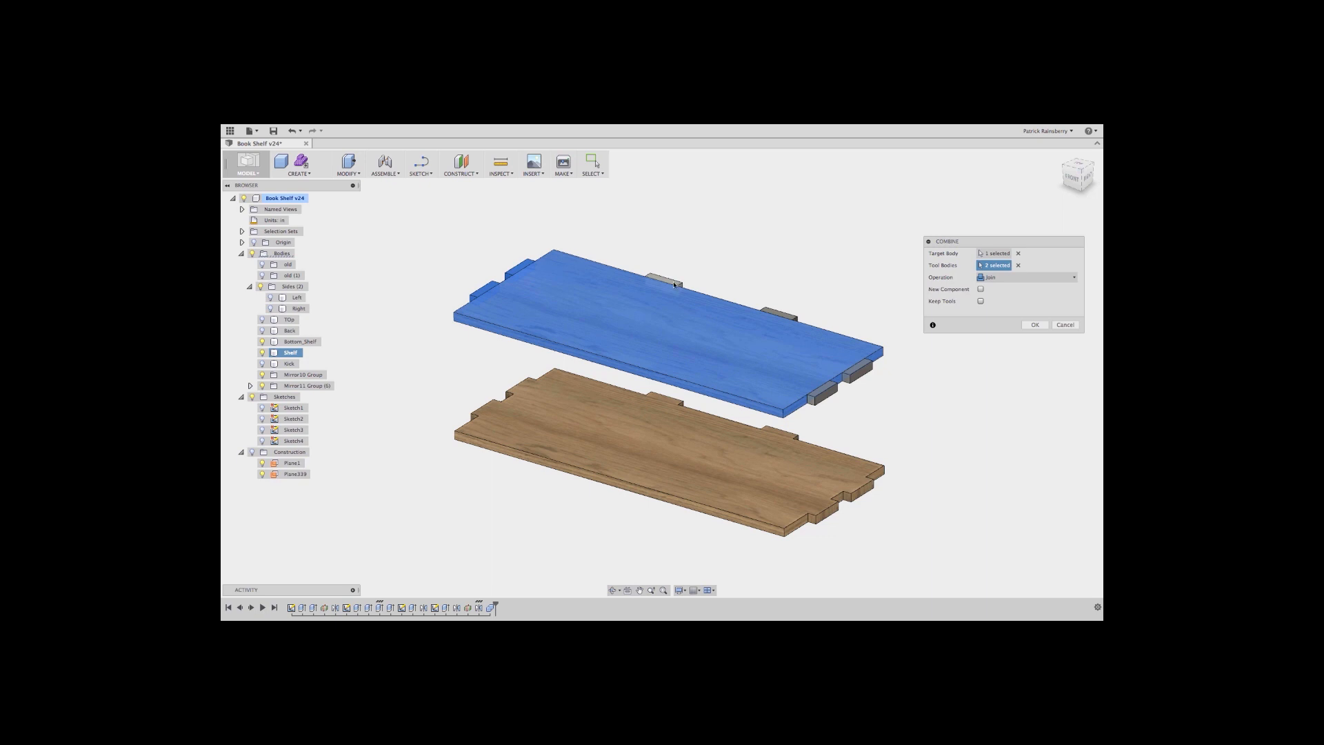
{"action": "left_click", "coordinate": [663, 280]}
{"action": "left_click", "coordinate": [787, 313]}
{"action": "left_click", "coordinate": [857, 369]}
{"action": "left_click", "coordinate": [824, 393]}
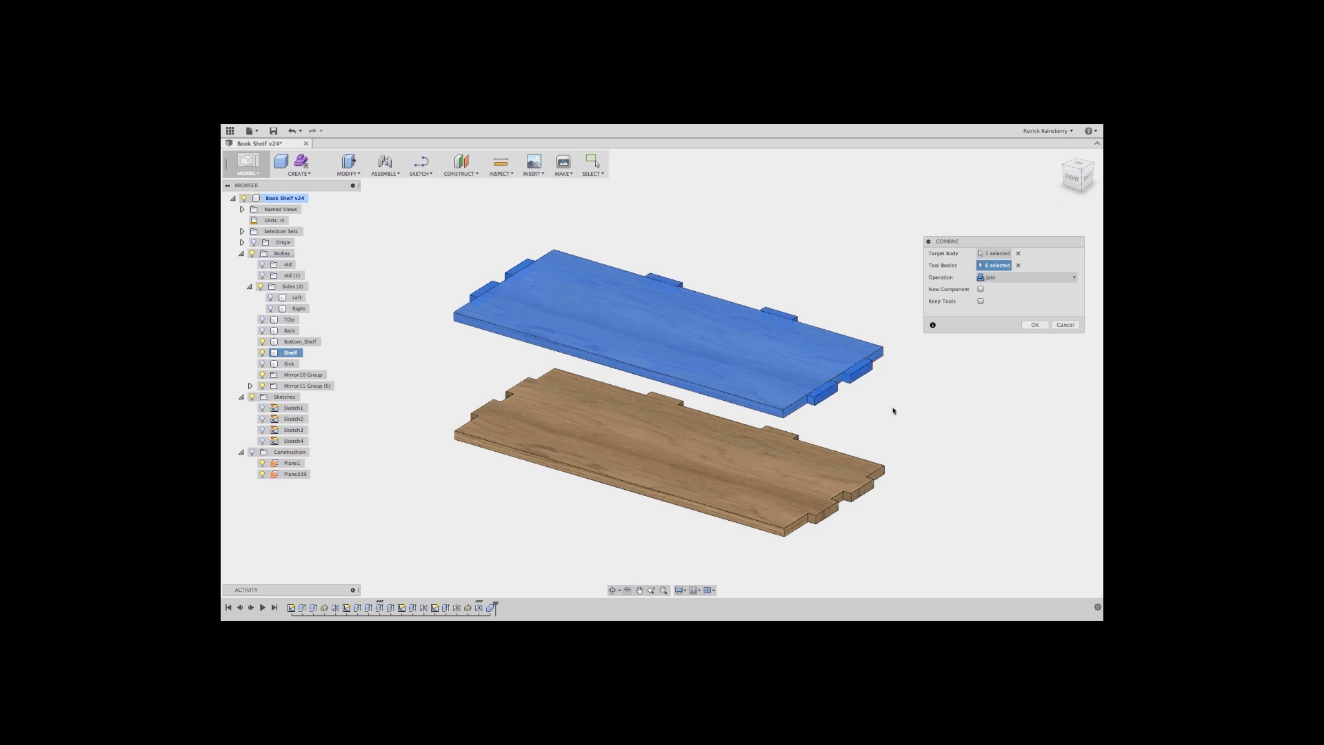
{"action": "left_click", "coordinate": [1030, 325]}
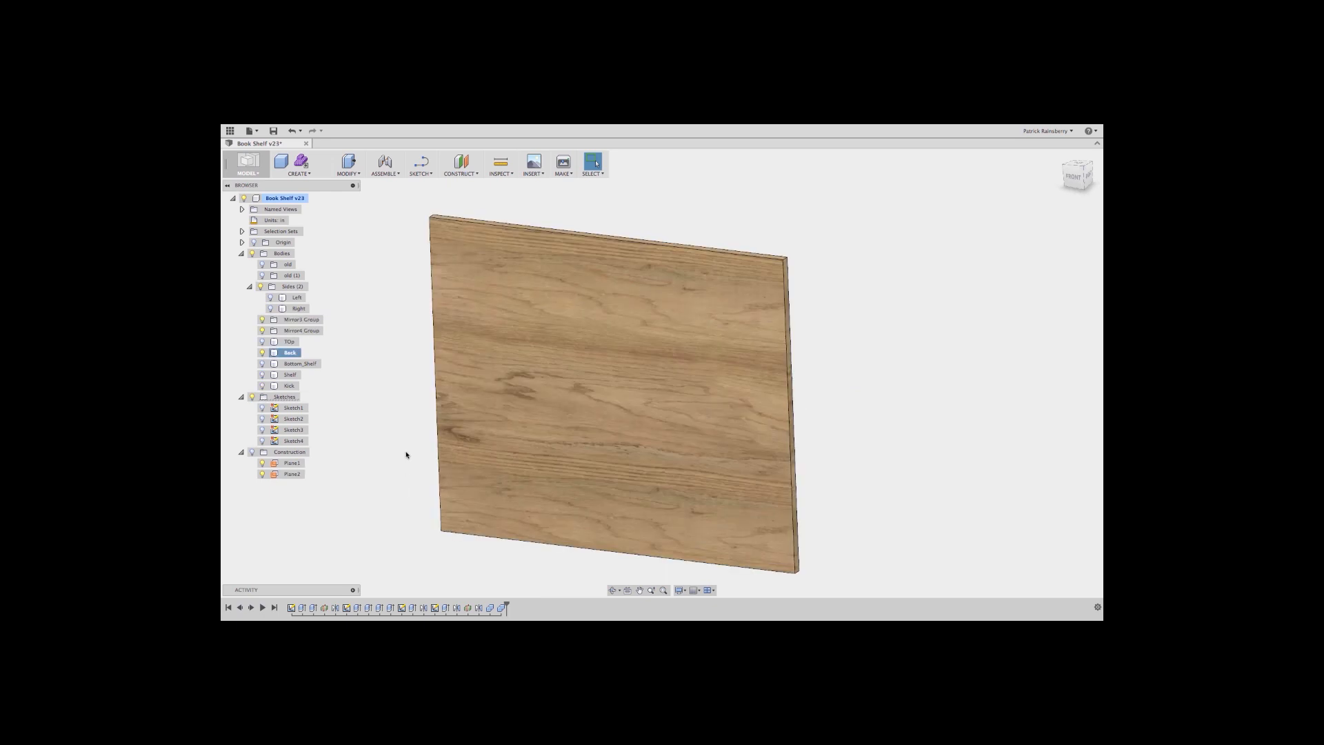
- Create a sketch on the large face of the Back body and orient the view to the front
{"action": "left_click", "coordinate": [424, 177]}
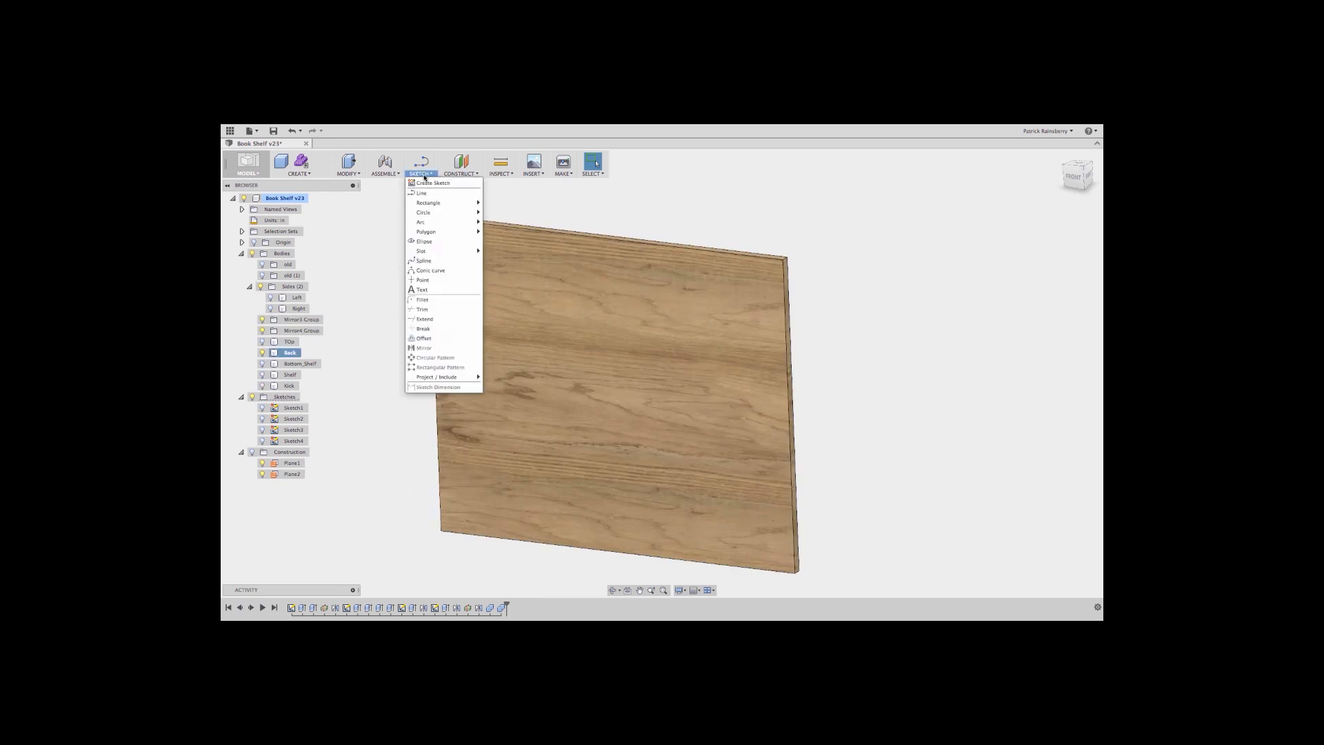
{"action": "left_click", "coordinate": [428, 183]}
{"action": "middle_click_drag", "start_coordinate": [393, 287], "coordinate": [486, 378], "text": "shift"}
{"action": "left_click", "coordinate": [486, 378]}
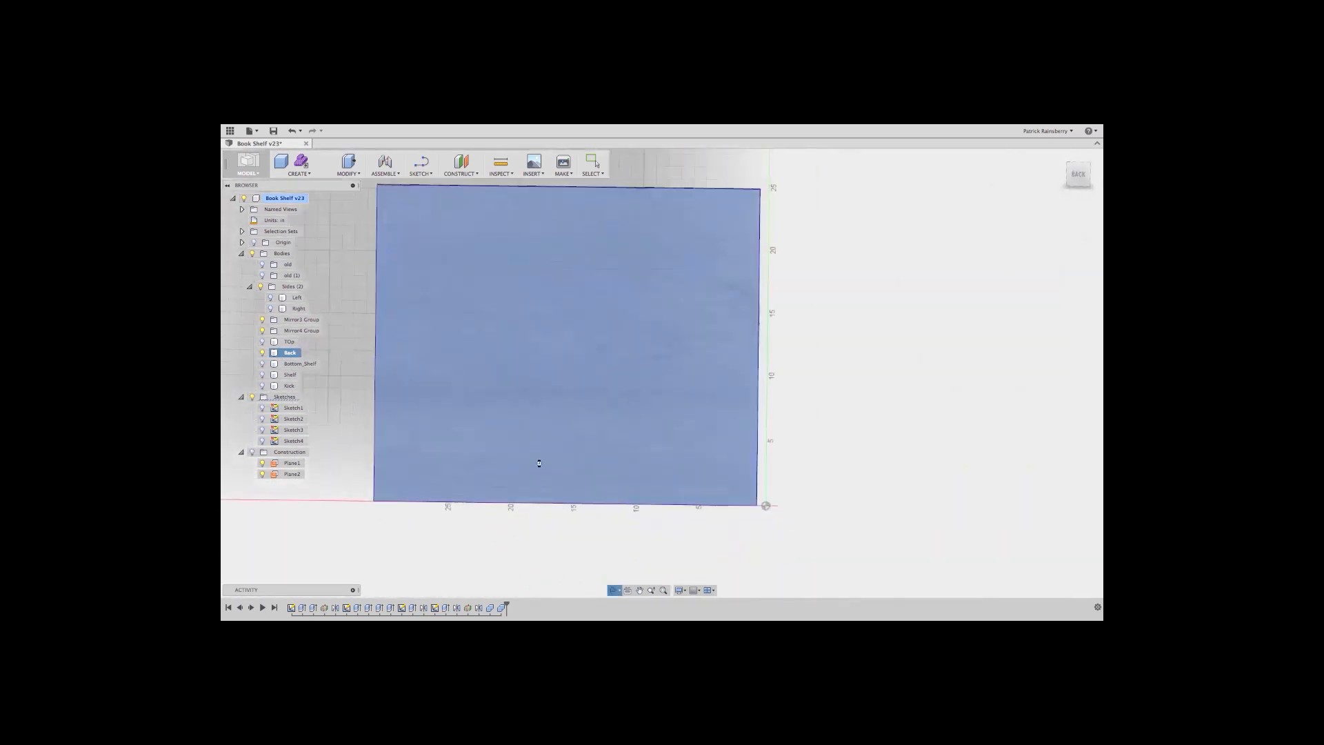
{"action": "left_click", "coordinate": [1070, 176]}
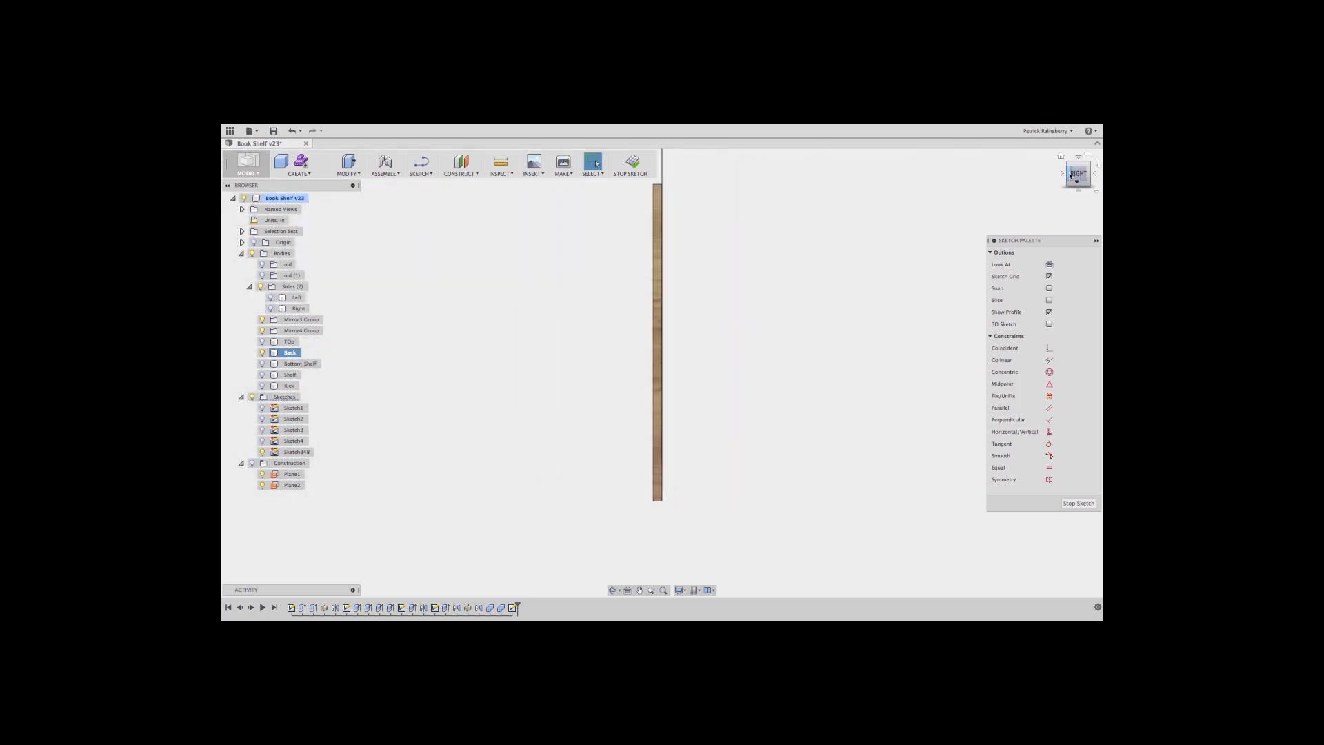
{"action": "left_click", "coordinate": [1062, 175]}
{"action": "scroll", "coordinate": [718, 416], "scroll_direction": "down", "scroll_amount": 3}
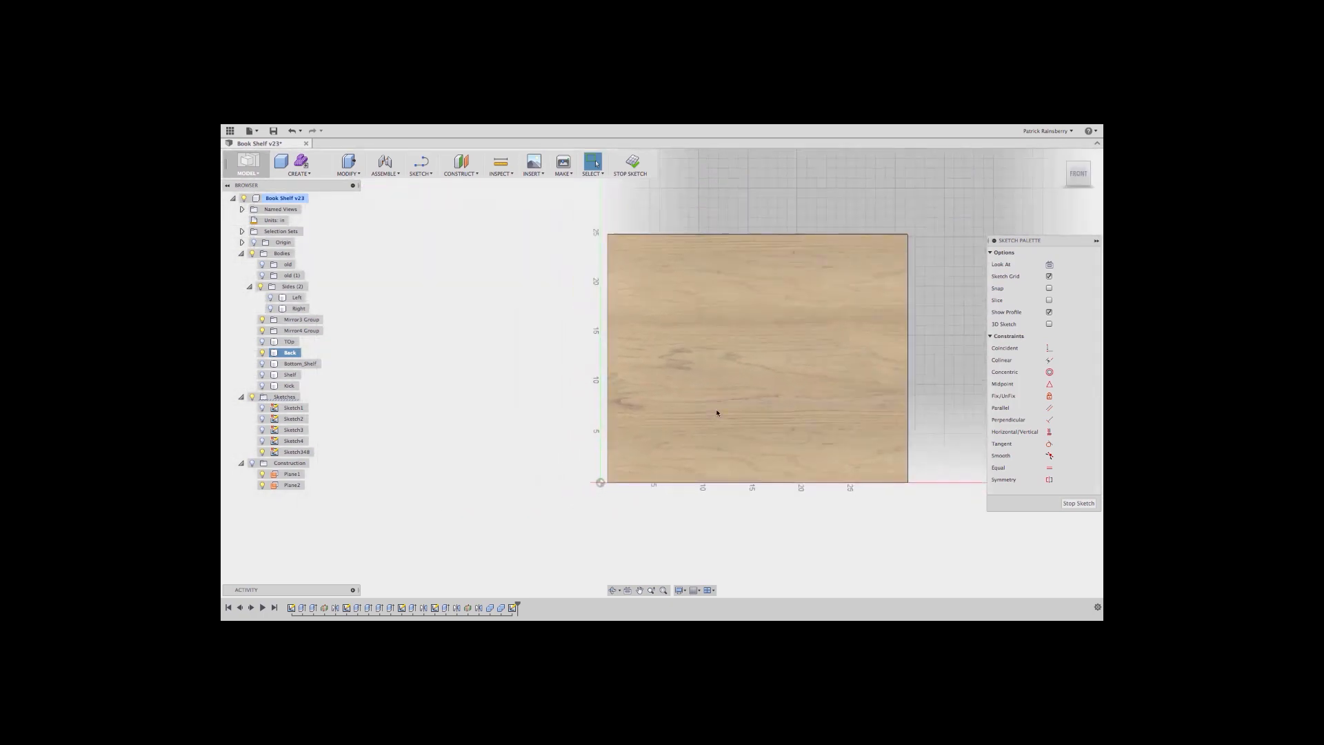
- Sketch two tab rectangles outside the back panel's left edge, the lower about 5.1 by 2.2 in, and one about 6.2 by 1 in above its top edge
{"action": "left_click", "coordinate": [421, 173]}
{"action": "mouse_move", "coordinate": [444, 202]}
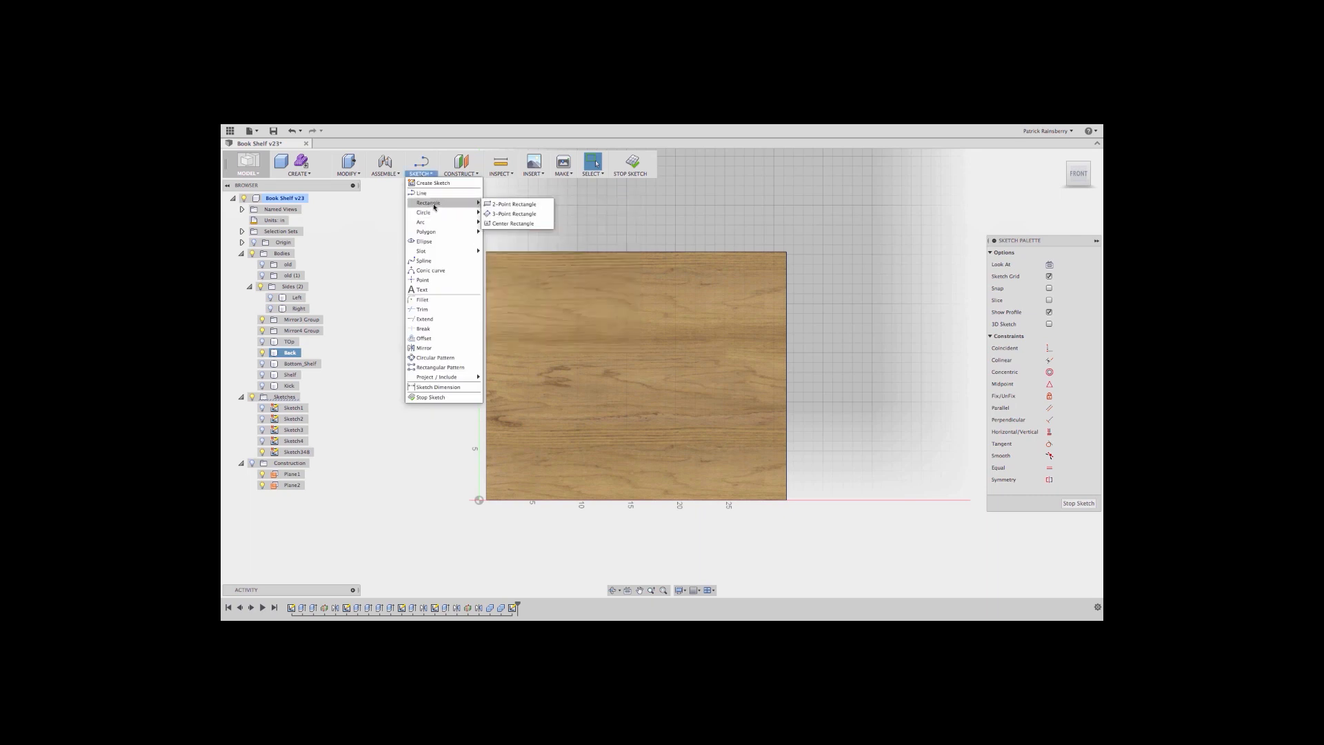
{"action": "left_click", "coordinate": [514, 207]}
{"action": "left_click", "coordinate": [485, 266]}
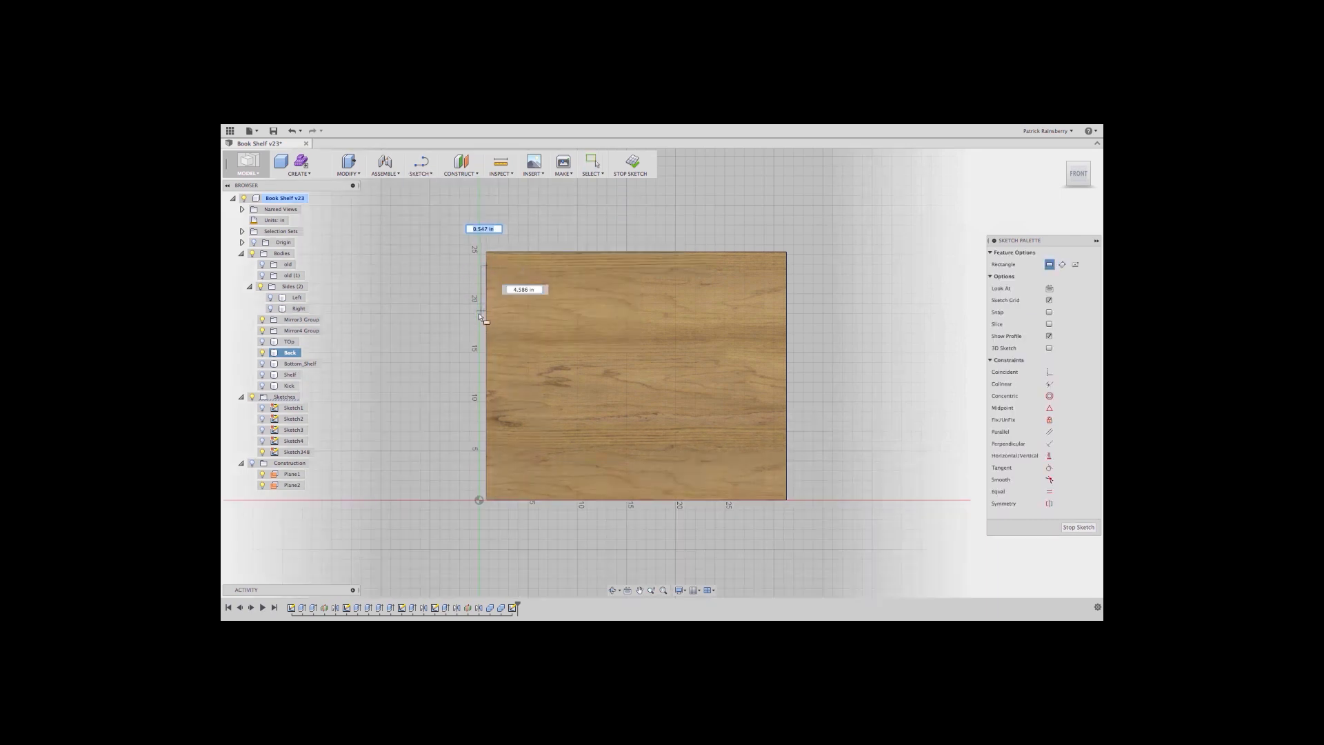
{"action": "left_click", "coordinate": [470, 310]}
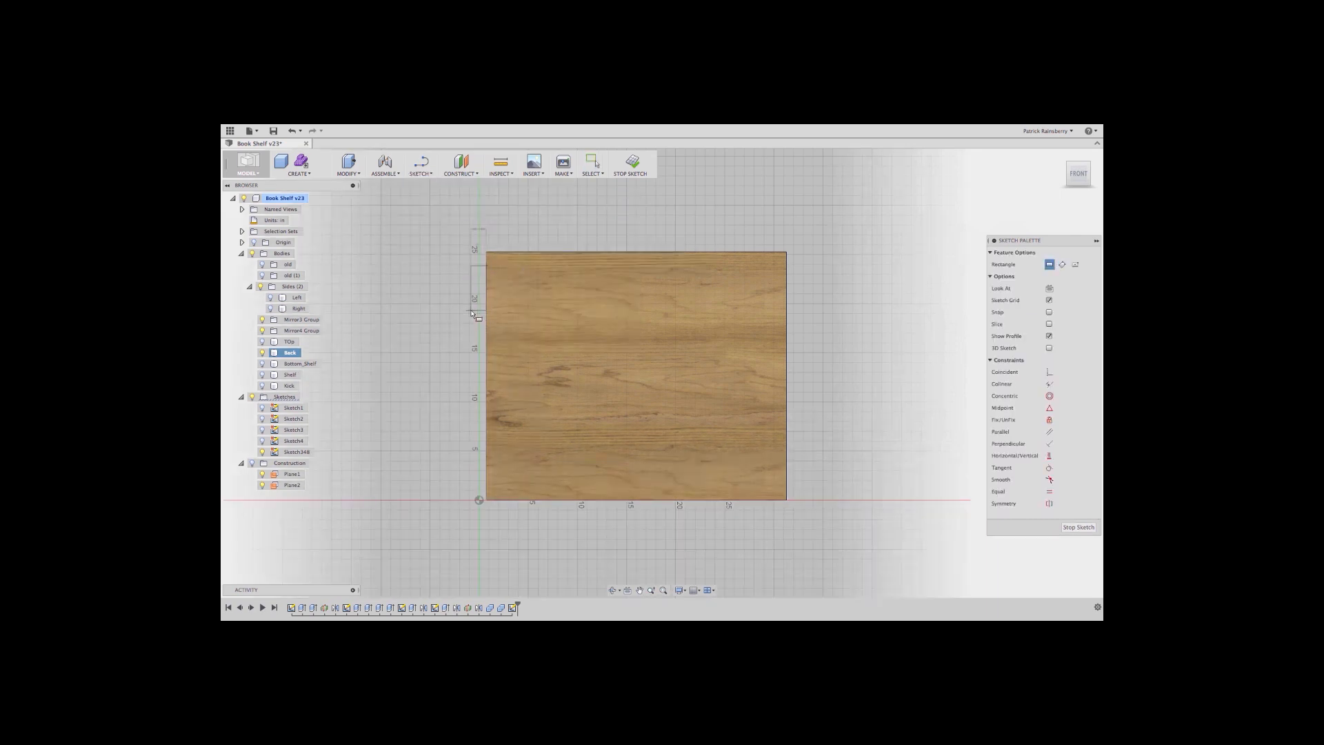
{"action": "left_click", "coordinate": [486, 399]}
{"action": "left_click", "coordinate": [464, 449]}
{"action": "left_click", "coordinate": [535, 252]}
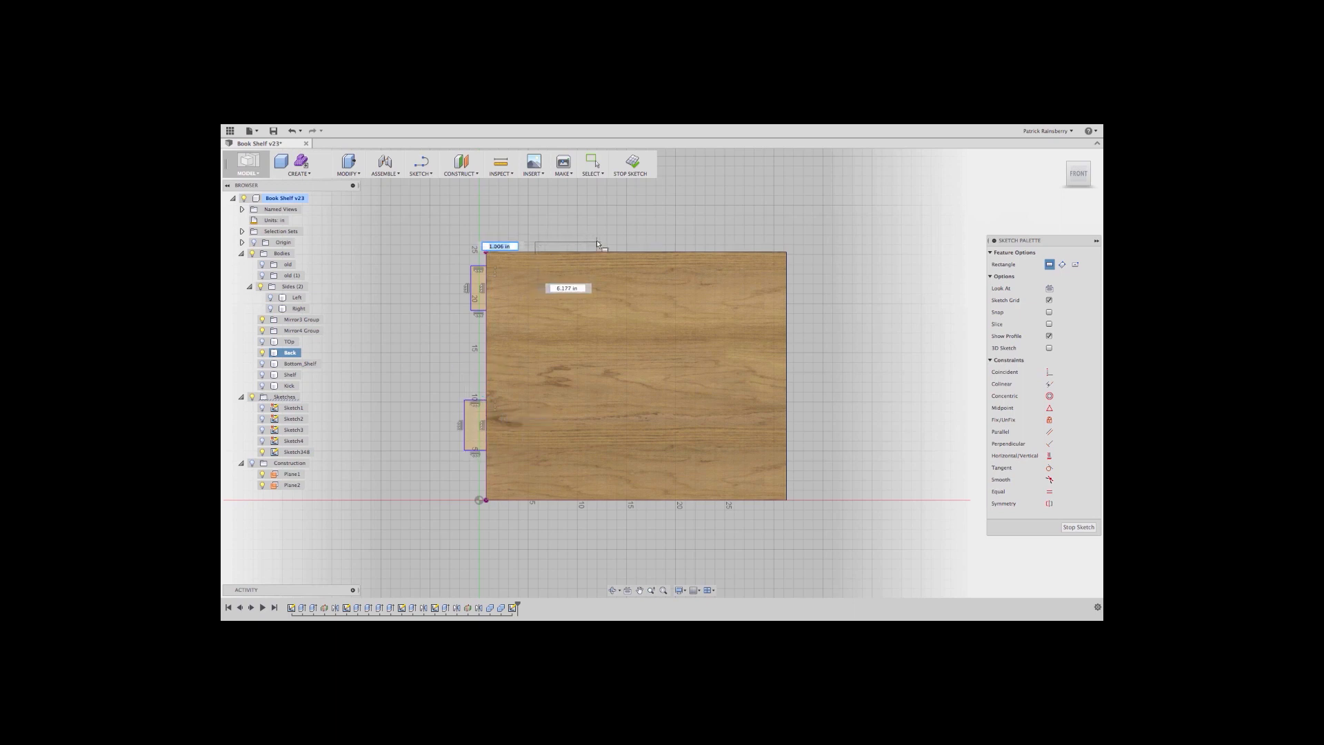
{"action": "left_click", "coordinate": [597, 243]}
{"action": "scroll", "coordinate": [468, 269], "scroll_direction": "up", "scroll_amount": 5}
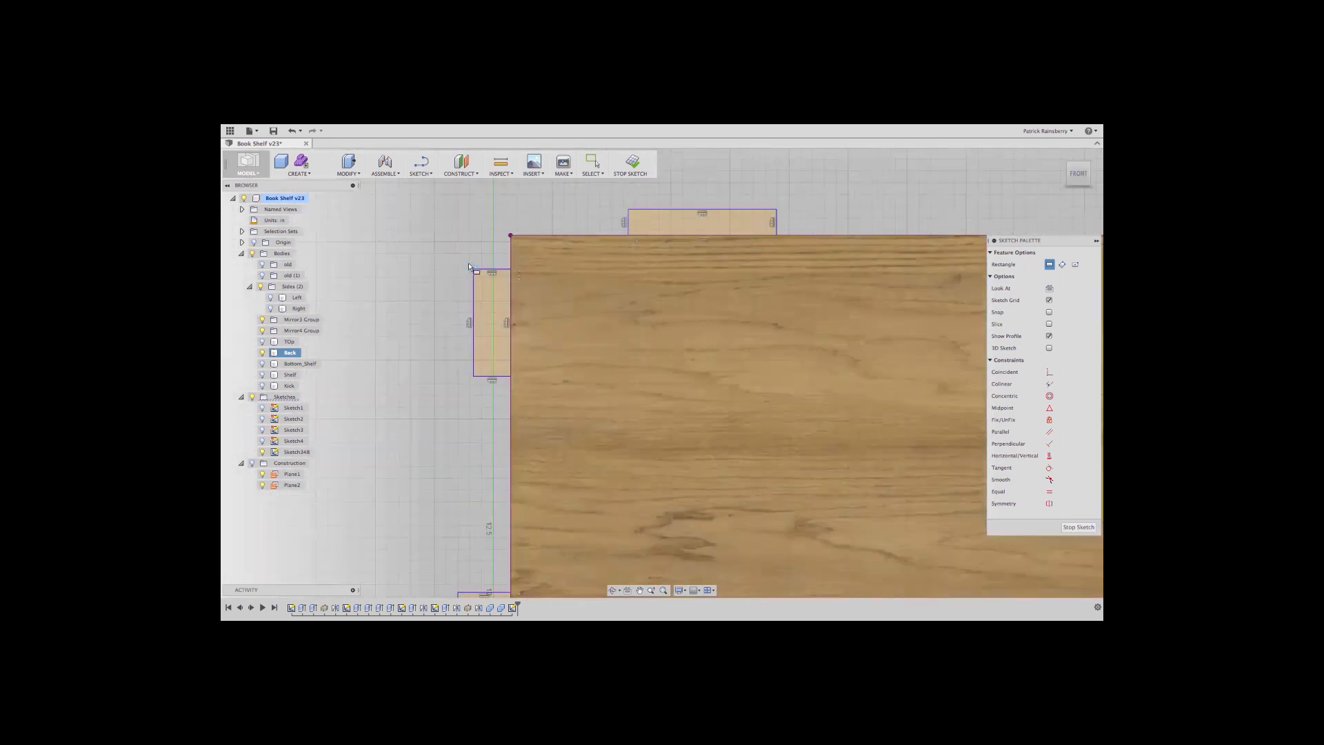
- Draw a line across each of the three tab rectangles from its outer edge's midpoint to the back panel's edge
{"action": "left_click", "coordinate": [416, 163]}
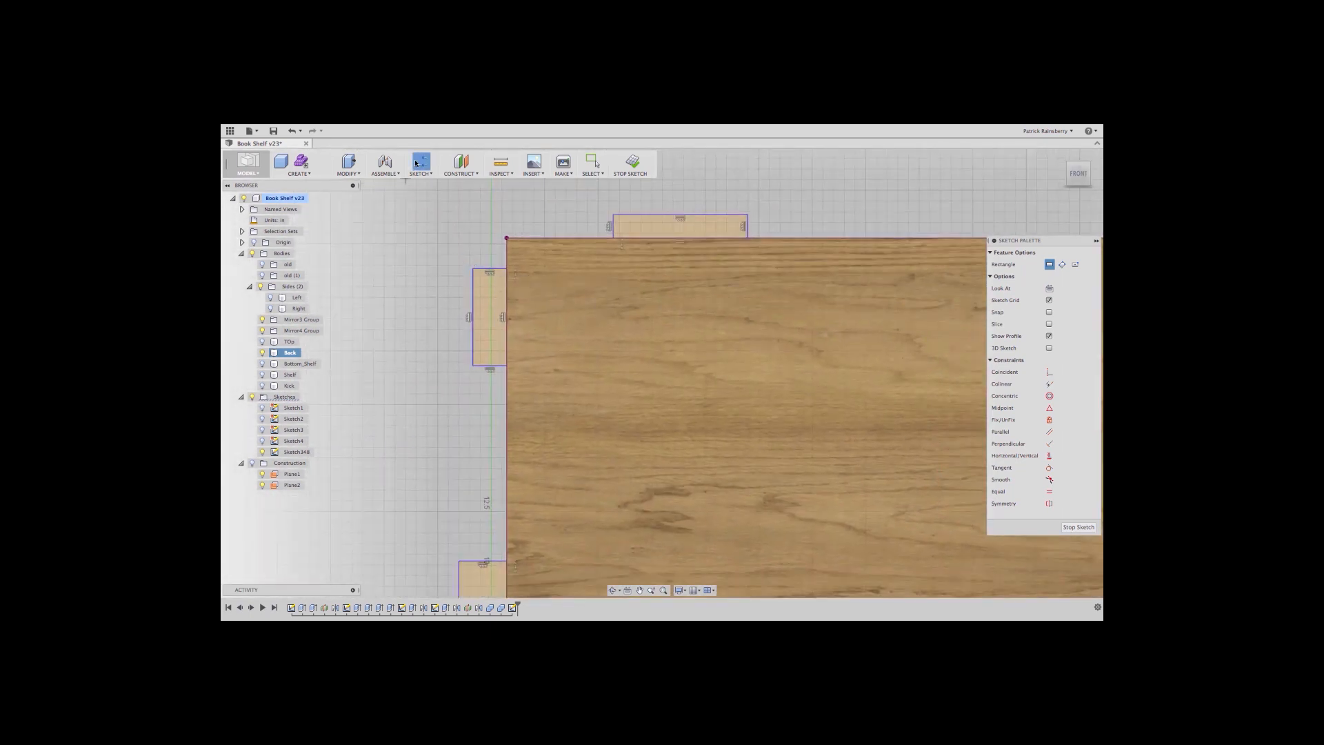
{"action": "left_click", "coordinate": [681, 219]}
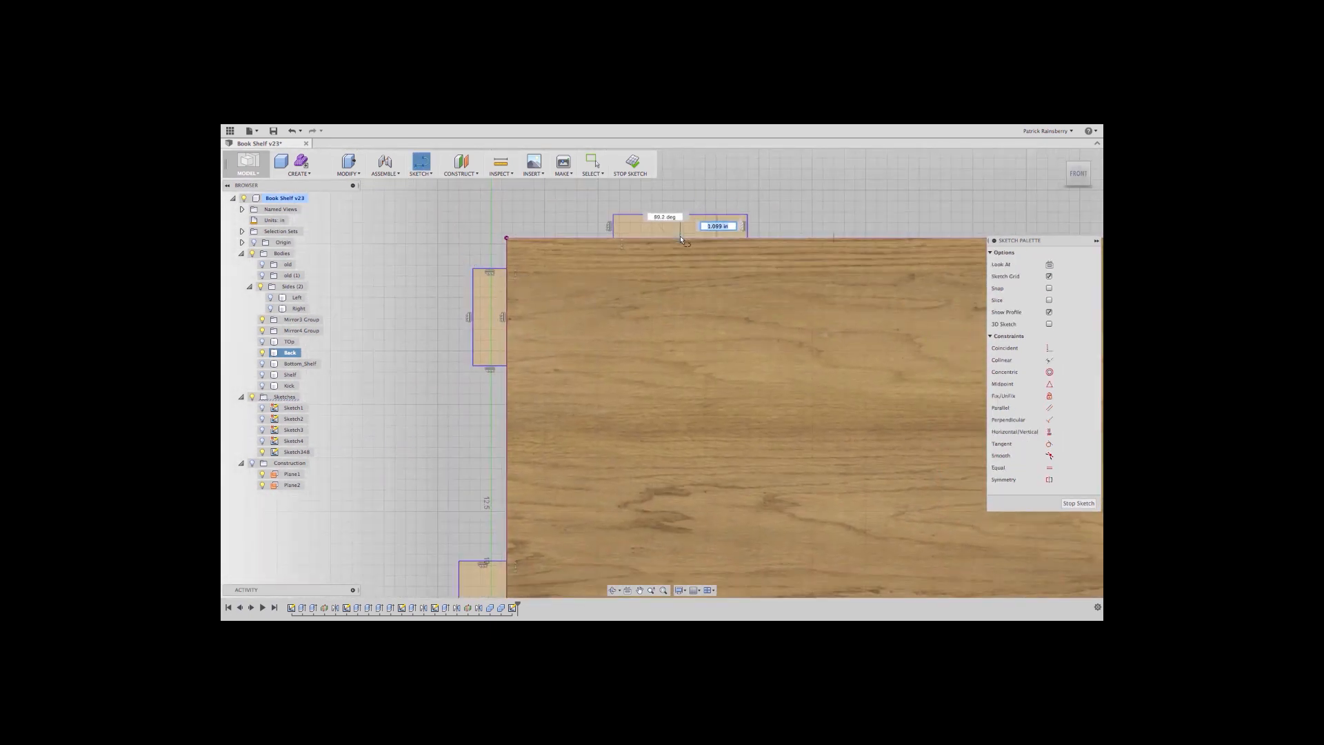
{"action": "left_click", "coordinate": [681, 239]}
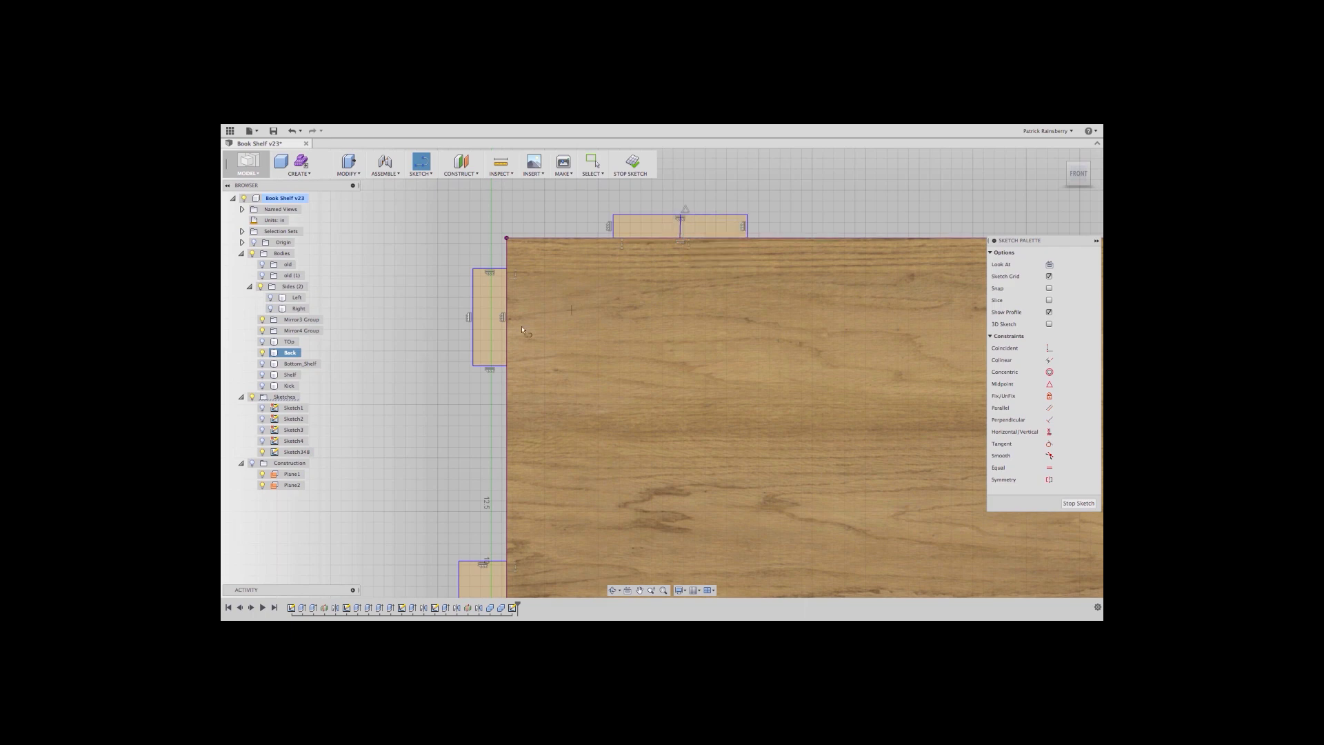
{"action": "left_click", "coordinate": [474, 317]}
{"action": "left_click", "coordinate": [507, 340]}
{"action": "middle_click_drag", "start_coordinate": [468, 457], "coordinate": [478, 377]}
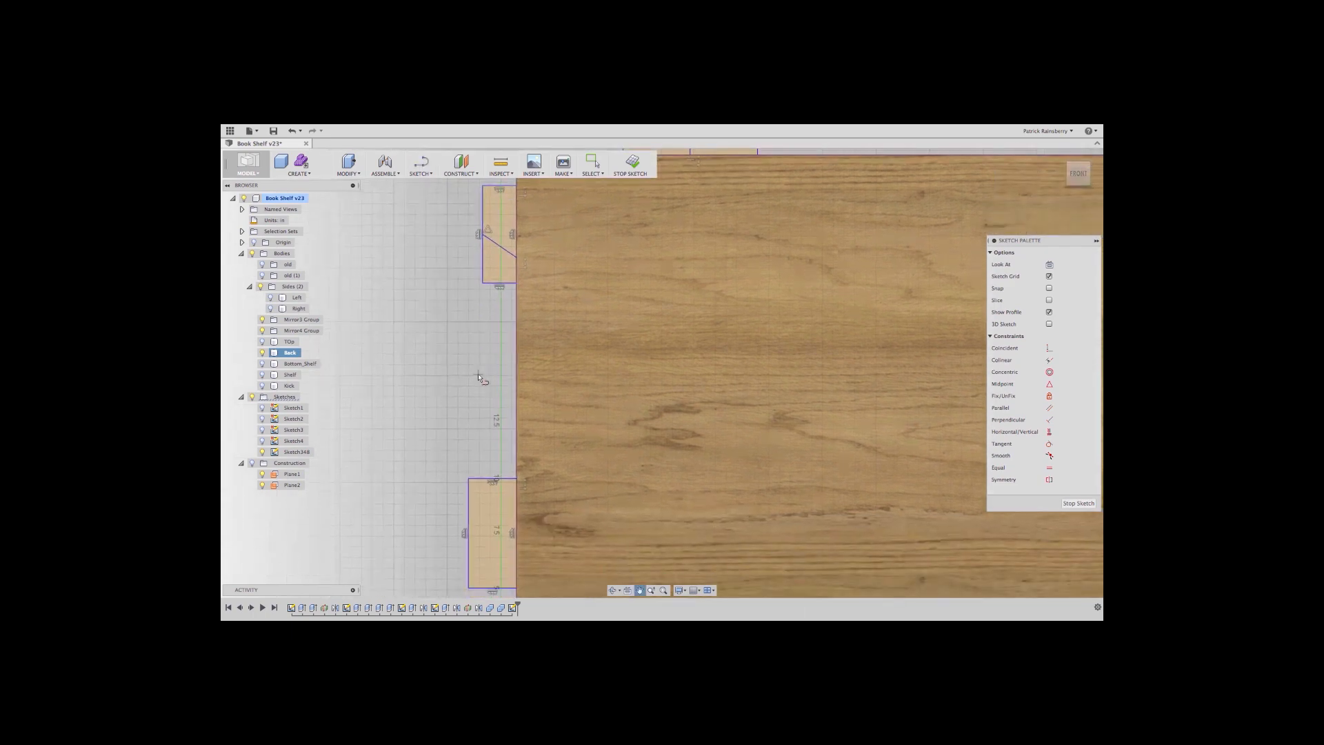
{"action": "scroll", "coordinate": [458, 497], "scroll_direction": "down", "scroll_amount": 3}
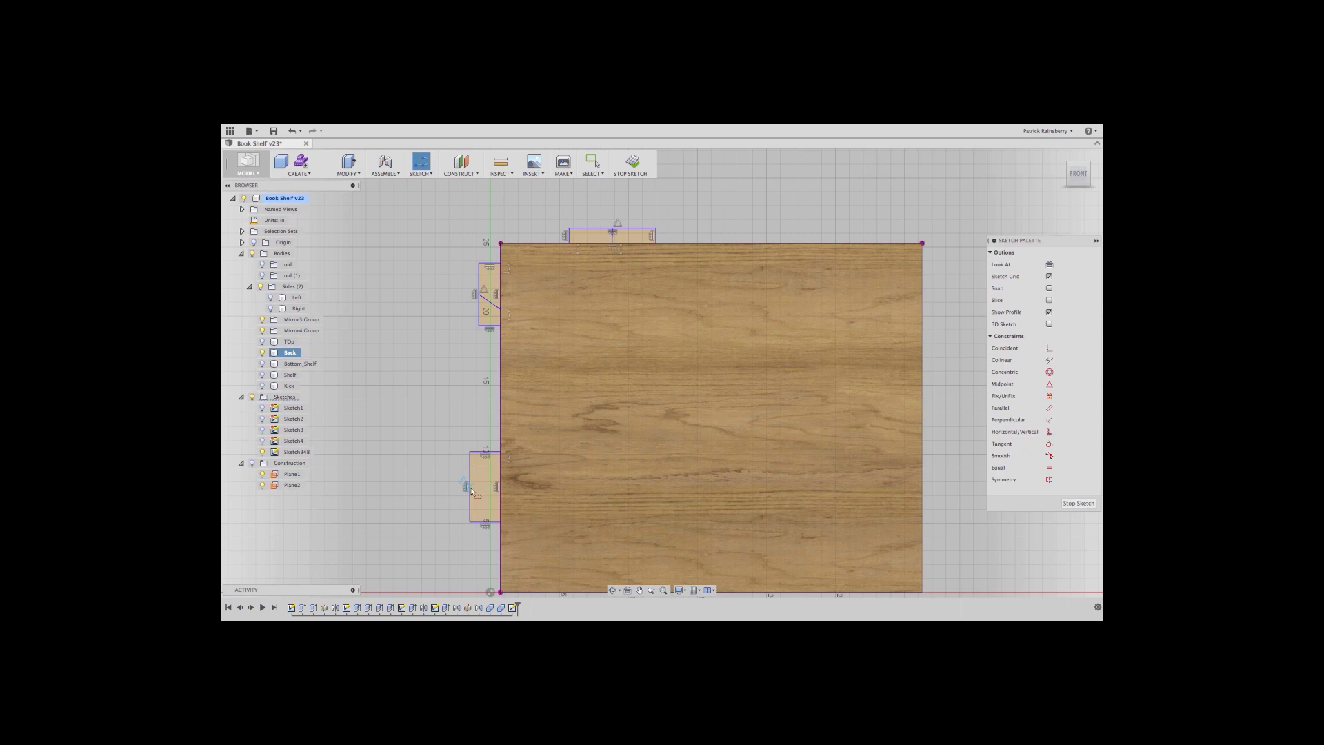
{"action": "left_click", "coordinate": [471, 490]}
{"action": "left_click", "coordinate": [501, 499]}
{"action": "key", "text": "Escape"}
- Convert the three lines crossing the tab rectangles to construction geometry
{"action": "left_click", "coordinate": [480, 492]}
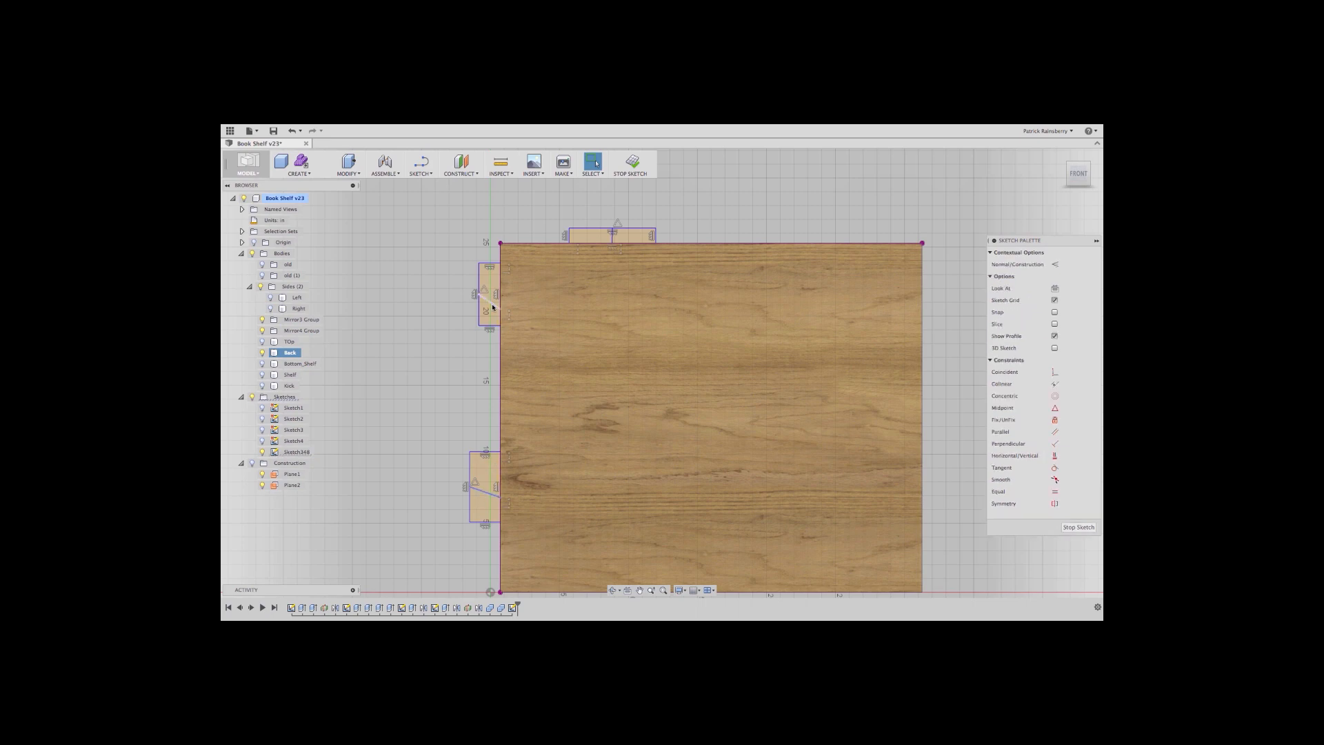
{"action": "right_click", "coordinate": [563, 211]}
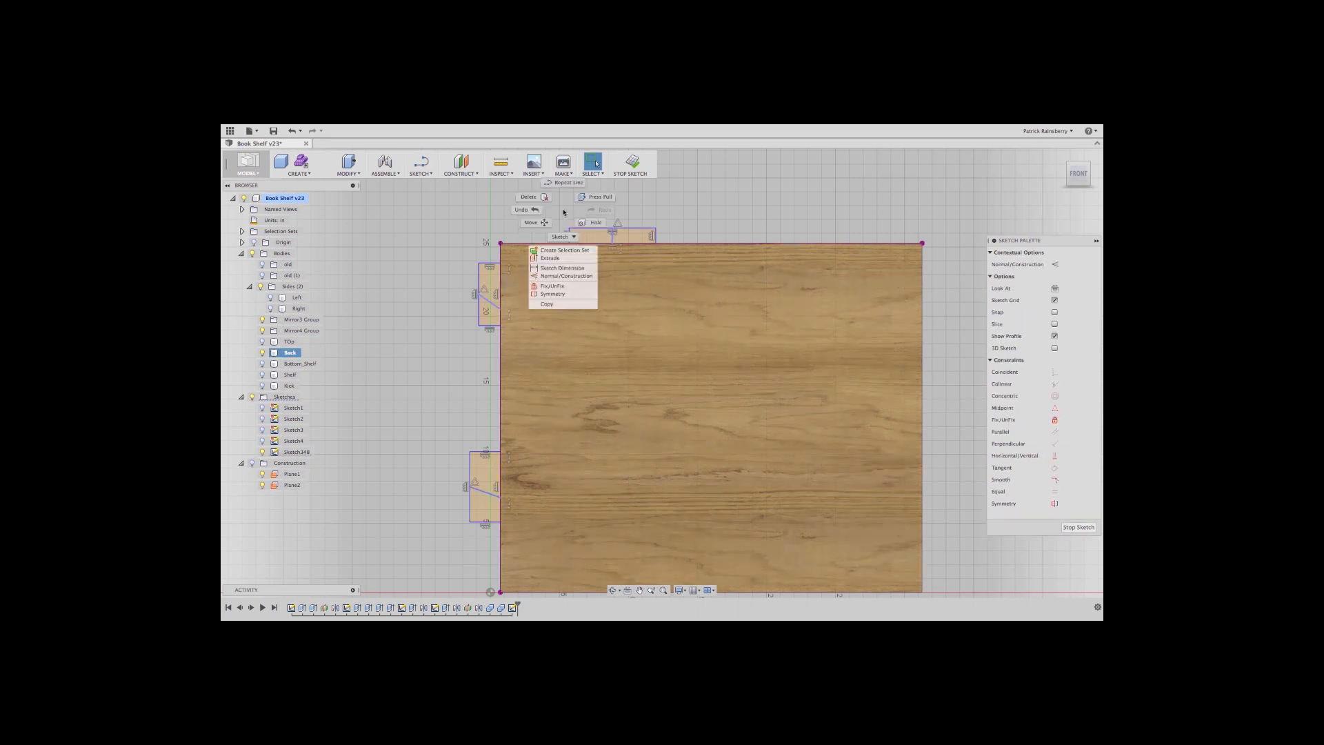
{"action": "left_click", "coordinate": [568, 277]}
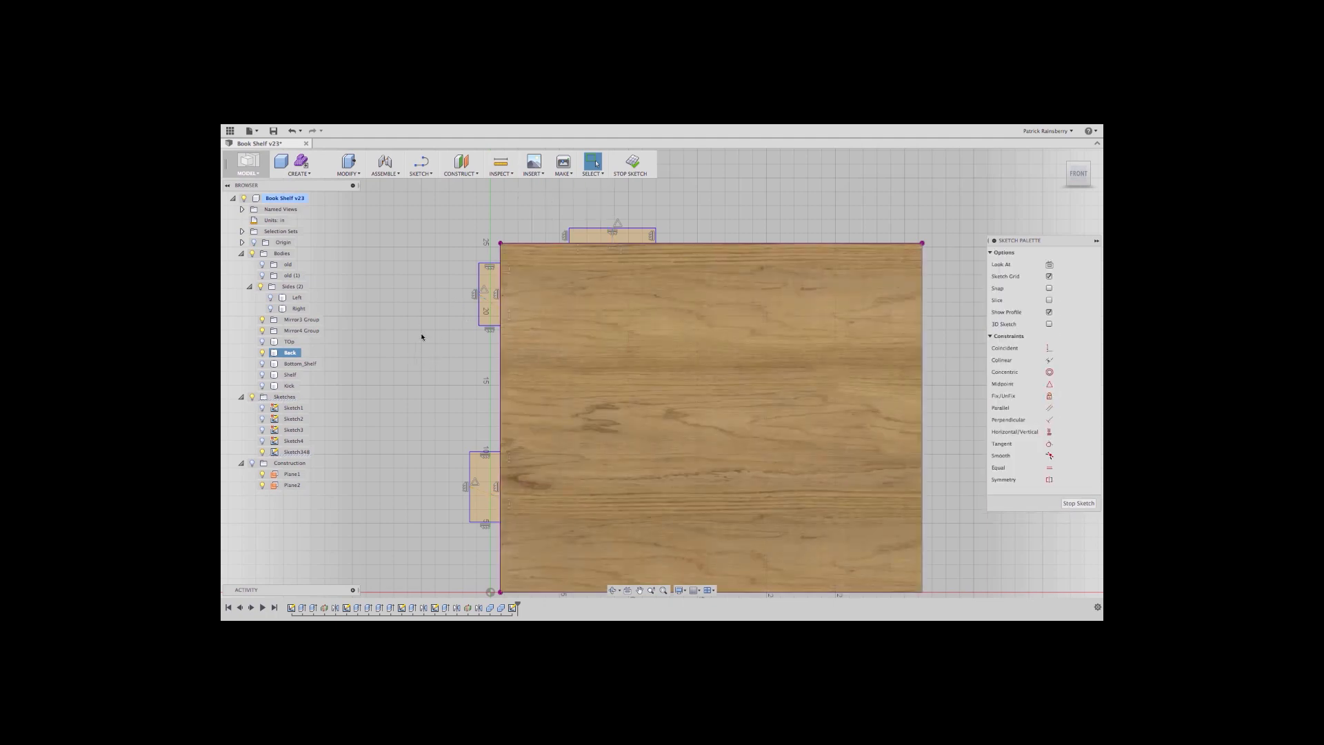
- Dimension the length of all three back panel tabs along the panel edges with the tab parameter, 3.00 in
{"action": "left_click", "coordinate": [420, 172]}
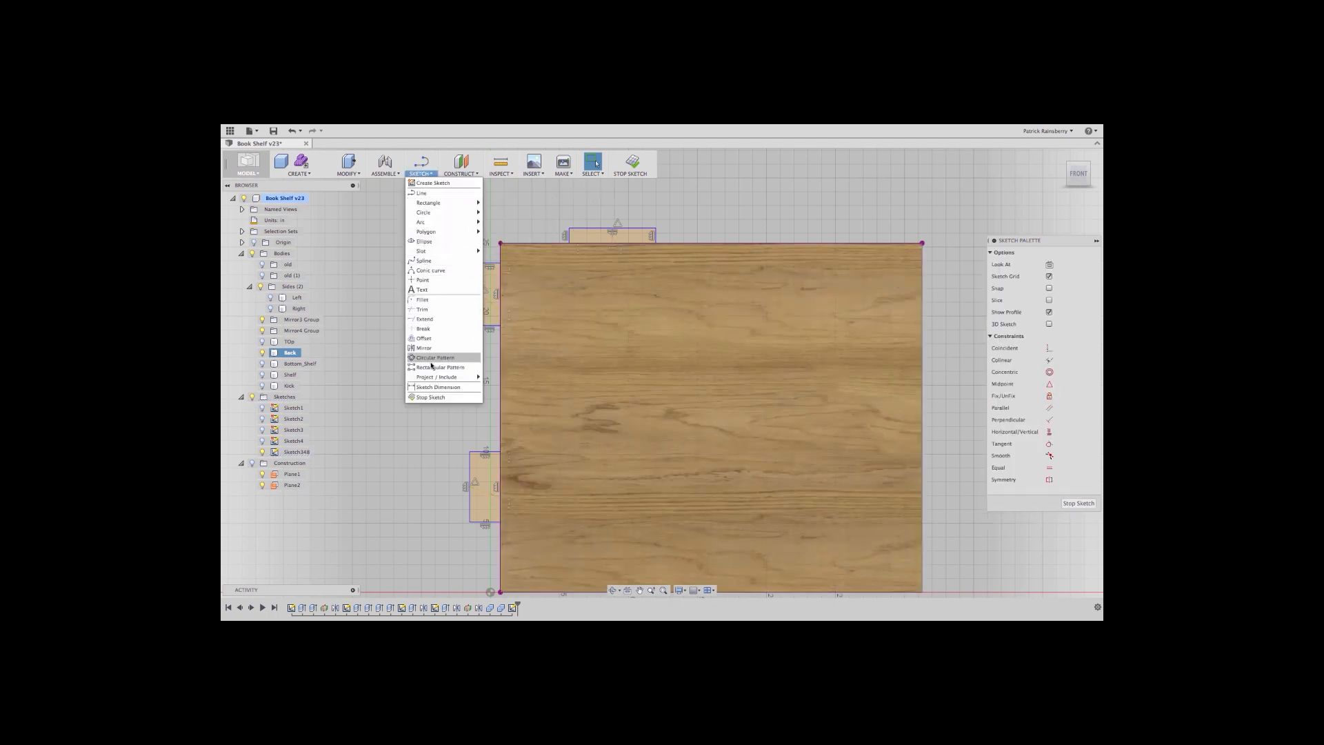
{"action": "left_click", "coordinate": [430, 387]}
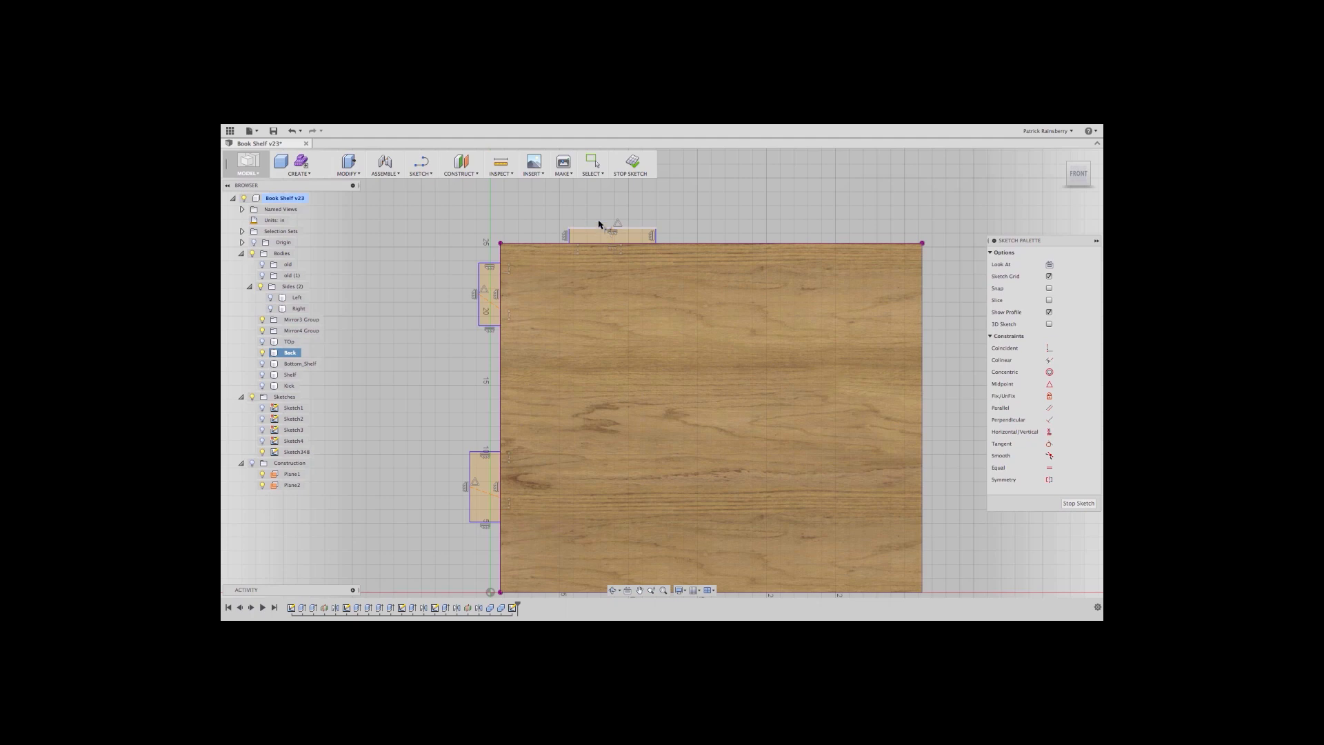
{"action": "left_click", "coordinate": [603, 228]}
{"action": "left_click", "coordinate": [608, 203]}
{"action": "key", "text": "Return"}
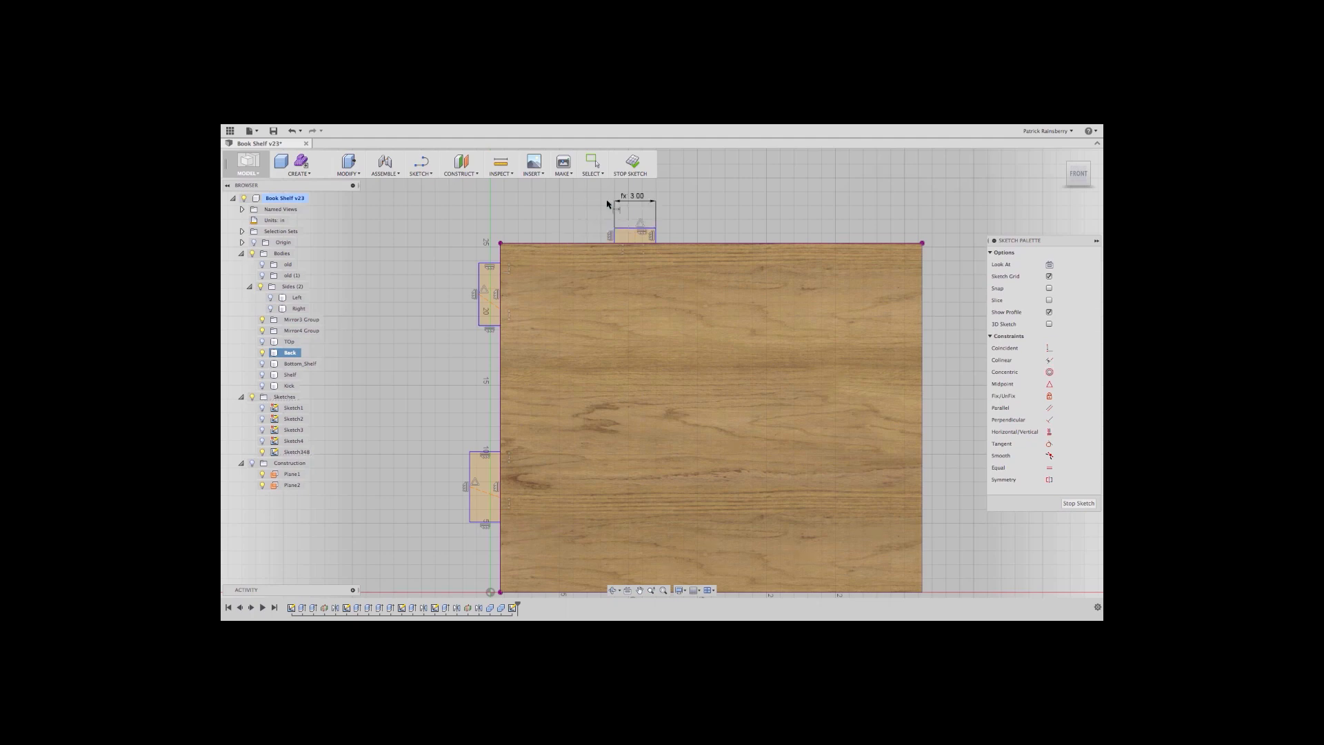
{"action": "left_click", "coordinate": [499, 312]}
{"action": "left_click", "coordinate": [425, 298]}
{"action": "type", "text": "tab"}
{"action": "key", "text": "Return"}
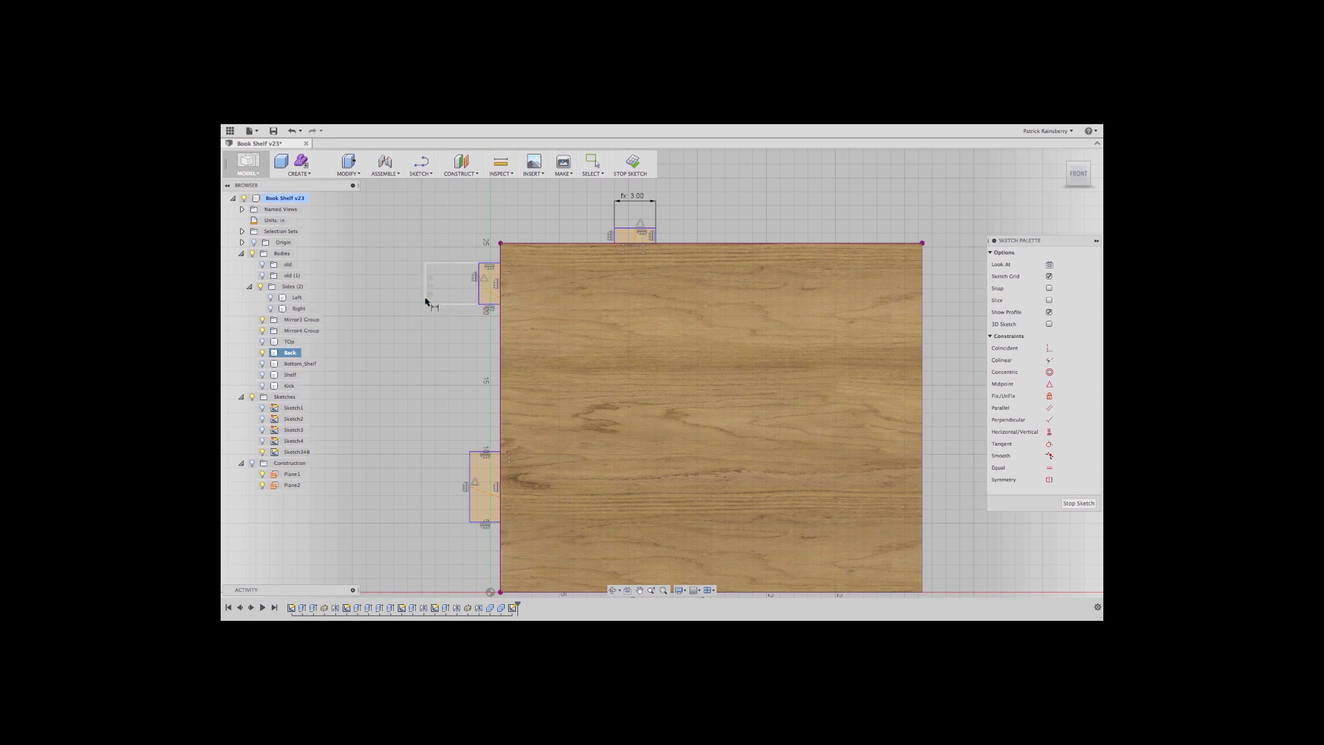
{"action": "left_click", "coordinate": [469, 491]}
{"action": "left_click", "coordinate": [445, 492]}
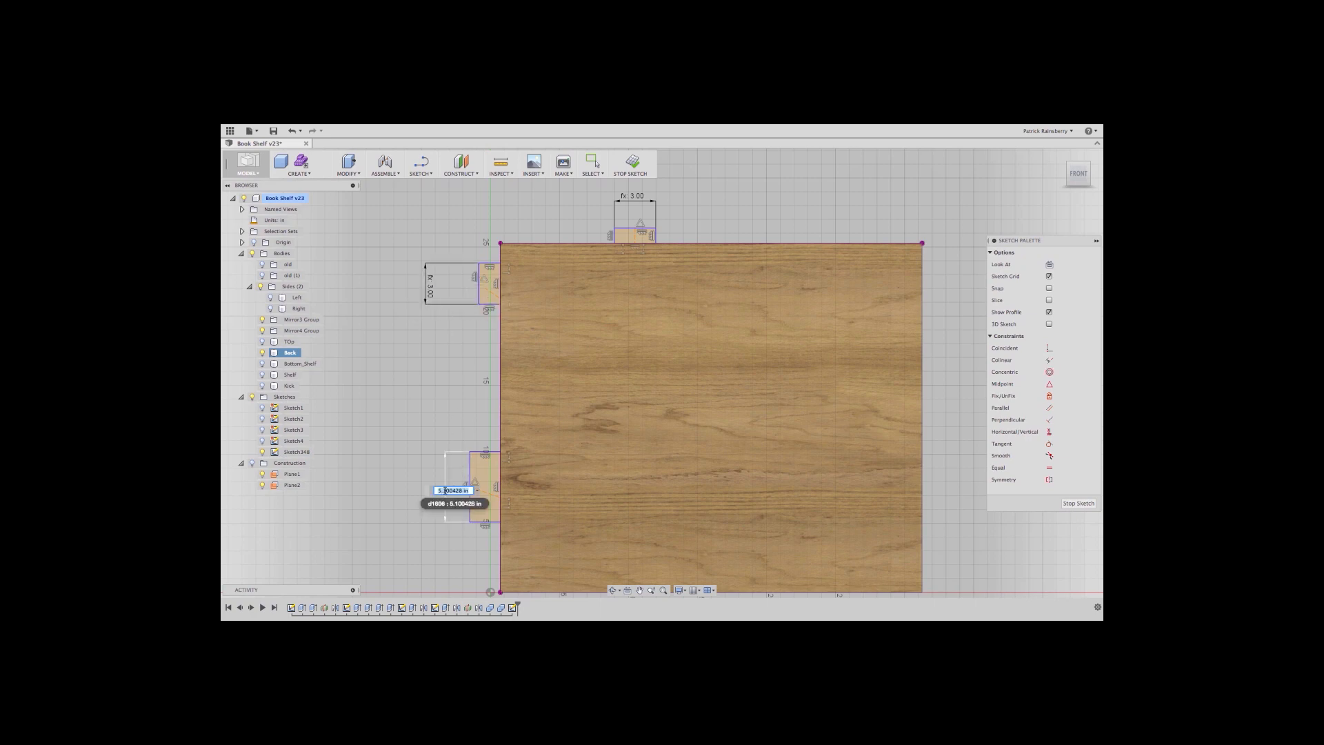
{"action": "type", "text": "tab"}
{"action": "key", "text": "Return"}
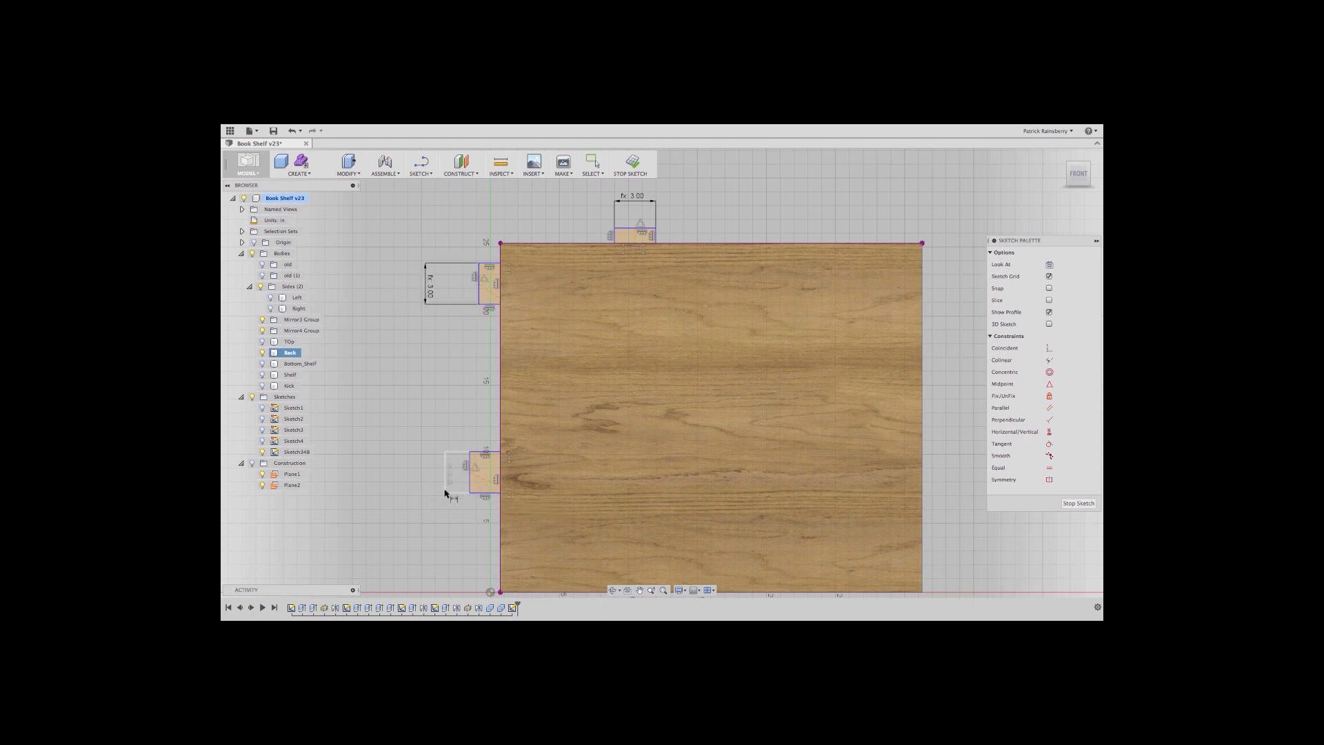
- Dimension the lower left tab's projection from the back panel with the ply parameter, 0.725 in
{"action": "left_click", "coordinate": [480, 493]}
{"action": "left_click", "coordinate": [437, 532]}
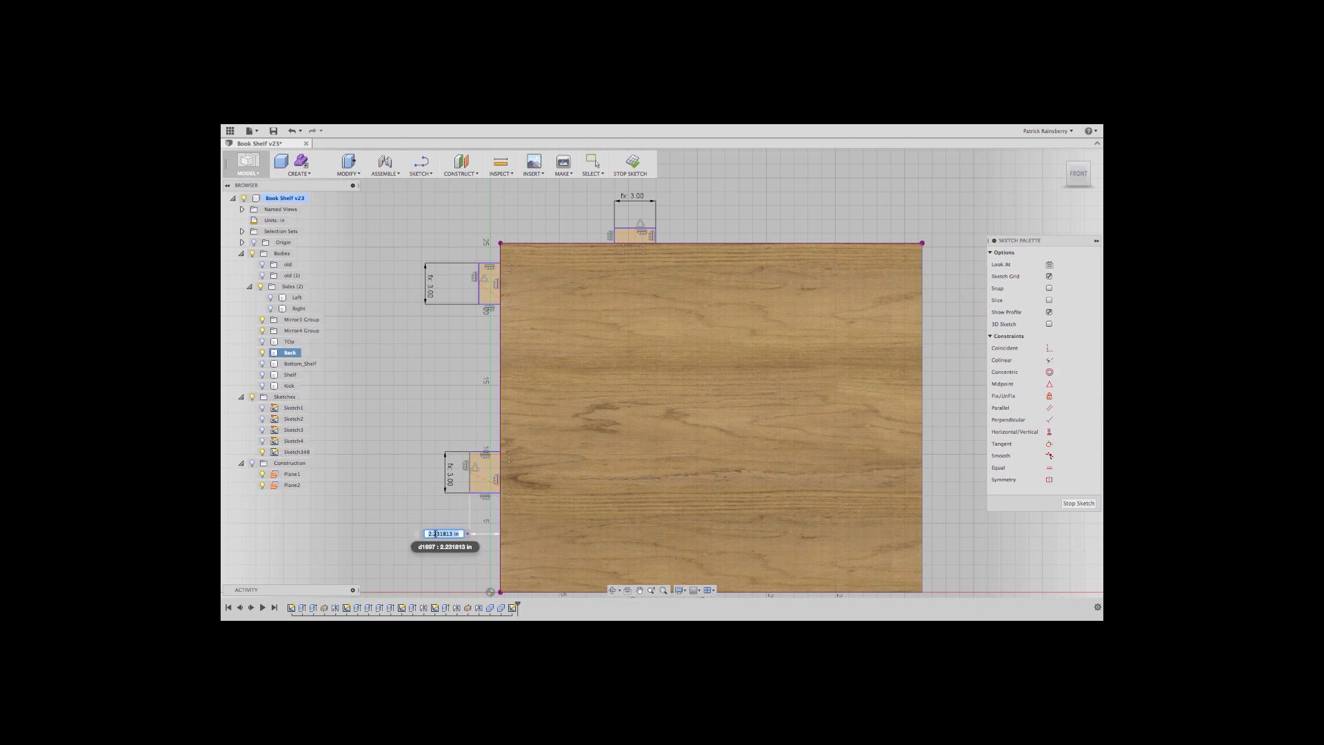
{"action": "type", "text": "ply"}
{"action": "key", "text": "Return"}
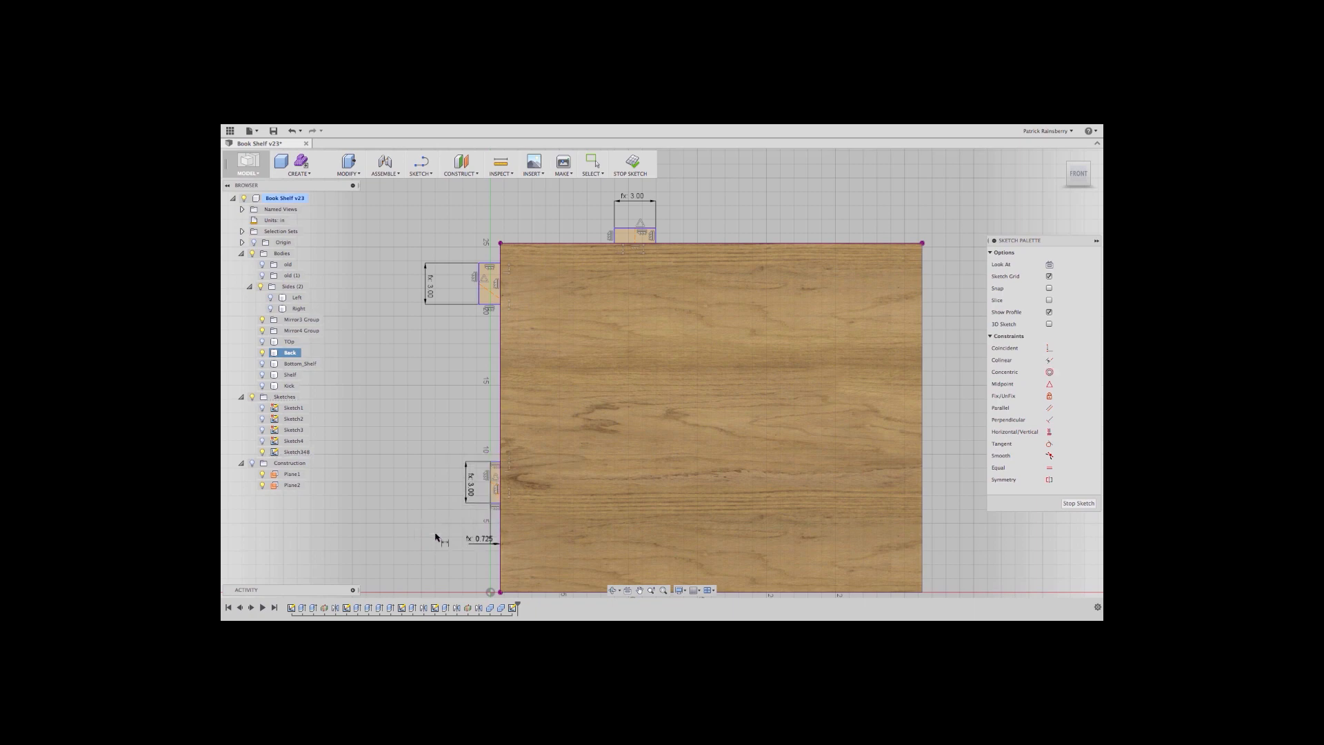
- Dimension the upper side tab's projection from the back panel's edge with the ply parameter, 0.725 in
{"action": "left_click", "coordinate": [489, 305]}
{"action": "left_click", "coordinate": [438, 336]}
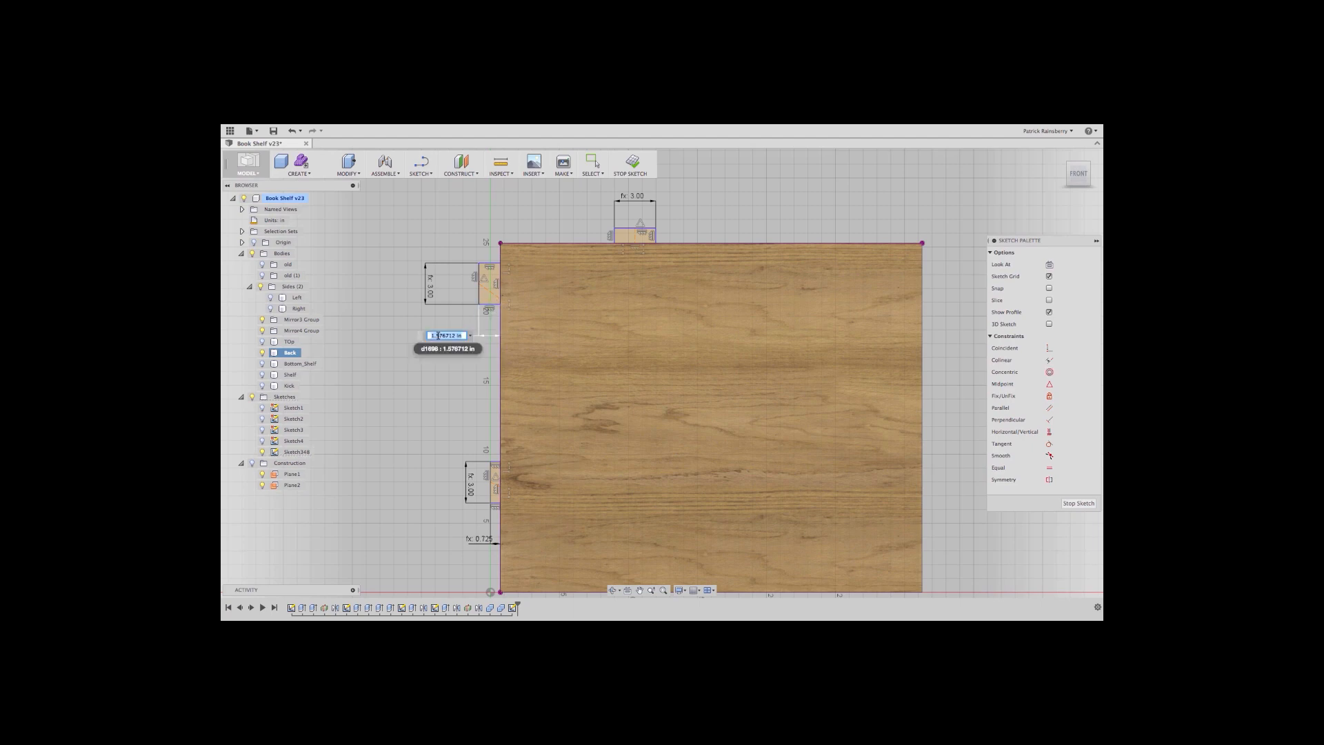
{"action": "type", "text": "ply"}
{"action": "key", "text": "Return"}
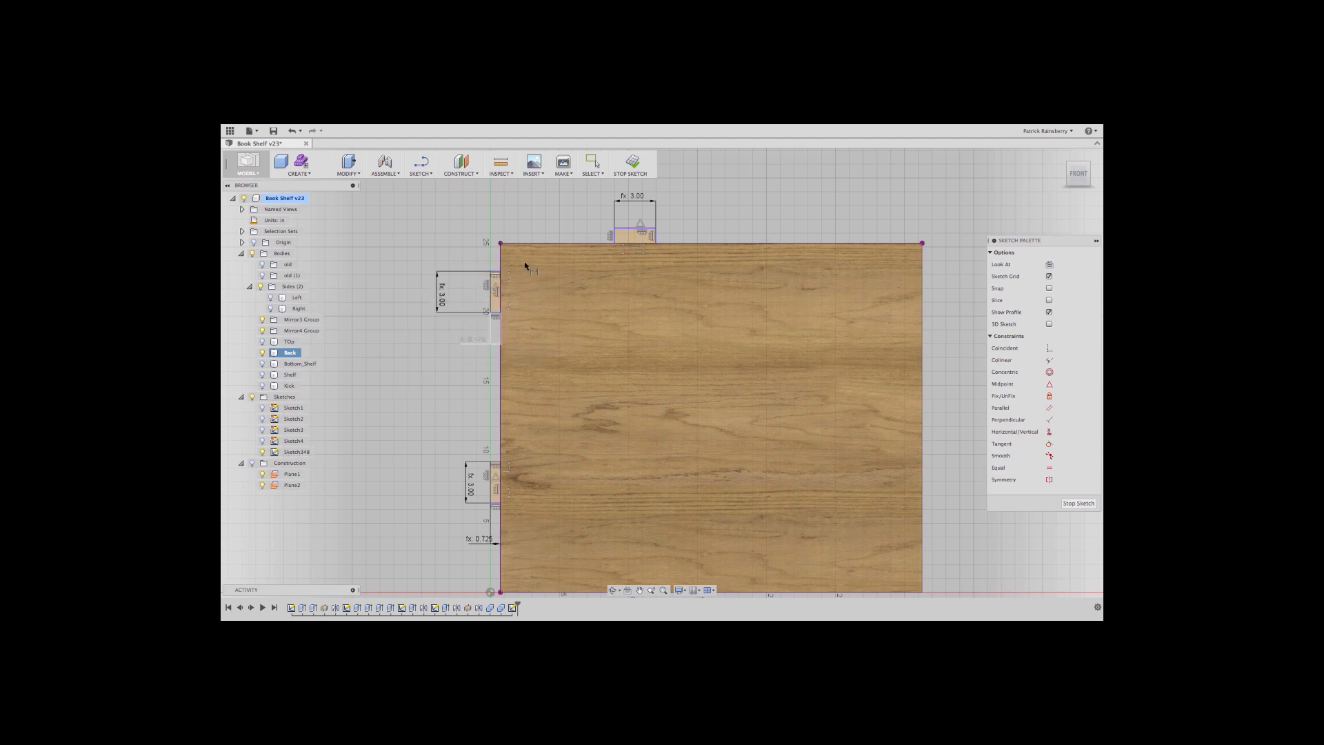
- Dimension the projection of the tab on the back panel's upper edge with the blind tab parameter
{"action": "left_click", "coordinate": [591, 239]}
{"action": "left_click", "coordinate": [572, 213]}
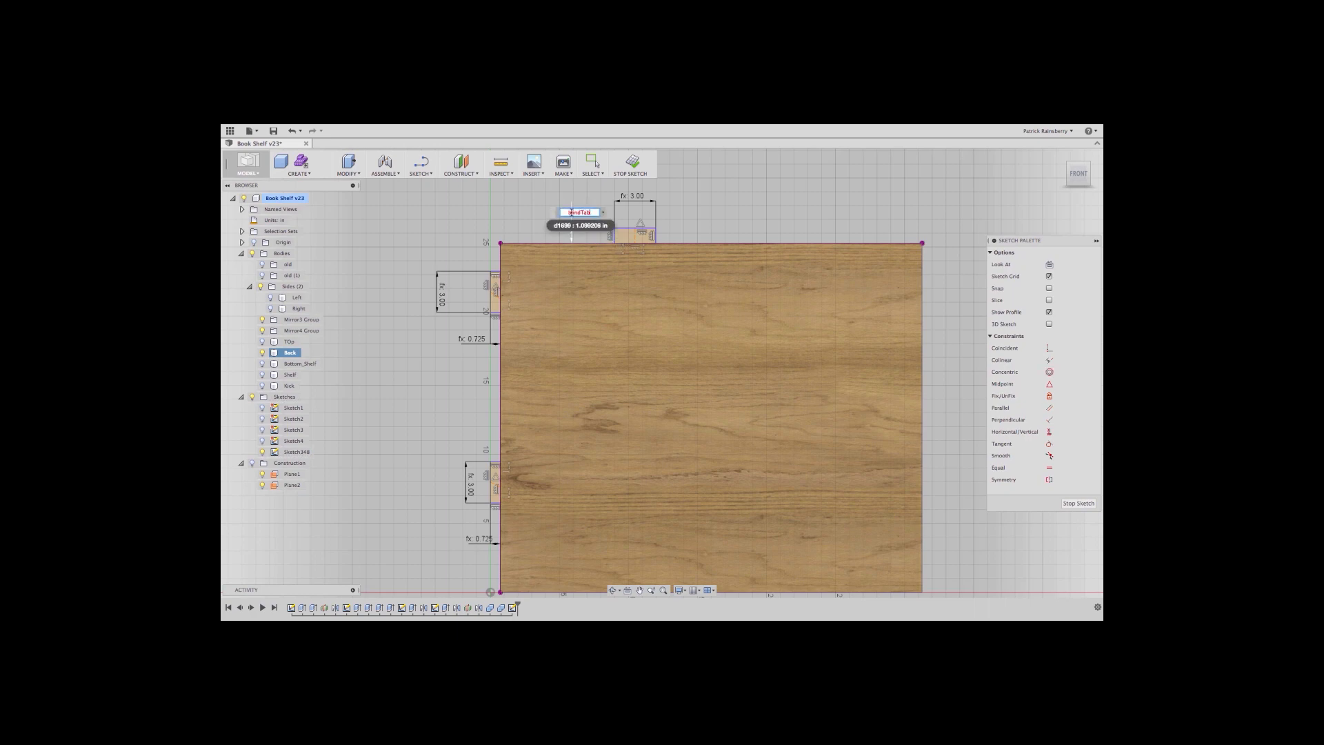
{"action": "key", "text": "Return"}
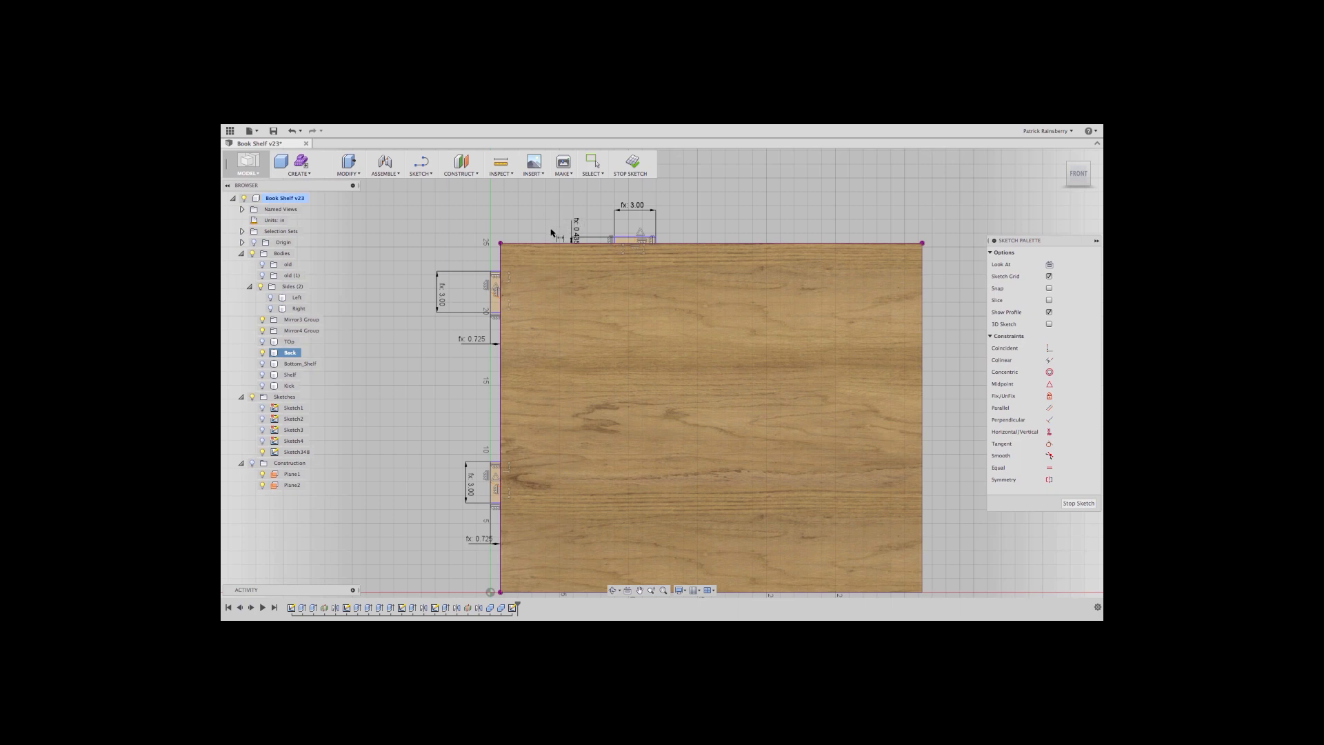
- Dimension the lower side tab's midpoint from the origin and the spacing between both side tabs' midpoints as Height/3, 8.667 in each
{"action": "middle_click_drag", "start_coordinate": [477, 429], "coordinate": [480, 406]}
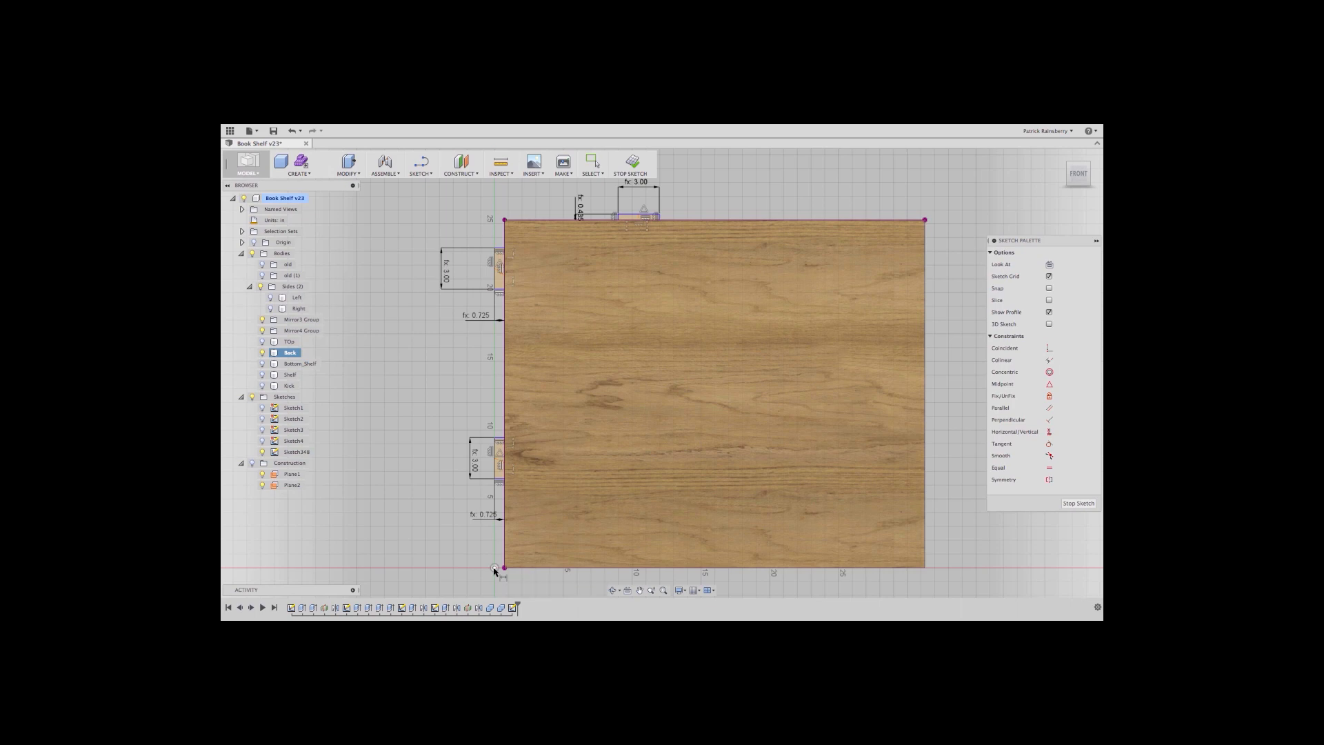
{"action": "left_click", "coordinate": [494, 459]}
{"action": "left_click", "coordinate": [404, 514]}
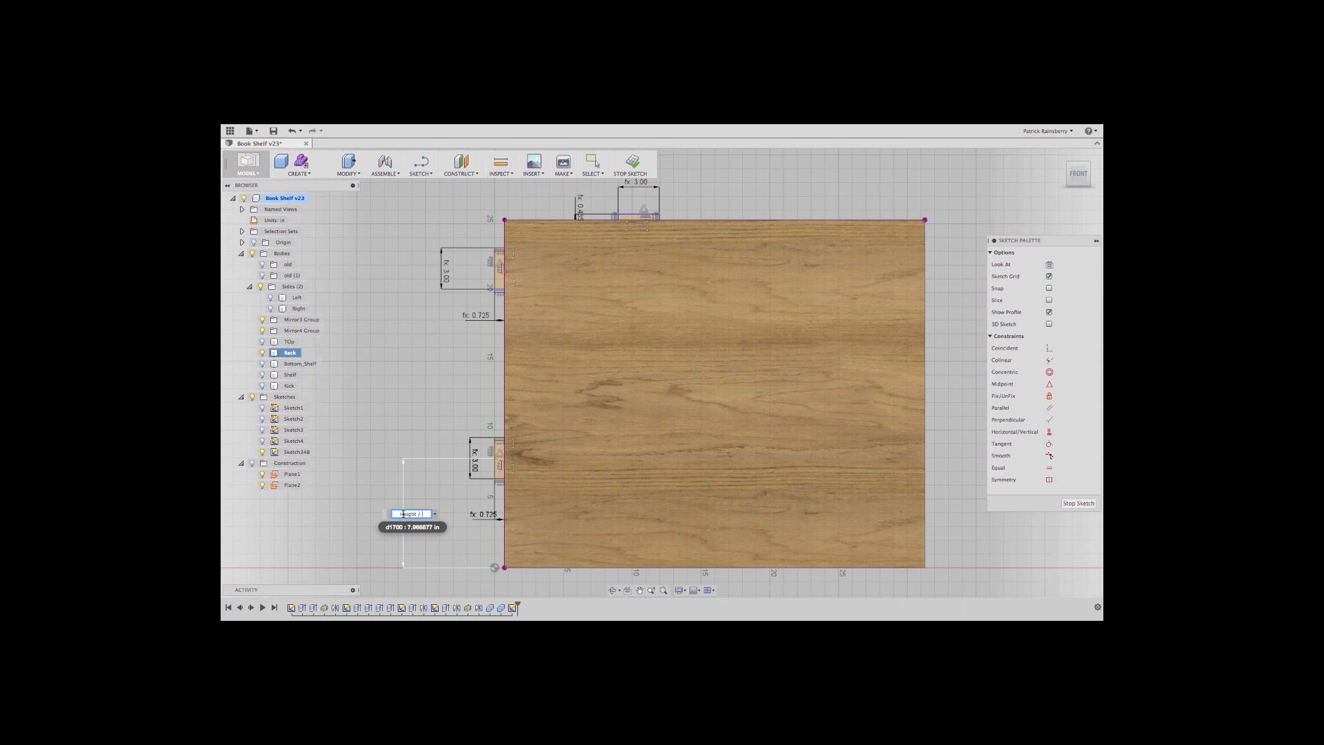
{"action": "type", "text": "Height /2"}
{"action": "key", "text": "Return"}
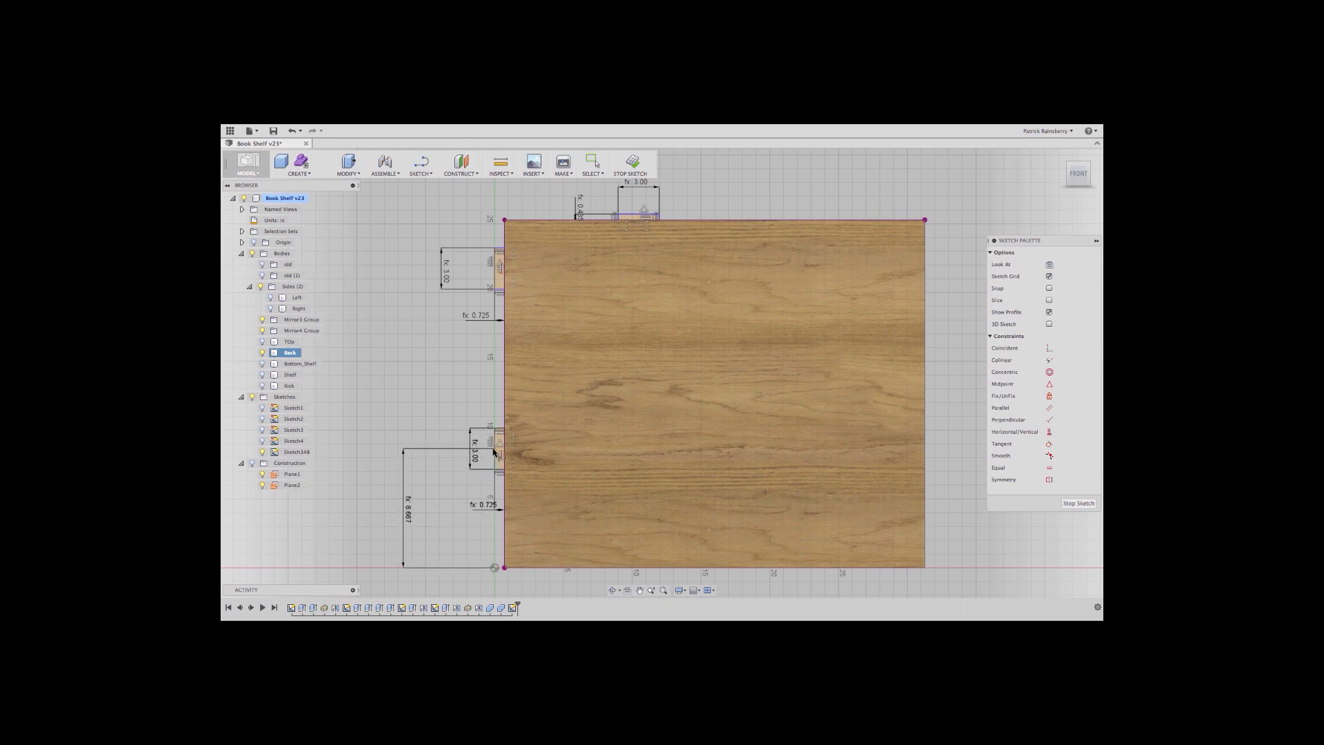
{"action": "left_click", "coordinate": [494, 271]}
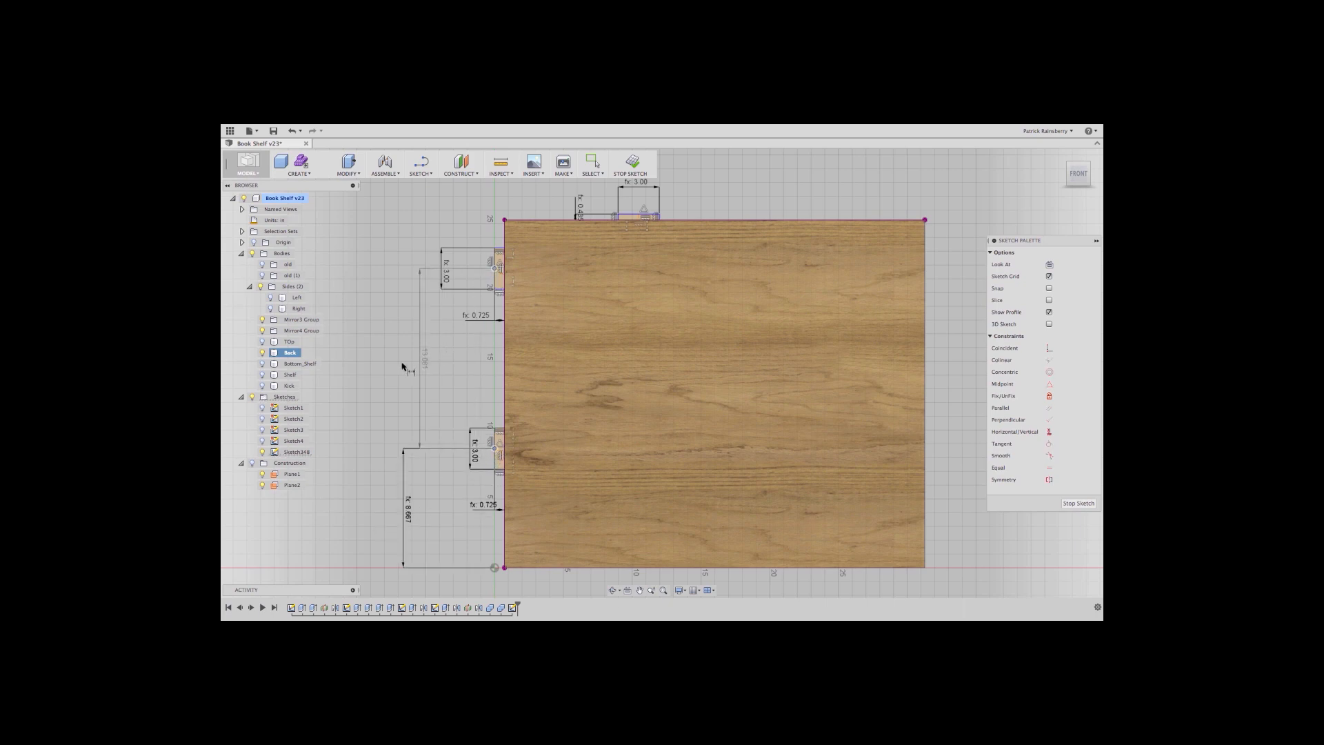
{"action": "left_click", "coordinate": [395, 355]}
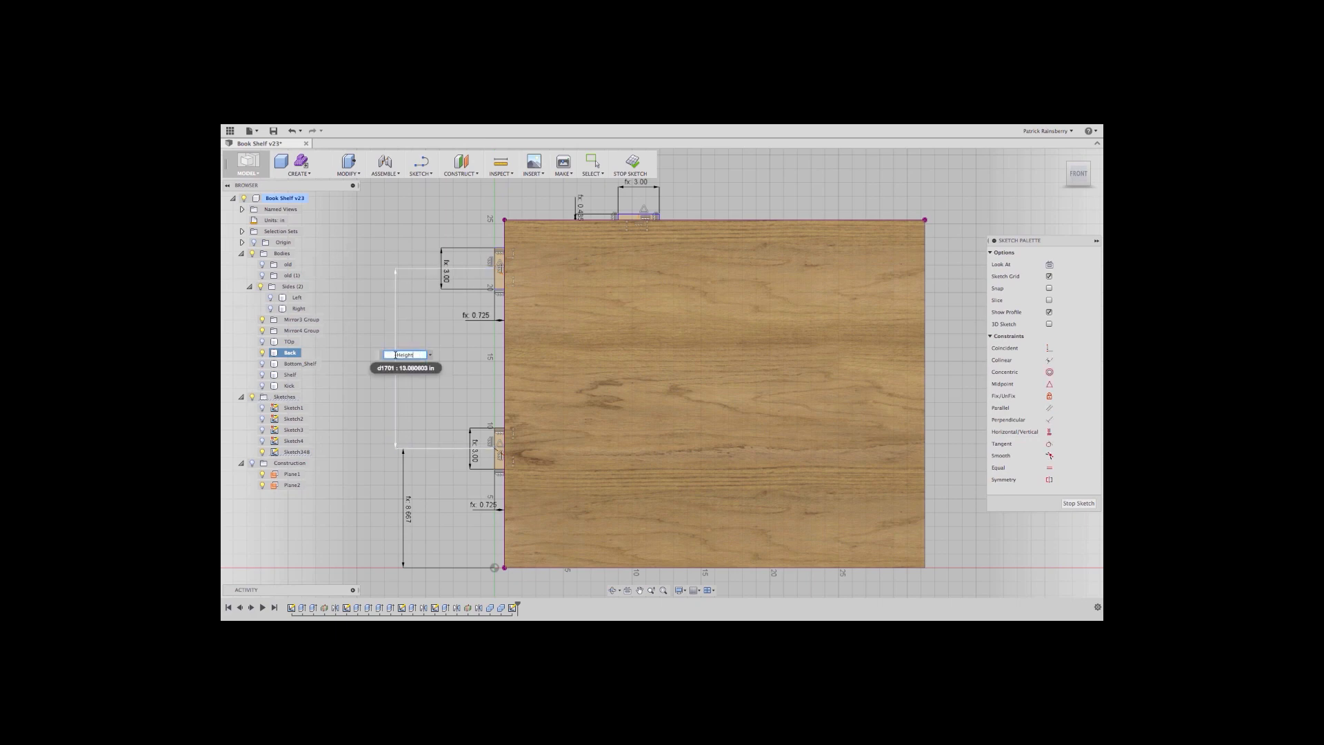
{"action": "key", "text": "Return"}
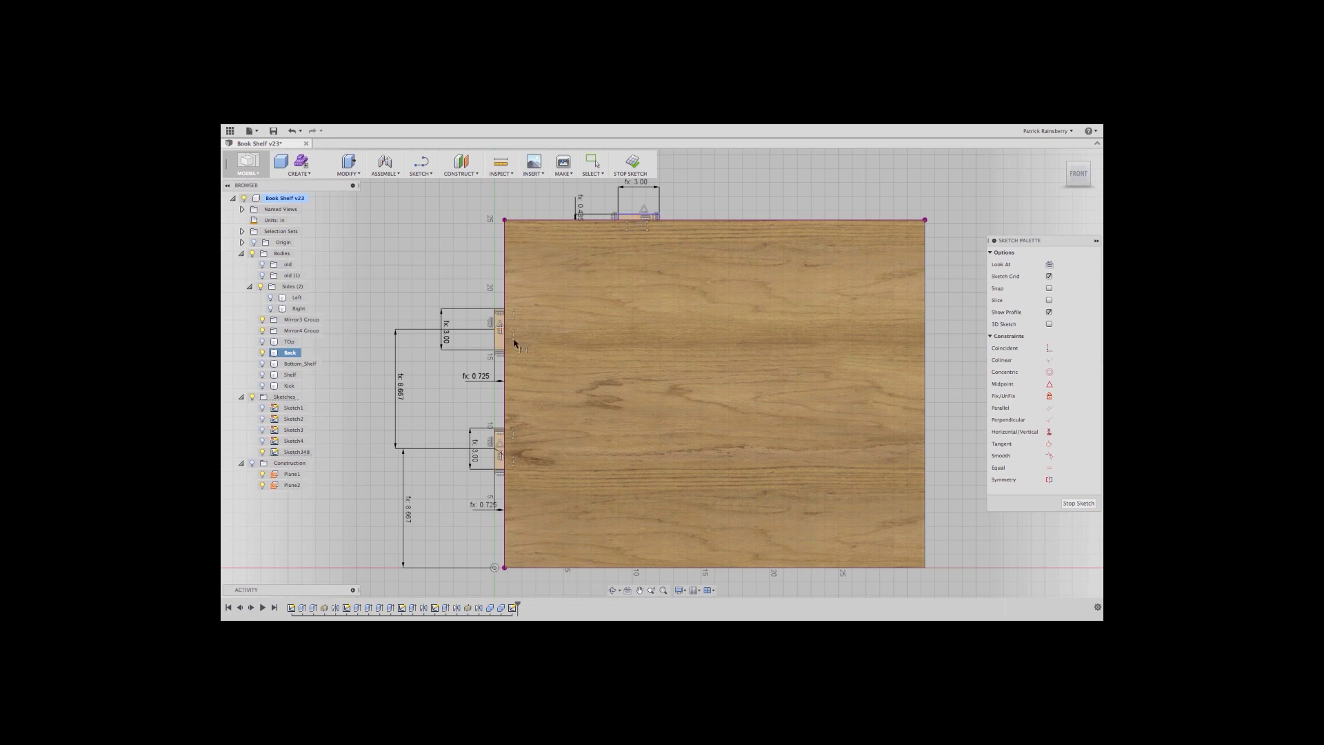
- Dimension the upper-edge tab's midpoint horizontally from the panel's bottom corner using the Width parameter, and finish the sketch
{"action": "left_click", "coordinate": [503, 567]}
{"action": "left_click", "coordinate": [637, 216]}
{"action": "left_click", "coordinate": [559, 192]}
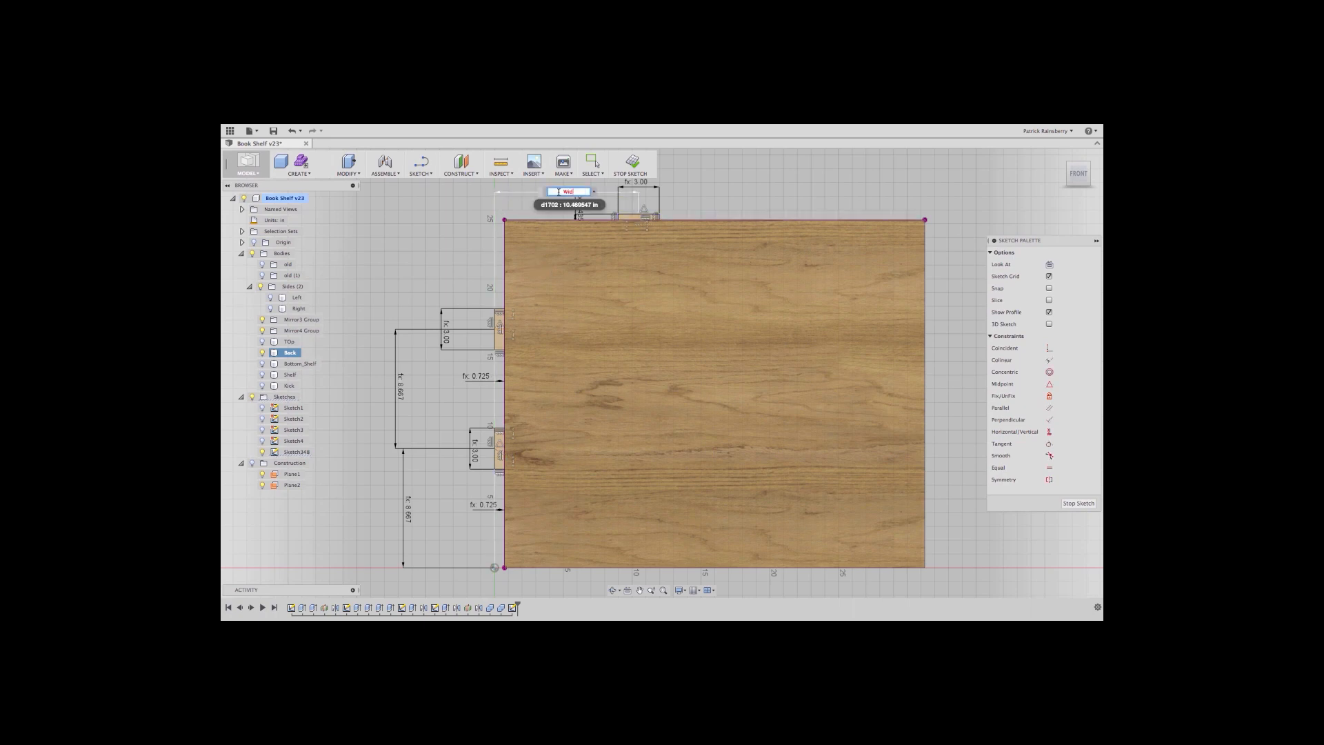
{"action": "key", "text": "Return"}
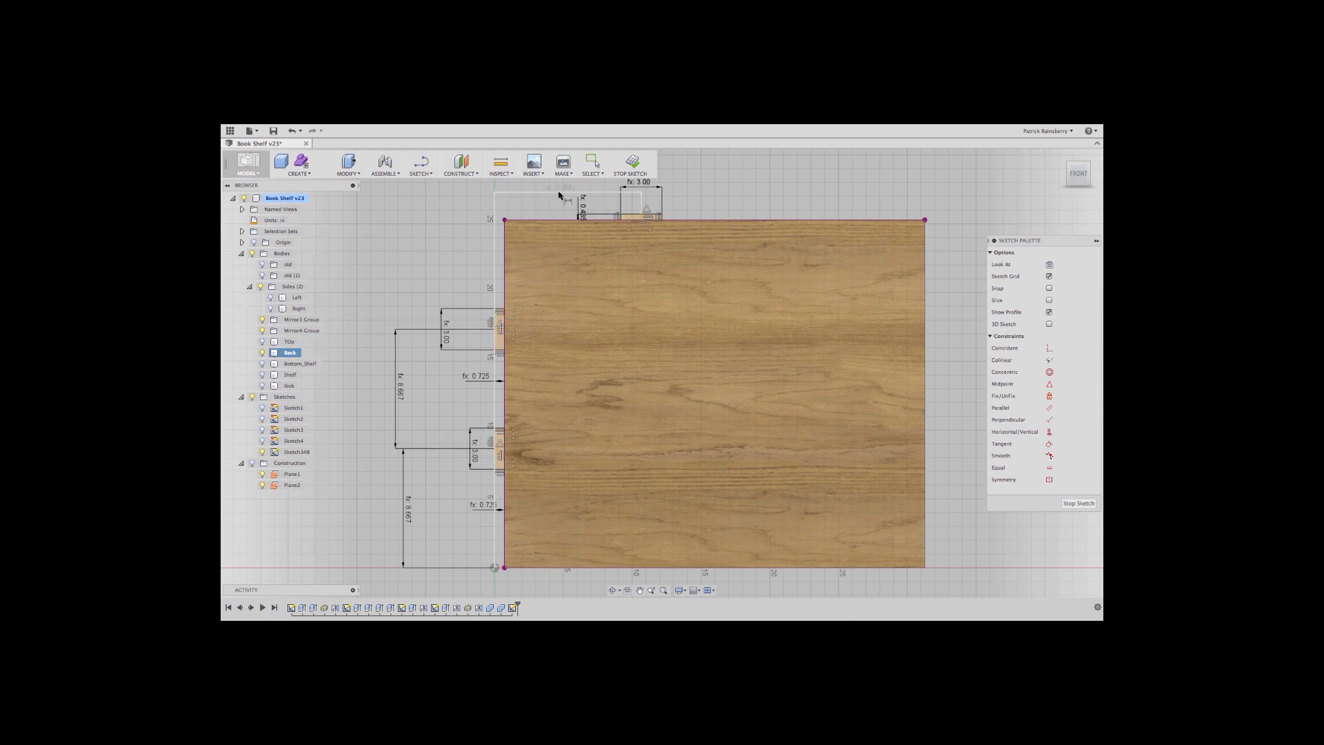
{"action": "left_click", "coordinate": [633, 162]}
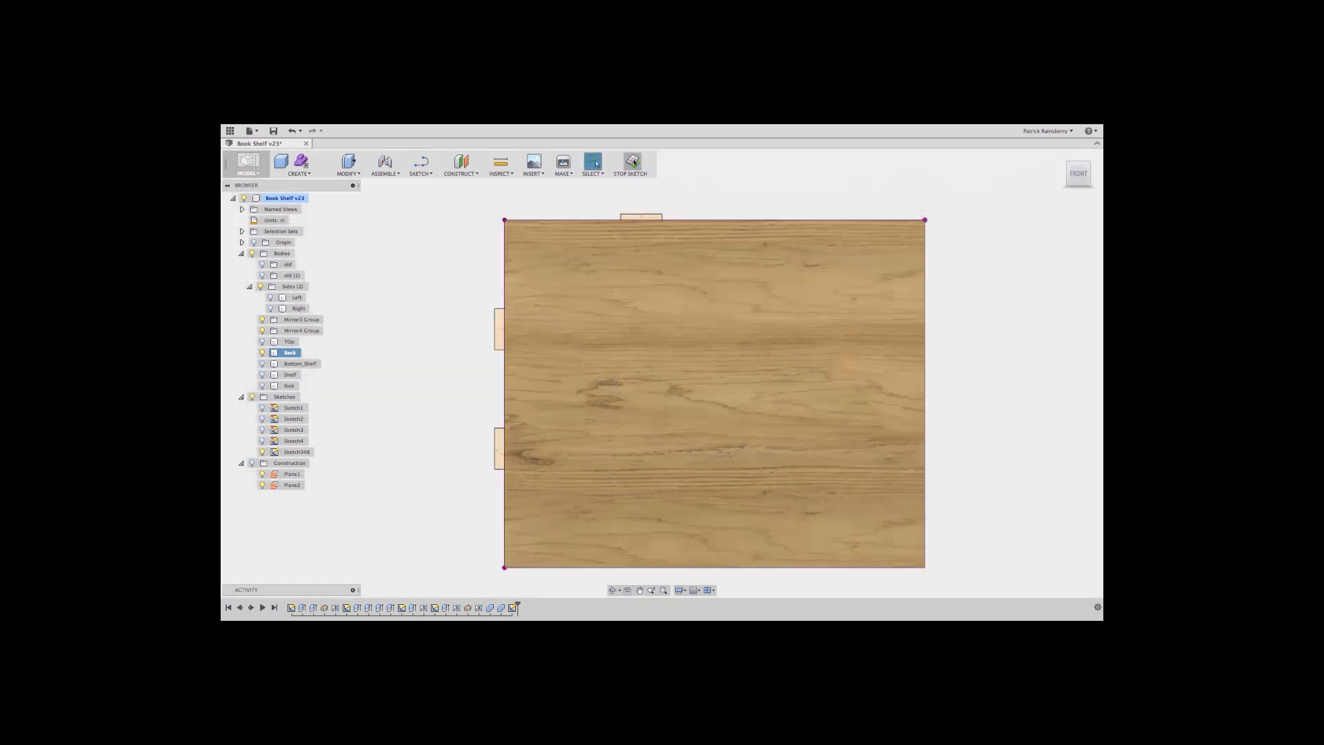
- Extrude the three tab profiles up to the back panel's front face as new bodies
{"action": "mouse_move", "coordinate": [813, 201]}
{"action": "middle_mouse_down", "text": "shift"}
{"action": "mouse_move", "coordinate": [553, 397]}
{"action": "mouse_move", "coordinate": [567, 372]}
{"action": "mouse_move", "coordinate": [582, 387]}
{"action": "middle_mouse_up", "text": "shift"}
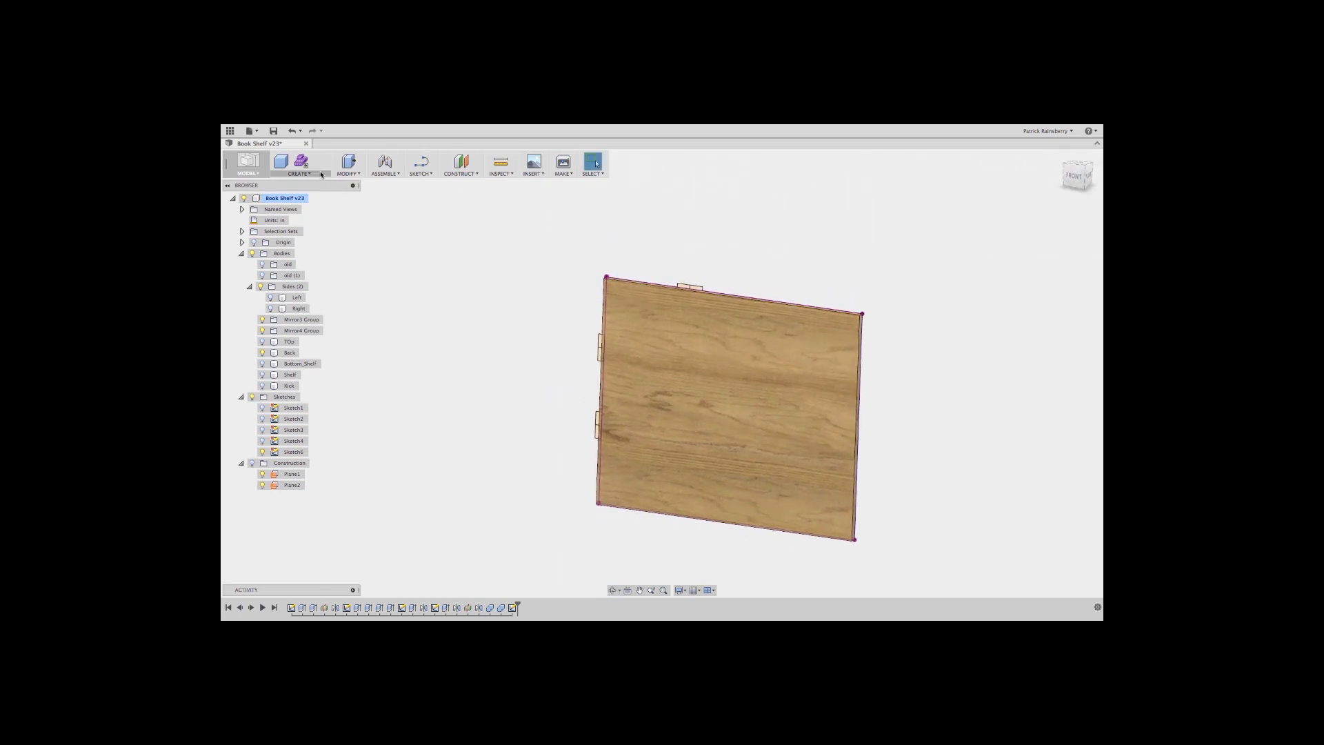
{"action": "left_click", "coordinate": [298, 166]}
{"action": "left_click", "coordinate": [307, 244]}
{"action": "scroll", "coordinate": [613, 283], "scroll_direction": "up", "scroll_amount": 3}
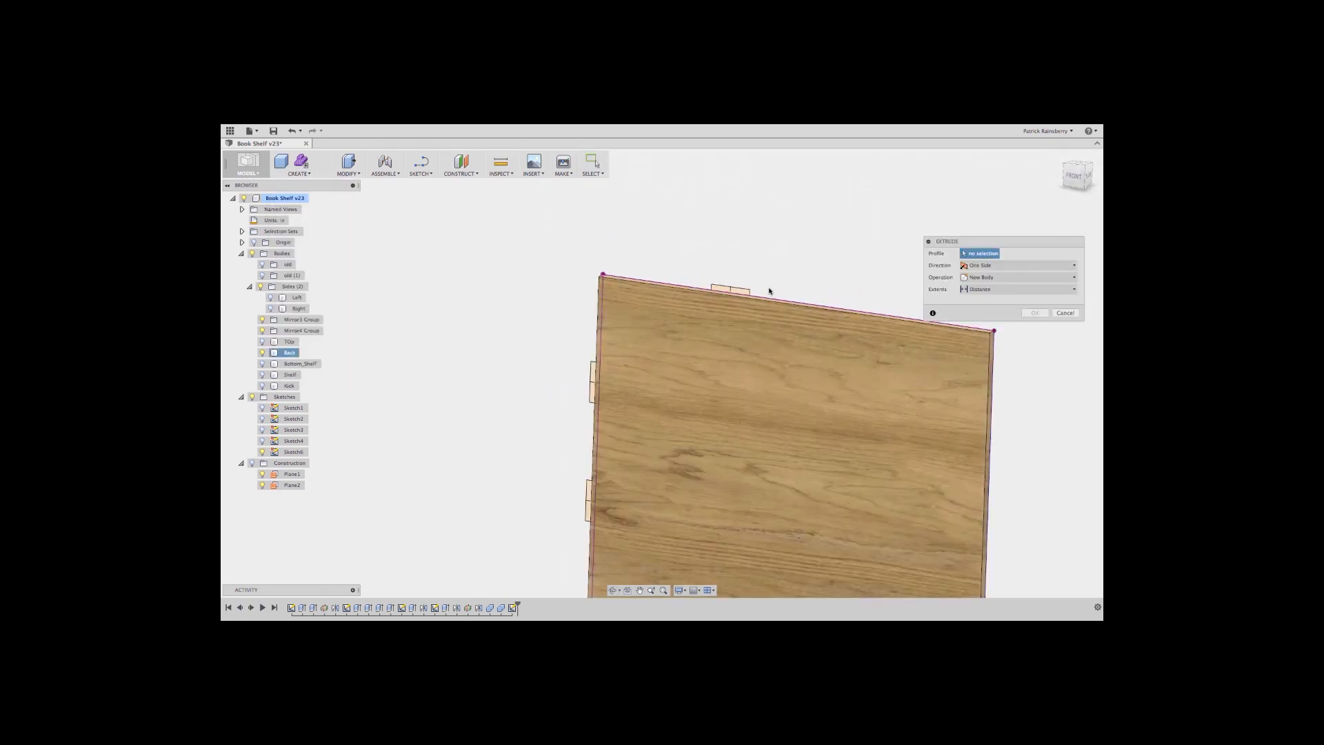
{"action": "left_click", "coordinate": [738, 296]}
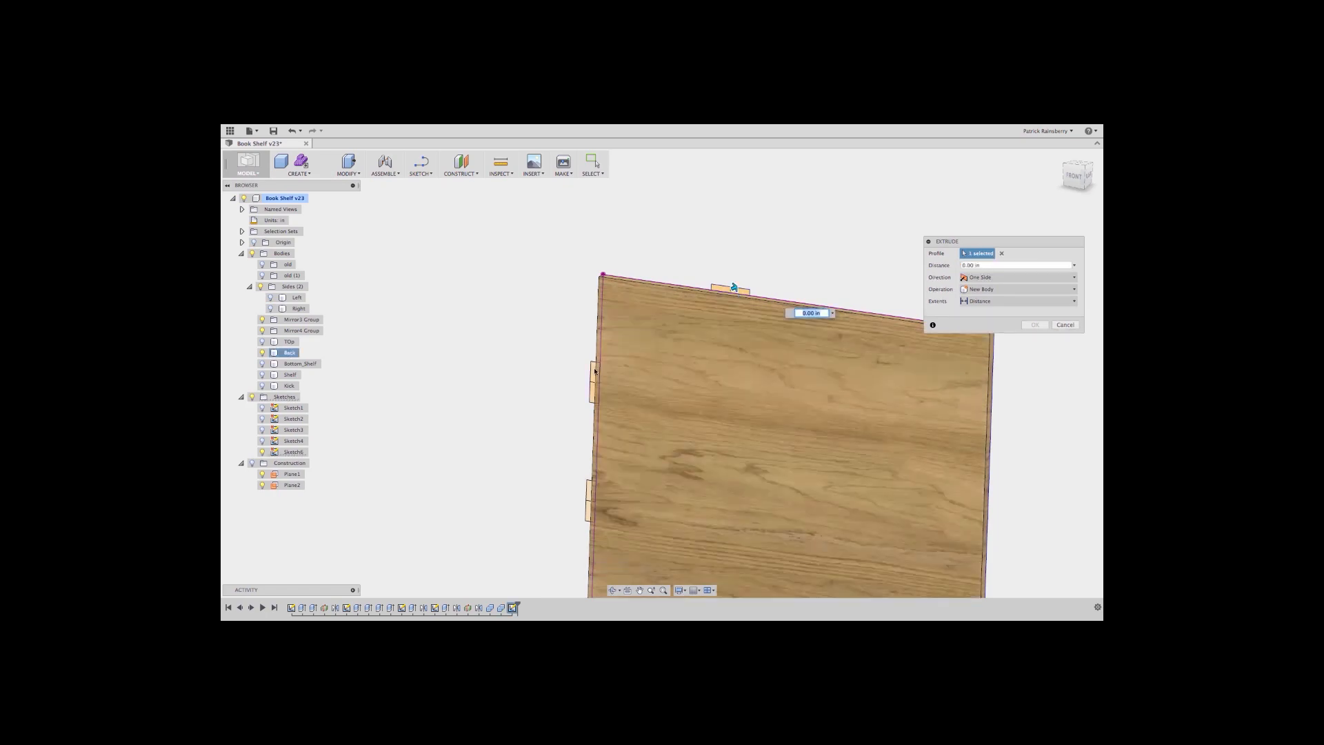
{"action": "left_click", "coordinate": [590, 497]}
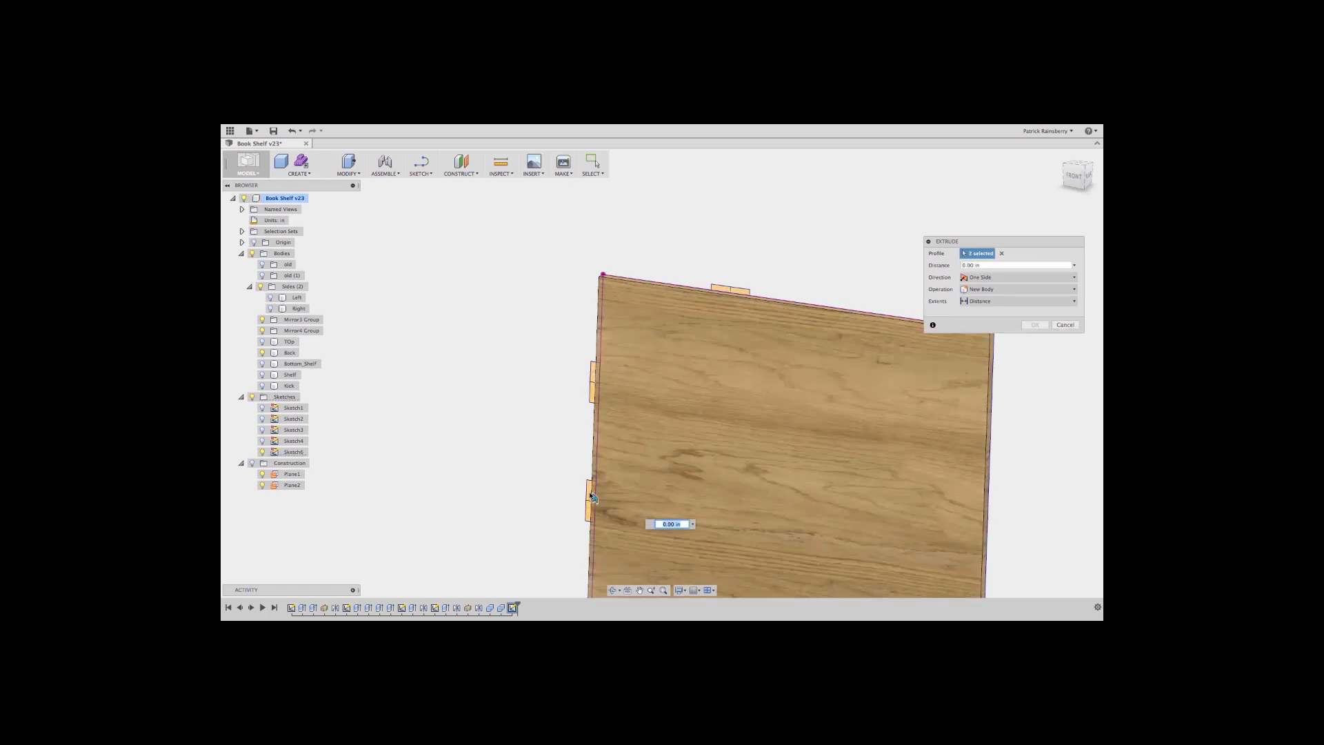
{"action": "left_click", "coordinate": [1013, 300]}
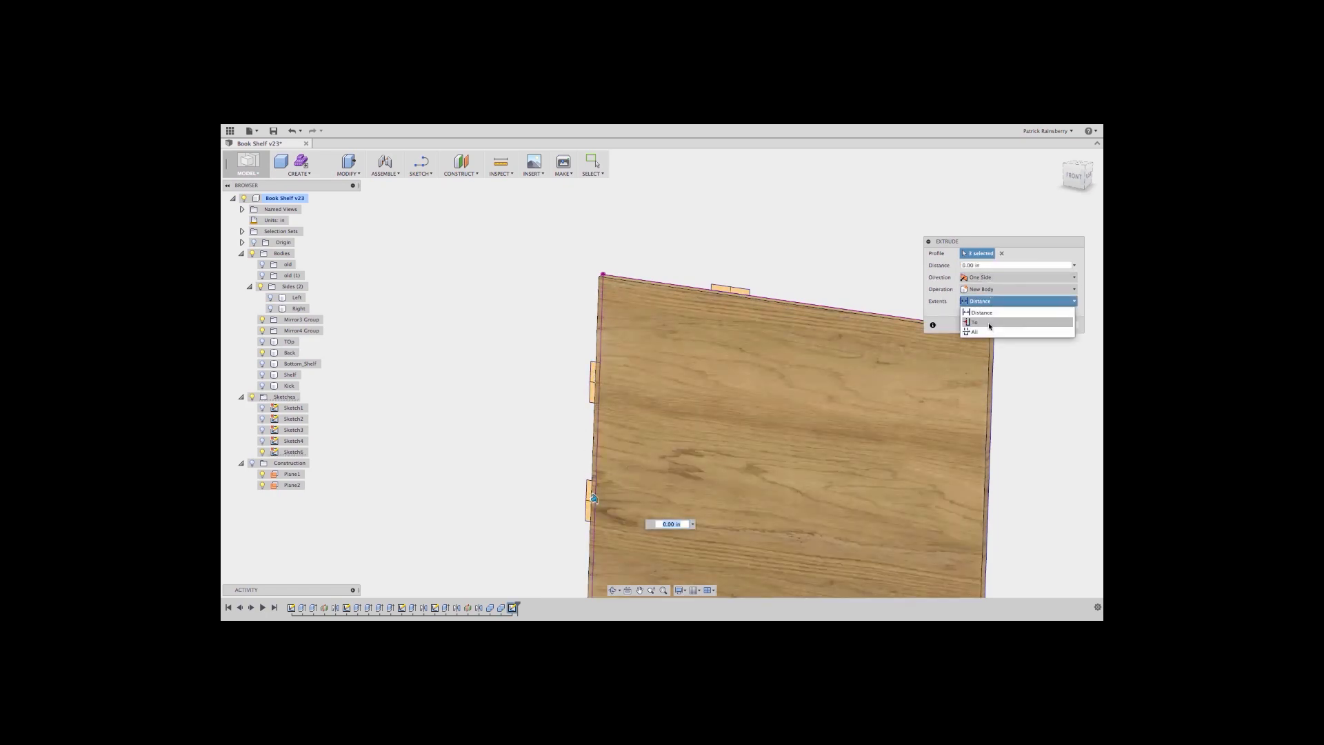
{"action": "left_click", "coordinate": [986, 324]}
{"action": "left_click", "coordinate": [845, 410]}
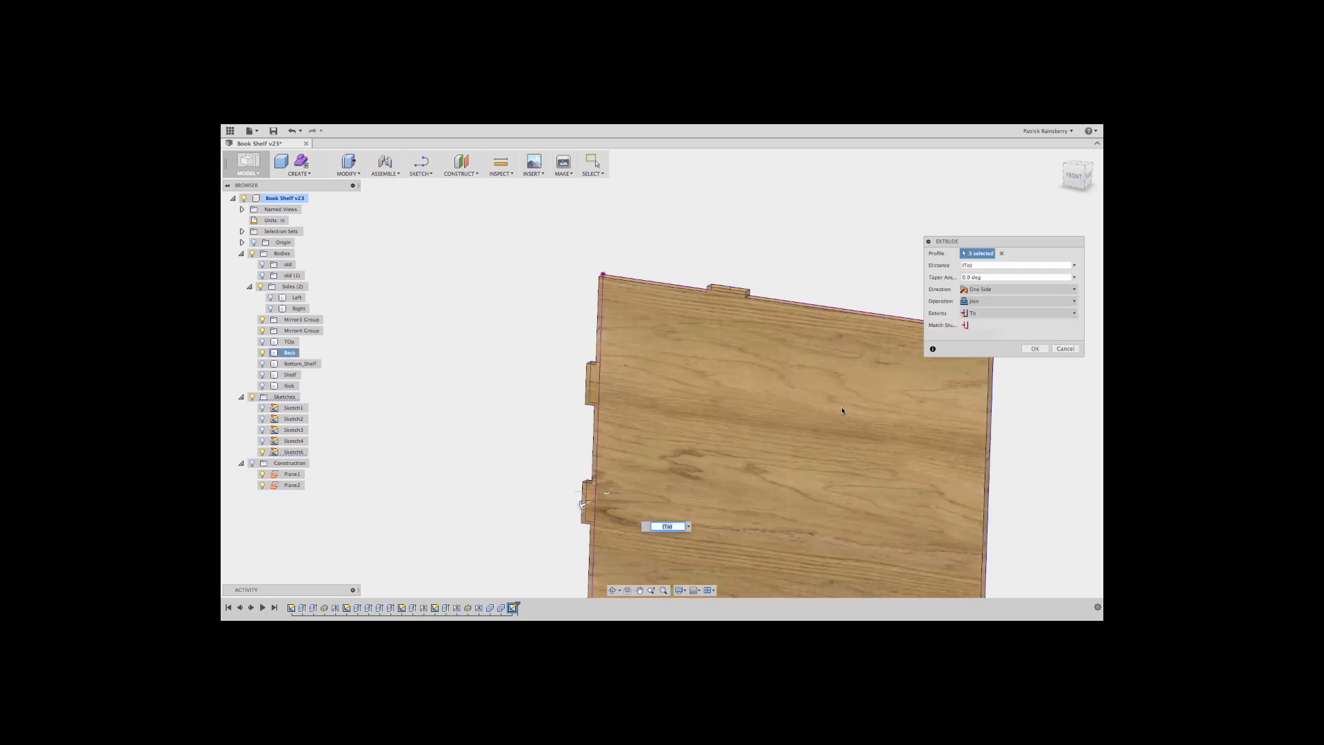
{"action": "left_click", "coordinate": [977, 302]}
{"action": "left_click", "coordinate": [986, 345]}
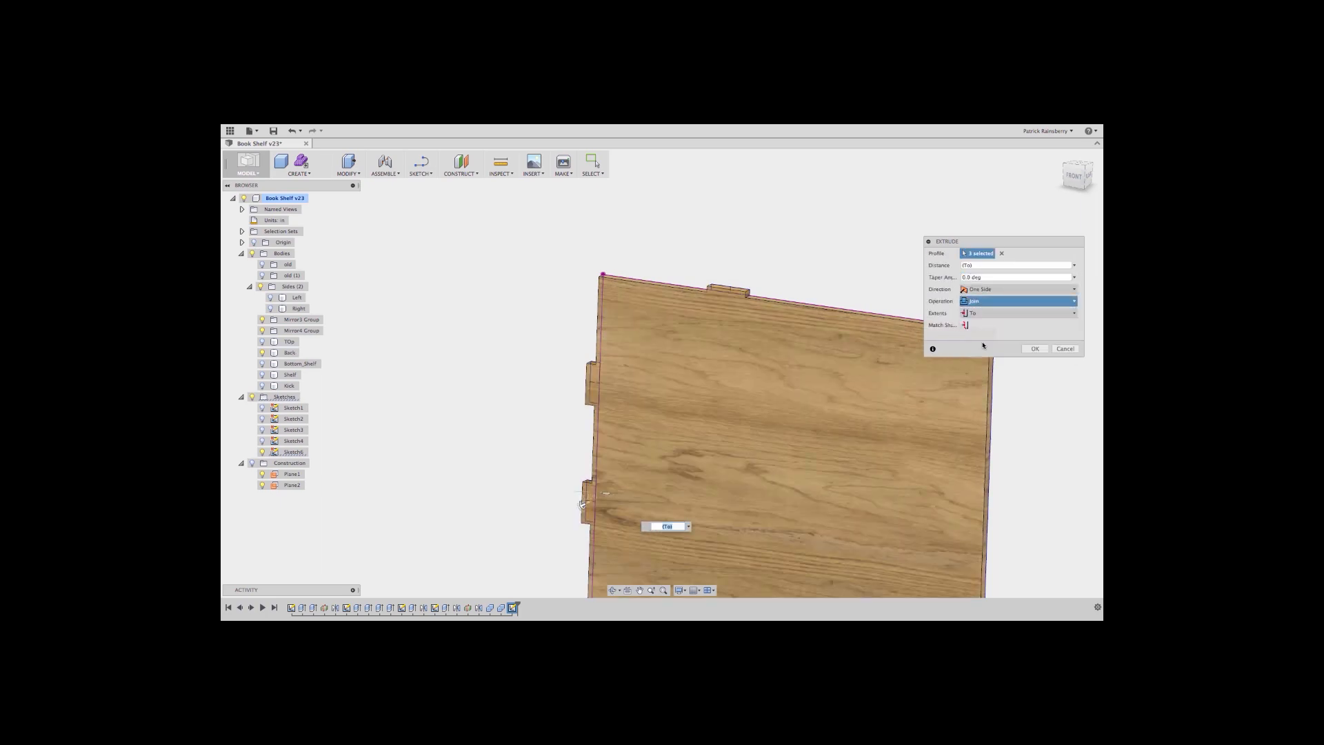
{"action": "left_click", "coordinate": [1035, 348]}
- Mirror the three tab bodies across Plane1 to the other half of the back panel
{"action": "middle_click_drag", "start_coordinate": [1039, 384], "coordinate": [924, 317]}
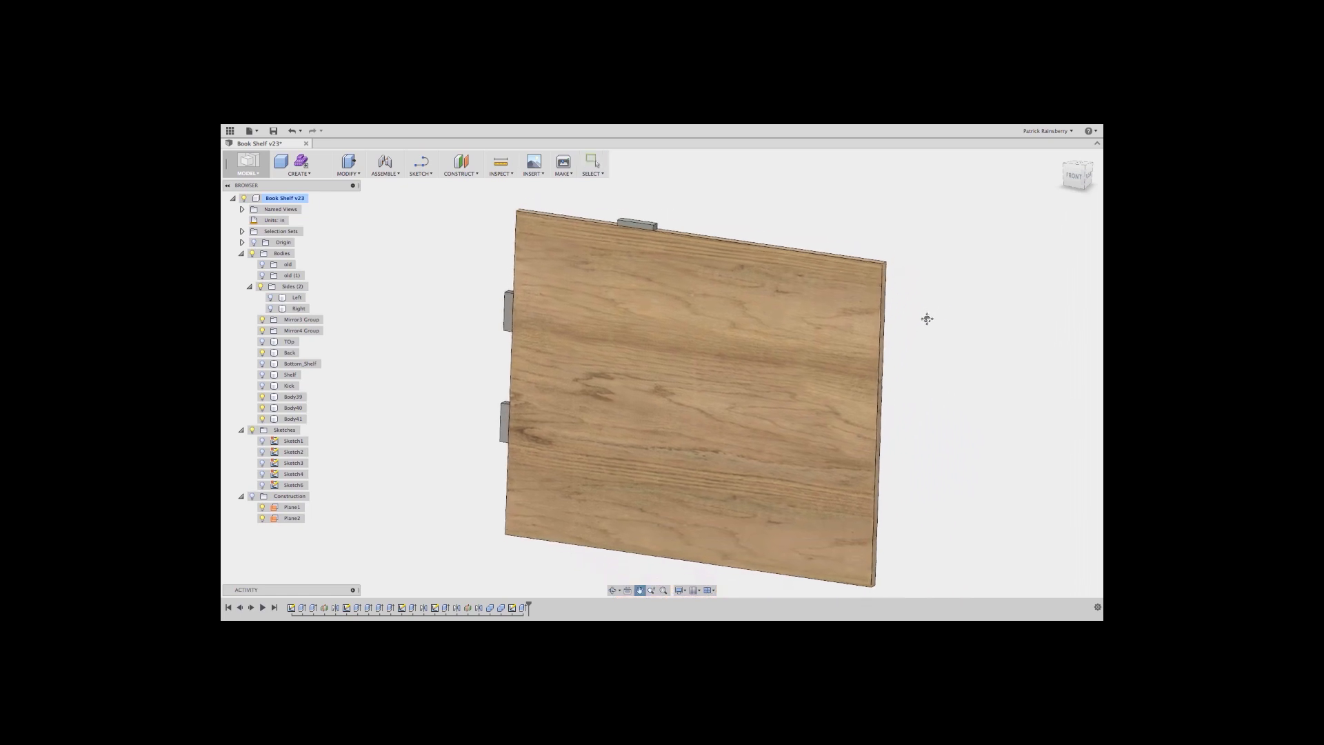
{"action": "left_click", "coordinate": [298, 175]}
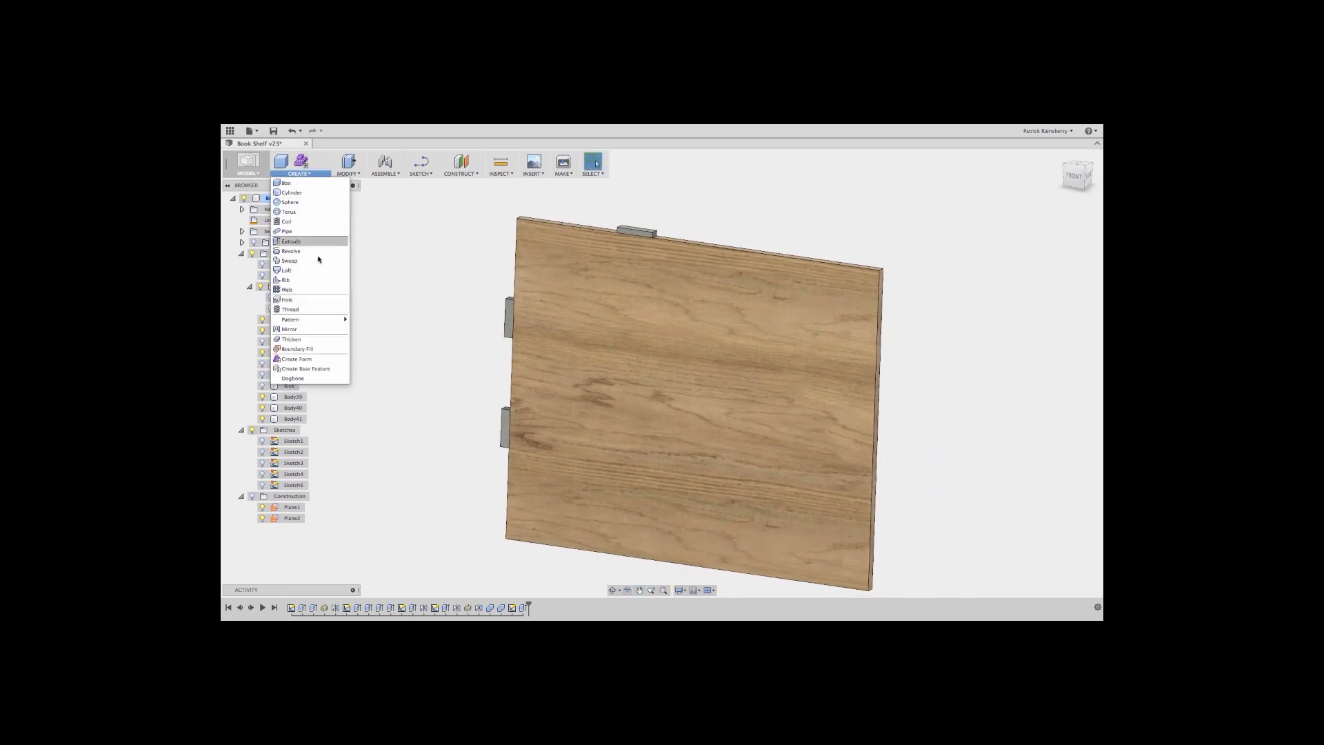
{"action": "left_click", "coordinate": [316, 332]}
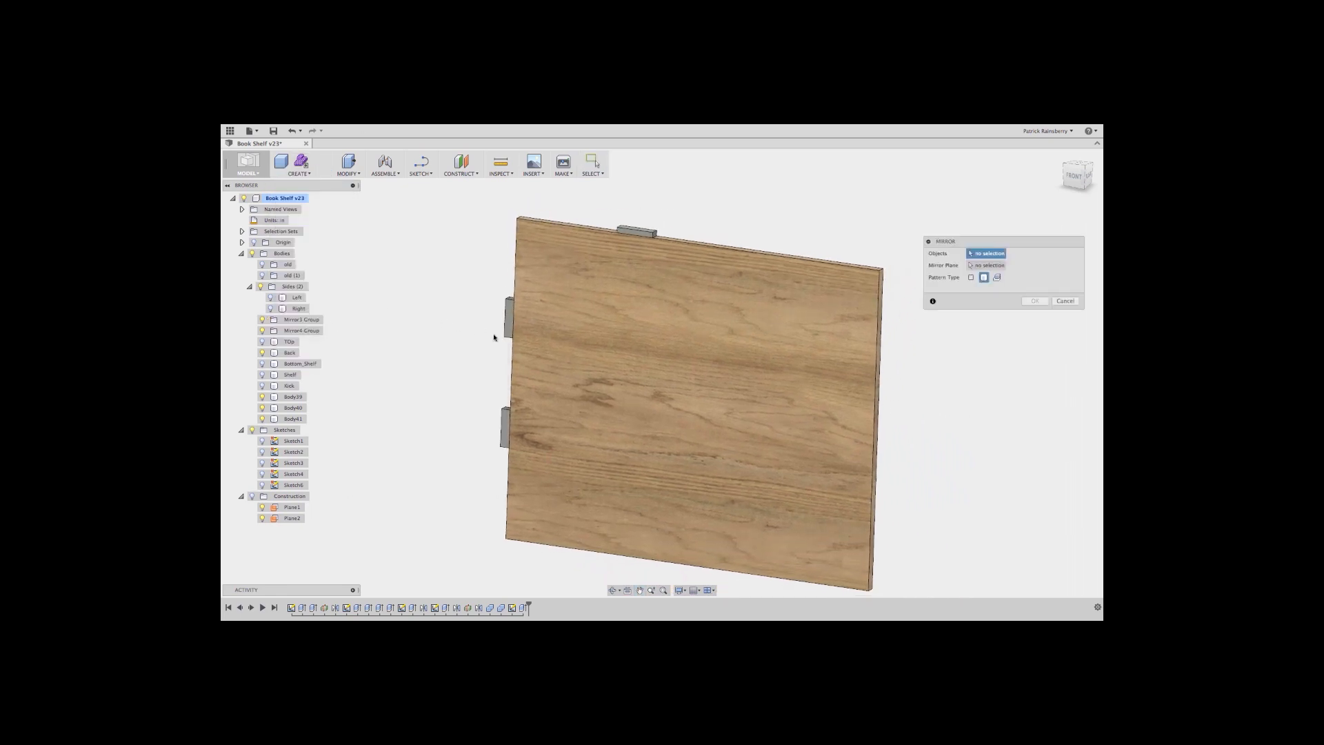
{"action": "left_click", "coordinate": [505, 428]}
{"action": "left_click", "coordinate": [508, 318]}
{"action": "left_click", "coordinate": [642, 229]}
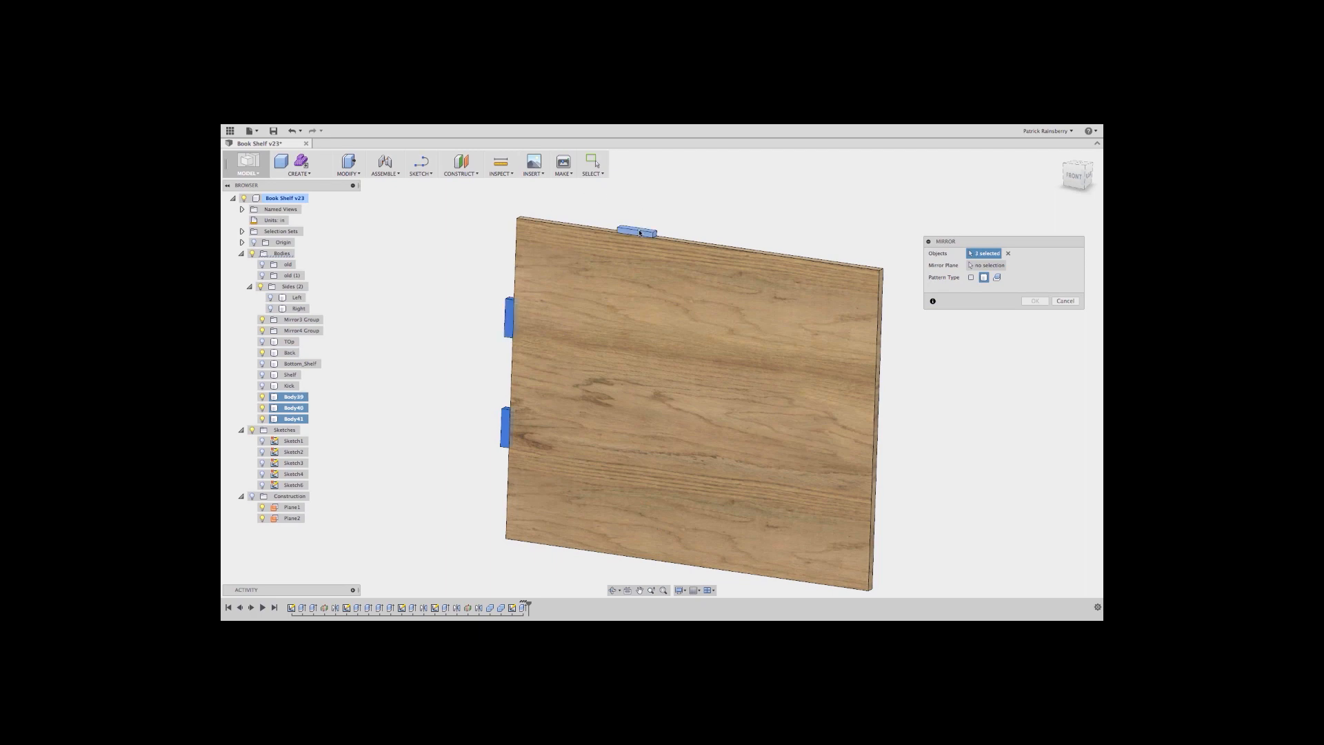
{"action": "left_click", "coordinate": [986, 265]}
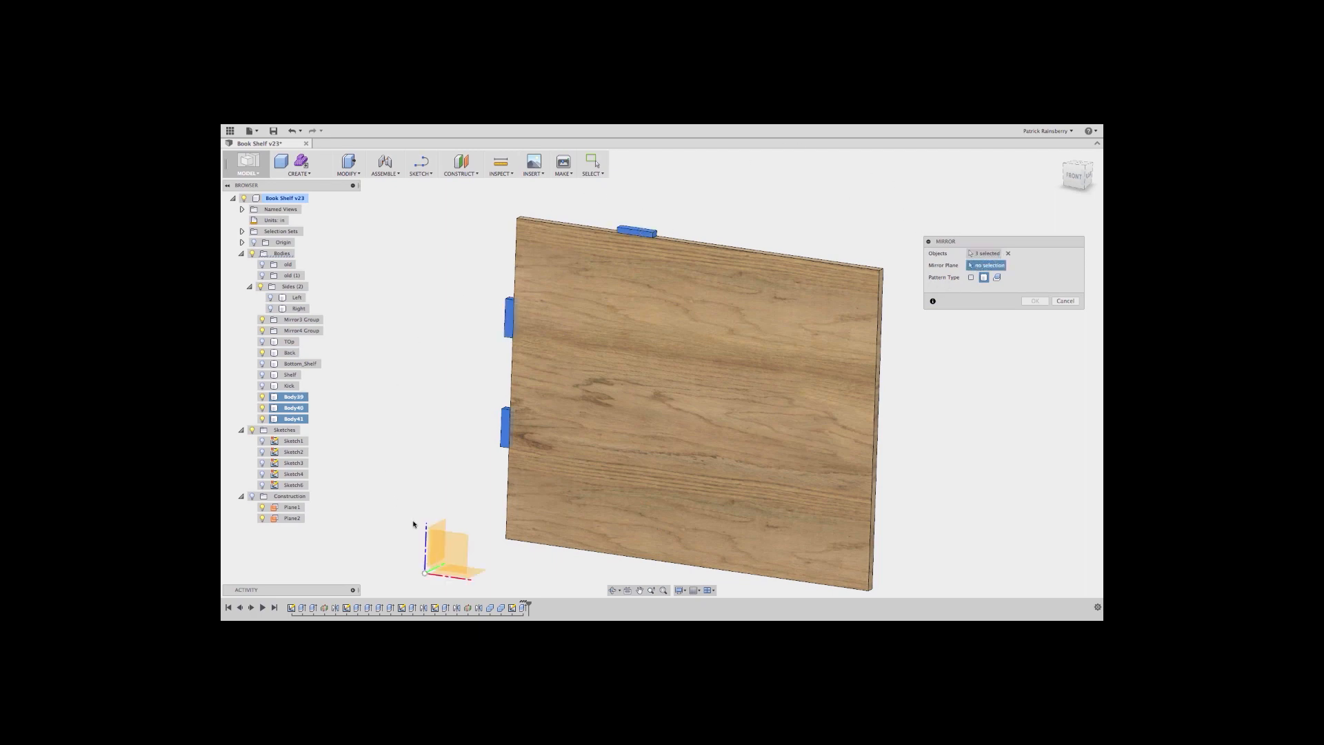
{"action": "left_click", "coordinate": [281, 508]}
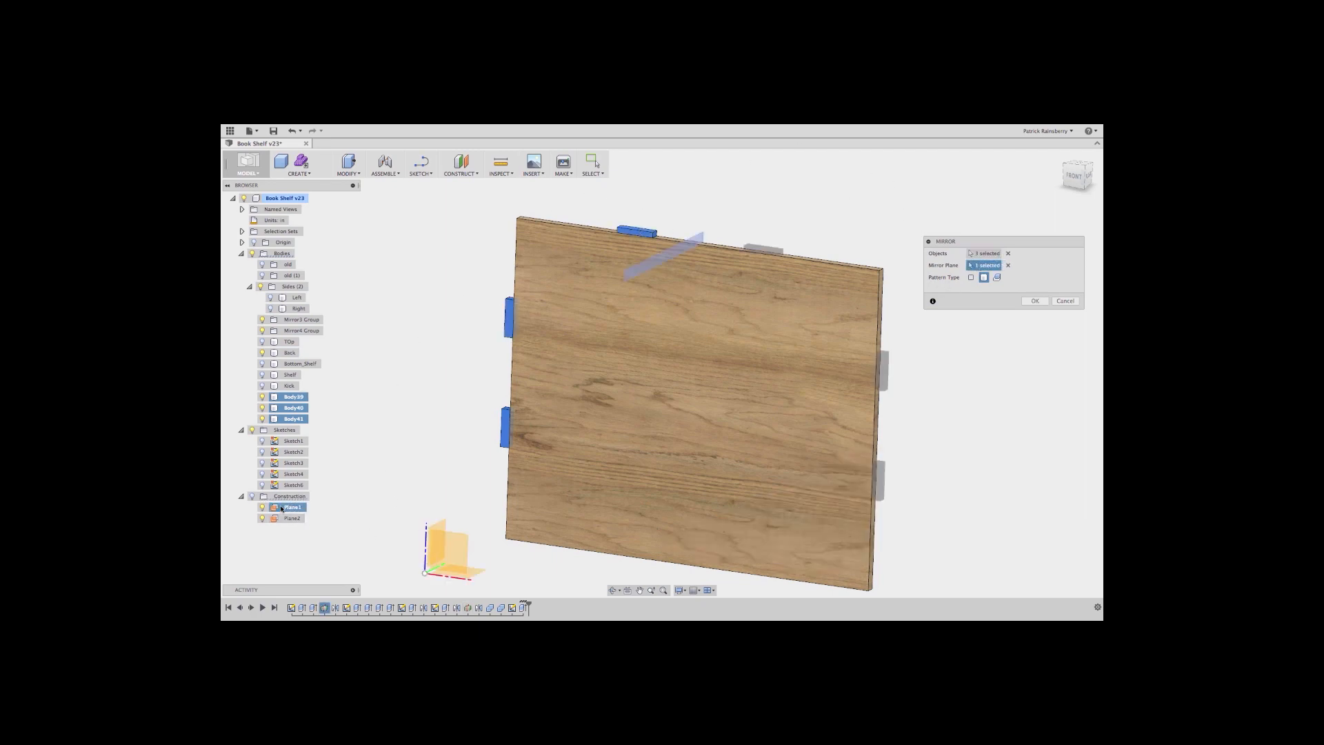
{"action": "left_click", "coordinate": [1034, 301]}
- Combine the back panel with all six tab bodies using the Join operation
{"action": "left_click", "coordinate": [348, 165]}
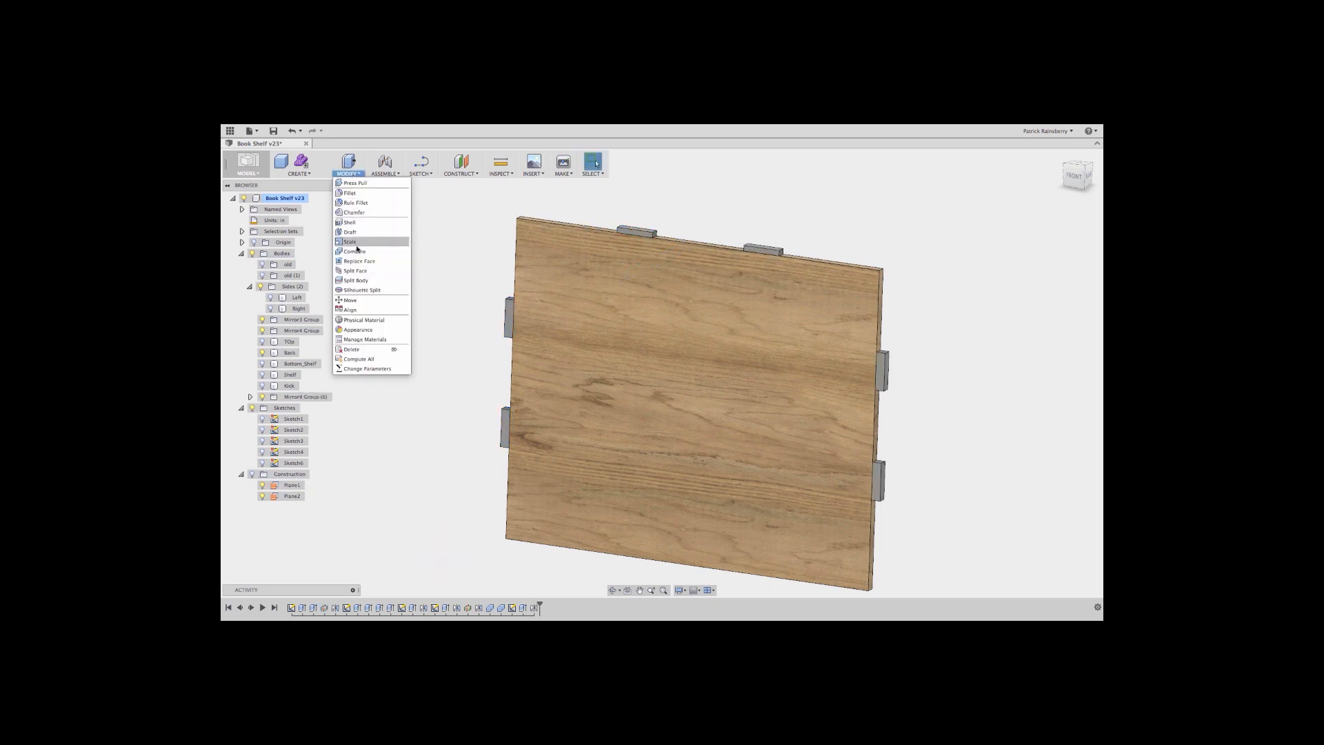
{"action": "left_click", "coordinate": [365, 247]}
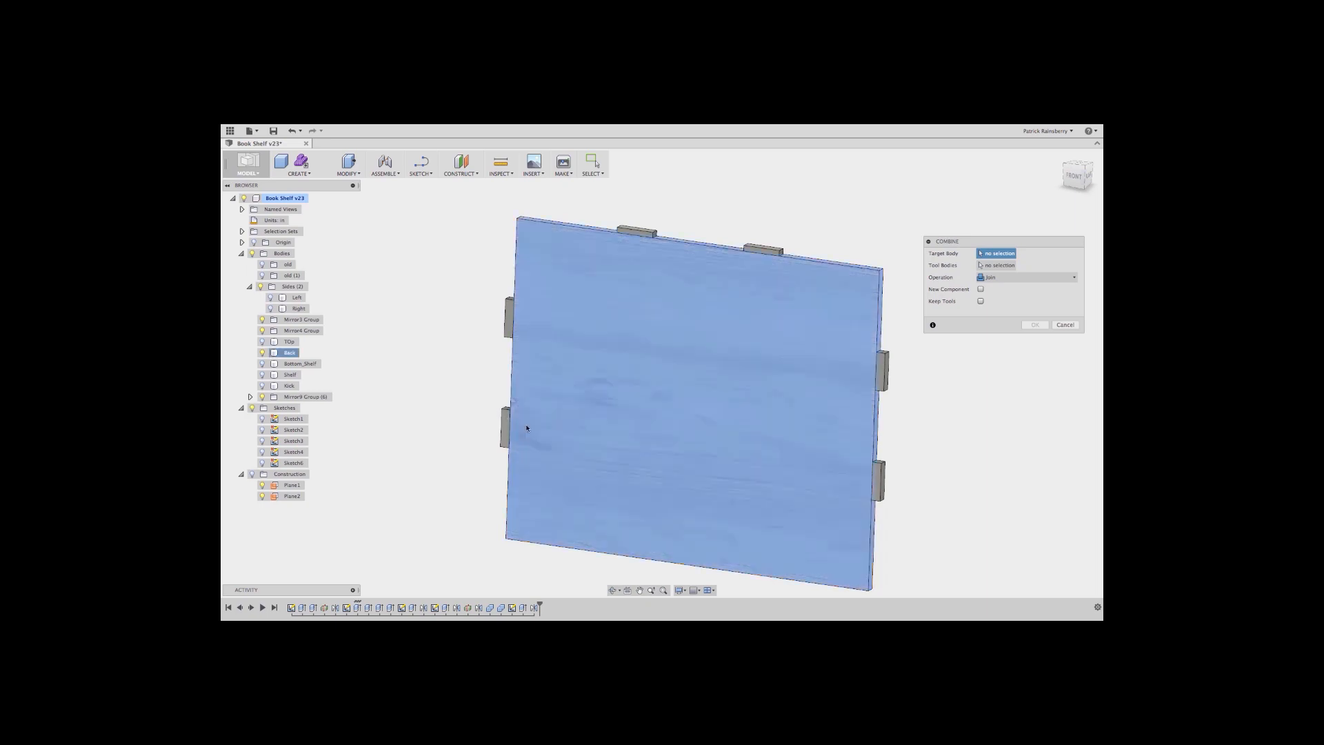
{"action": "left_click", "coordinate": [526, 432]}
{"action": "left_click", "coordinate": [506, 428]}
{"action": "left_click", "coordinate": [511, 317]}
{"action": "left_click", "coordinate": [635, 231]}
{"action": "left_click", "coordinate": [765, 249]}
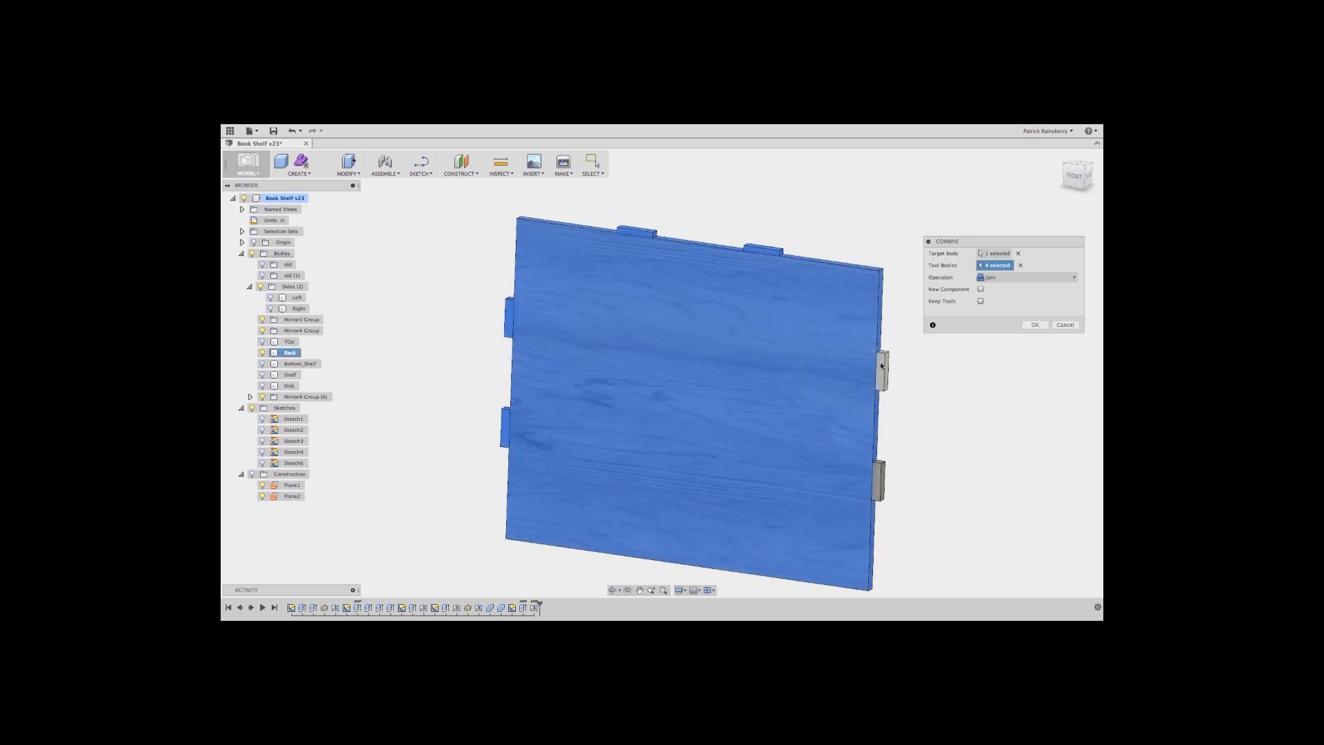
{"action": "left_click", "coordinate": [882, 370]}
{"action": "left_click", "coordinate": [878, 481]}
{"action": "left_click", "coordinate": [1034, 324]}
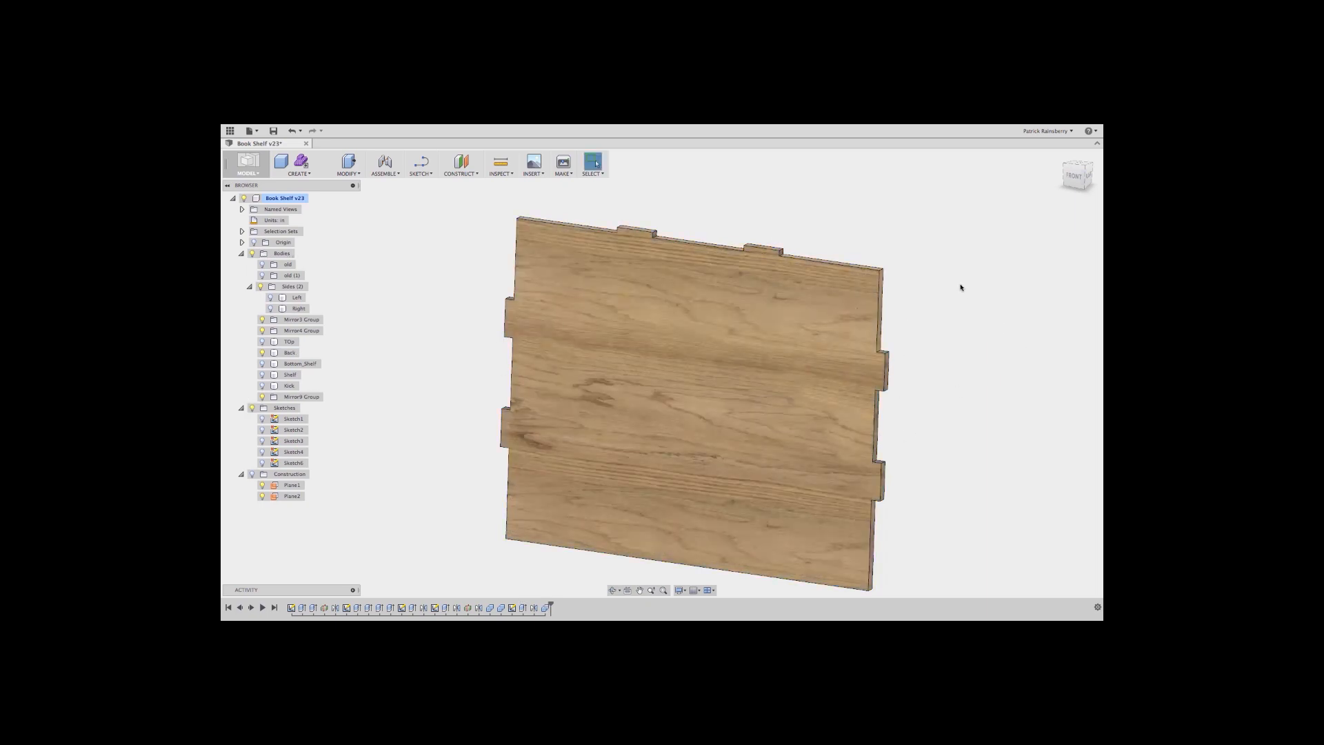
- Hide the Back body and show the Left and Right side bodies
{"action": "left_click", "coordinate": [262, 352]}
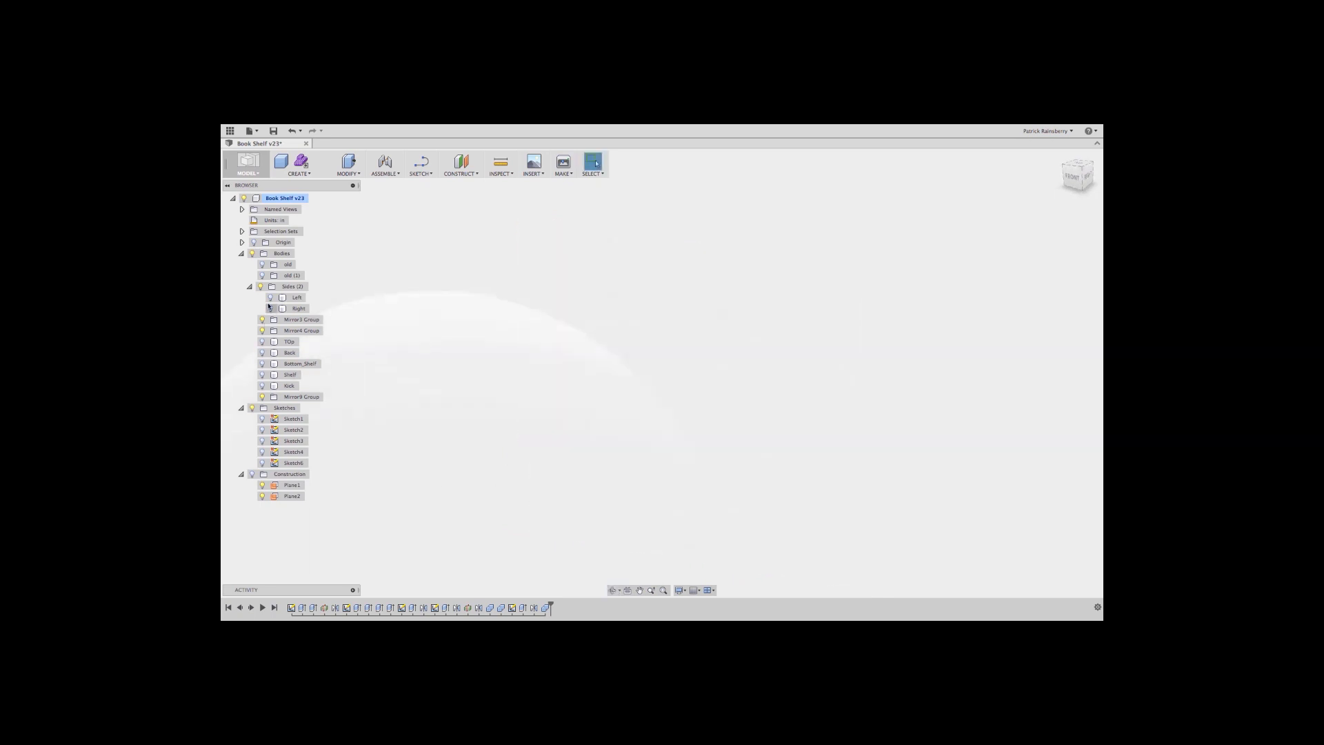
{"action": "left_click", "coordinate": [271, 308]}
{"action": "left_click", "coordinate": [270, 297]}
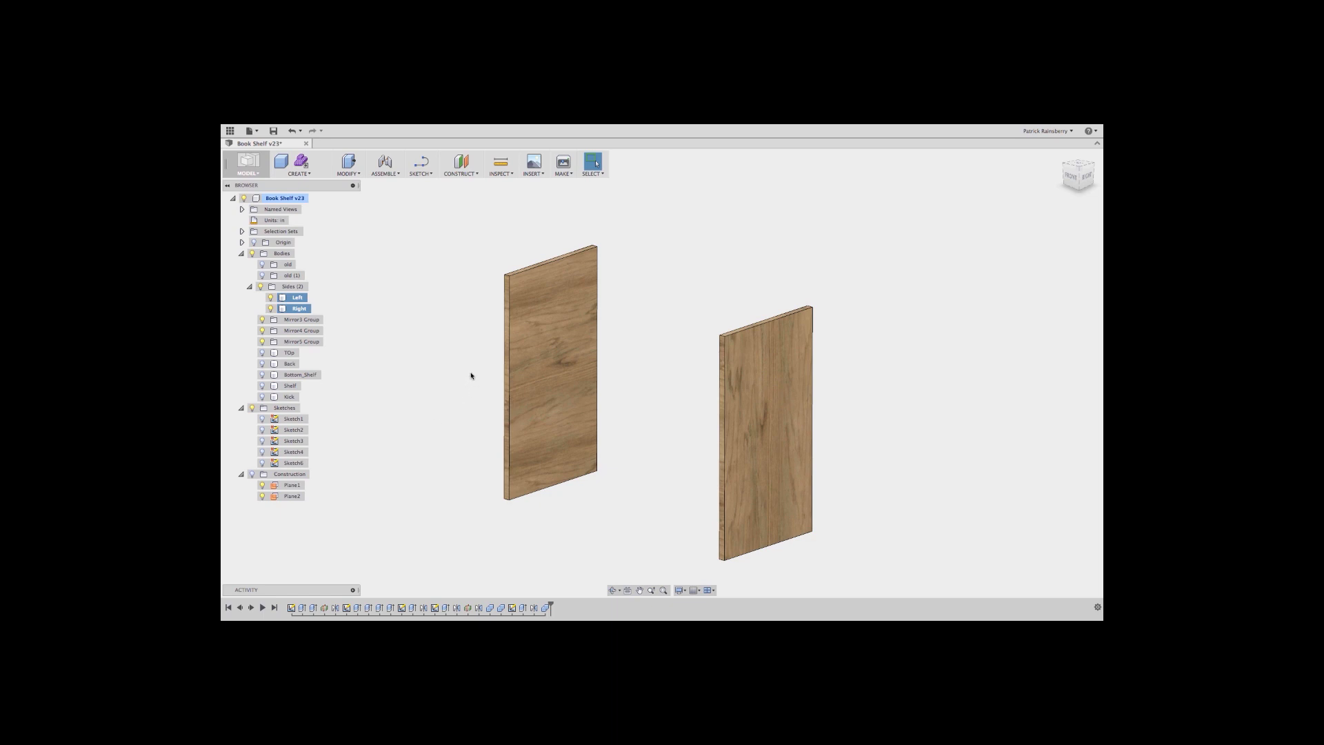
- Start a sketch on the outer face of the Left side panel
{"action": "left_click", "coordinate": [421, 173]}
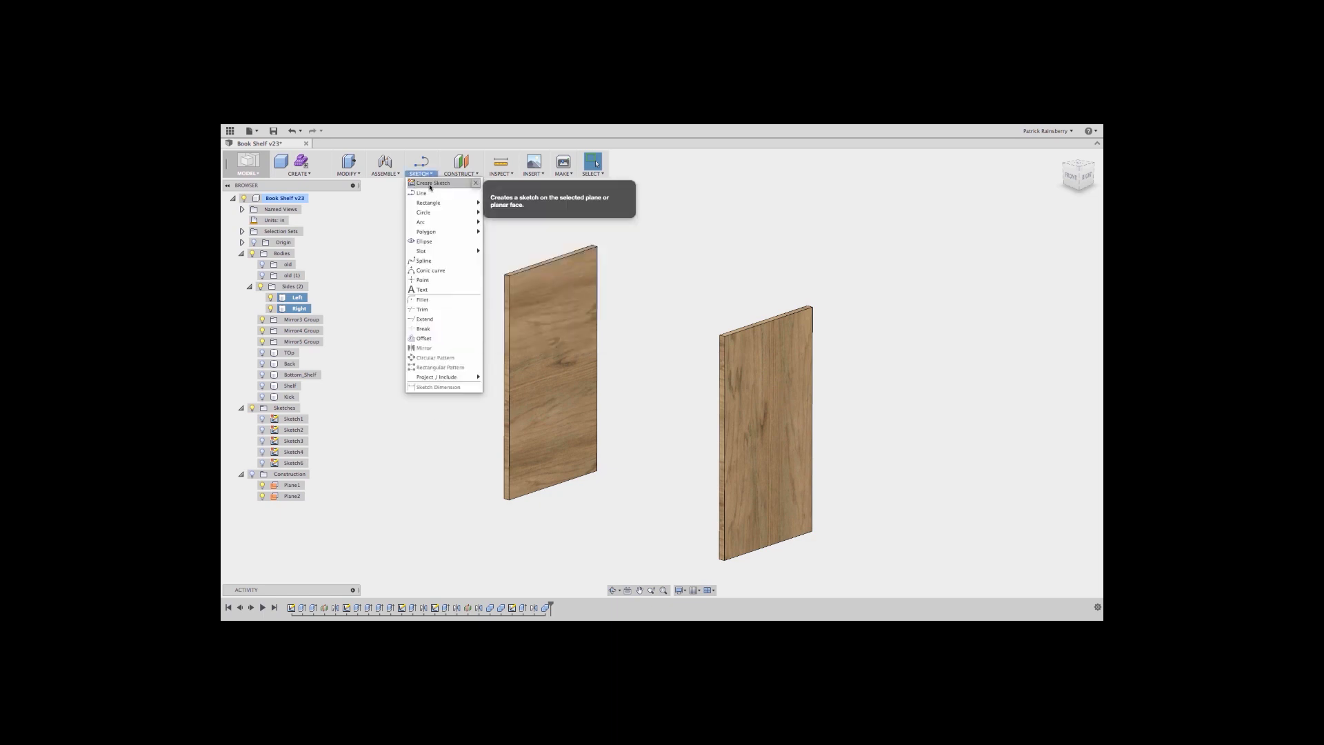
{"action": "left_click", "coordinate": [433, 193]}
{"action": "middle_click_drag", "start_coordinate": [434, 205], "coordinate": [540, 358], "text": "shift"}
{"action": "left_click", "coordinate": [536, 386]}
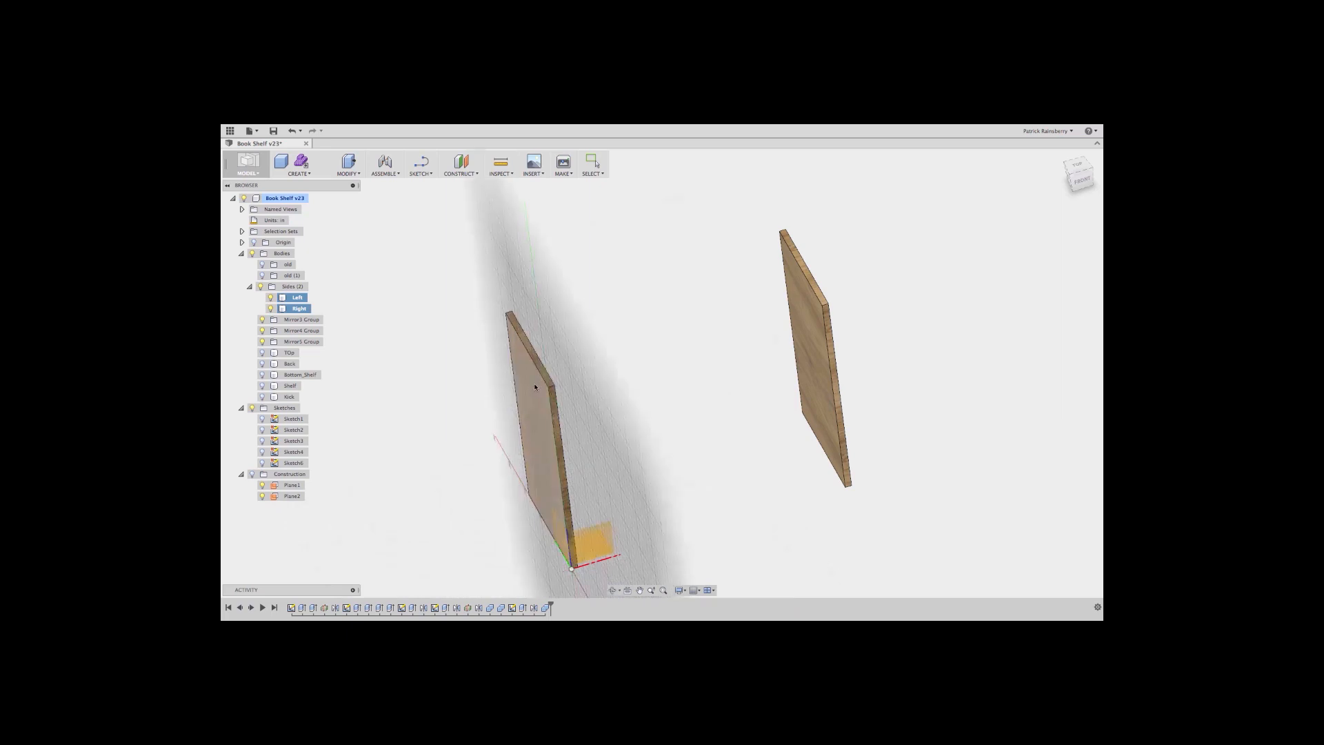
- Sketch two separate two-point rectangles rising from the top edge of the side panel, next to each other
{"action": "left_click", "coordinate": [420, 173]}
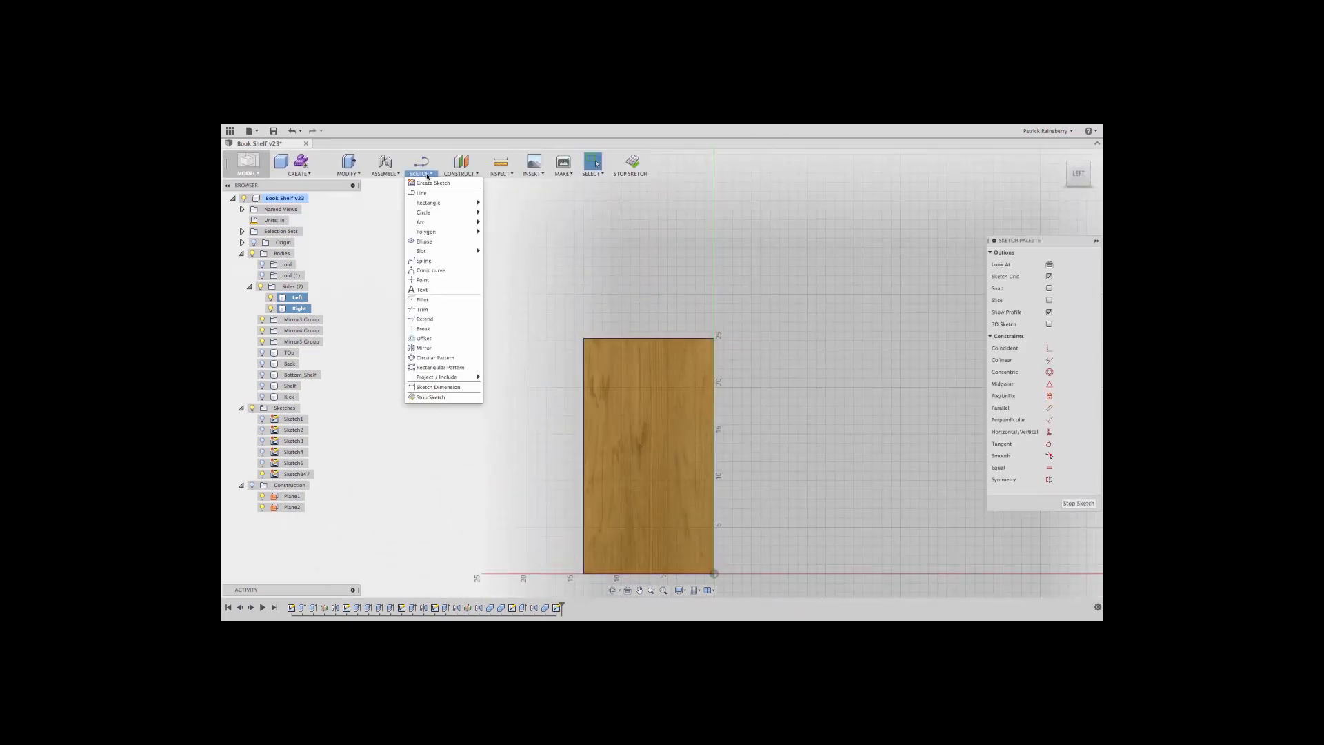
{"action": "left_click", "coordinate": [501, 208]}
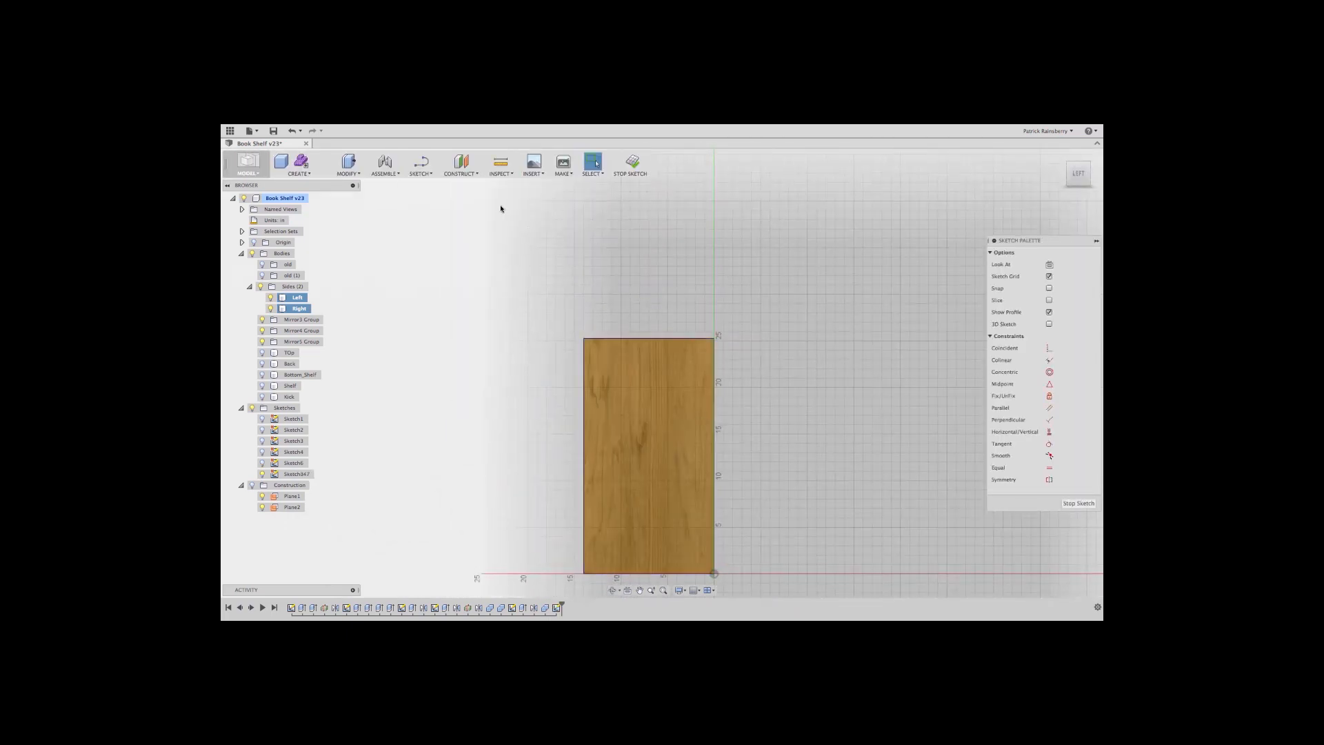
{"action": "left_click", "coordinate": [432, 173]}
{"action": "mouse_move", "coordinate": [448, 205]}
{"action": "left_click", "coordinate": [510, 205]}
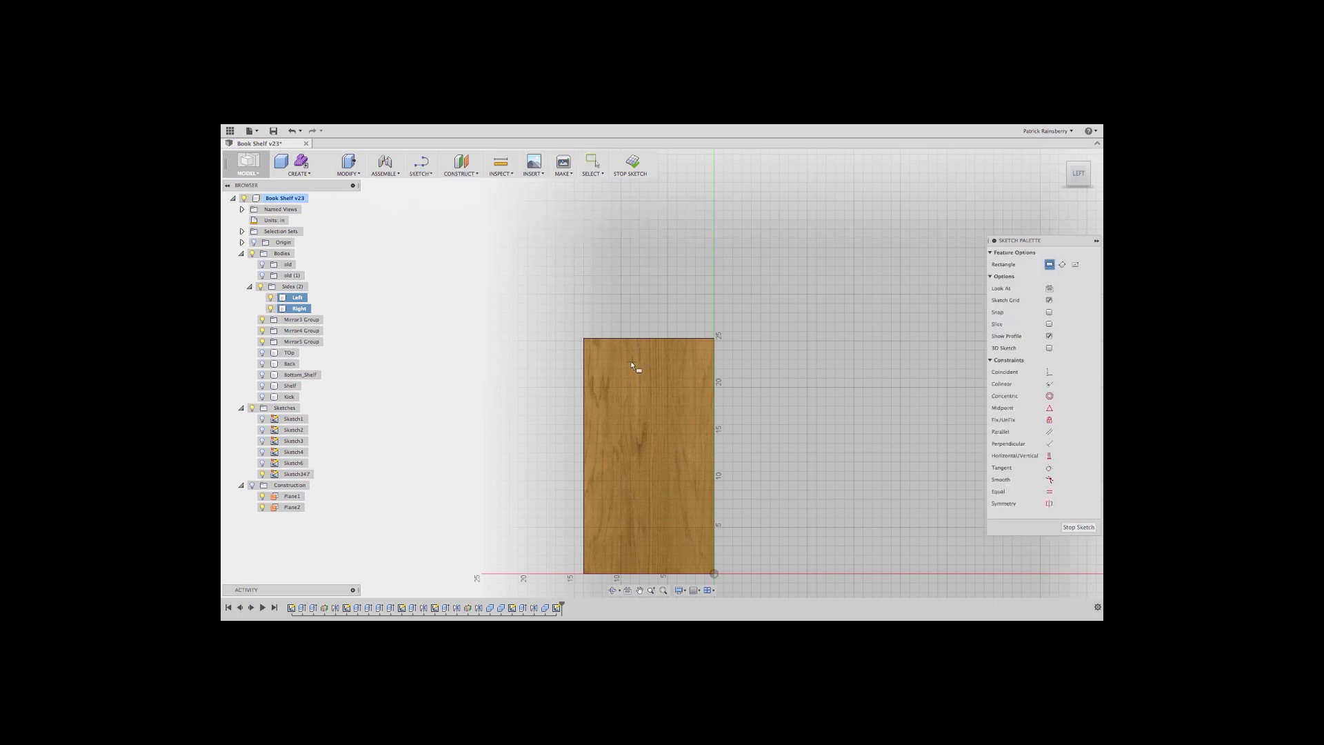
{"action": "left_click", "coordinate": [599, 339]}
{"action": "left_click", "coordinate": [634, 333]}
{"action": "left_click", "coordinate": [662, 338]}
{"action": "left_click", "coordinate": [698, 333]}
- Draw a line in each rectangle from the midpoint of its top edge down to the panel's top edge
{"action": "scroll", "coordinate": [638, 338], "scroll_direction": "up", "scroll_amount": 5}
{"action": "scroll", "coordinate": [638, 339], "scroll_direction": "up", "scroll_amount": 5}
{"action": "left_click", "coordinate": [417, 174]}
{"action": "left_click", "coordinate": [431, 195]}
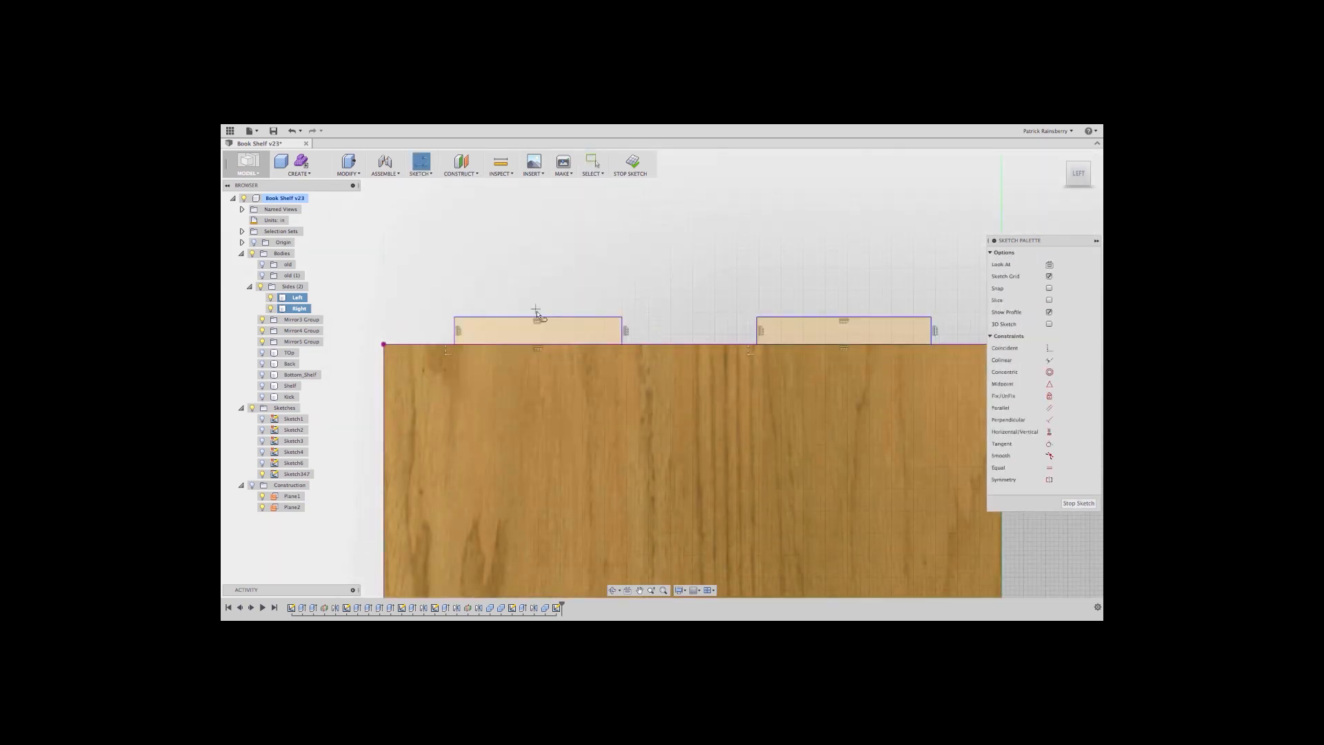
{"action": "left_click", "coordinate": [538, 317]}
{"action": "left_click", "coordinate": [538, 344]}
{"action": "left_click", "coordinate": [843, 318]}
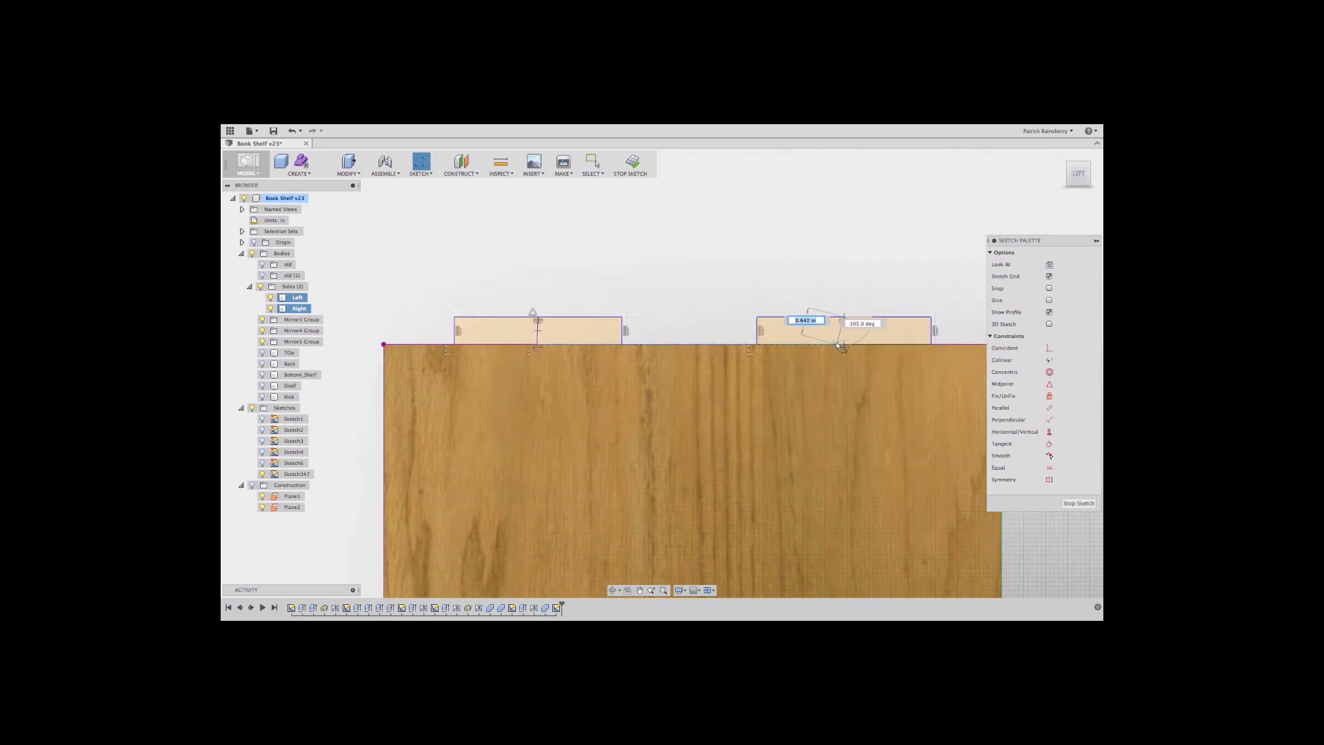
{"action": "left_click", "coordinate": [836, 344]}
{"action": "right_click", "coordinate": [798, 271]}
{"action": "left_click", "coordinate": [802, 266]}
- Convert the lines inside both rectangles to construction lines
{"action": "left_click", "coordinate": [839, 333]}
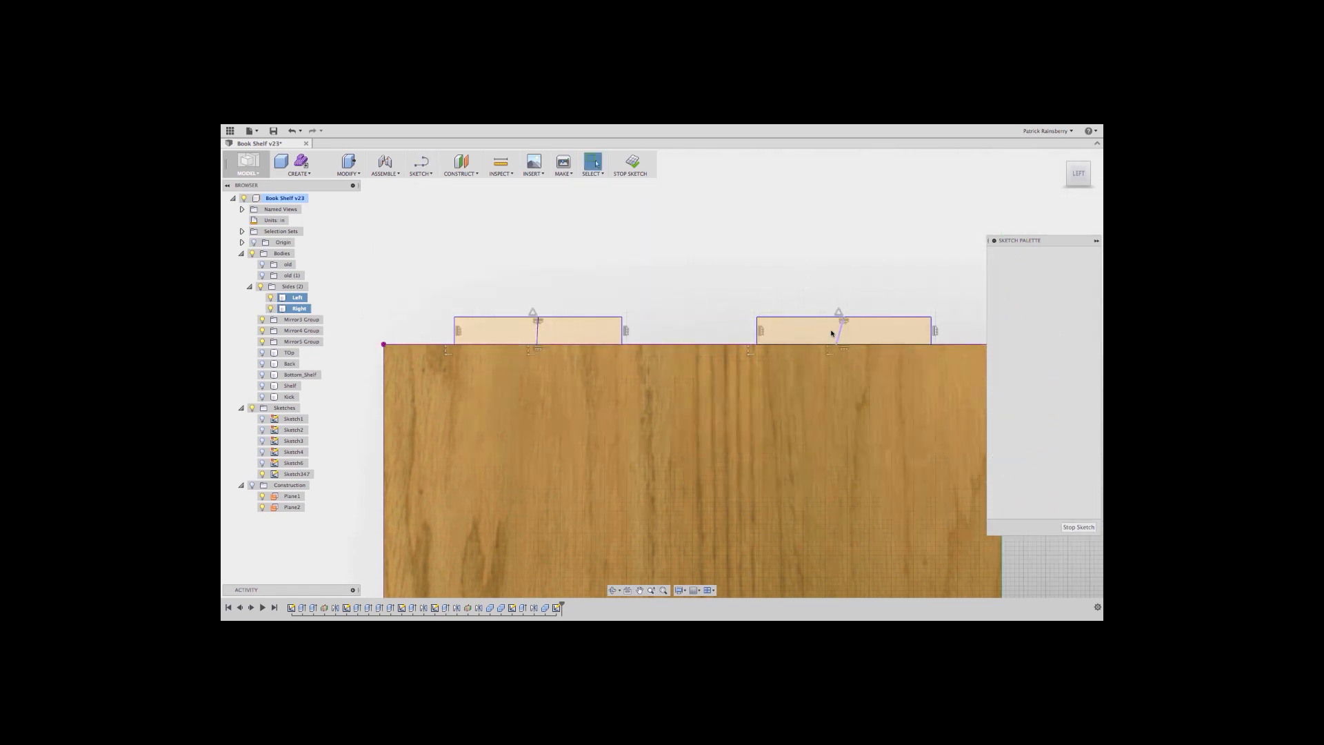
{"action": "left_click", "coordinate": [538, 327], "text": "shift"}
{"action": "right_click", "coordinate": [677, 305]}
{"action": "left_click", "coordinate": [652, 360]}
- Dimension the horizontal distance from the panel's top-left corner to the first rectangle's midpoint as Depth / 3
{"action": "left_click", "coordinate": [421, 165]}
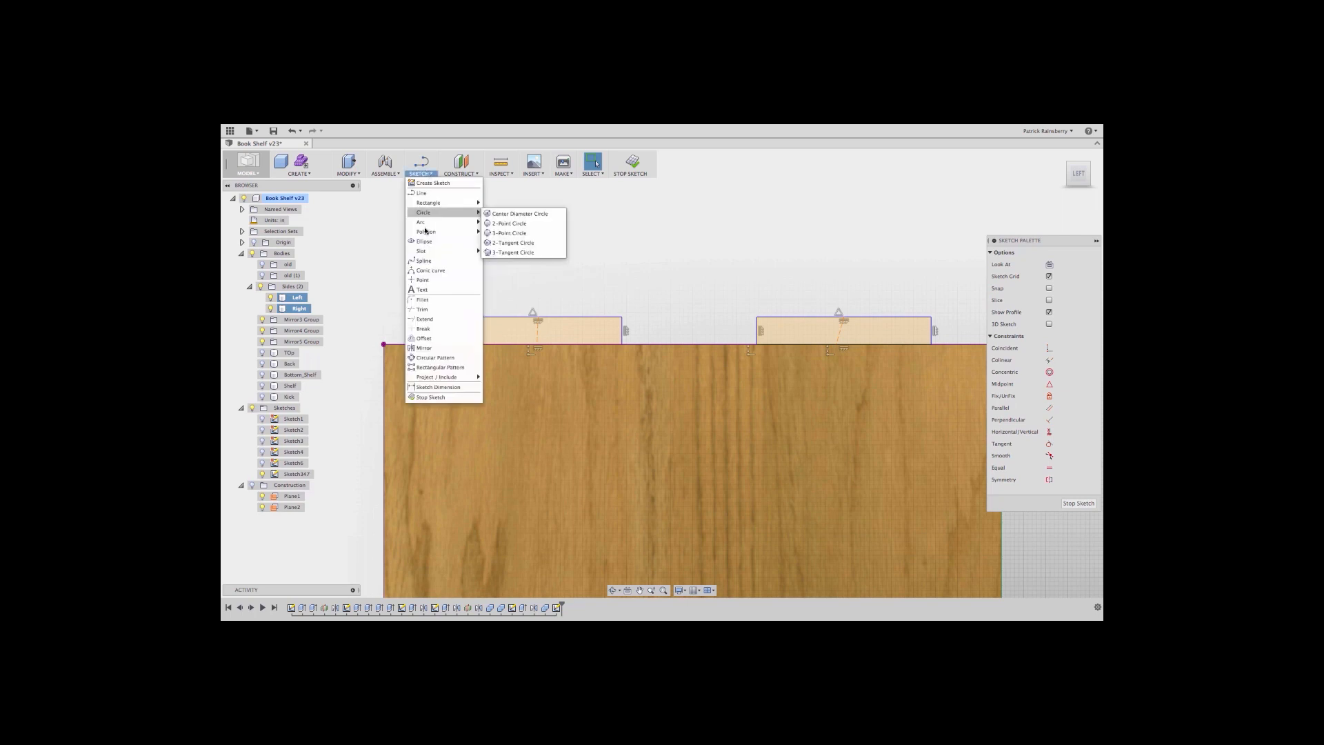
{"action": "left_click", "coordinate": [434, 388]}
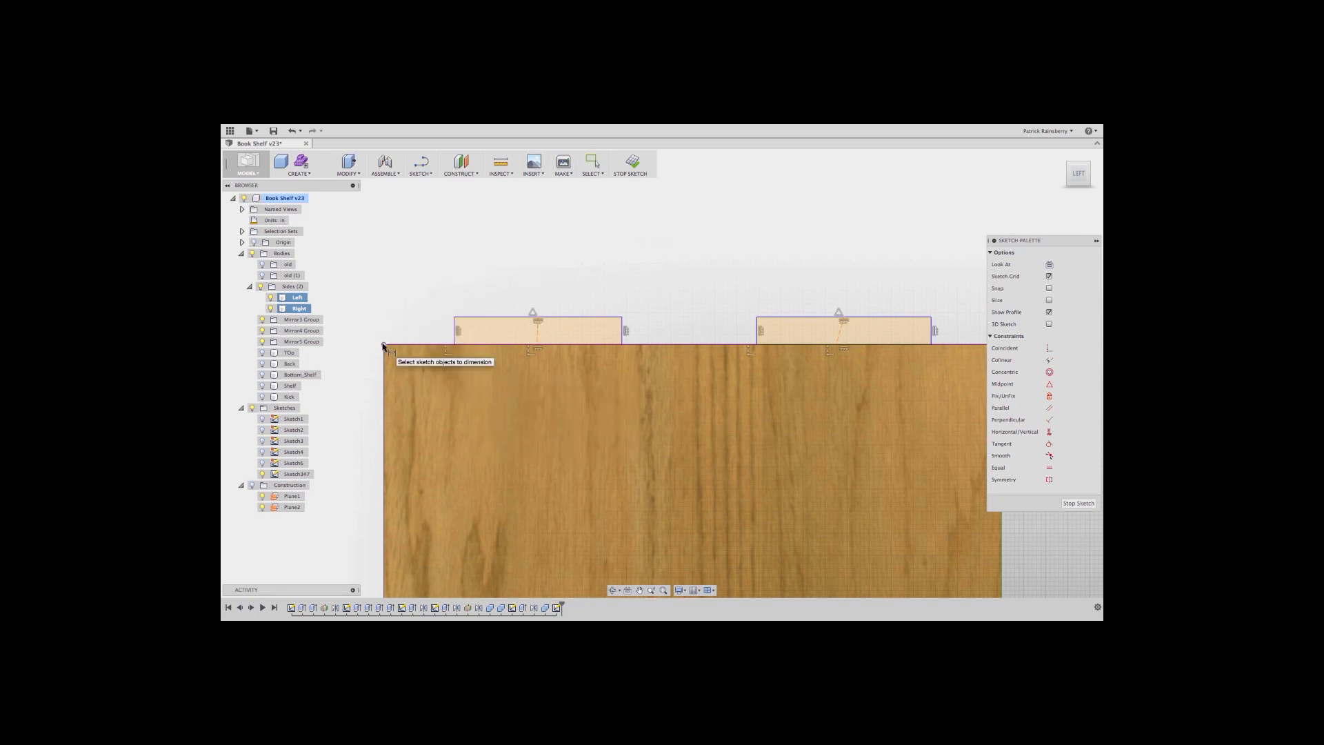
{"action": "left_click", "coordinate": [383, 344]}
{"action": "left_click", "coordinate": [539, 321]}
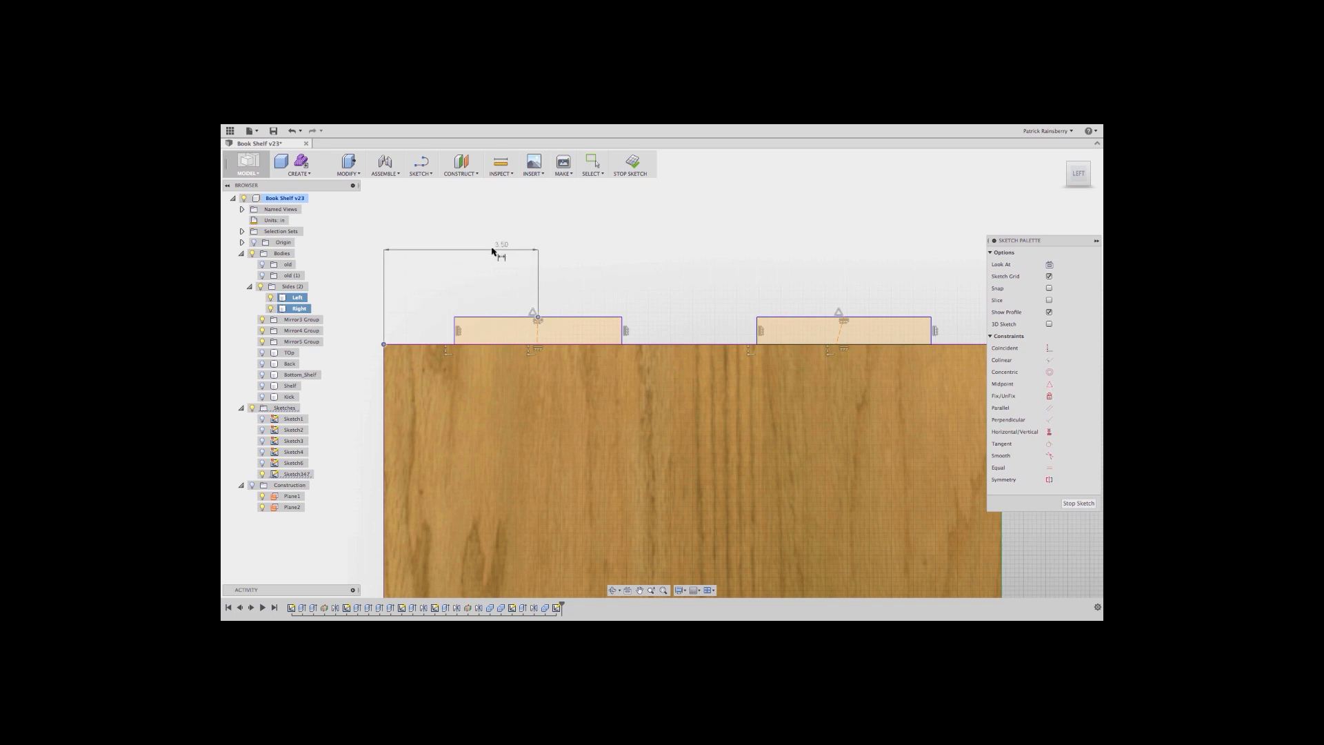
{"action": "left_click", "coordinate": [475, 249]}
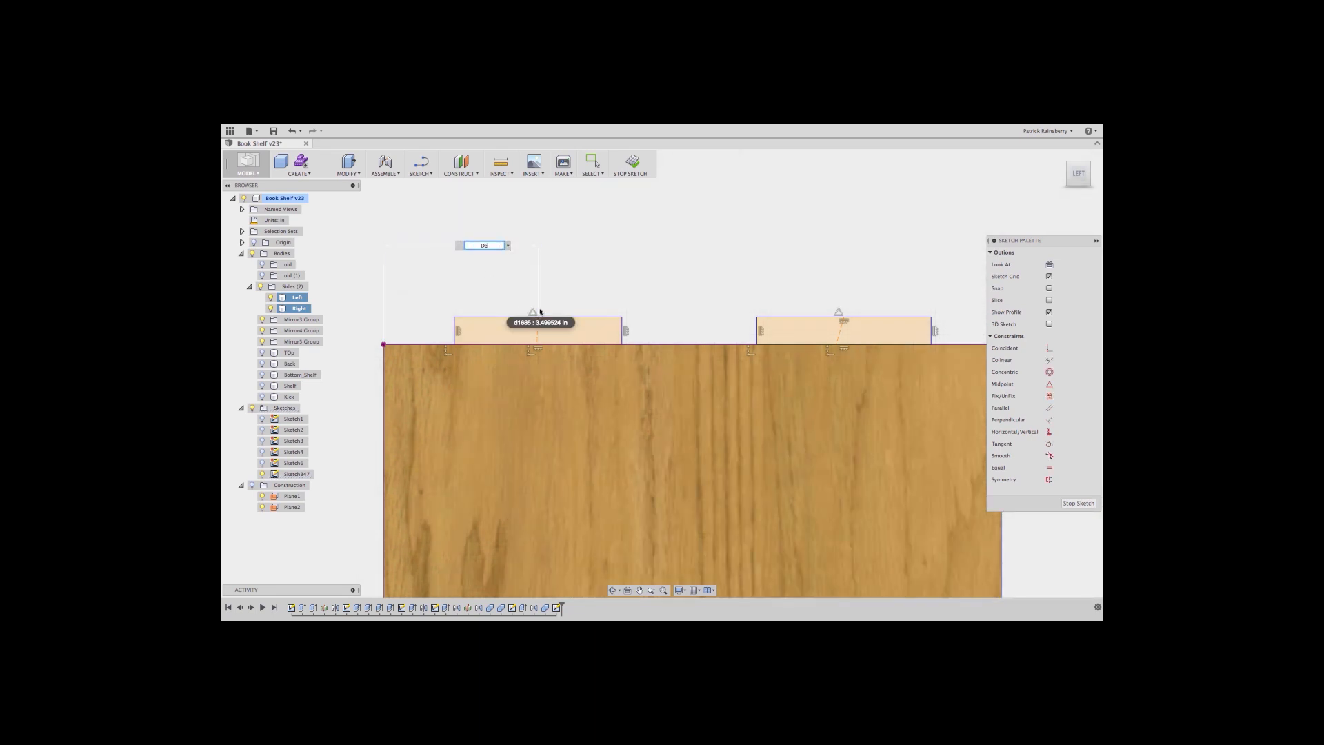
{"action": "type", "text": "Depth / 3"}
{"action": "key", "text": "Return"}
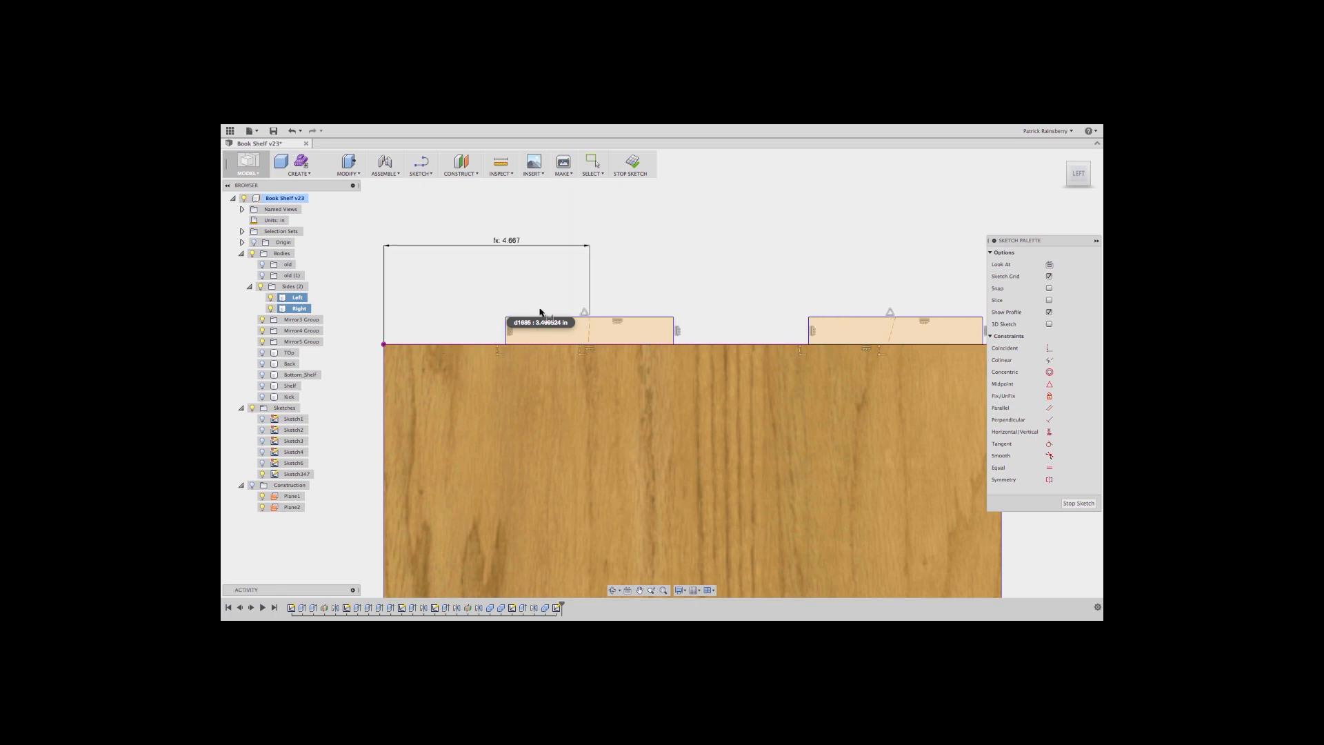
- Dimension the spacing between the two rectangles' midpoints as Depth / 3
{"action": "left_click", "coordinate": [590, 315]}
{"action": "left_click", "coordinate": [895, 317]}
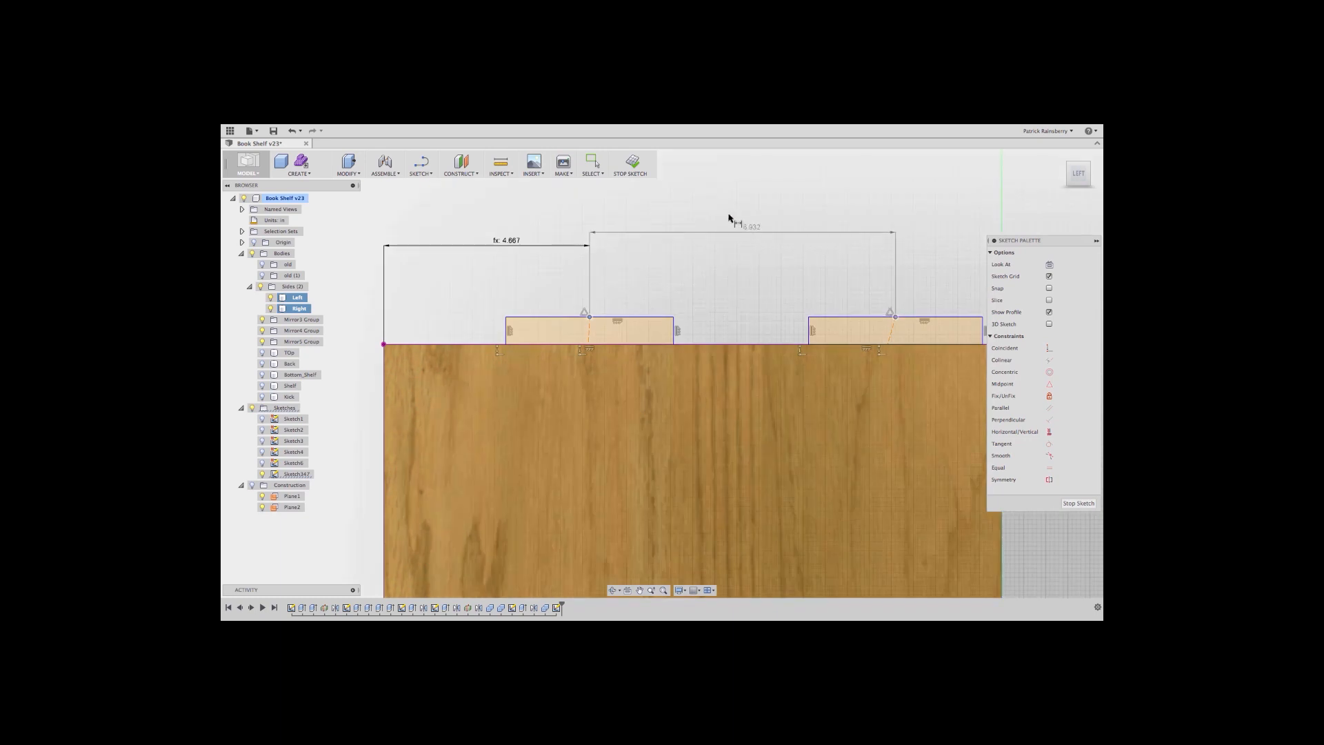
{"action": "left_click", "coordinate": [724, 212]}
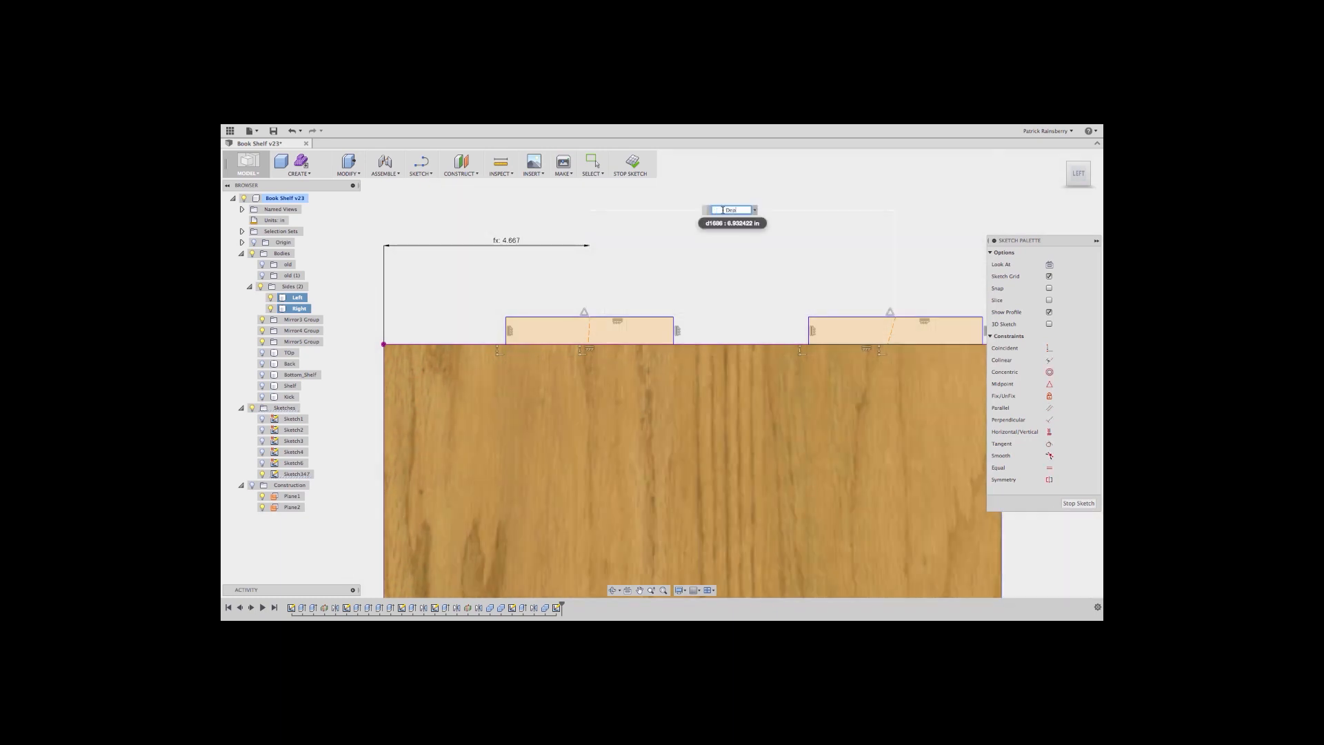
{"action": "type", "text": "Depth / 3"}
{"action": "key", "text": "Return"}
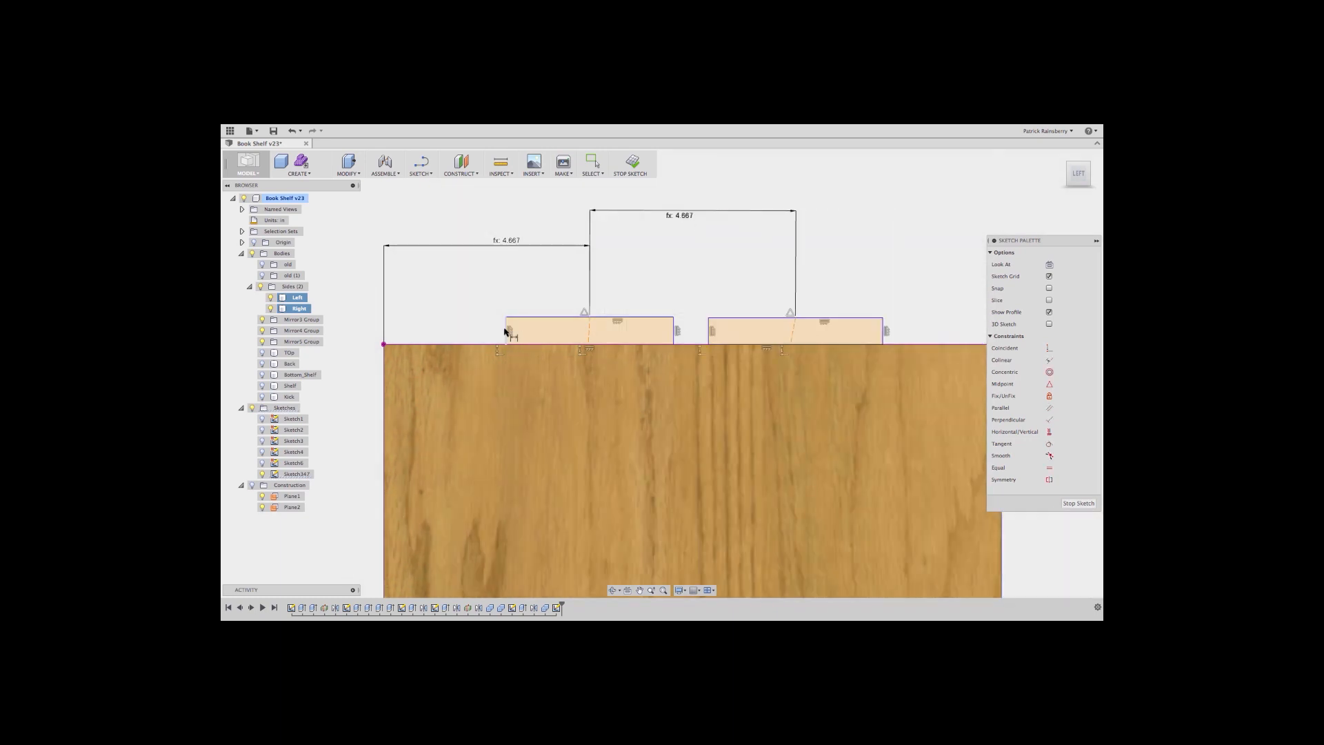
- Dimension the heights of both rectangles and drive them with the blindTab parameter
{"action": "left_click", "coordinate": [506, 331]}
{"action": "left_click", "coordinate": [469, 293]}
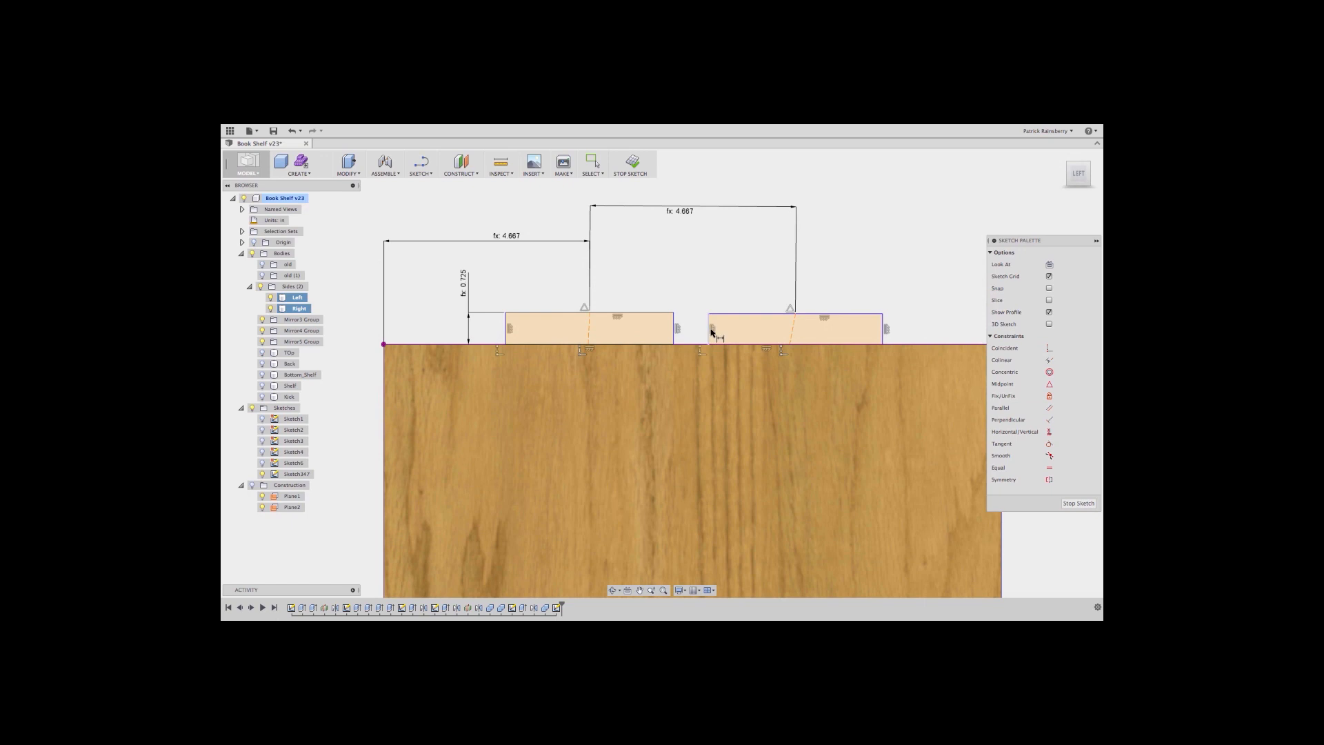
{"action": "left_click", "coordinate": [709, 332]}
{"action": "left_click", "coordinate": [689, 278]}
{"action": "type", "text": "pl"}
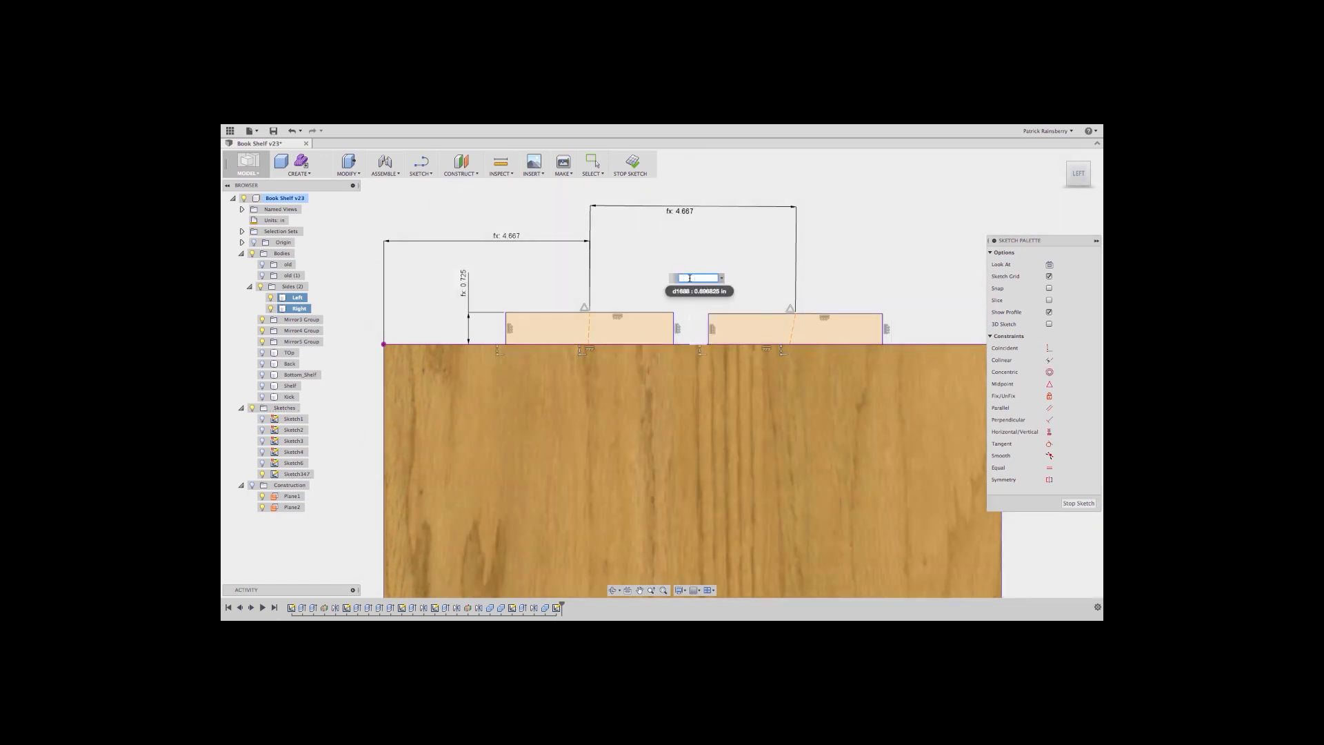
{"action": "key", "text": "Return"}
{"action": "left_click", "coordinate": [464, 286]}
{"action": "type", "text": "blindTab"}
{"action": "key", "text": "Return"}
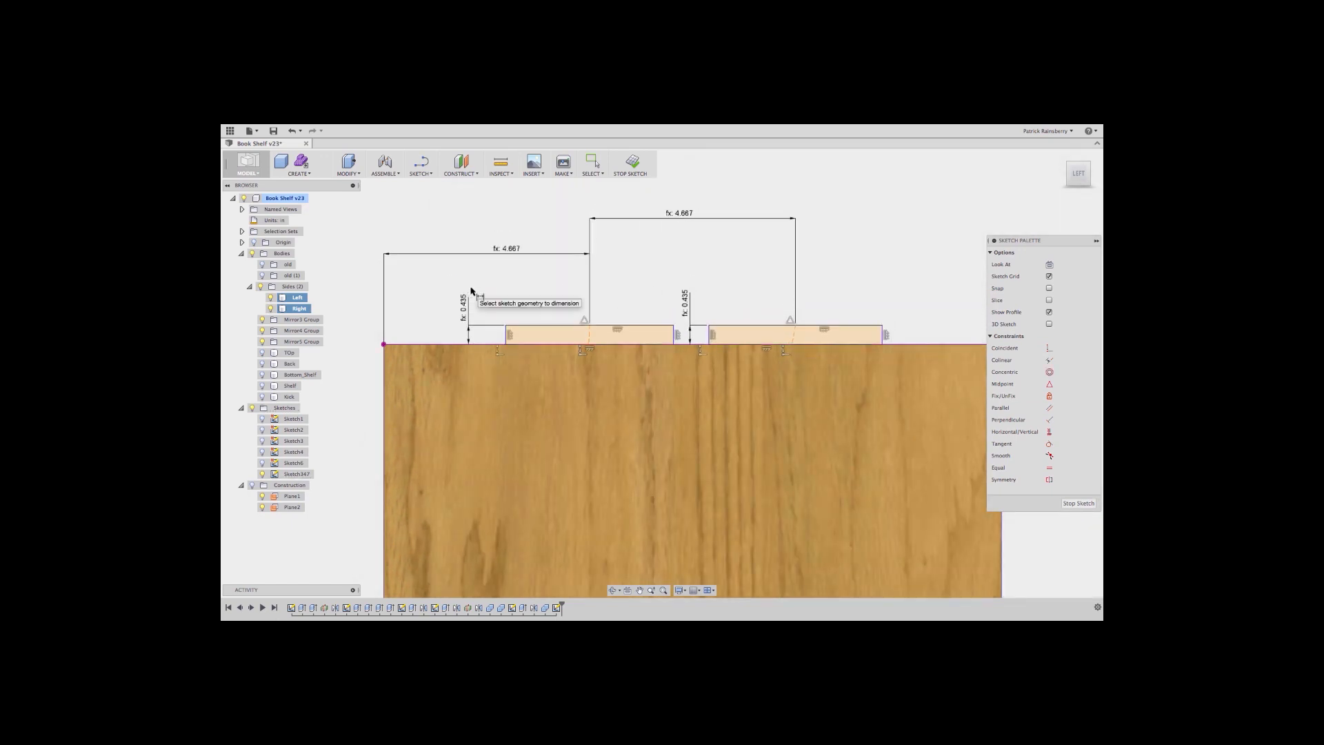
- Dimension the widths of both rectangles as tabWidth and finish the sketch
{"action": "left_click", "coordinate": [557, 324]}
{"action": "left_click", "coordinate": [567, 275]}
{"action": "type", "text": "tabWidth"}
{"action": "key", "text": "Return"}
{"action": "left_click", "coordinate": [759, 325]}
{"action": "left_click", "coordinate": [776, 269]}
{"action": "type", "text": "tabWidth"}
{"action": "key", "text": "Return"}
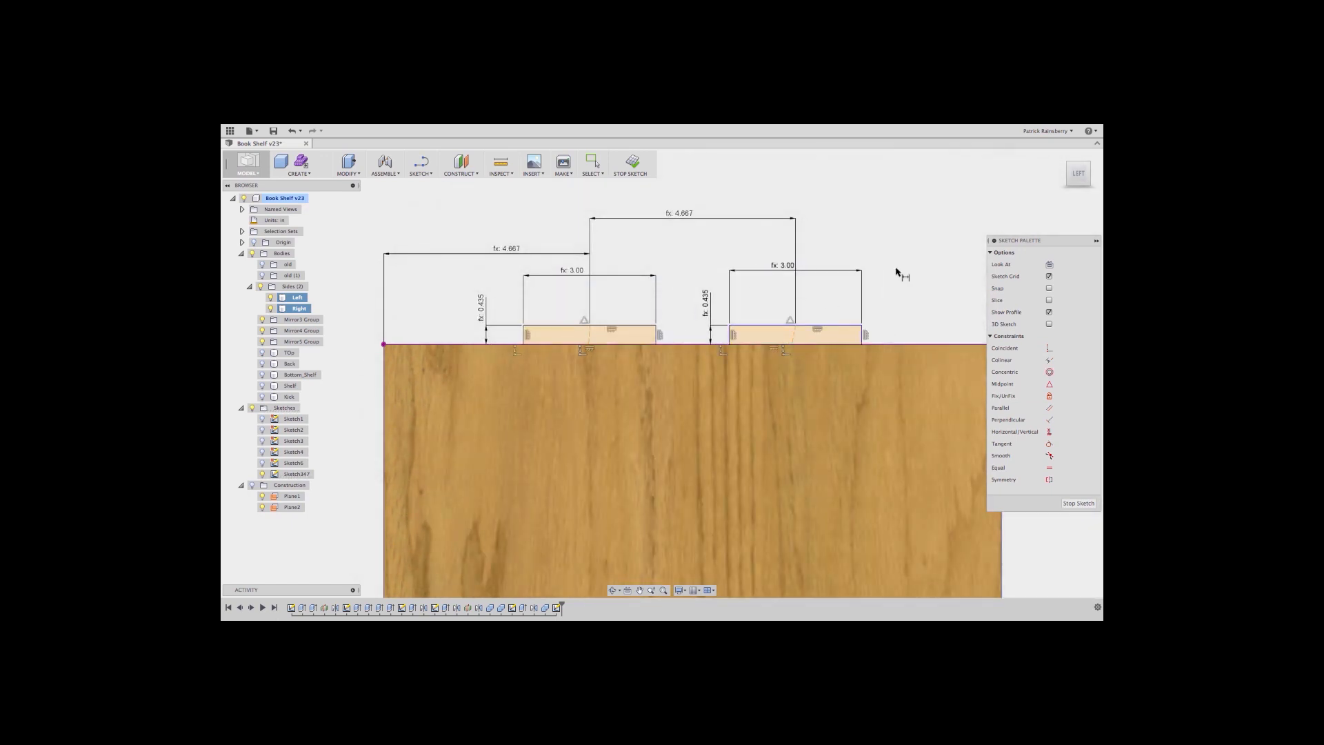
{"action": "left_click", "coordinate": [632, 163]}
- Inspect the tab joints along the top and side of the assembled bookshelf
{"action": "middle_click_drag", "start_coordinate": [707, 268], "coordinate": [637, 375], "text": "shift"}
{"action": "scroll", "coordinate": [485, 290], "scroll_direction": "down", "scroll_amount": 10}
{"action": "scroll", "coordinate": [638, 376], "scroll_direction": "up", "scroll_amount": 5}
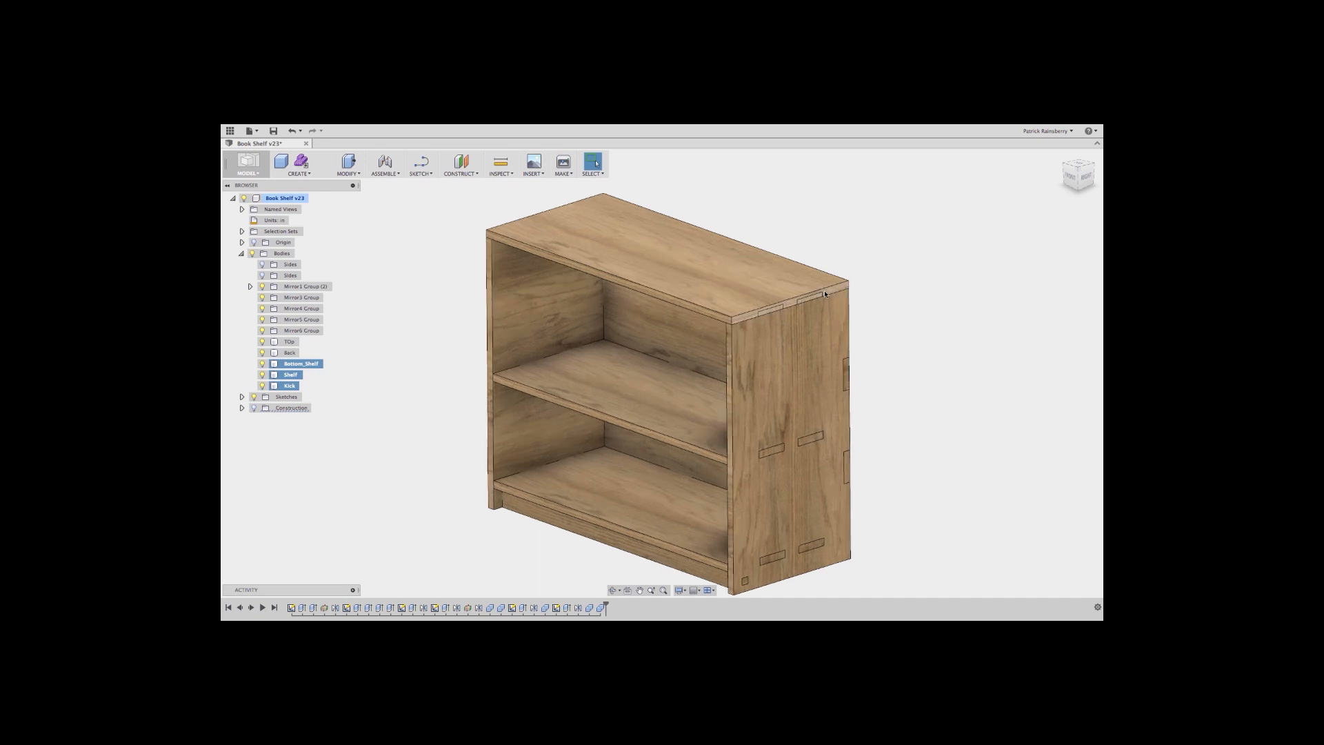
{"action": "left_click", "coordinate": [771, 308], "text": "shift"}
{"action": "scroll", "coordinate": [765, 310], "scroll_direction": "up", "scroll_amount": 4}
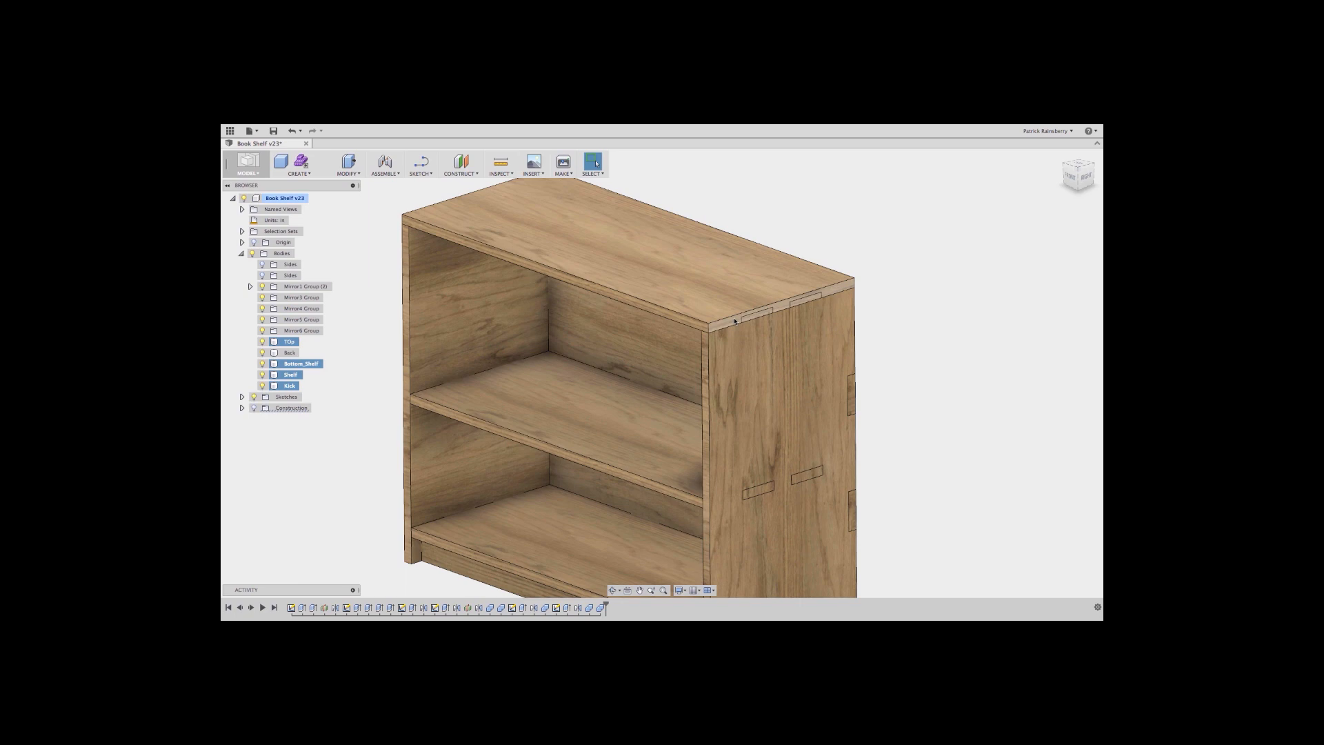
{"action": "left_click", "coordinate": [727, 308], "text": "shift"}
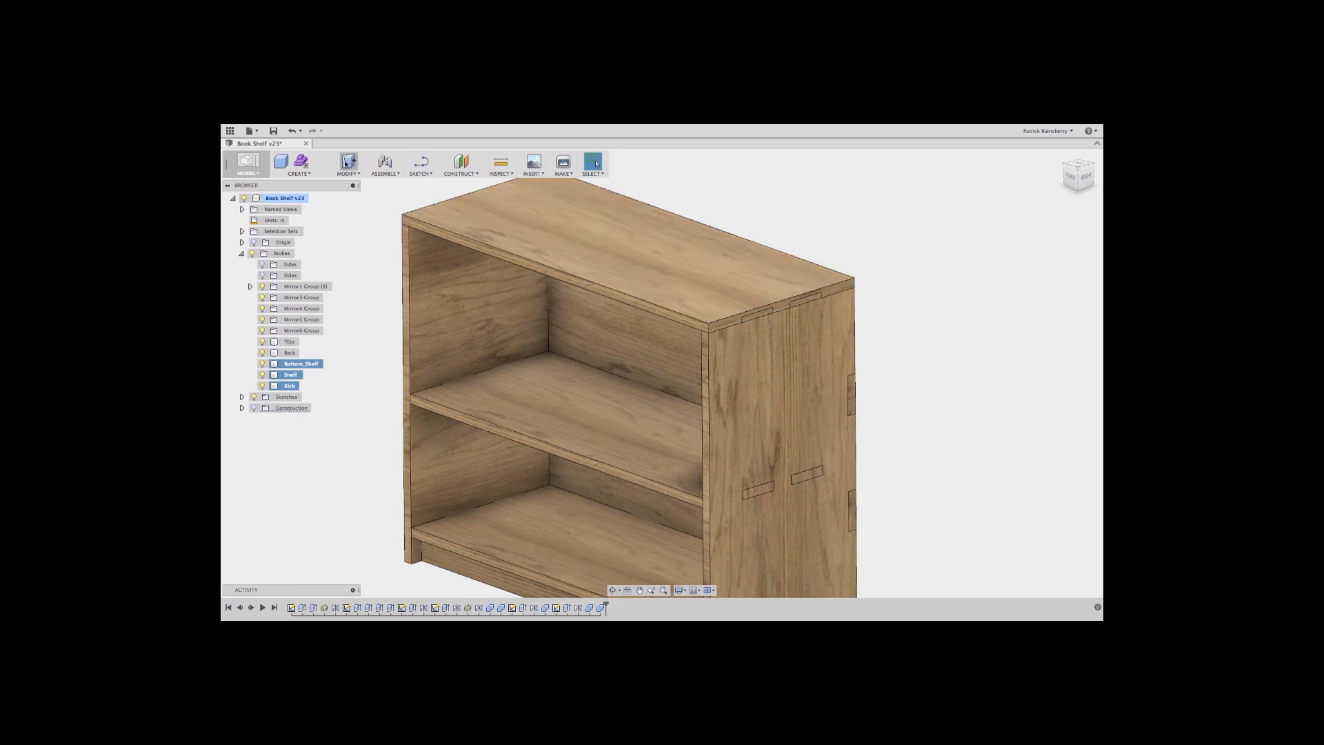
- Offset the rear edge faces of the top and both side panels outward by 0.5 in
{"action": "middle_click_drag", "start_coordinate": [772, 324], "coordinate": [562, 272], "text": "shift"}
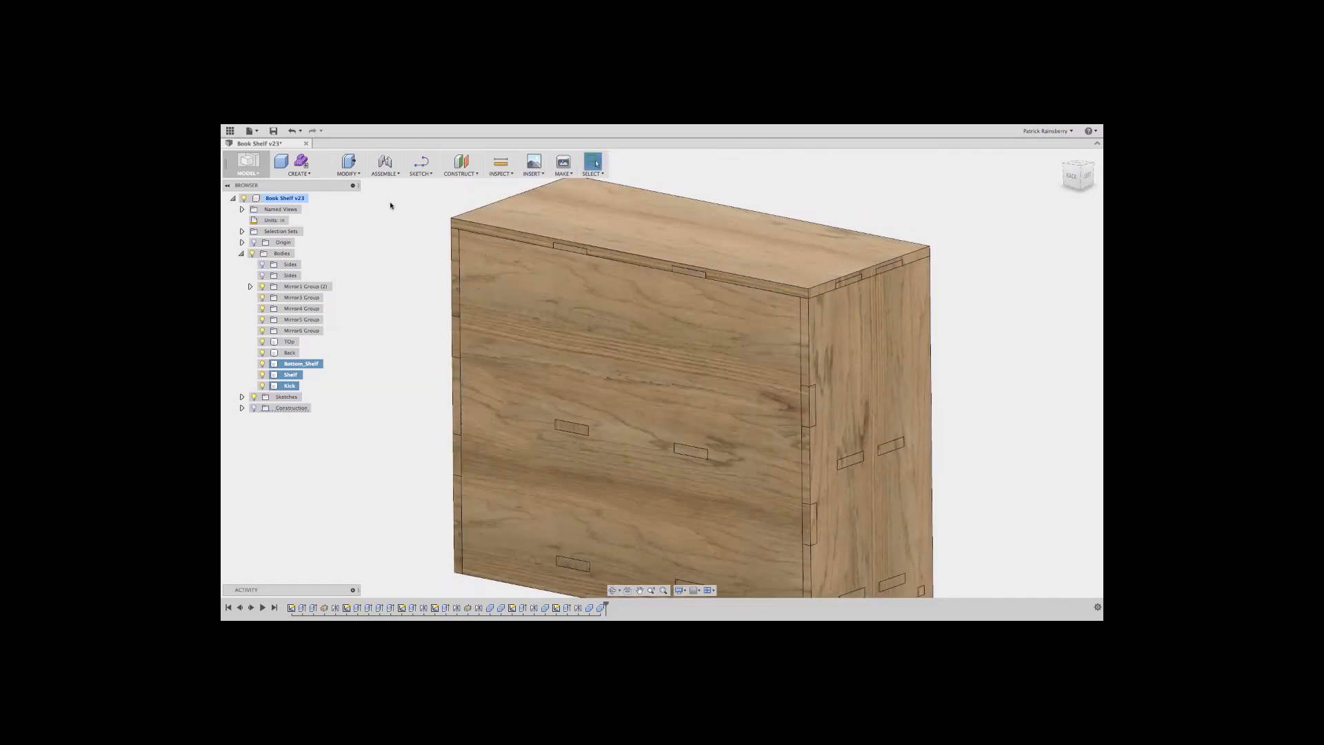
{"action": "left_click", "coordinate": [350, 169]}
{"action": "left_click", "coordinate": [365, 186]}
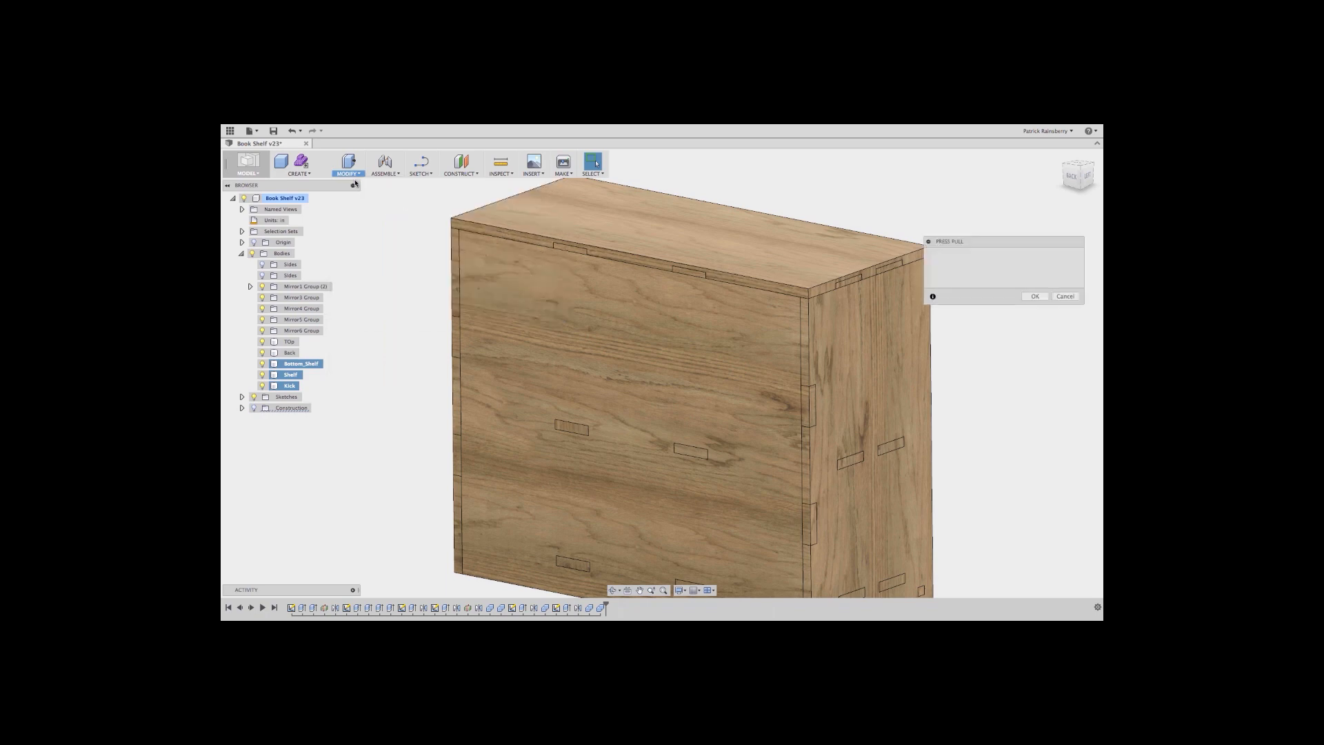
{"action": "left_click", "coordinate": [455, 234]}
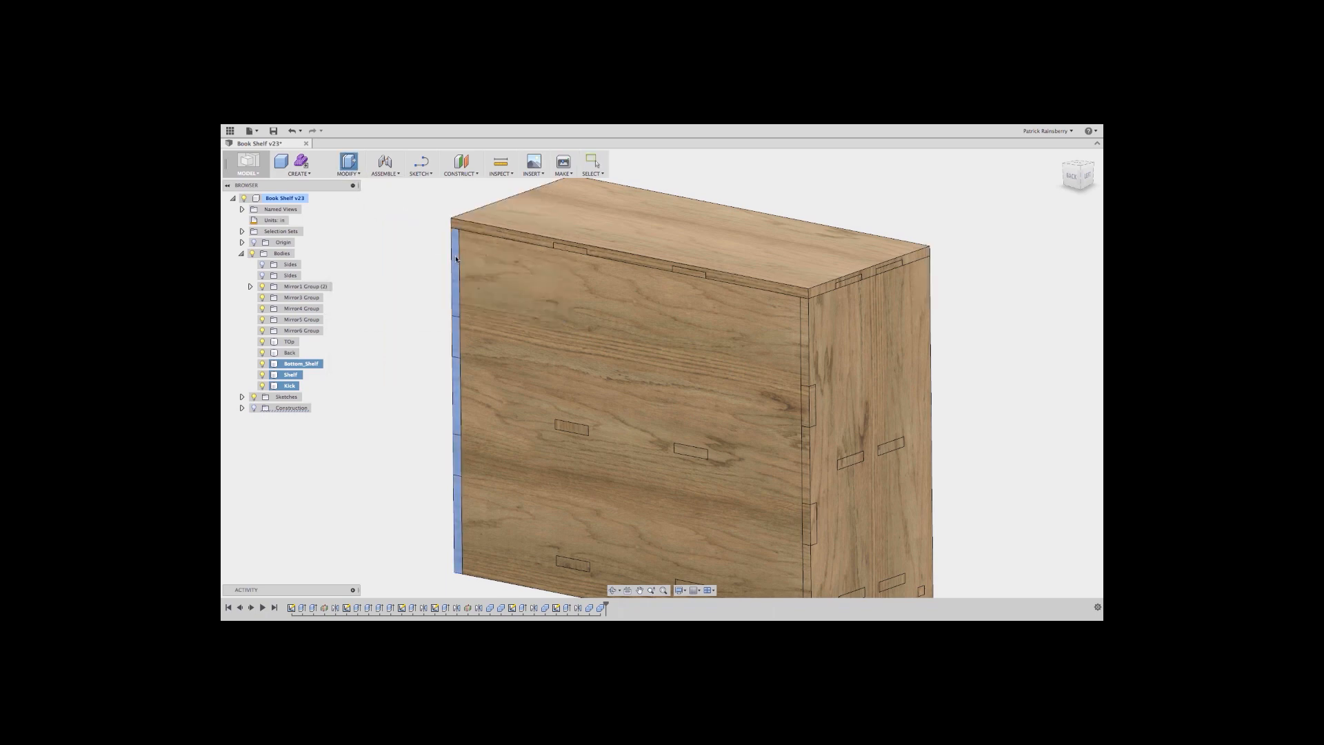
{"action": "left_click", "coordinate": [472, 230]}
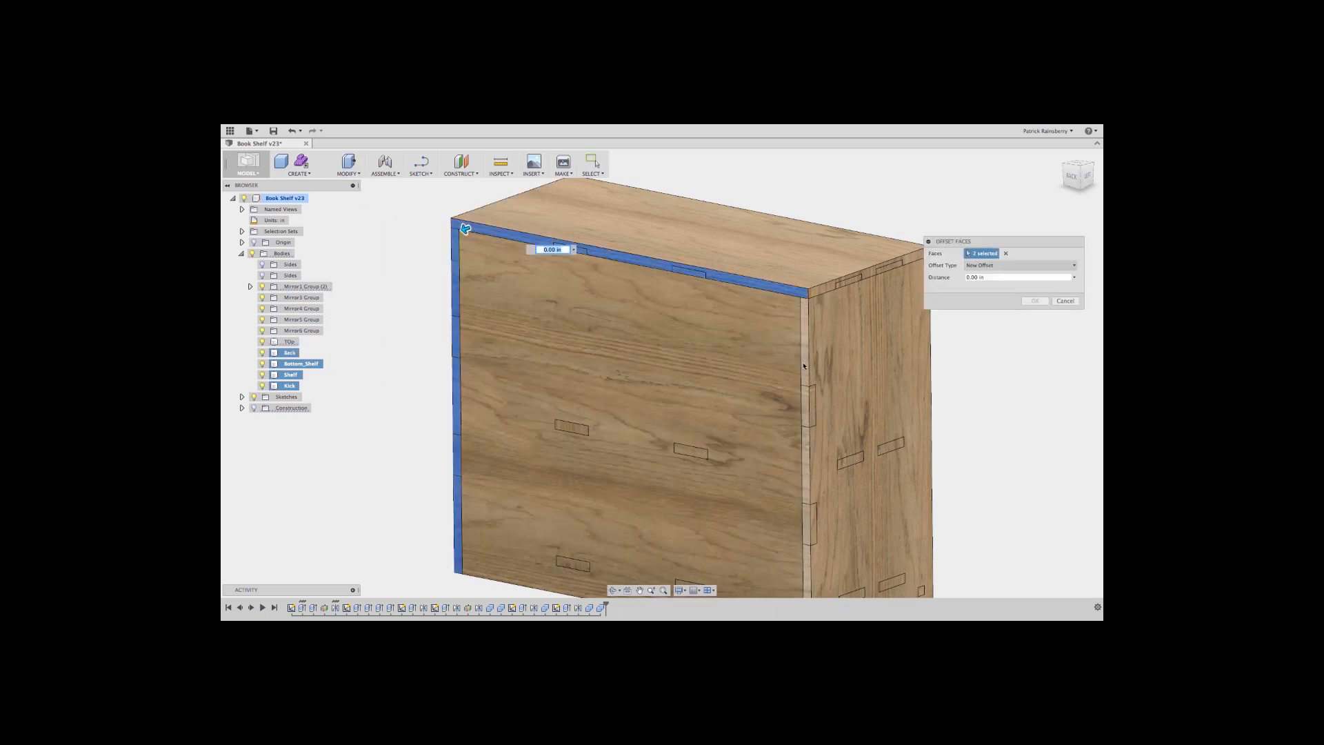
{"action": "left_click", "coordinate": [802, 365]}
{"action": "left_click_drag", "start_coordinate": [797, 365], "coordinate": [788, 368]}
{"action": "key", "text": "BackSpace"}
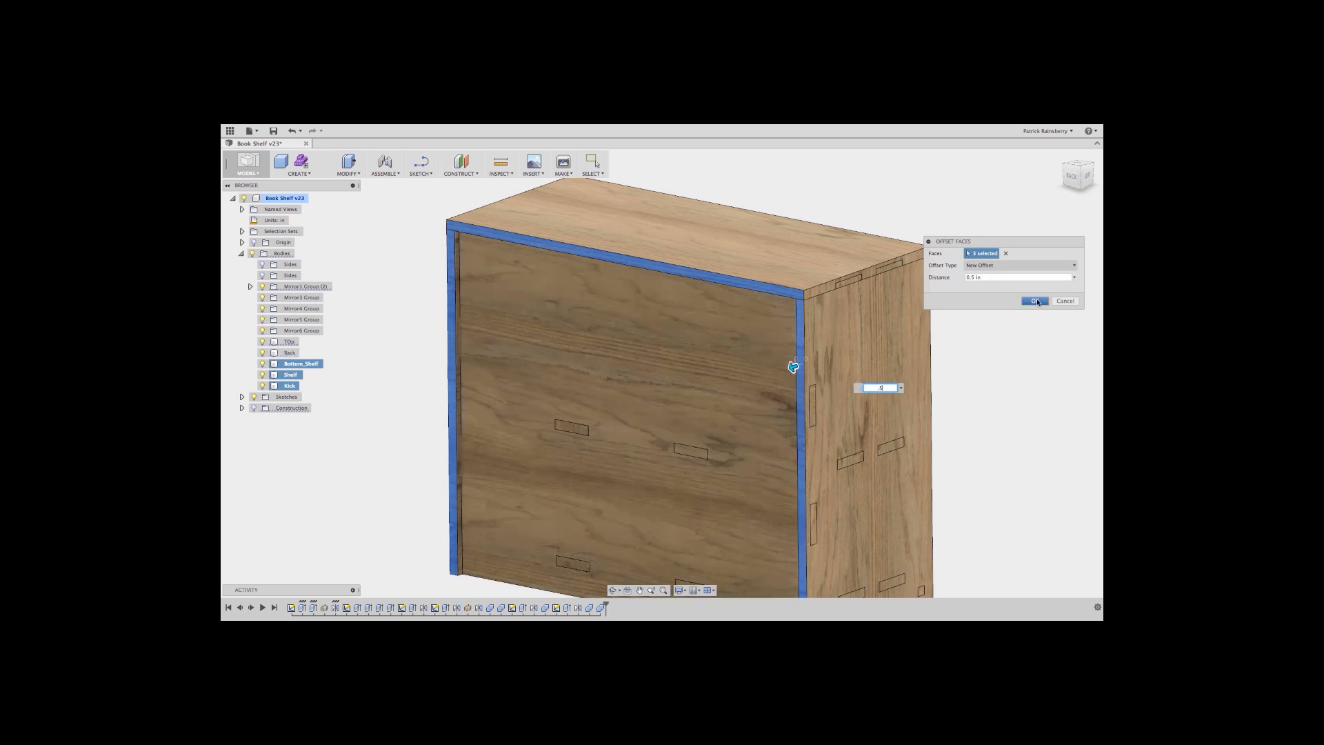
{"action": "left_click", "coordinate": [1034, 301]}
- Offset the left end face of the top panel outward by 0.25 in with Press Pull
{"action": "right_click", "coordinate": [839, 204]}
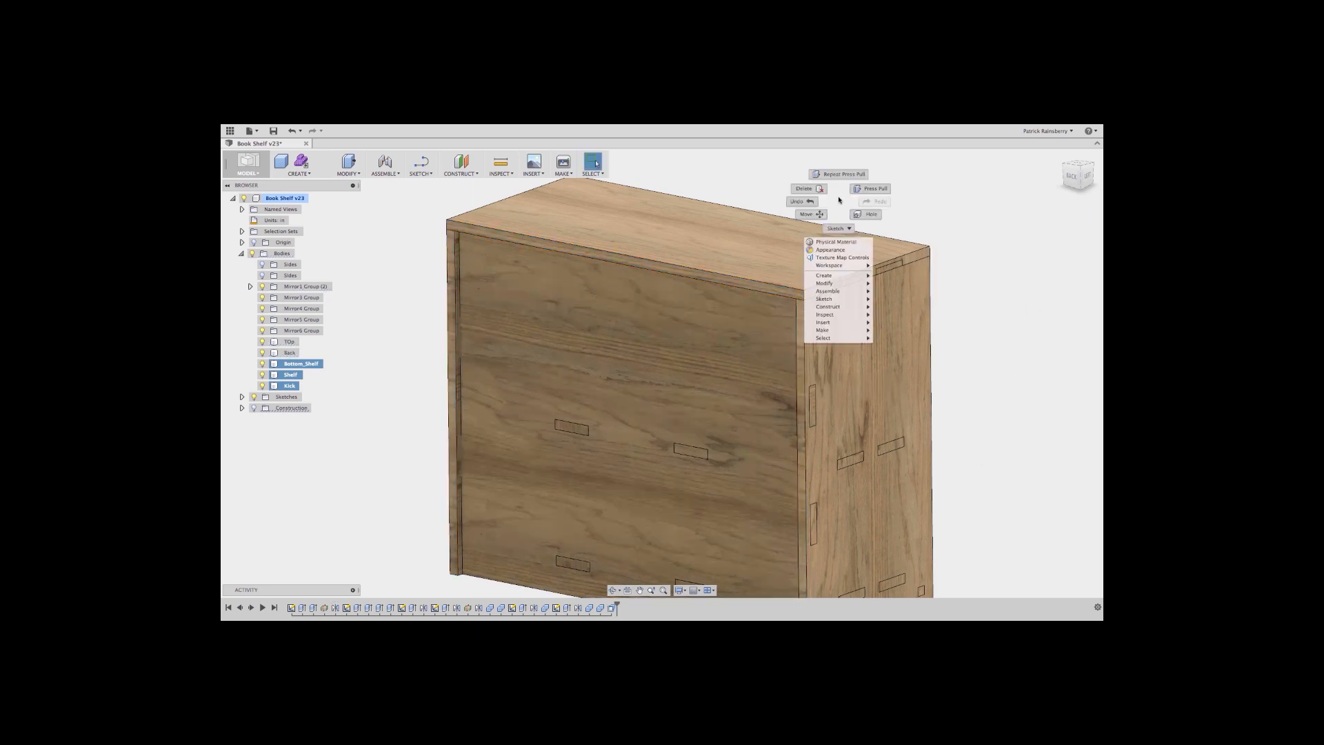
{"action": "left_click", "coordinate": [841, 158]}
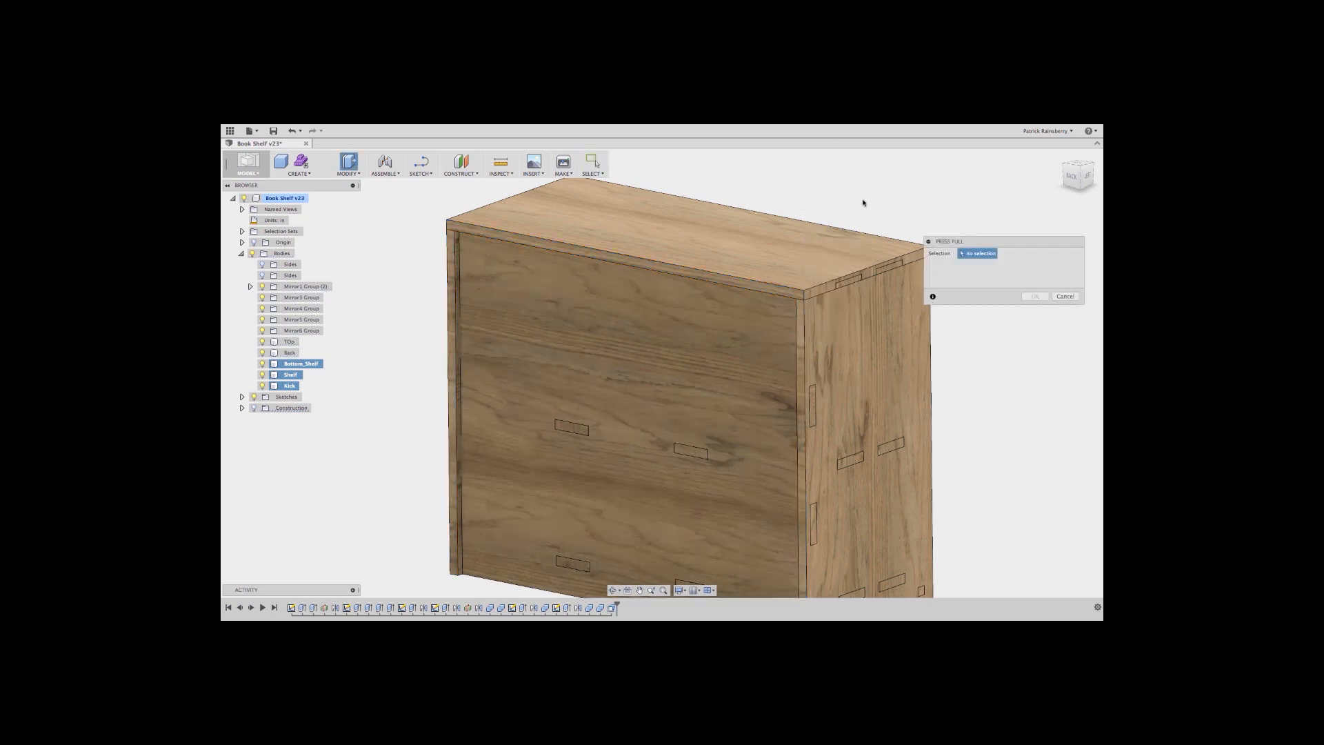
{"action": "left_click", "coordinate": [912, 257]}
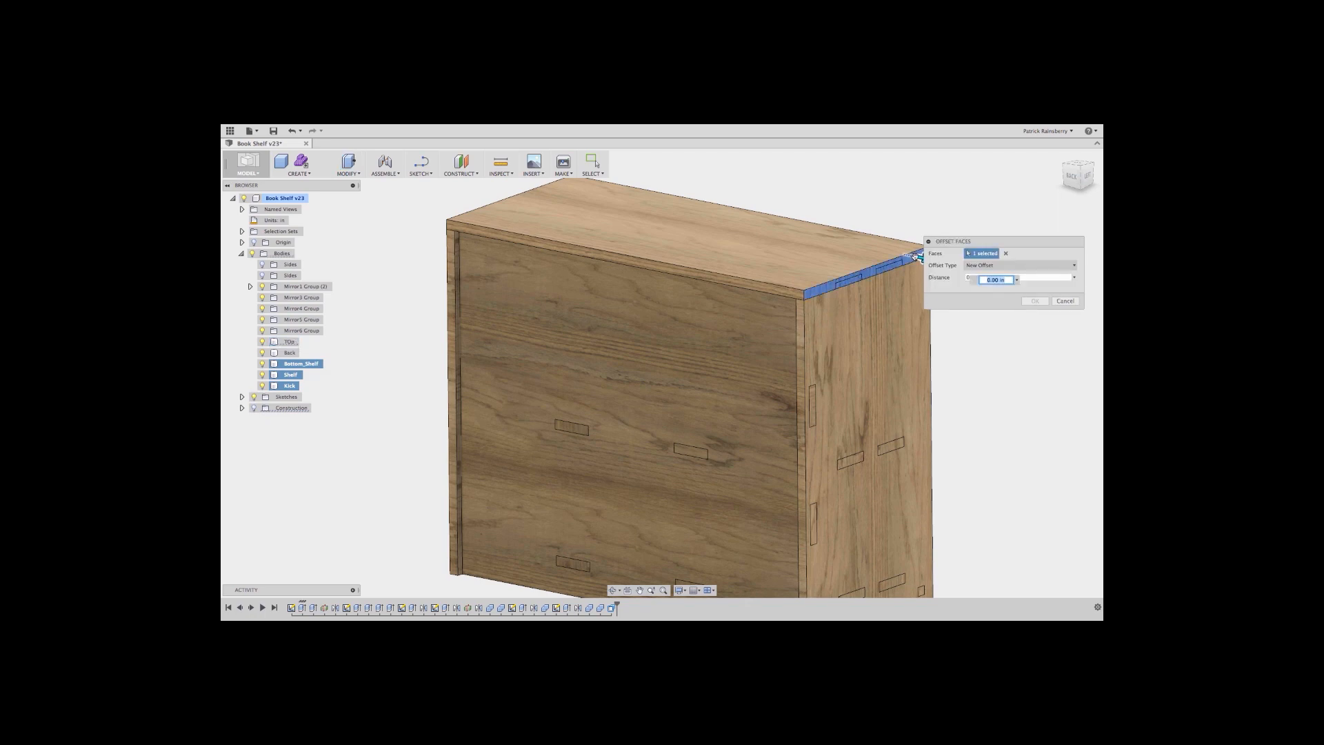
{"action": "type", "text": "0.25"}
{"action": "key", "text": "Return"}
- Offset the opposite end face of the top panel outward with Press Pull to match the first end's overhang
{"action": "left_click", "coordinate": [498, 327]}
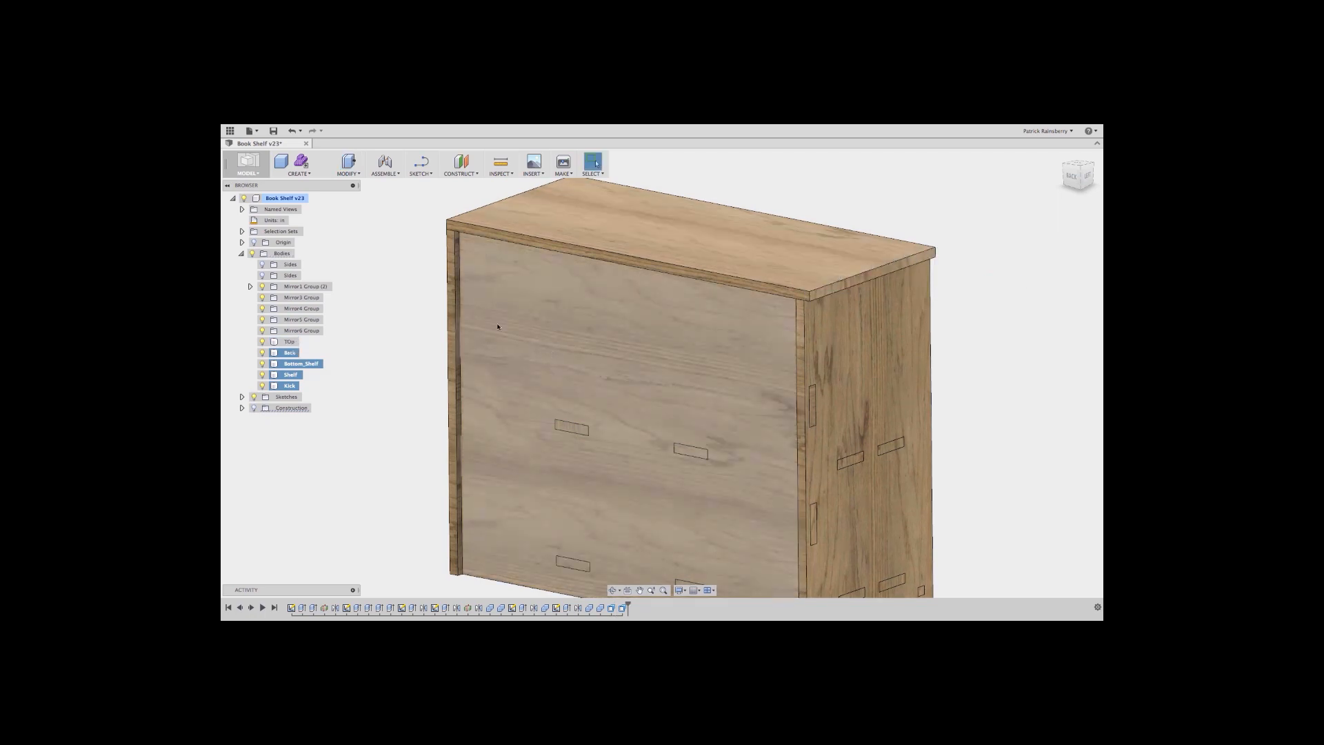
{"action": "middle_click_drag", "start_coordinate": [497, 327], "coordinate": [599, 315], "text": "shift"}
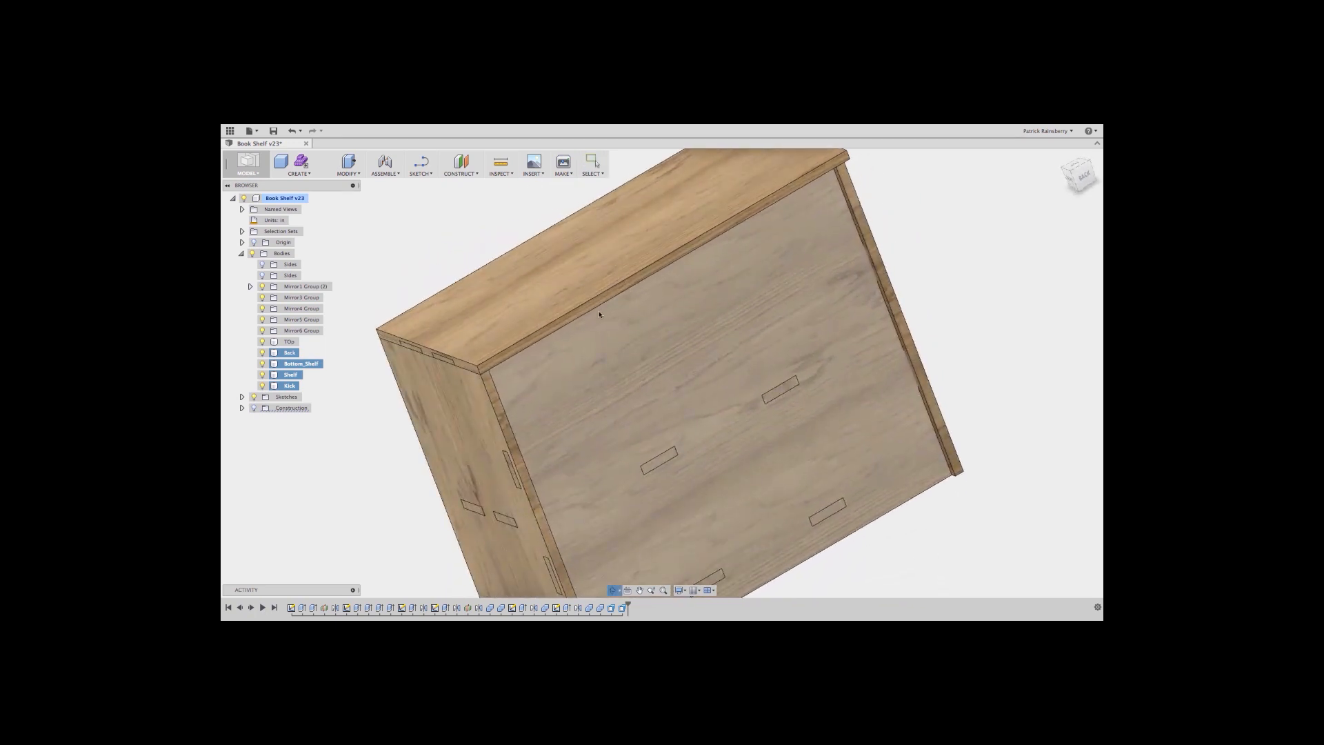
{"action": "right_click_drag", "start_coordinate": [399, 307], "coordinate": [402, 270]}
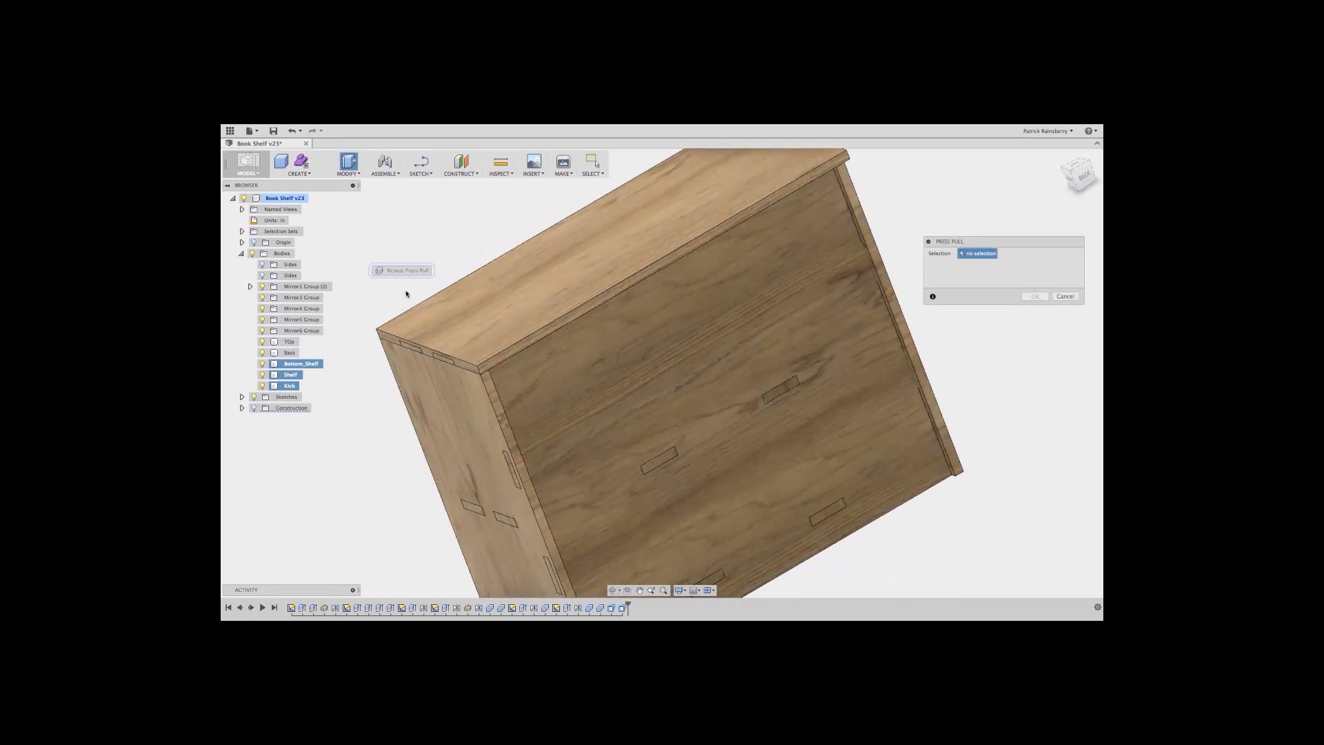
{"action": "left_click", "coordinate": [424, 349]}
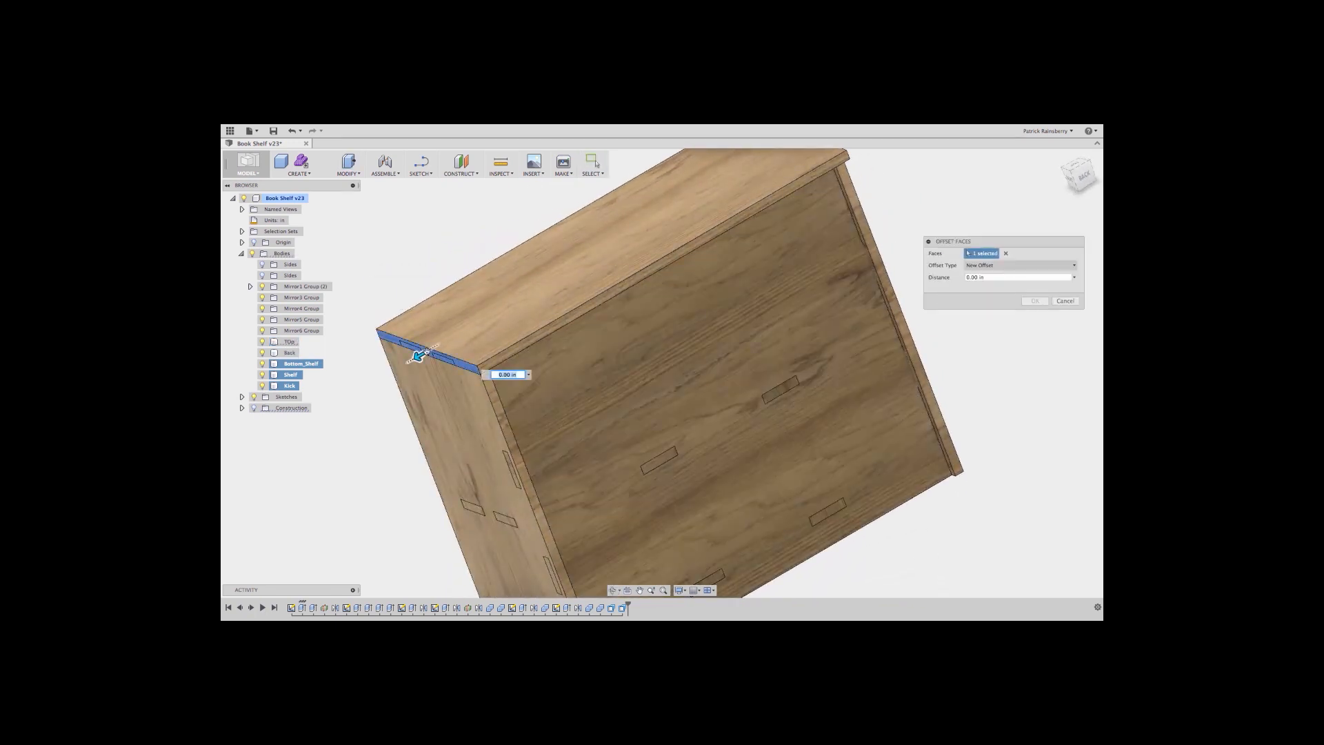
{"action": "key", "text": "Escape"}
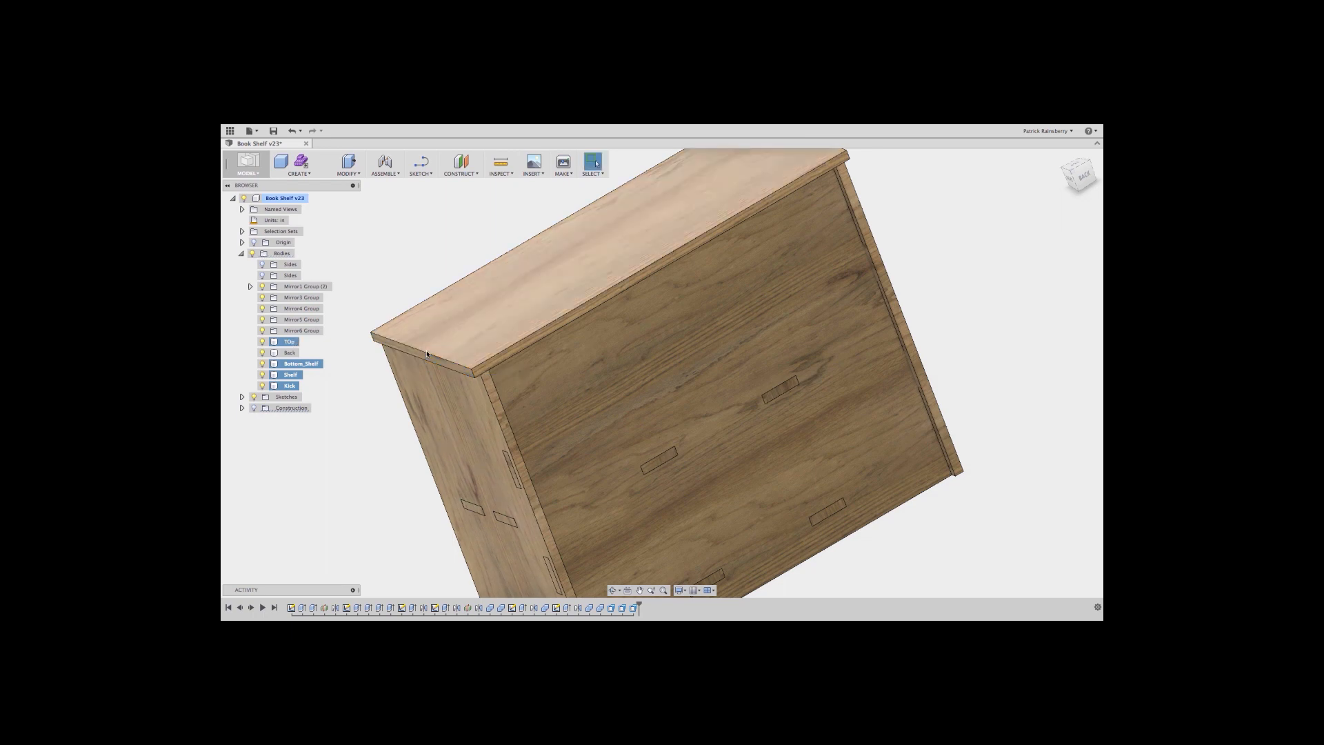
- Cut the kick body out of the bottom shelf with Combine, keeping the tool body
{"action": "middle_click_drag", "start_coordinate": [427, 354], "coordinate": [635, 330], "text": "shift"}
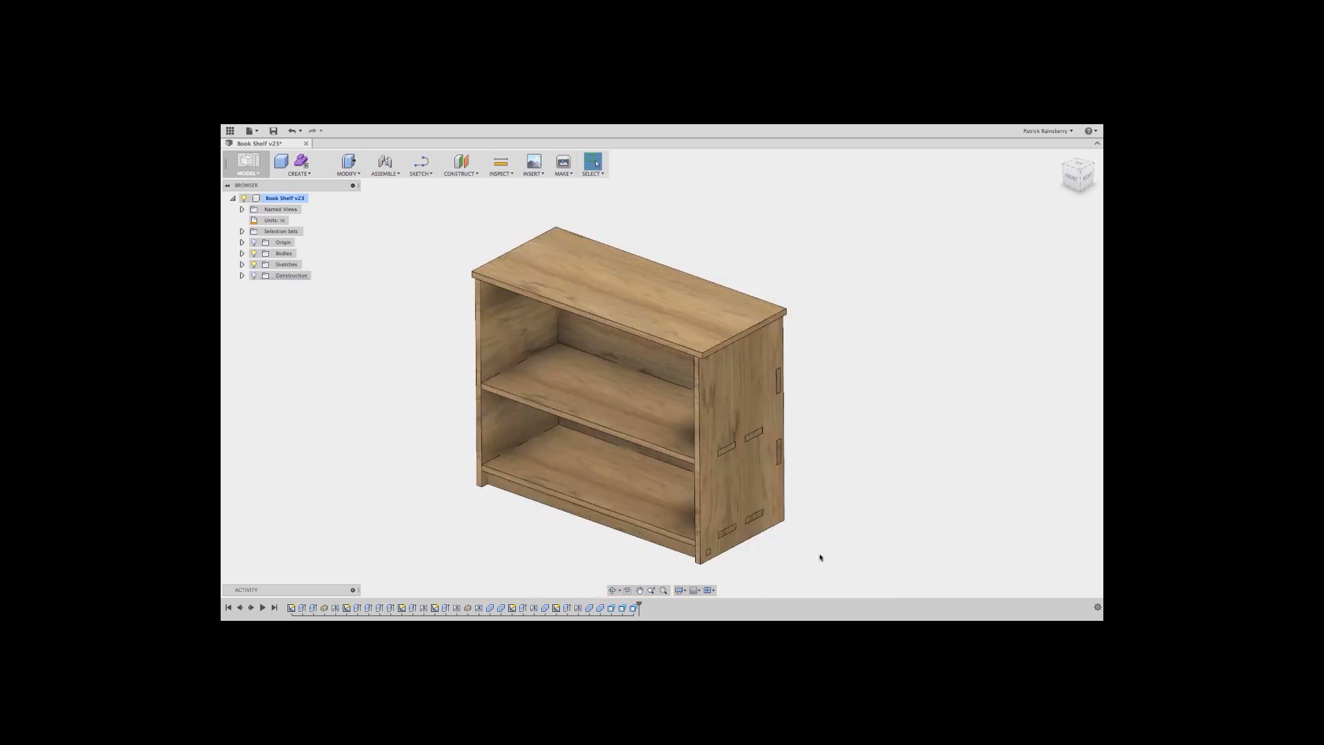
{"action": "left_click", "coordinate": [356, 177]}
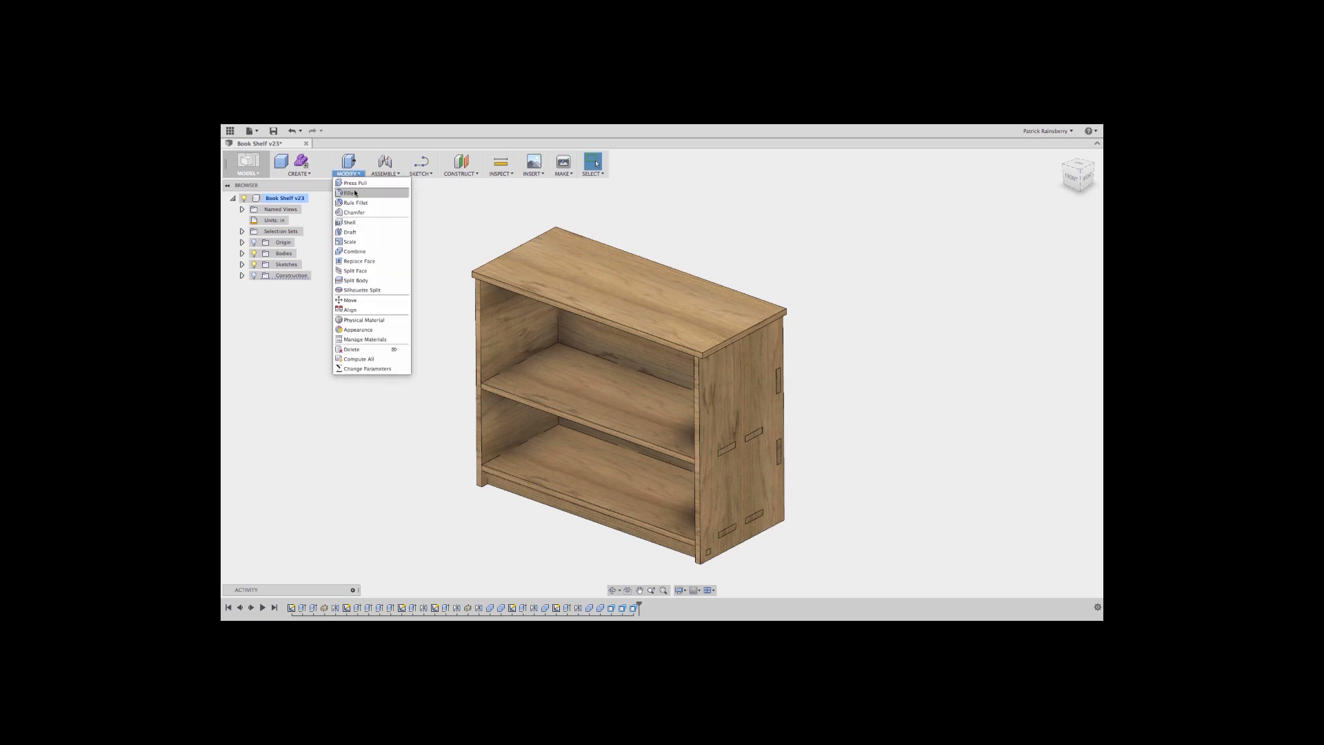
{"action": "left_click", "coordinate": [353, 253]}
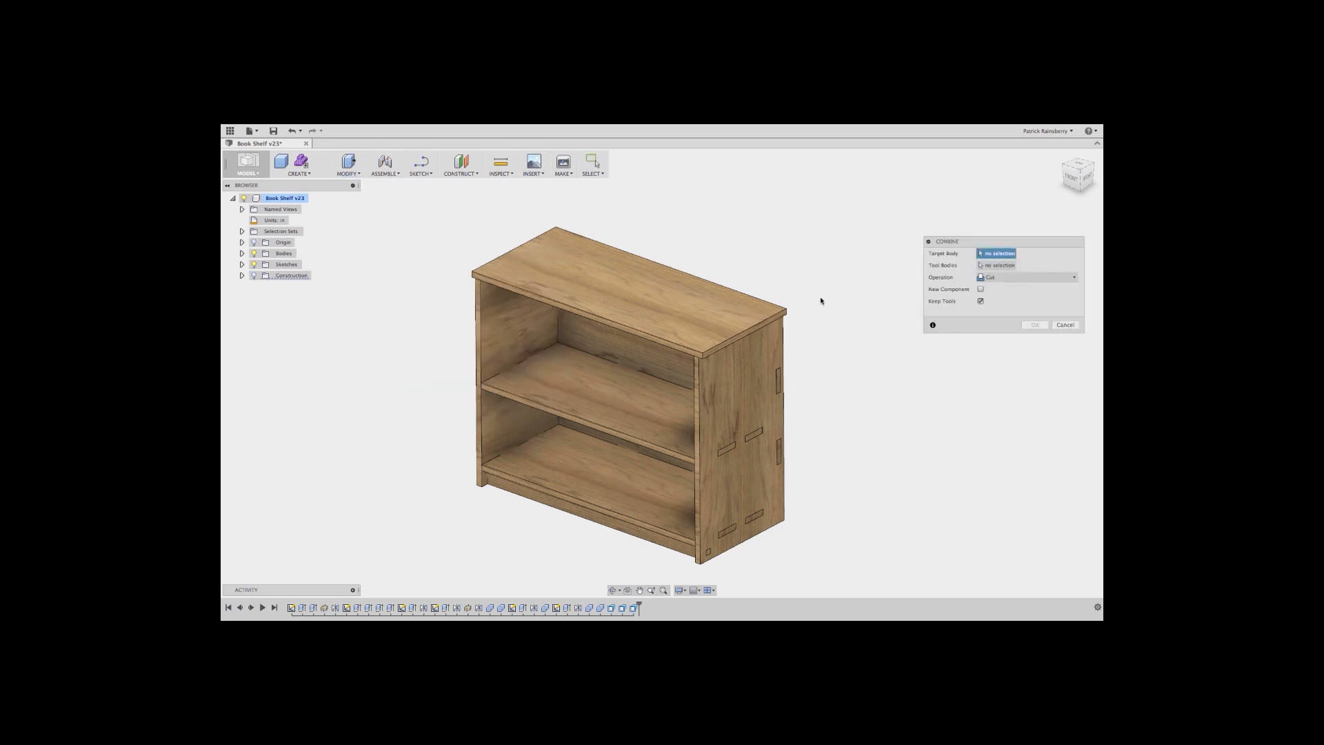
{"action": "left_click", "coordinate": [636, 495]}
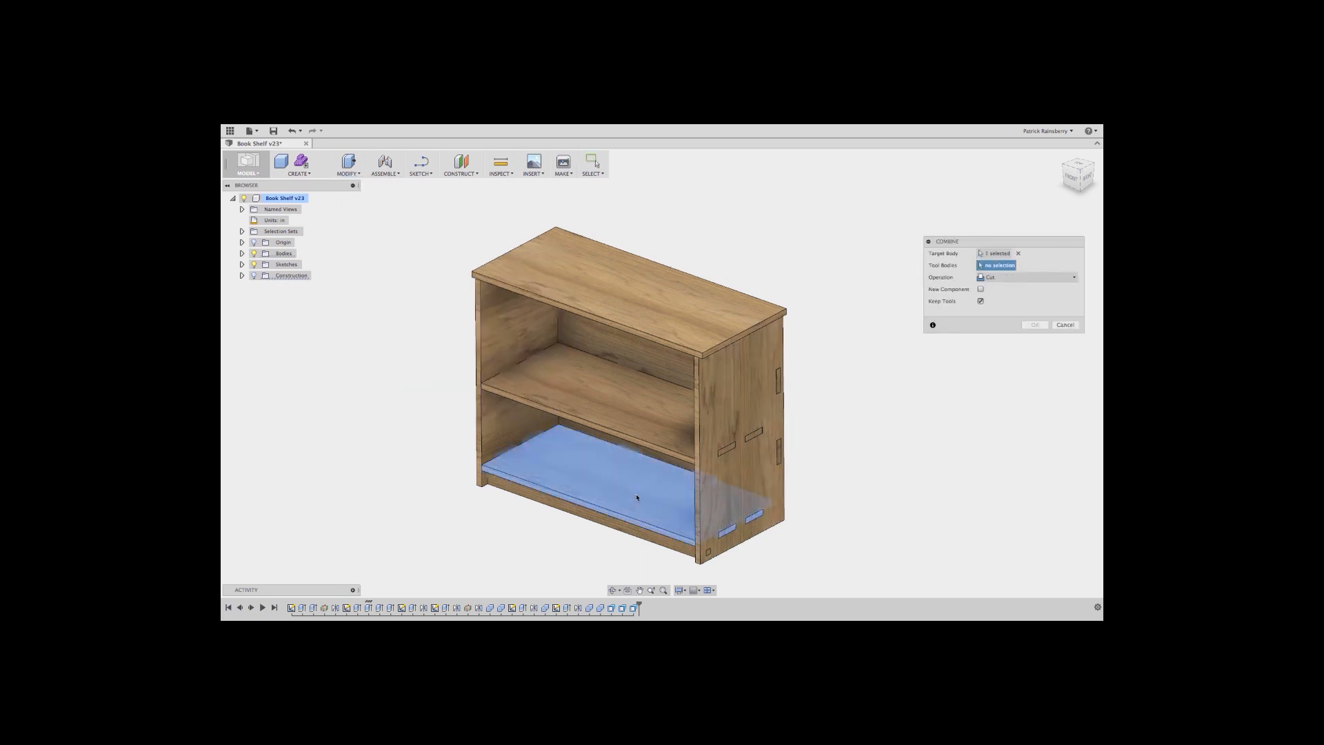
{"action": "left_click", "coordinate": [633, 535]}
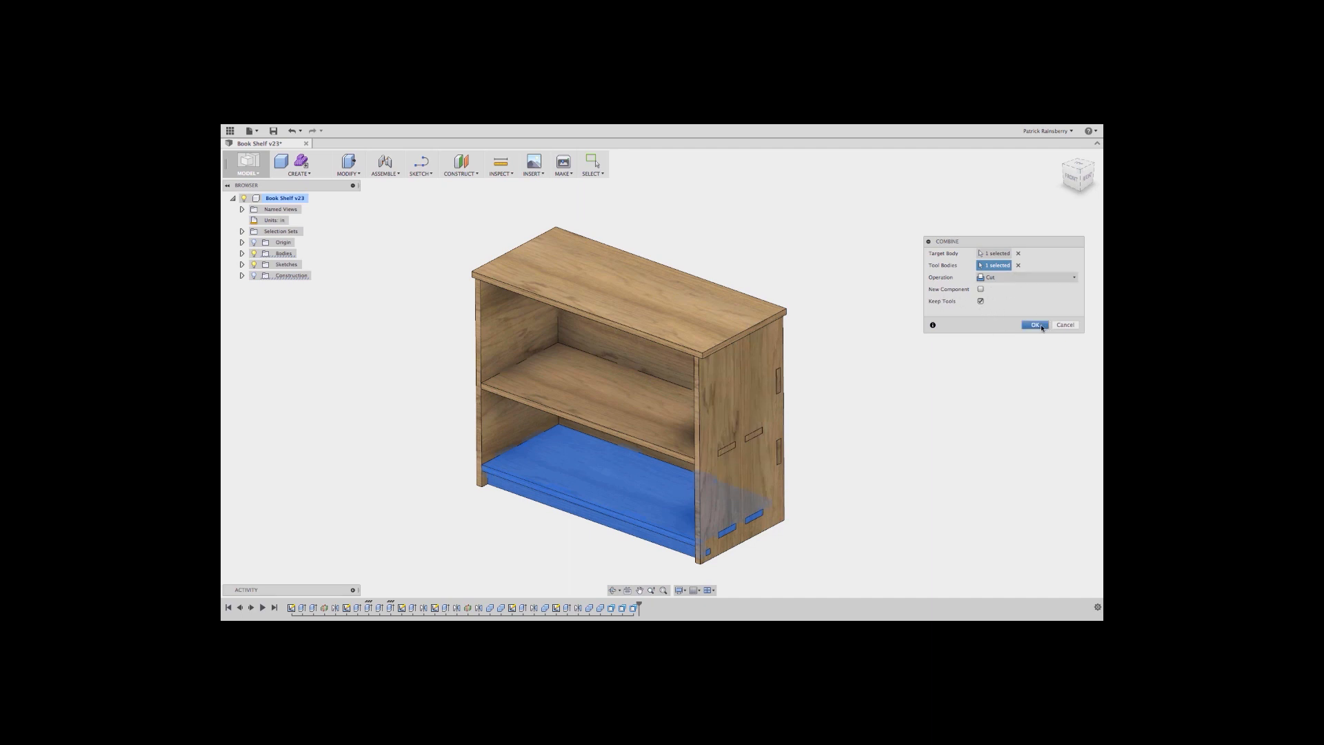
{"action": "left_click", "coordinate": [1035, 325]}
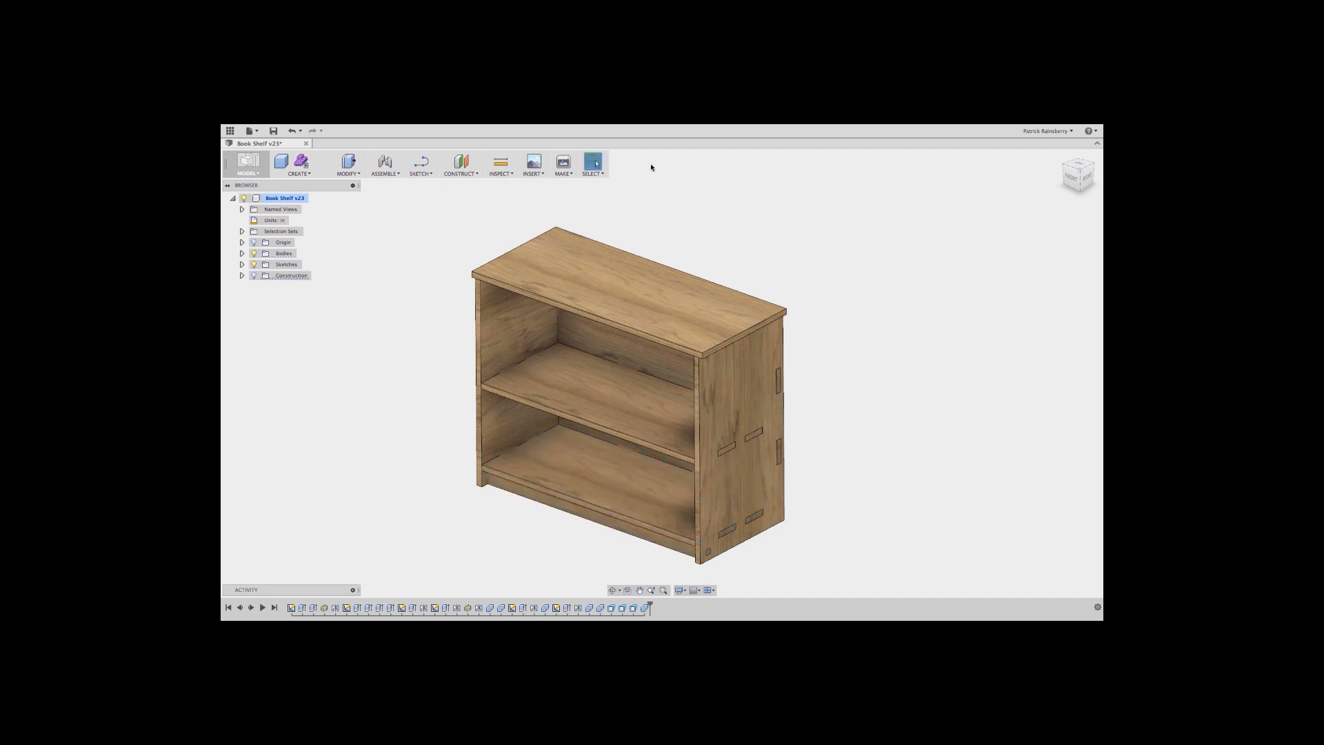
- Cut the bottom shelf and middle shelf out of the back panel with Combine, keeping the tool bodies
{"action": "left_click", "coordinate": [359, 175]}
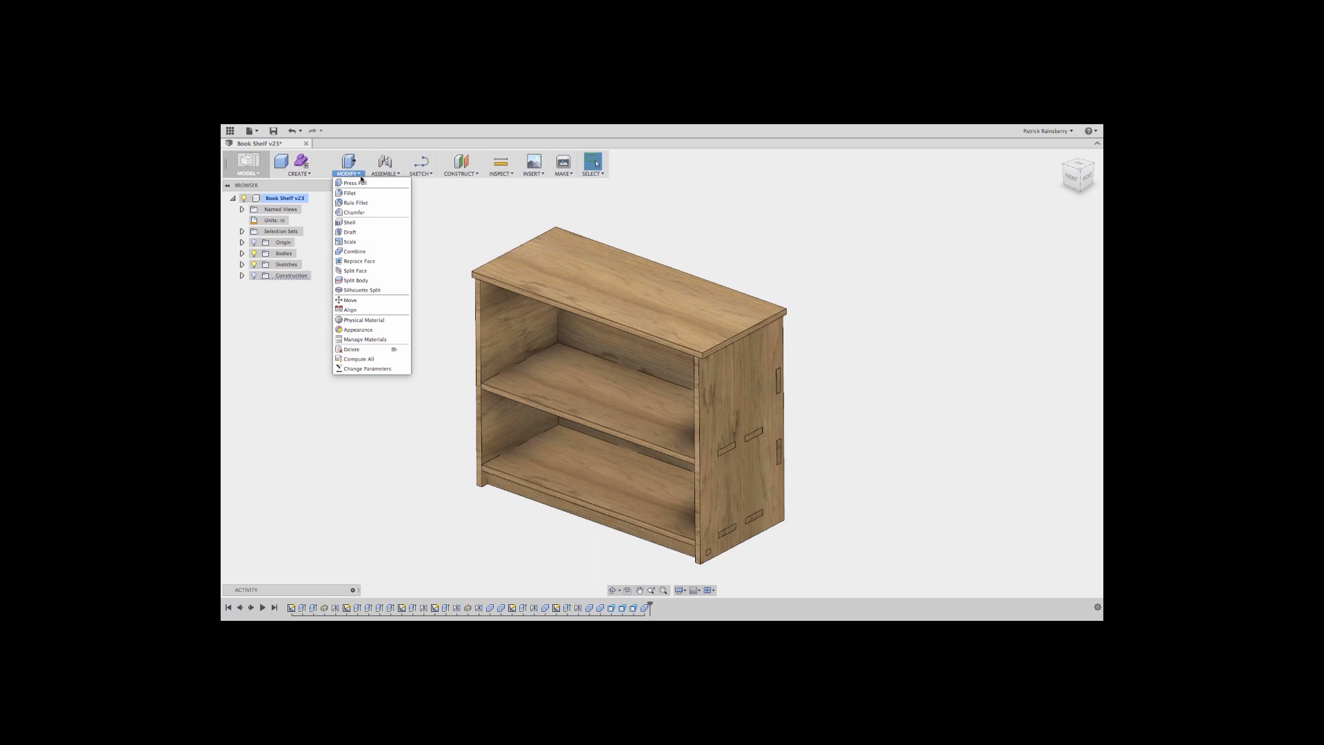
{"action": "left_click", "coordinate": [355, 250]}
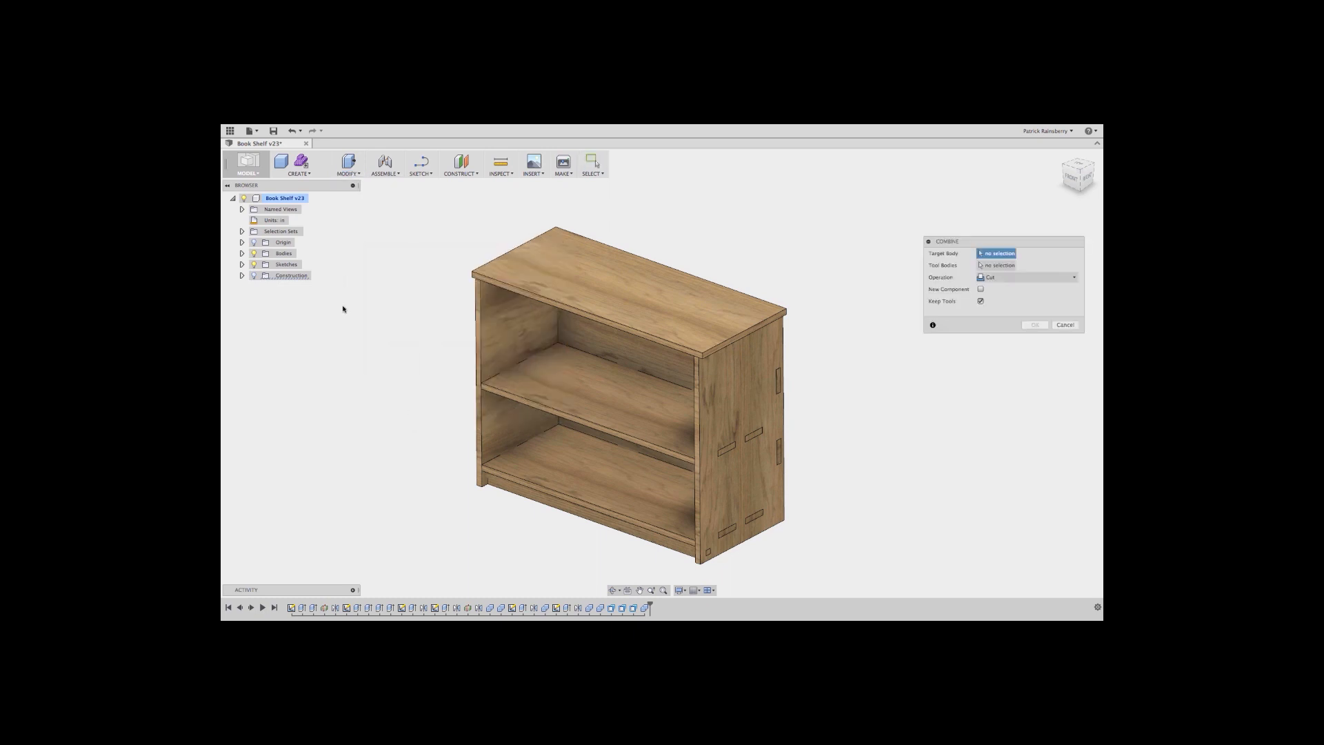
{"action": "left_click", "coordinate": [609, 339]}
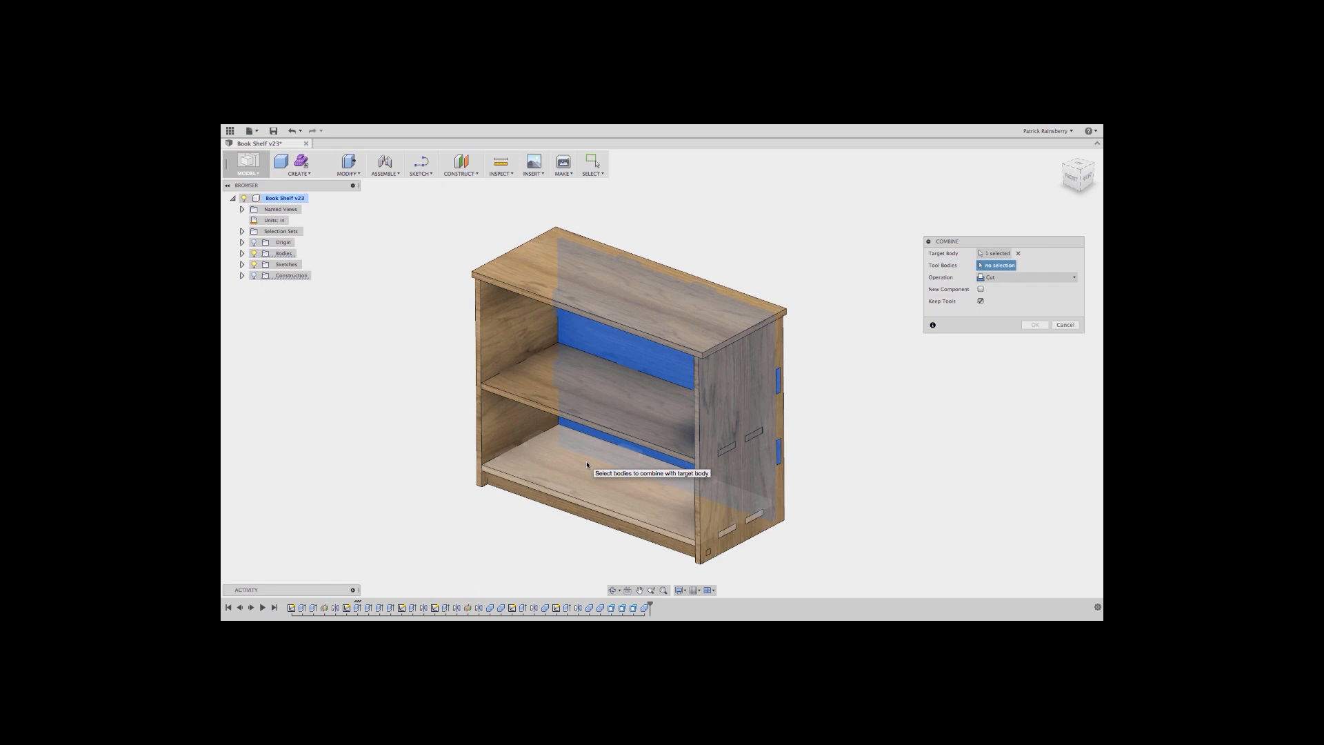
{"action": "left_click", "coordinate": [586, 464]}
{"action": "left_click", "coordinate": [590, 391]}
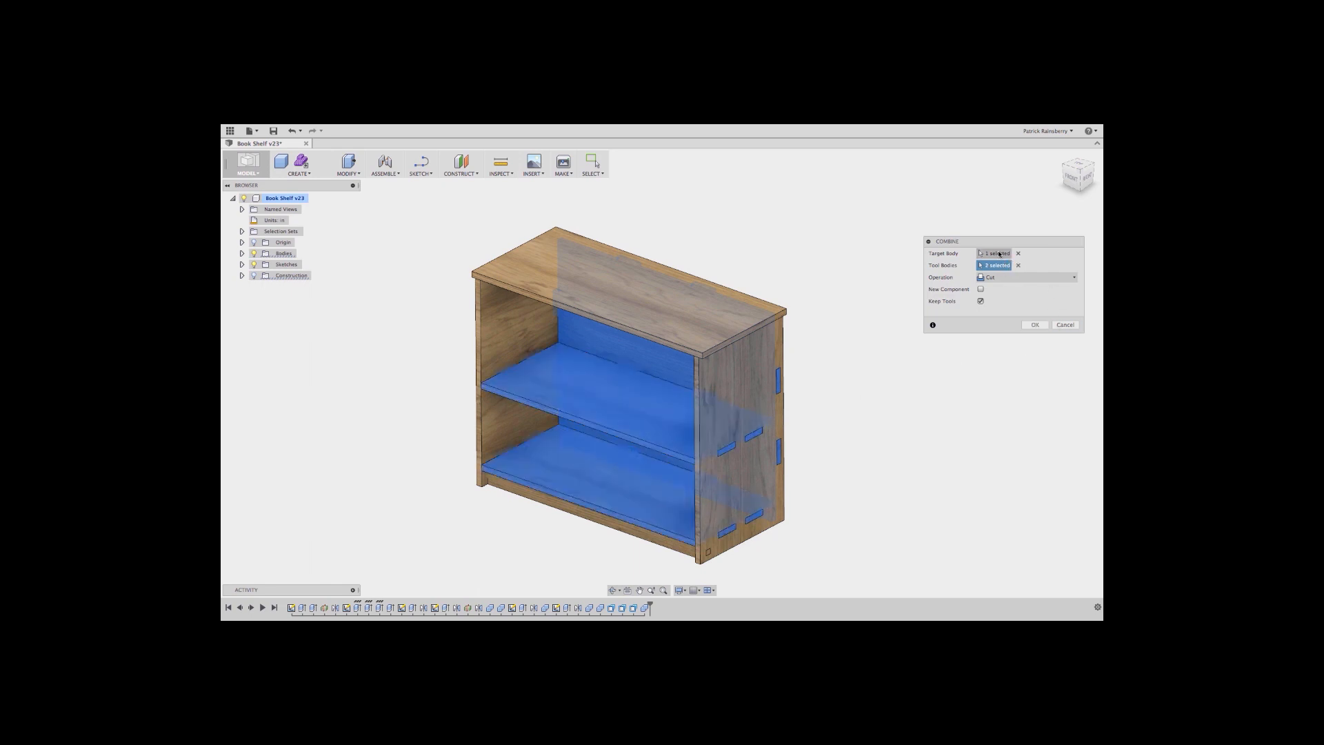
{"action": "left_click", "coordinate": [1035, 325]}
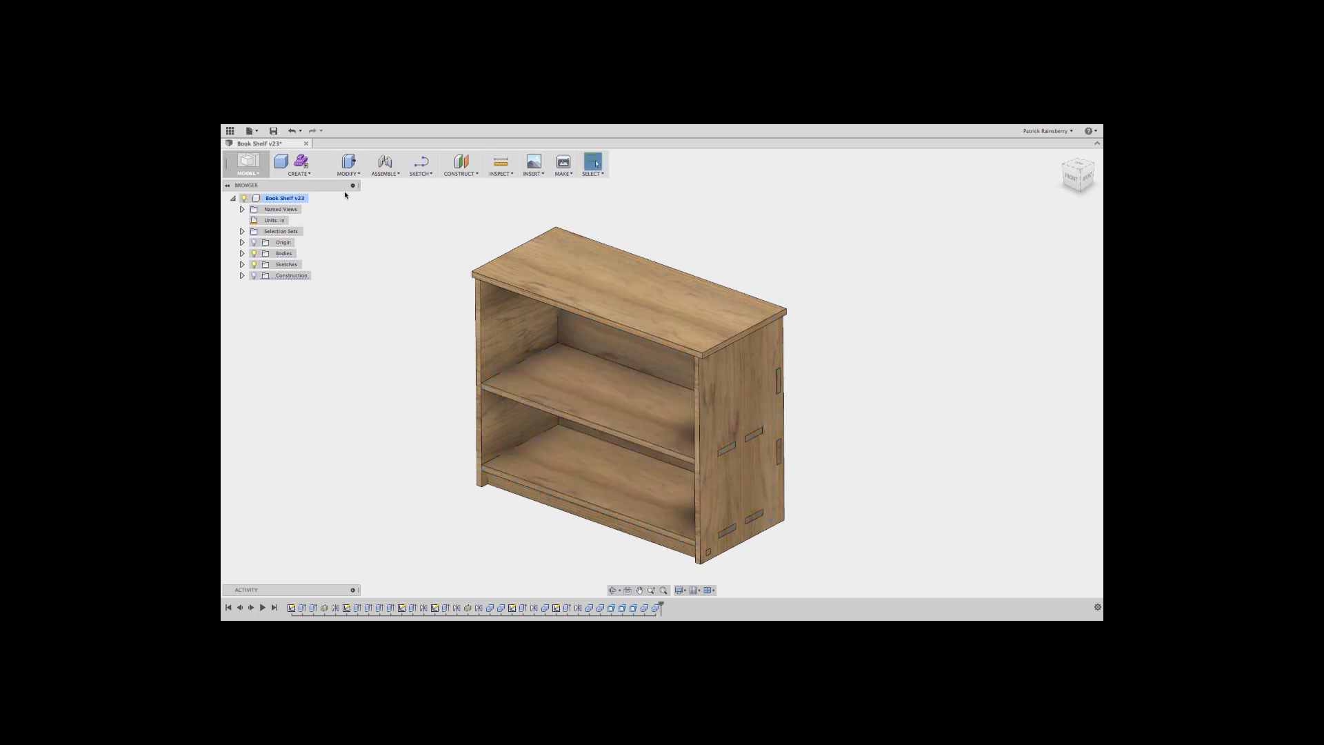
- Cut the back, middle shelf, bottom shelf and kick out of the left side panel with Combine, keeping the tools
{"action": "left_click", "coordinate": [349, 165]}
{"action": "left_click", "coordinate": [351, 256]}
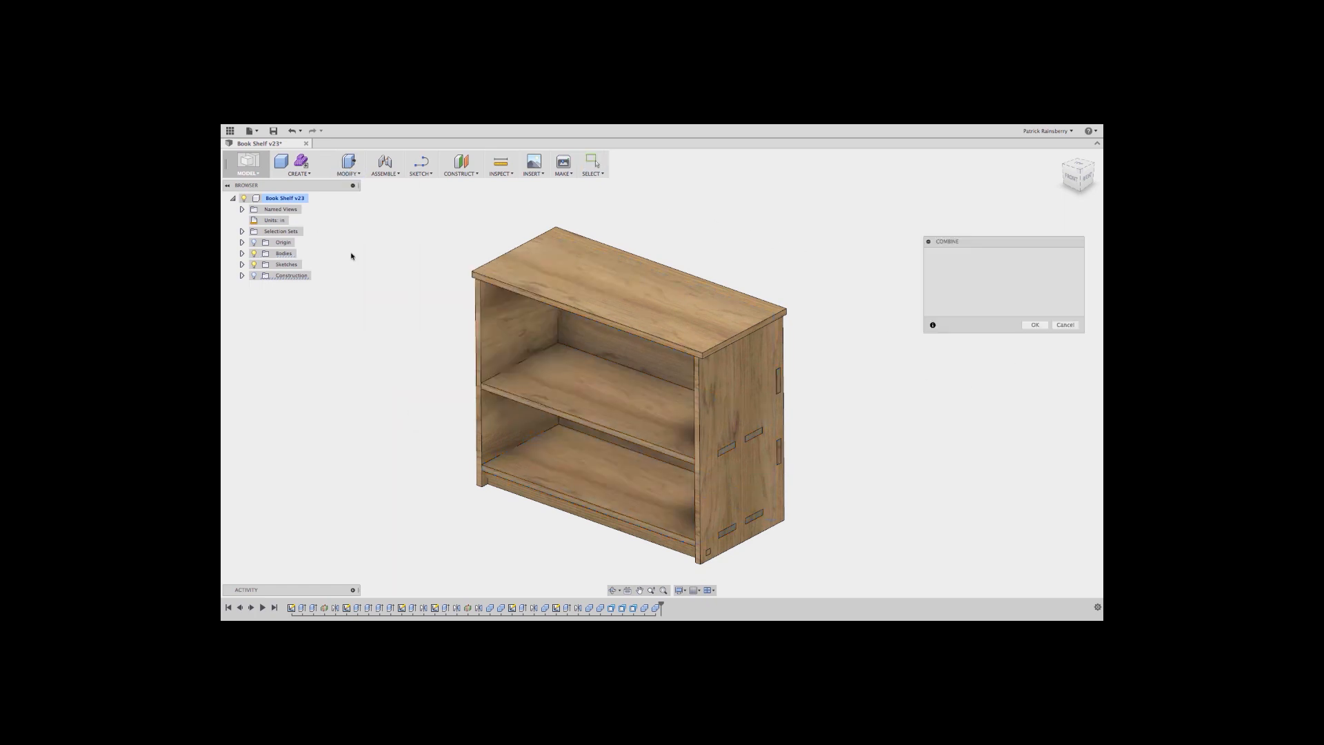
{"action": "left_click", "coordinate": [504, 329]}
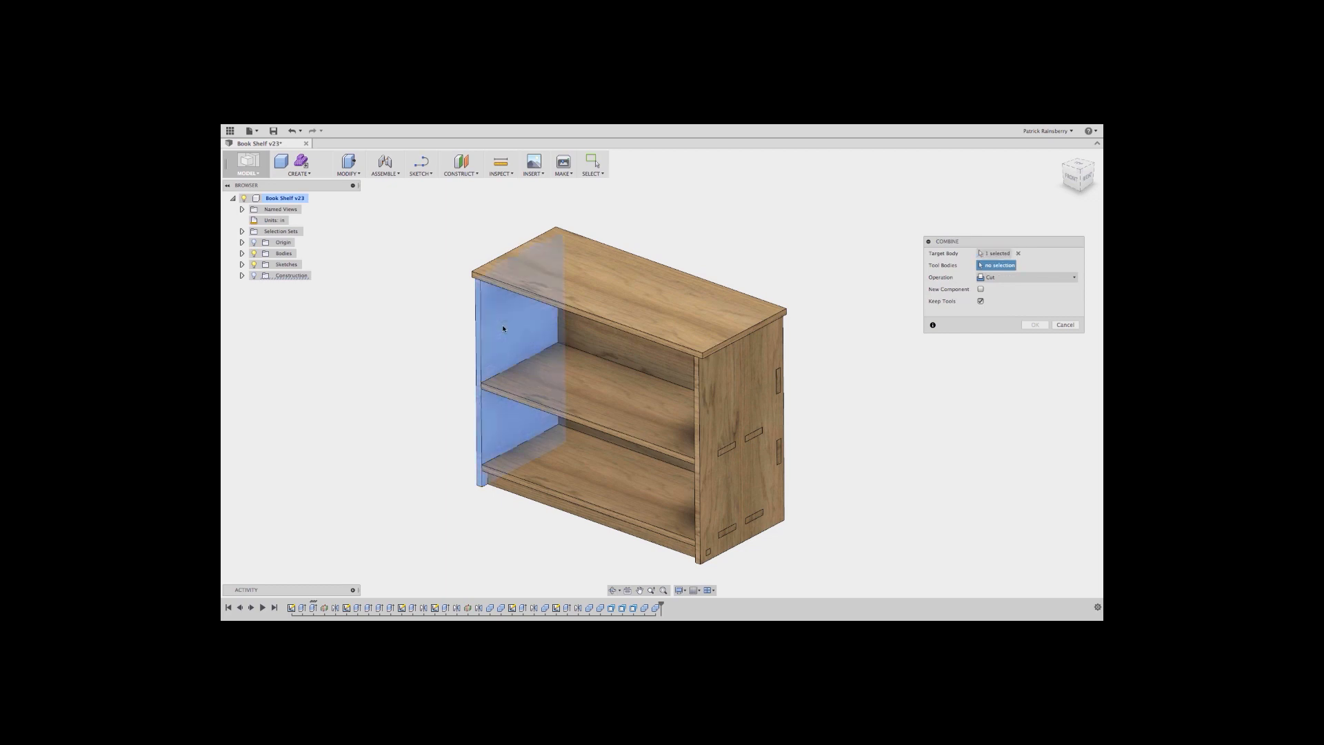
{"action": "left_click", "coordinate": [608, 336]}
{"action": "left_click", "coordinate": [598, 393]}
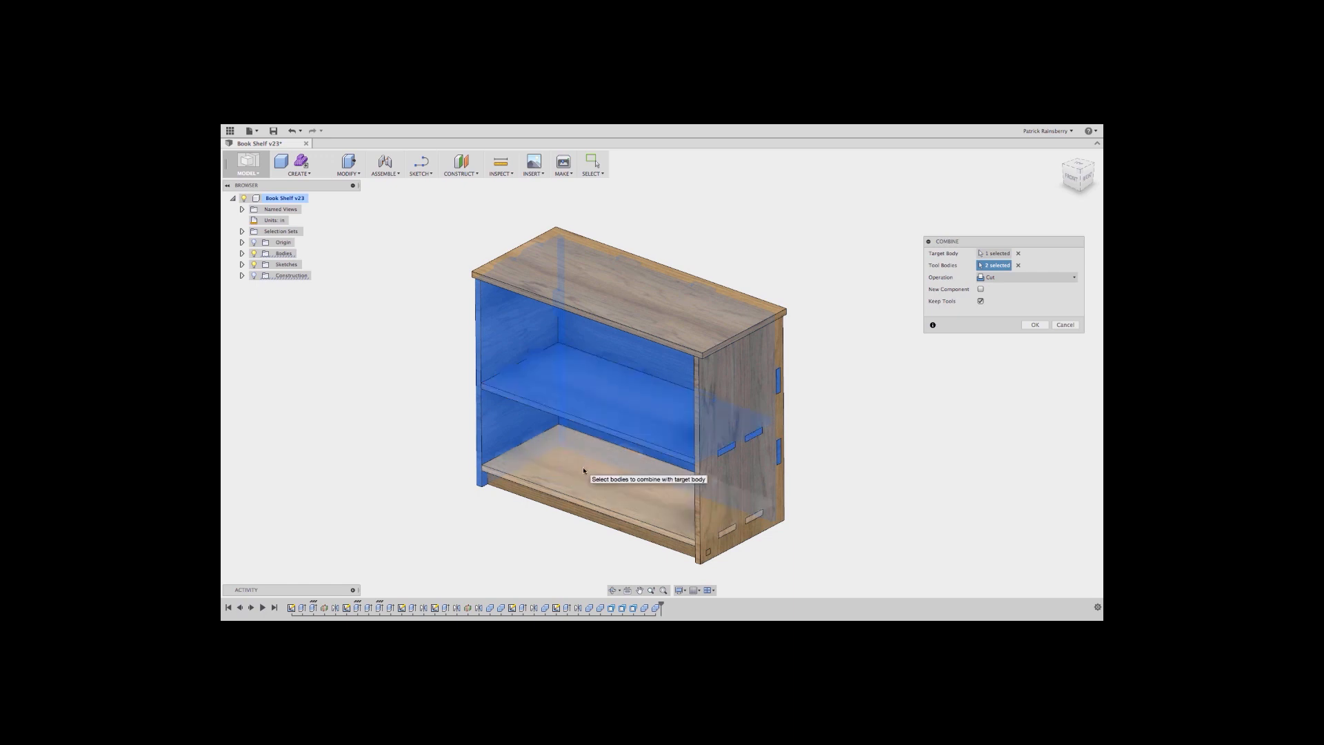
{"action": "left_click", "coordinate": [583, 470]}
{"action": "left_click", "coordinate": [592, 515]}
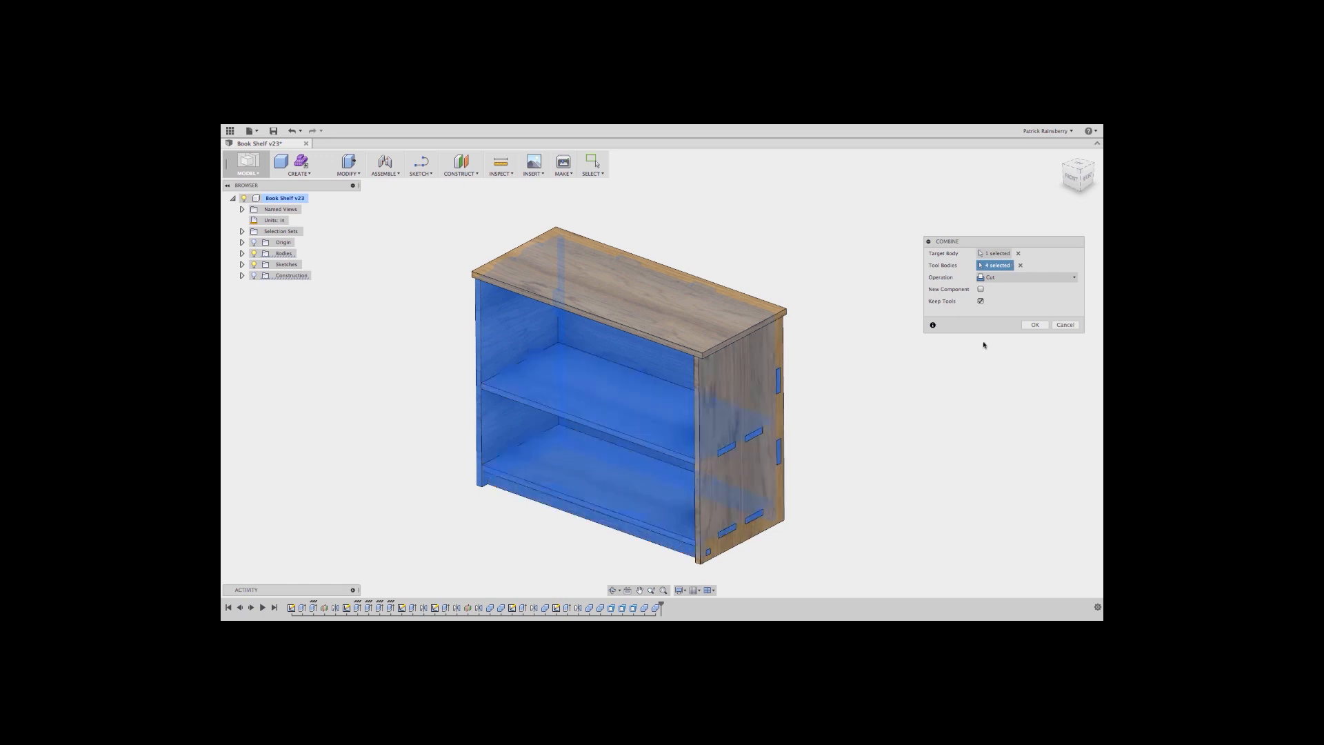
{"action": "left_click", "coordinate": [1034, 324]}
- Cut the back, both shelves and the kick out of the right side panel with Combine, keeping the tools
{"action": "right_click_drag", "start_coordinate": [866, 410], "coordinate": [870, 368]}
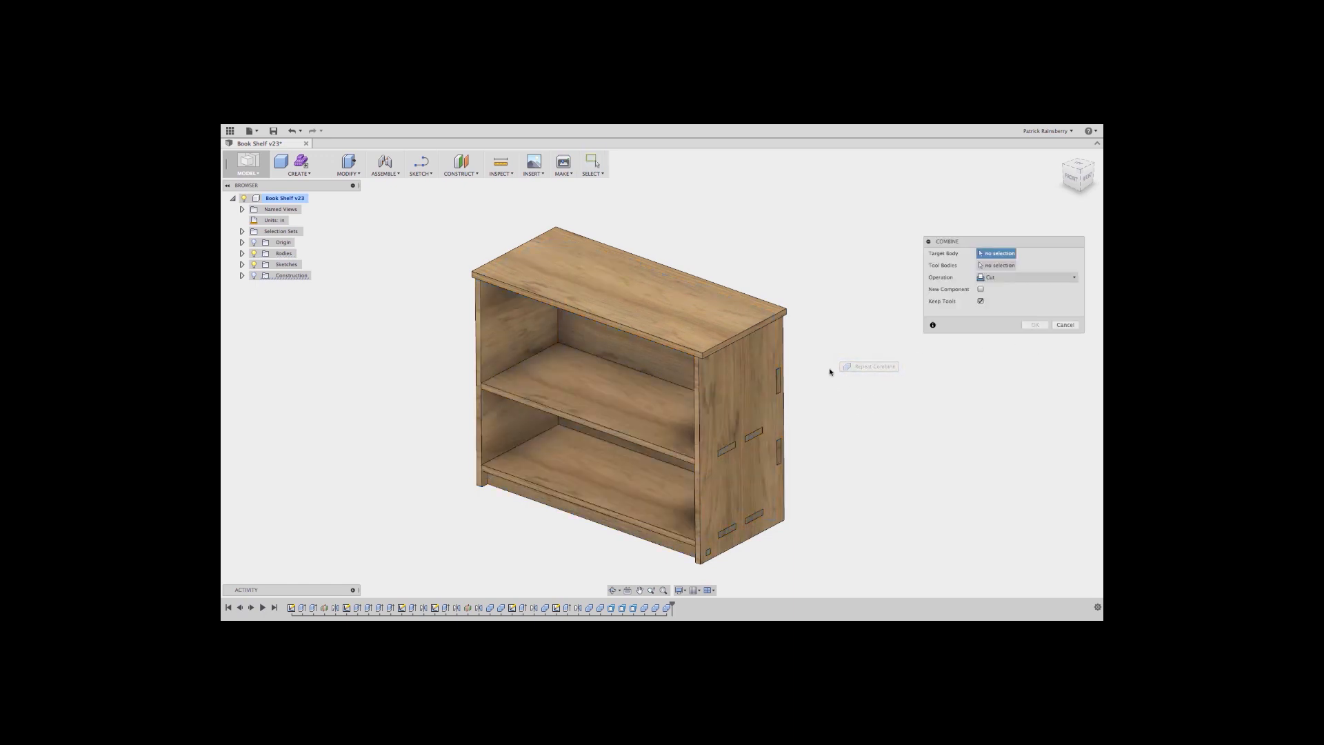
{"action": "left_click", "coordinate": [748, 407]}
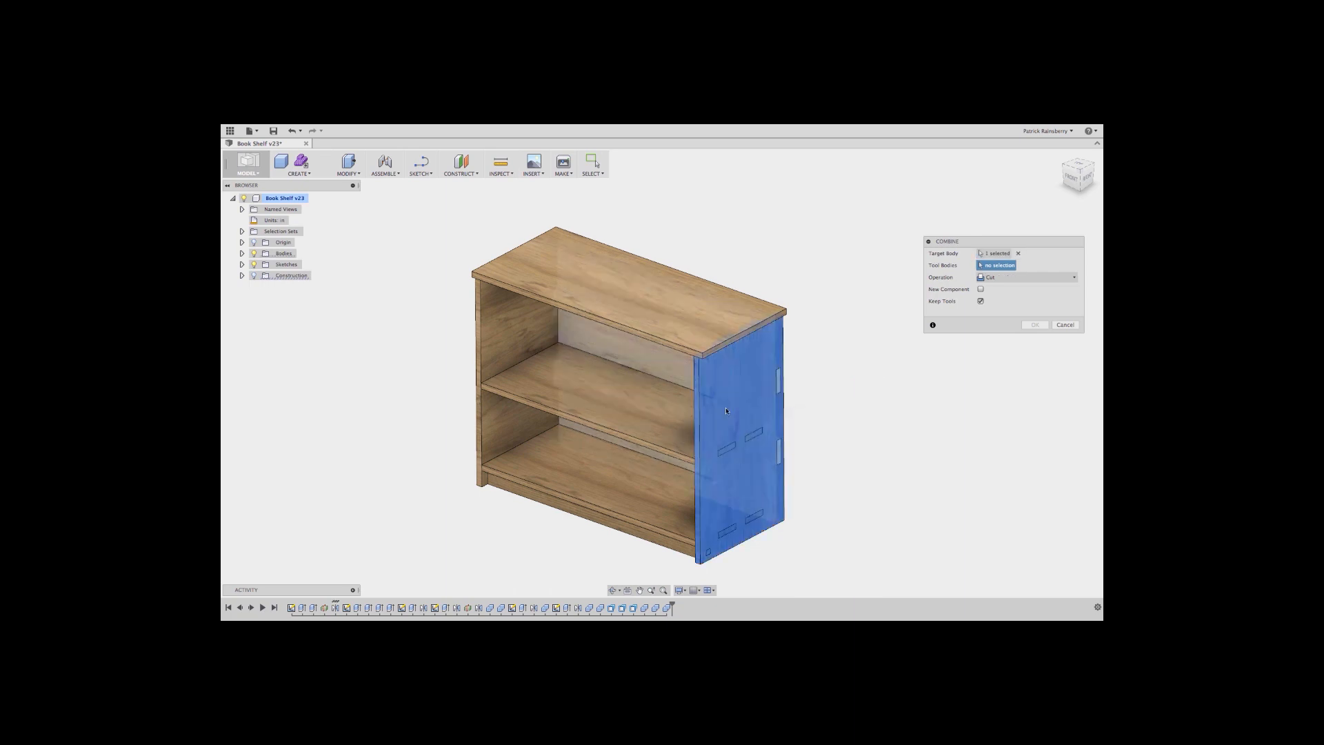
{"action": "left_click", "coordinate": [668, 359]}
{"action": "left_click", "coordinate": [651, 413]}
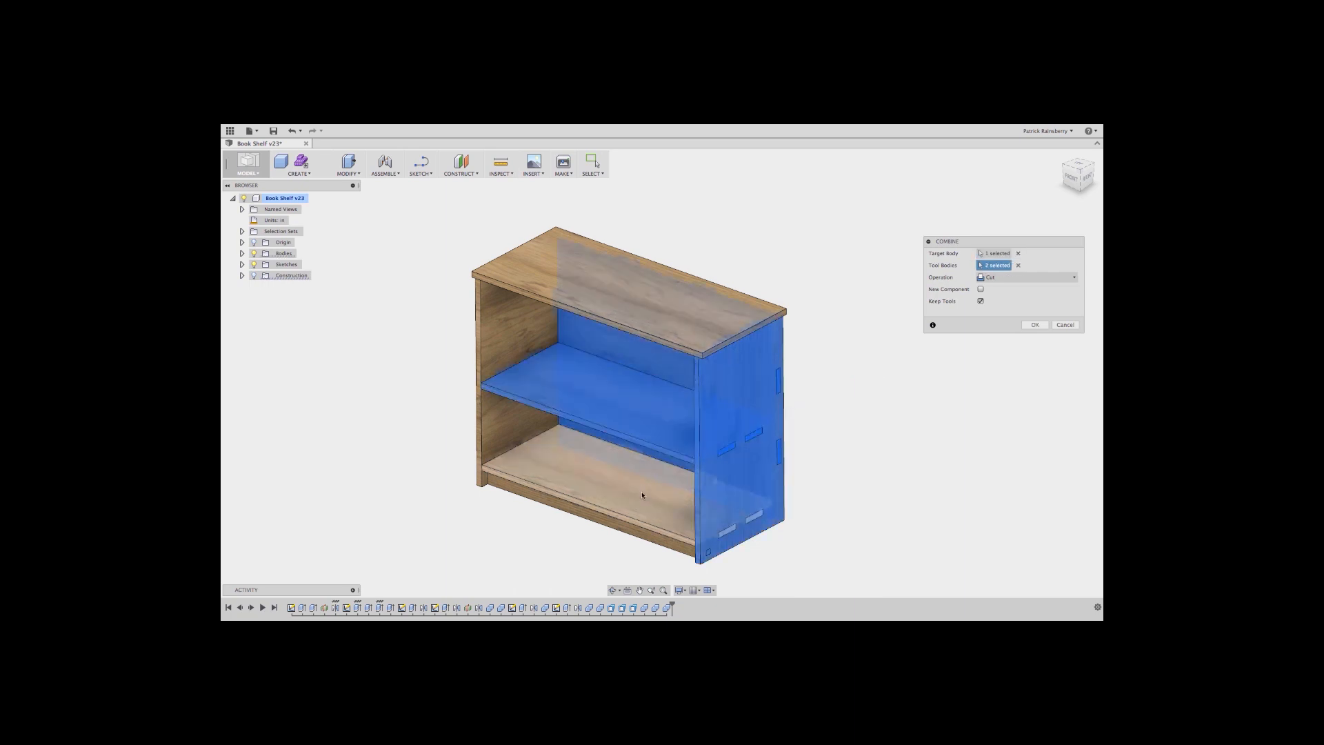
{"action": "left_click", "coordinate": [631, 529]}
{"action": "left_click", "coordinate": [631, 529]}
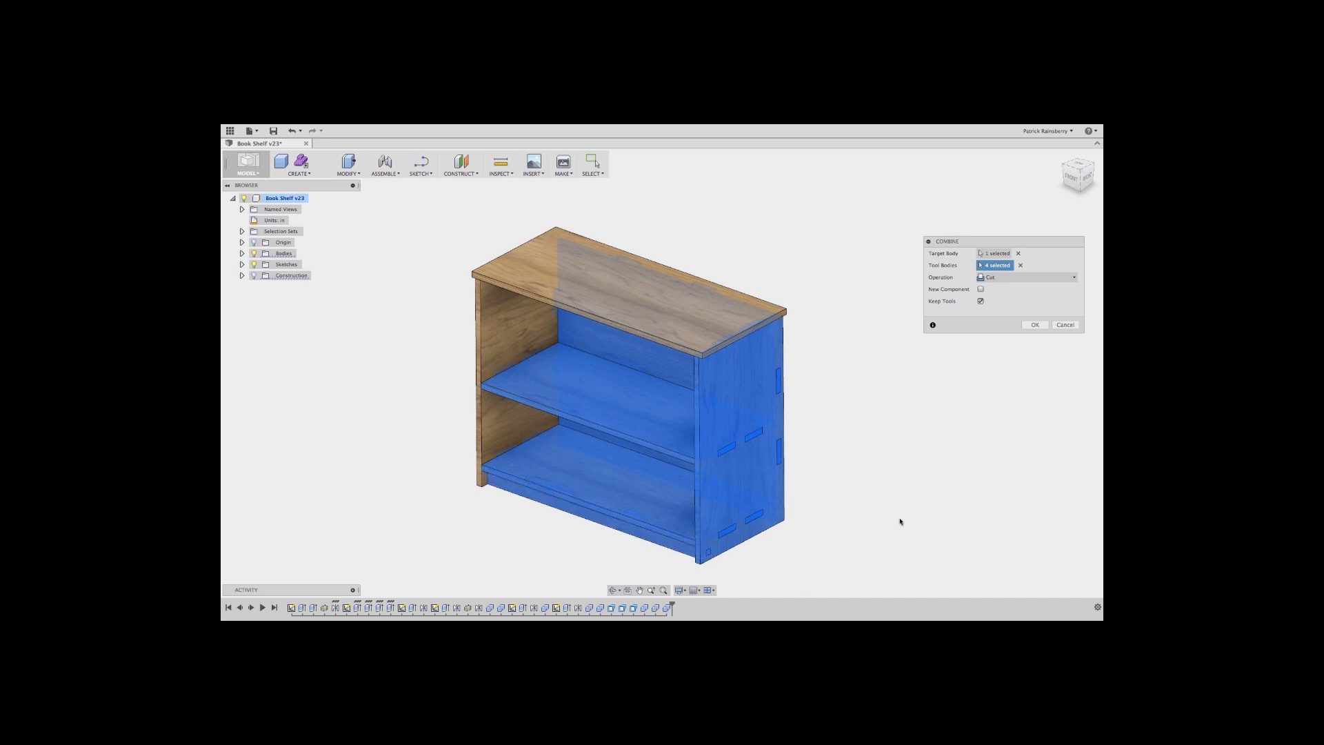
{"action": "left_click", "coordinate": [1034, 324]}
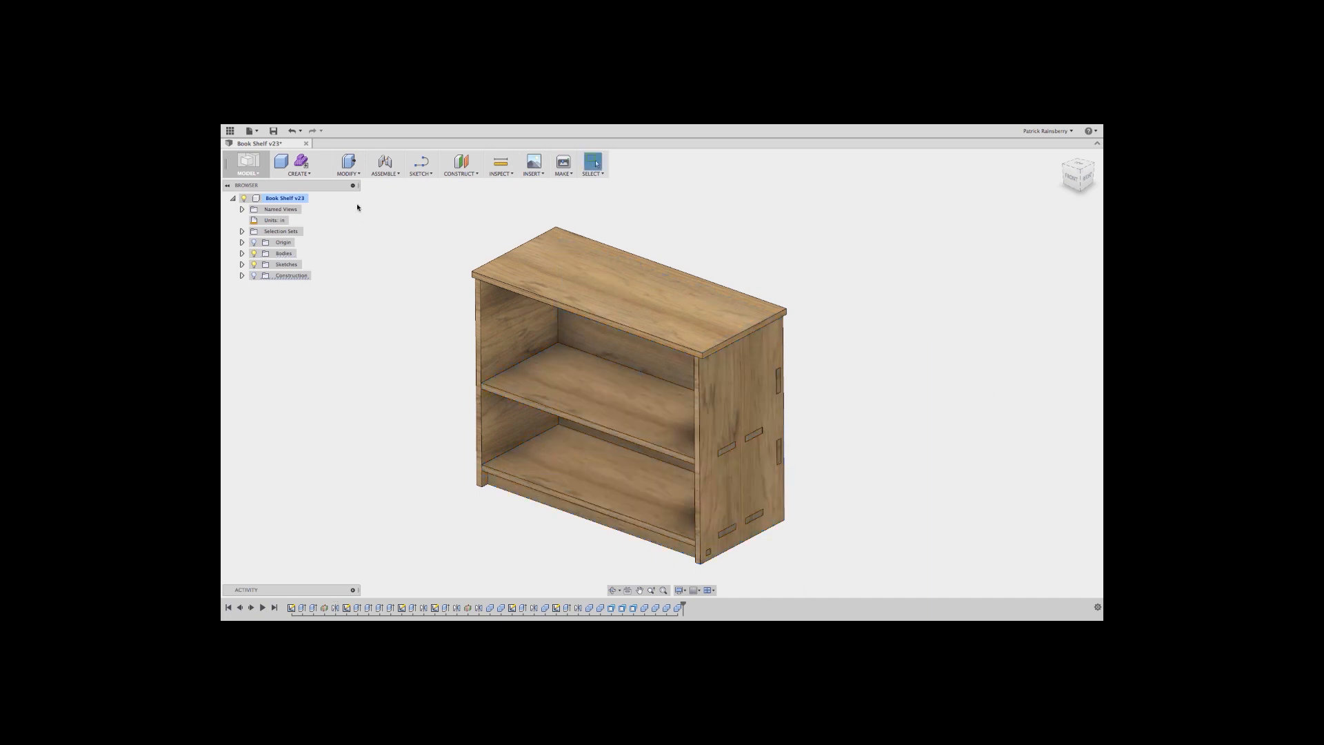
- Cut both side panels and the back out of the top panel with Combine, keeping the tool bodies
{"action": "right_click_drag", "start_coordinate": [406, 325], "coordinate": [407, 278]}
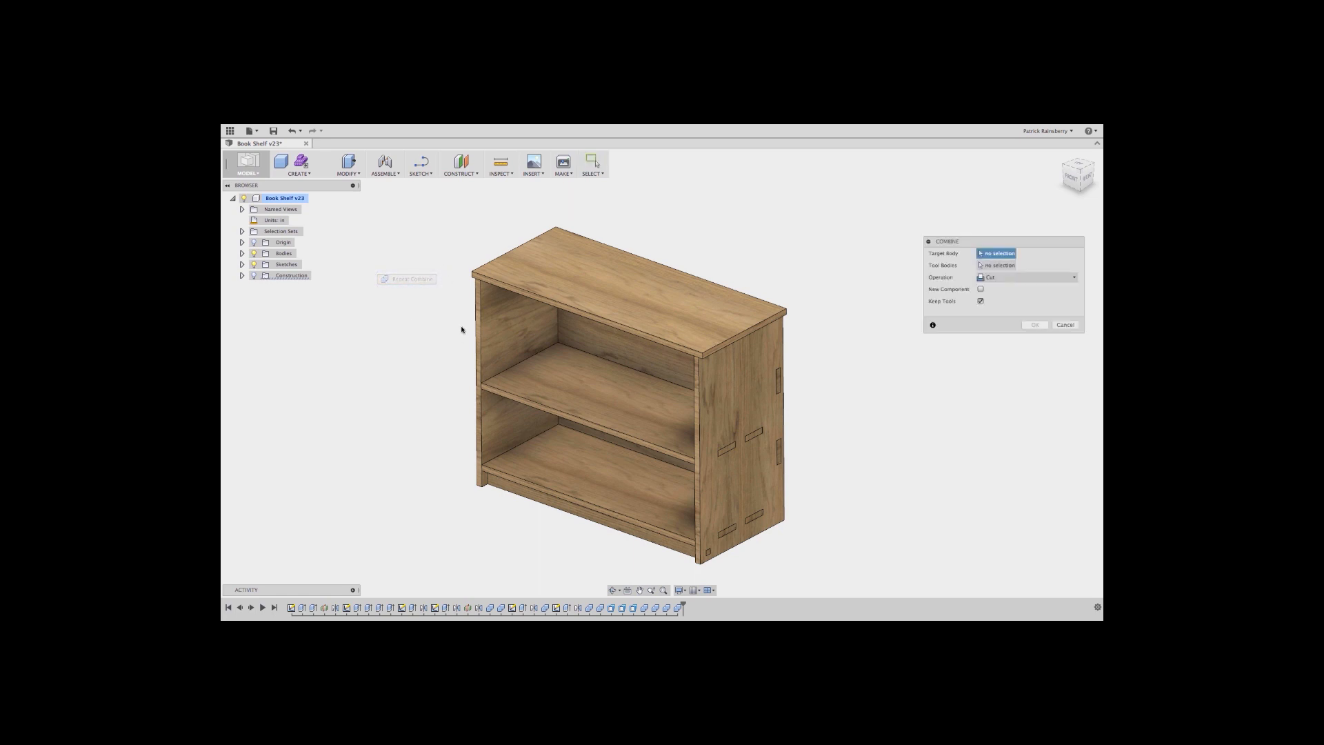
{"action": "left_click", "coordinate": [618, 295]}
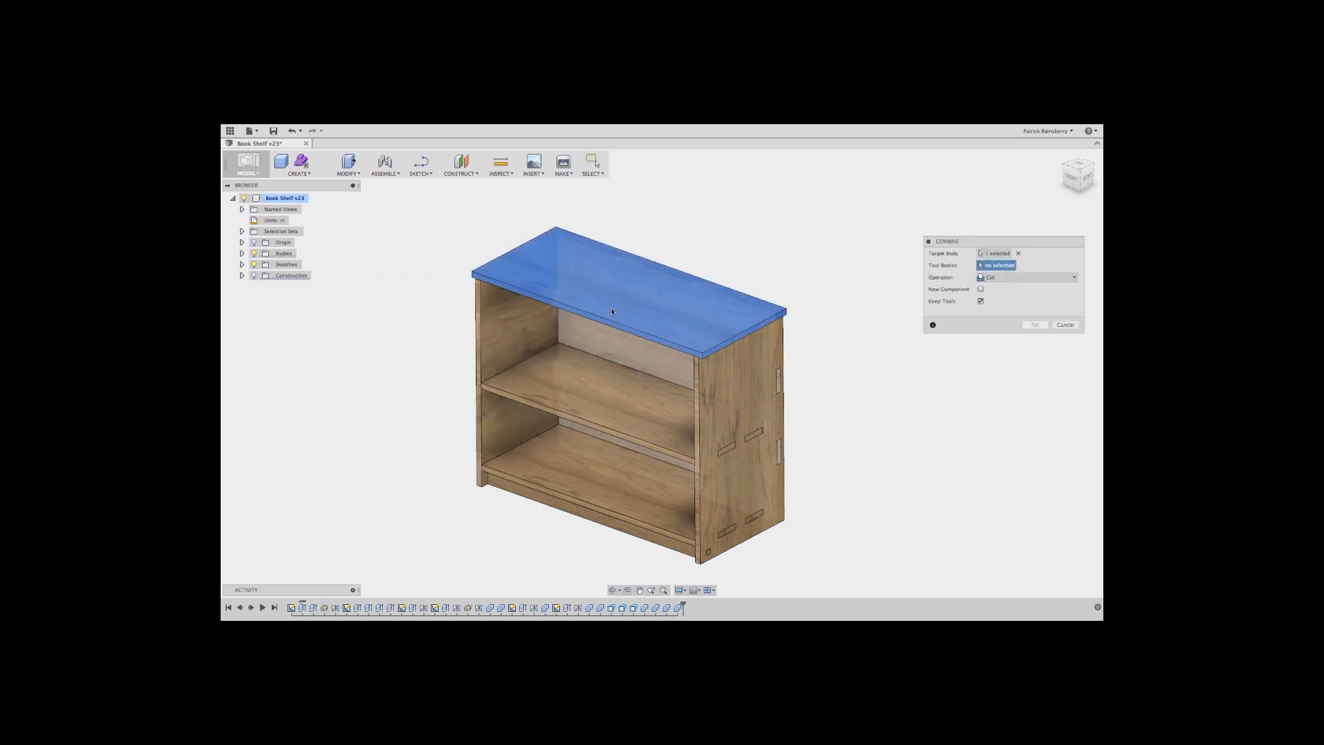
{"action": "left_click", "coordinate": [506, 324]}
{"action": "left_click", "coordinate": [566, 342]}
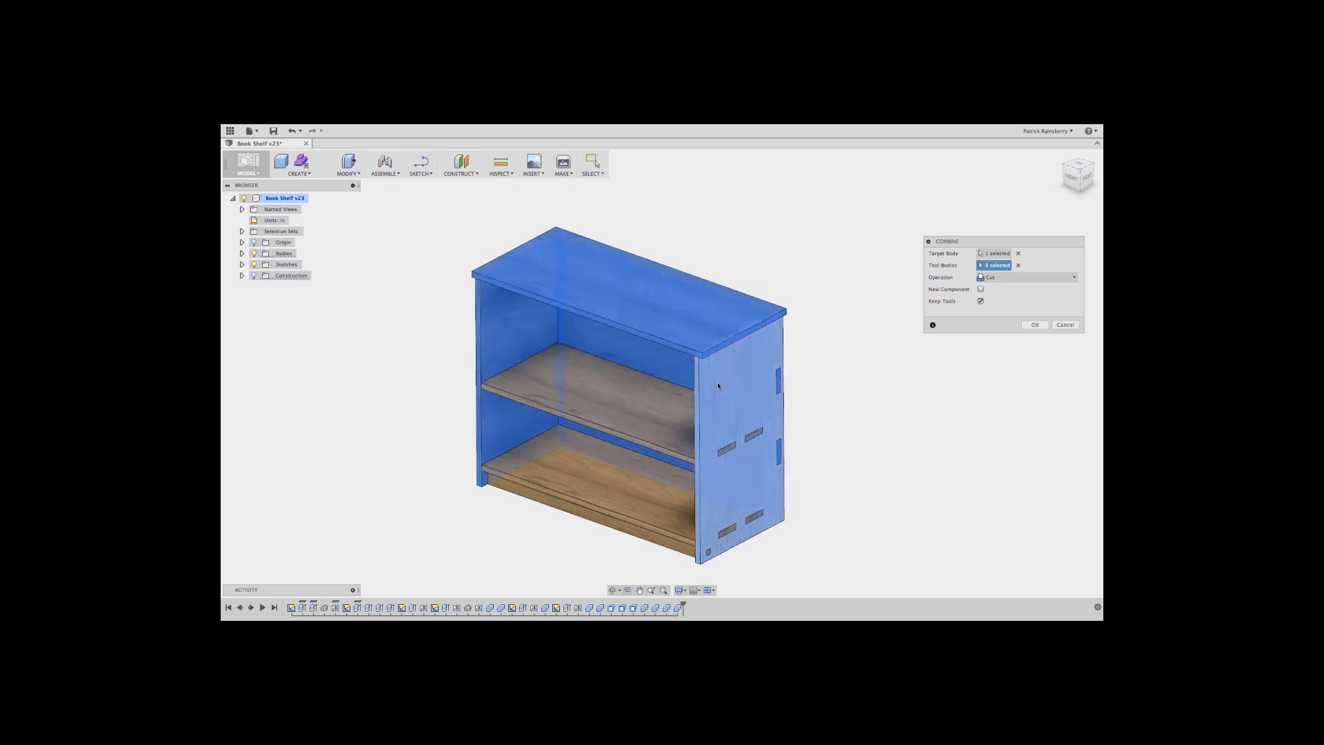
{"action": "left_click", "coordinate": [718, 385]}
{"action": "left_click", "coordinate": [1034, 325]}
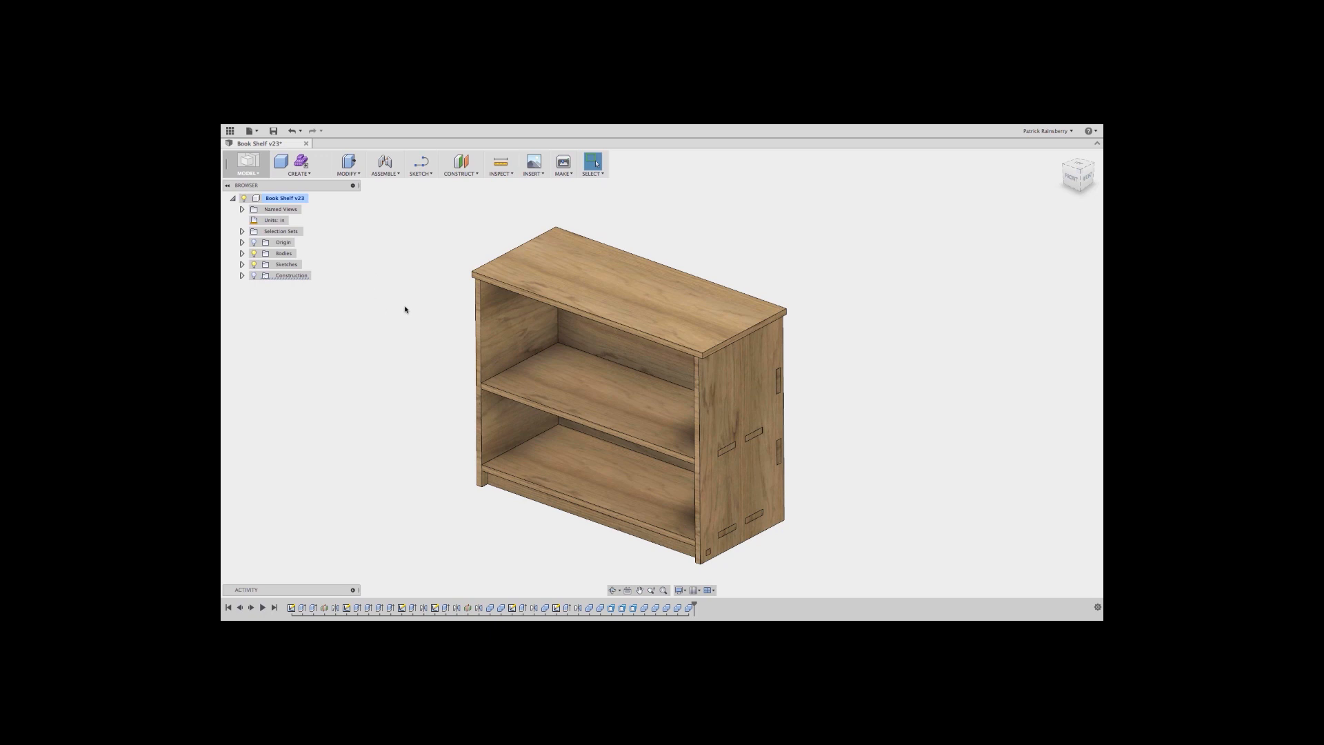
- Hide the top, back, bottom shelf, middle shelf and kick bodies to inspect the joint cutouts in the side panels
{"action": "left_click", "coordinate": [241, 255]}
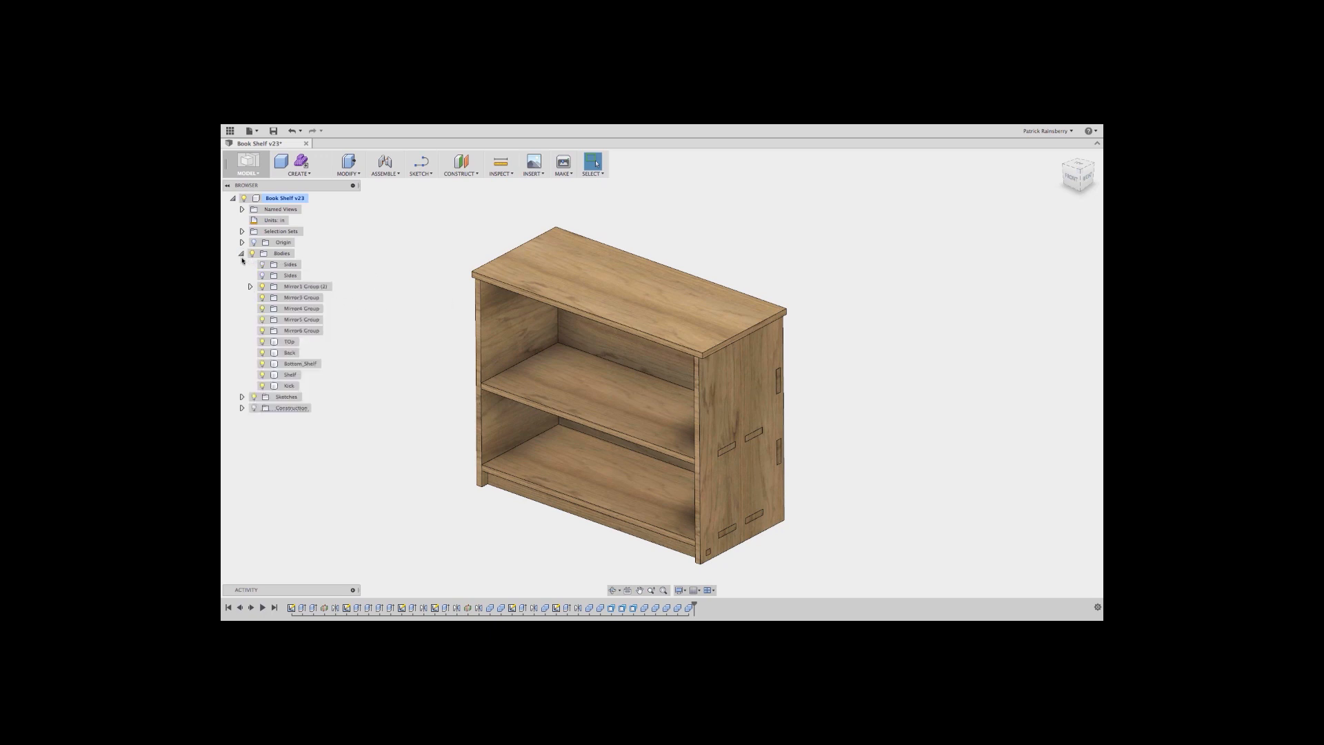
{"action": "left_click", "coordinate": [262, 341]}
{"action": "left_click", "coordinate": [262, 353]}
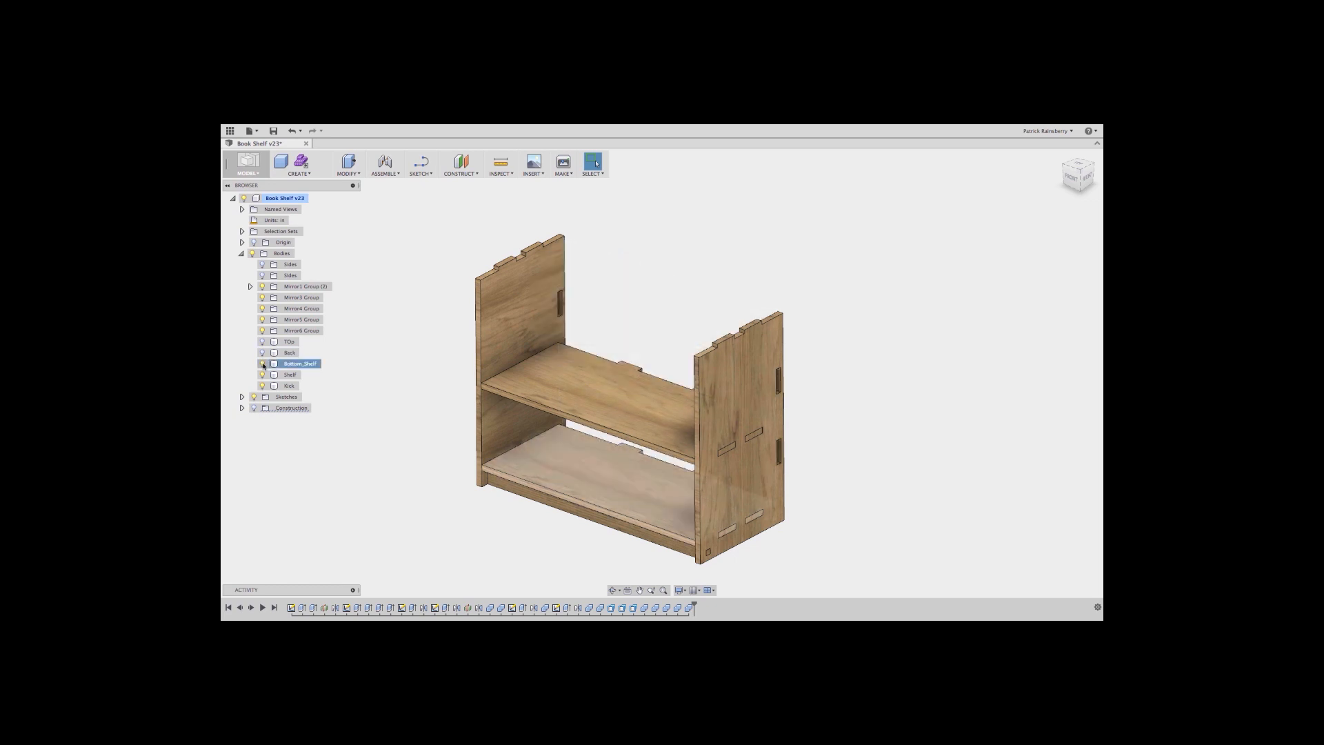
{"action": "left_click", "coordinate": [262, 364]}
{"action": "left_click", "coordinate": [262, 374]}
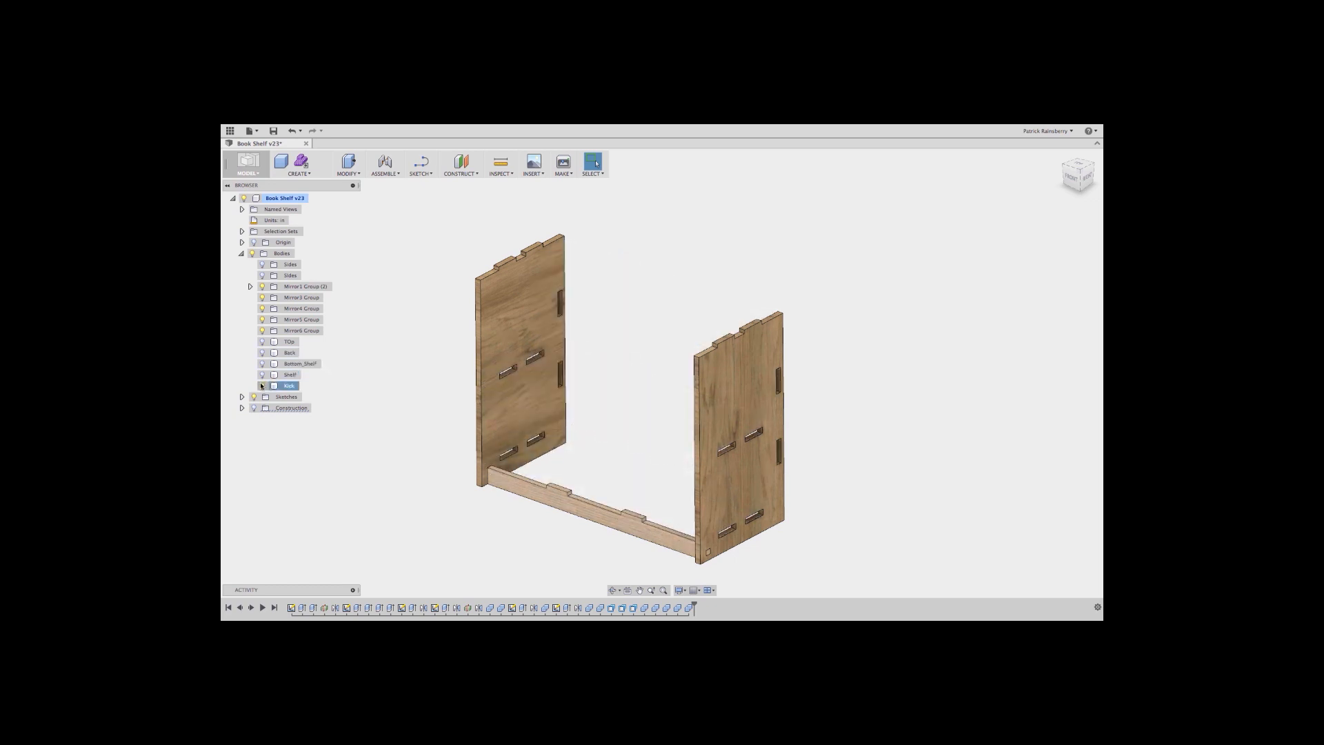
{"action": "left_click", "coordinate": [262, 386]}
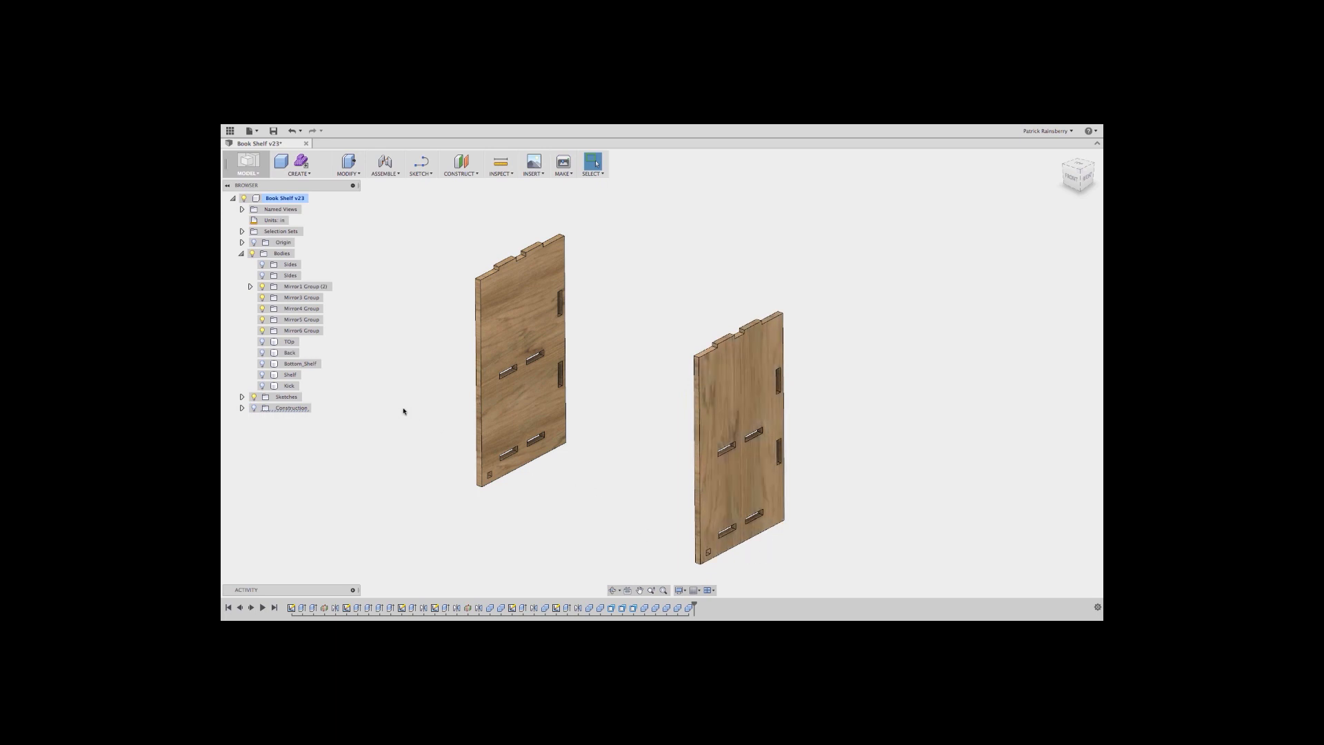
- Show the kick, middle shelf, bottom shelf and back bodies again
{"action": "left_click", "coordinate": [262, 385]}
{"action": "left_click", "coordinate": [262, 374]}
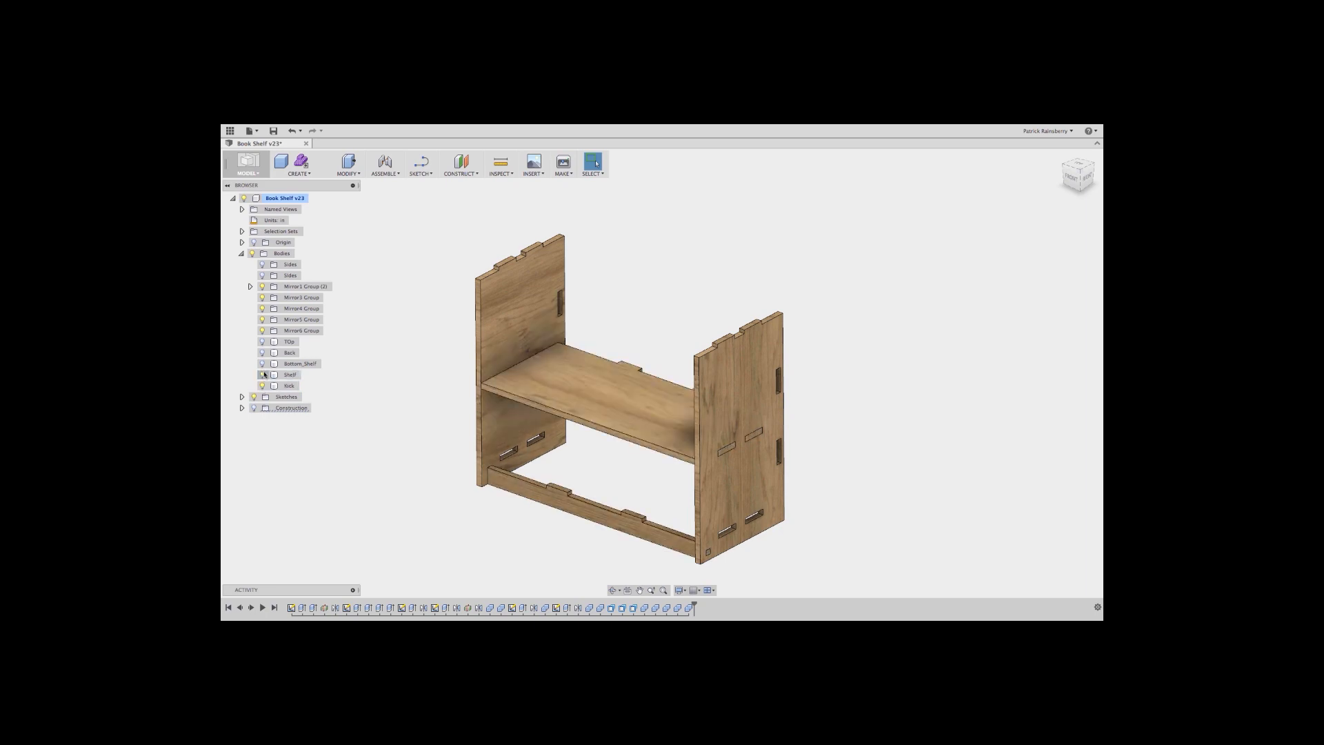
{"action": "left_click", "coordinate": [263, 363]}
{"action": "left_click", "coordinate": [262, 352]}
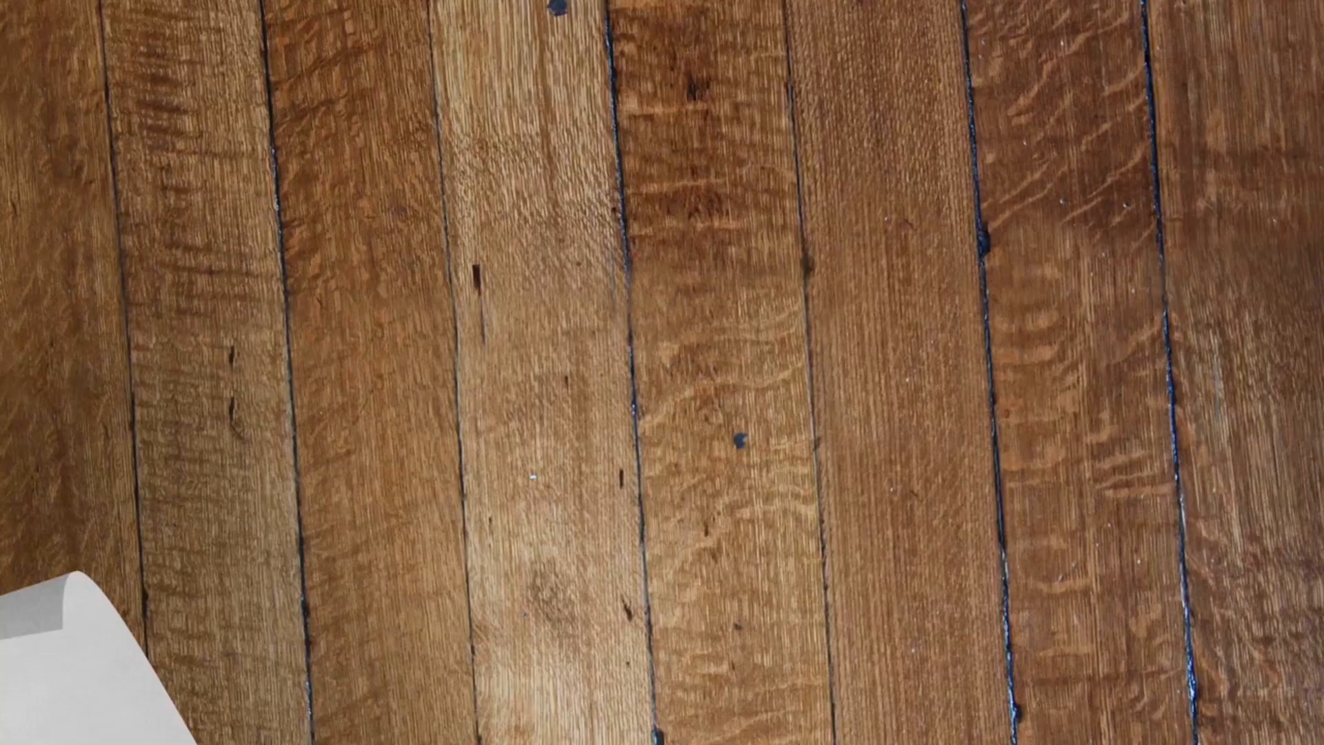